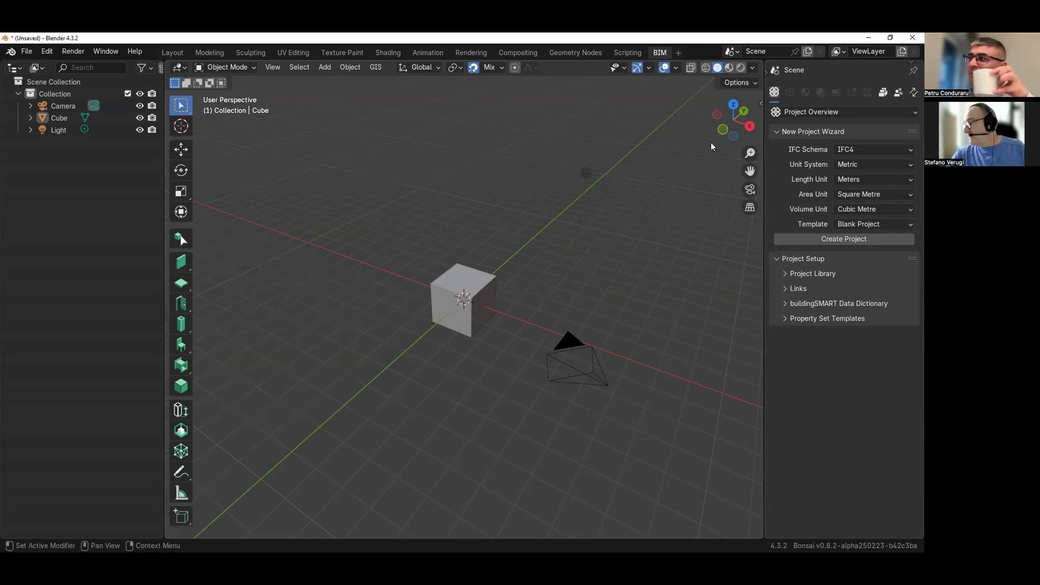
- Create a blank metric IFC4 project and activate the Slab tool
click(816, 240)
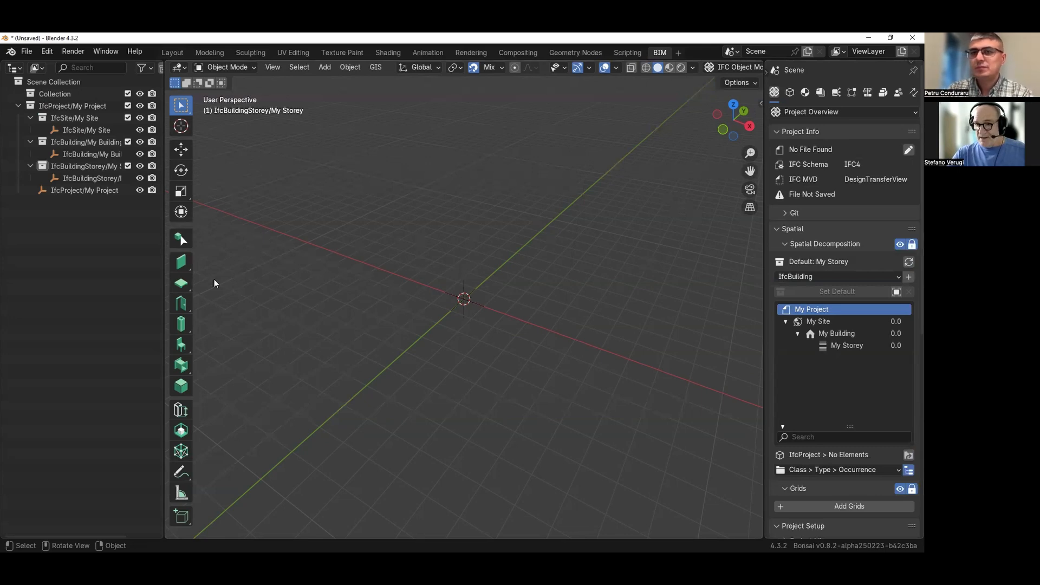
click(181, 286)
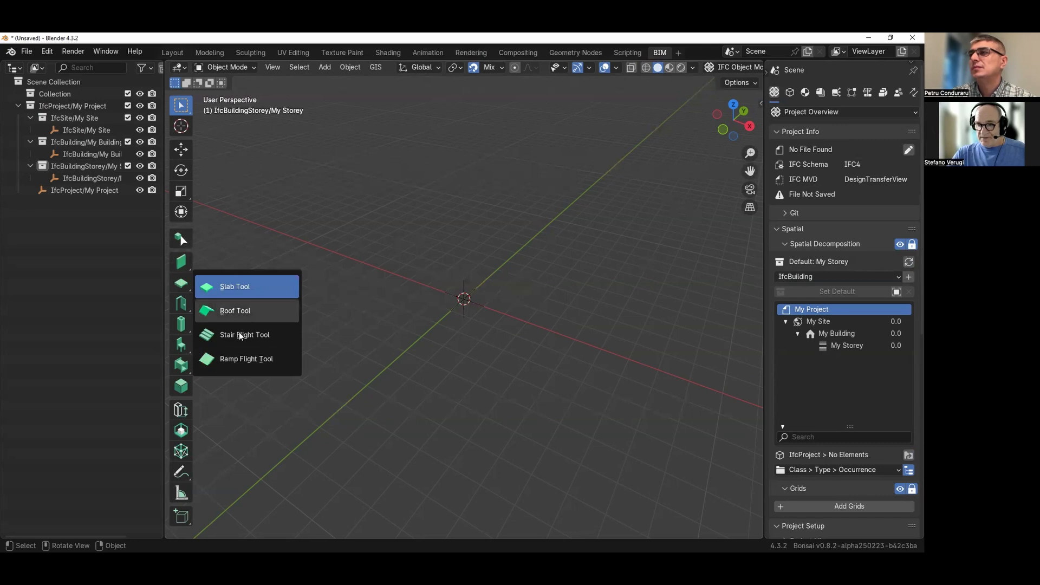
click(229, 287)
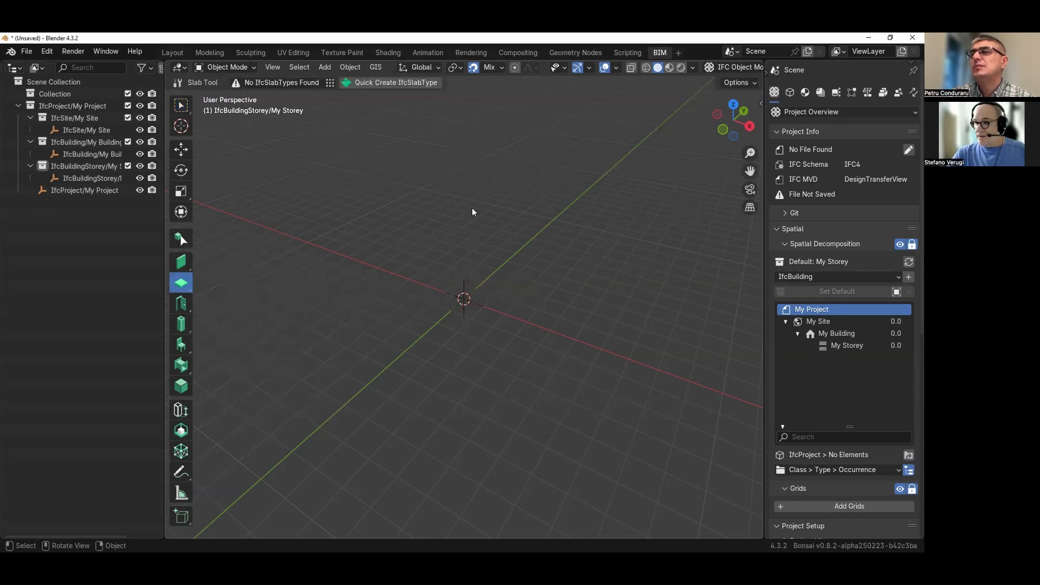
- Turn on the Screencast Keys display in the 3D view
key(n)
click(754, 201)
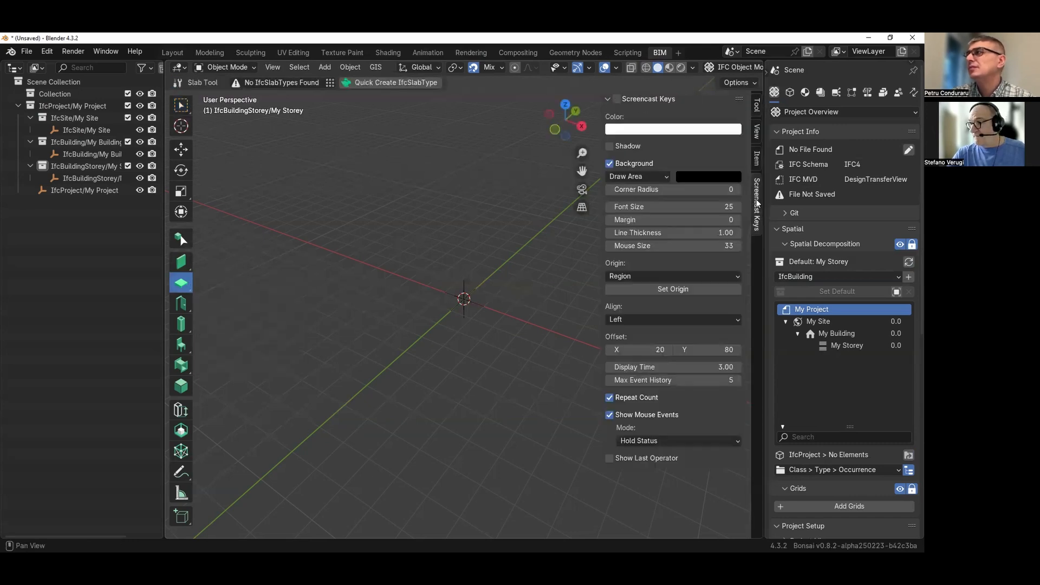
key(n)
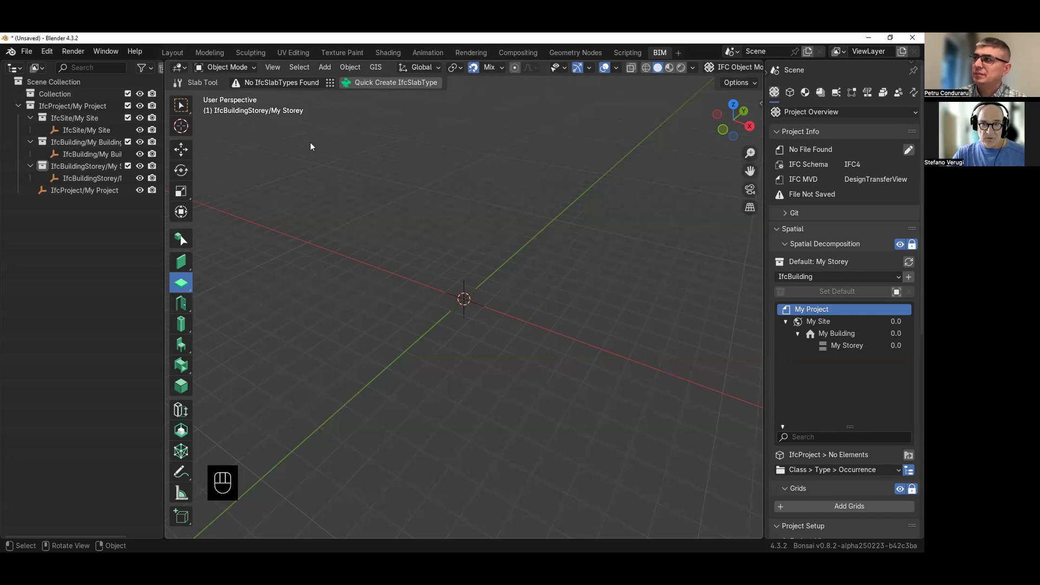
- Quick-create an IfcSlabType and rename it "myslab-150" in the Type Manager
click(372, 83)
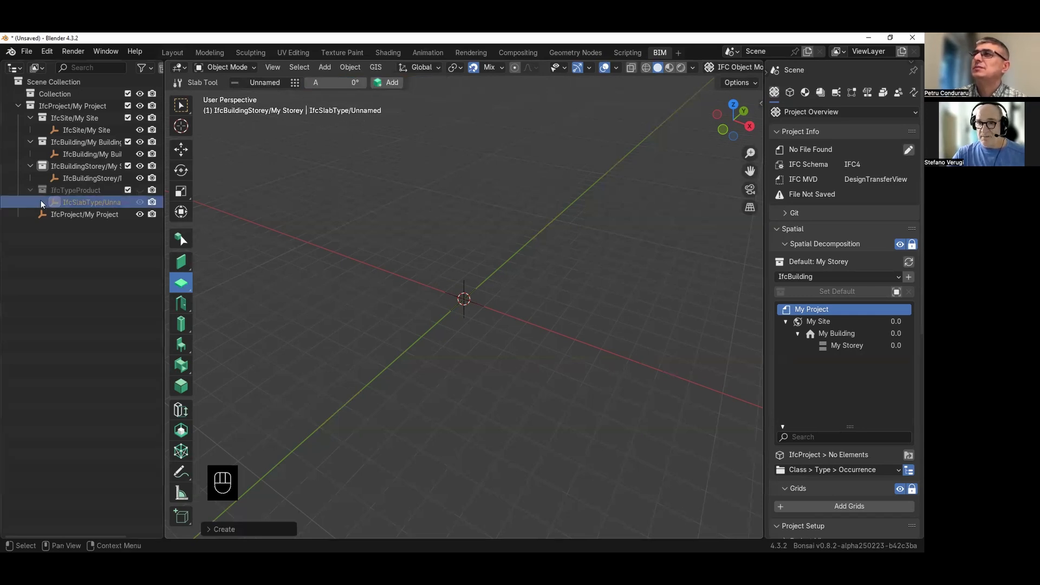
click(295, 85)
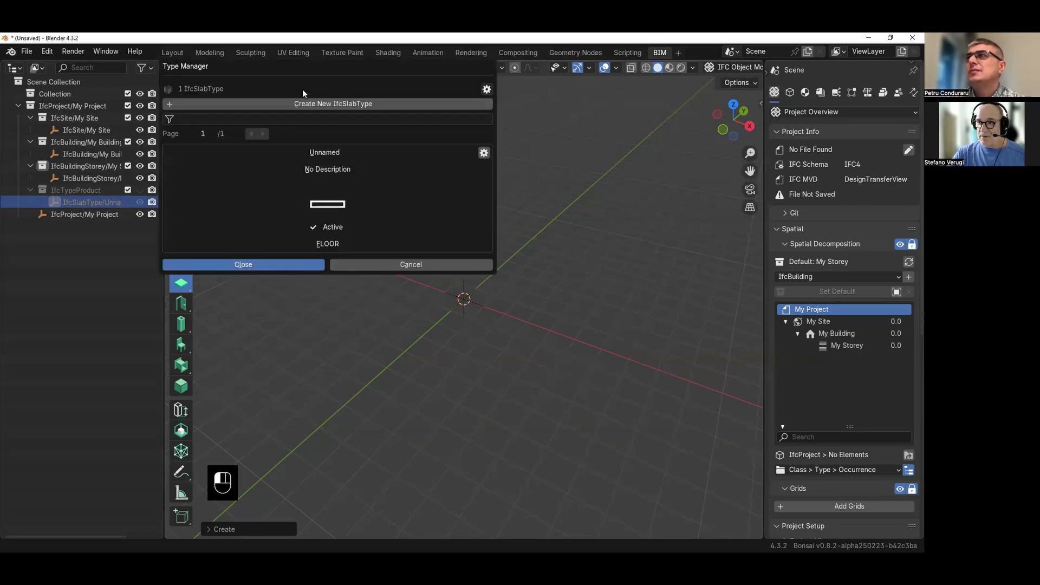
click(484, 153)
click(484, 152)
click(499, 156)
text(myslab)
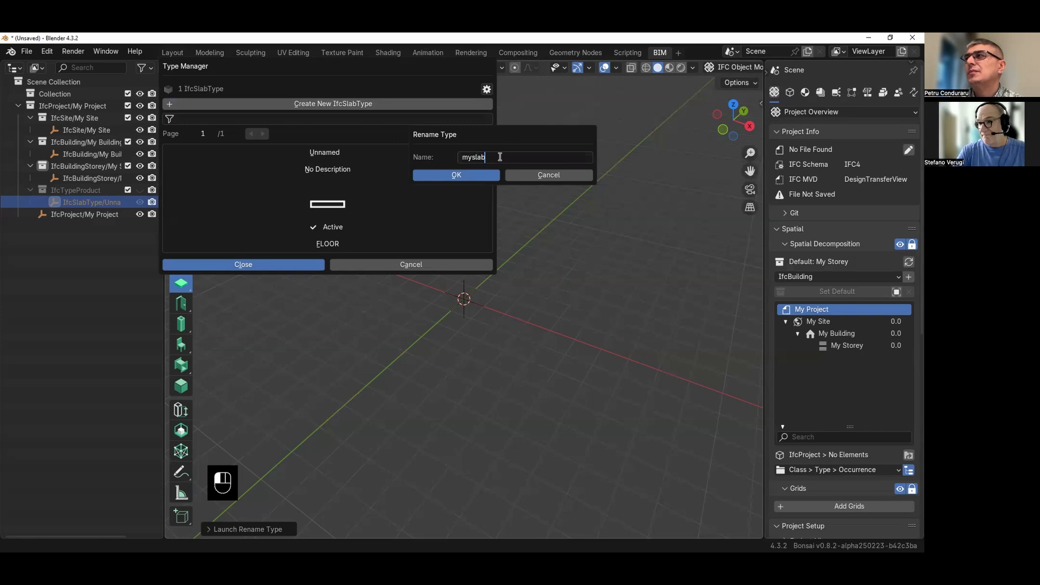
key(Return)
click(499, 156)
click(499, 157)
text(-)
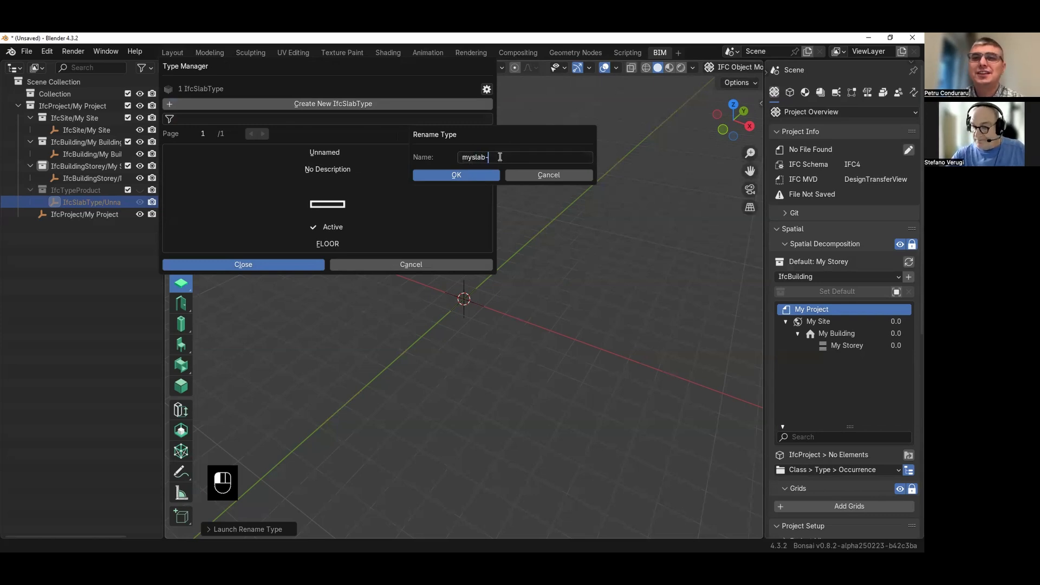
text(150)
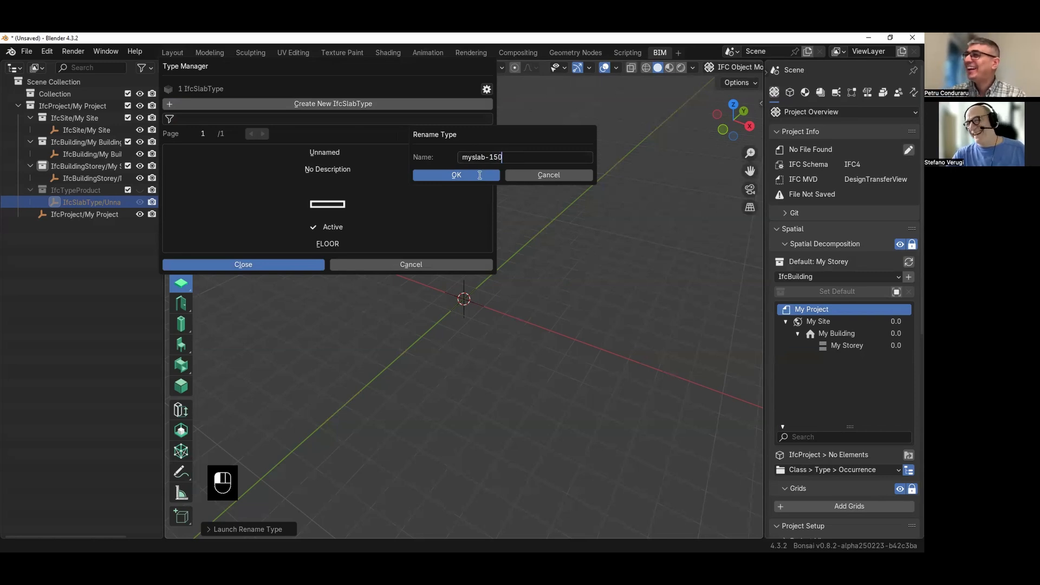
click(457, 175)
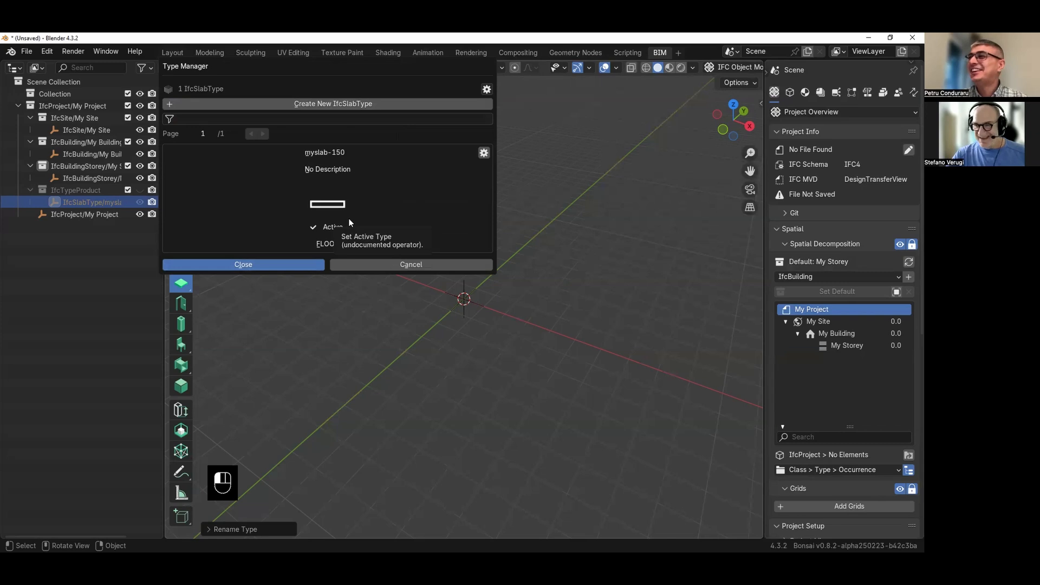
- Select the myslab-150 slab type and show its Geometry and Materials properties in a widened properties area
click(484, 154)
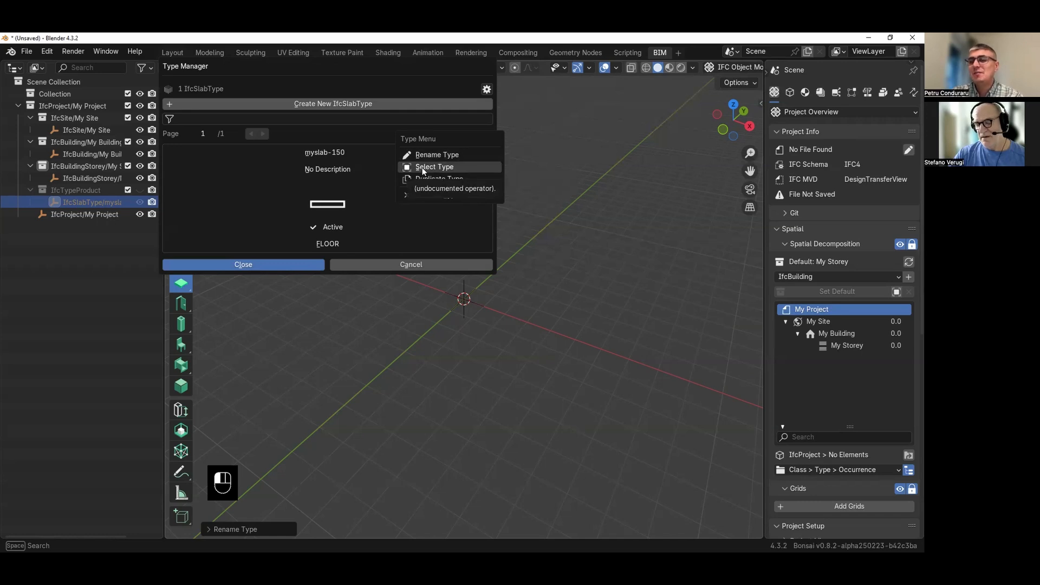
click(476, 155)
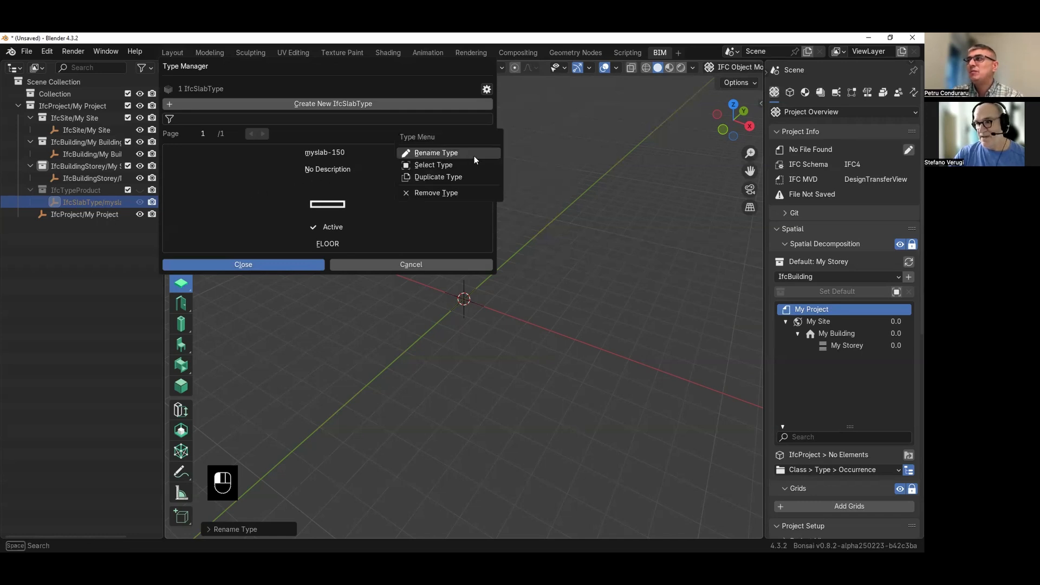
click(419, 166)
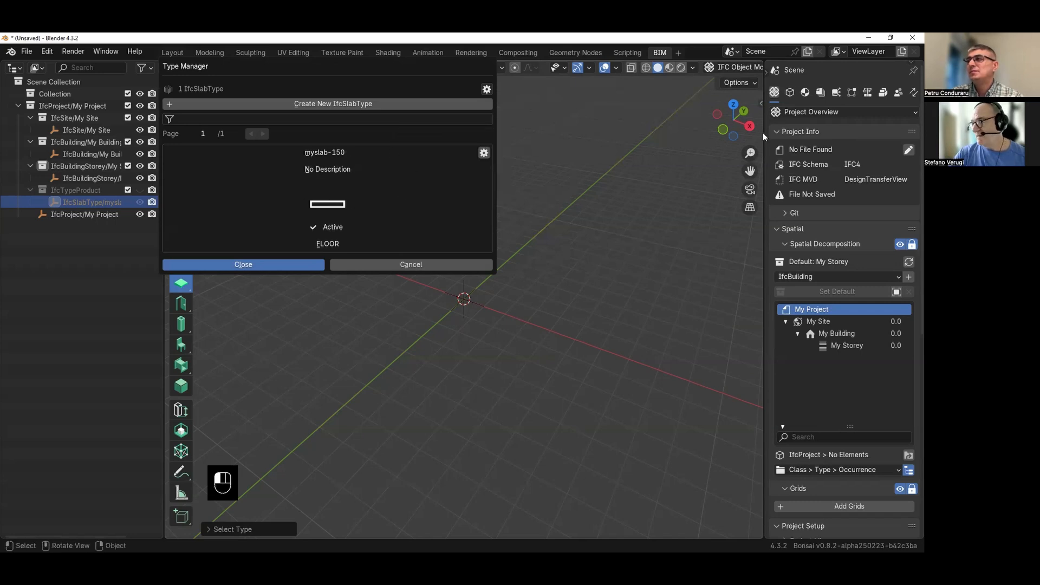
click(804, 92)
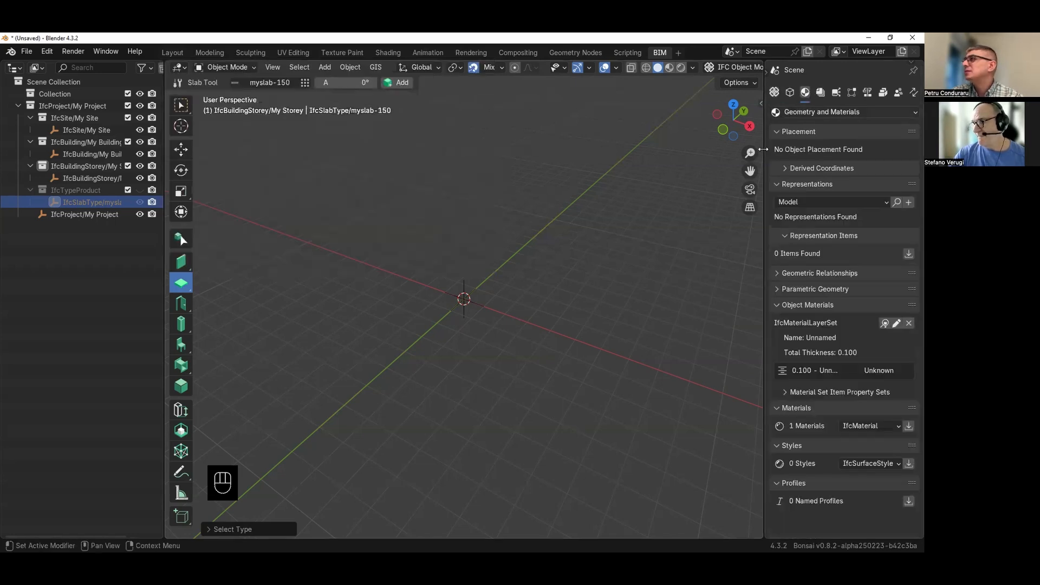
drag(763, 149, 711, 323)
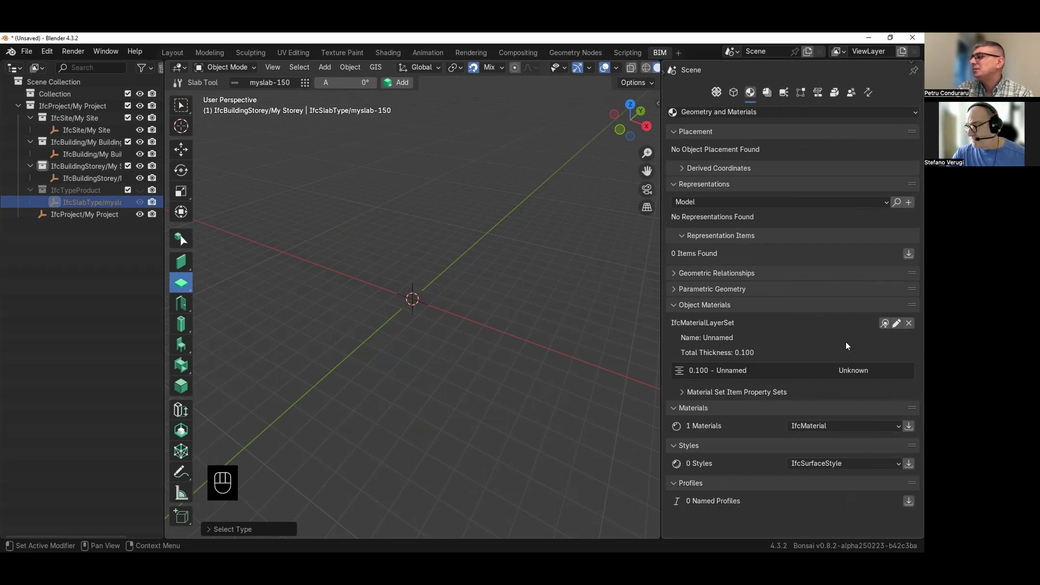
- Set the layer thickness in the slab type's material layer set to 0.15 m, save it and deselect the type
click(897, 323)
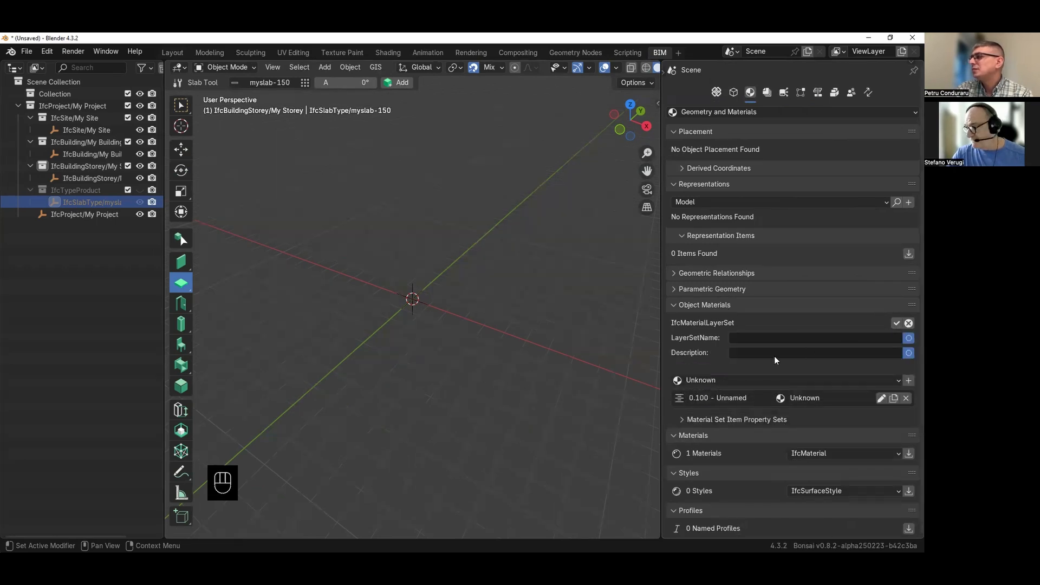
click(905, 325)
click(883, 324)
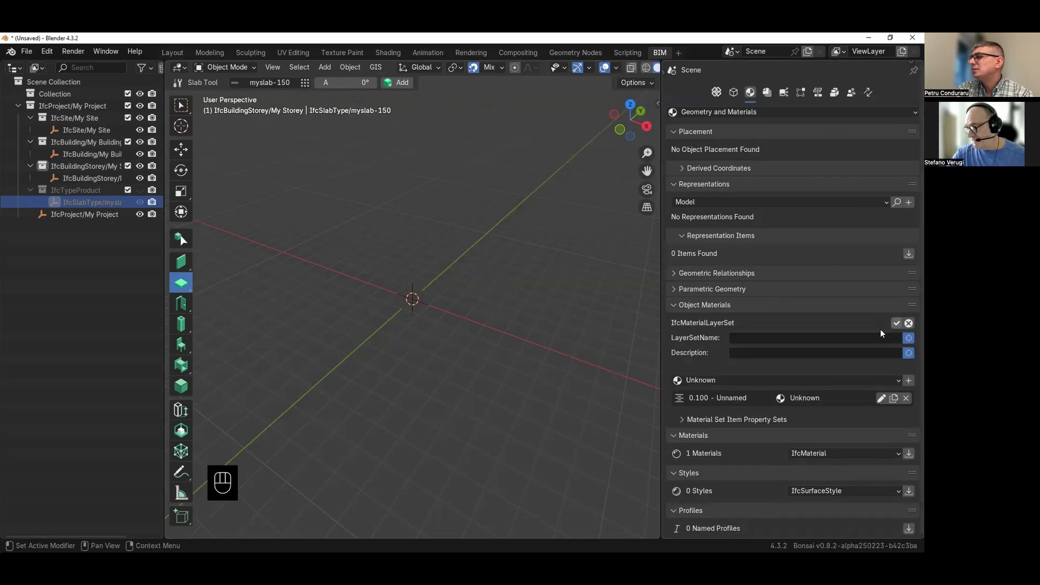
click(881, 398)
click(820, 415)
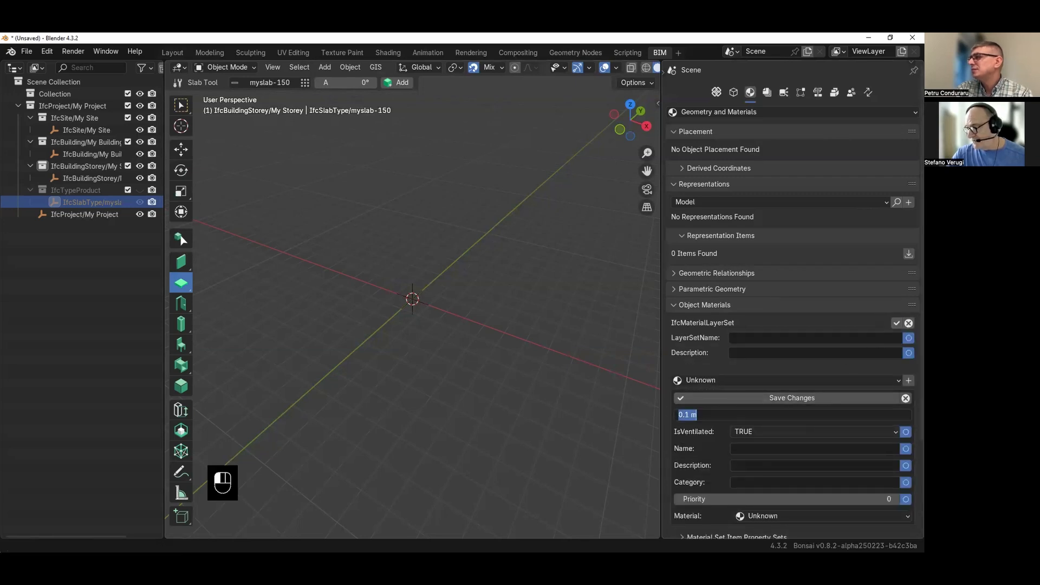
text(0.15)
key(Return)
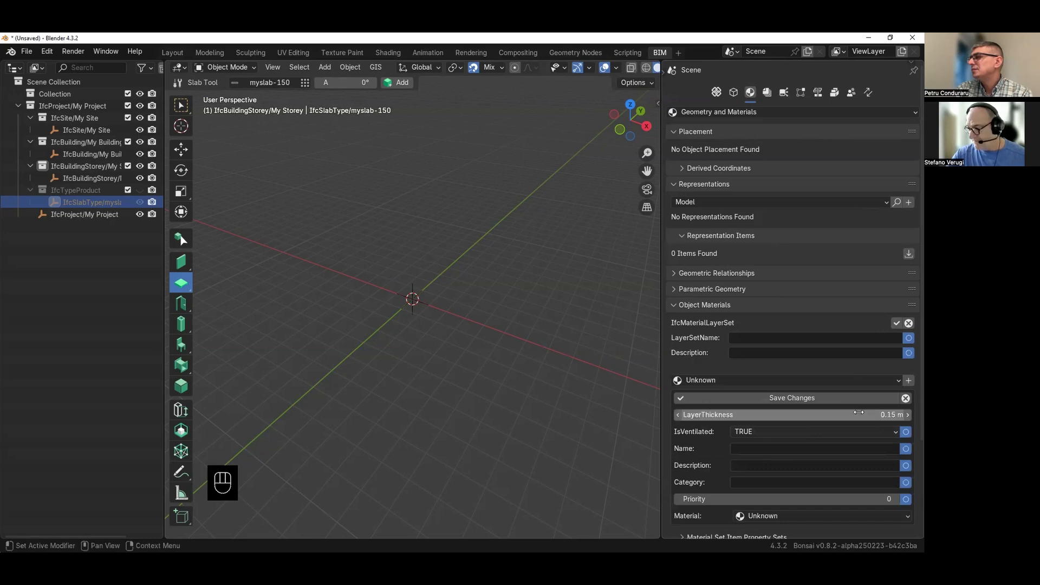
click(846, 399)
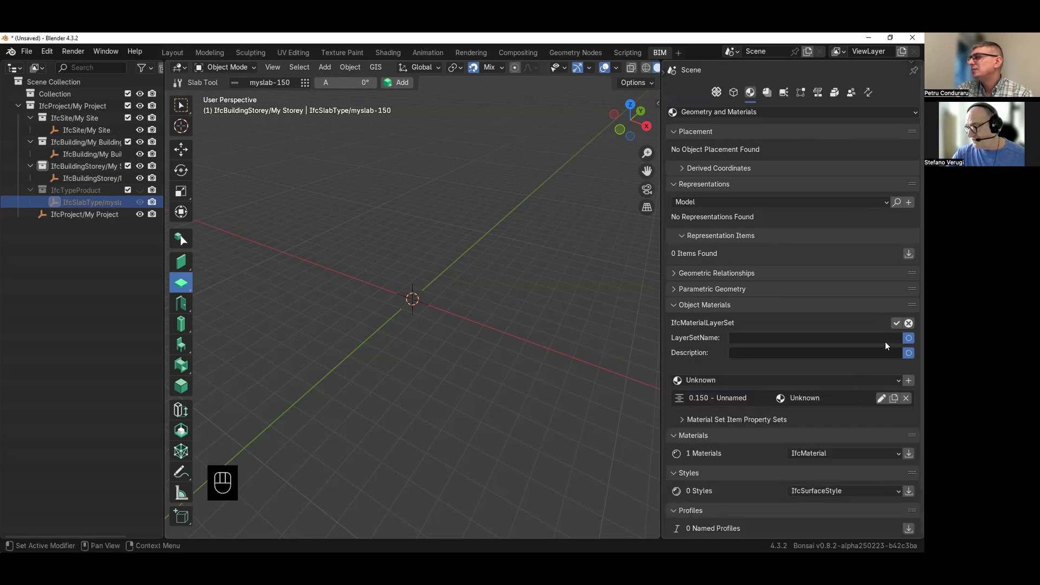
click(896, 324)
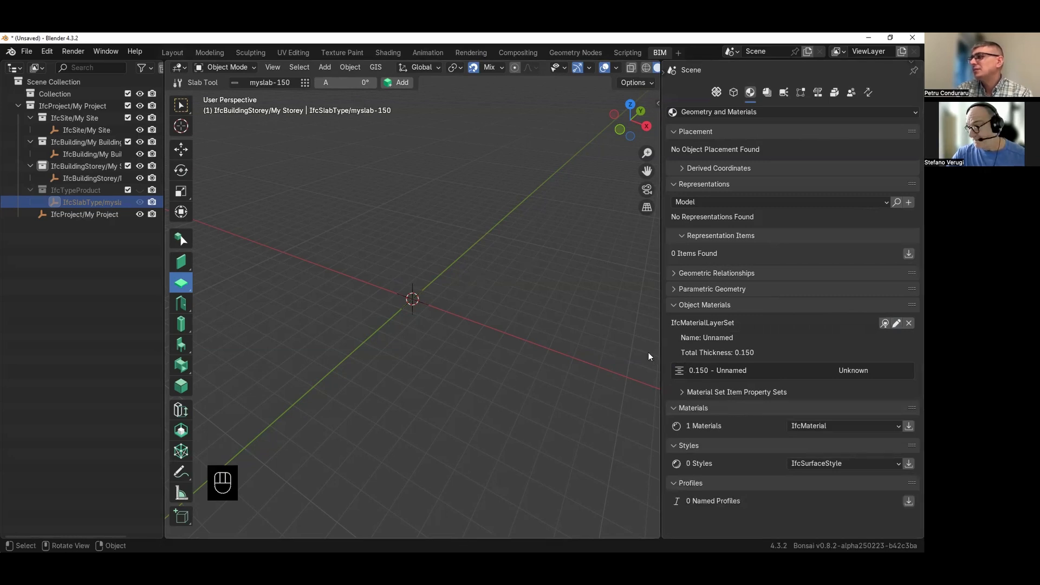
click(355, 250)
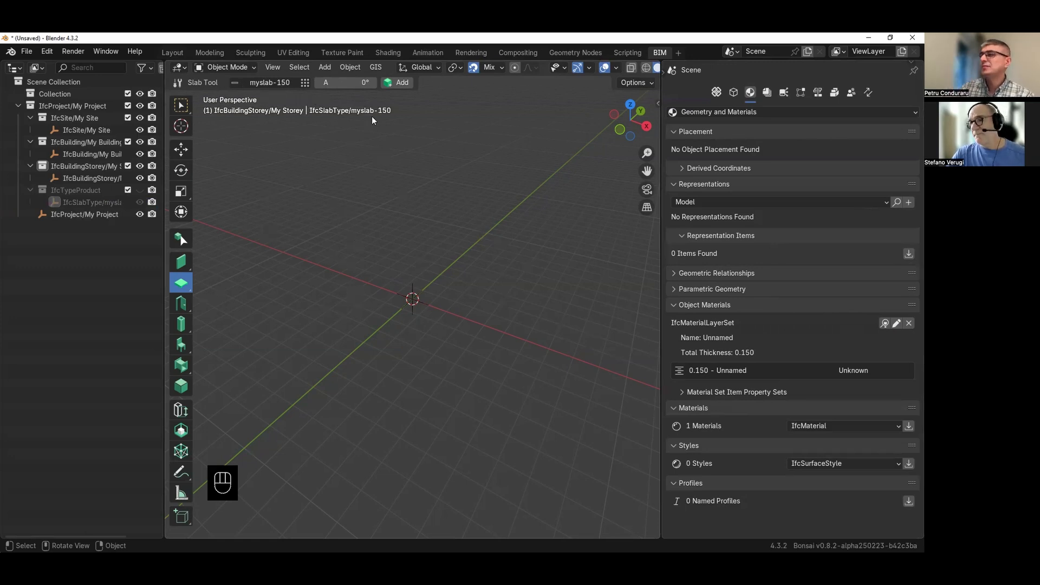
click(403, 82)
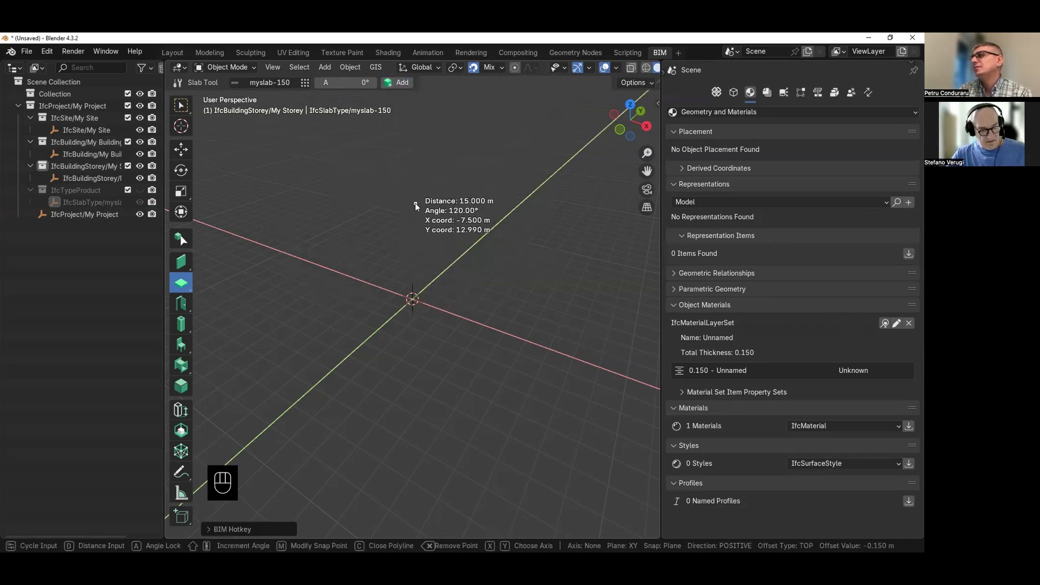
key(Escape)
click(501, 68)
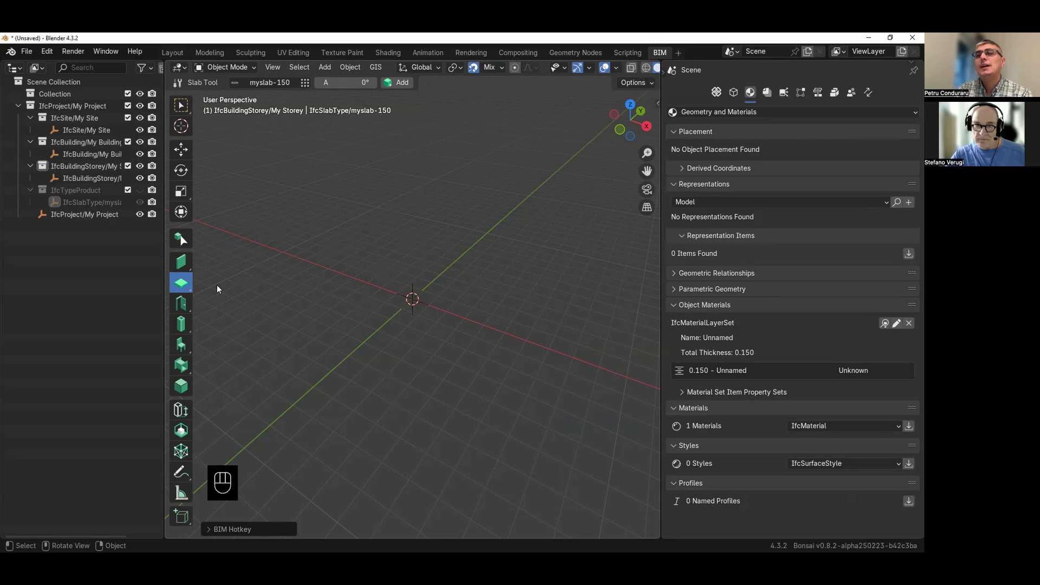
click(501, 69)
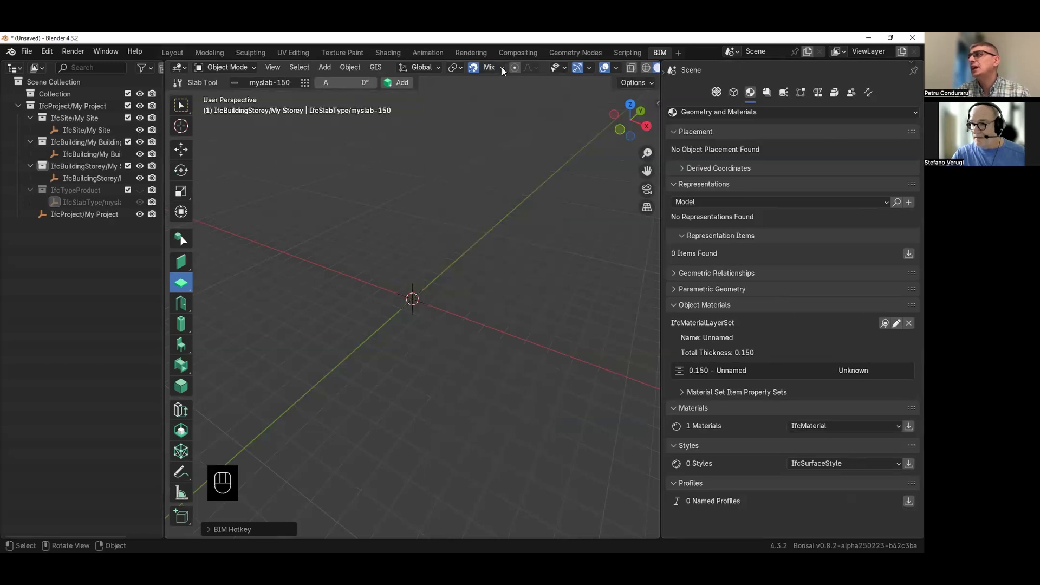
click(502, 67)
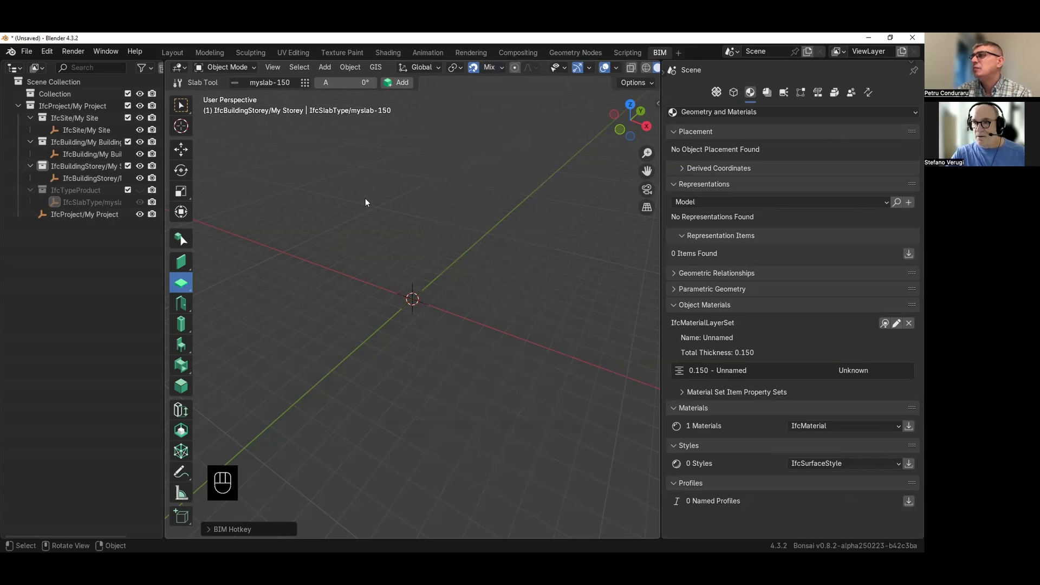
- Draw a rectangular myslab-150 slab from the origin, 4 m along Y and 6 m along X, closing the outline
click(405, 83)
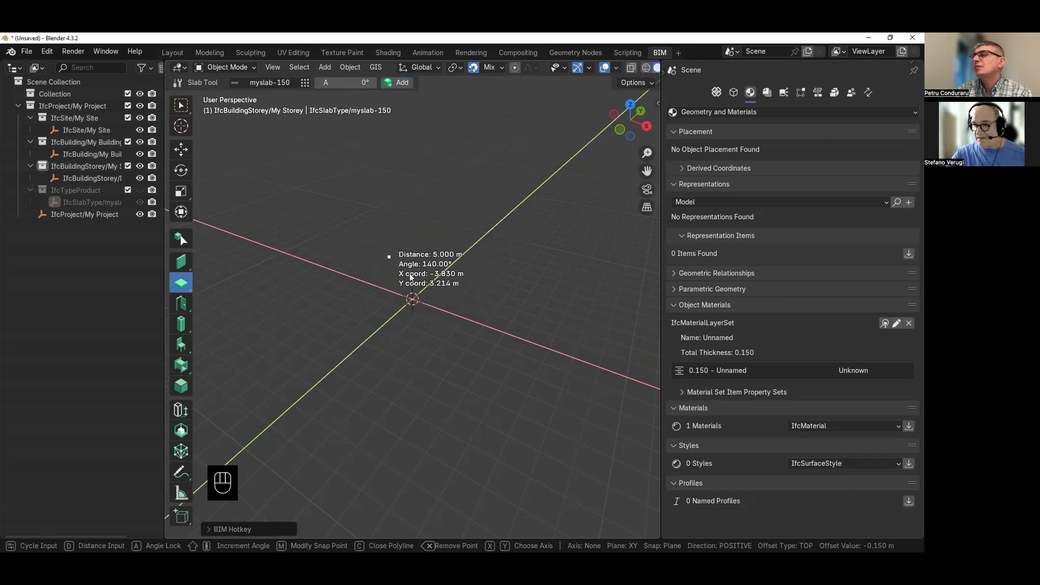
click(412, 300)
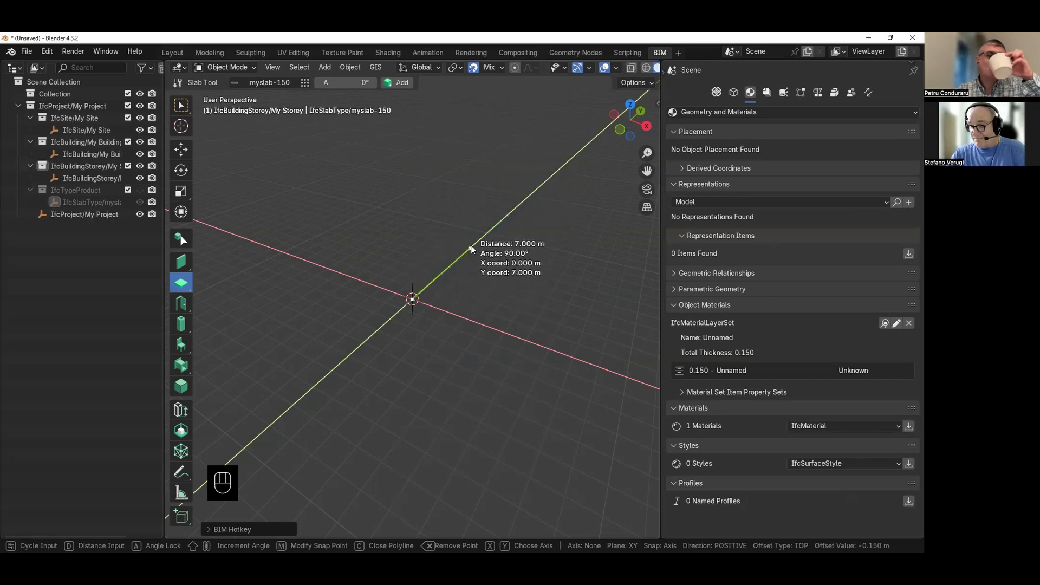
key(KP_4)
key(KP_Enter)
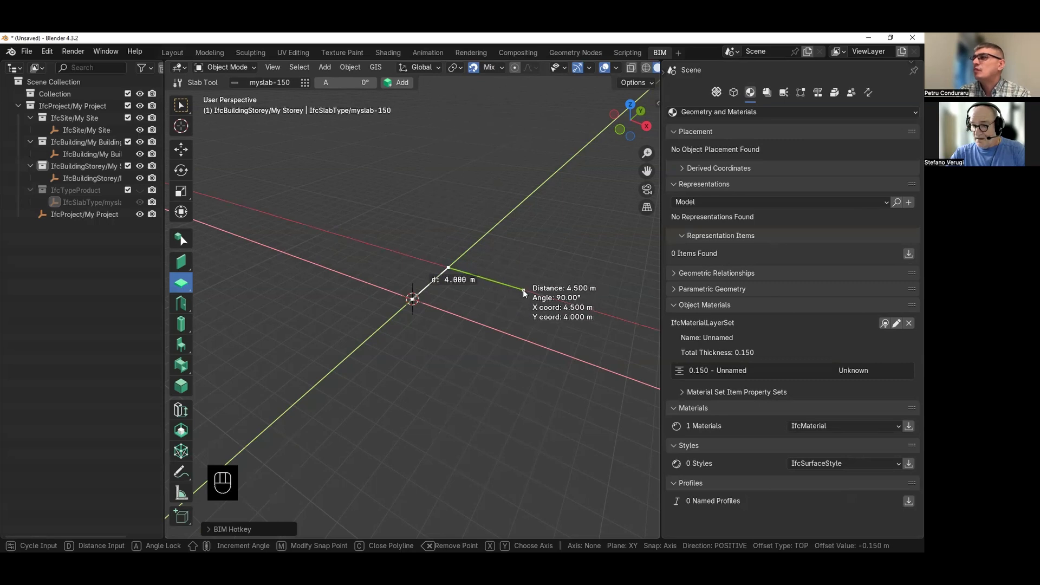
key(KP_6)
key(KP_Enter)
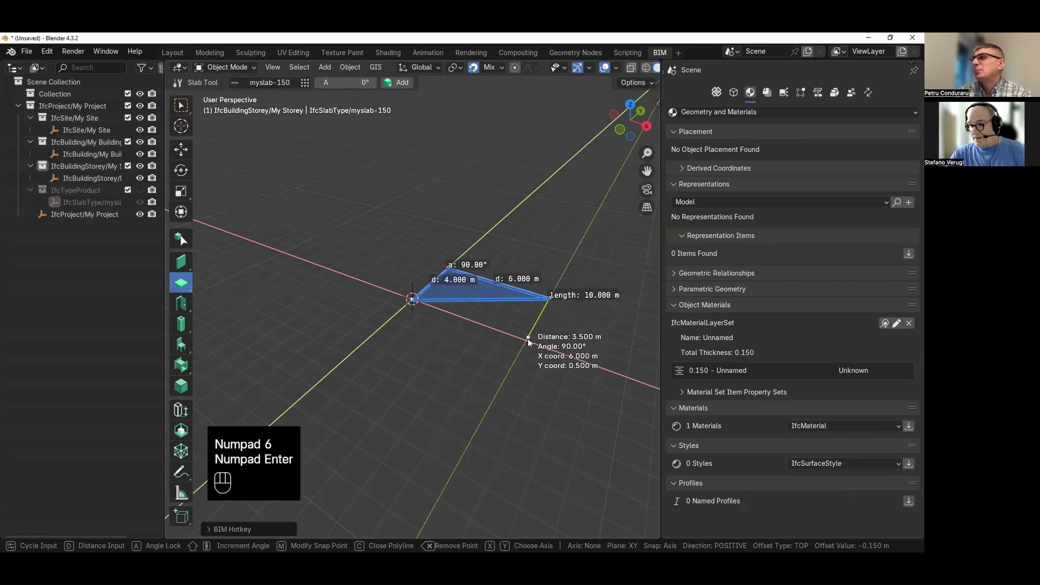
key(KP_4)
key(KP_Enter)
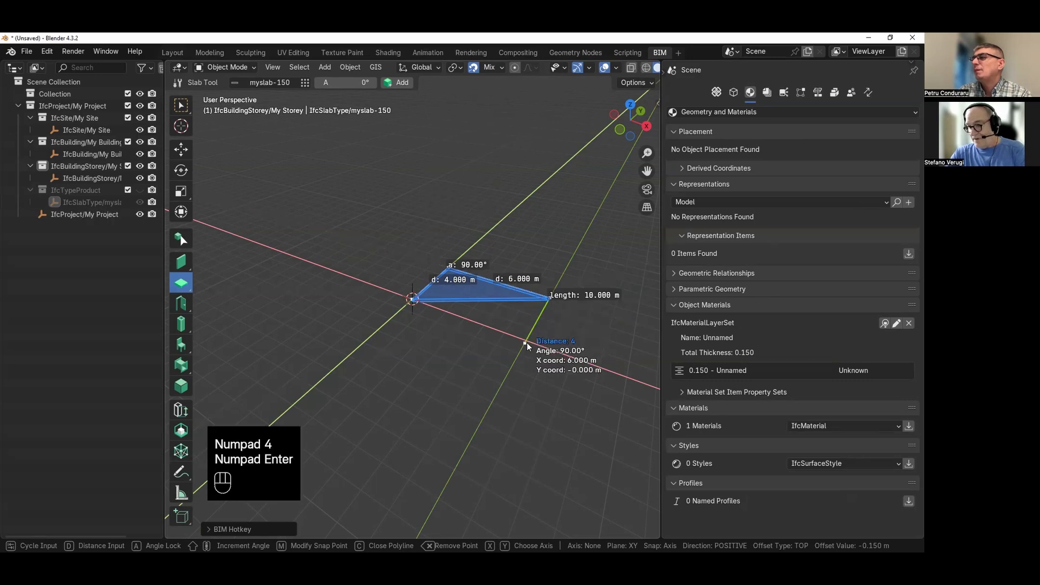
click(527, 342)
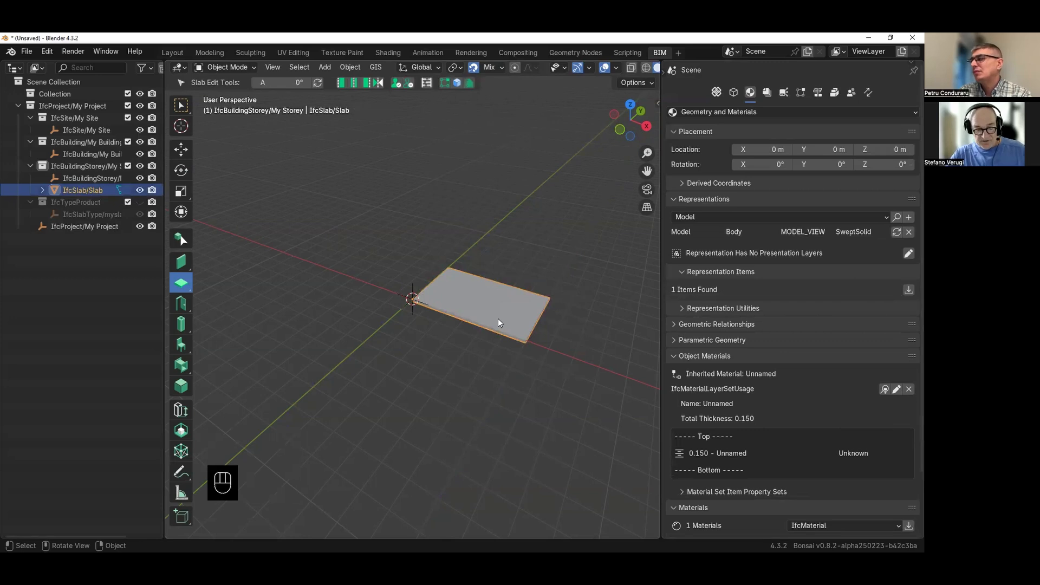
- Show the new slab's transform values to check its X, Y and Z dimensions
key(n)
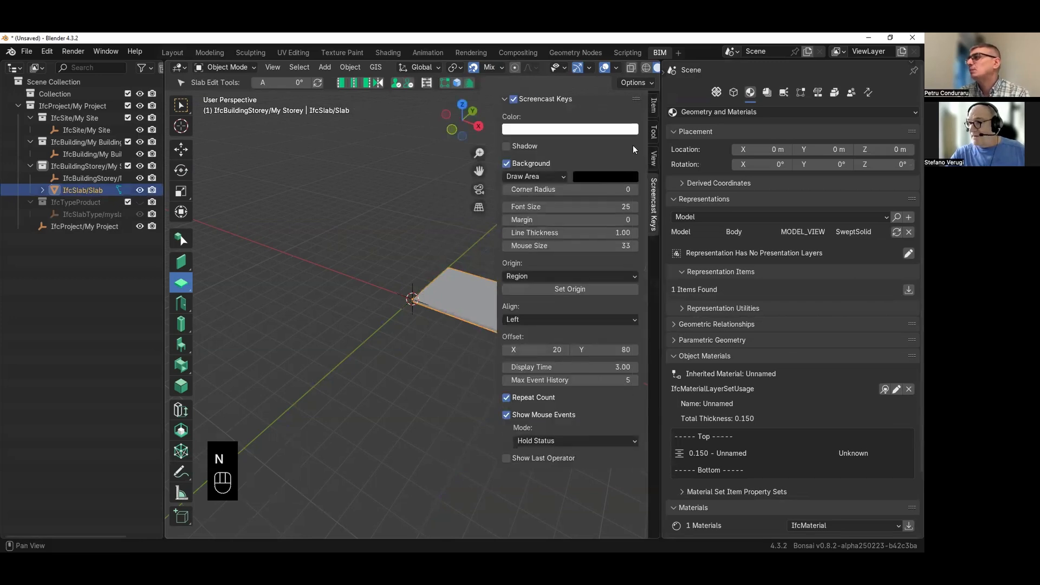
click(654, 111)
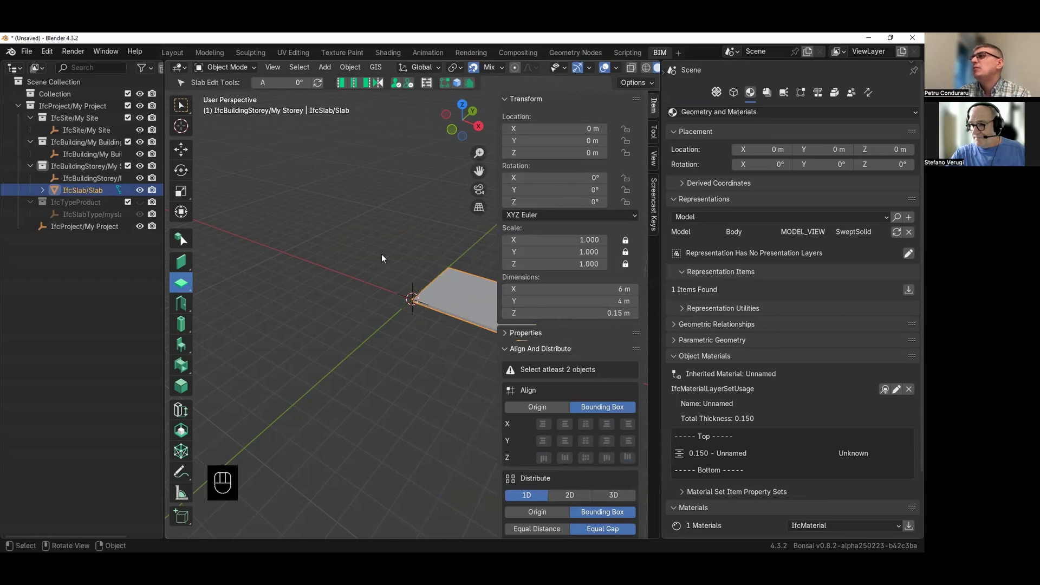
- Hide the transform values, reselect the slab and examine its shape and position relative to the origin up close
click(340, 233)
key(n)
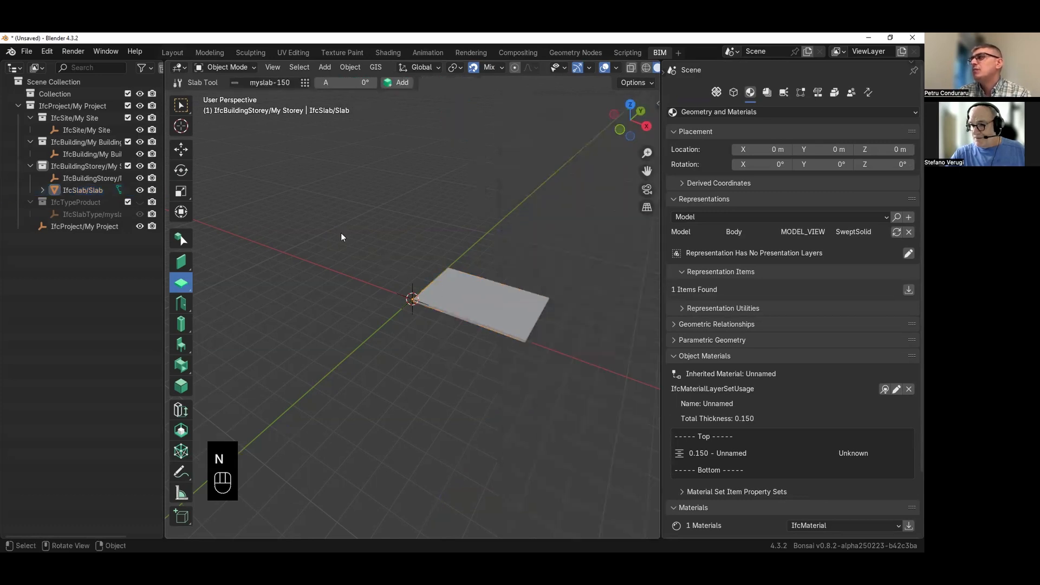
shift+middle_drag(479, 298, 416, 293)
scroll(416, 293, up, 3)
click(362, 316)
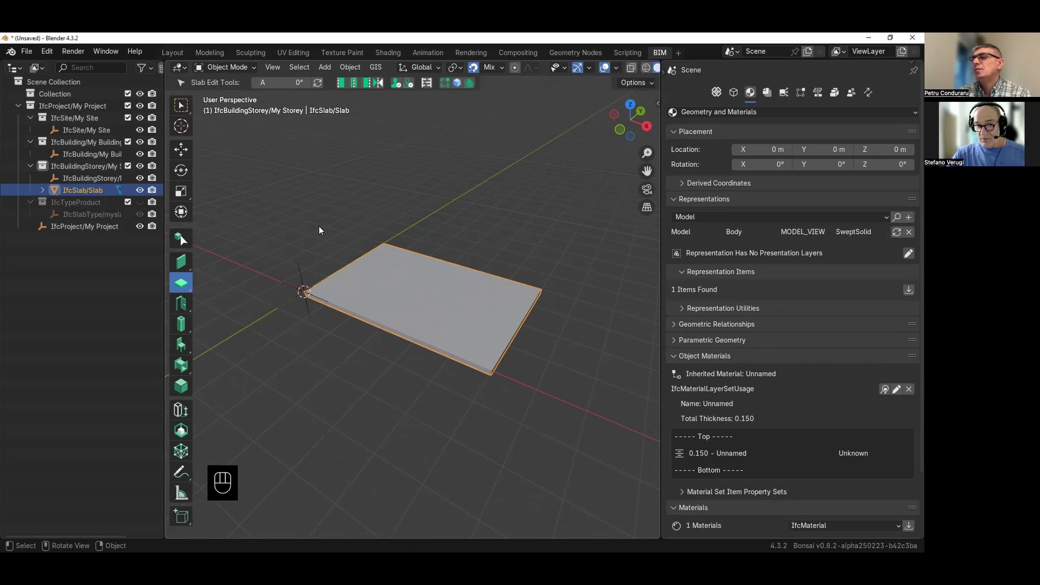
middle_drag(339, 246, 402, 313)
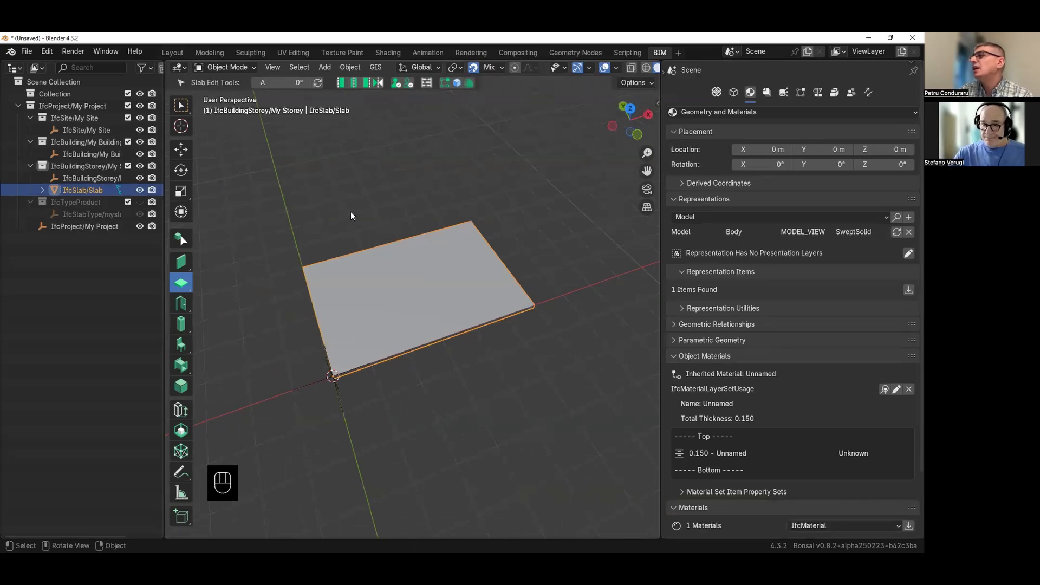
middle_drag(343, 265, 278, 249)
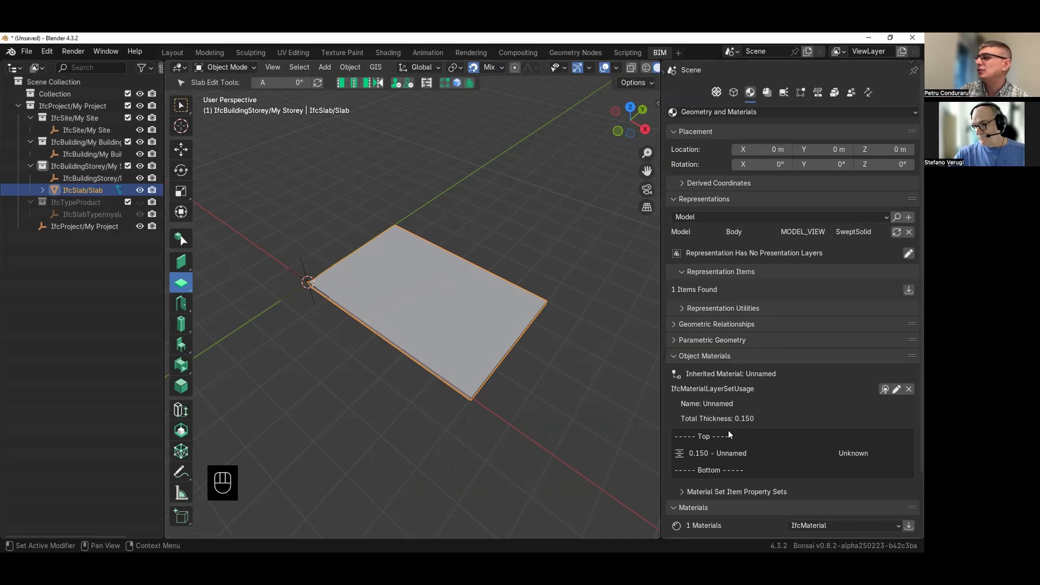
- Load the project's IFC material list and start adding a new material
scroll(728, 429, down, 1)
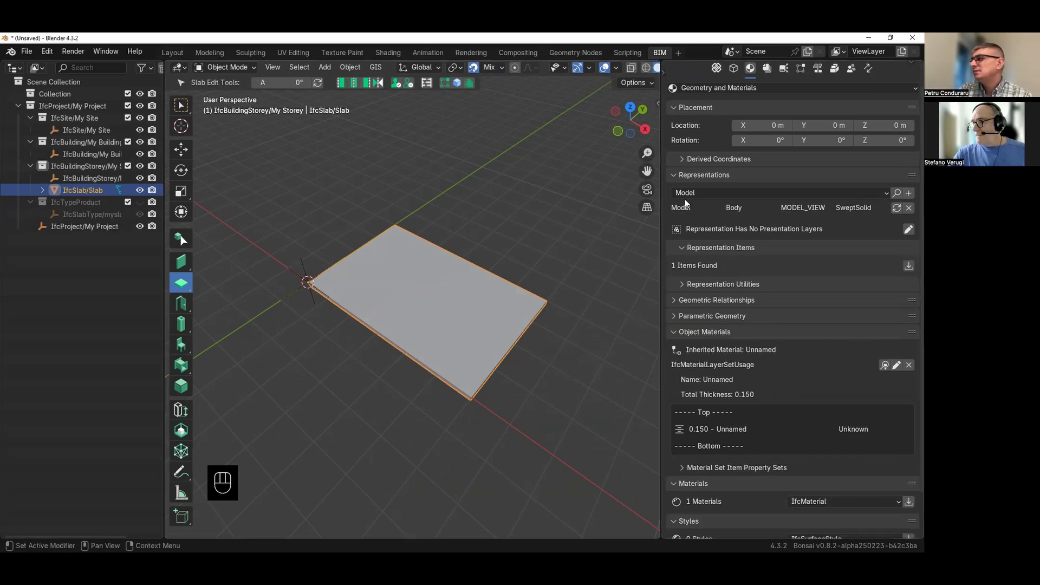
scroll(704, 285, down, 2)
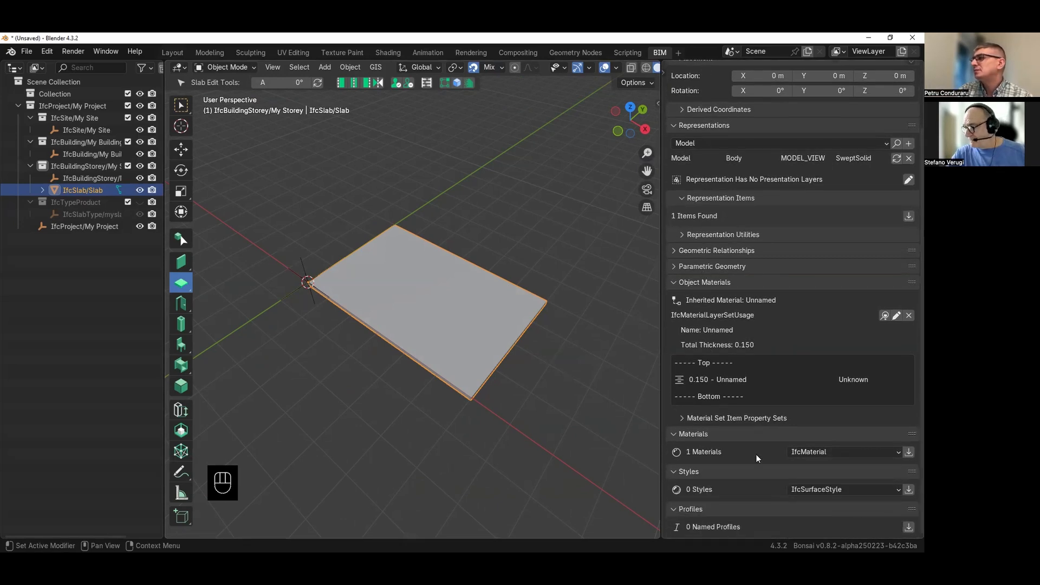
click(909, 452)
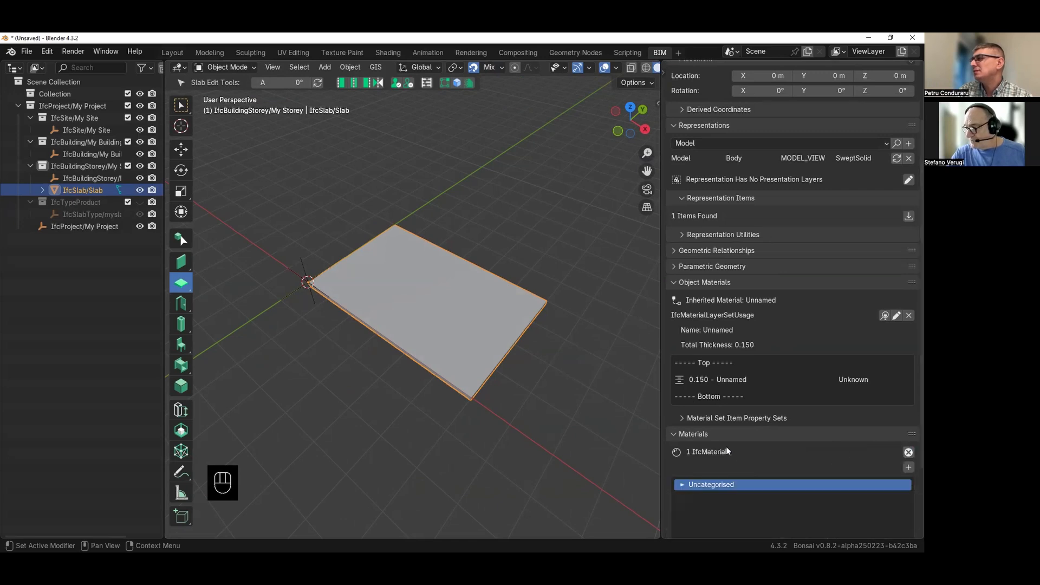
scroll(727, 449, down, 4)
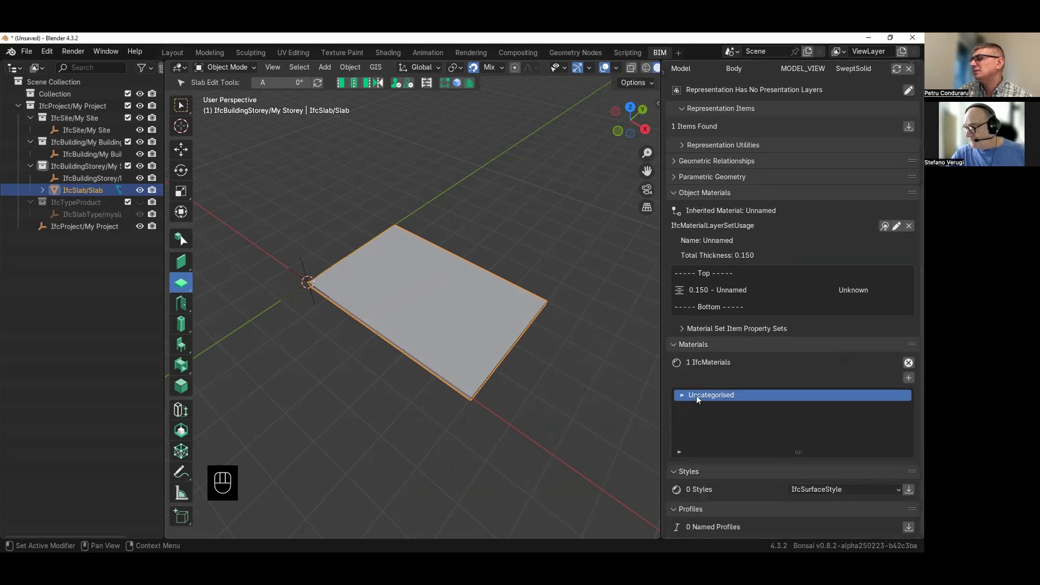
click(908, 378)
text(C25)
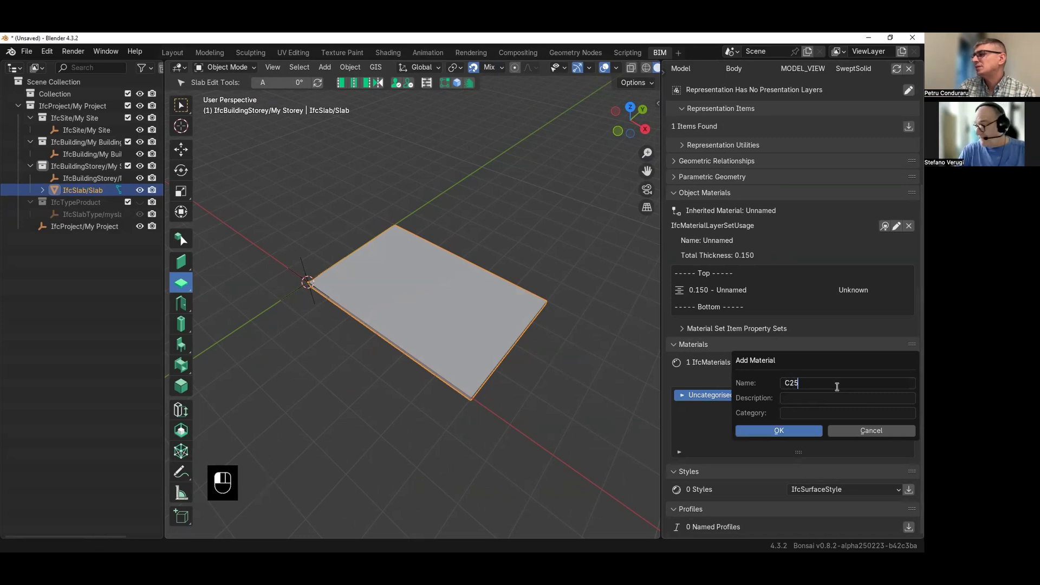
text(/330)
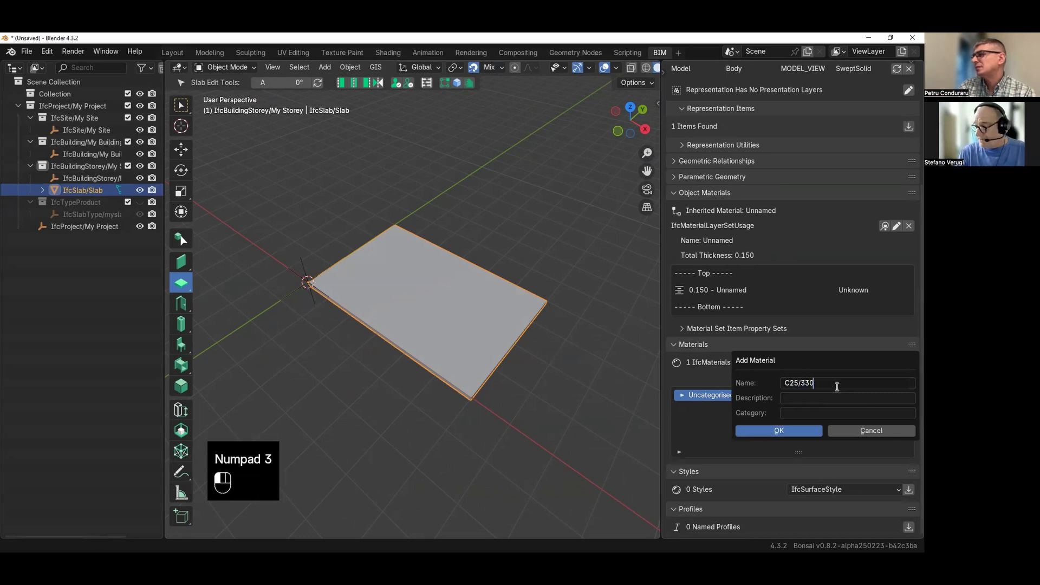
key(BackSpace)
key(BackSpace)
key(BackSpace)
key(BackSpace)
key(BackSpace)
key(BackSpace)
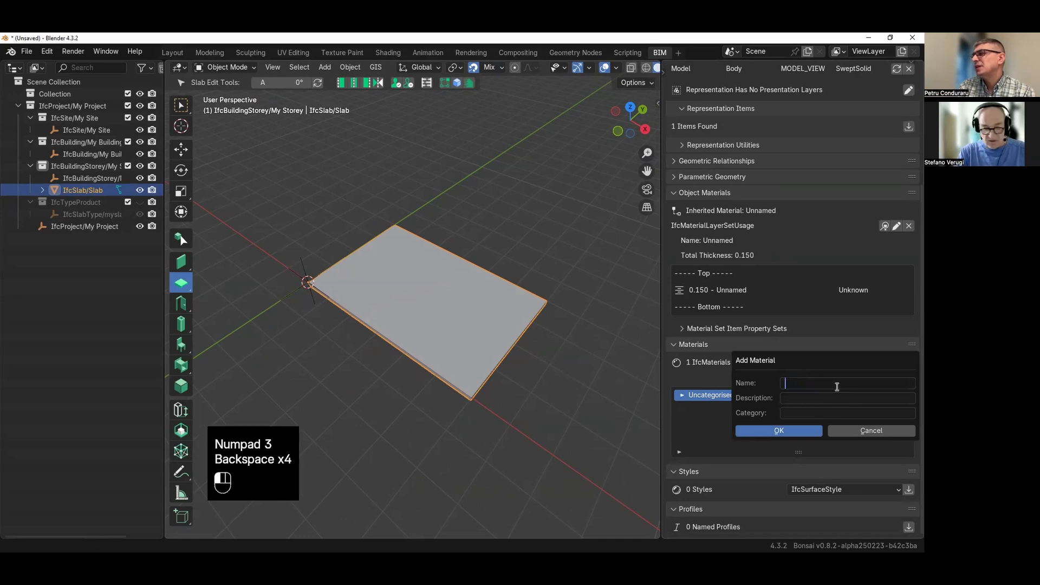
key(BackSpace)
text(cocnre)
key(BackSpace)
key(BackSpace)
key(BackSpace)
key(BackSpace)
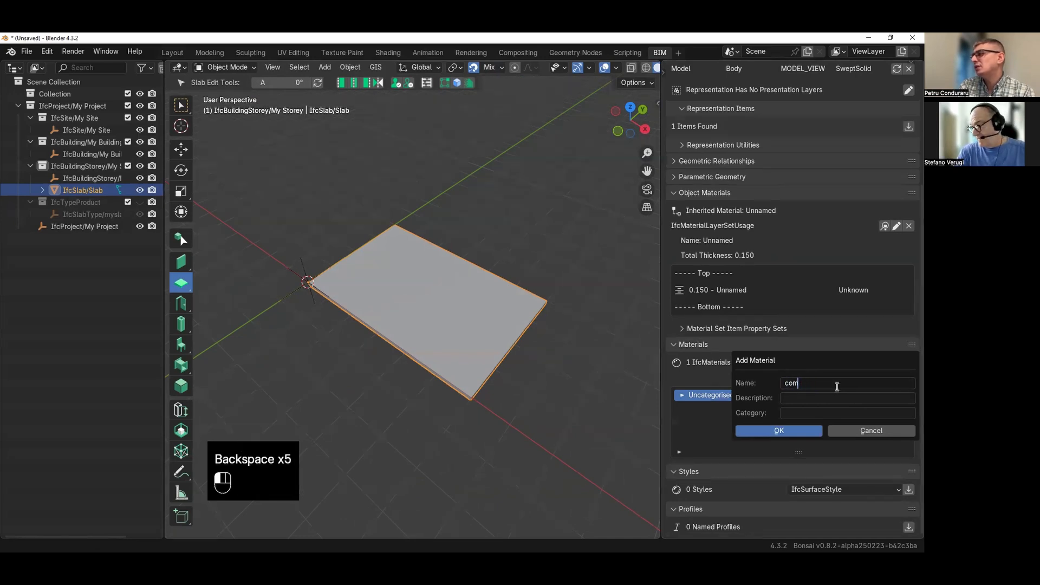
text(ncrete)
key(Tab)
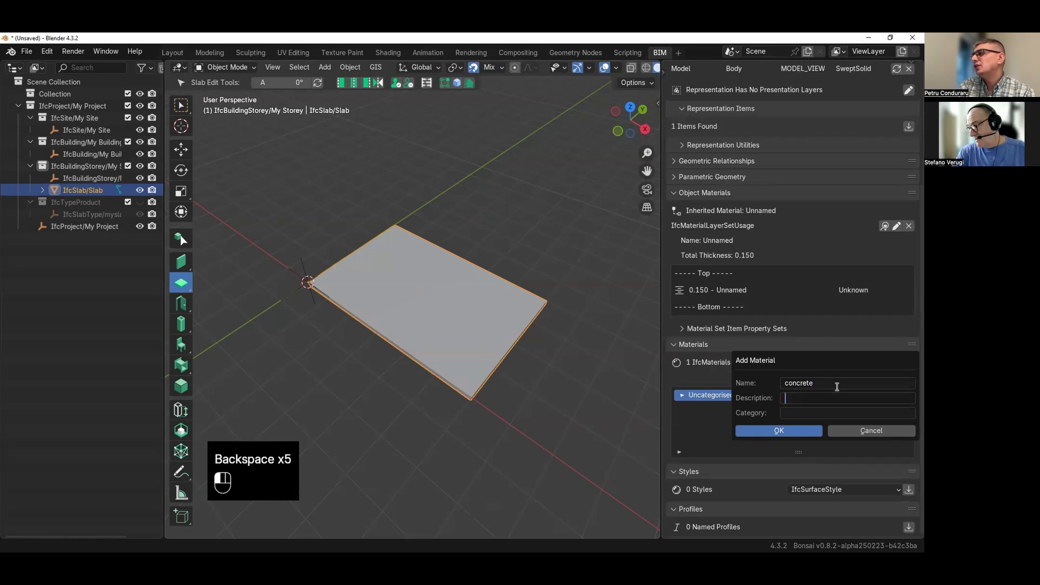
- Name the new material C25/30, set its category to concrete, leave the description empty and create it
click(835, 383)
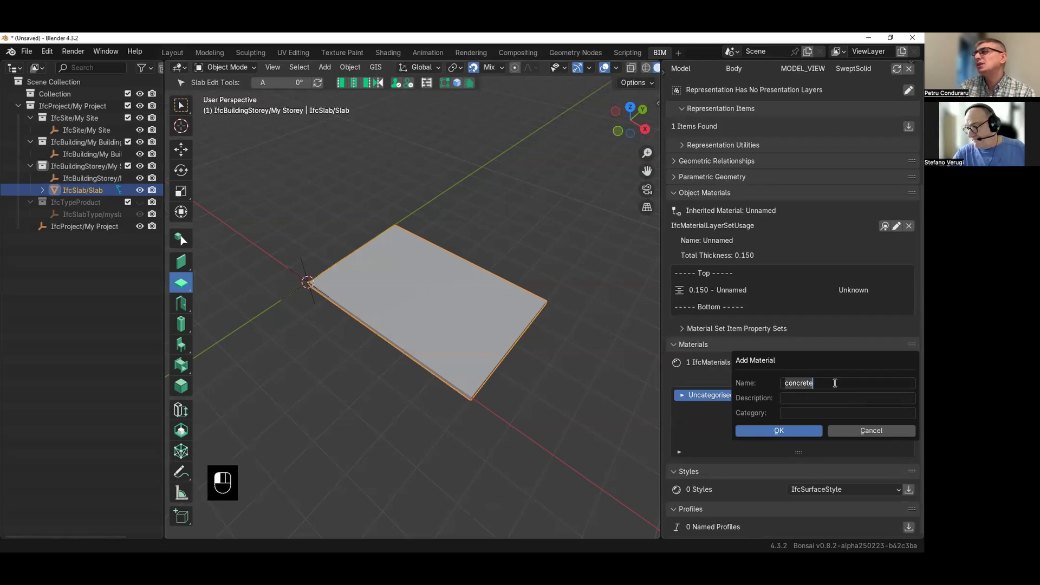
text(C25/30)
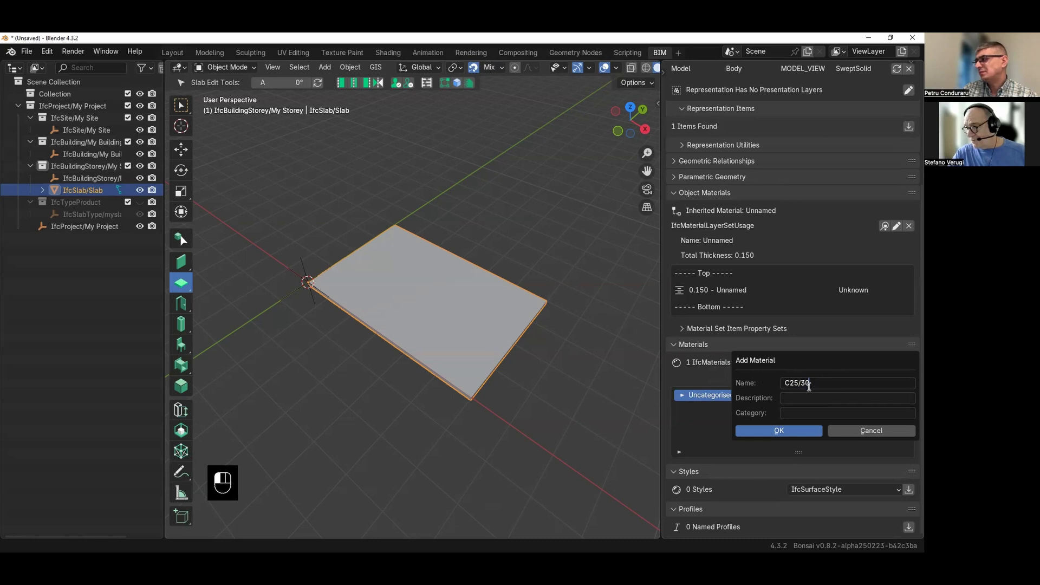
click(806, 415)
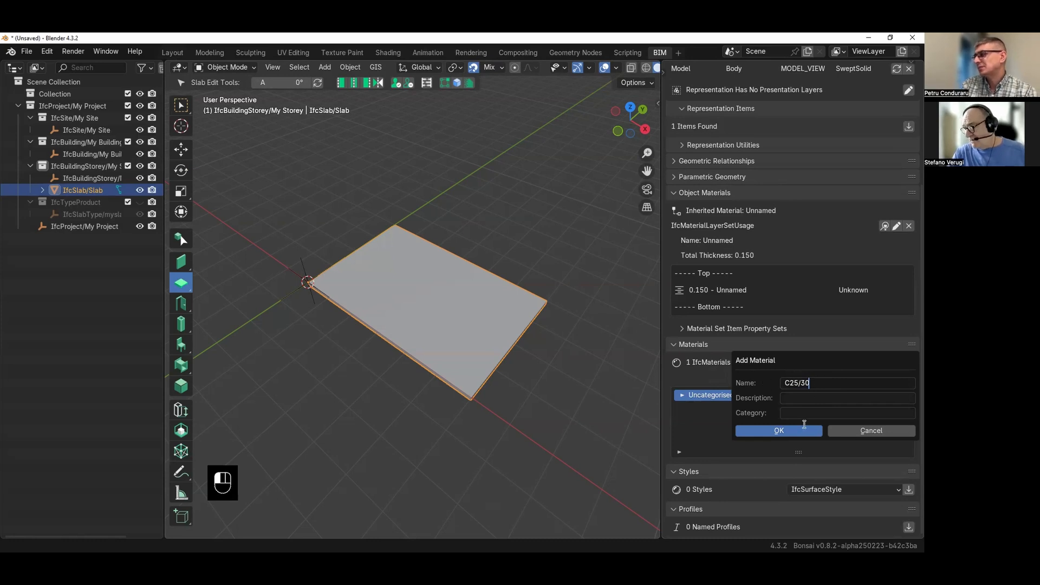
text(concrete)
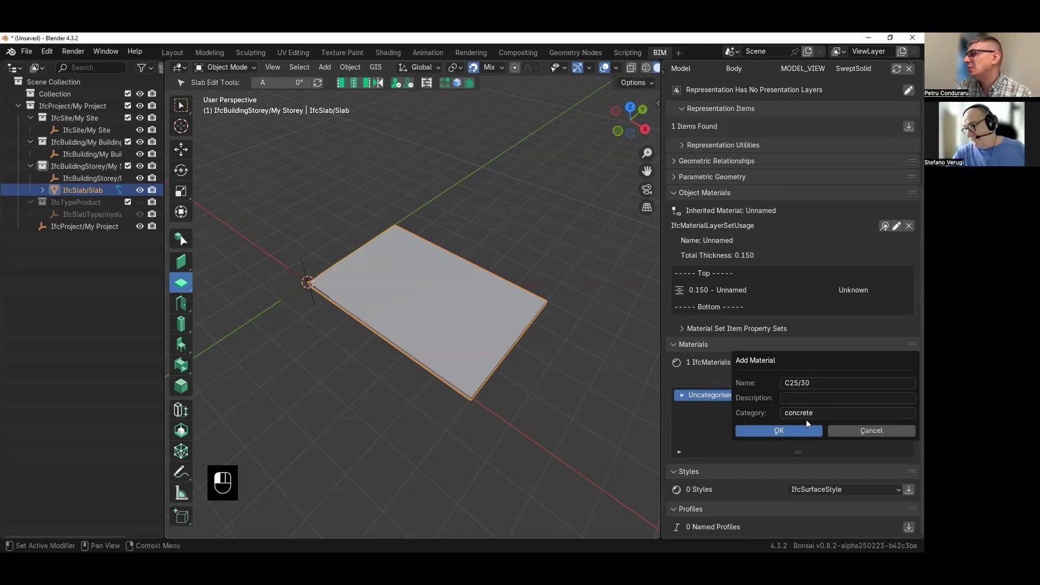
click(807, 400)
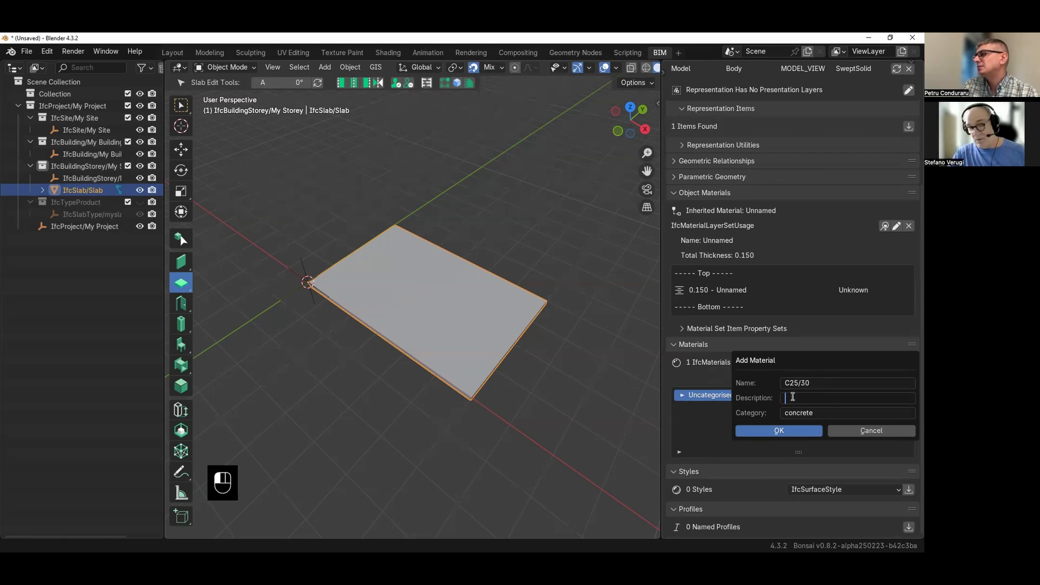
click(788, 432)
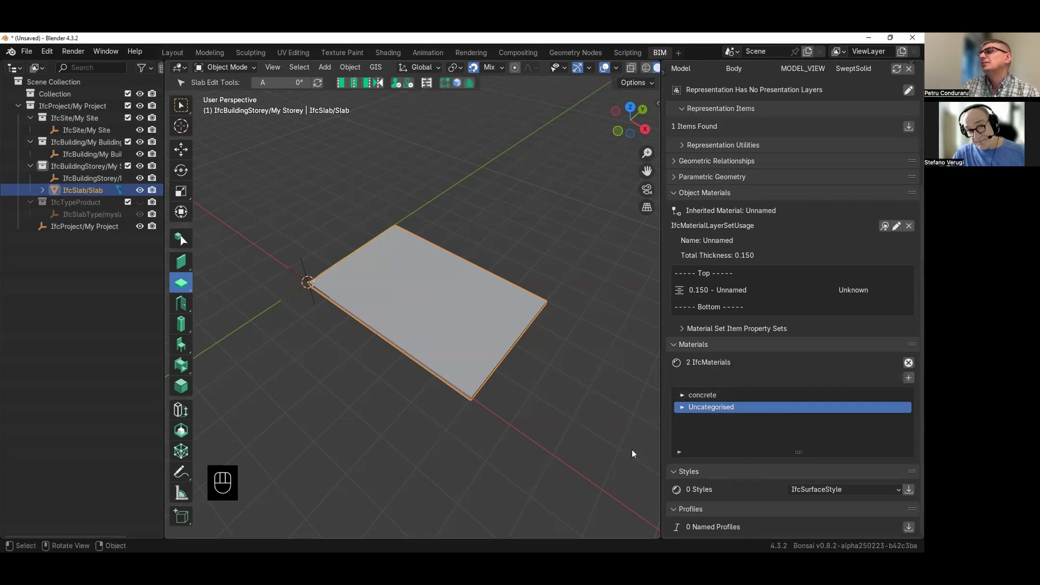
click(908, 489)
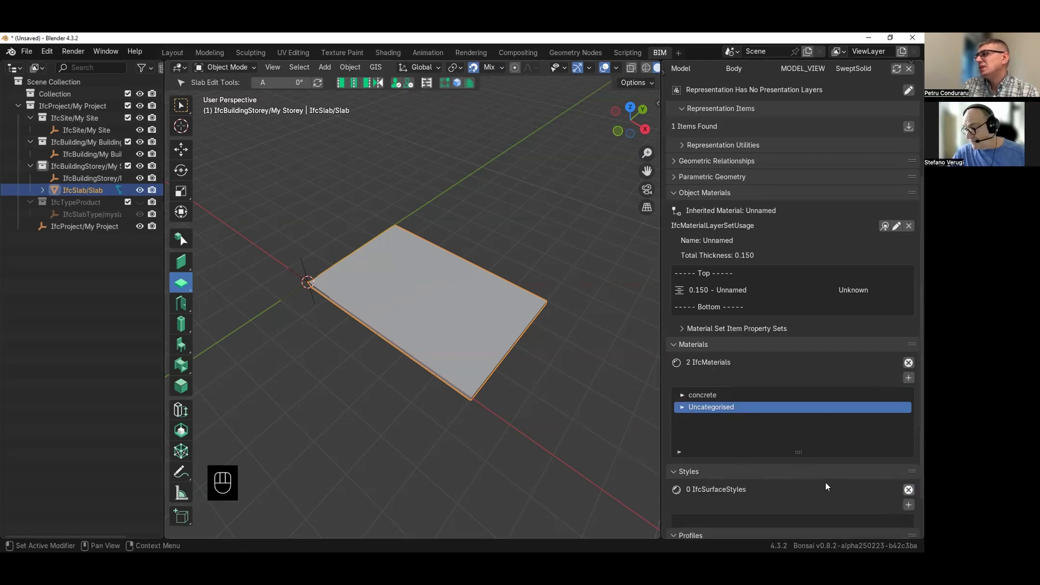
scroll(724, 448, down, 5)
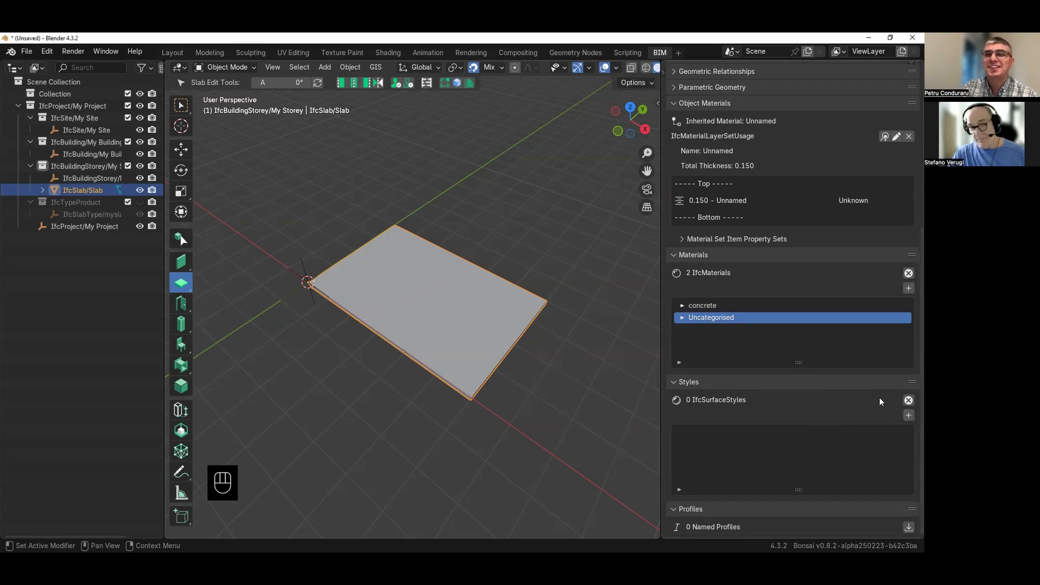
click(908, 401)
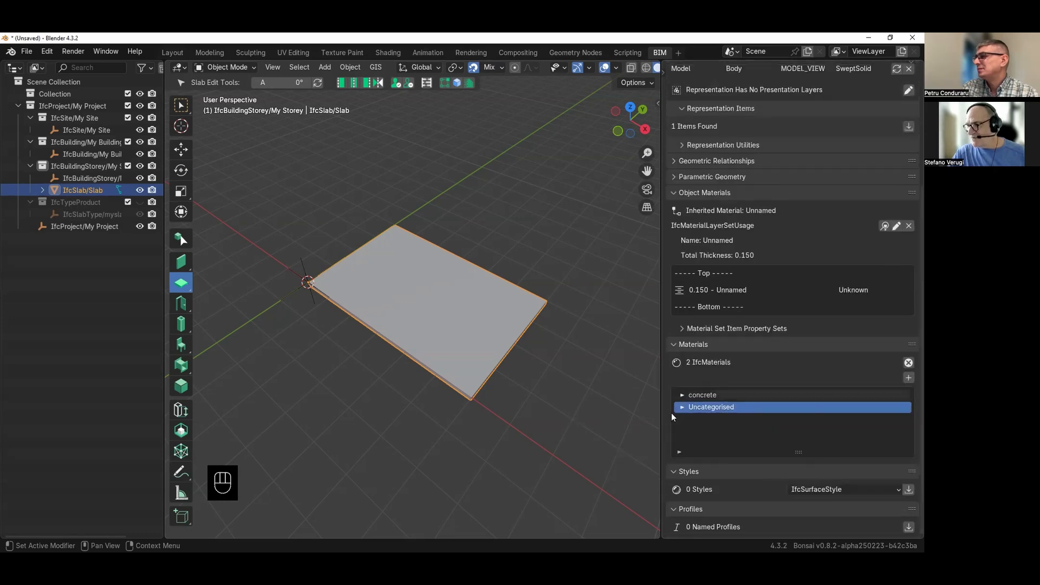
- Assign the C25/30 material to the slab's material layer, save the layer and layer set usage, and deselect the slab
click(712, 396)
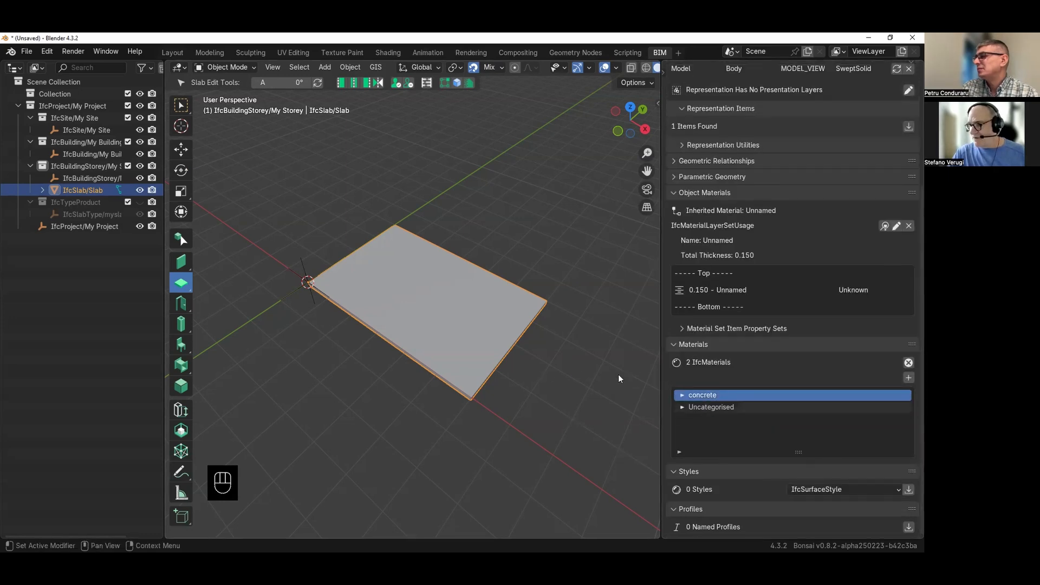
click(454, 221)
click(447, 285)
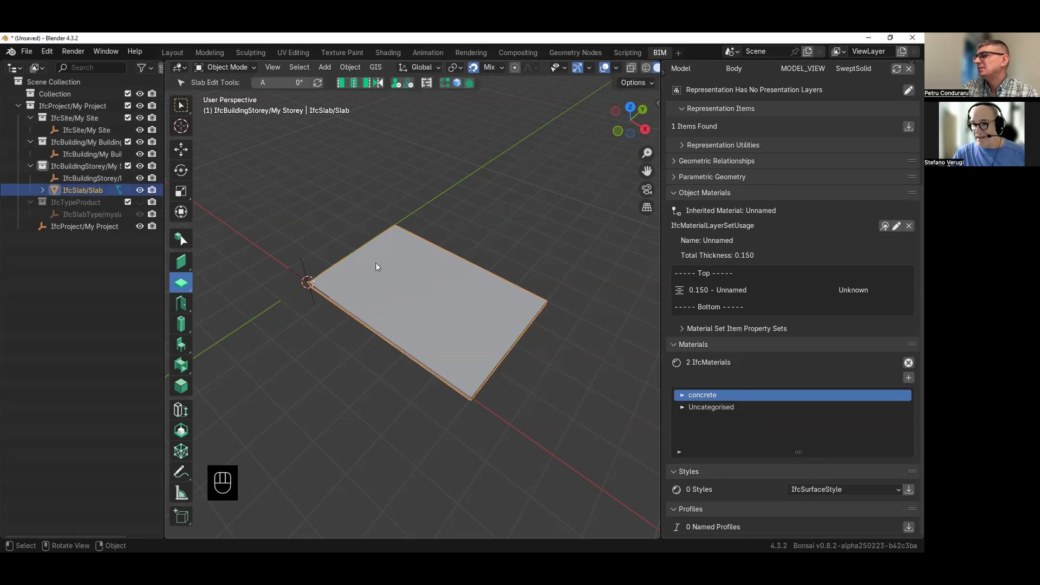
click(897, 227)
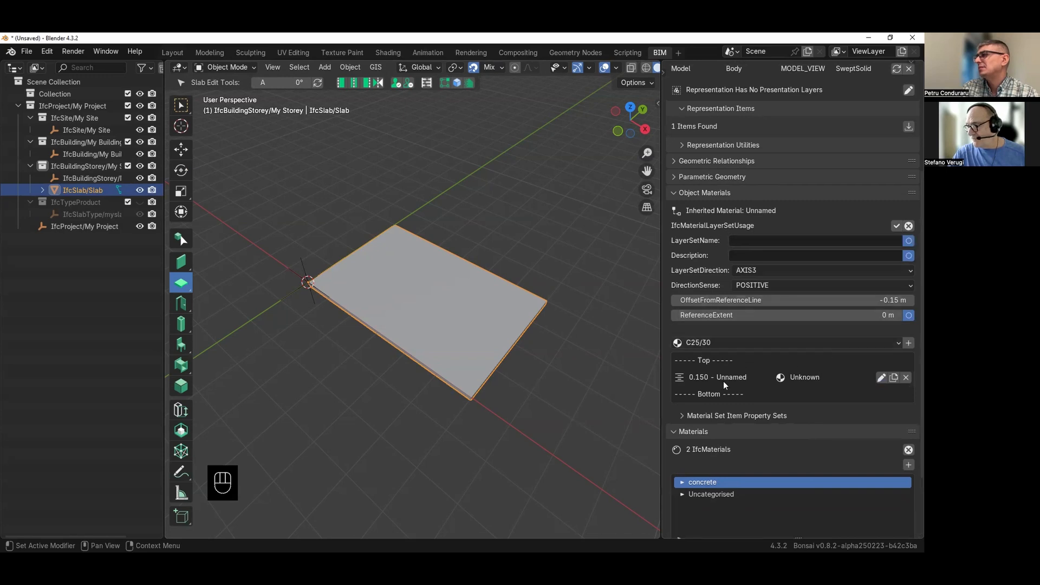
click(882, 378)
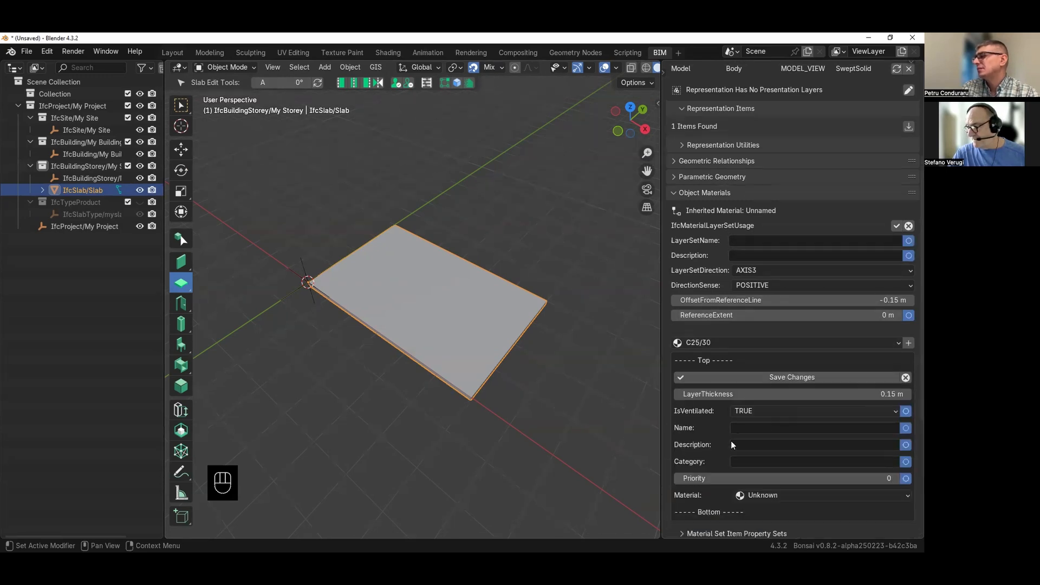
click(773, 496)
click(778, 508)
click(775, 378)
click(897, 226)
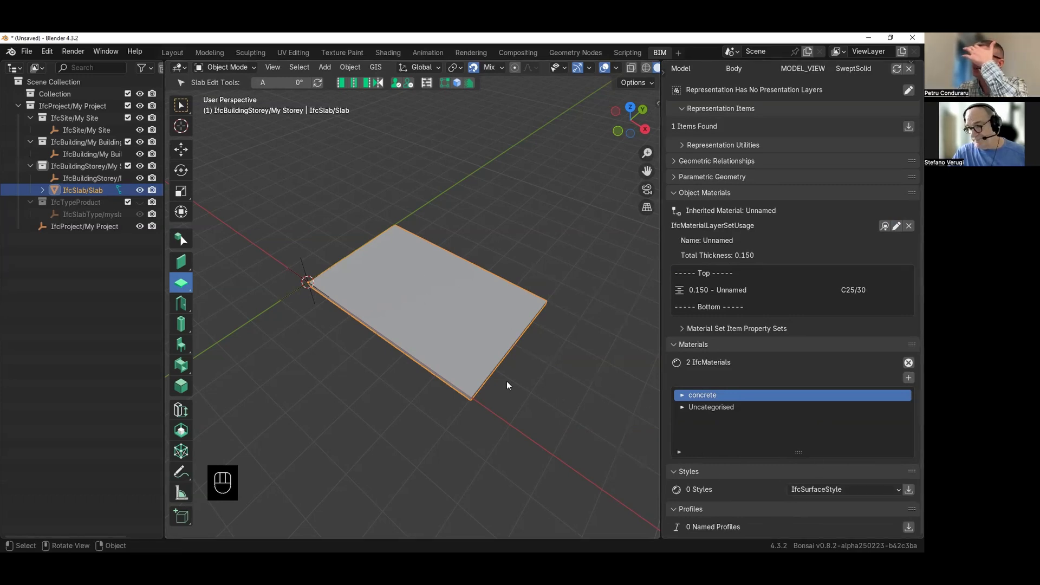
click(544, 375)
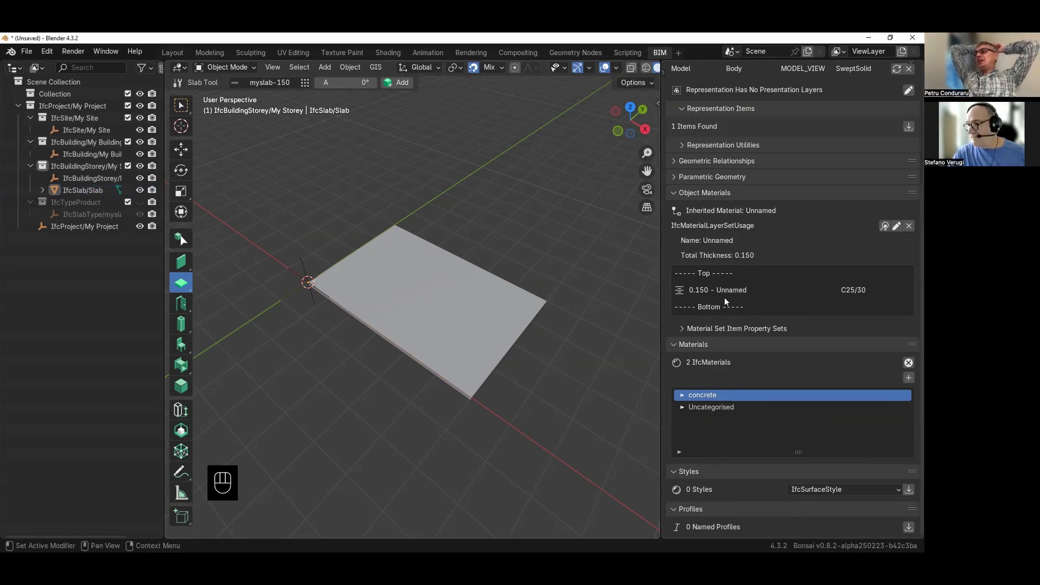
- Name the slab's C25/30 material layer "Reinf concrete" and save the layer changes
click(896, 227)
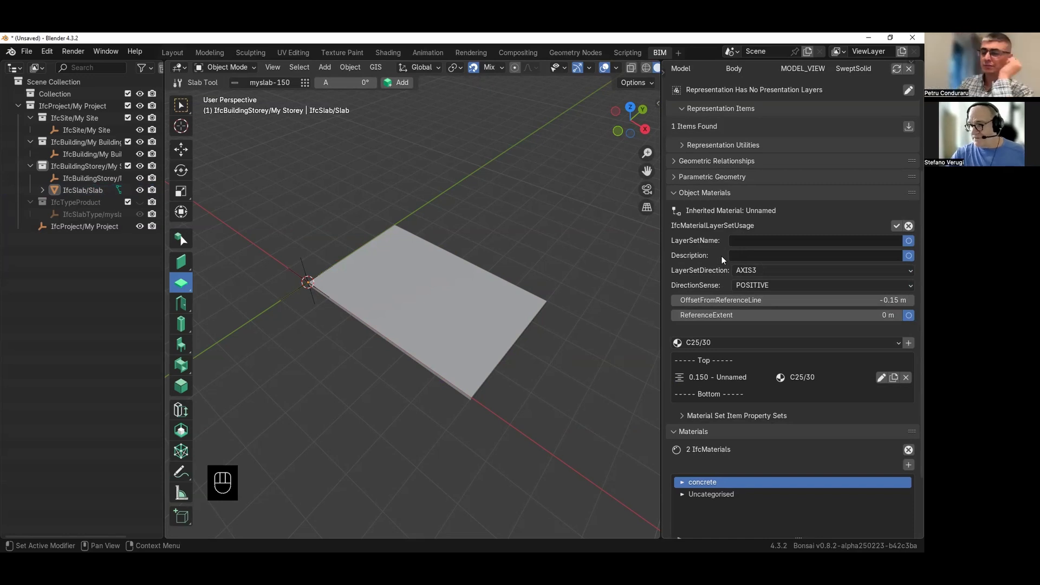
click(469, 314)
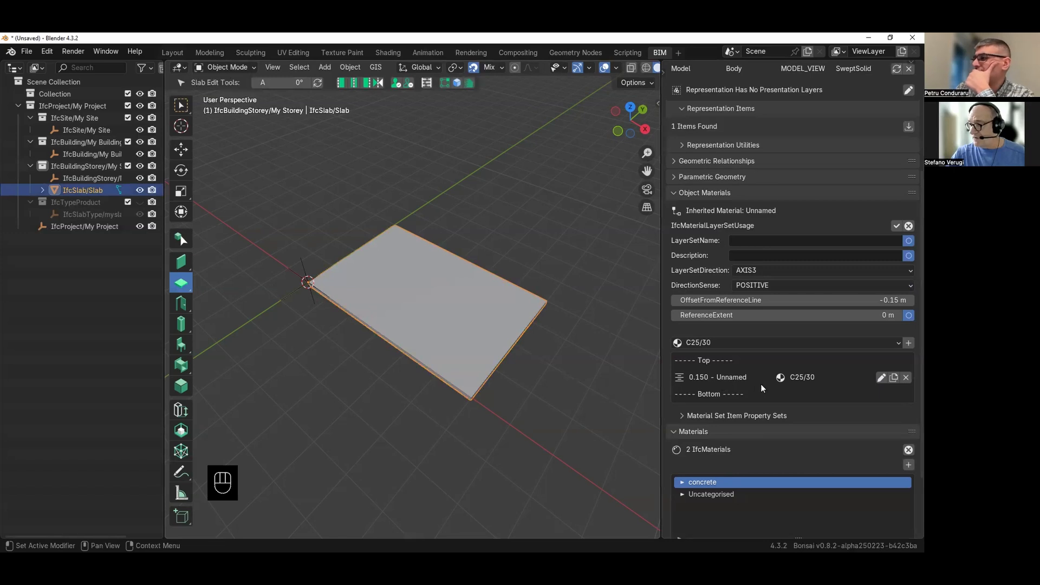
click(875, 378)
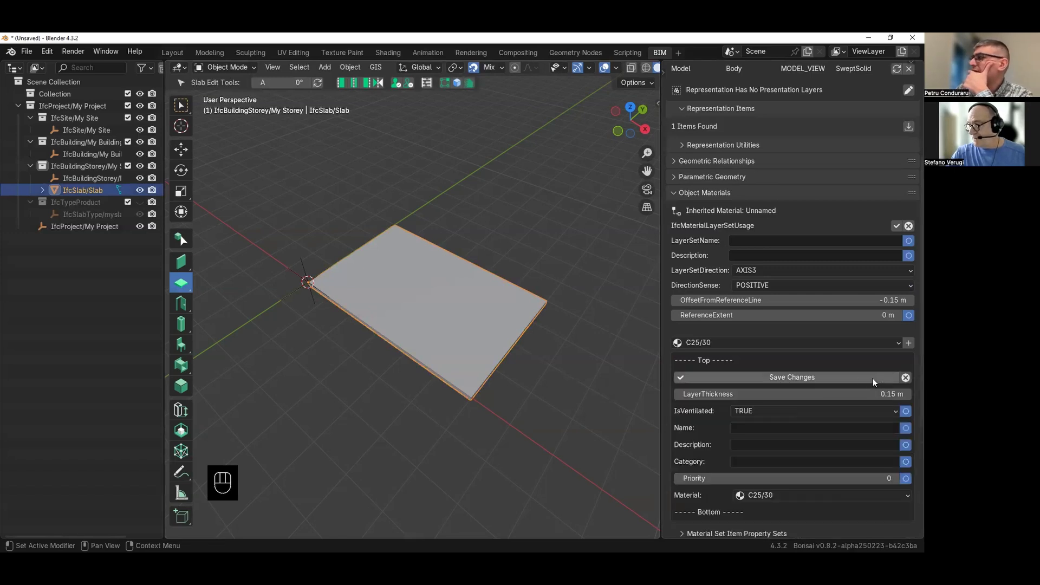
click(761, 429)
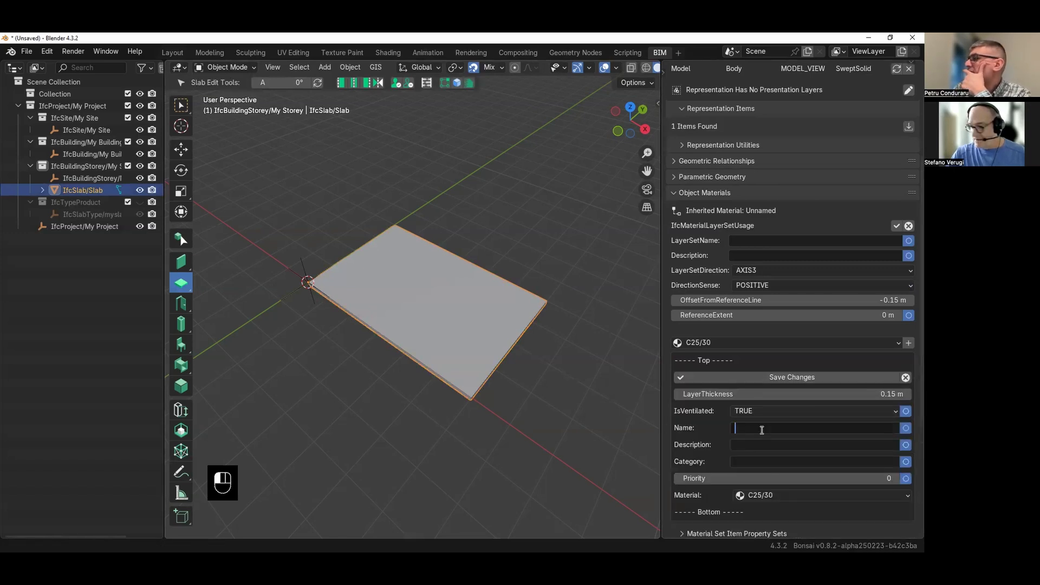
text(RC)
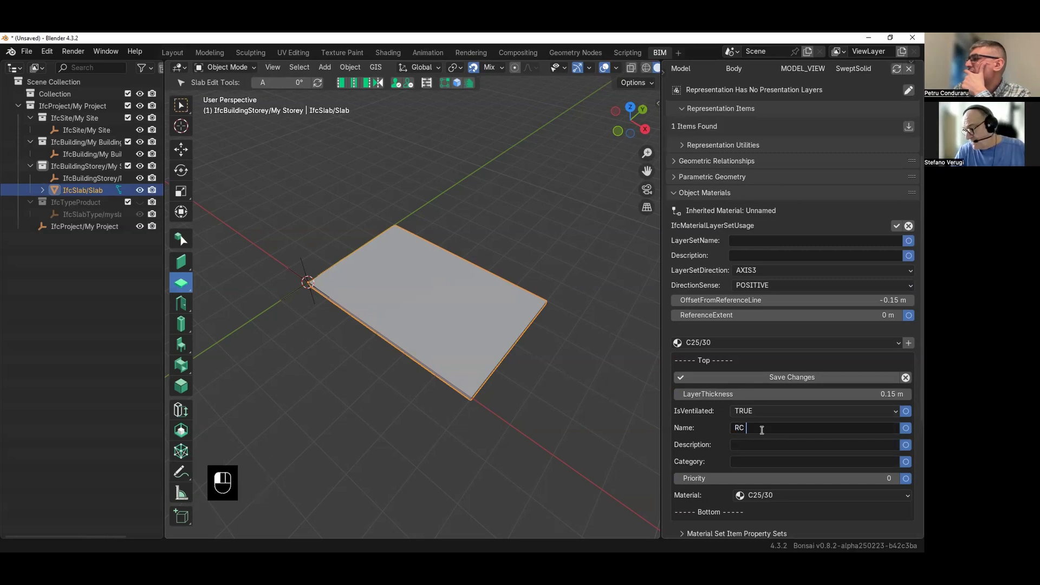
key(BackSpace)
key(BackSpace)
text(Rein)
key(BackSpace)
text(inf concrete)
key(Return)
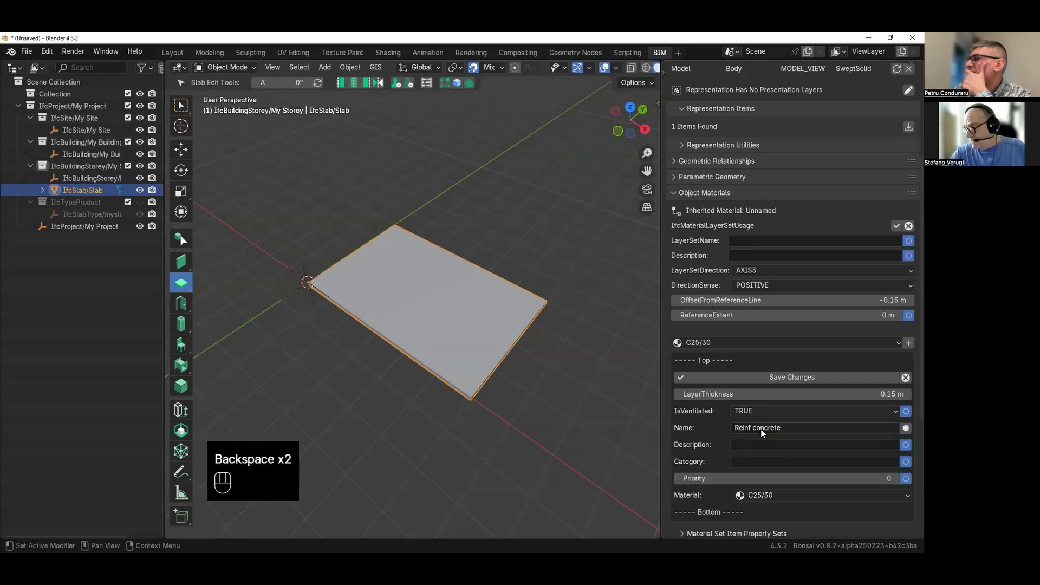
click(769, 377)
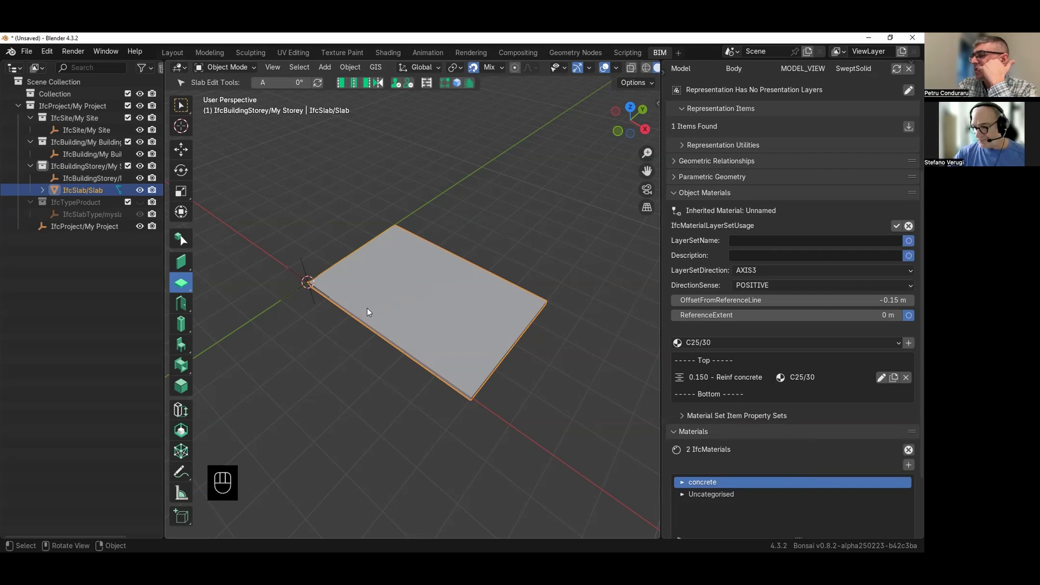
- Add a second layer with the Unknown material to the slab's material layer set
middle_drag(352, 343, 411, 332)
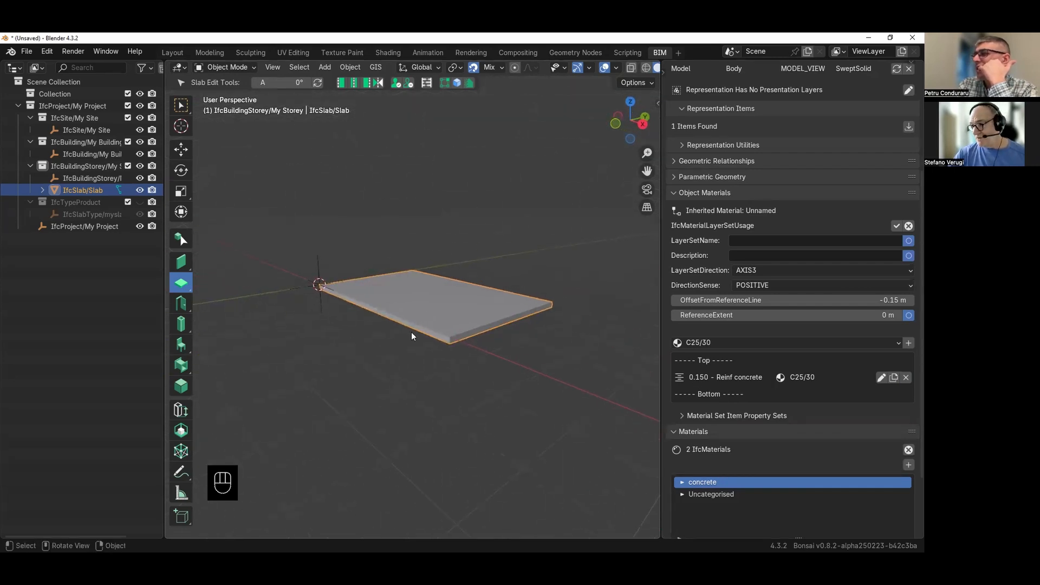
middle_drag(379, 294, 505, 326)
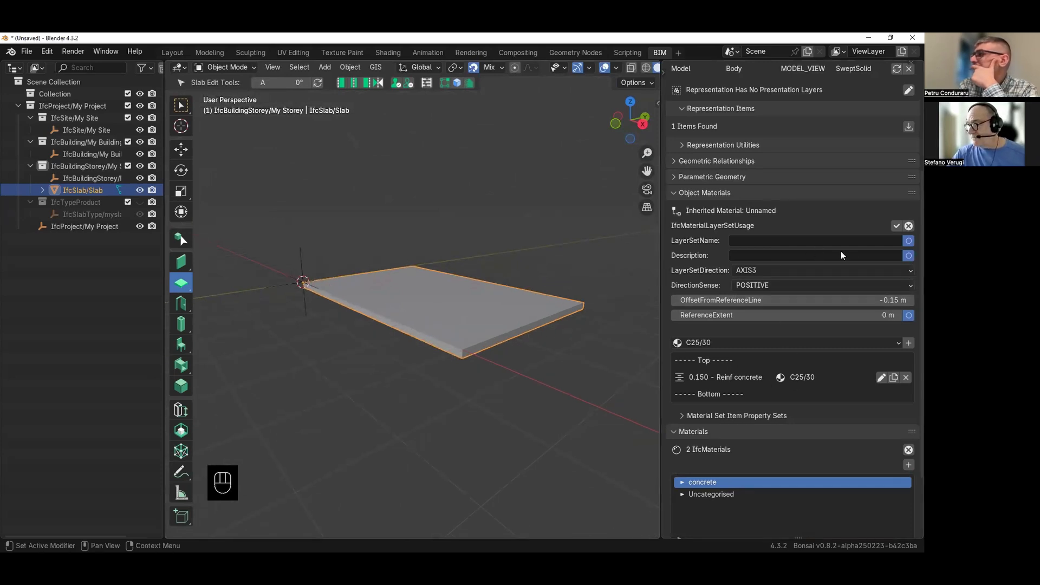
click(767, 343)
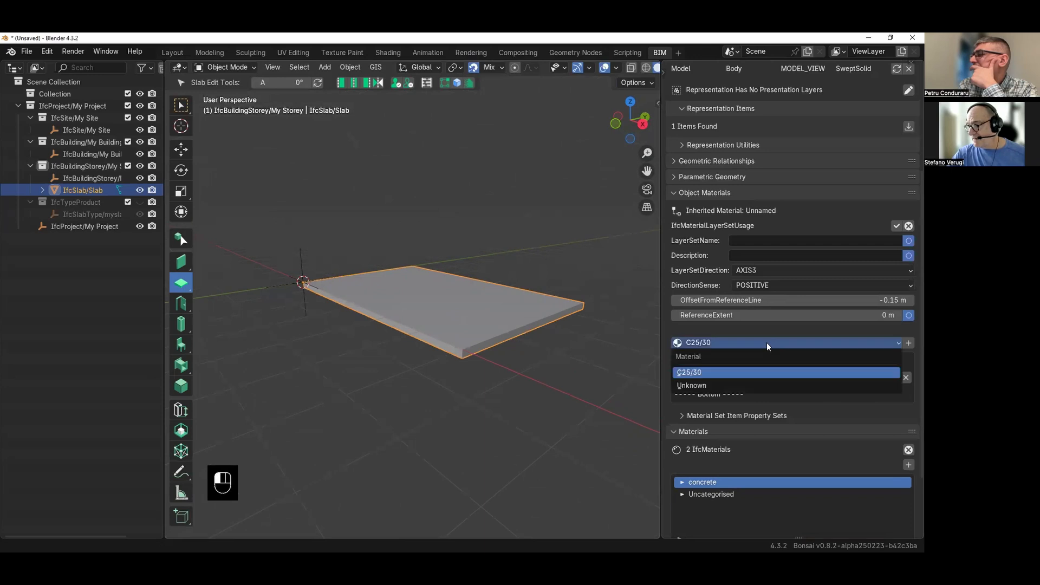
click(763, 384)
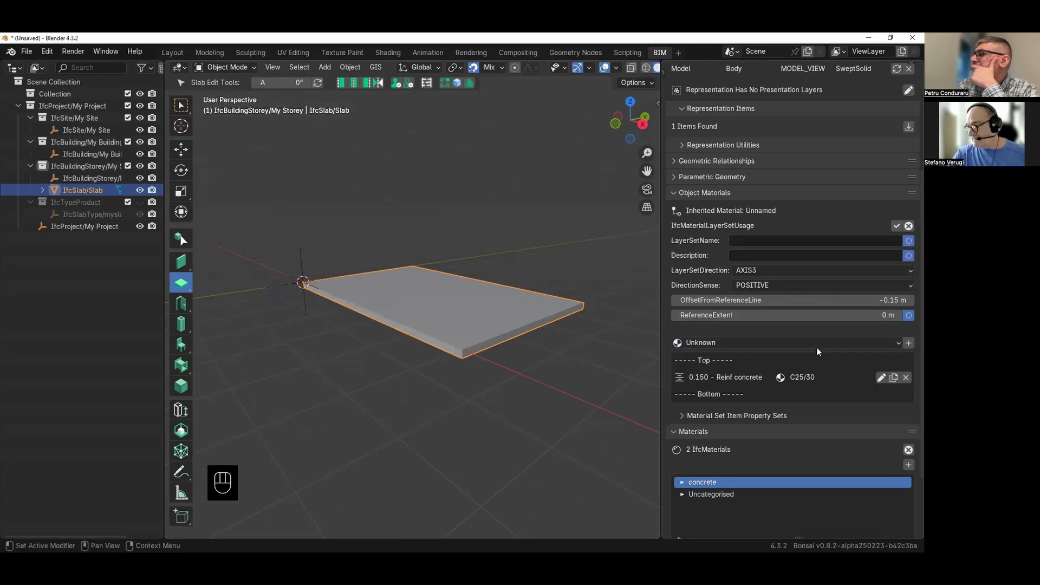
click(908, 343)
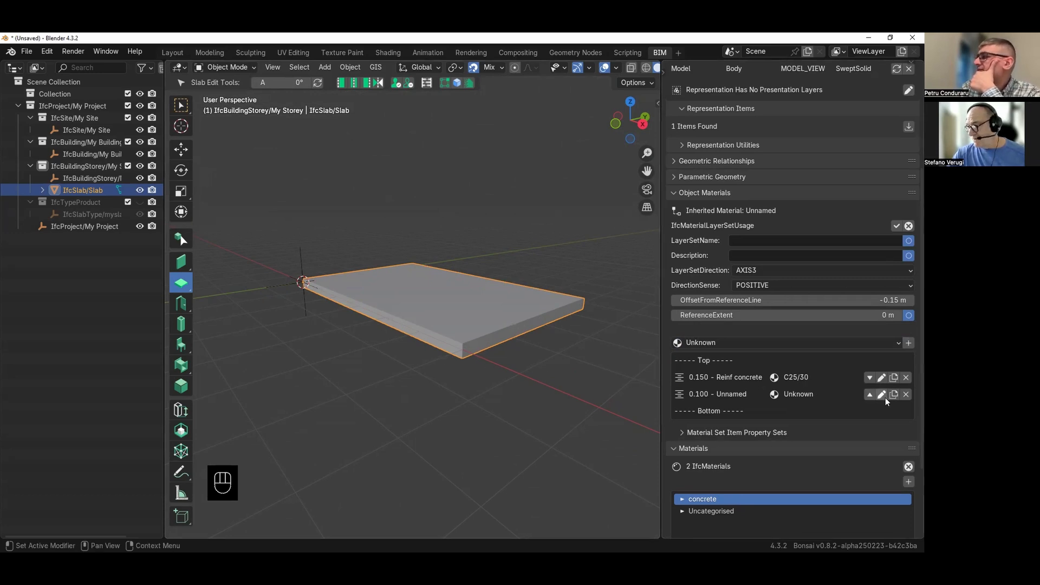
scroll(693, 442, down, 4)
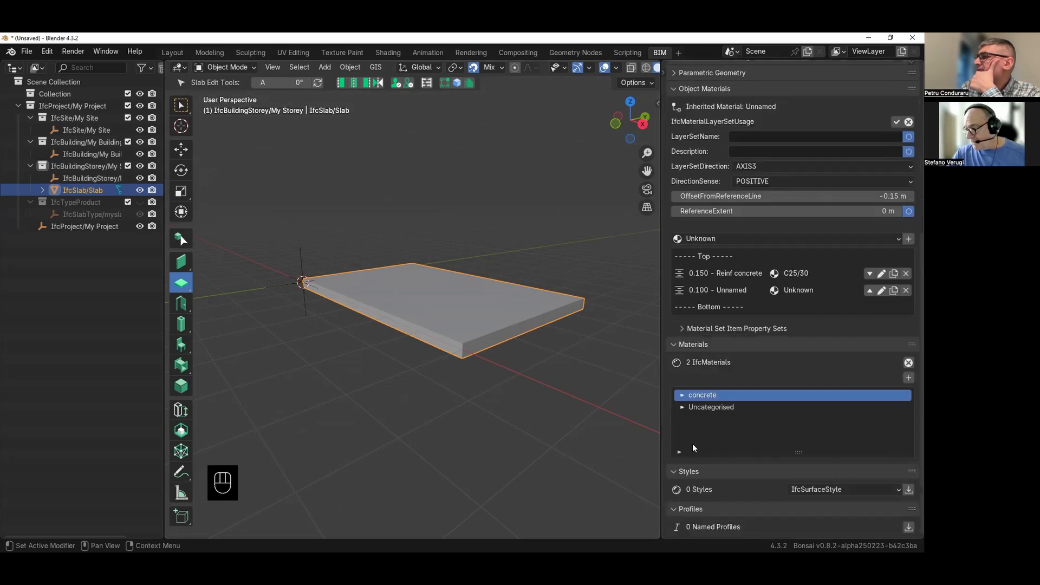
click(909, 378)
click(837, 387)
text(bitumen)
key(Return)
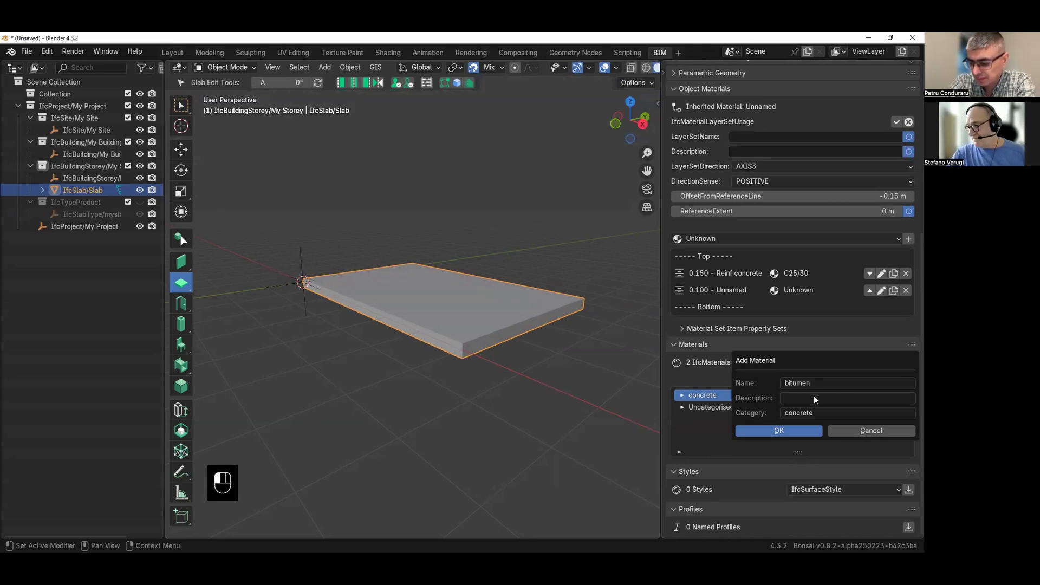
click(856, 430)
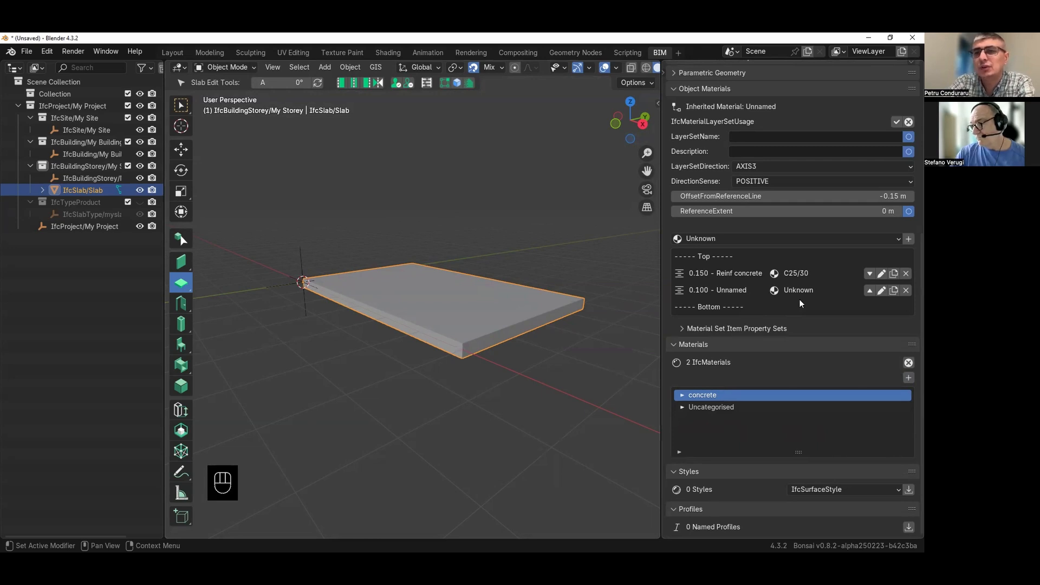
- Move the Unknown material layer above the reinforced concrete layer, name it "Screed" and save the layer changes
click(870, 290)
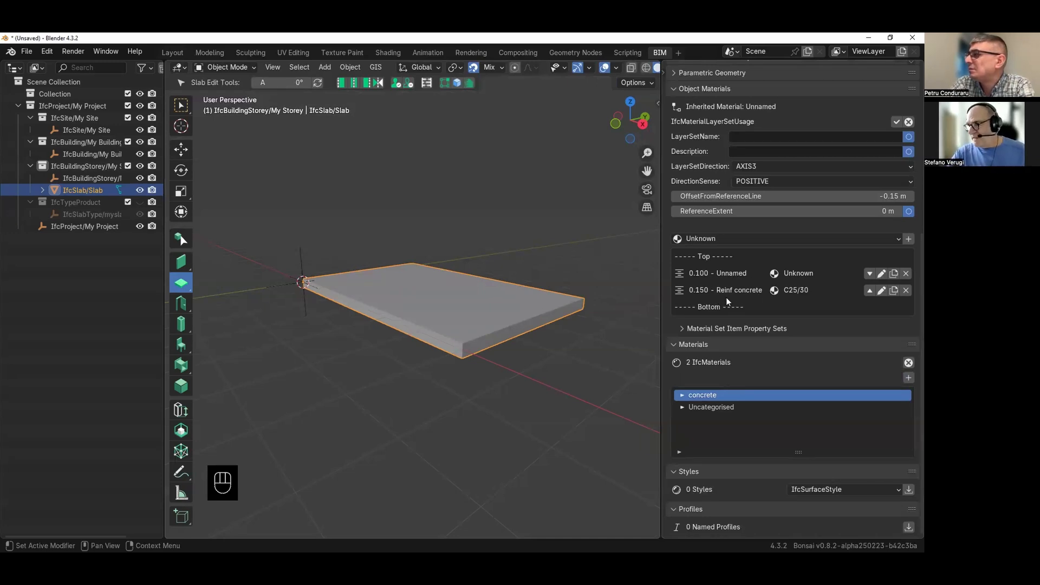
click(881, 273)
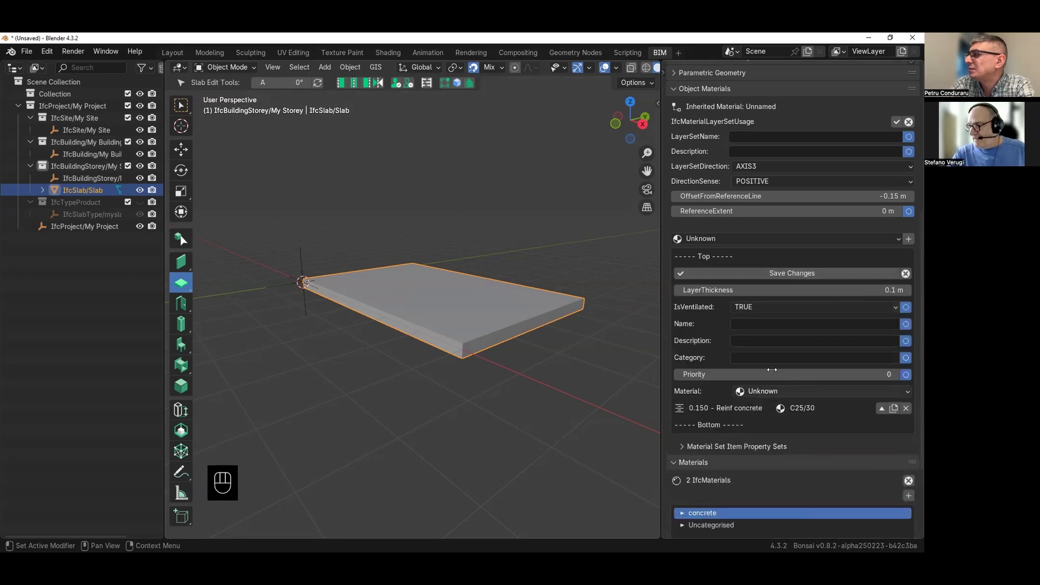
click(756, 325)
text(Floo)
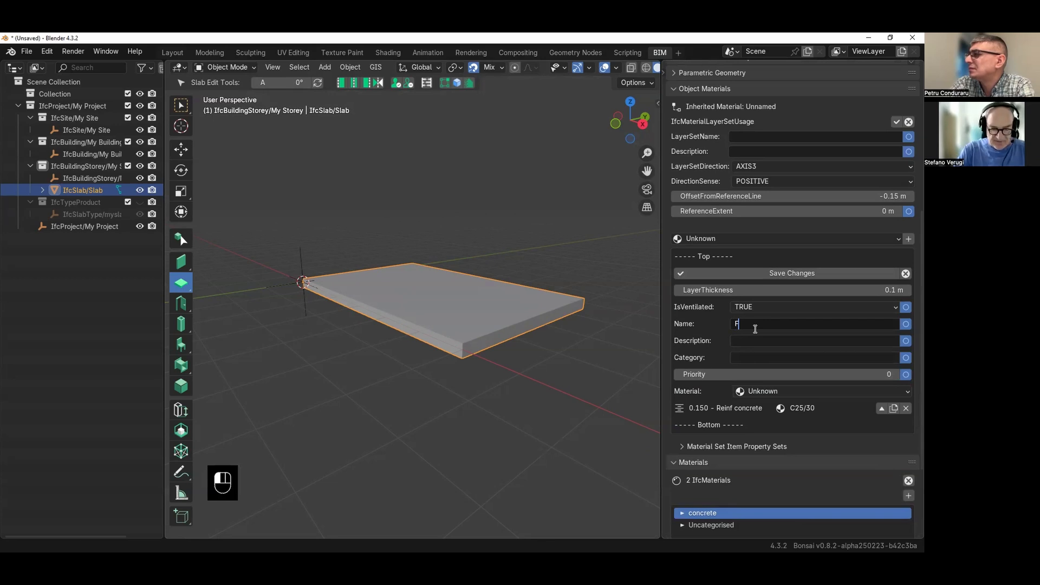
key(BackSpace)
key(BackSpace)
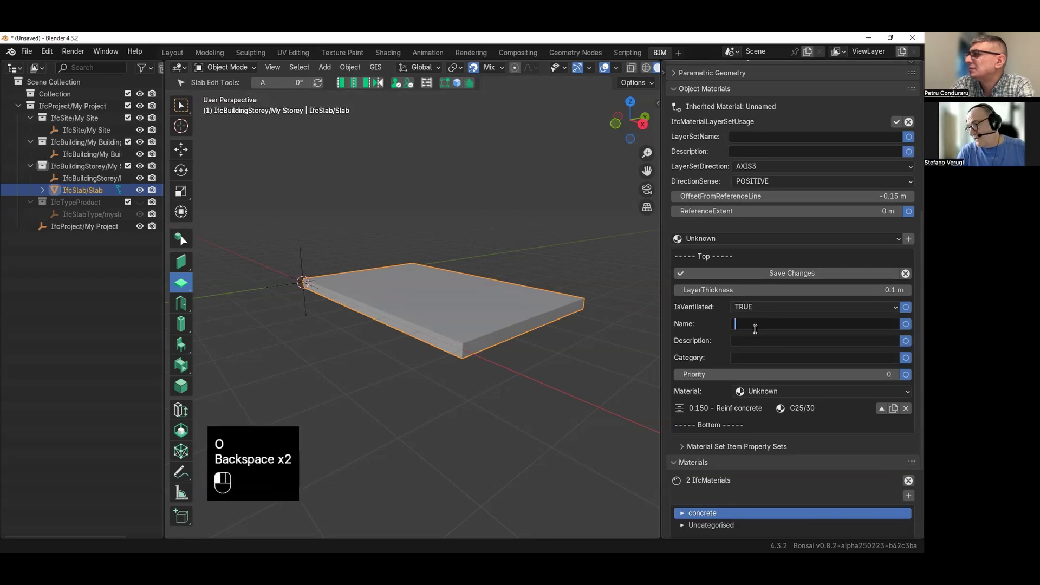
text(reed)
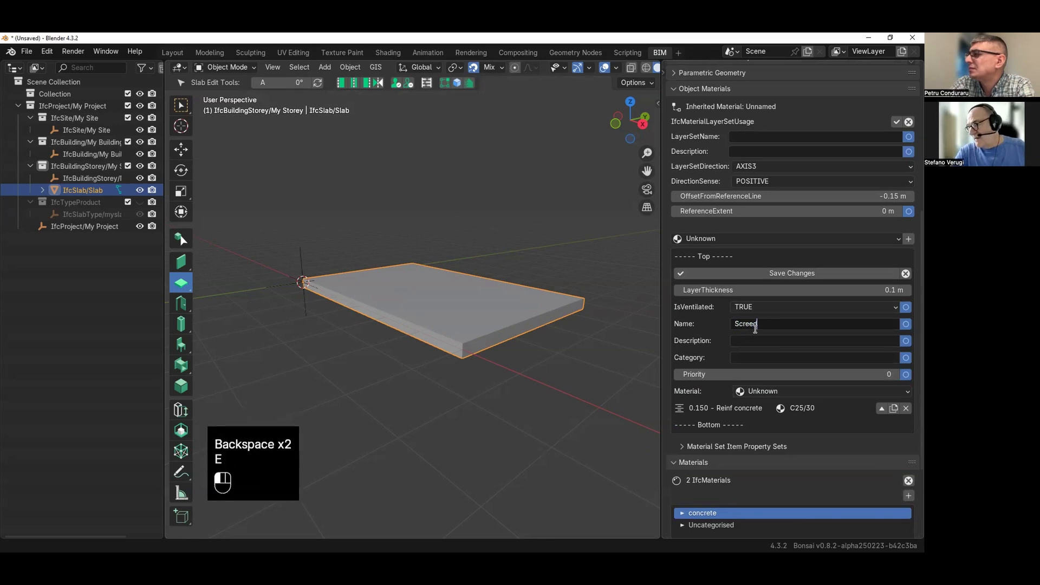
click(779, 273)
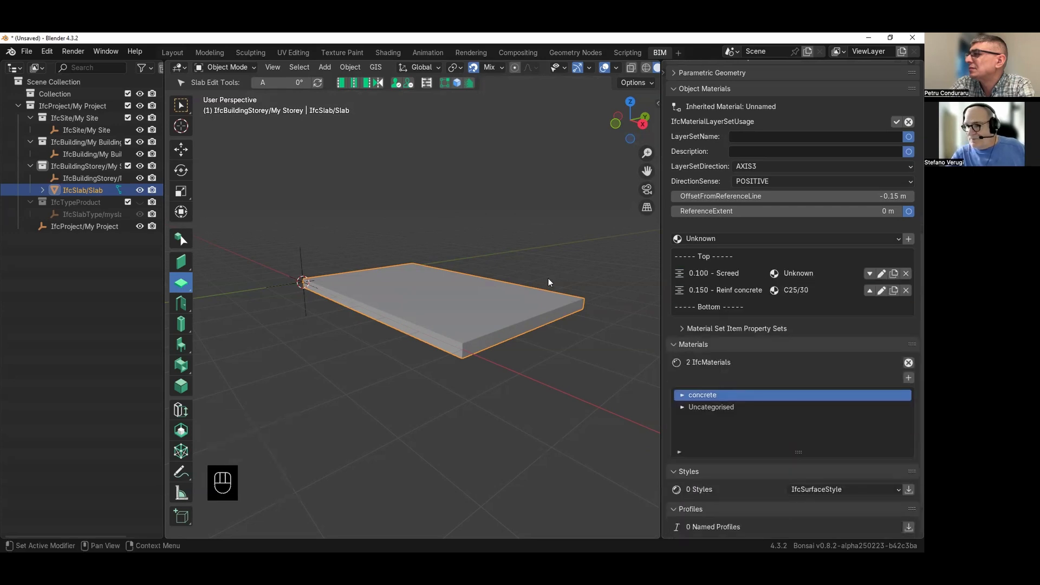
- Examine the slab's overall dimensions with the screed layer included, and deselect the slab
key(n)
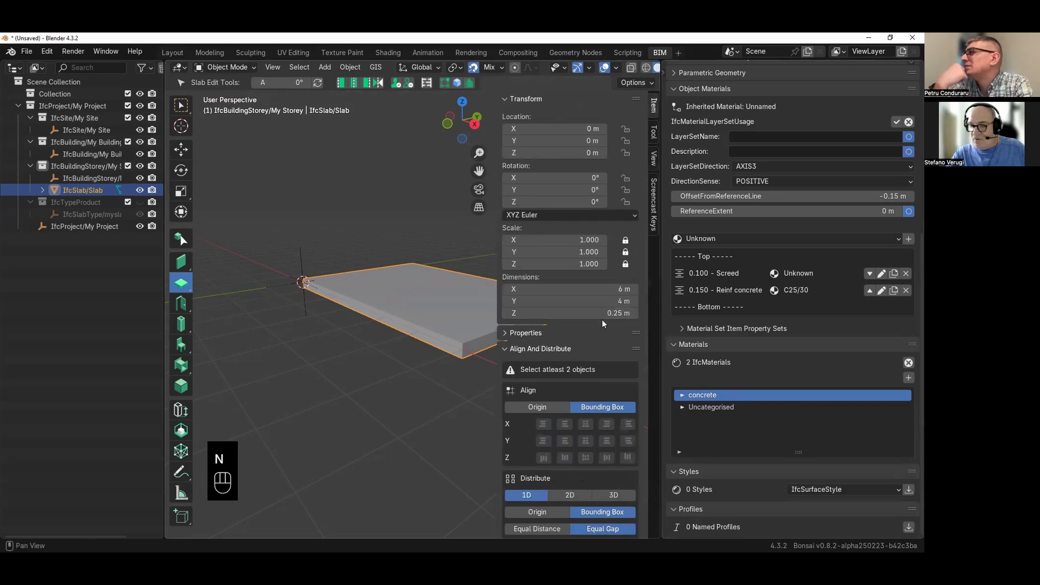
click(350, 360)
click(408, 313)
click(391, 369)
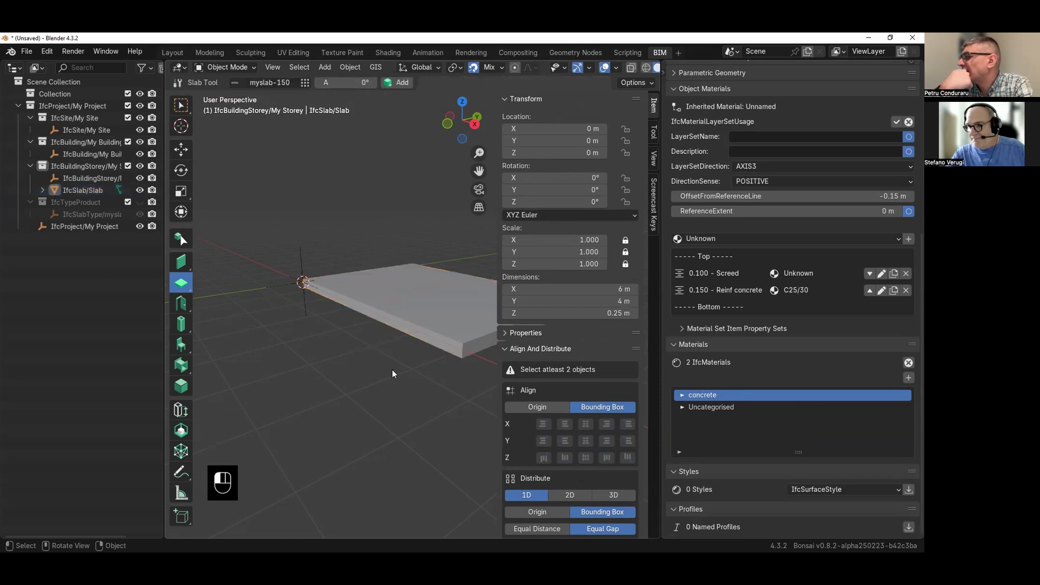
click(430, 253)
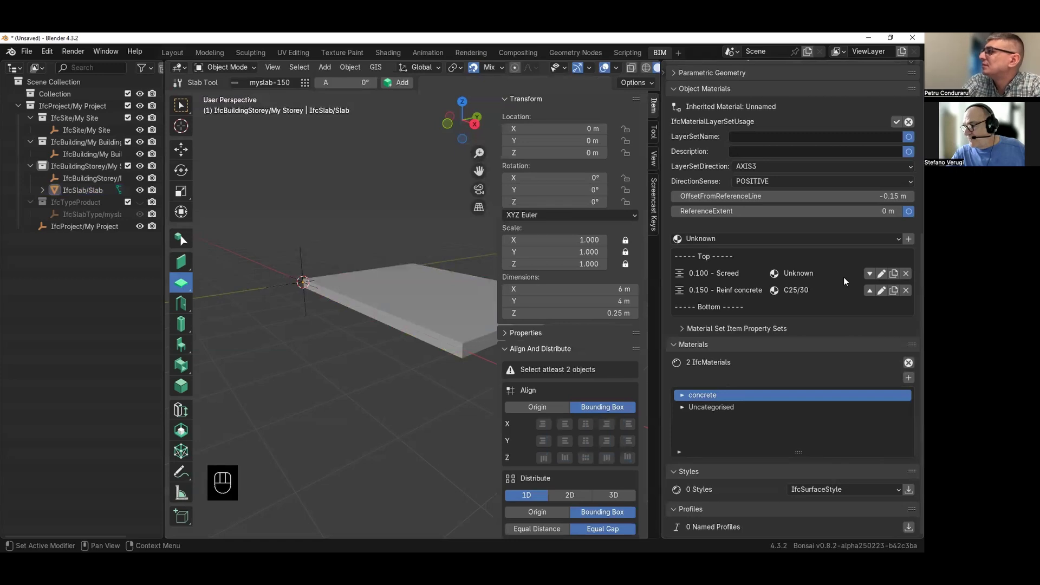
- Remove the Screed layer from the slab's layer set, save the layer set usage and leave the slab deselected
click(906, 273)
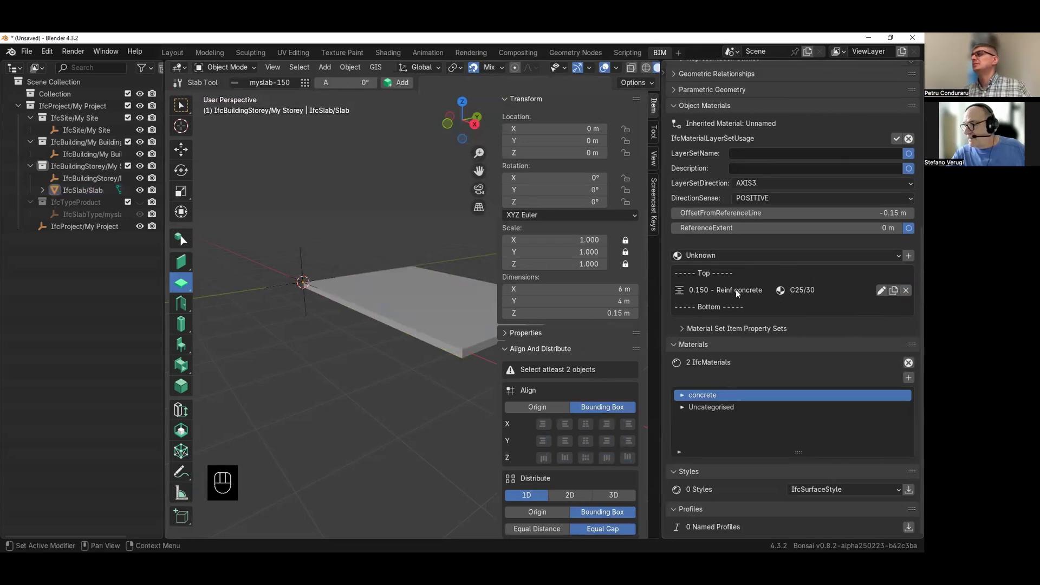
click(897, 139)
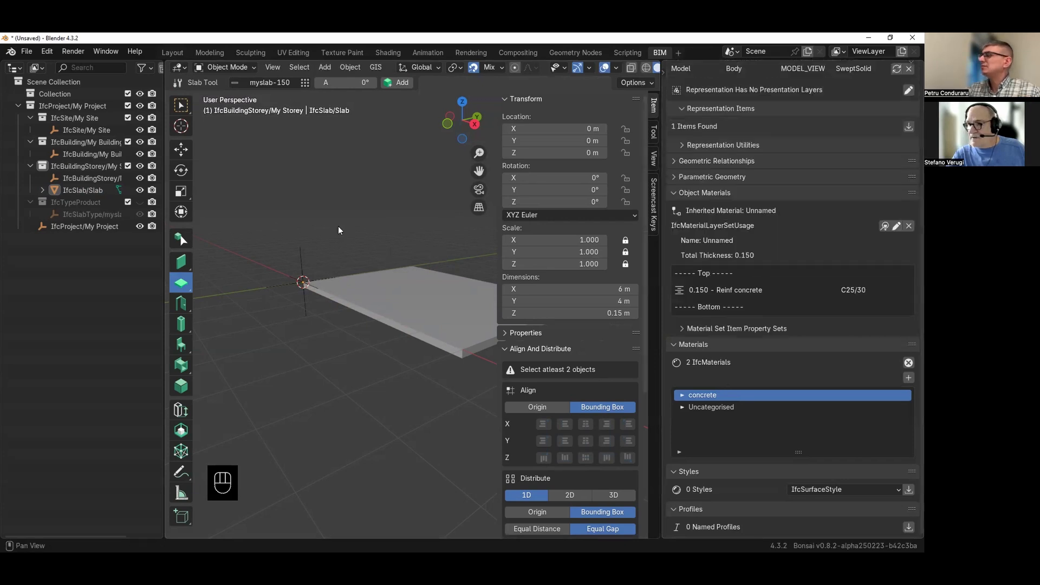
click(382, 307)
key(n)
middle_drag(368, 303, 394, 360)
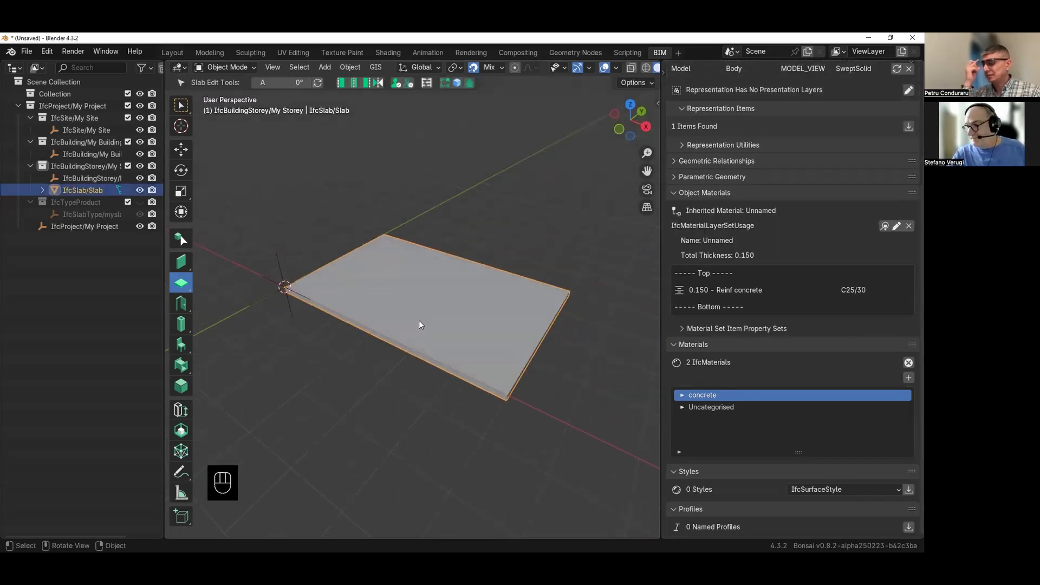
click(304, 226)
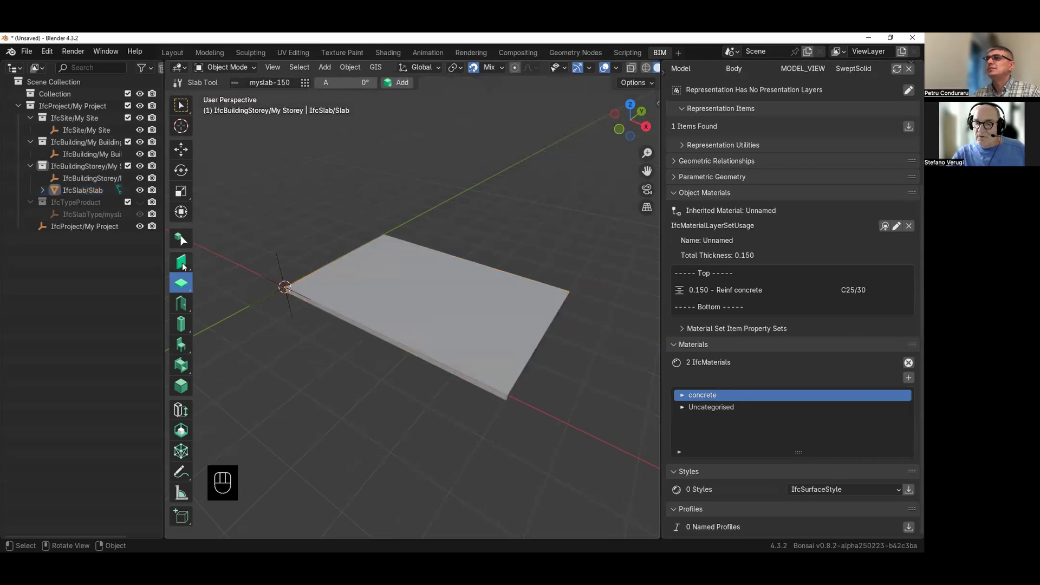
- Quick-create a wall type with the Wall tool and open the Type Manager for wall types
click(184, 264)
mouse_move(191, 266)
mouse_down()
mouse_move(232, 266)
mouse_move(265, 317)
mouse_move(194, 259)
mouse_move(206, 253)
mouse_up()
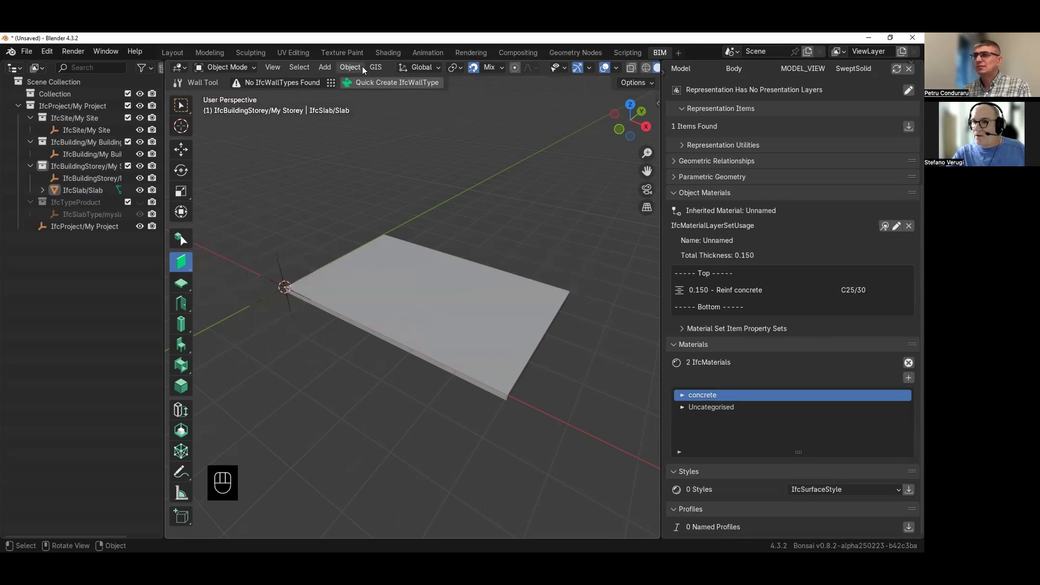
click(402, 83)
click(301, 86)
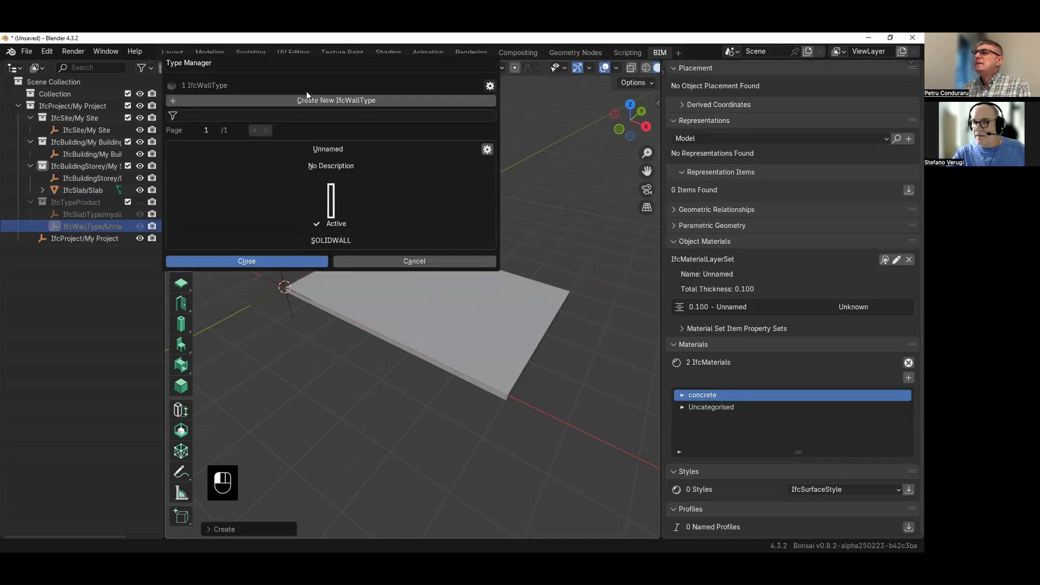
- Rename the unnamed wall type as mywall-200
click(484, 151)
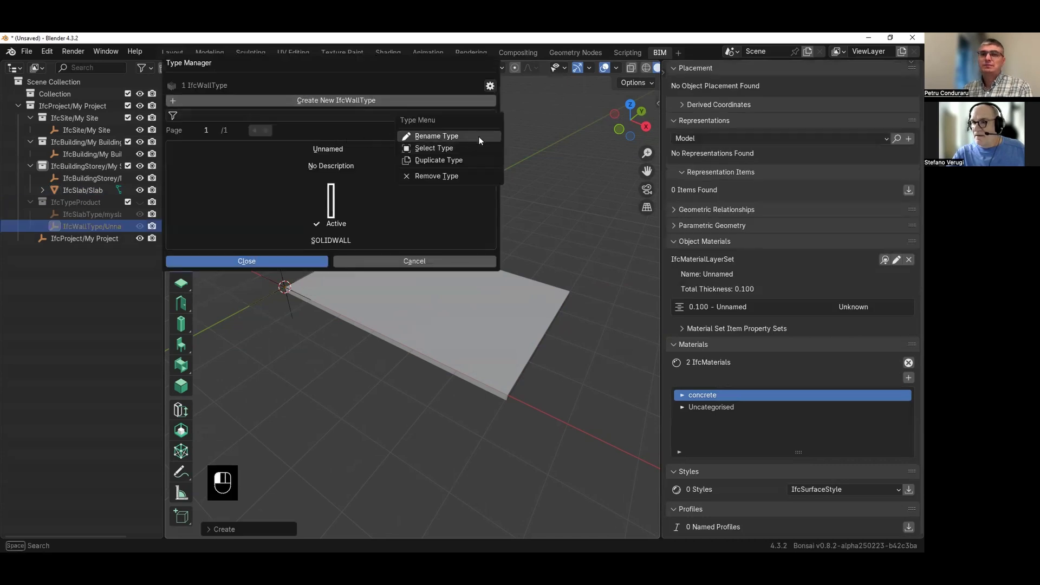
click(479, 136)
click(494, 137)
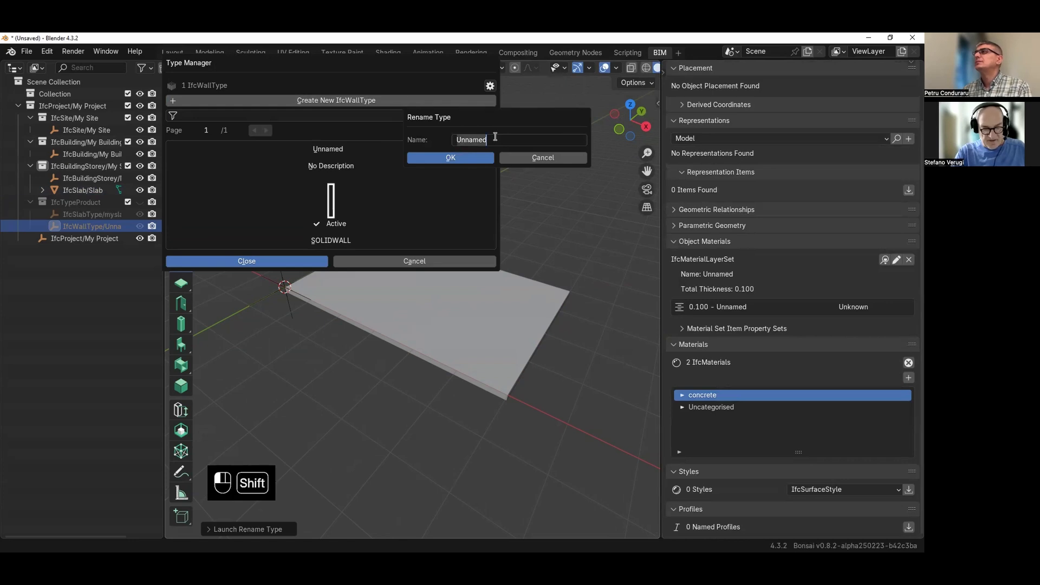
key(BackSpace)
text(my)
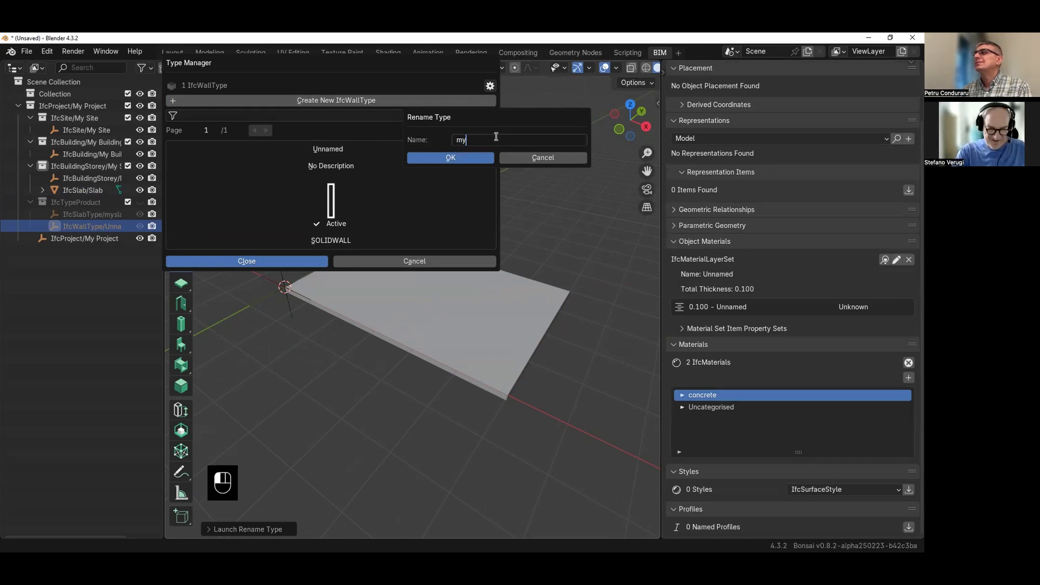
text(wall)
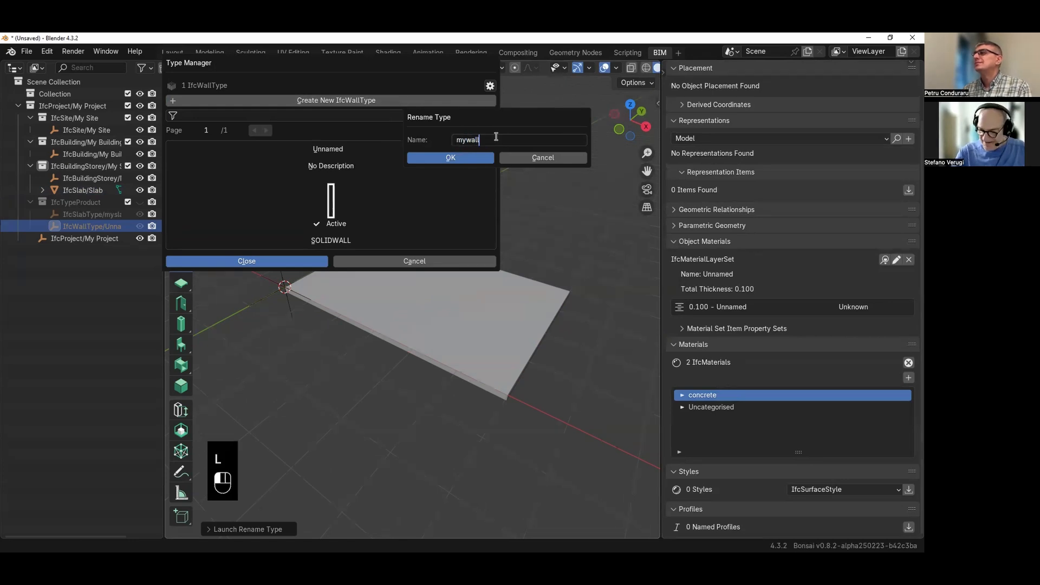
text(-150)
key(Return)
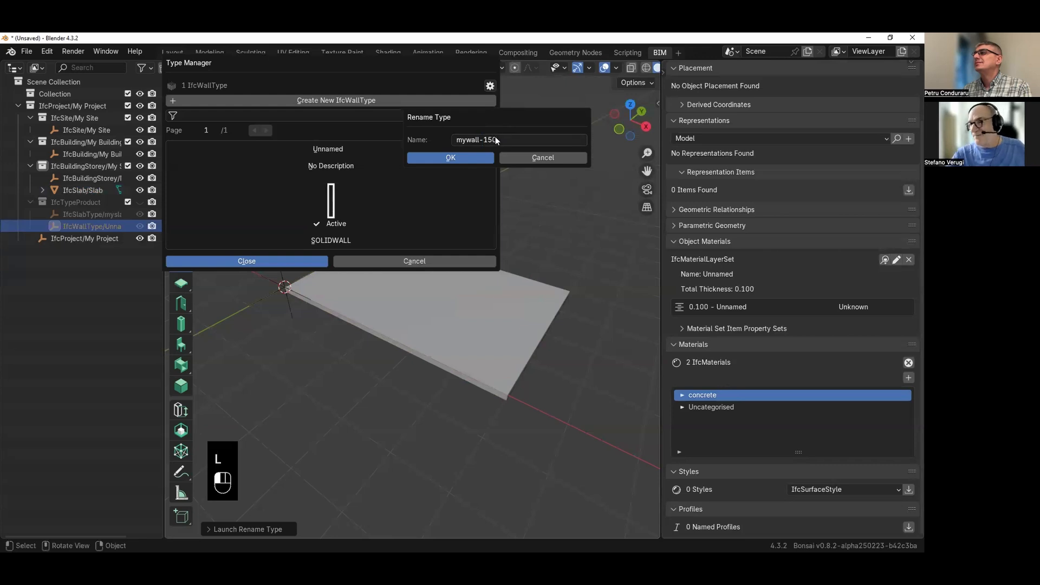
click(487, 143)
double_click(499, 142)
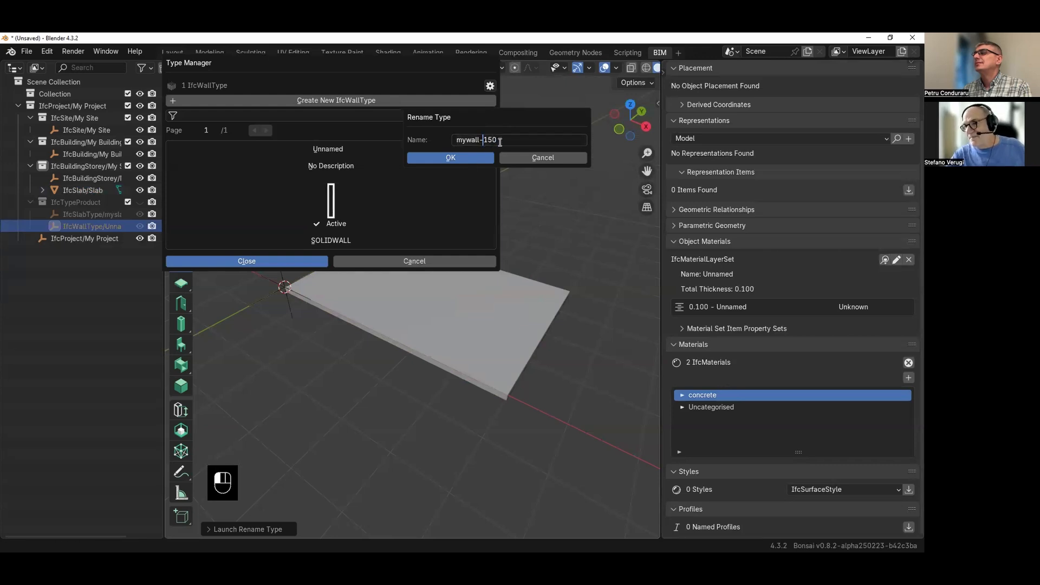
text(200)
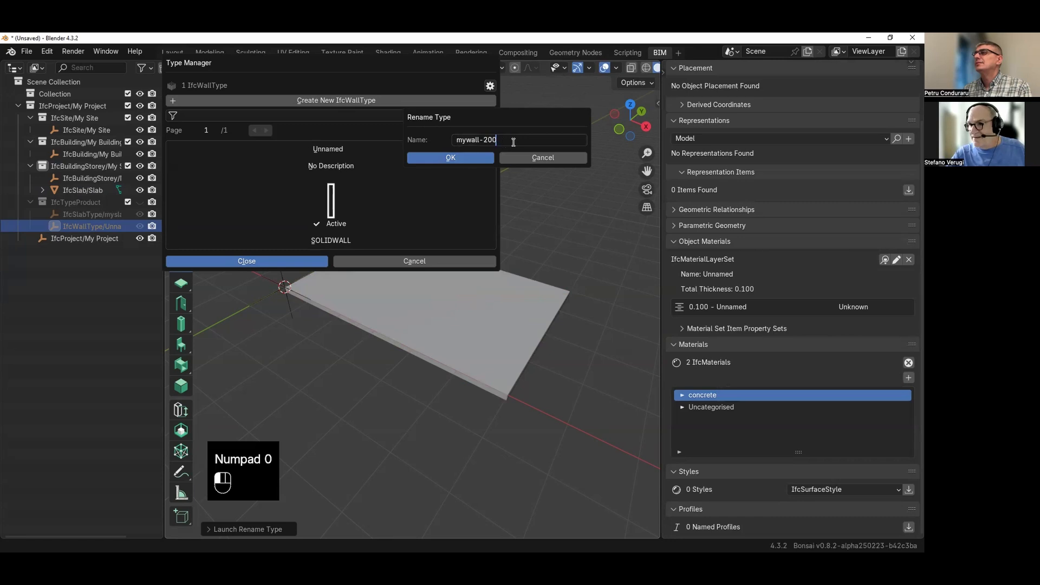
click(468, 160)
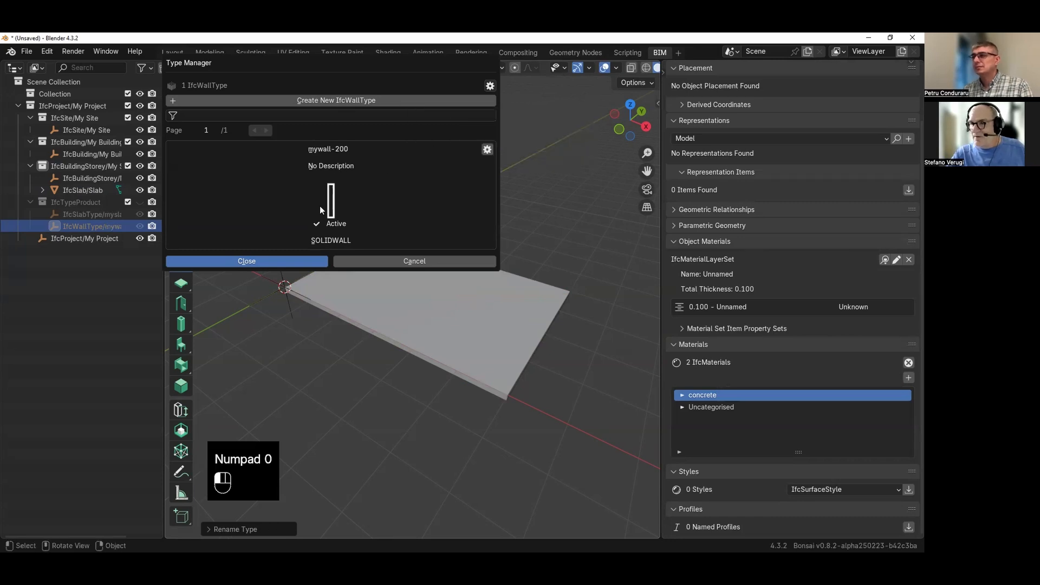
- Select the mywall-200 wall type, close the Type Manager and bring its material layer set into view
click(487, 150)
click(470, 162)
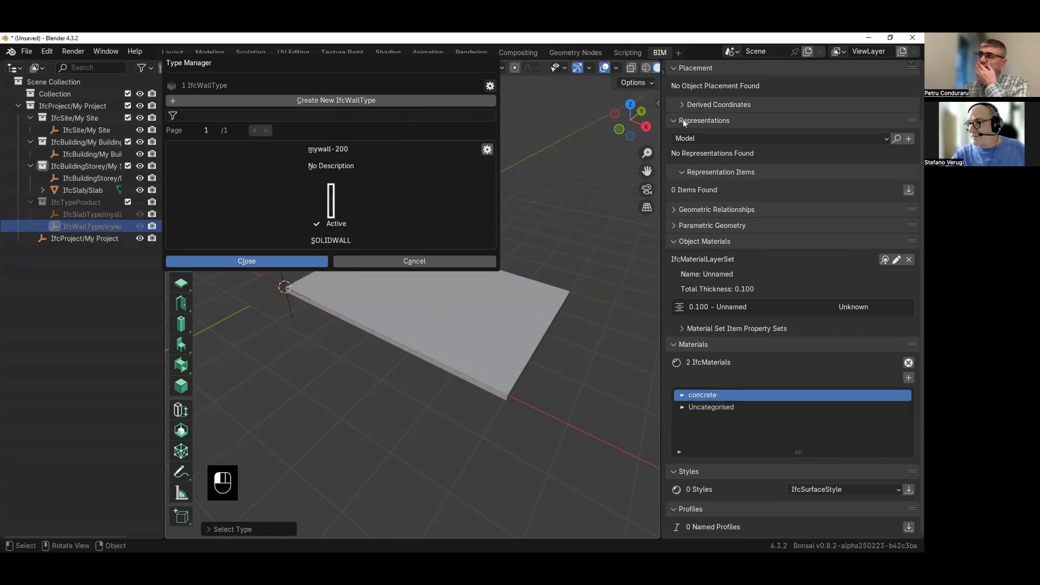
click(247, 262)
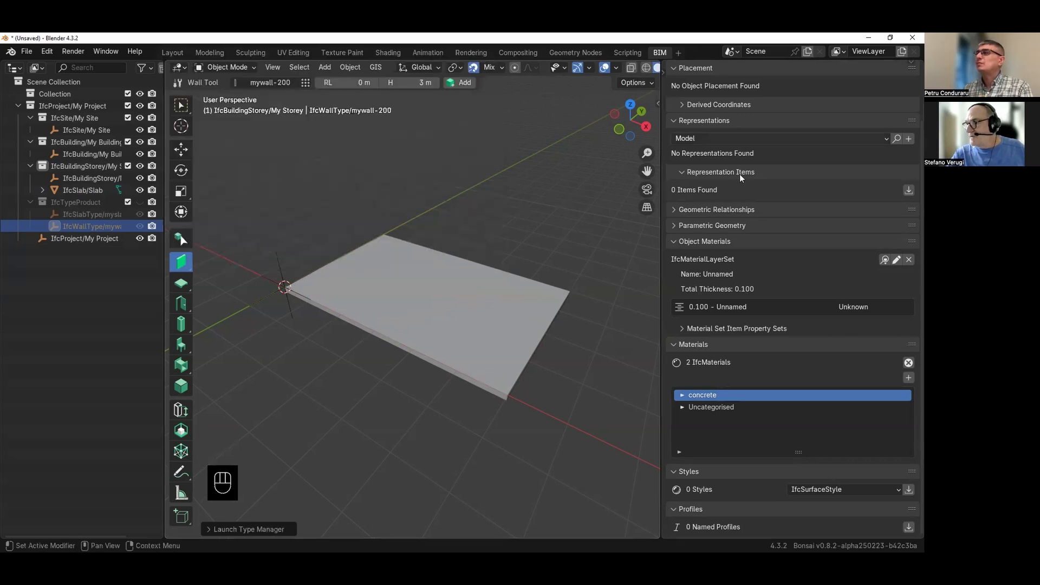
scroll(738, 163, up, 3)
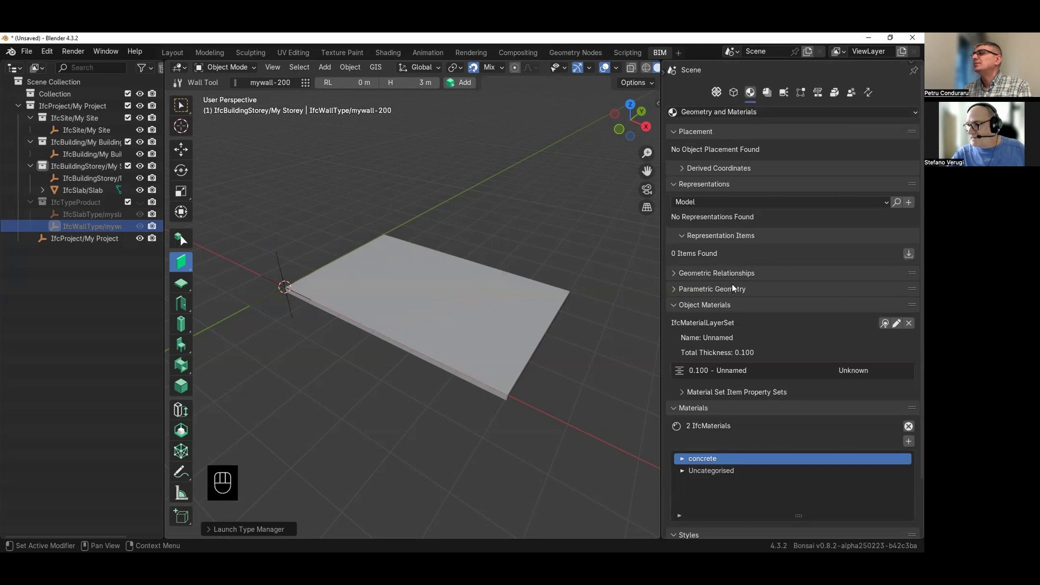
scroll(732, 287, down, 3)
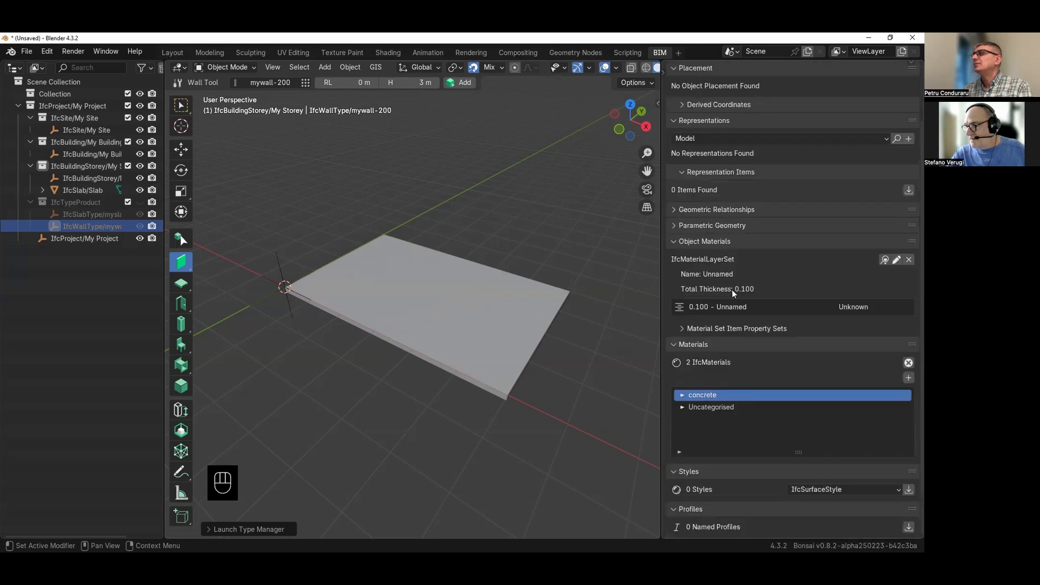
- Set the layer thickness of the mywall-200 type to 0.2 m and save its material layer set
click(896, 260)
click(880, 333)
scroll(729, 351, down, 2)
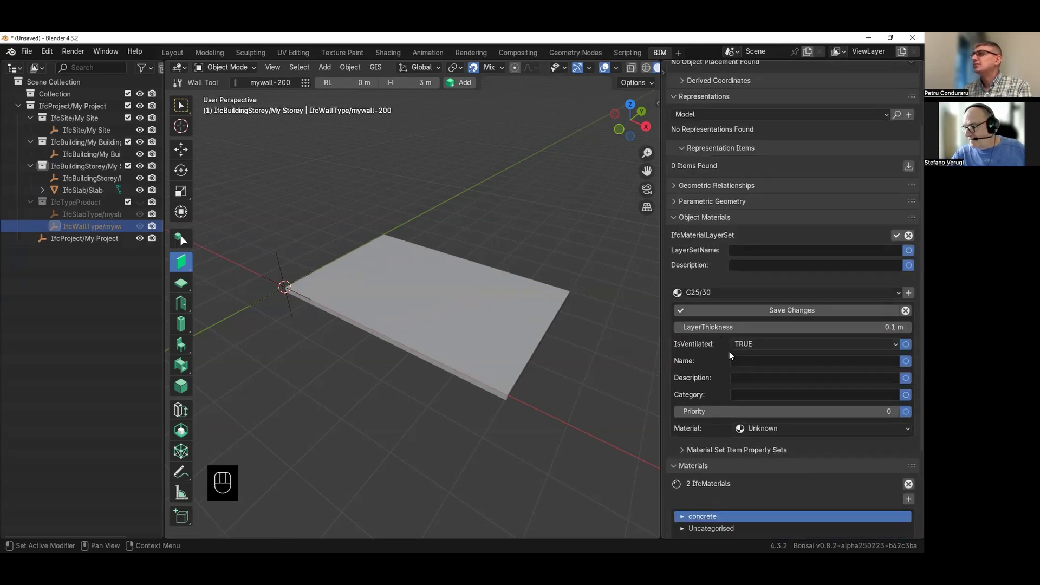
click(777, 305)
text(0.2)
key(Return)
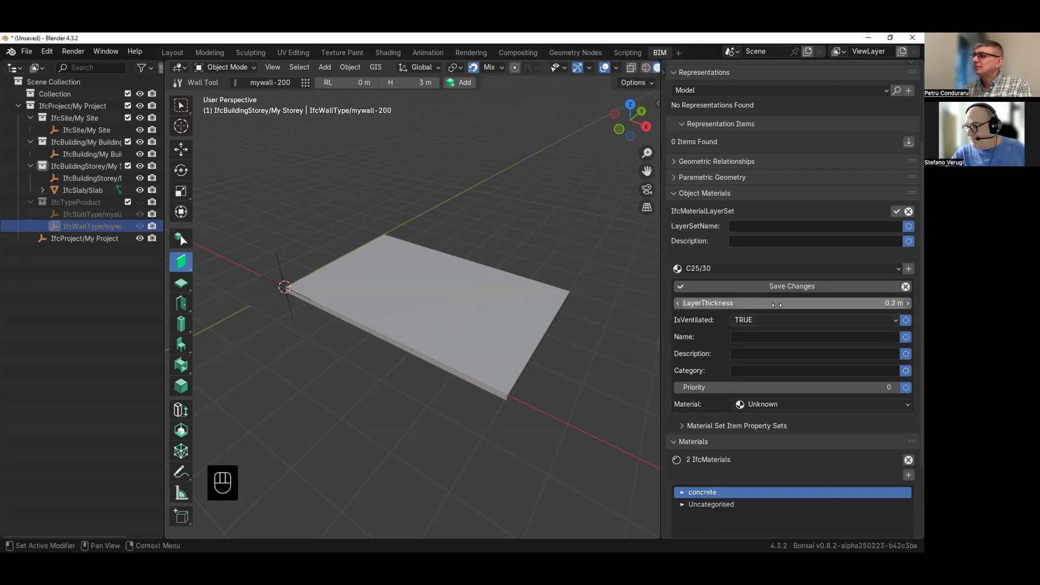
click(782, 288)
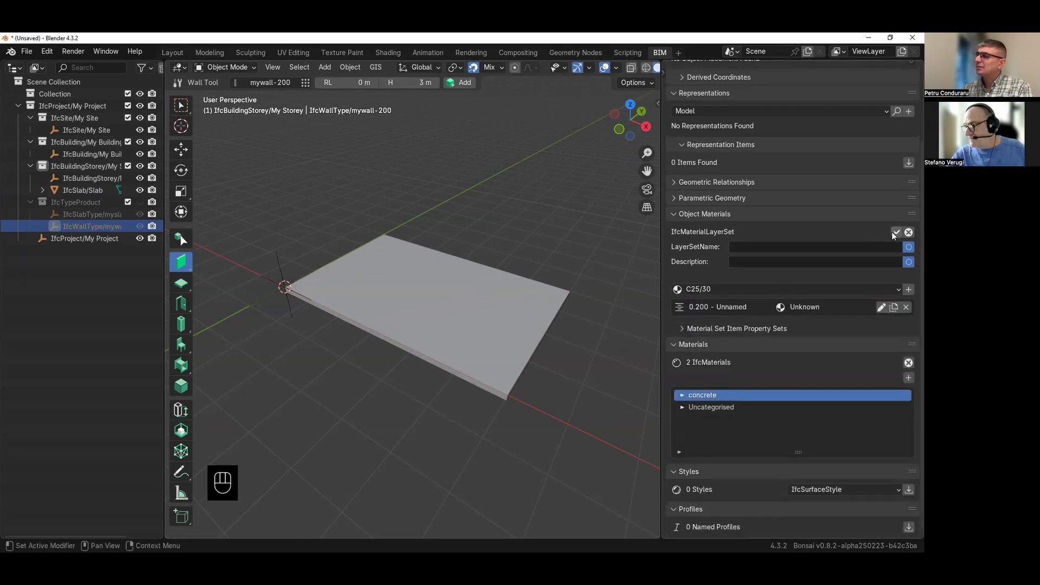
click(894, 231)
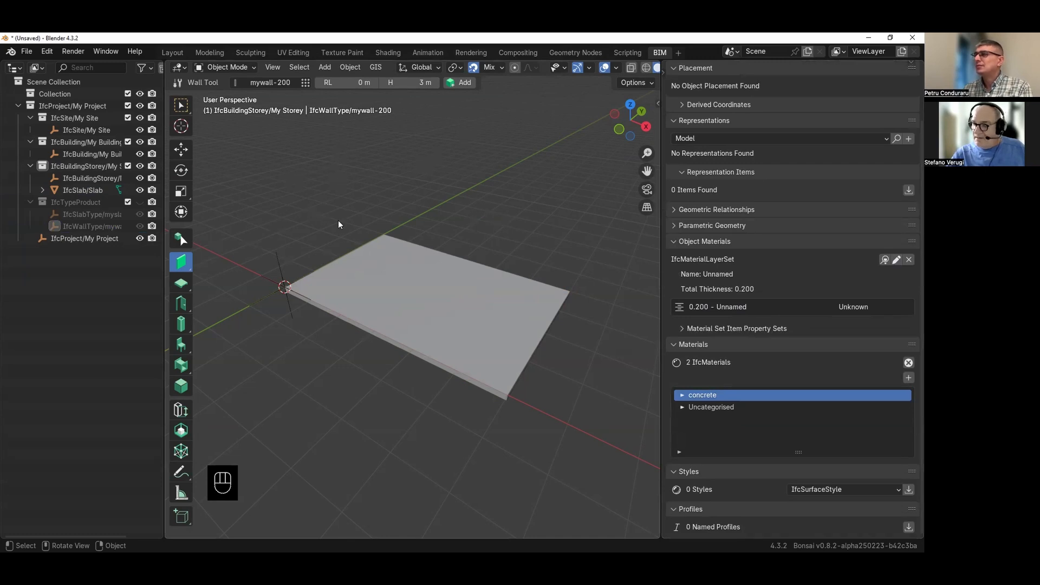
- Try drawing connected mywall-200 walls along the slab's 4 m and far 6 m edges, and undo them
click(463, 85)
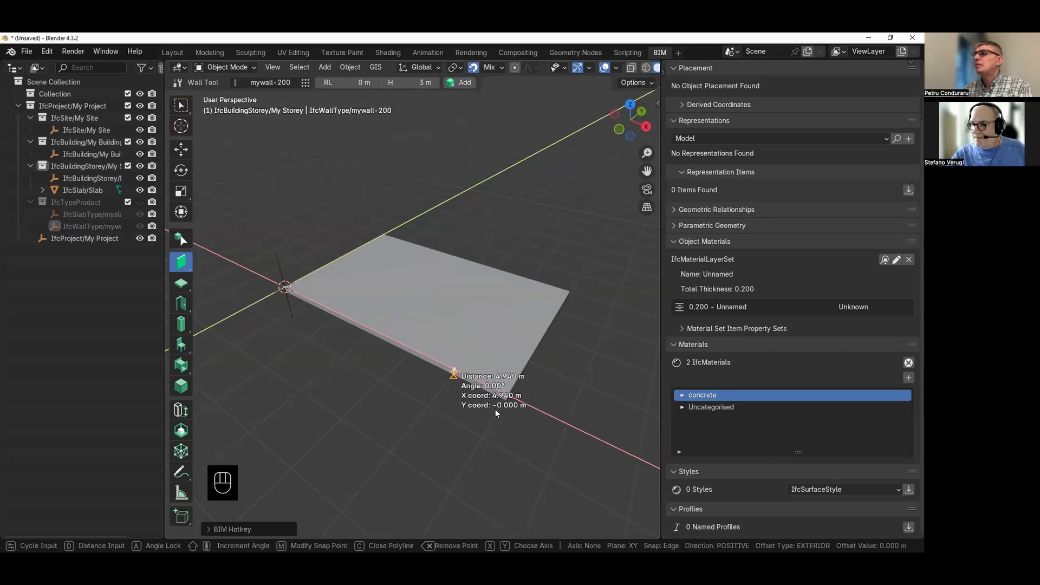
click(505, 394)
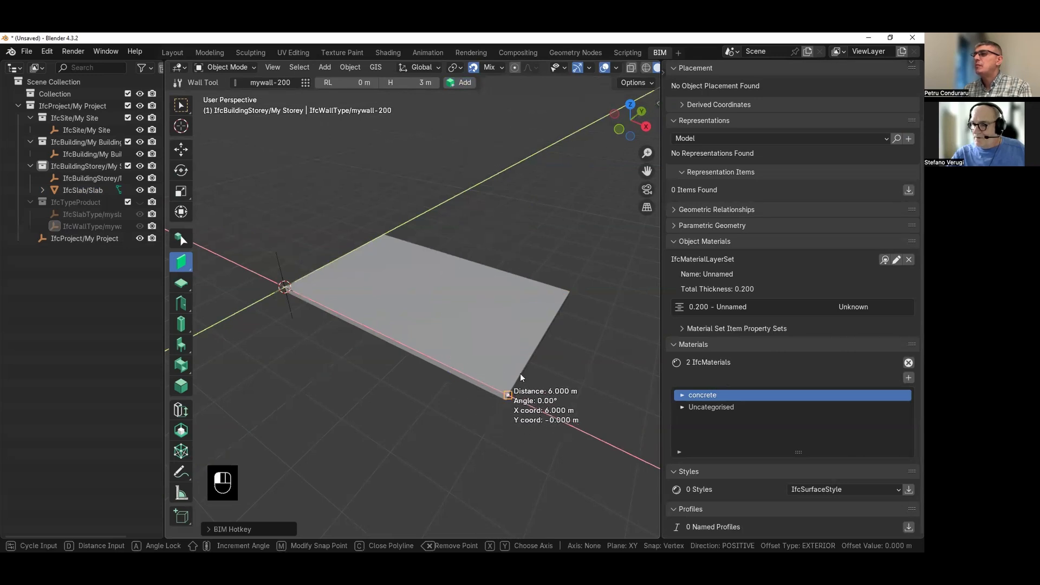
click(570, 293)
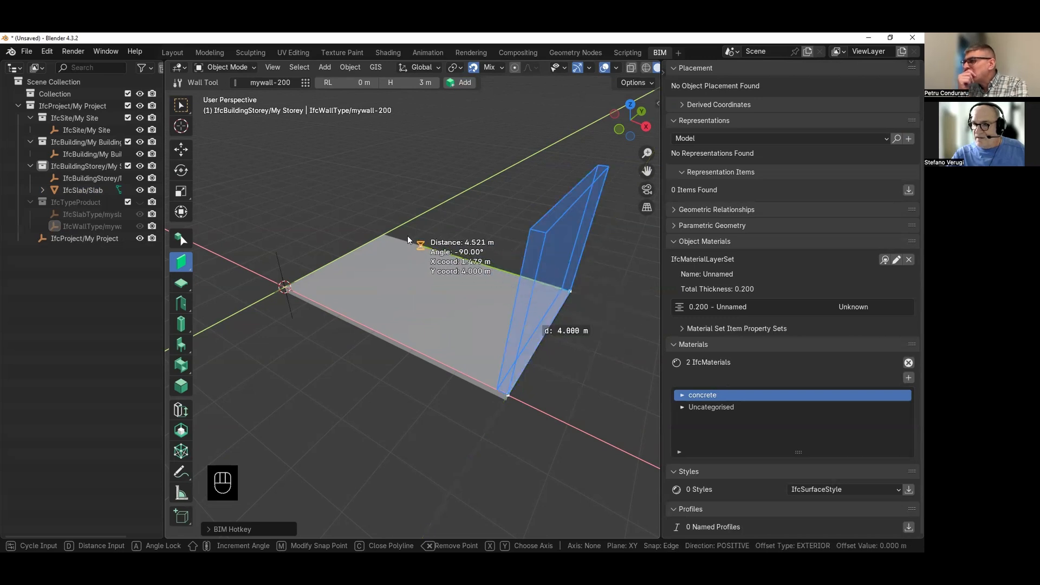
click(385, 234)
right_click(385, 232)
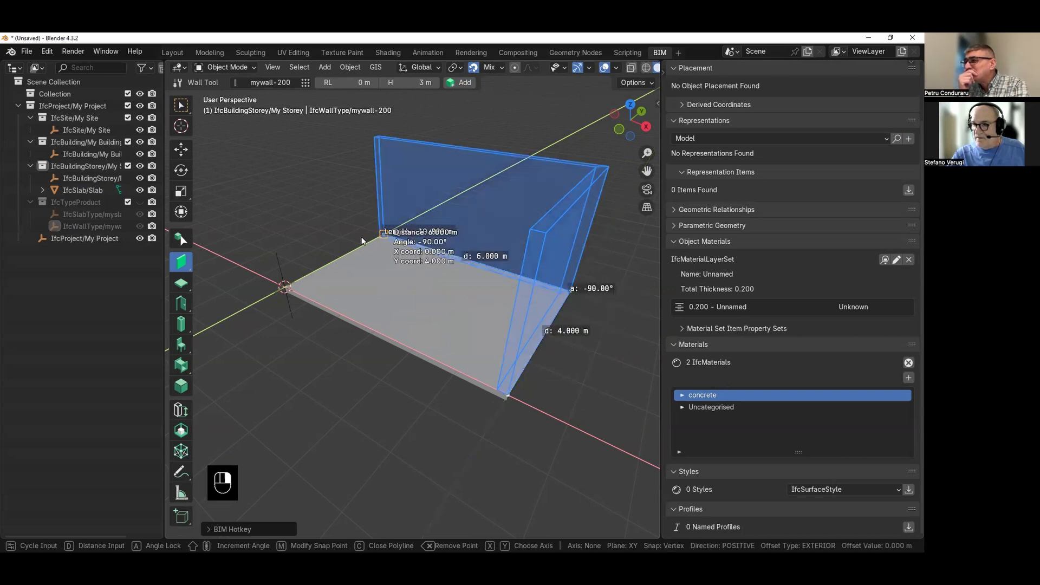
middle_drag(405, 260, 415, 269)
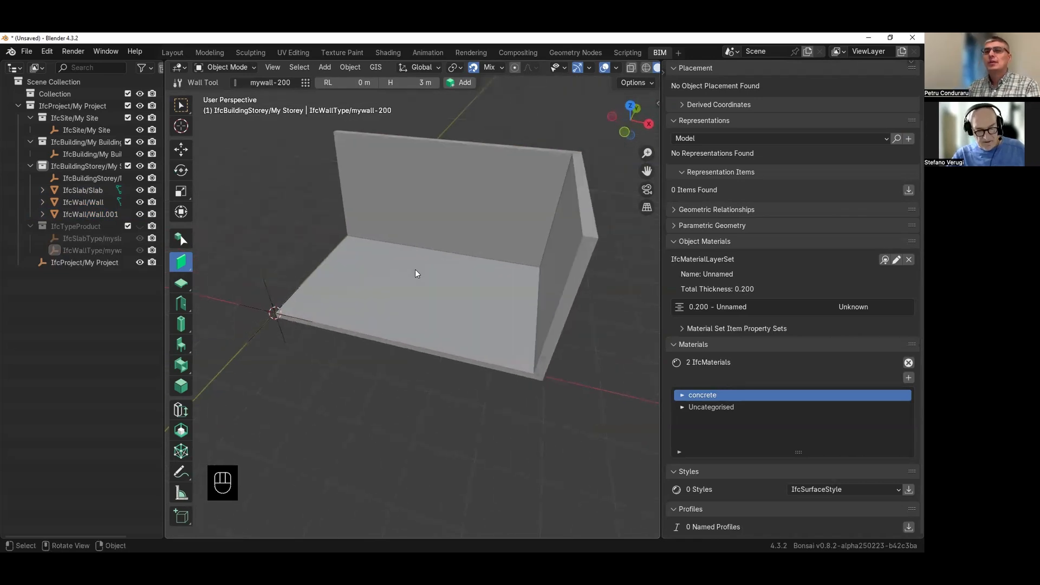
key(ctrl+z)
key(ctrl+z)
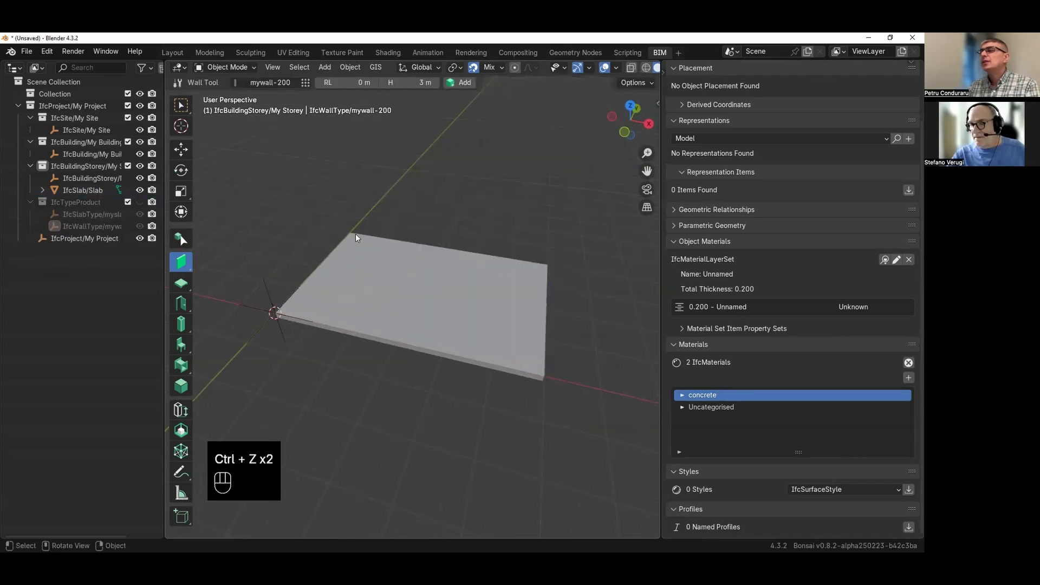
- Select the slab, generate mywall-200 walls from its perimeter, and clear the selection
click(311, 274)
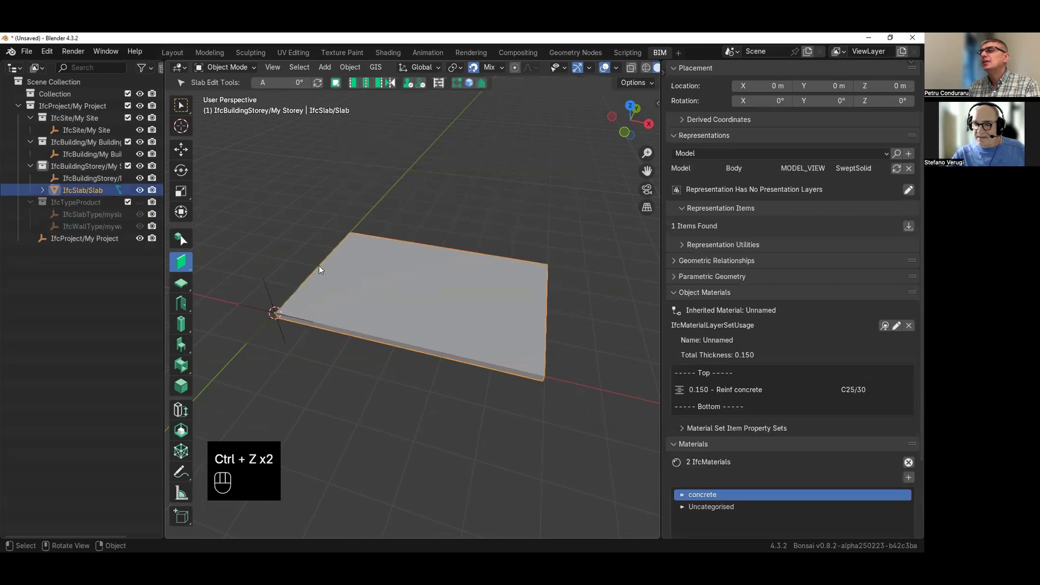
key(n)
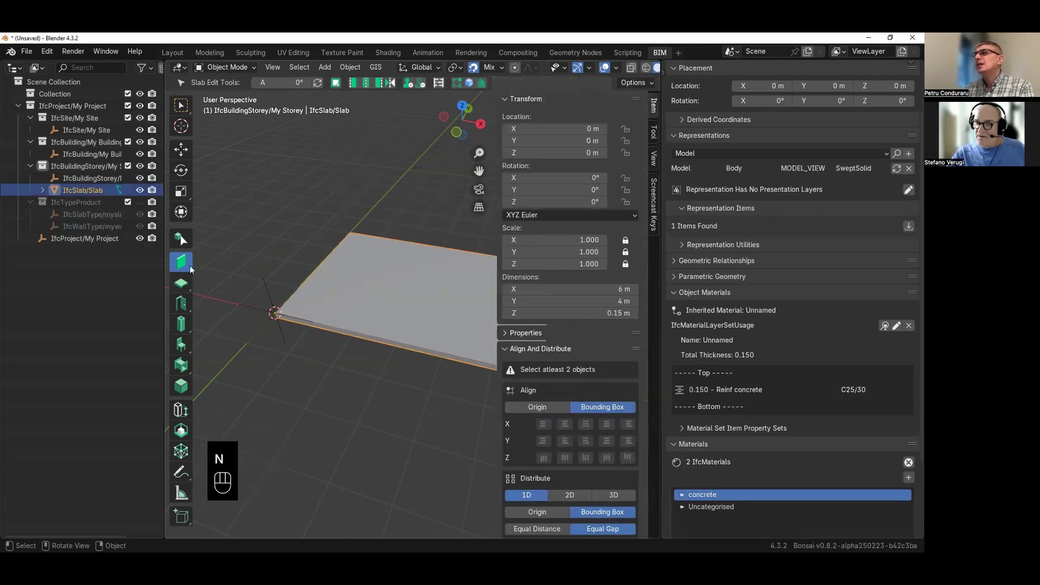
click(654, 131)
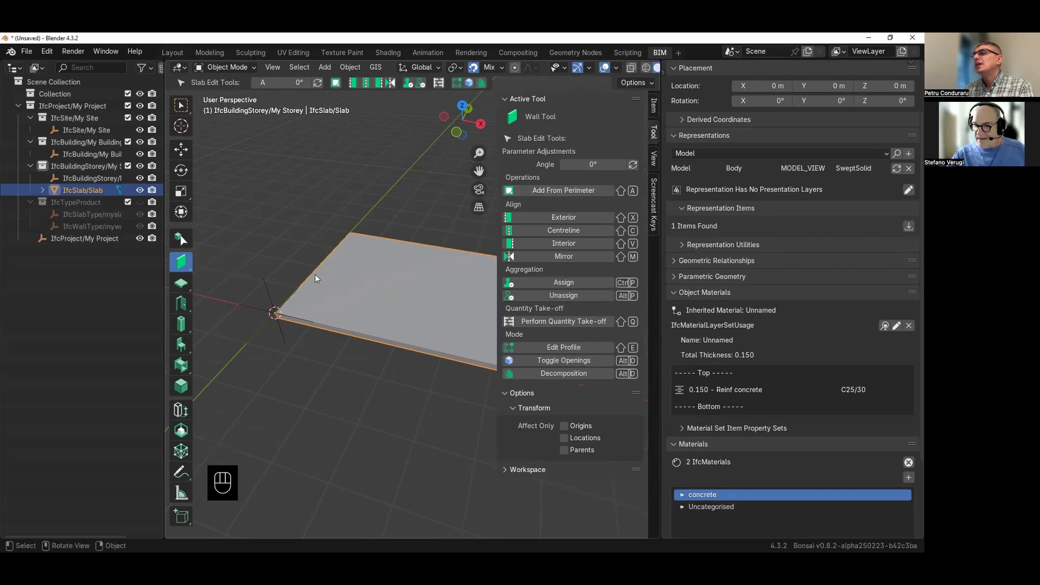
click(591, 191)
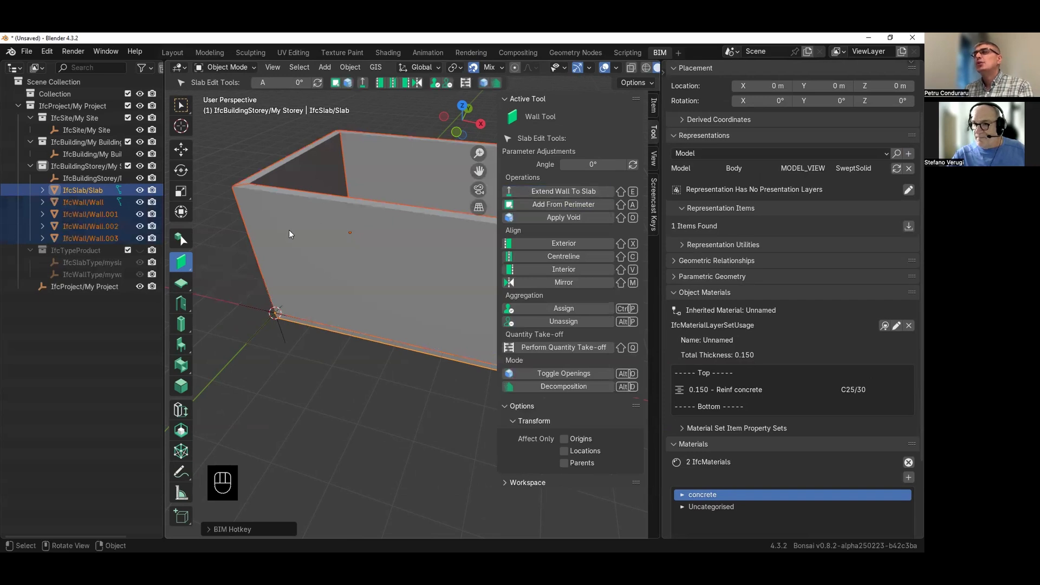
shift+middle_drag(371, 263, 324, 273)
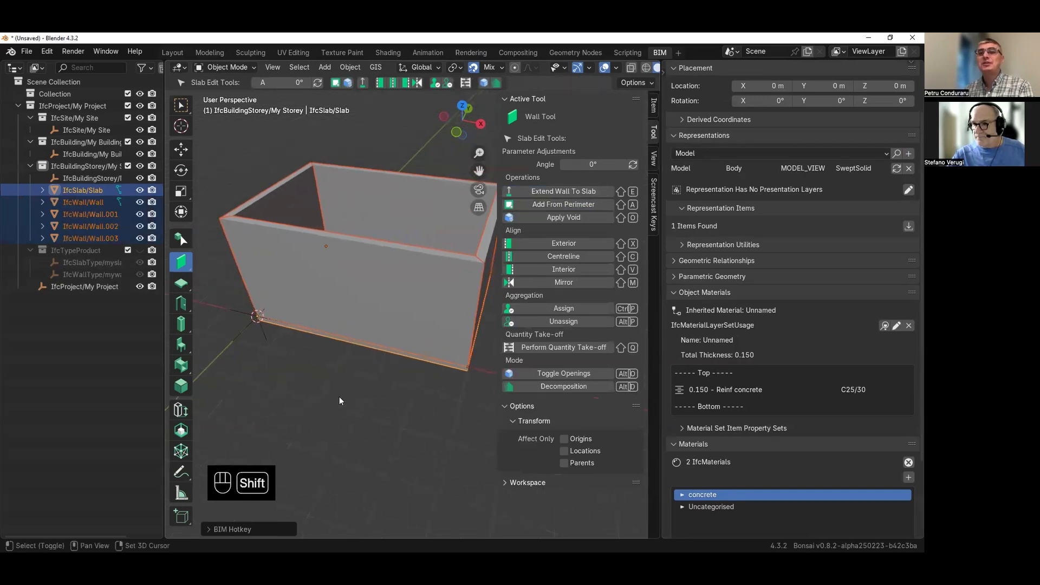
click(340, 381)
key(n)
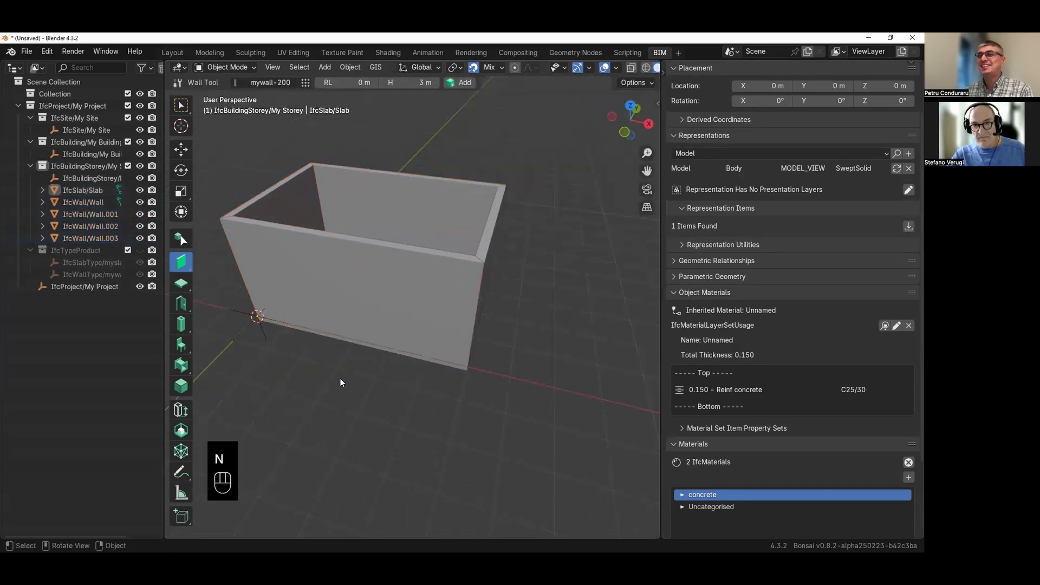
middle_drag(342, 366, 372, 348)
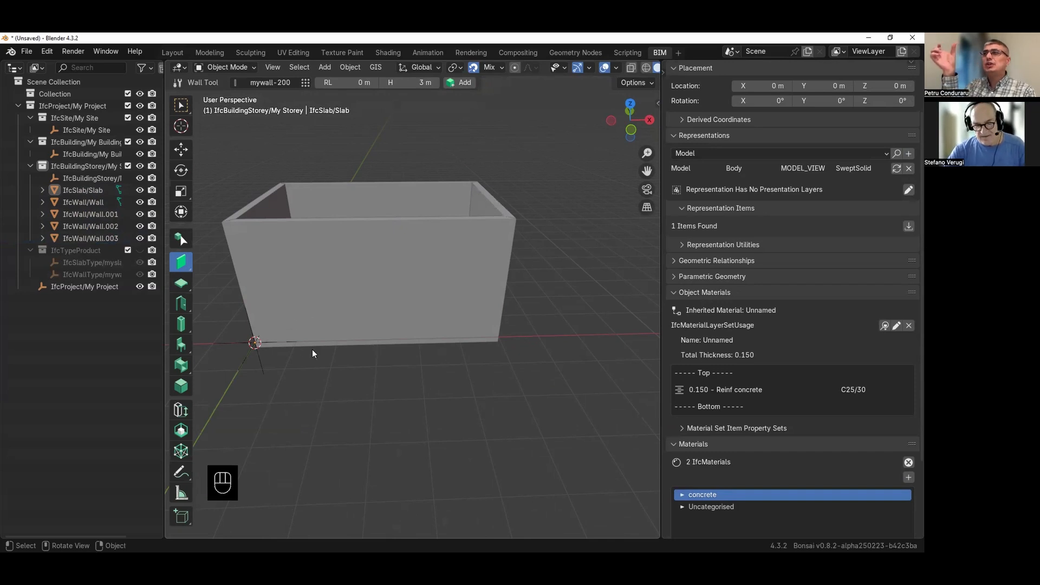
- Undo the walls generated from the slab's perimeter, back to the selected slab
key(n)
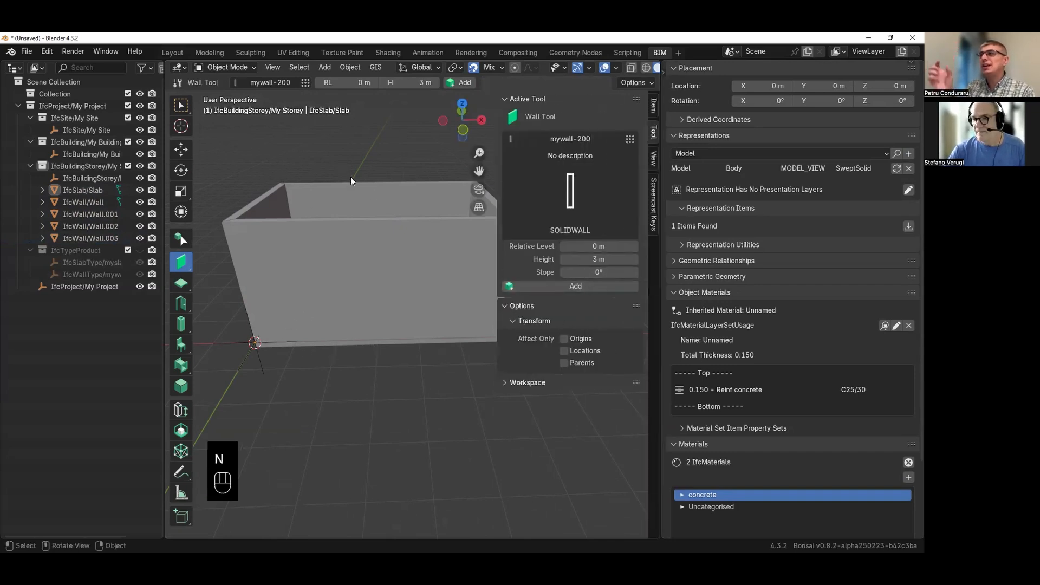
middle_drag(389, 204, 357, 244)
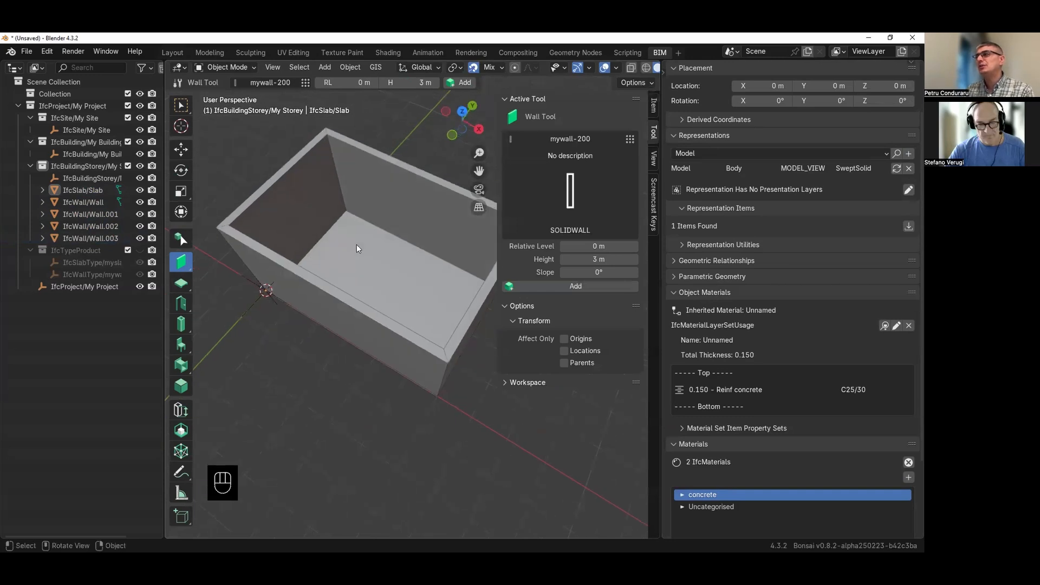
key(ctrl+z)
key(ctrl+z)
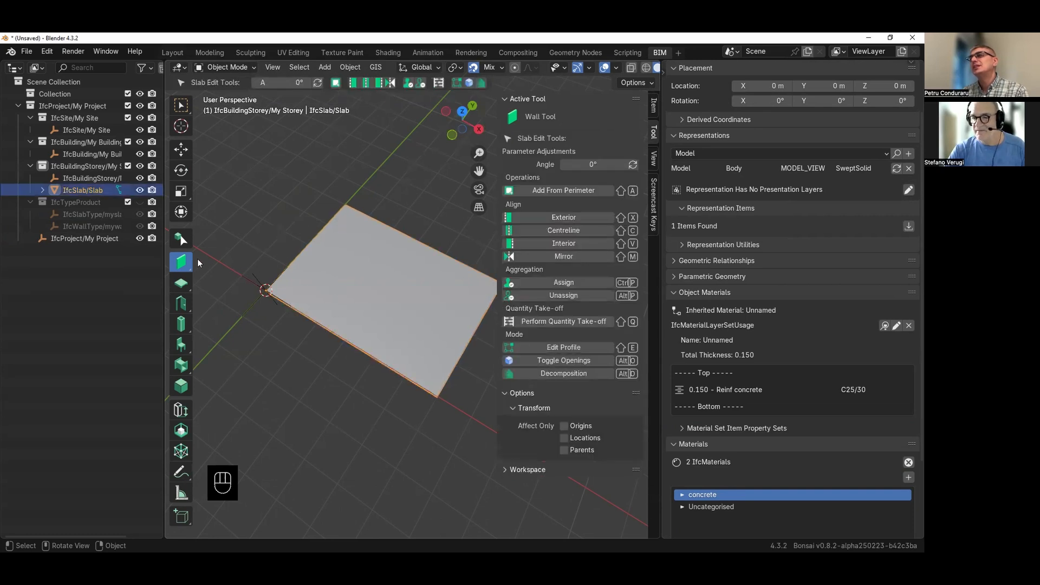
- Generate the mywall-200 walls around the slab's perimeter again and deselect everything
click(335, 85)
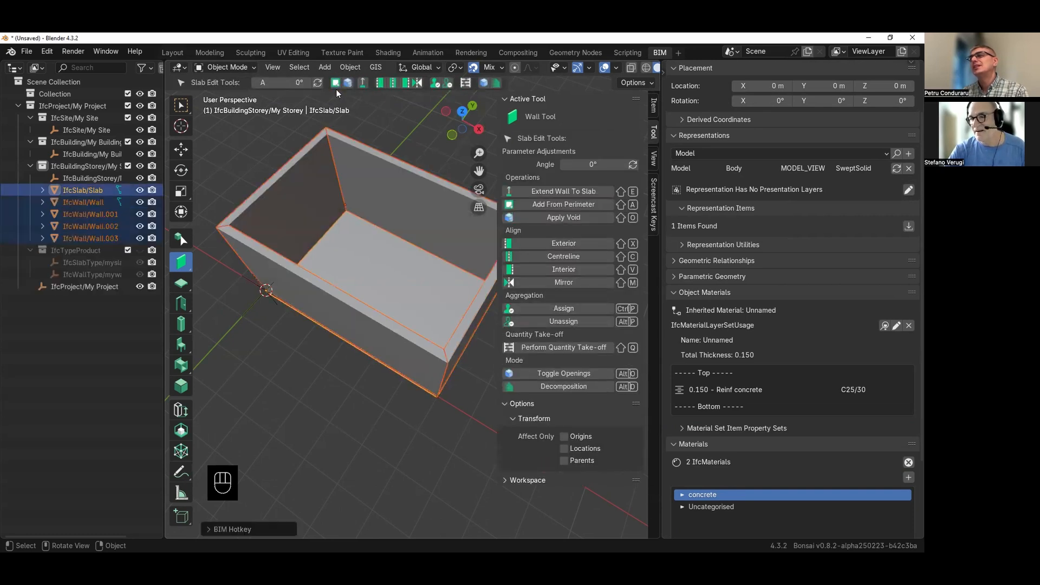
middle_drag(314, 242, 262, 179)
click(262, 180)
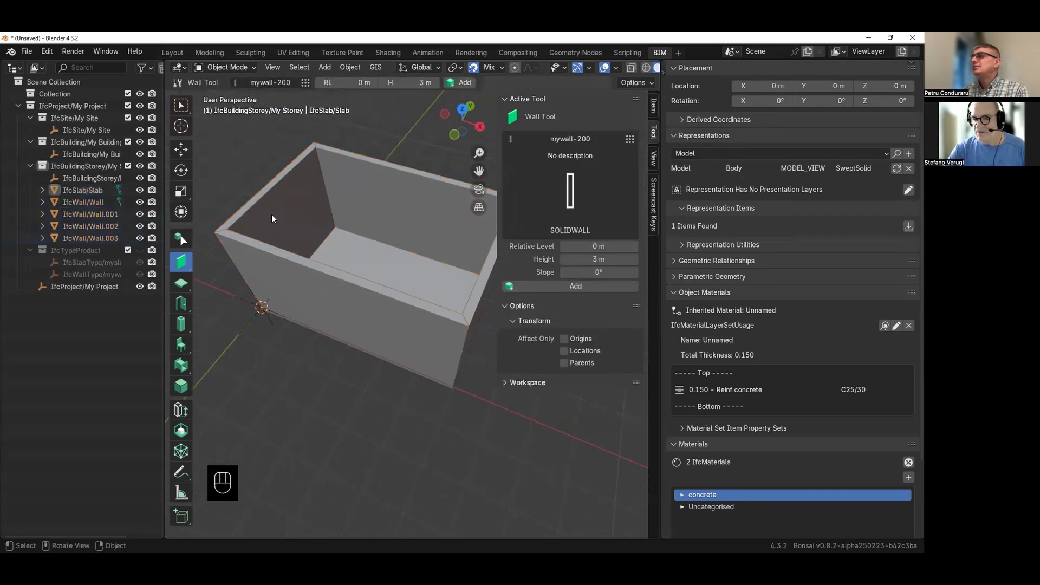
click(219, 262)
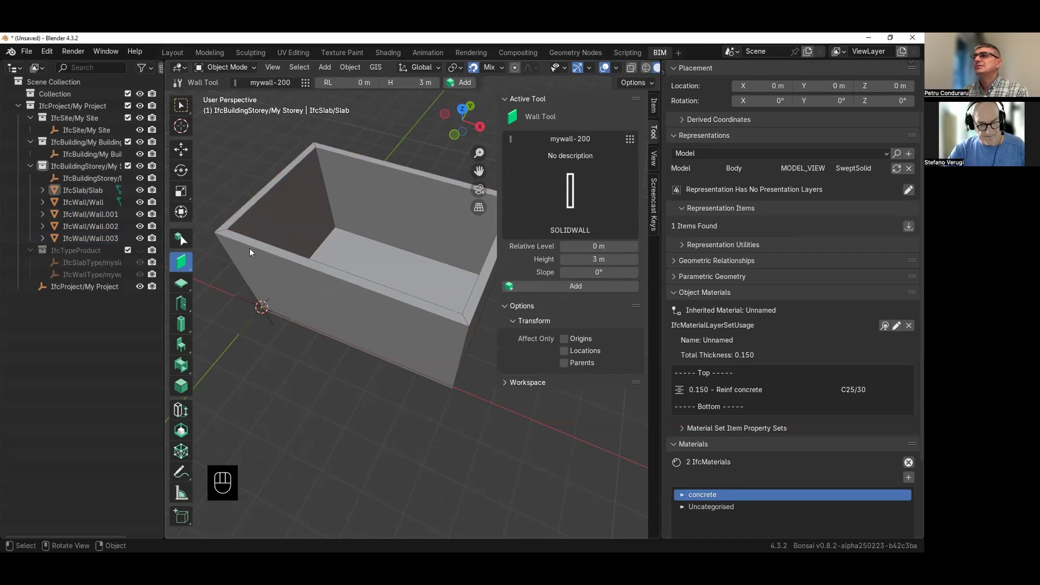
- Undo the second set of perimeter walls and keep the Wall tool active
key(ctrl+z)
key(ctrl+z)
click(190, 264)
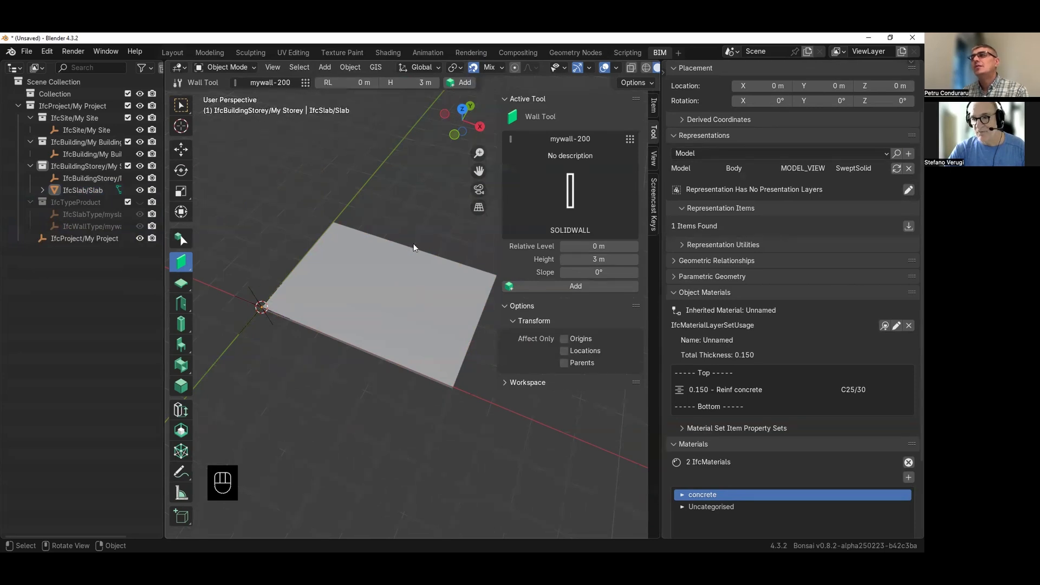
- Open the Type Manager for wall types and duplicate the mywall-200 type
click(308, 84)
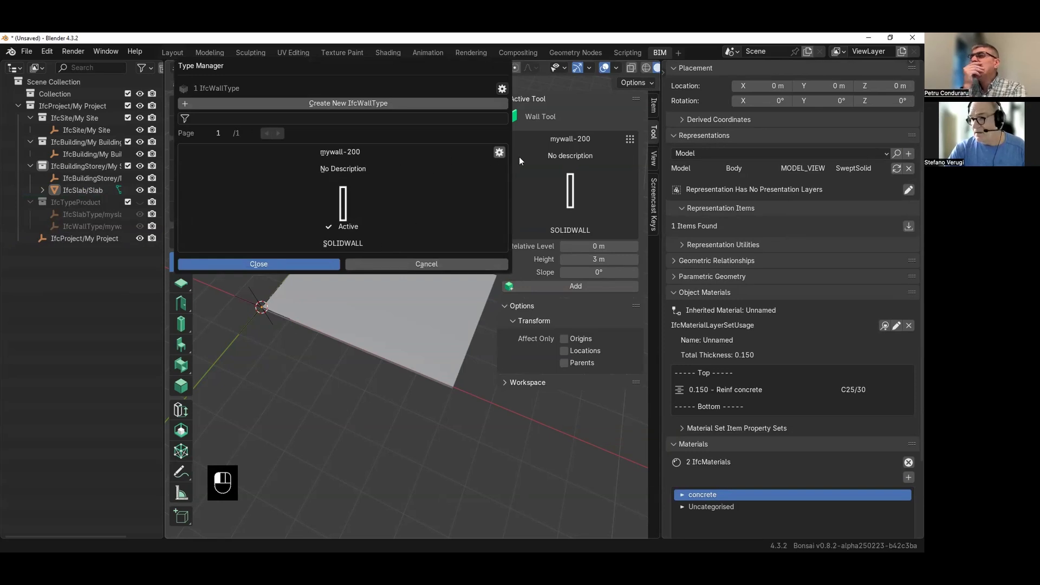
click(499, 155)
click(483, 161)
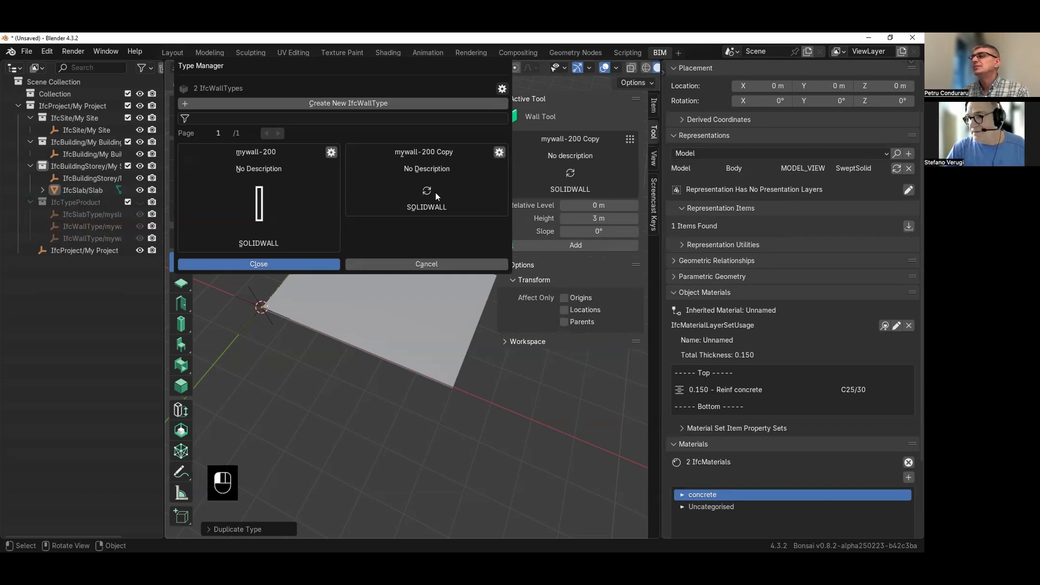
- Rename the duplicated wall type as mywall-100
click(498, 154)
click(473, 129)
drag(480, 136, 535, 138)
text(100)
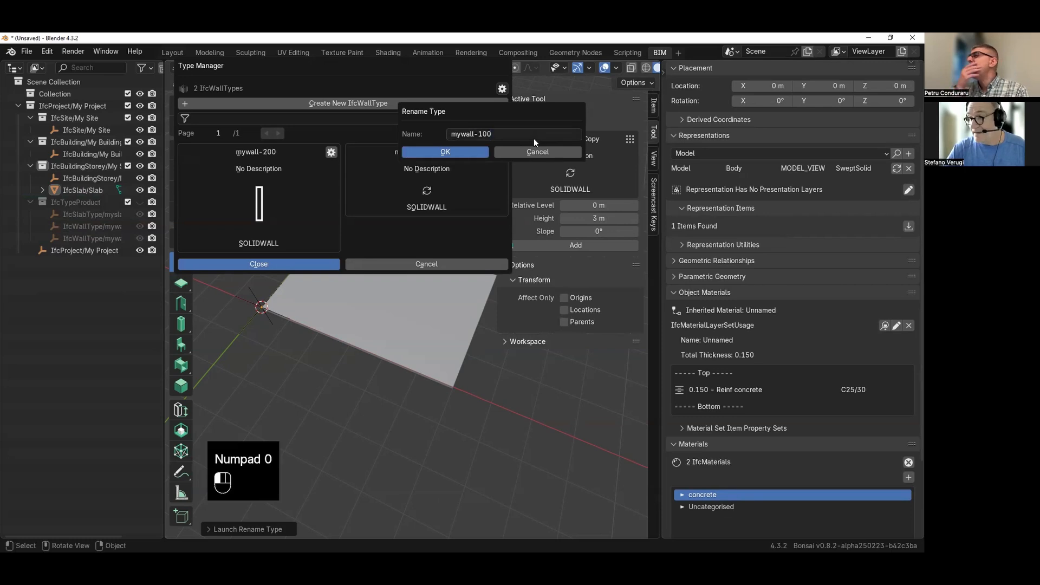
click(470, 151)
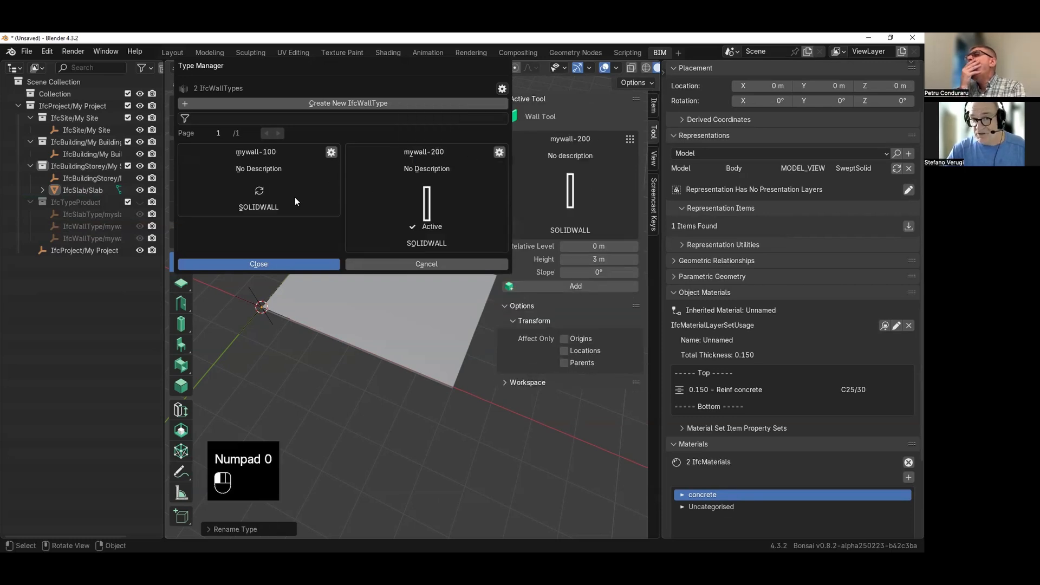
- Select the mywall-100 type, set its layer thickness to 0.1 m and save its material layer set
click(331, 154)
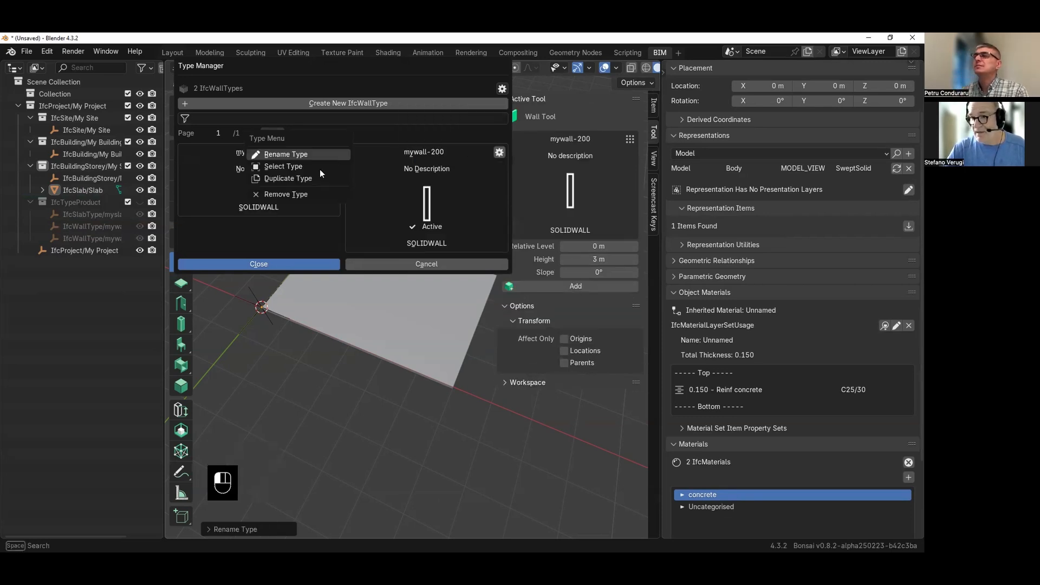
click(320, 166)
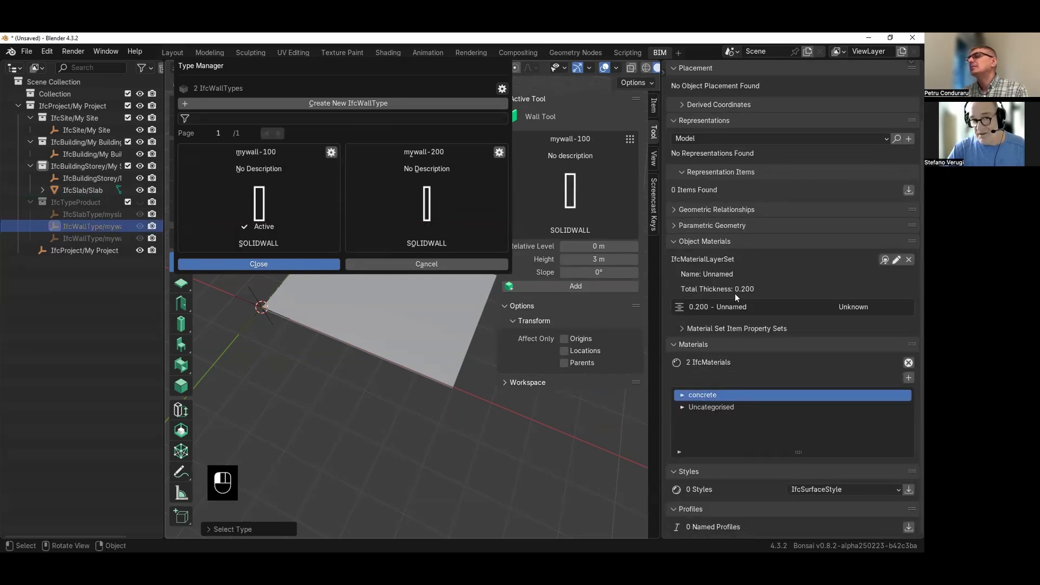
click(896, 259)
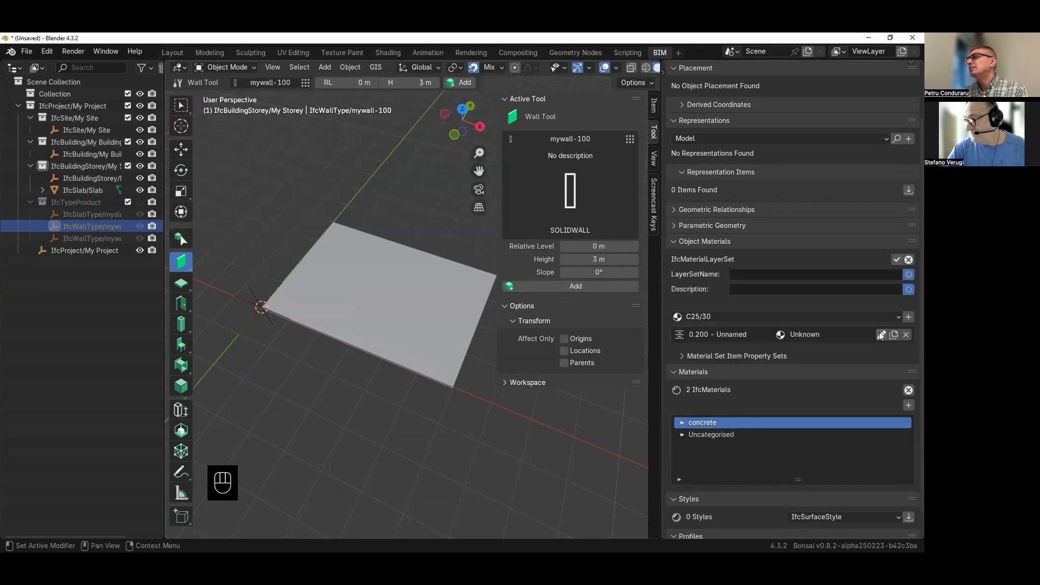
click(881, 334)
click(805, 351)
text(0.1)
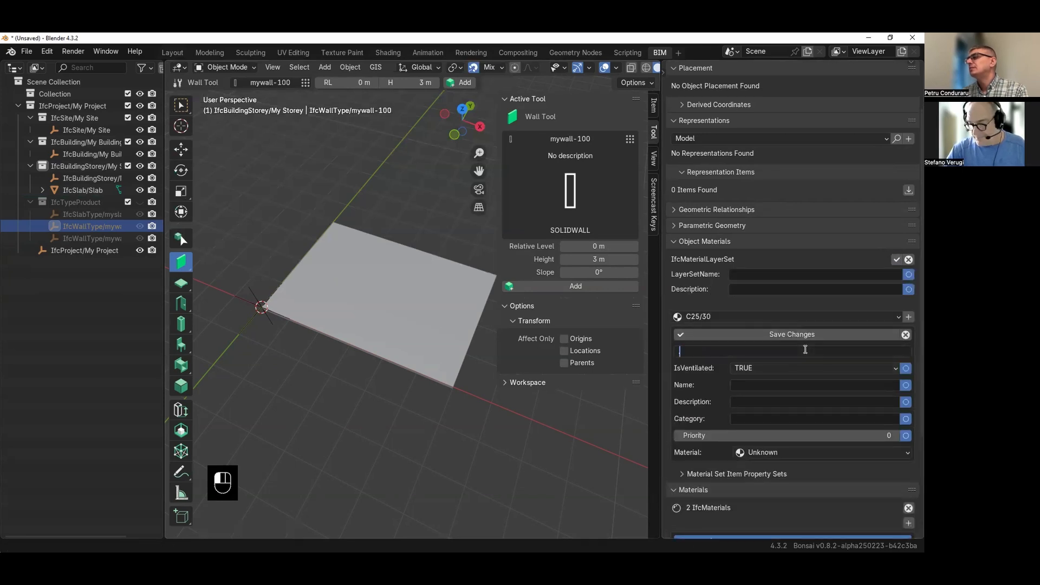
key(Return)
click(802, 335)
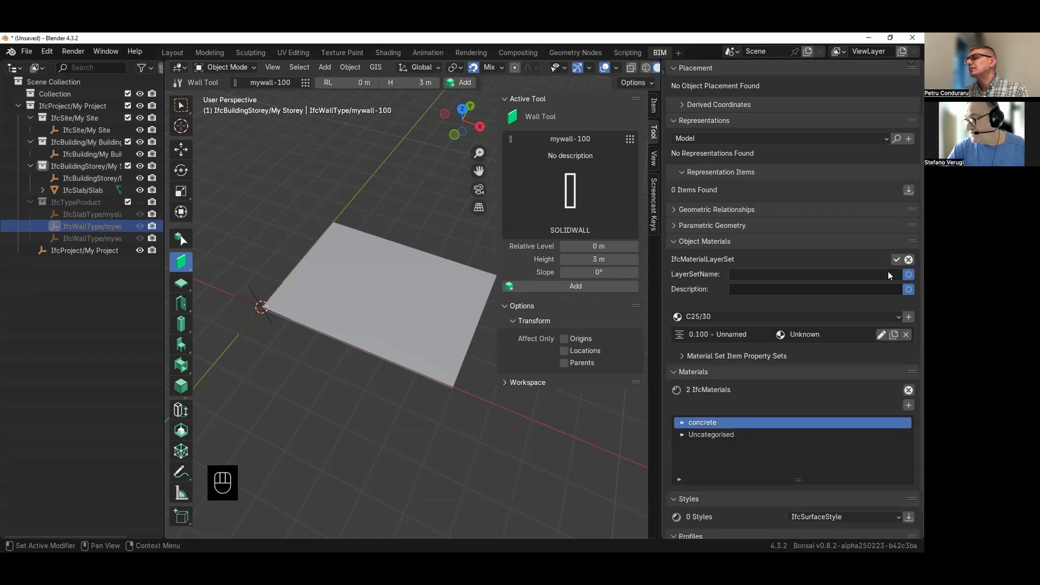
click(897, 259)
click(309, 207)
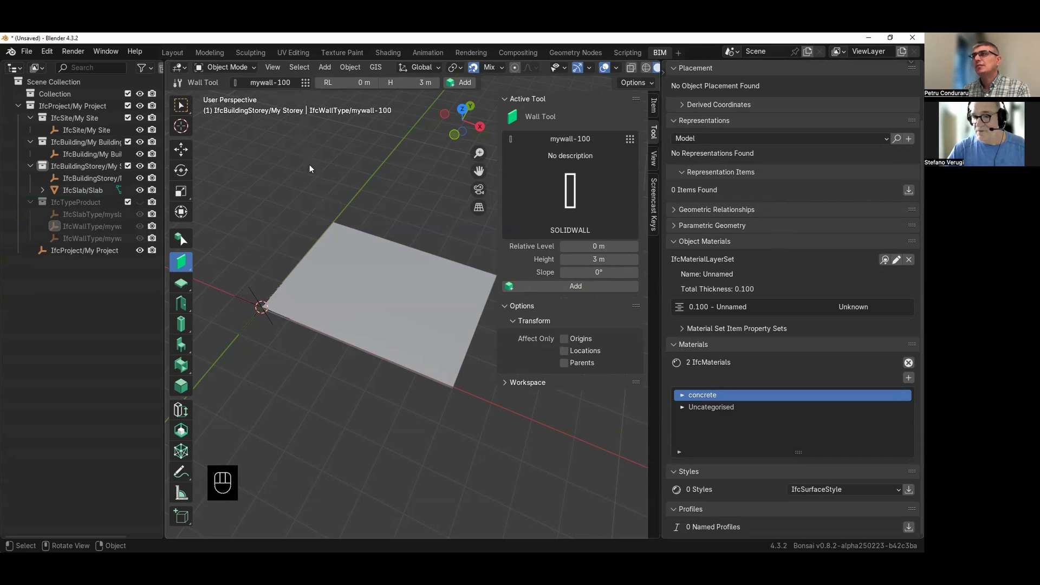
click(314, 276)
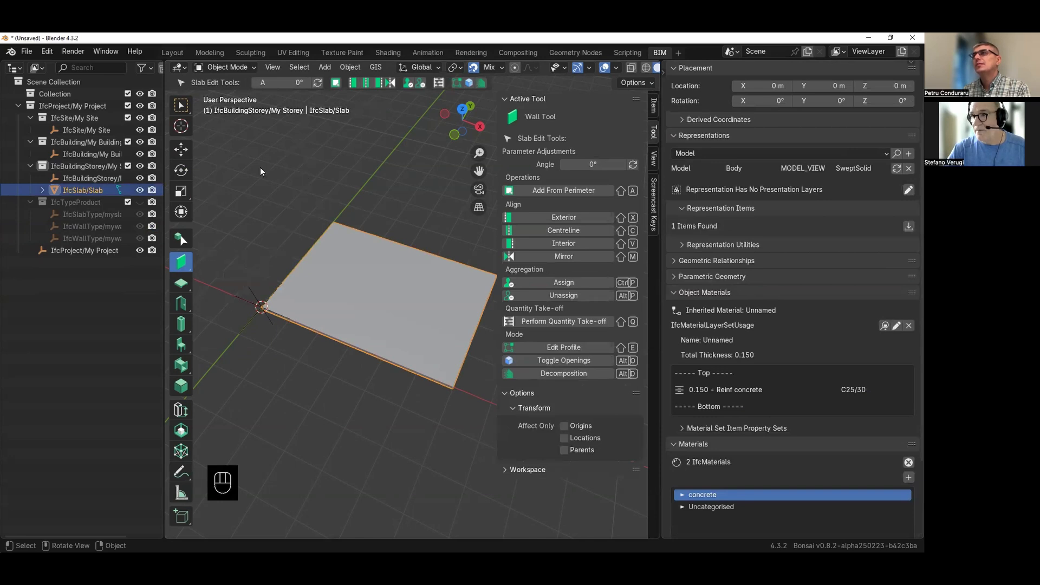
click(249, 151)
click(330, 270)
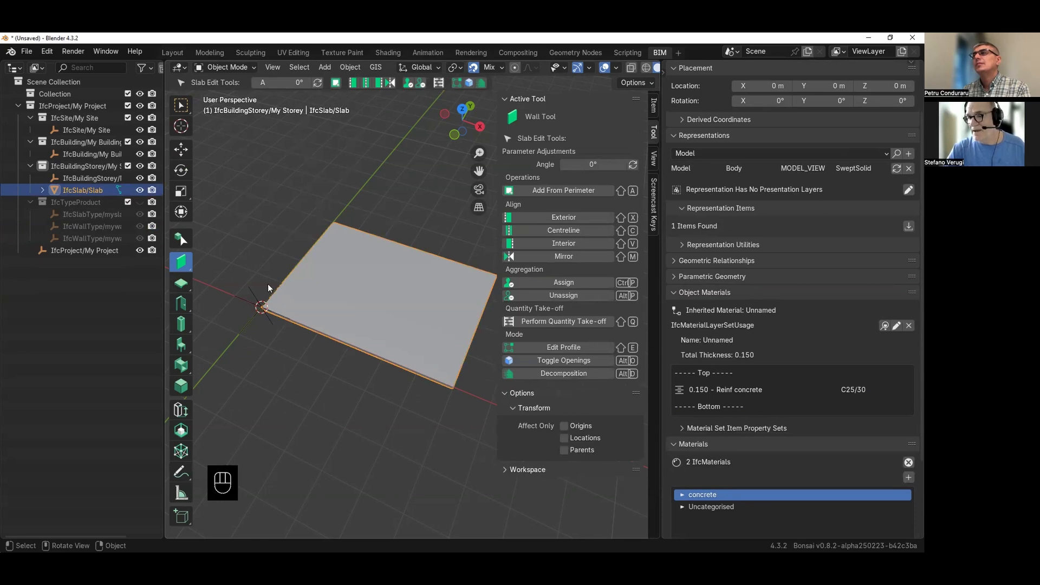
click(272, 245)
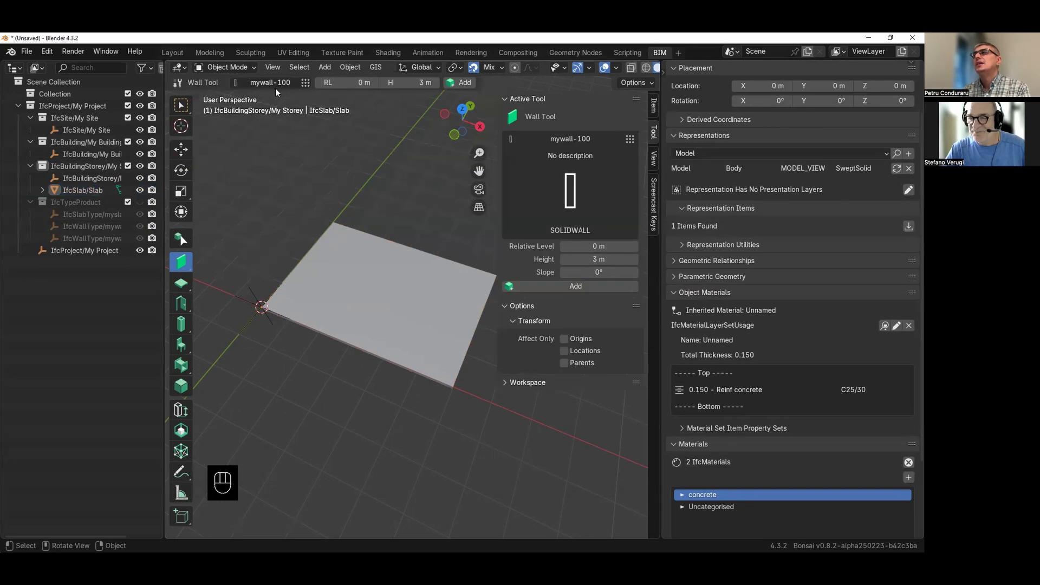
- Make mywall-200 the active wall type and add walls from the slab's perimeter
click(305, 83)
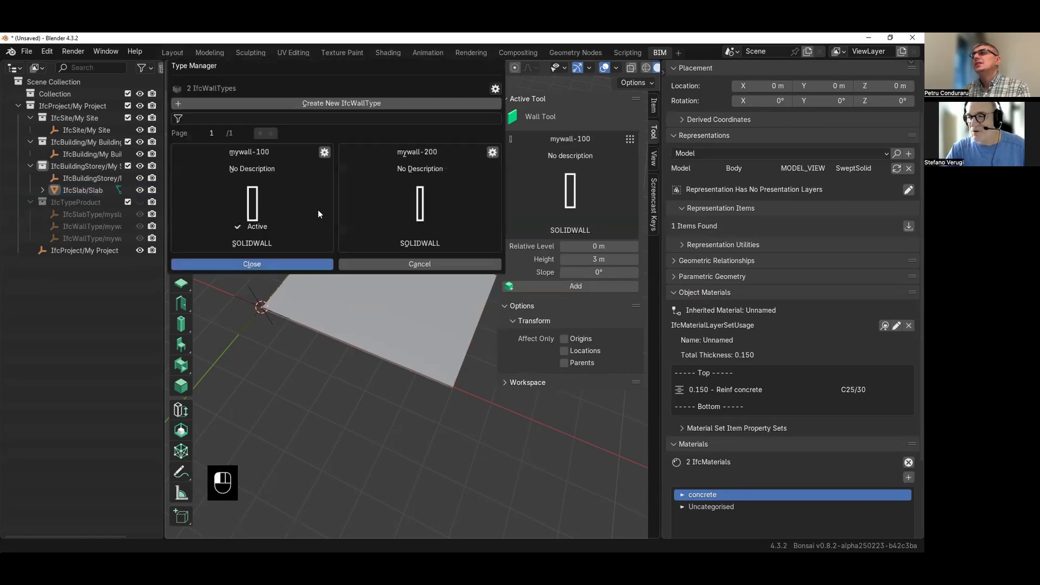
click(409, 216)
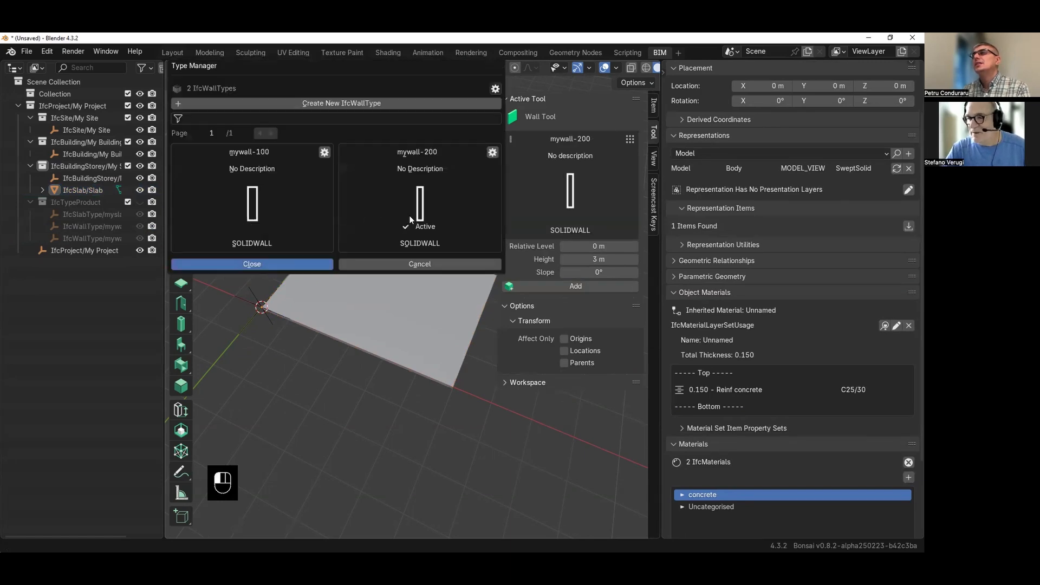
click(296, 263)
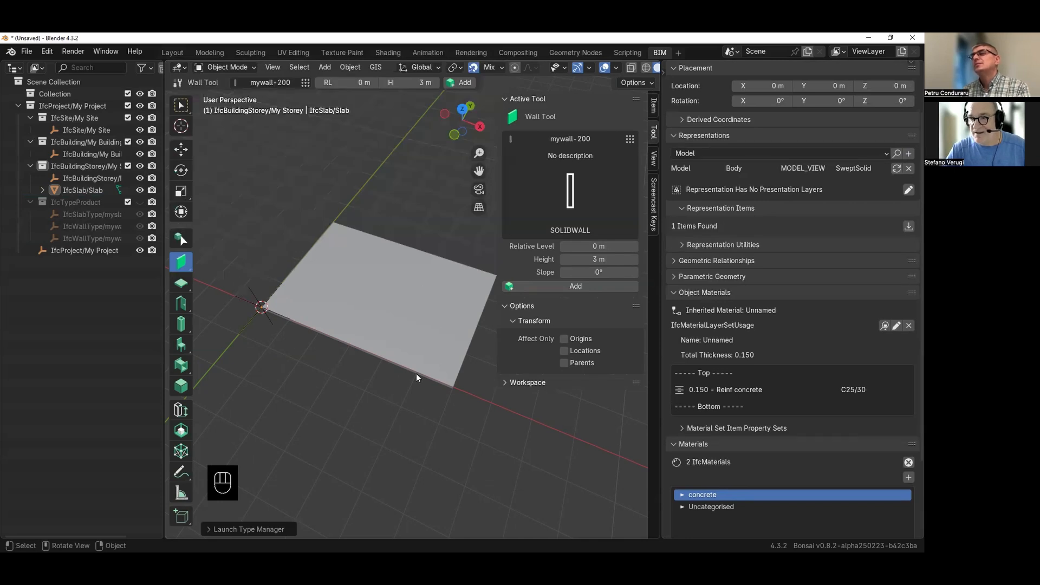
click(343, 284)
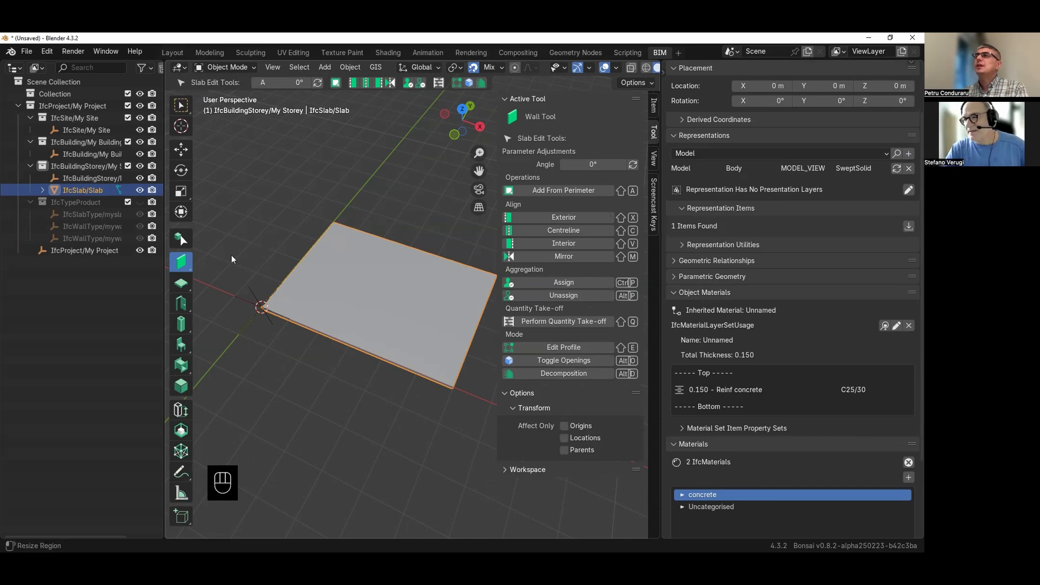
click(544, 191)
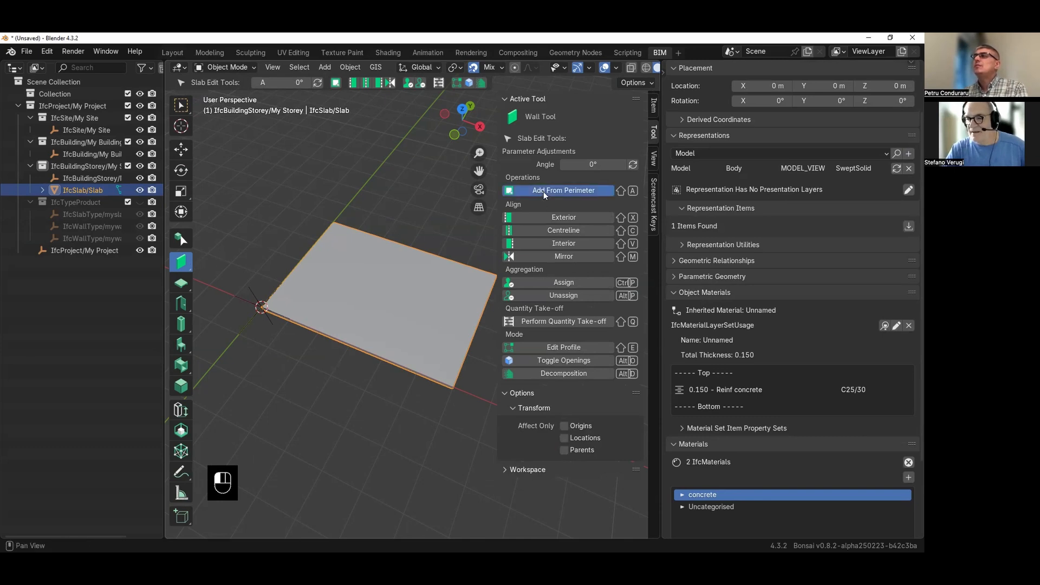
middle_drag(311, 254, 335, 264)
key(alt+a)
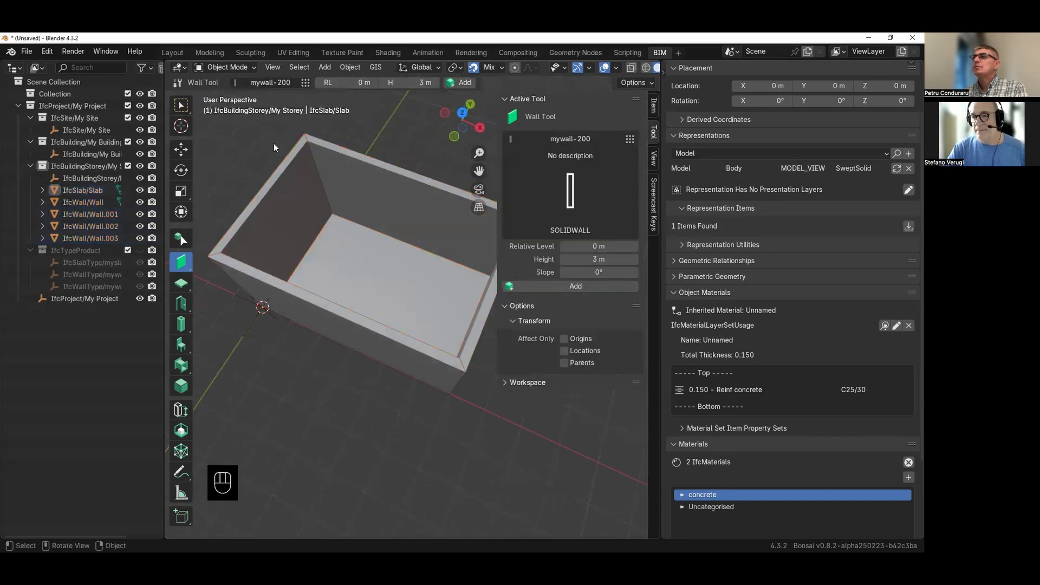
- Make mywall-100 the active type and draw a 3.6 m wall between the two inner corners of the short wall nearest the origin
click(306, 82)
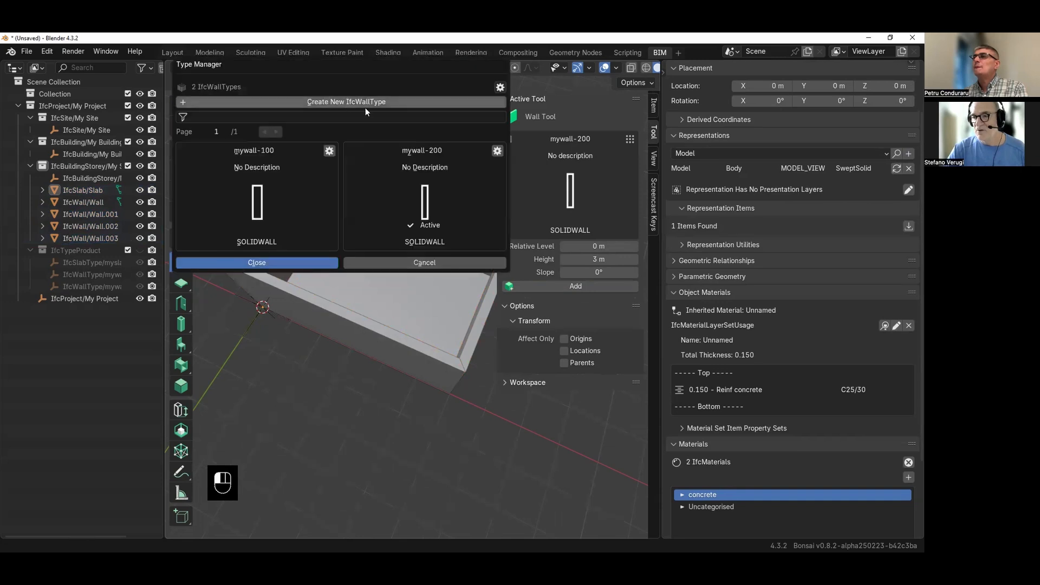
click(266, 204)
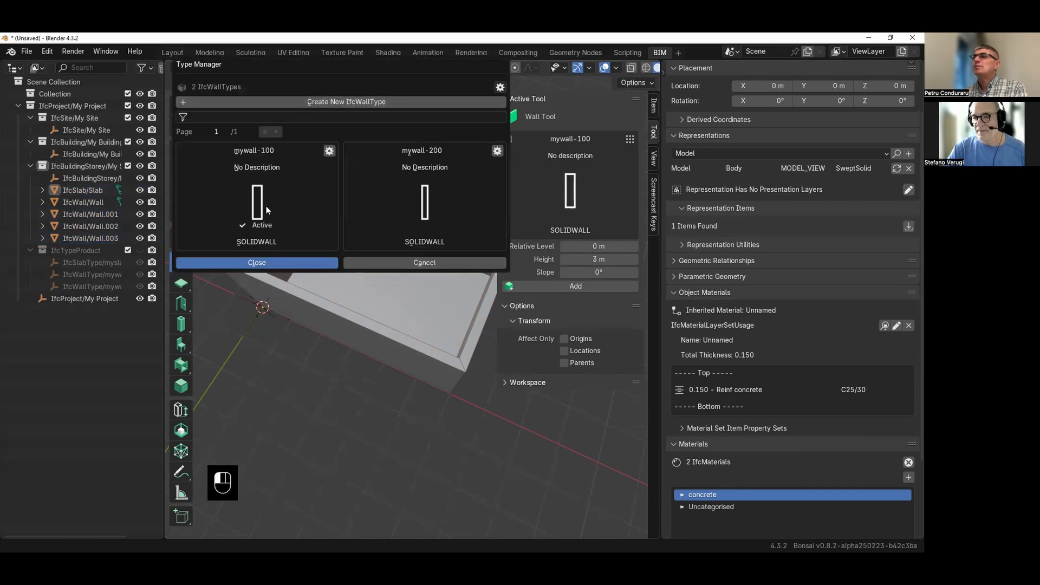
click(262, 264)
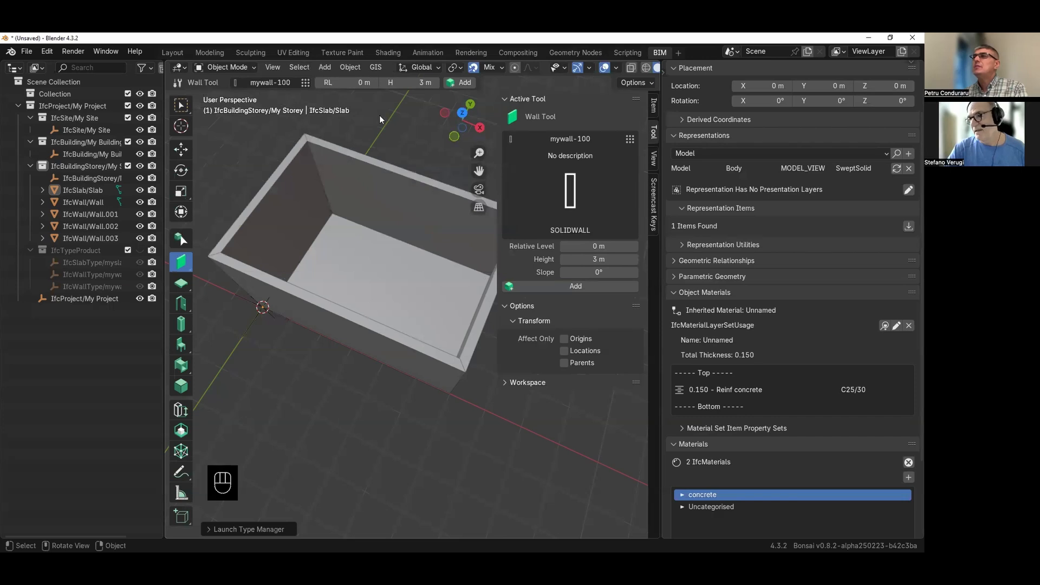
click(465, 83)
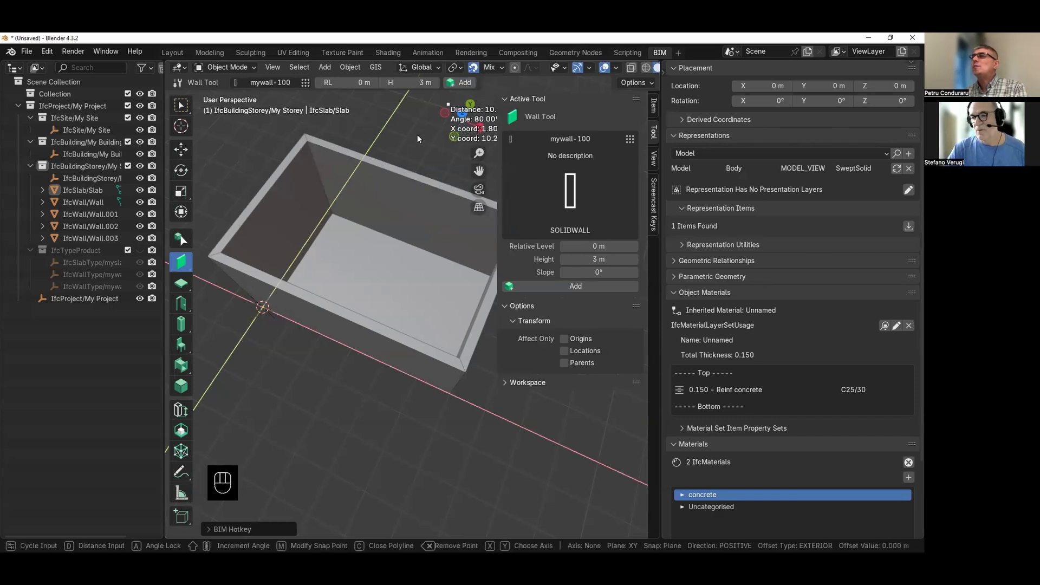
click(219, 252)
click(304, 139)
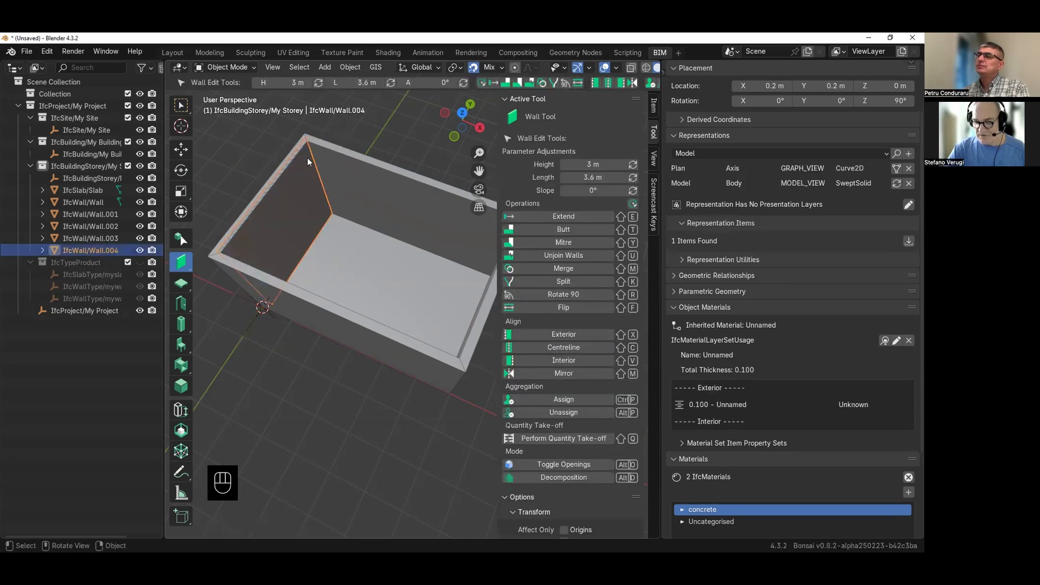
- In top view, move the 0.1 m wall about 1.2 m along X into the room
key(KP_7)
scroll(266, 229, up, 3)
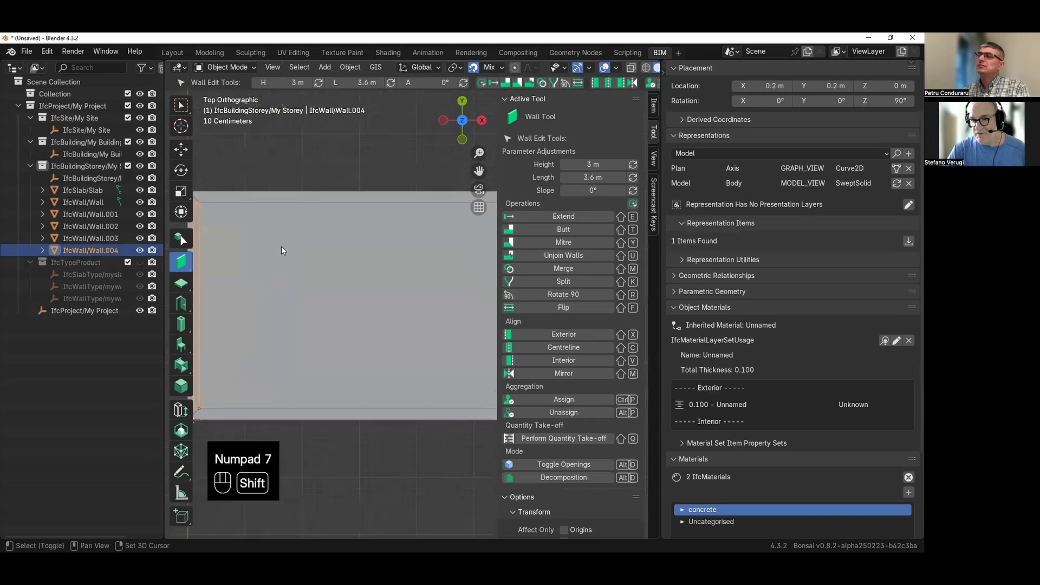
shift+middle_drag(281, 251, 360, 216)
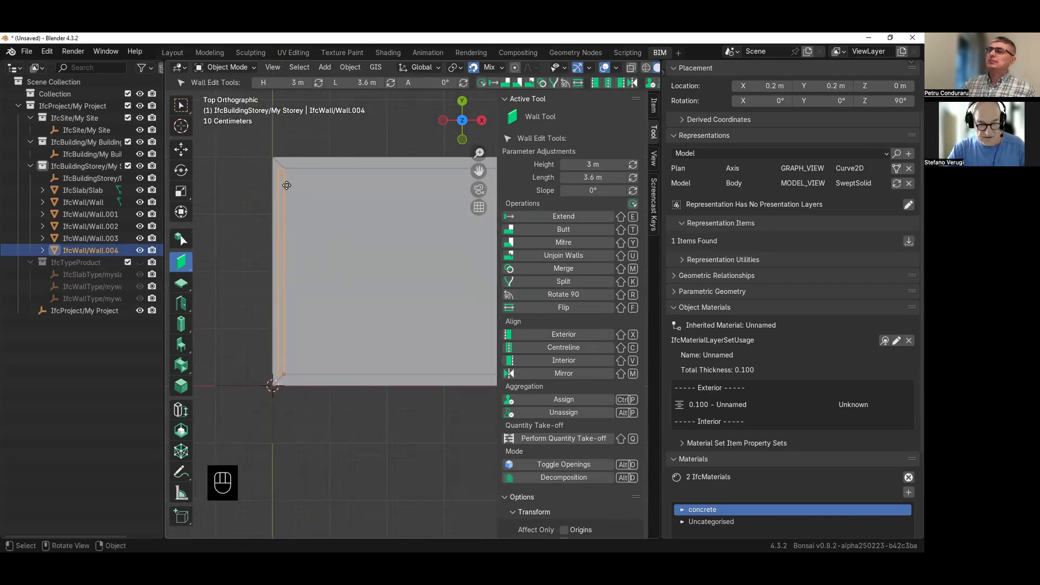
key(g)
key(x)
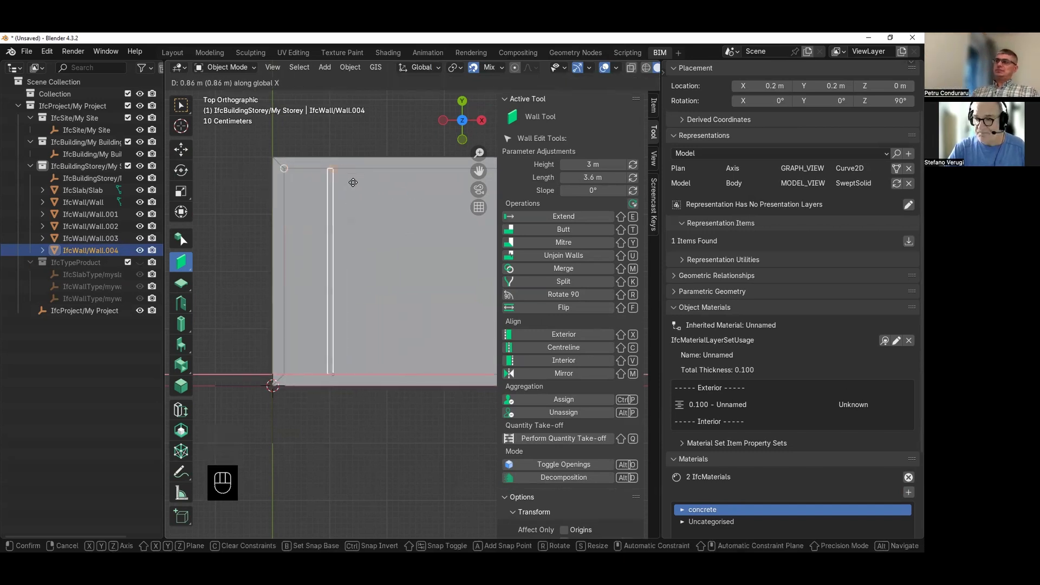
click(312, 167)
scroll(307, 171, up, 2)
shift+middle_drag(345, 225, 374, 280)
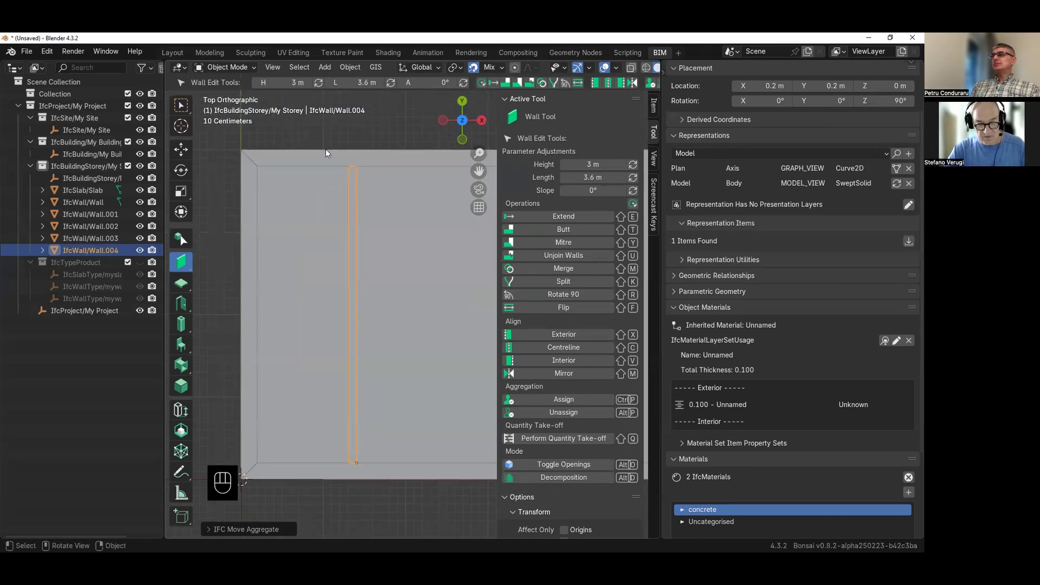
- Move the 0.1 m wall about 0.9 m back along X, using its upper corner as the snap base
key(g)
key(b)
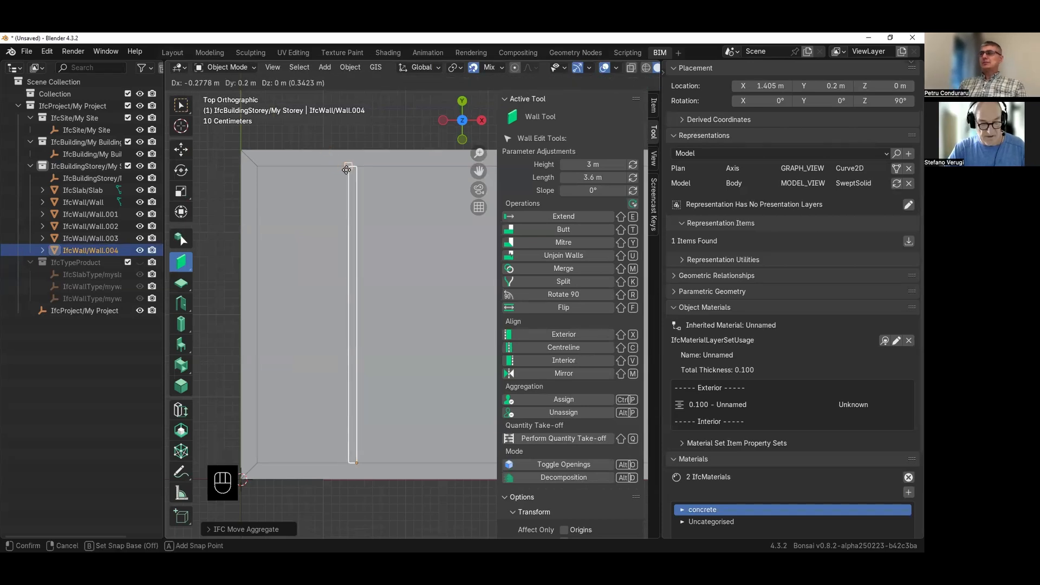
key(x)
click(280, 171)
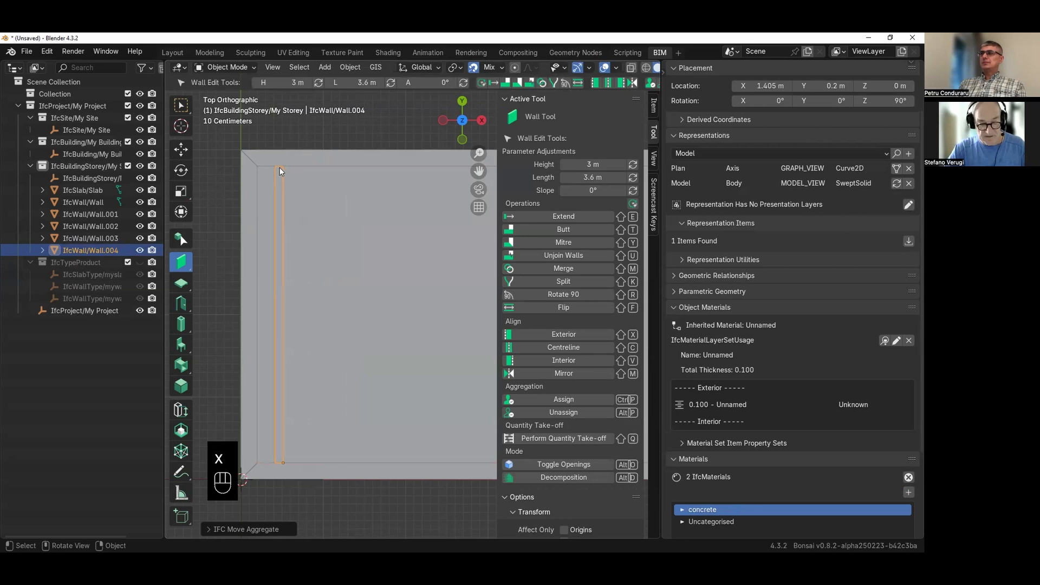
- Snap the 0.1 m wall along X against the inner face of the perimeter wall at the origin side, and activate the Select Box tool
key(g)
key(b)
key(x)
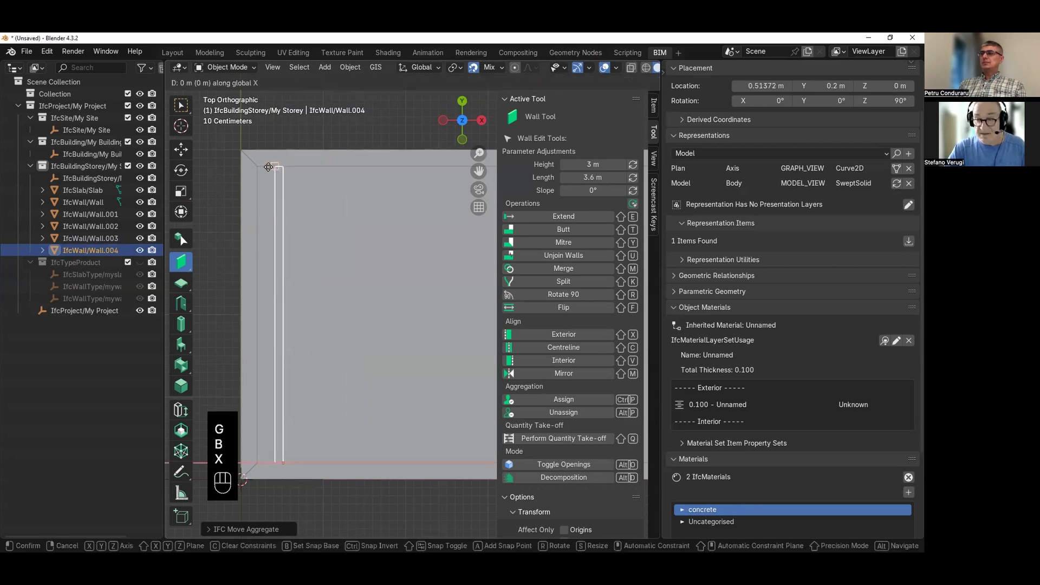
click(258, 164)
scroll(252, 160, down, 2)
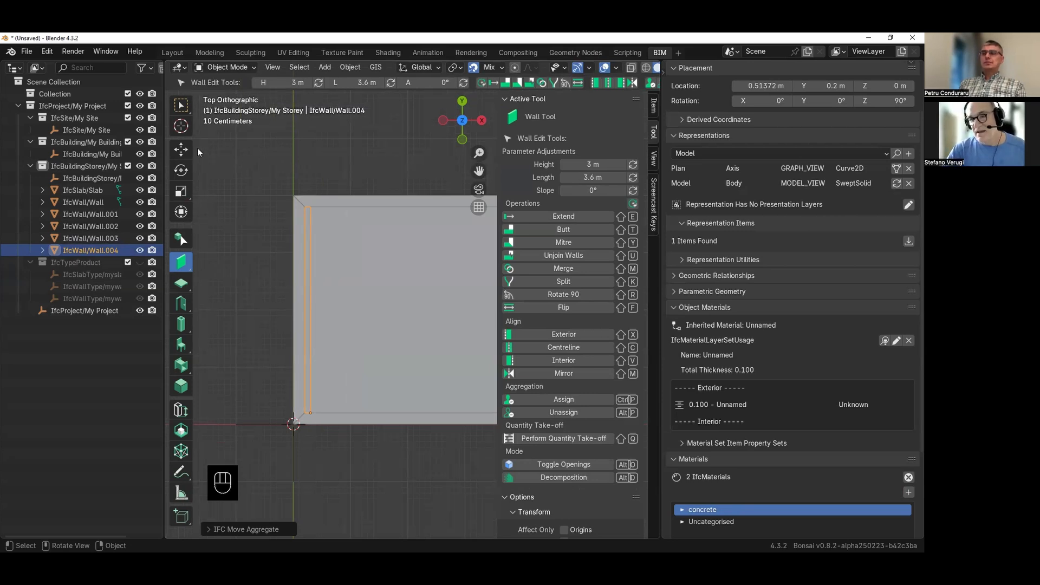
click(181, 149)
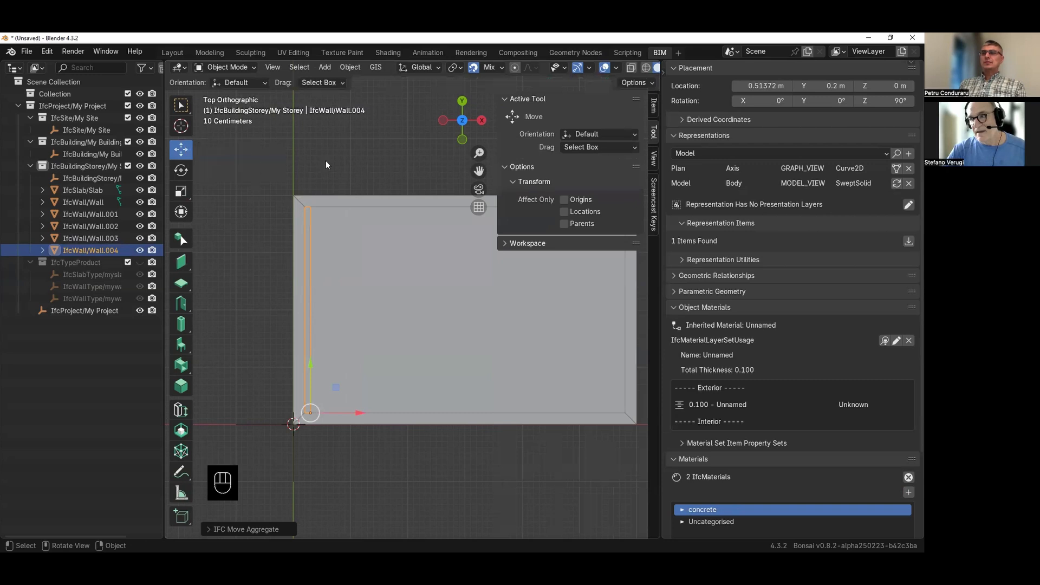
click(181, 105)
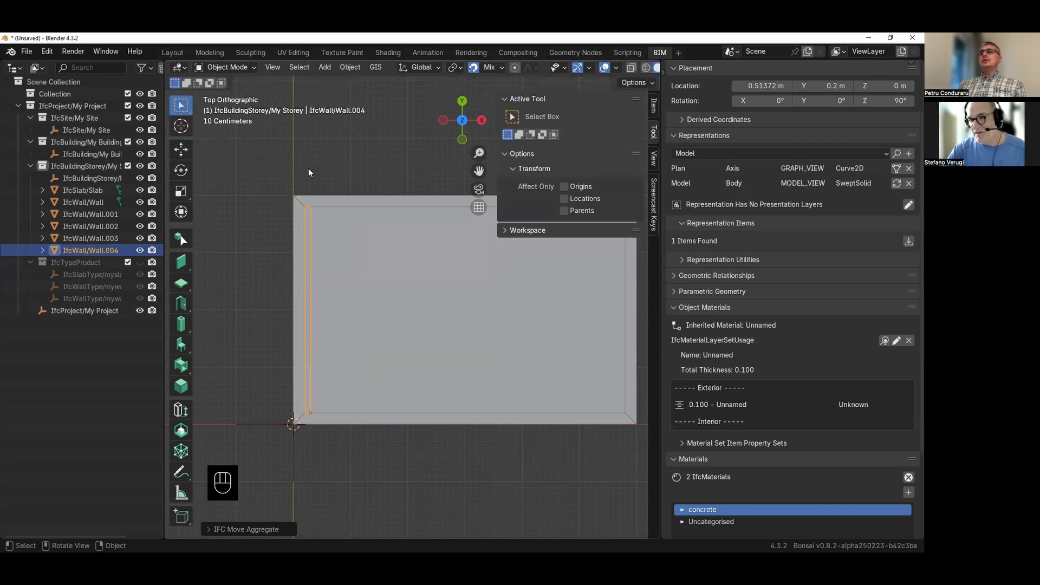
key(ctrl+z)
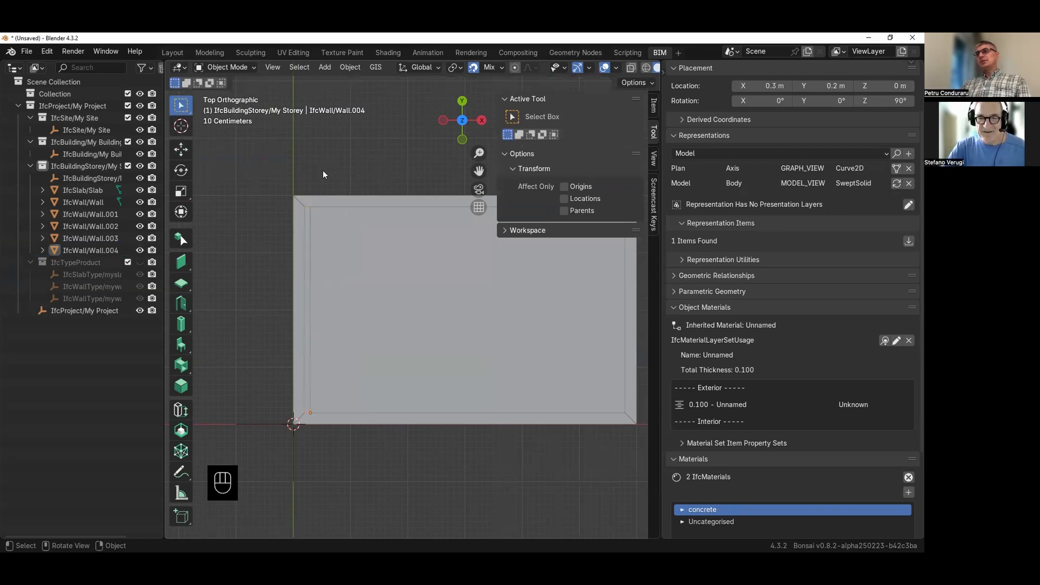
shift+middle_drag(352, 226, 271, 223)
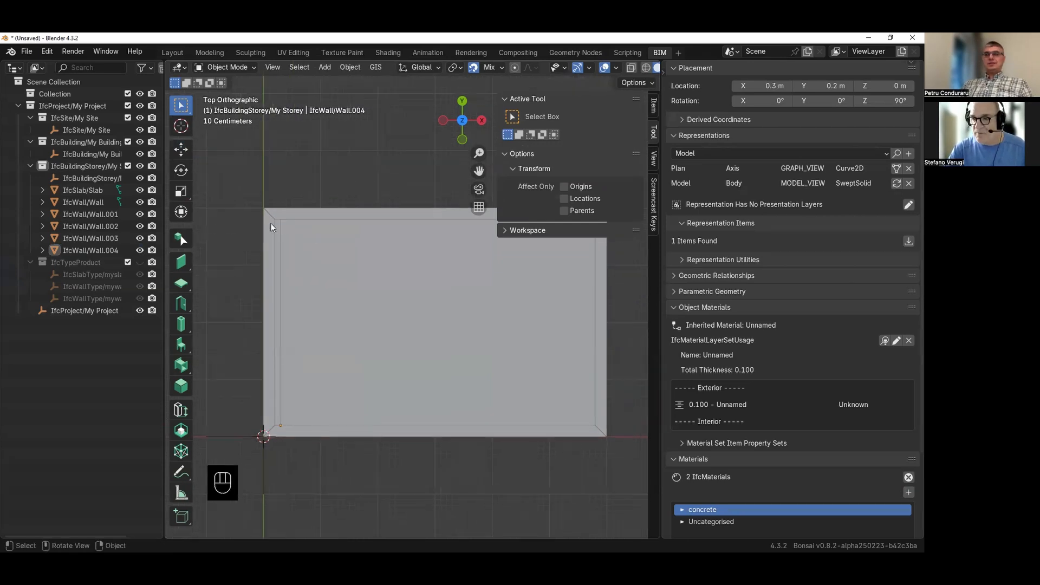
- Select the 0.1 m interior wall and move it 2 m along X to form a partition
click(280, 226)
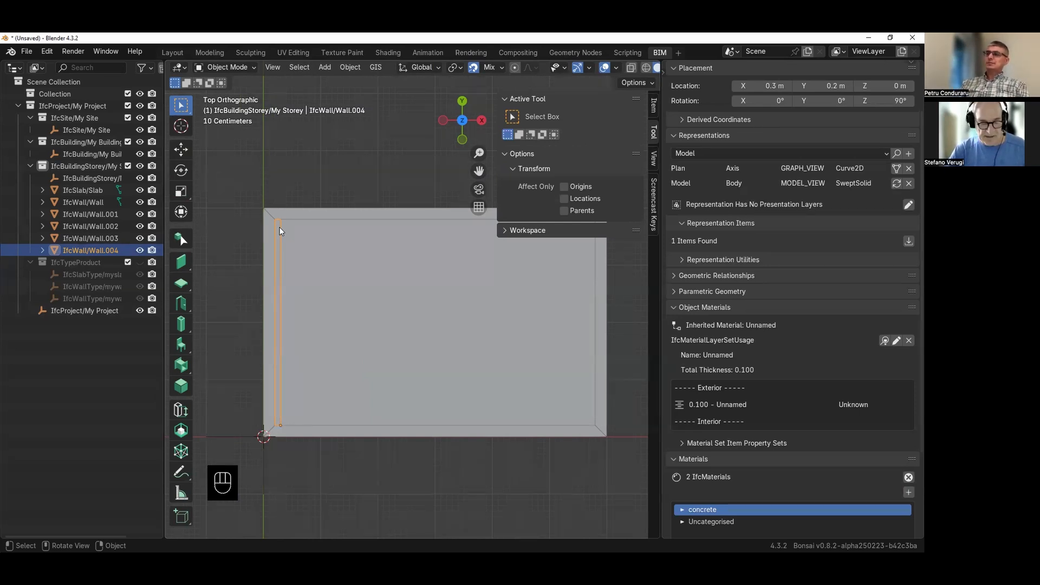
click(284, 160)
click(281, 230)
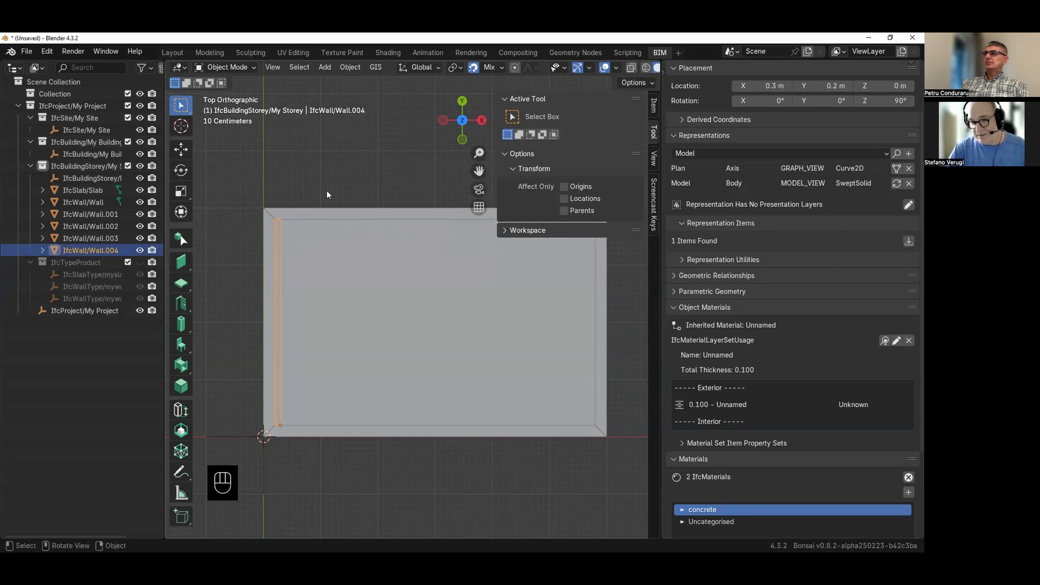
key(g)
key(x)
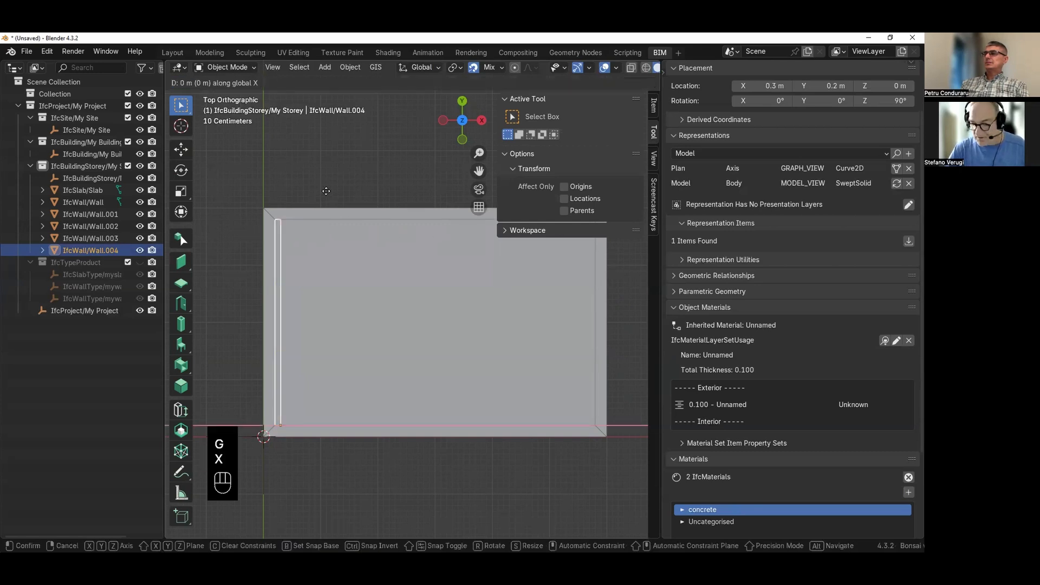
key(KP_2)
key(KP_Enter)
middle_drag(316, 220, 298, 255)
scroll(301, 235, down, 5)
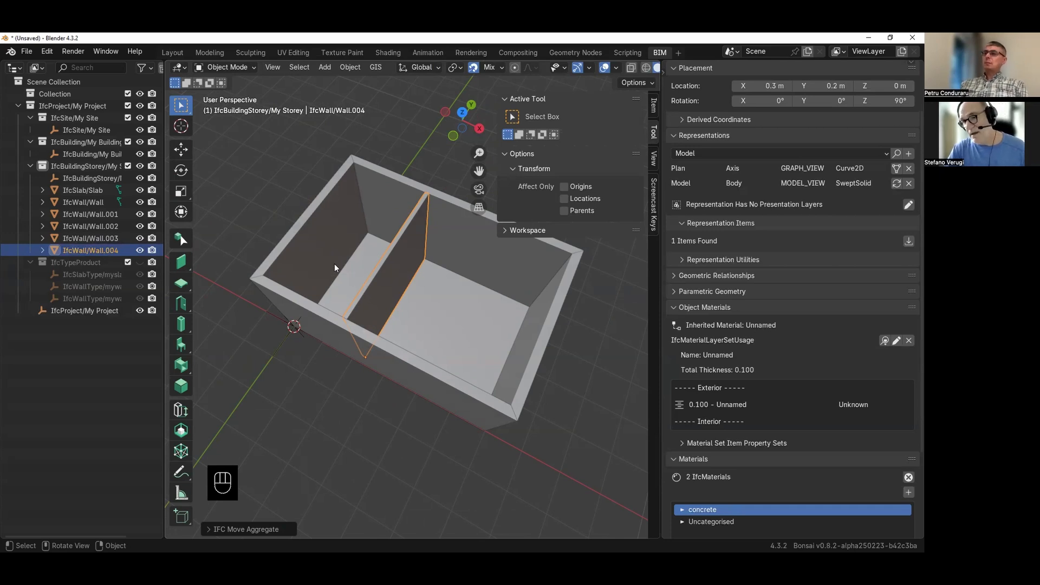
mouse_move(356, 285)
middle_down()
mouse_move(378, 236)
mouse_move(371, 269)
mouse_move(358, 265)
middle_up()
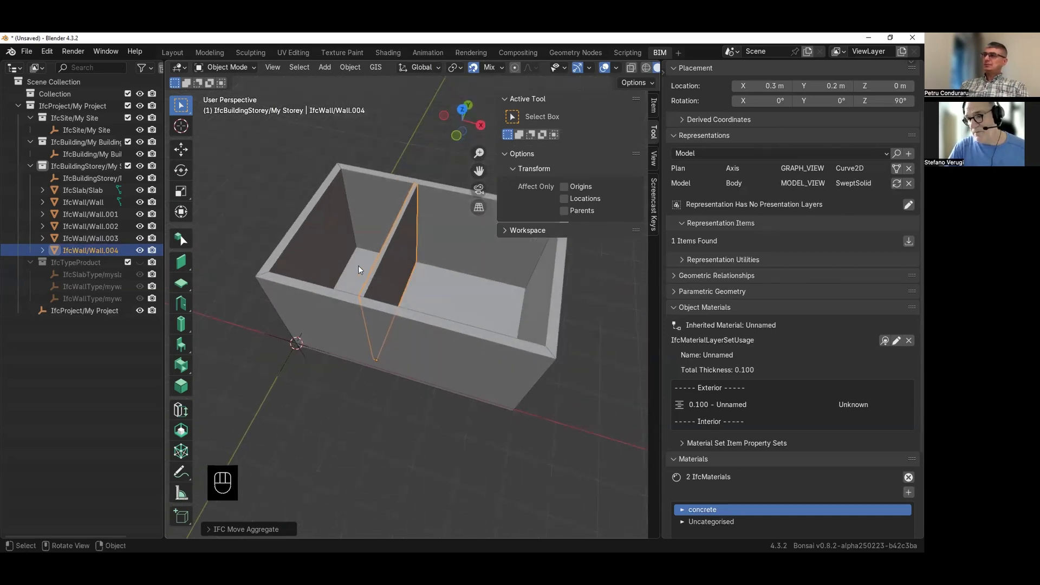
- Select the floor slab, activate the Slab Tool and select the slab type myslab-150 through the type manager
click(314, 211)
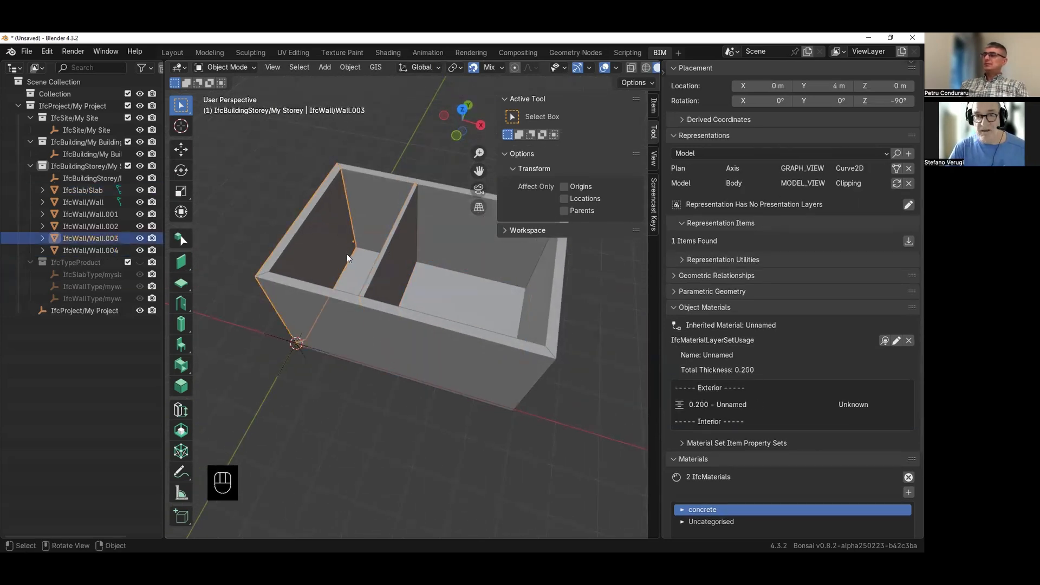
middle_drag(343, 285, 344, 260)
click(343, 324)
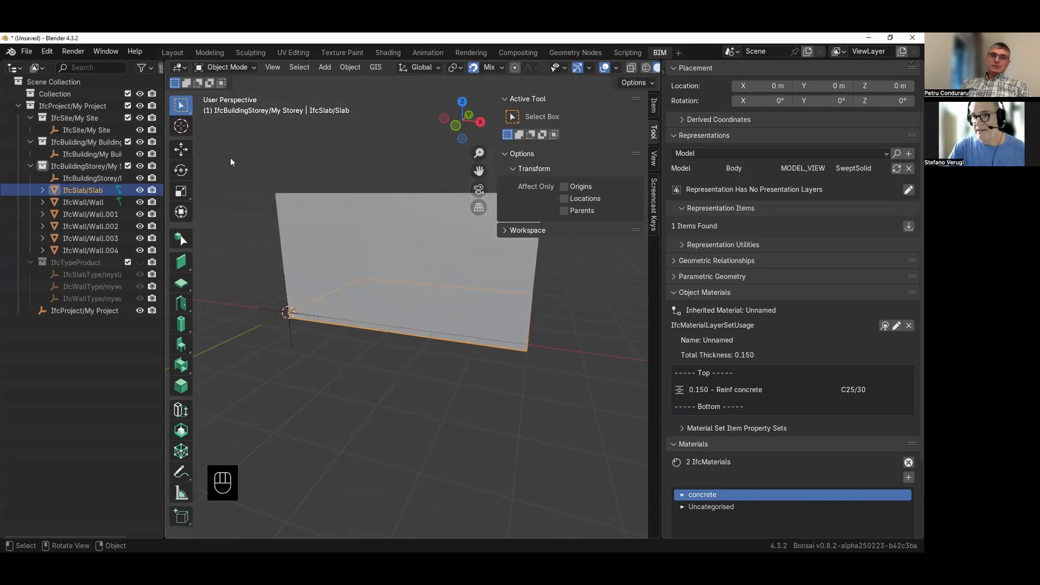
click(181, 283)
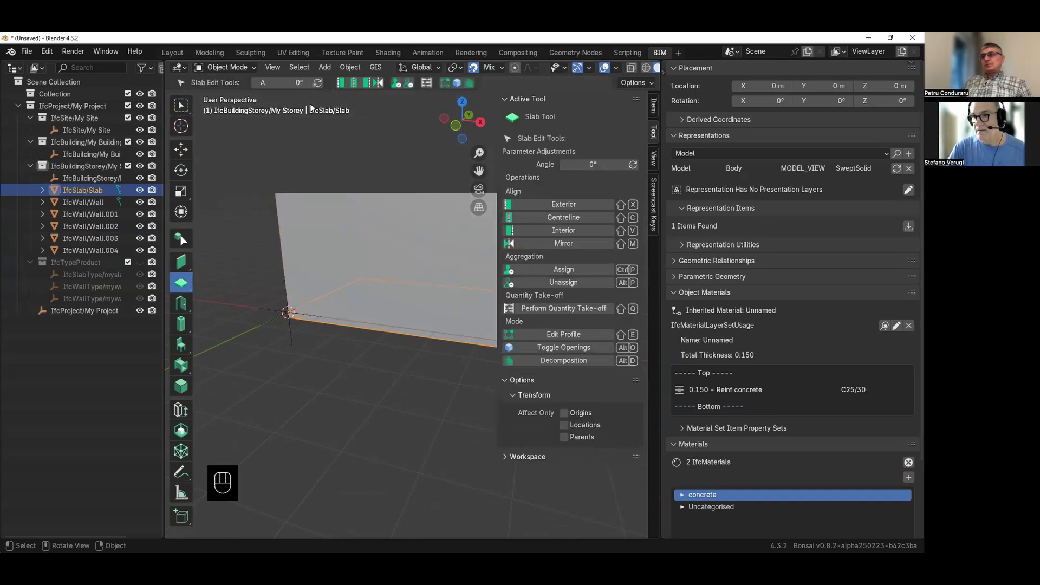
click(305, 83)
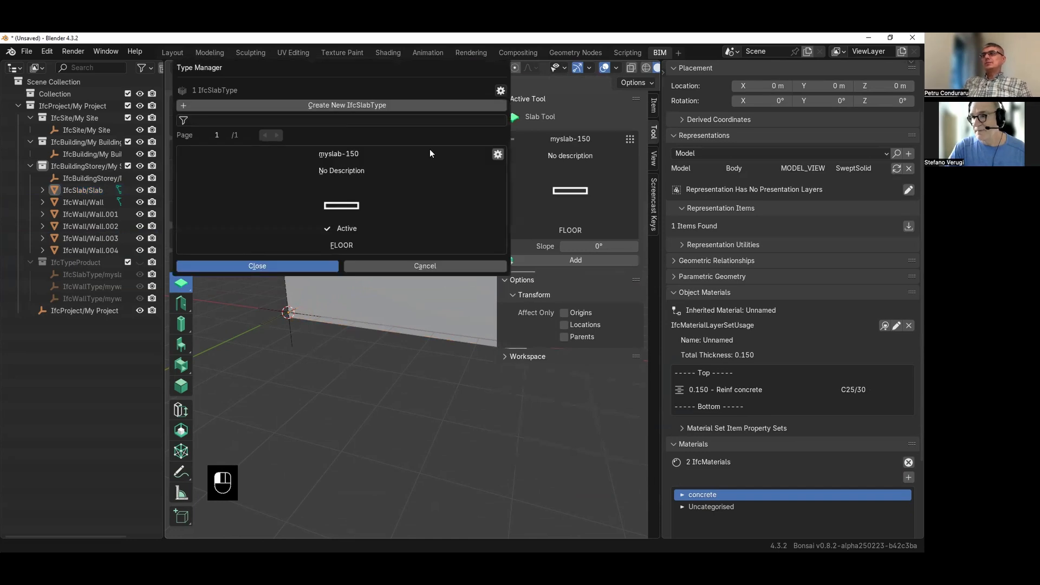
click(501, 153)
click(468, 152)
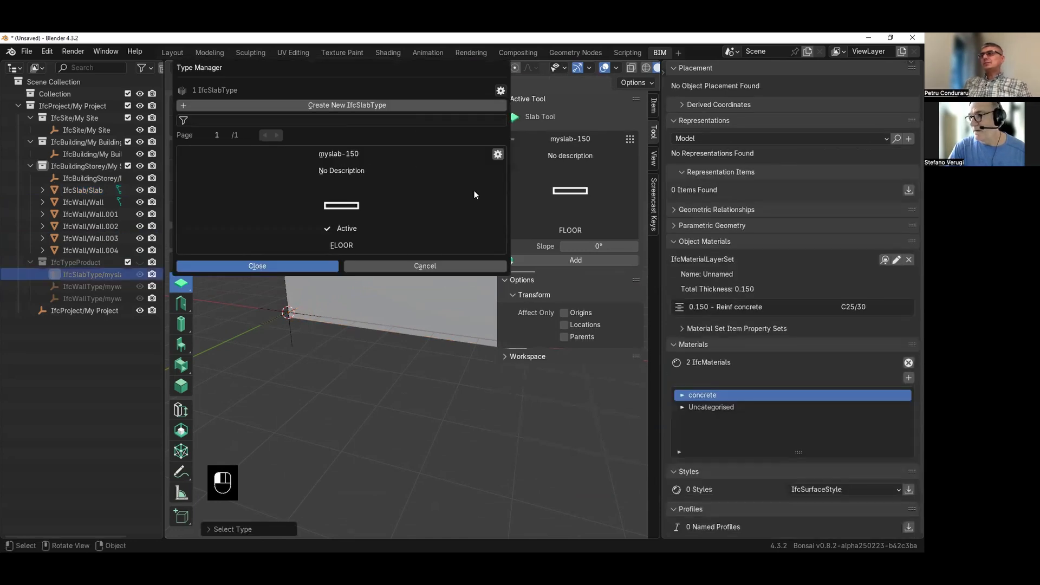
click(331, 266)
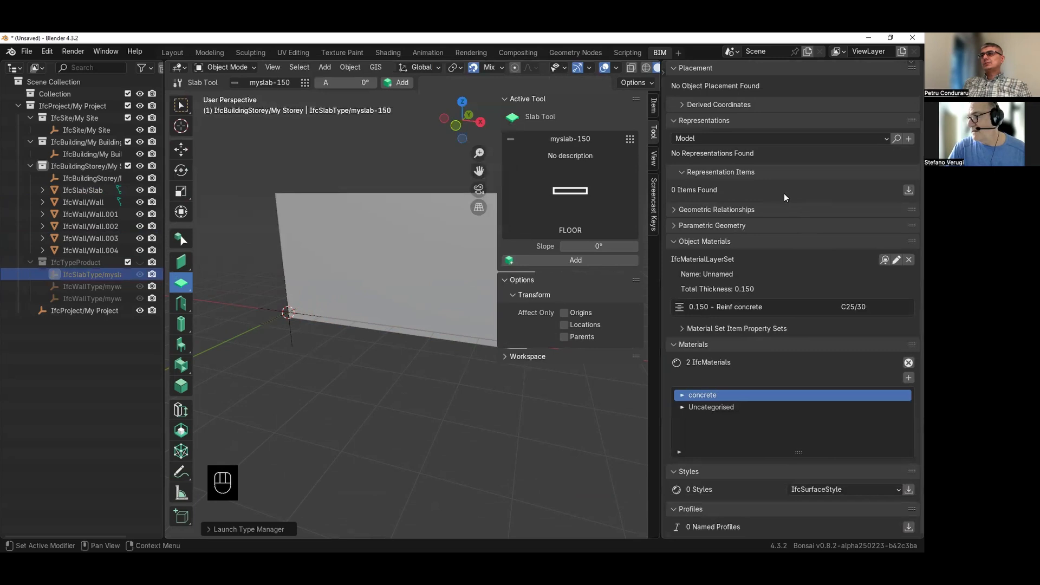
scroll(709, 119, up, 3)
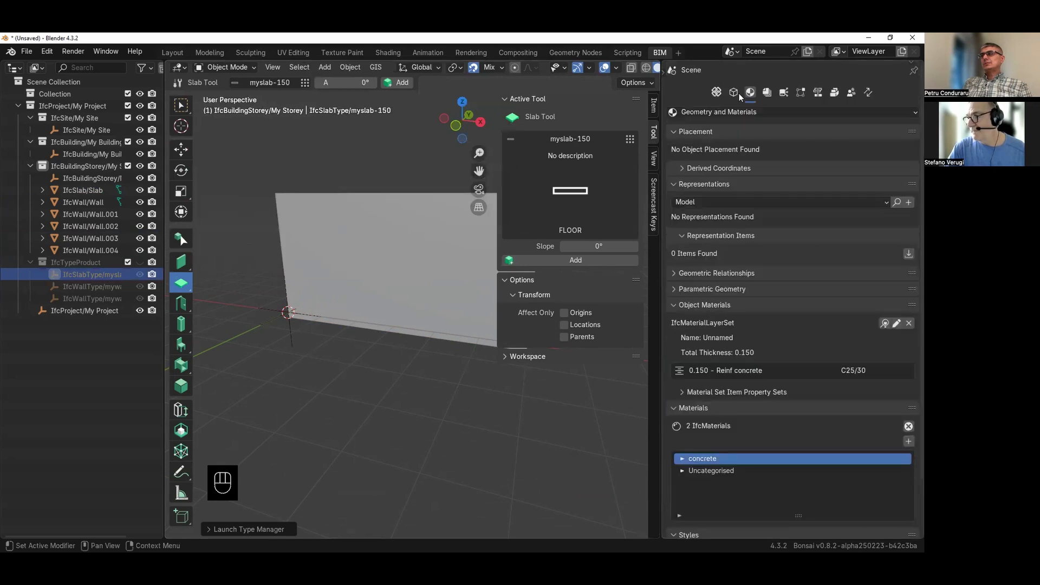
- Set the predefined type of the myslab-150 slab type to BASESLAB and save its attributes
click(734, 92)
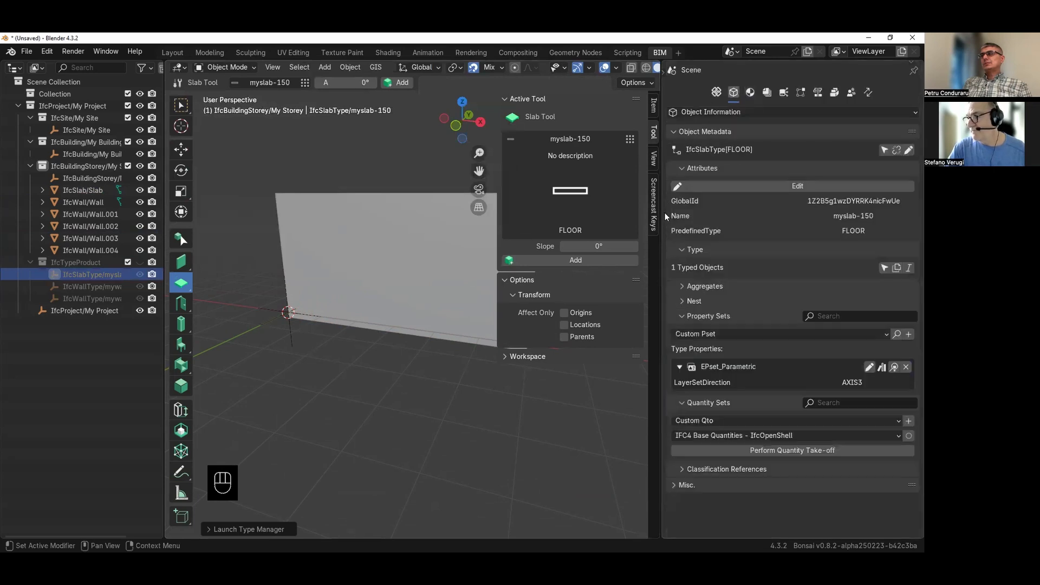
click(786, 185)
click(758, 290)
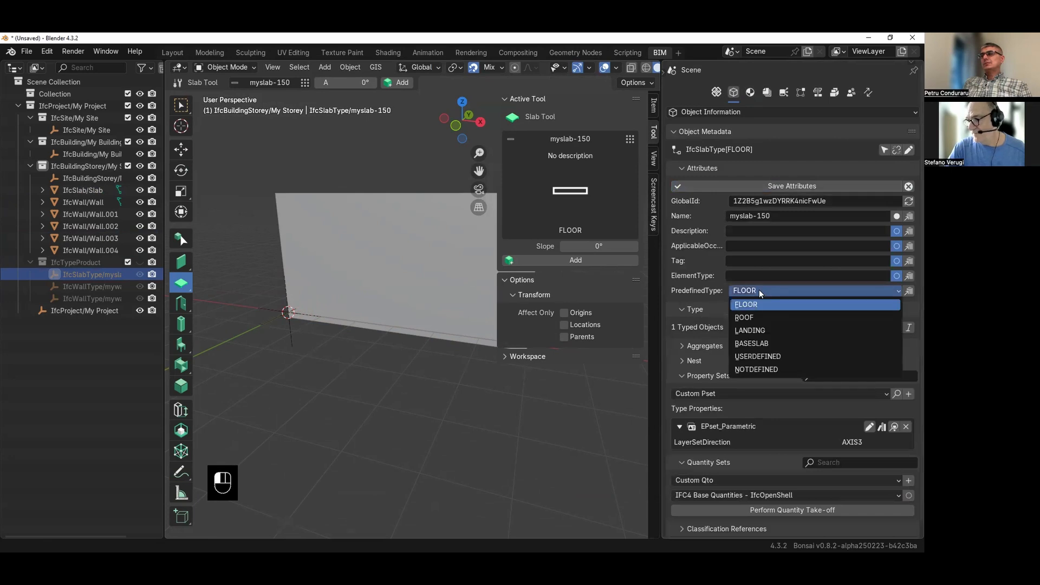
click(752, 344)
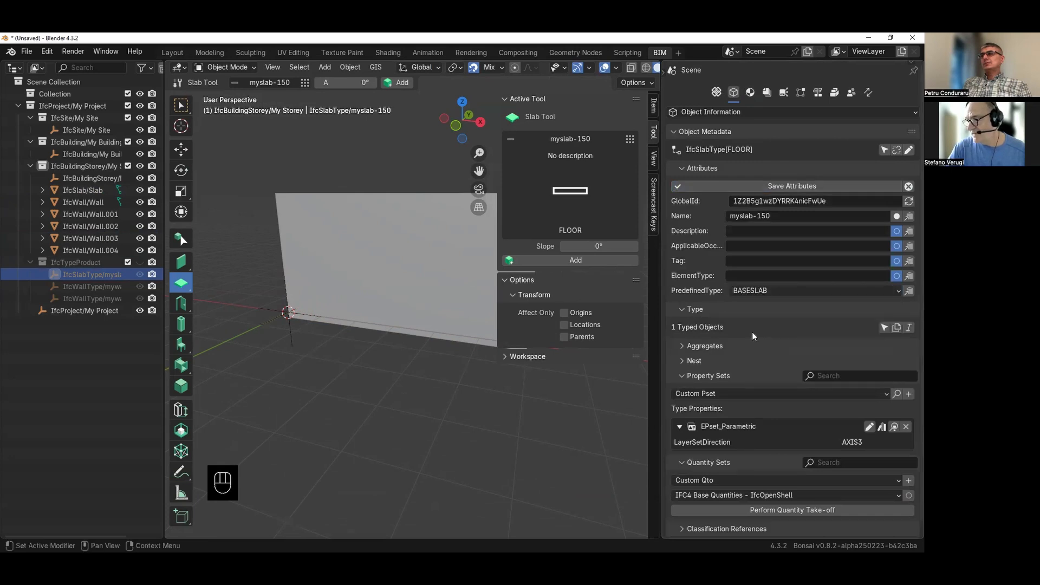
click(753, 187)
click(433, 165)
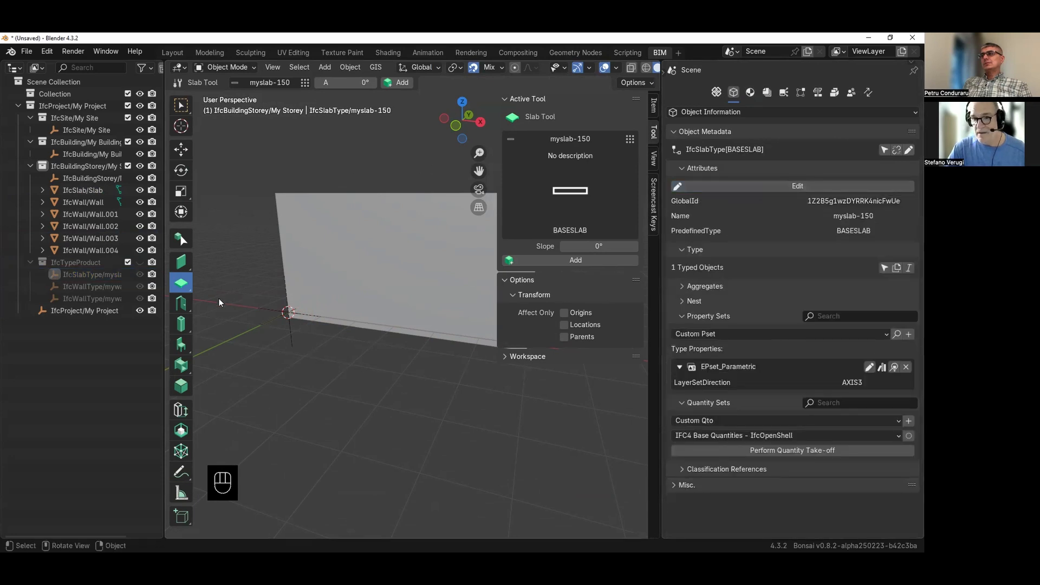
- Duplicate the slab type myslab-150 in the type manager
middle_drag(279, 309, 297, 167)
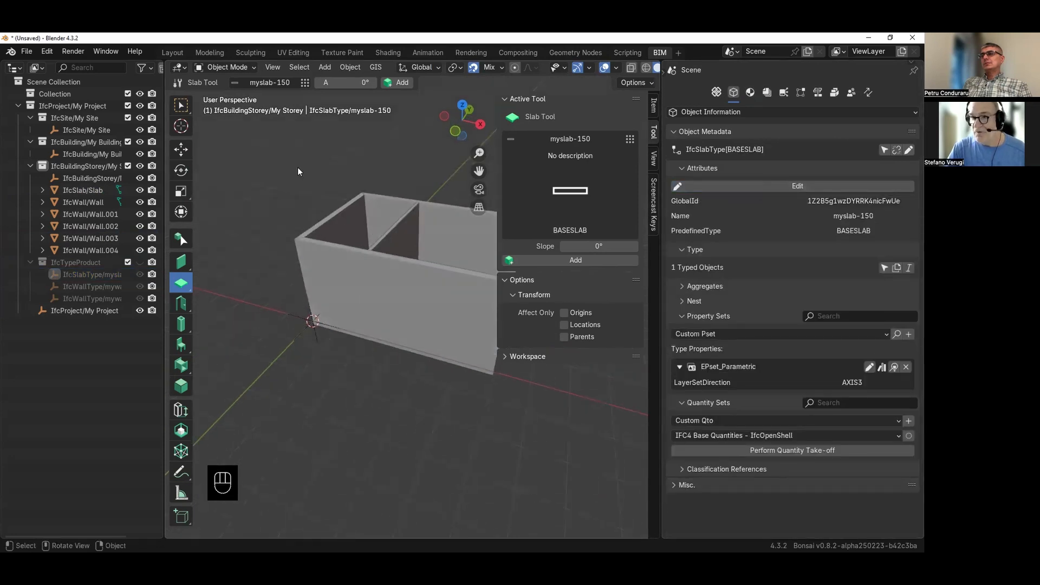
click(305, 83)
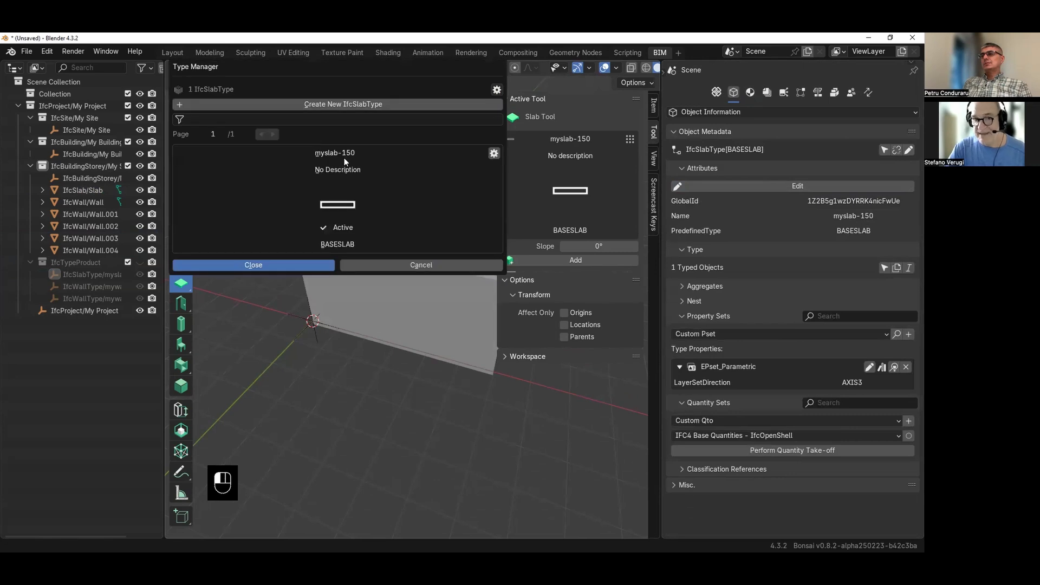
click(494, 154)
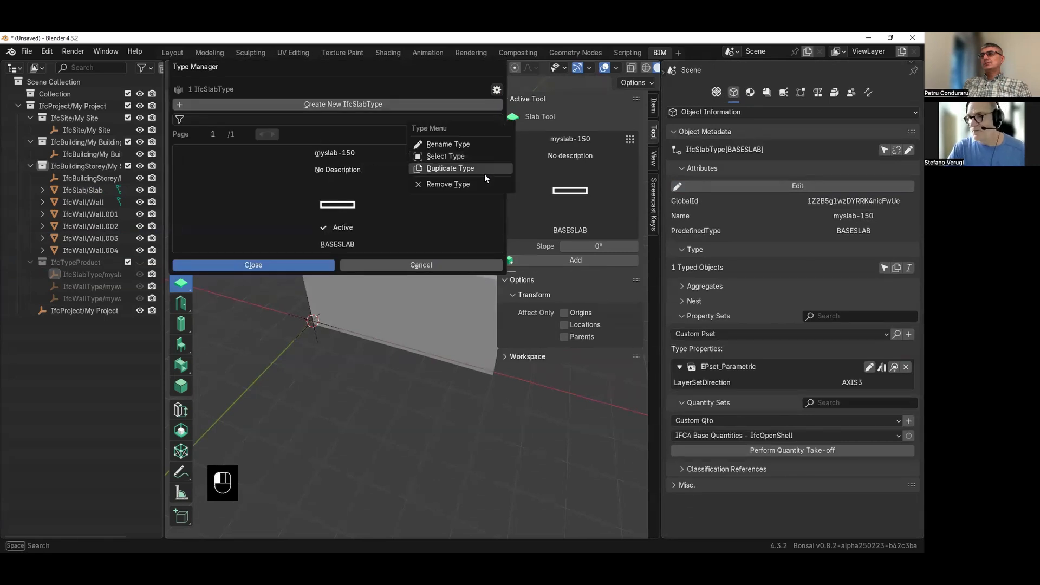
click(482, 171)
- Rename the duplicated slab type as myslab-120R and select that type for editing
click(494, 153)
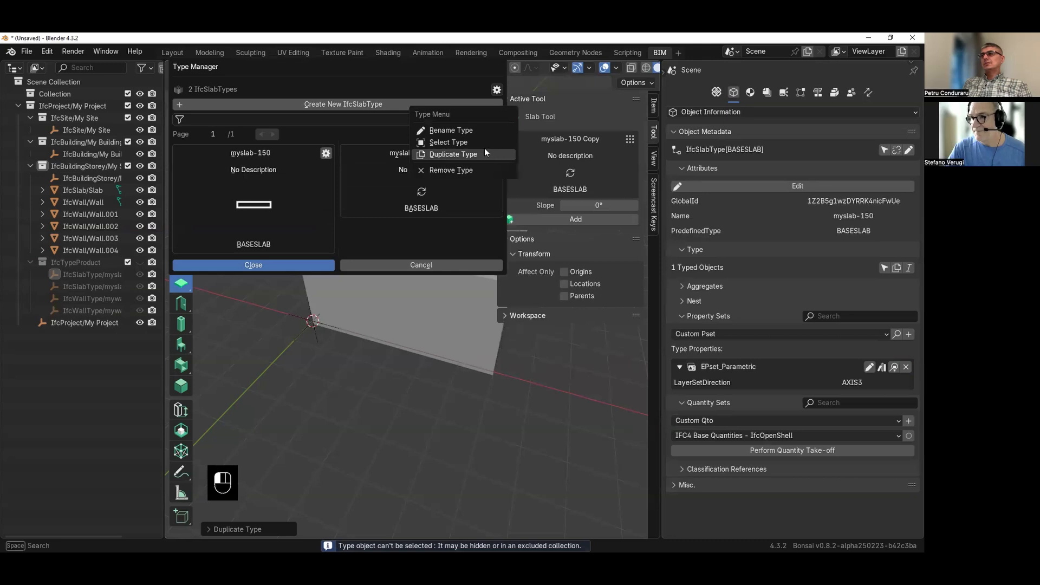
click(479, 133)
click(479, 135)
drag(481, 138, 523, 139)
text(120)
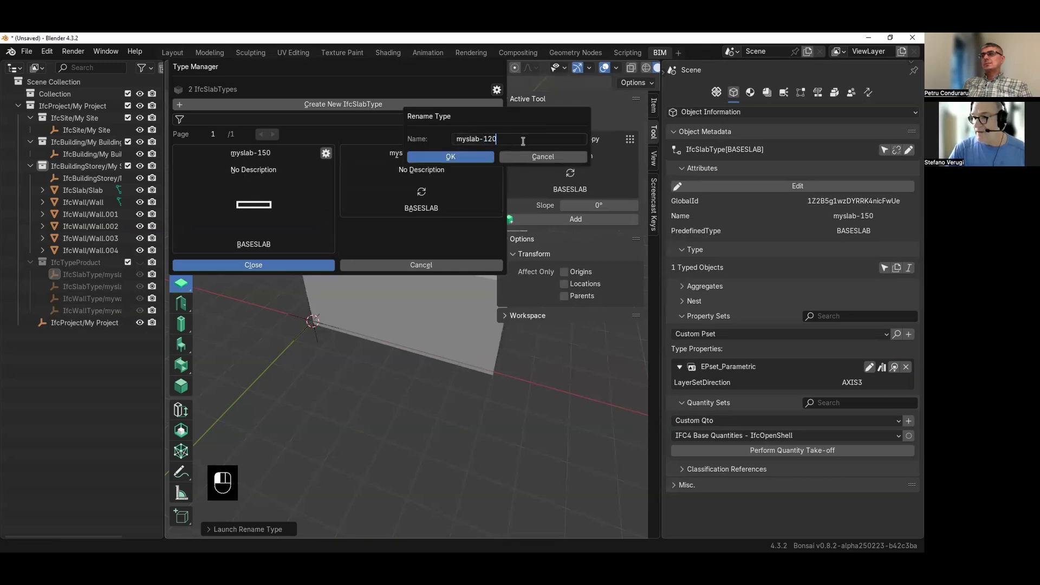
text(R)
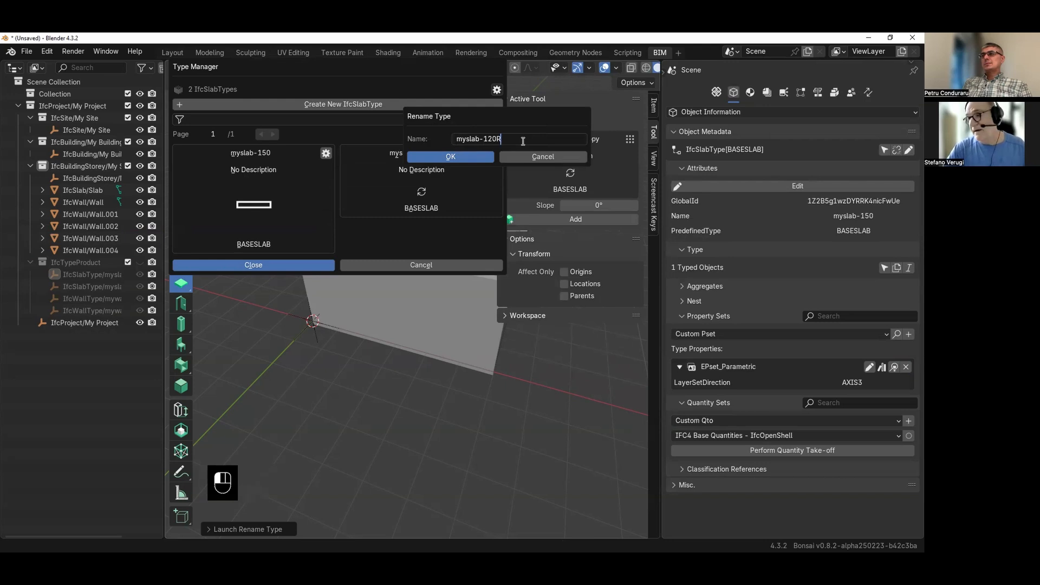
key(Return)
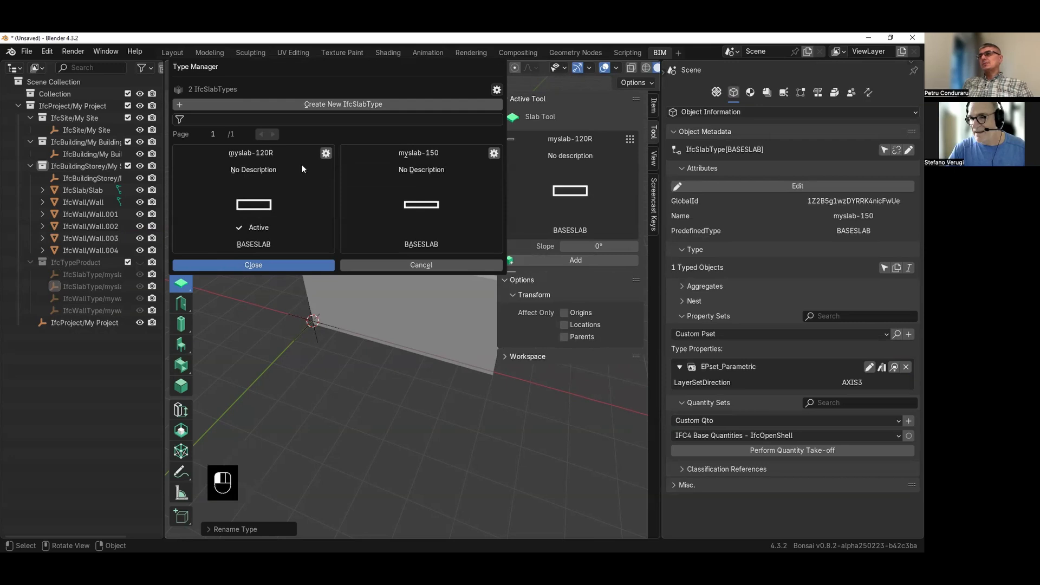
click(325, 153)
click(322, 165)
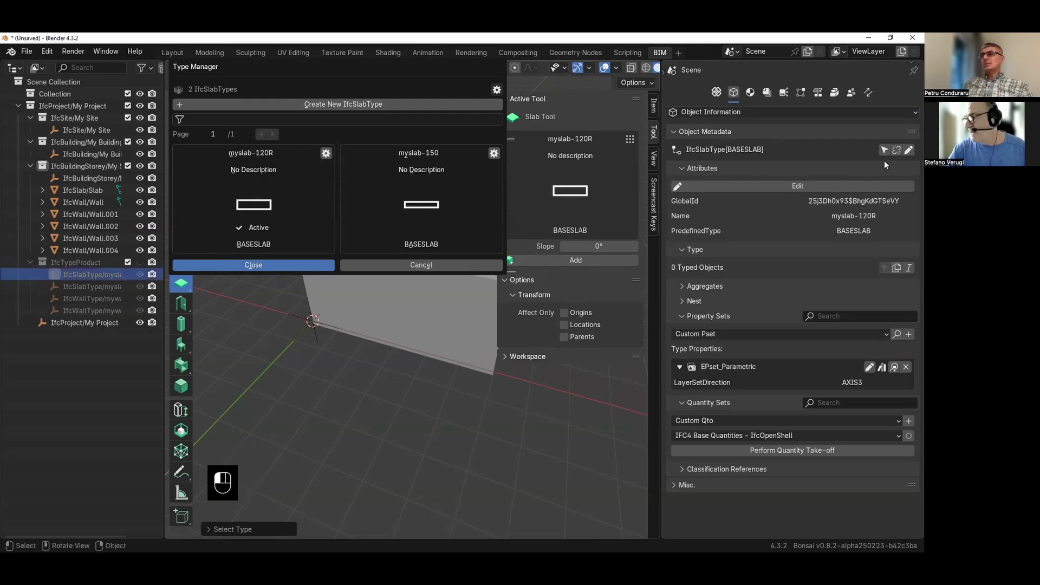
click(909, 149)
click(909, 151)
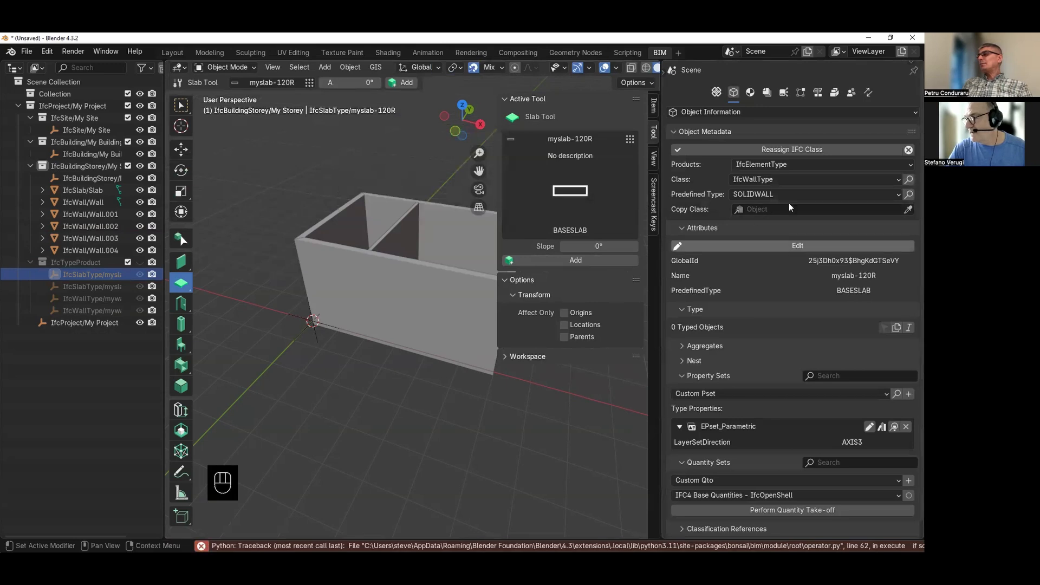
key(ctrl+z)
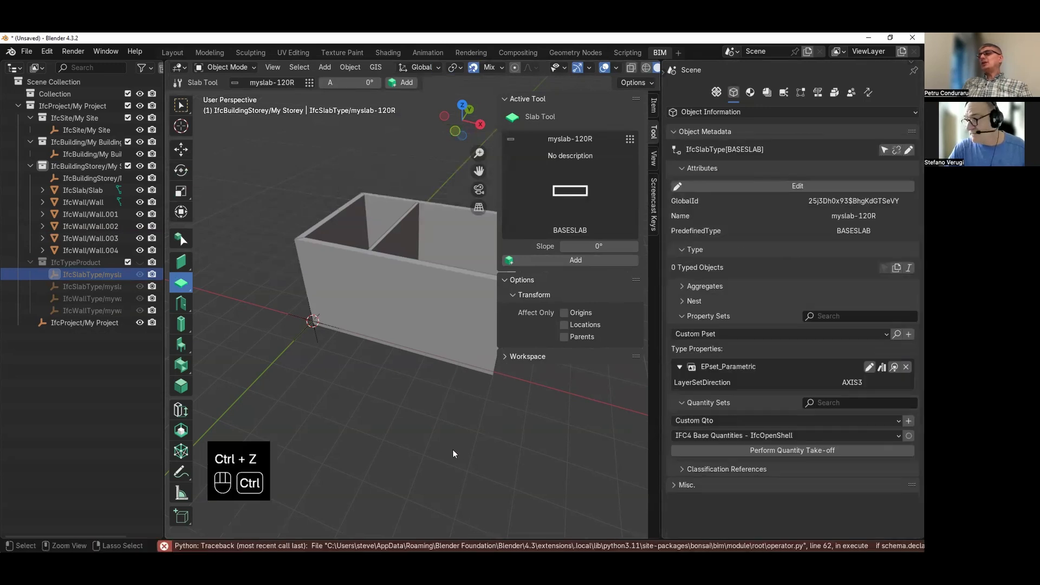
- Set the predefined type of myslab-120R to ROOF, keep it as the active slab type, and hide the viewport sidebar
click(775, 187)
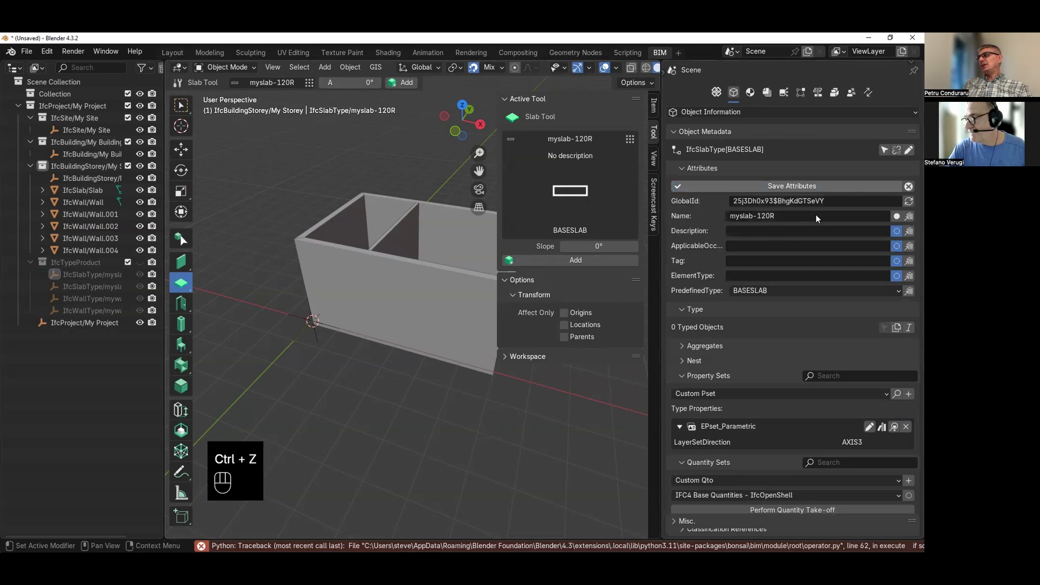
click(790, 290)
click(789, 317)
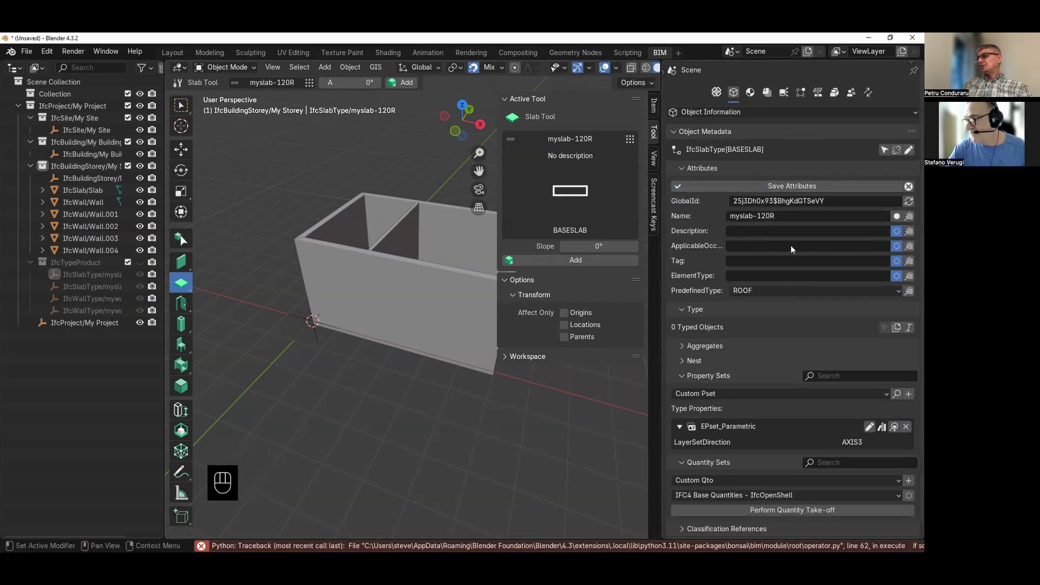
click(776, 185)
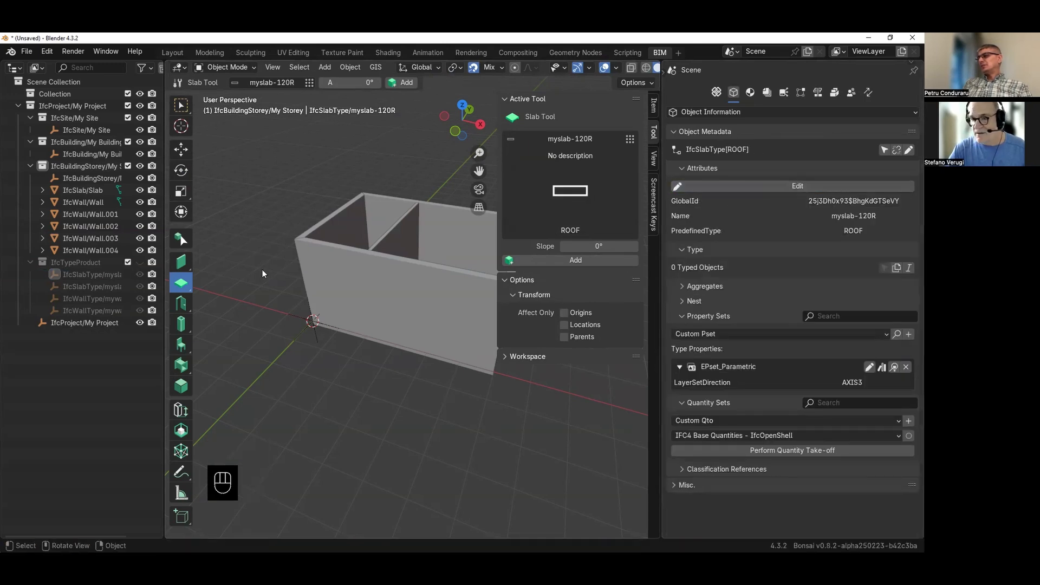
click(310, 84)
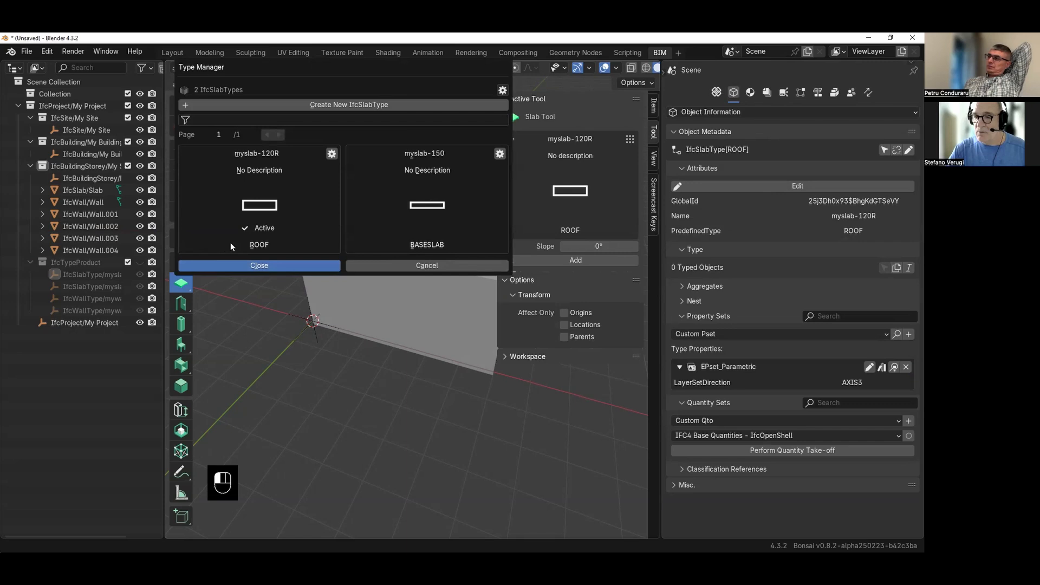
click(255, 265)
key(n)
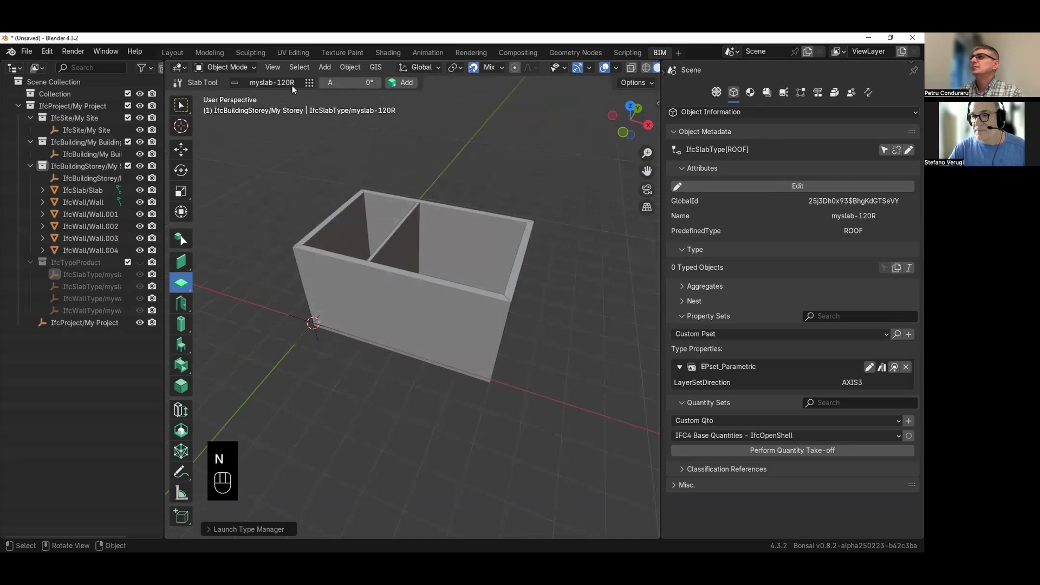
- Try to draw a 6 by 4 m myslab-120R slab through the outer corners of the perimeter walls, and undo it
click(402, 83)
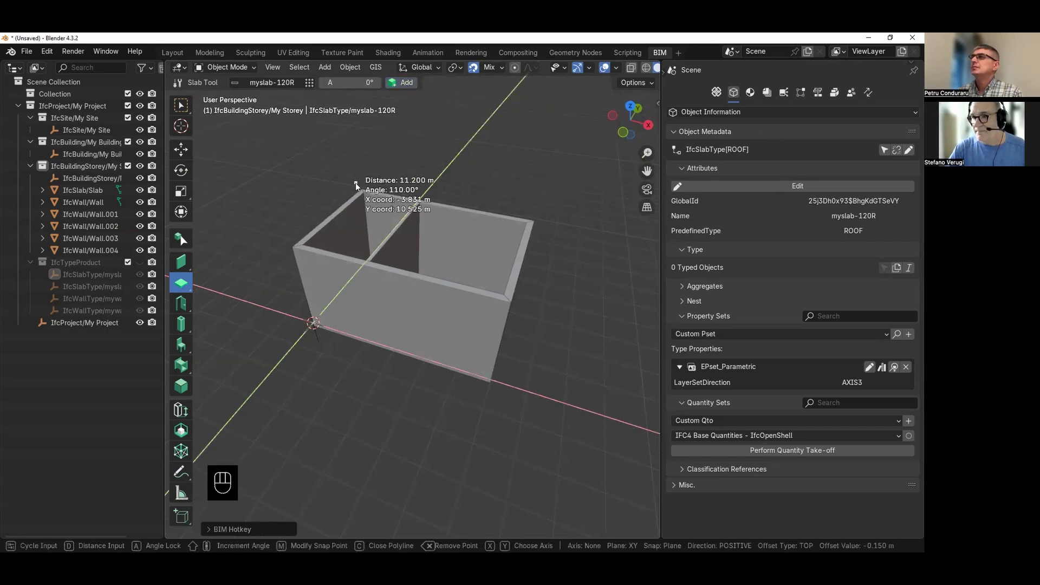
click(363, 191)
click(535, 218)
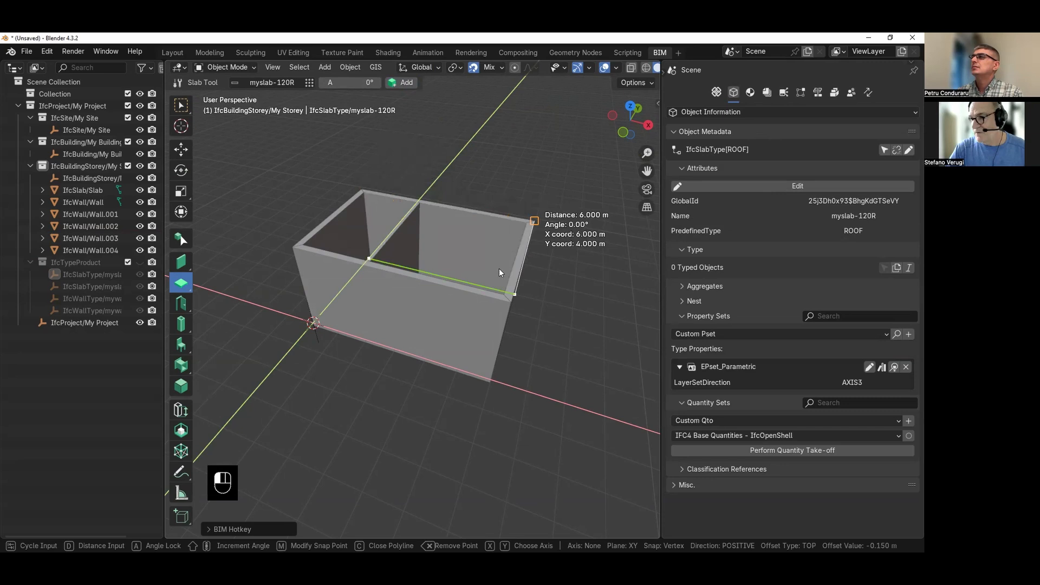
click(510, 298)
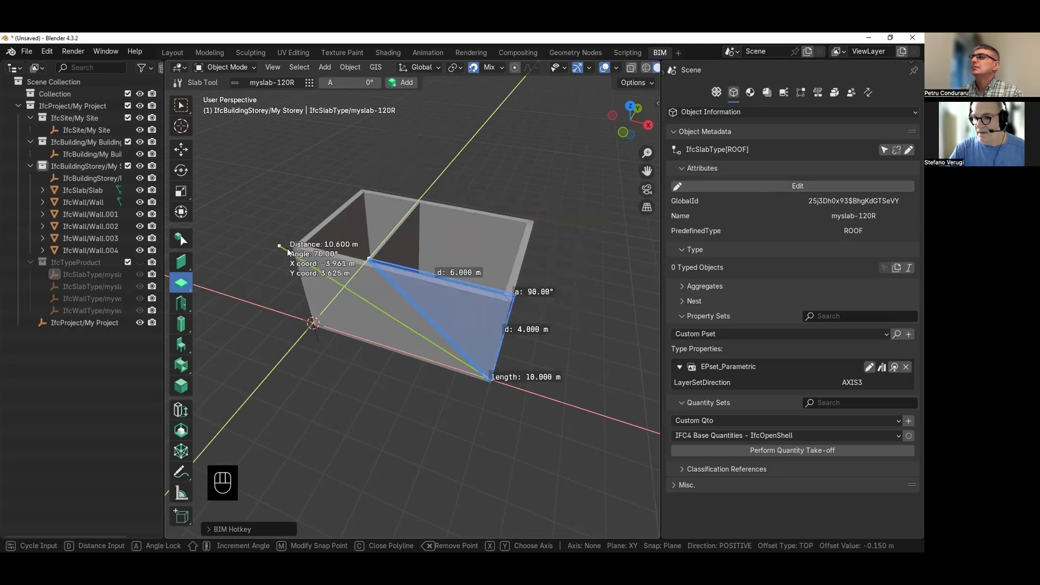
click(293, 247)
right_click(293, 247)
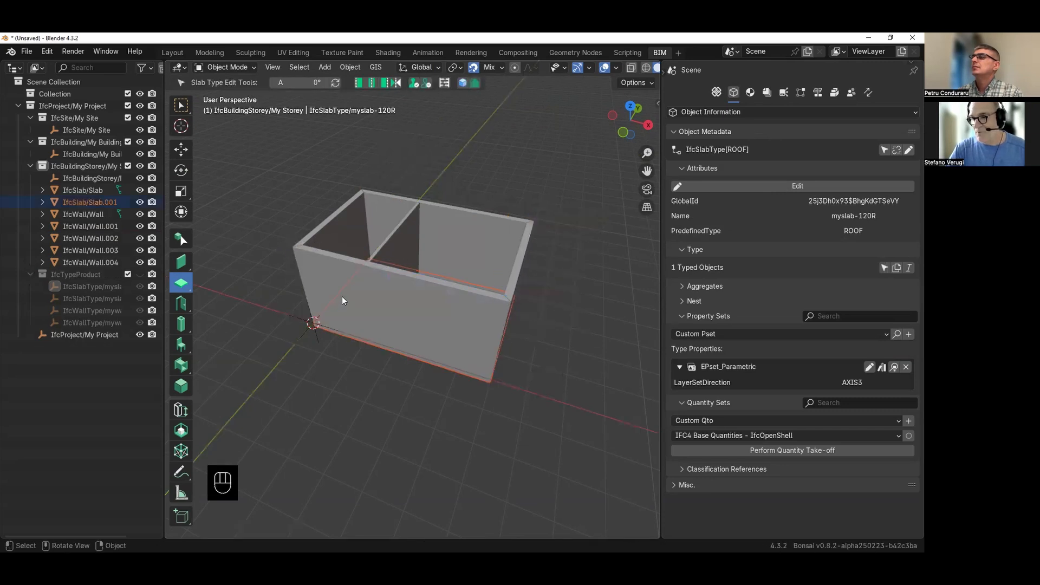
middle_drag(343, 300, 389, 302)
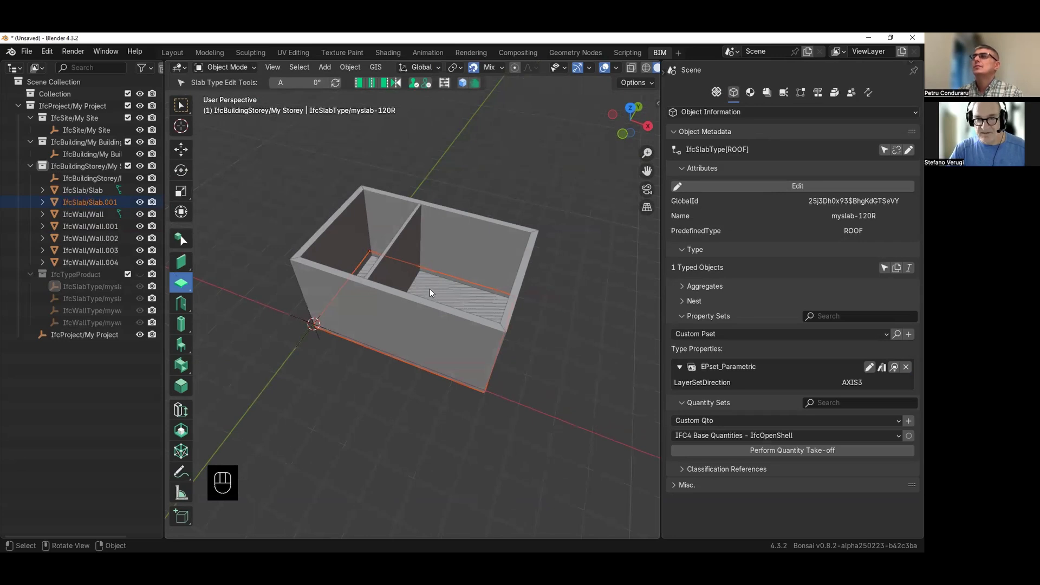
key(ctrl)
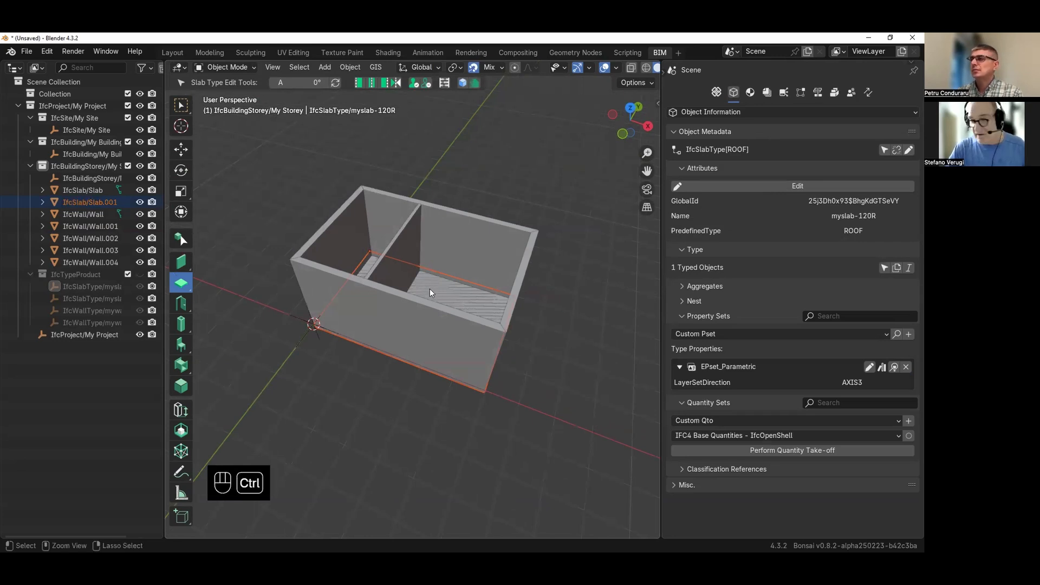
key(ctrl+z)
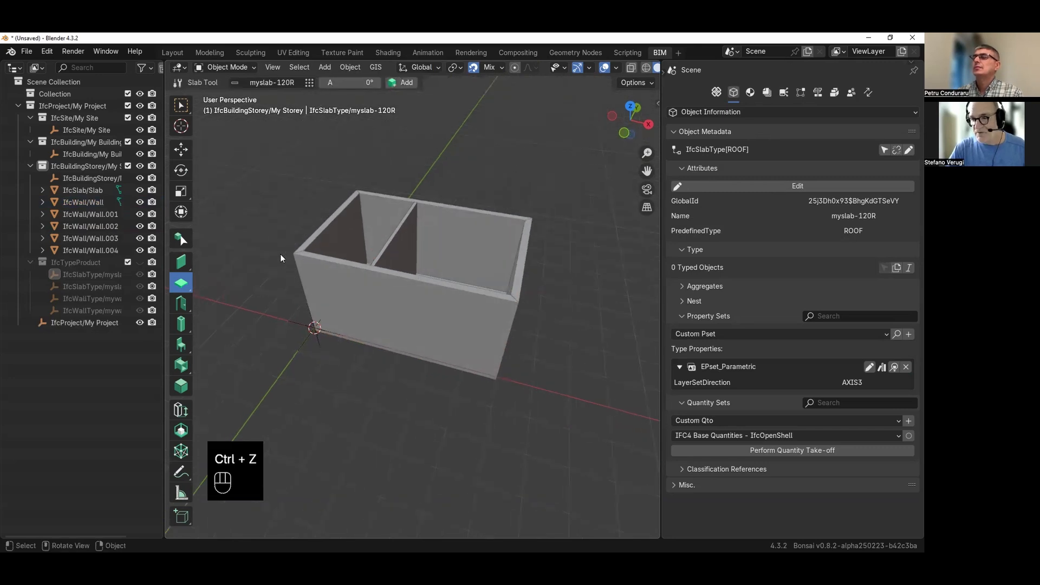
- Snap the 3D cursor to the upper outer corner of the front wall above the origin and check the cursor's coordinates
shift+right_drag(281, 254, 285, 253)
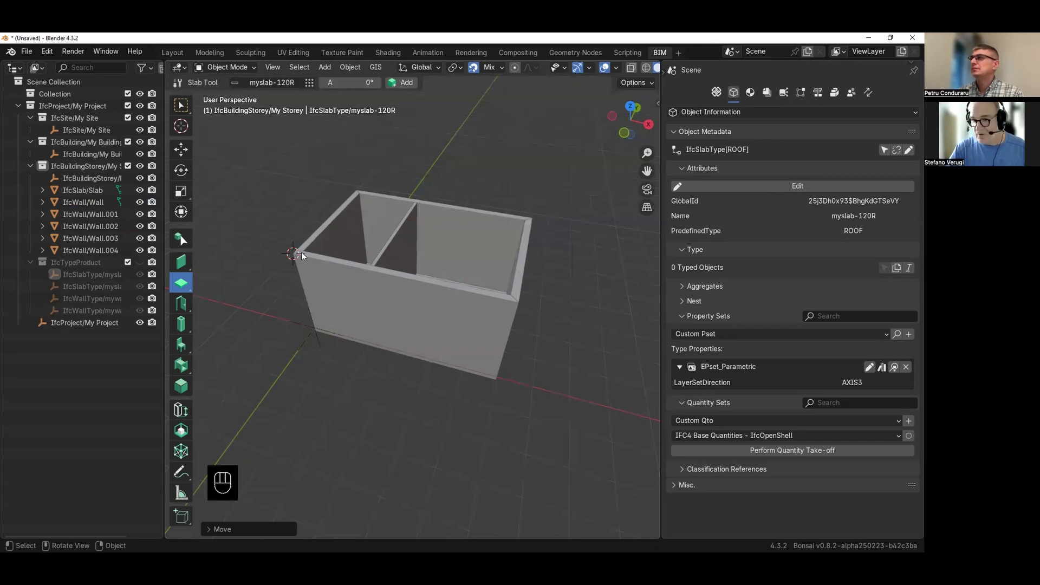
click(344, 307)
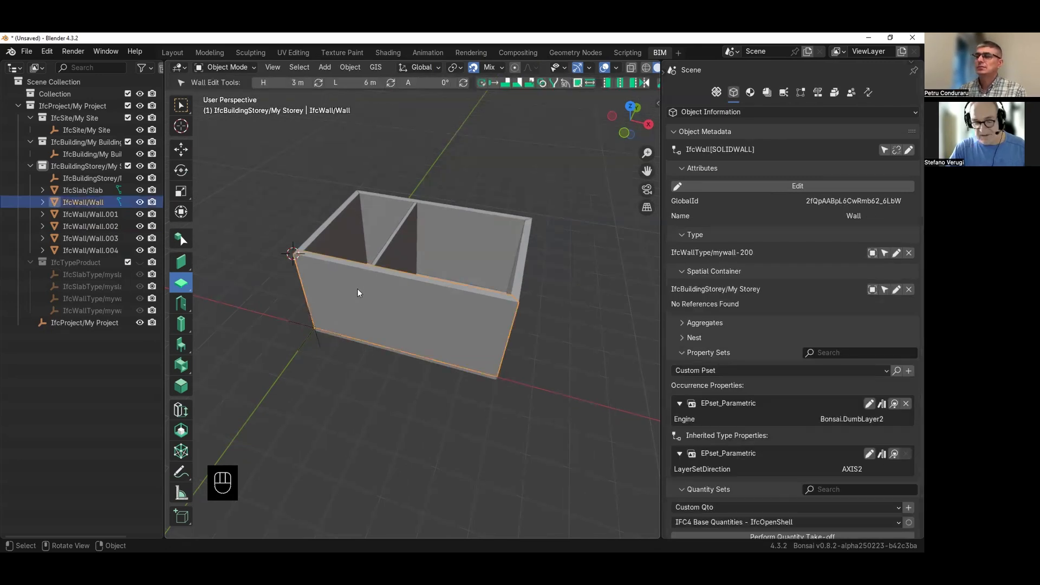
key(n)
key(n)
key(n)
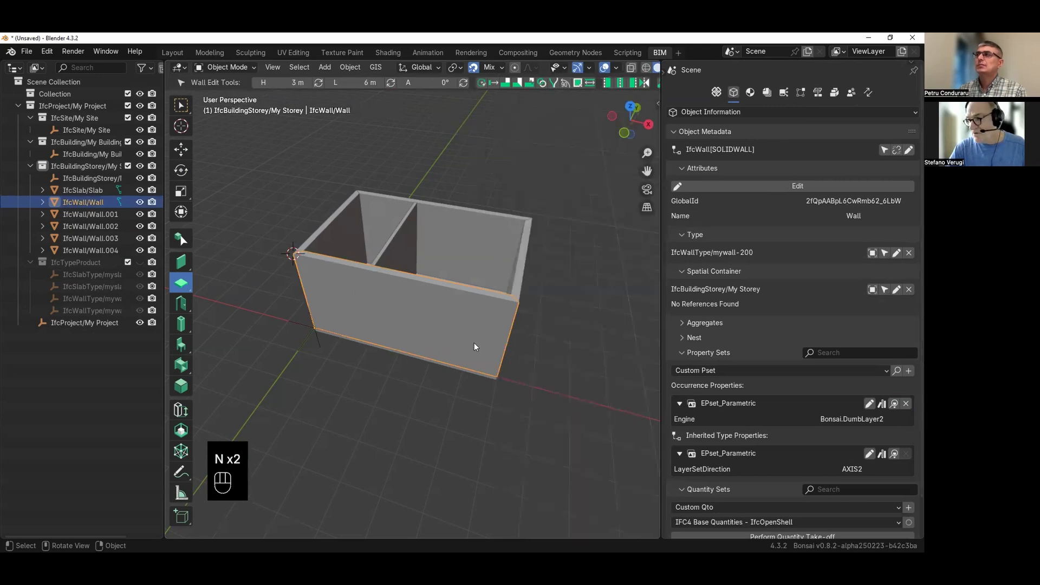
click(654, 106)
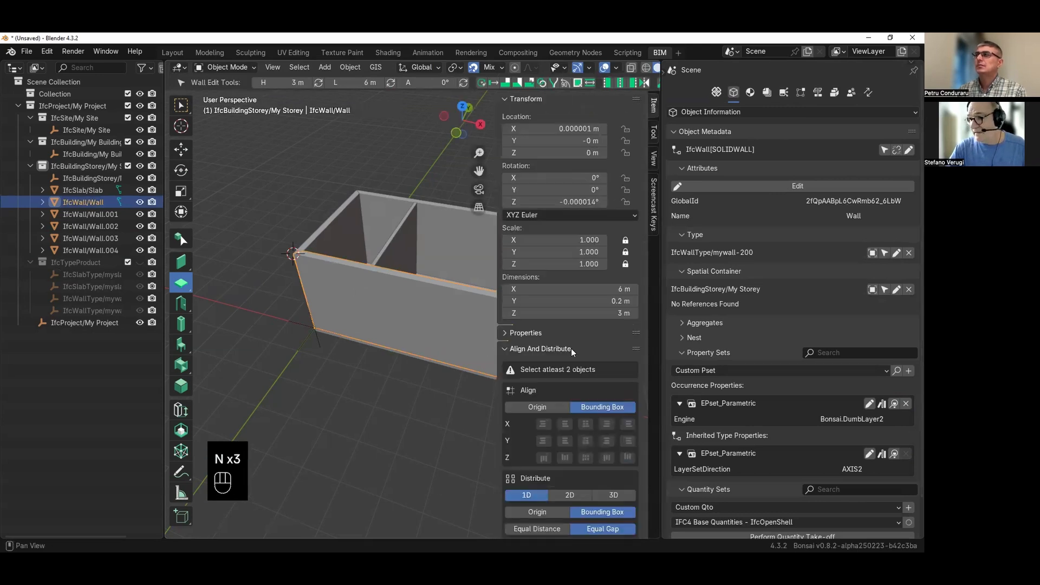
click(392, 395)
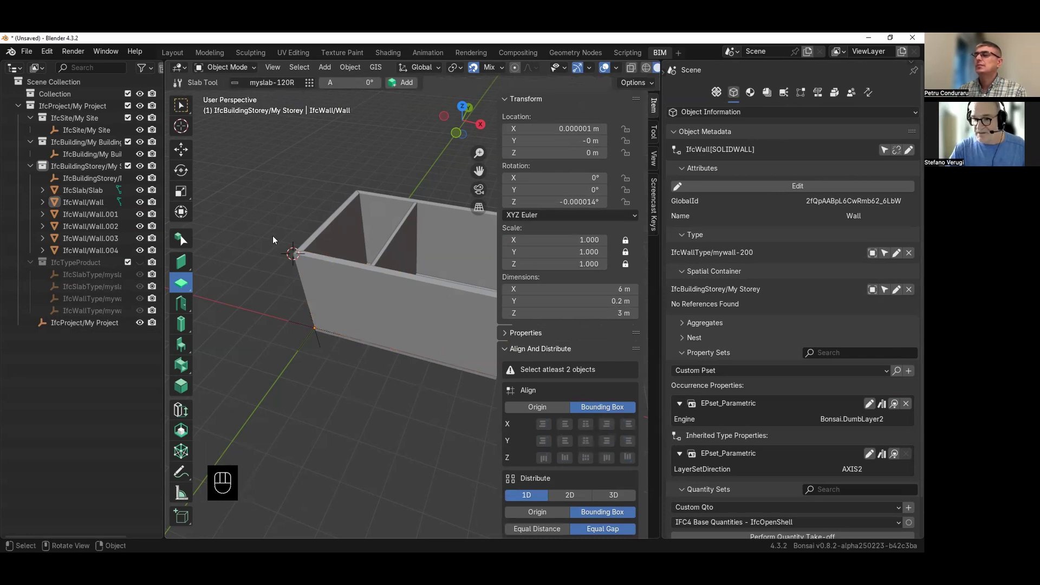
shift+right_drag(275, 236, 293, 254)
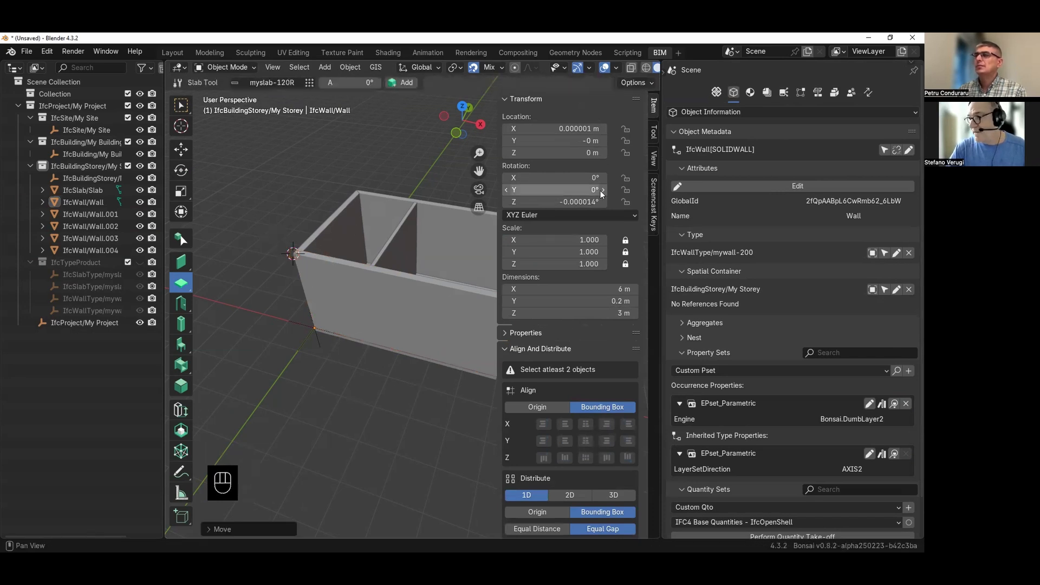
click(655, 160)
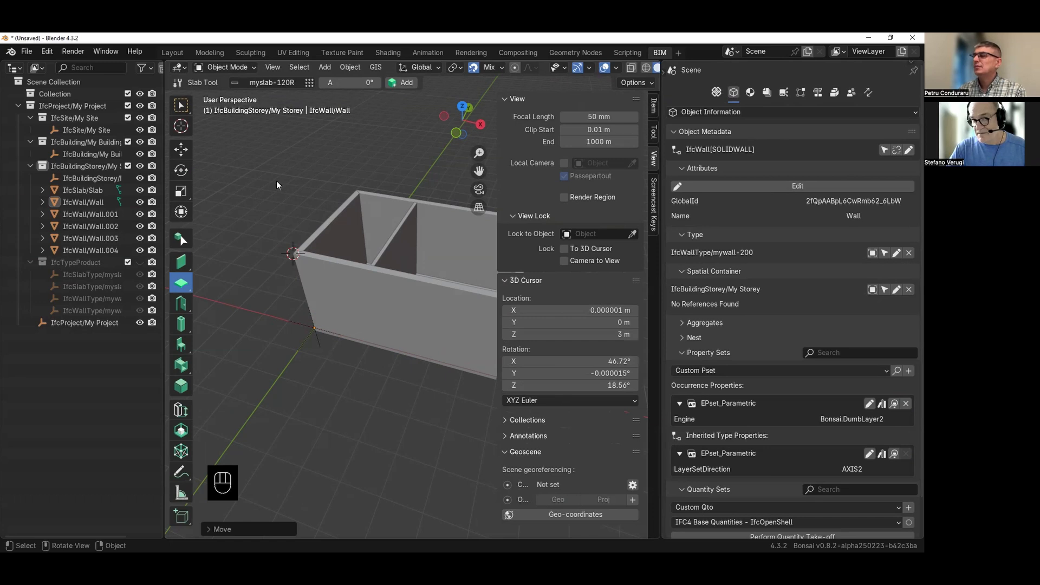
key(n)
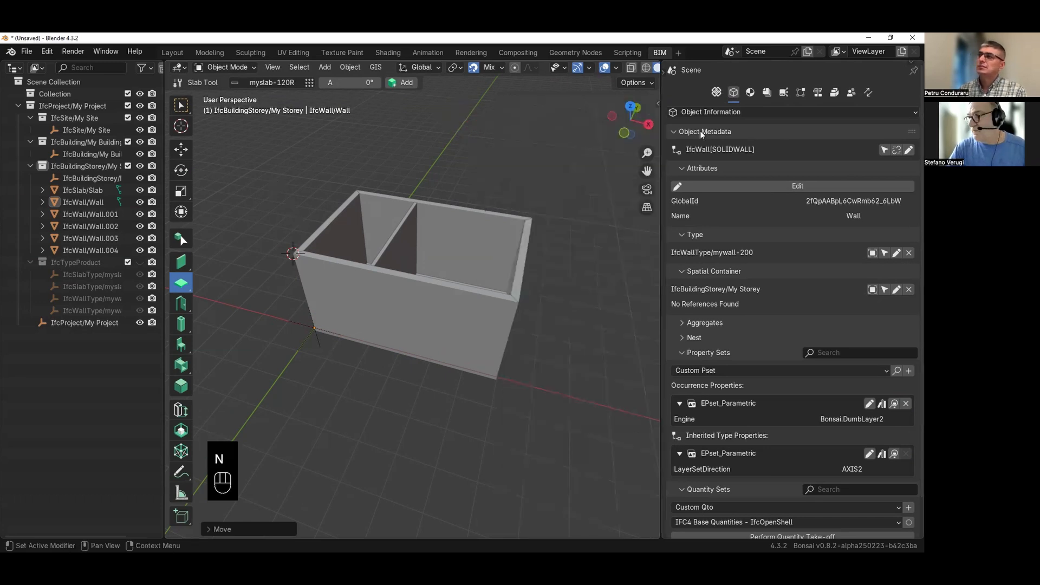
- Add an IfcBuildingStorey named RL under My Building in the spatial decomposition
click(715, 92)
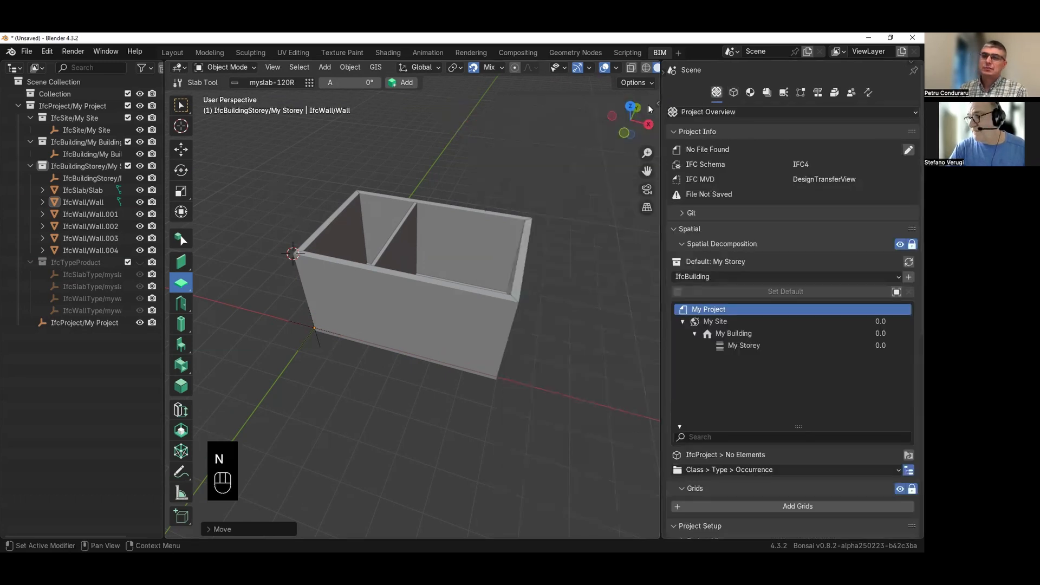
click(735, 333)
click(729, 278)
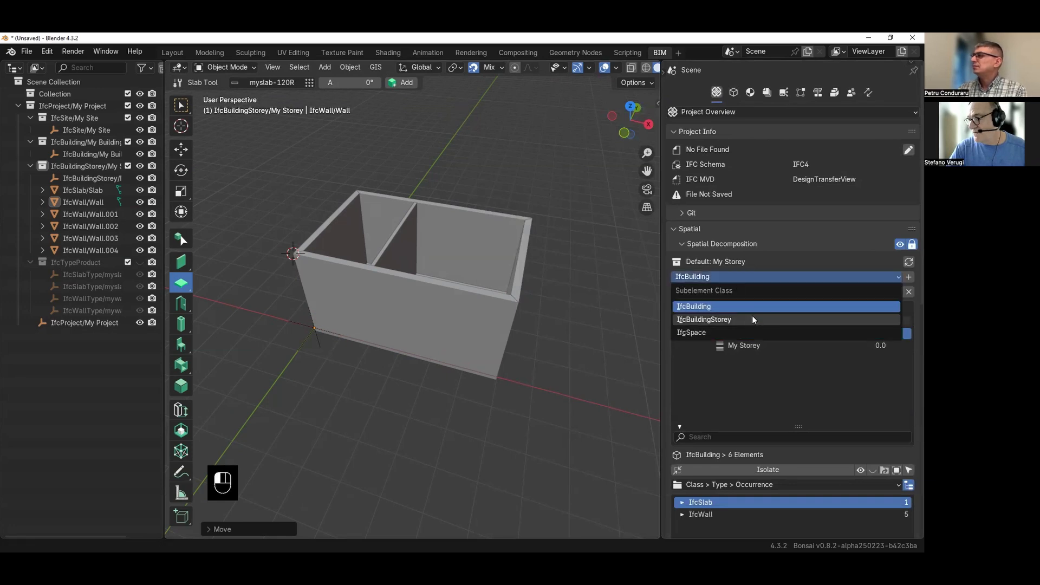
click(752, 316)
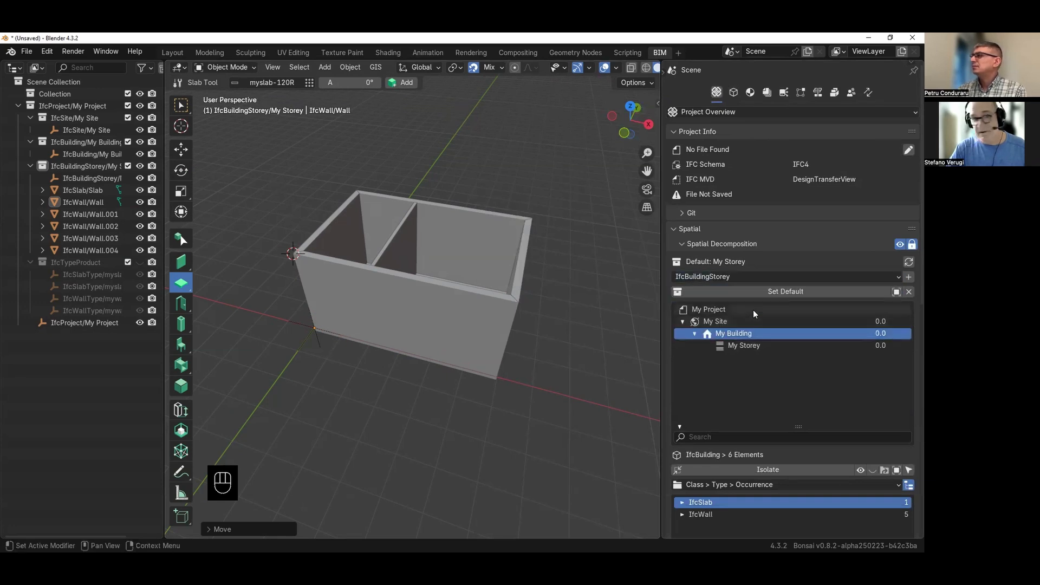
click(909, 277)
click(862, 285)
text(RL)
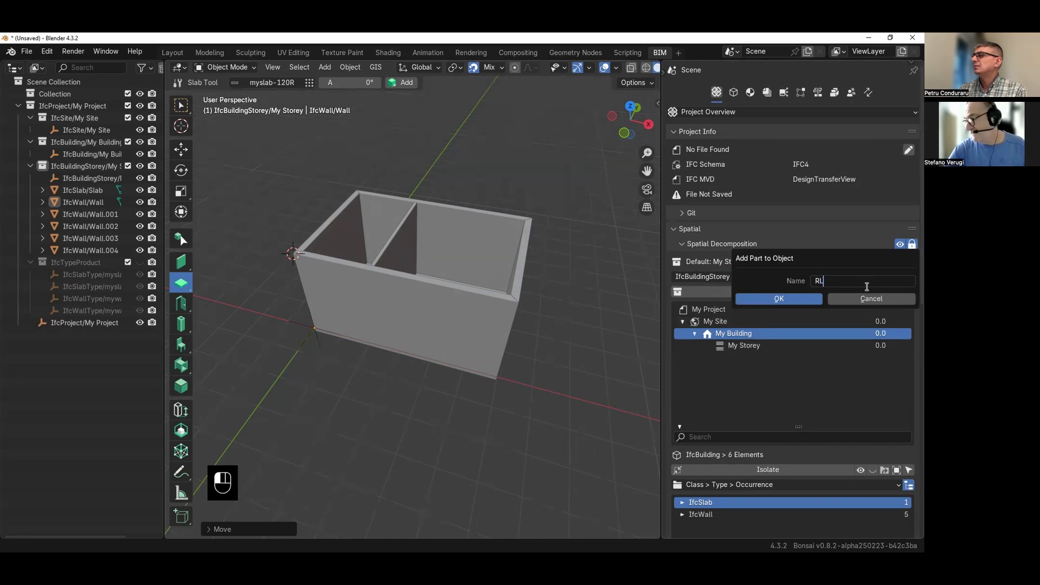
key(Return)
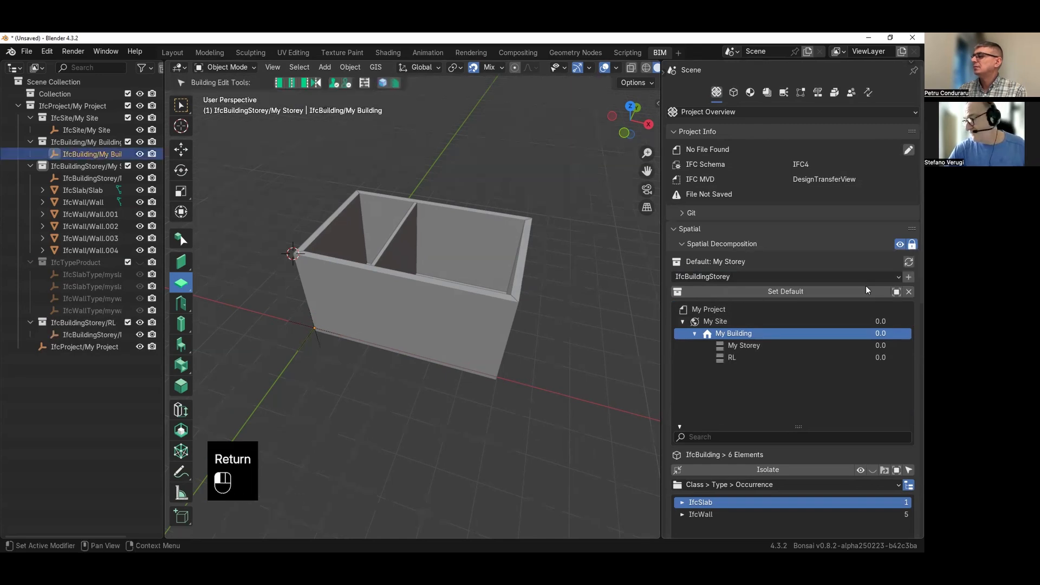
- Set the elevation of storey RL to 3 m and make RL the default container
click(876, 357)
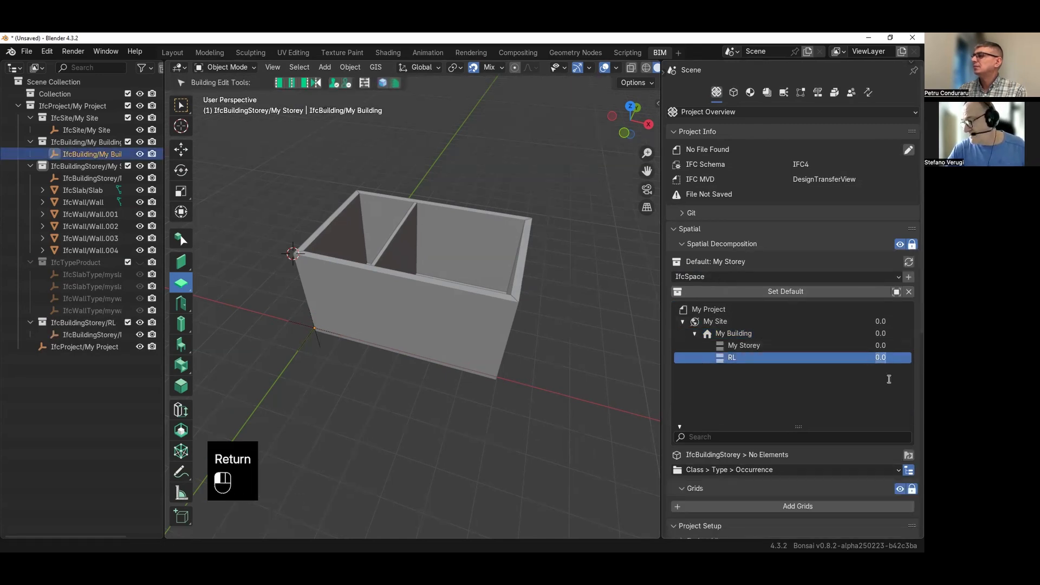
click(892, 360)
text(3)
click(893, 365)
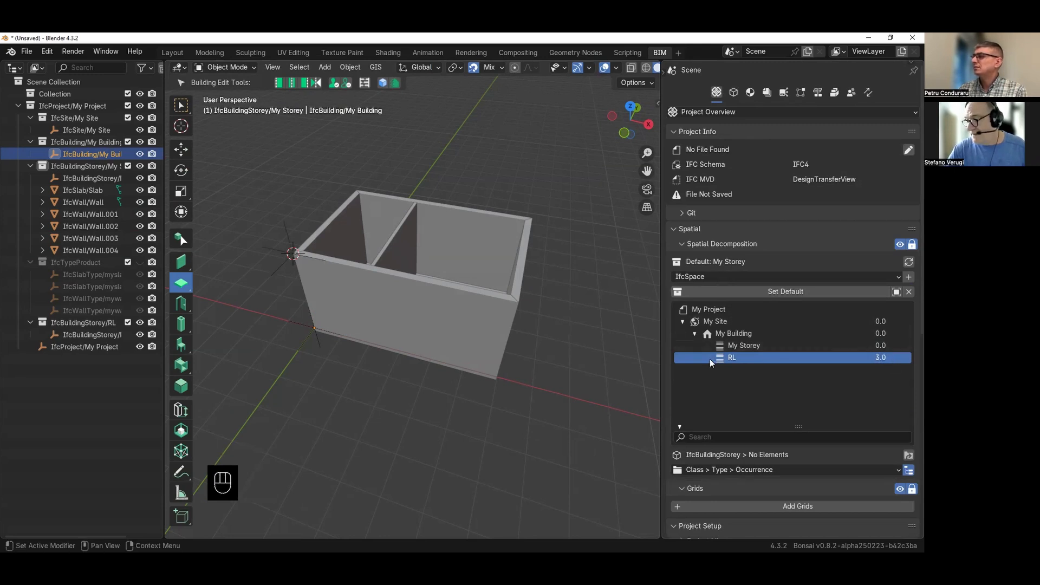
click(742, 294)
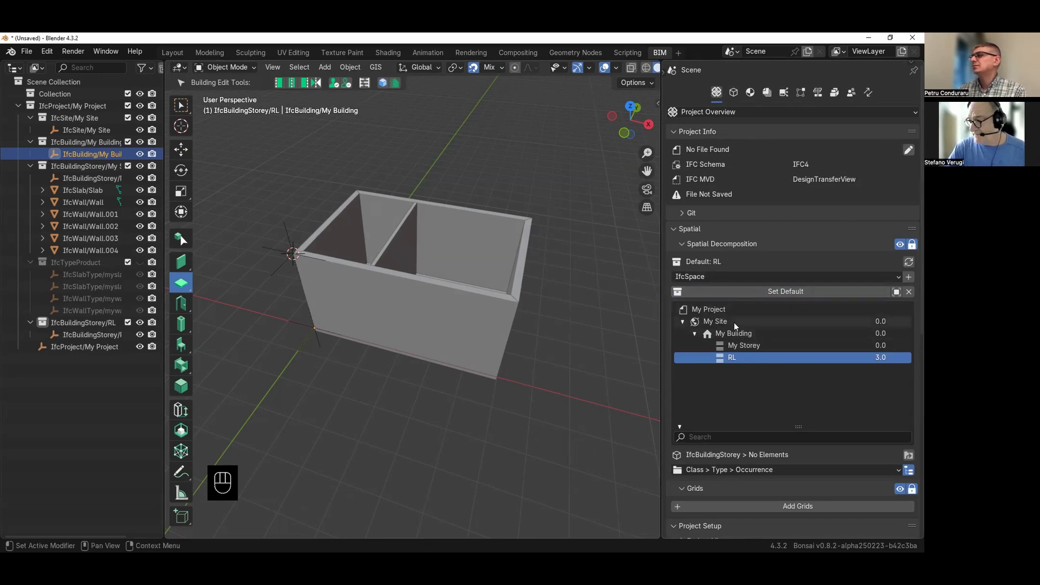
click(540, 320)
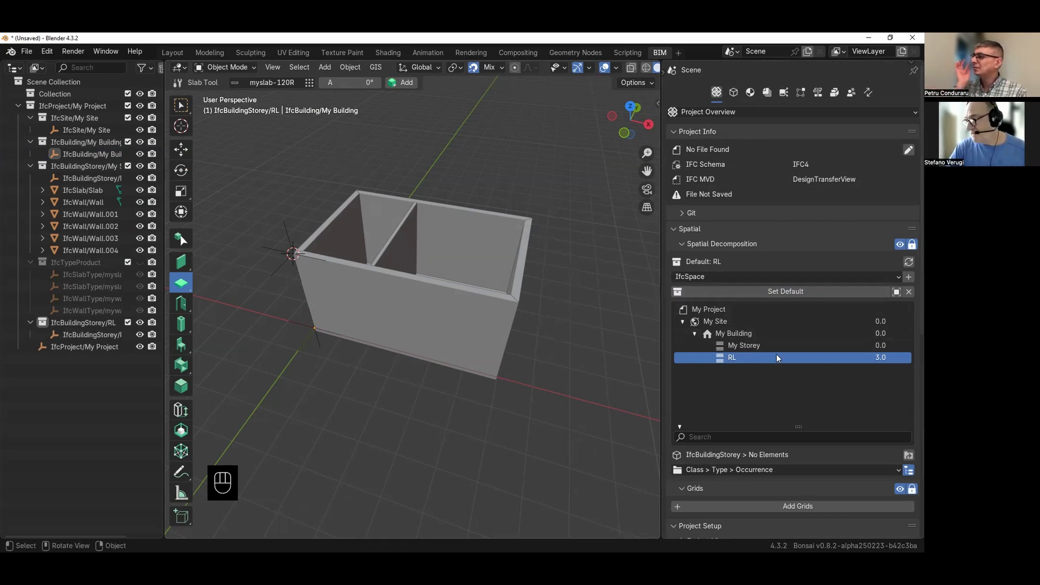
- Set the elevation of storey RL to 3.12 m and set RL as the default container again
double_click(849, 360)
double_click(854, 360)
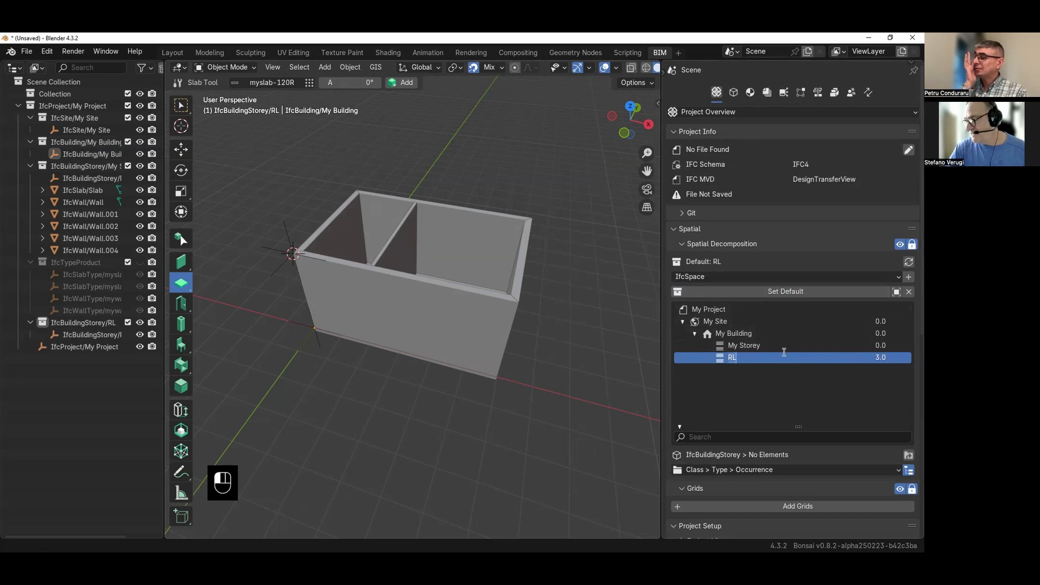
click(877, 357)
double_click(877, 358)
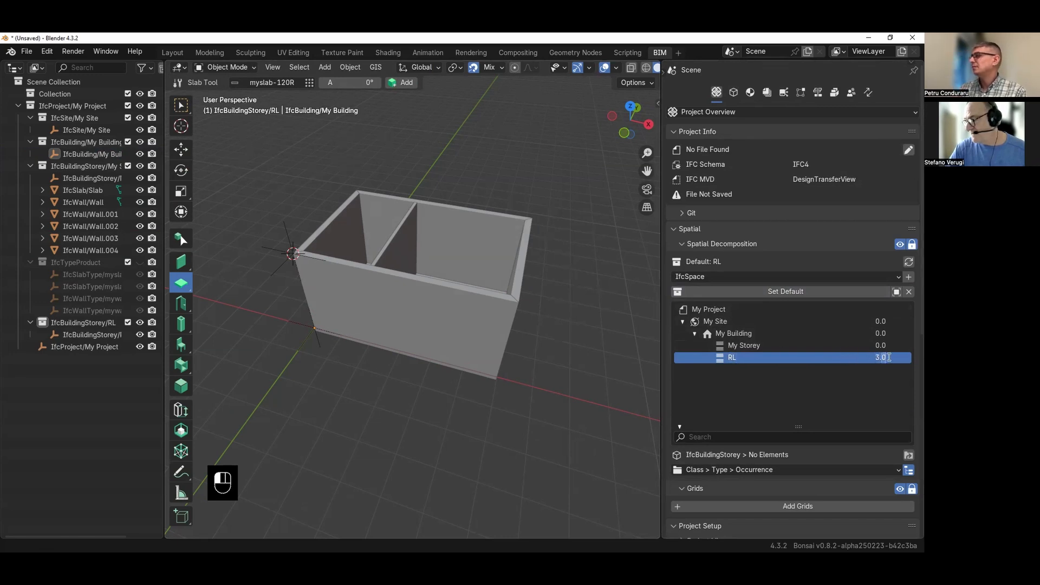
text(3.12)
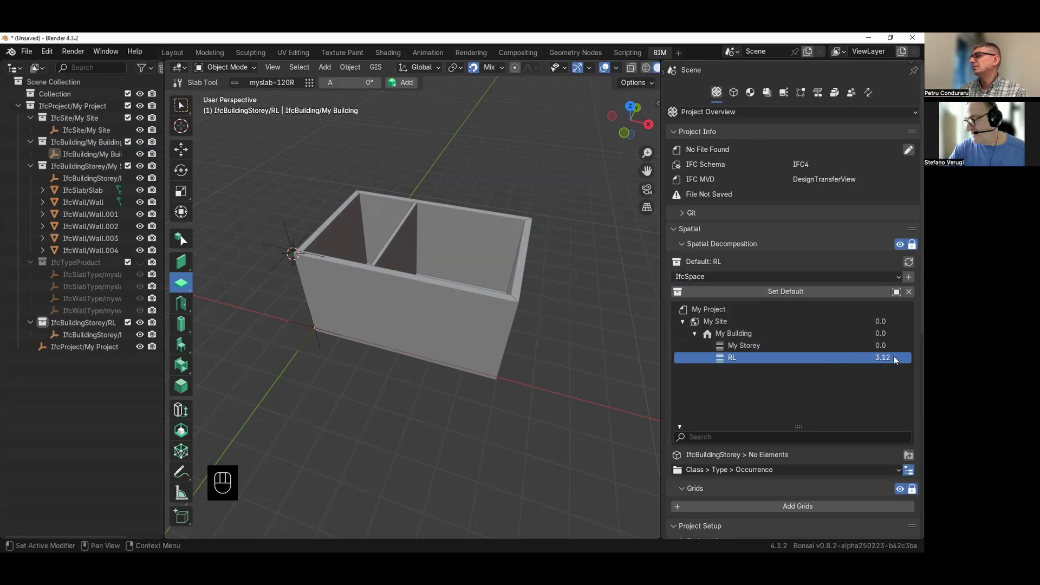
key(Return)
click(791, 293)
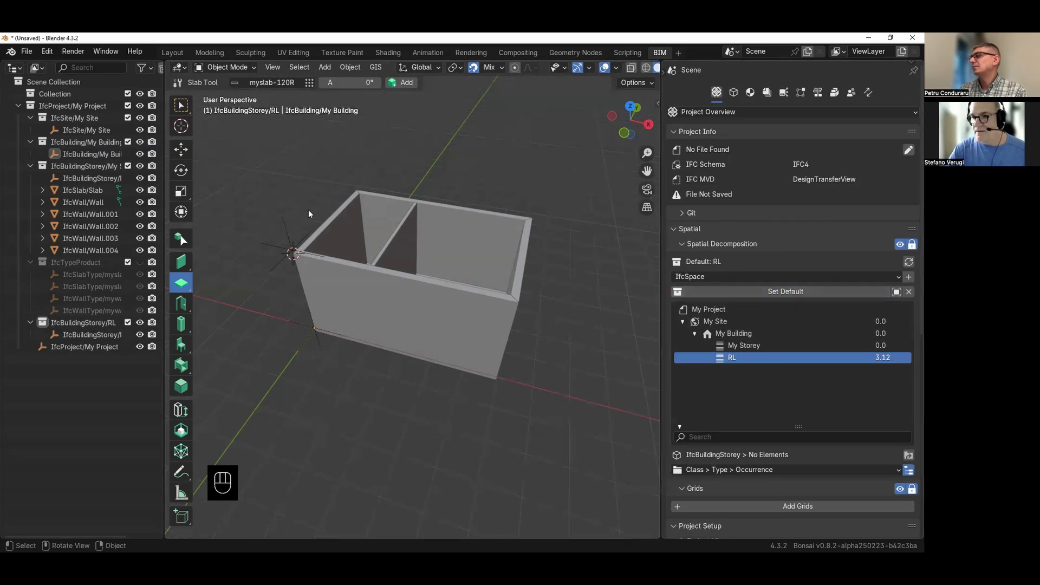
- Draw a 6 by 4 m myslab-120R slab on storey RL through the four upper outer corners of the perimeter walls
click(399, 83)
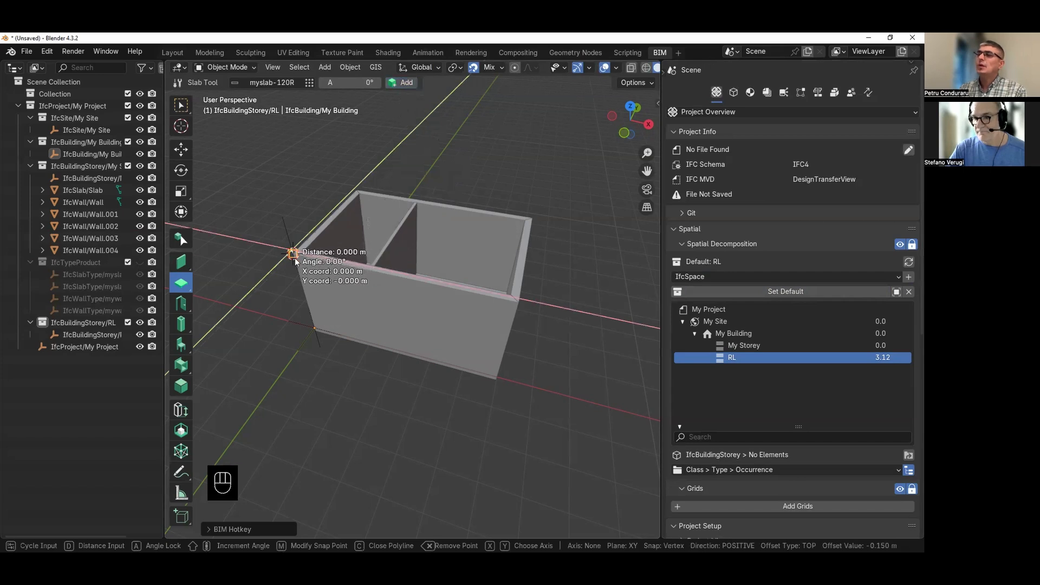
click(293, 253)
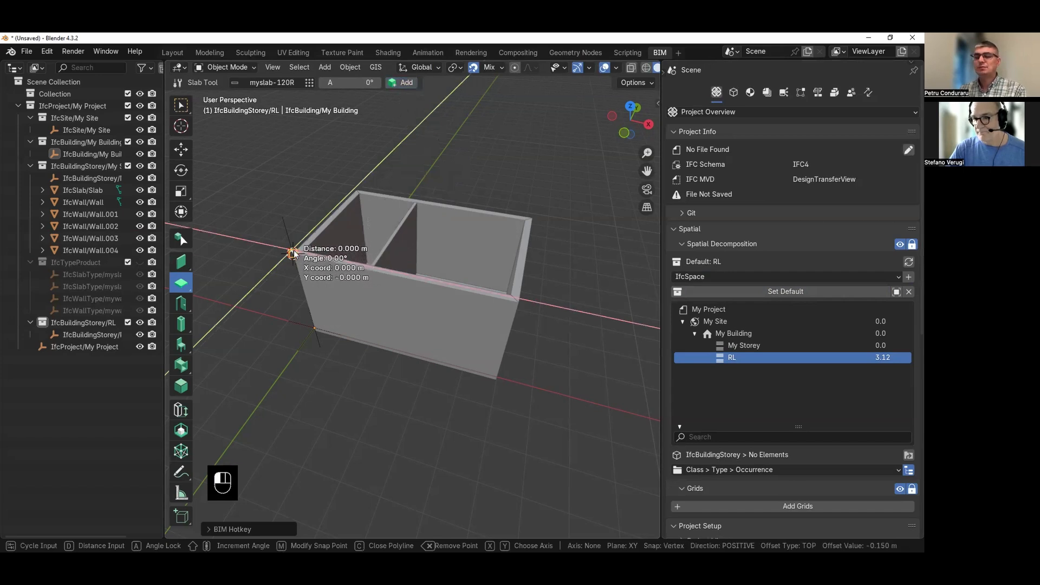
click(358, 191)
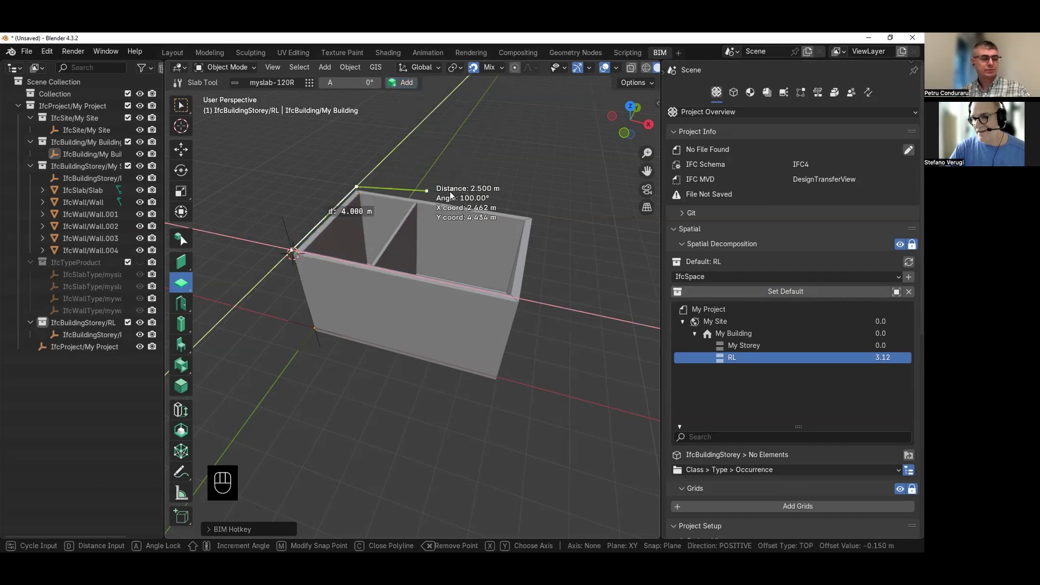
click(534, 213)
click(520, 302)
key(Return)
- Examine how the roof slab sits on the walls and check its location and dimensions
middle_drag(336, 279, 337, 317)
scroll(308, 238, up, 3)
click(302, 227)
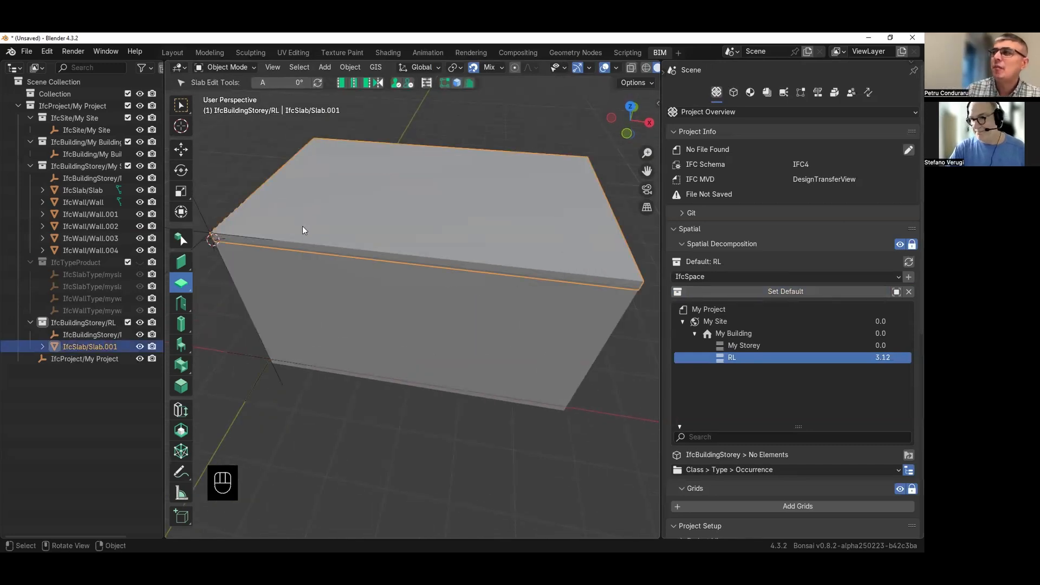
scroll(303, 226, down, 2)
click(304, 248)
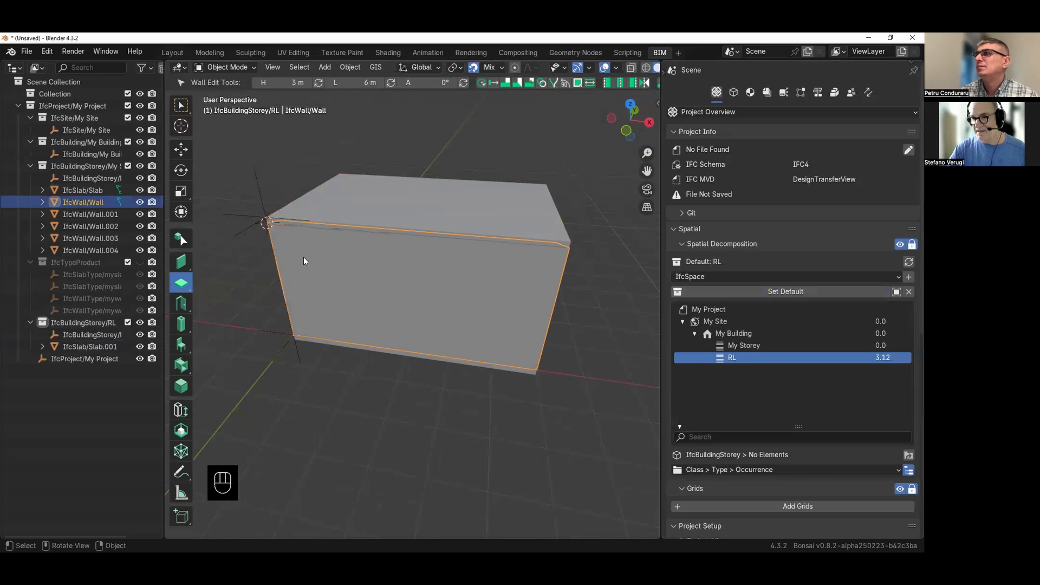
click(317, 212)
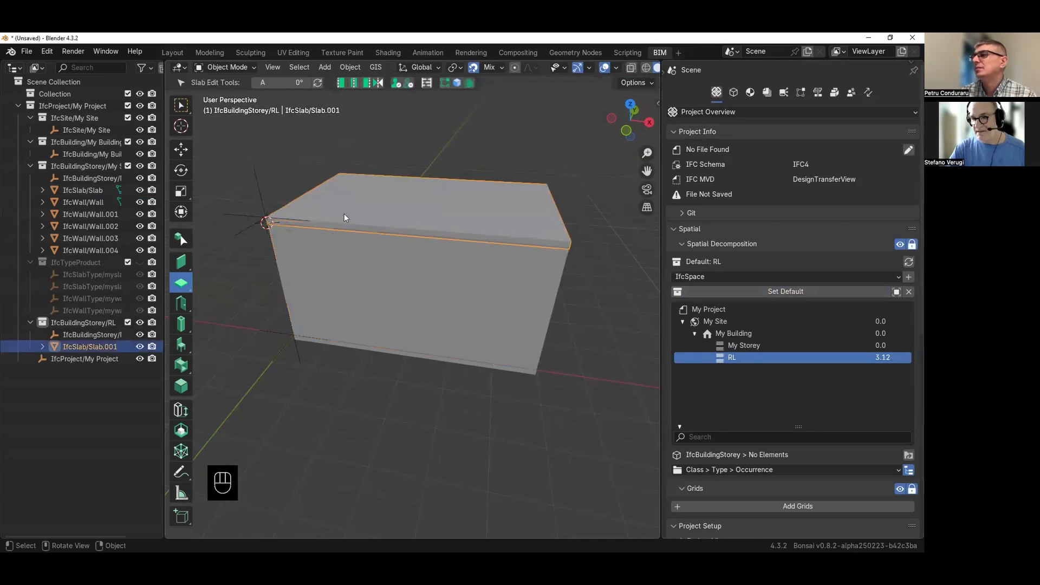
key(n)
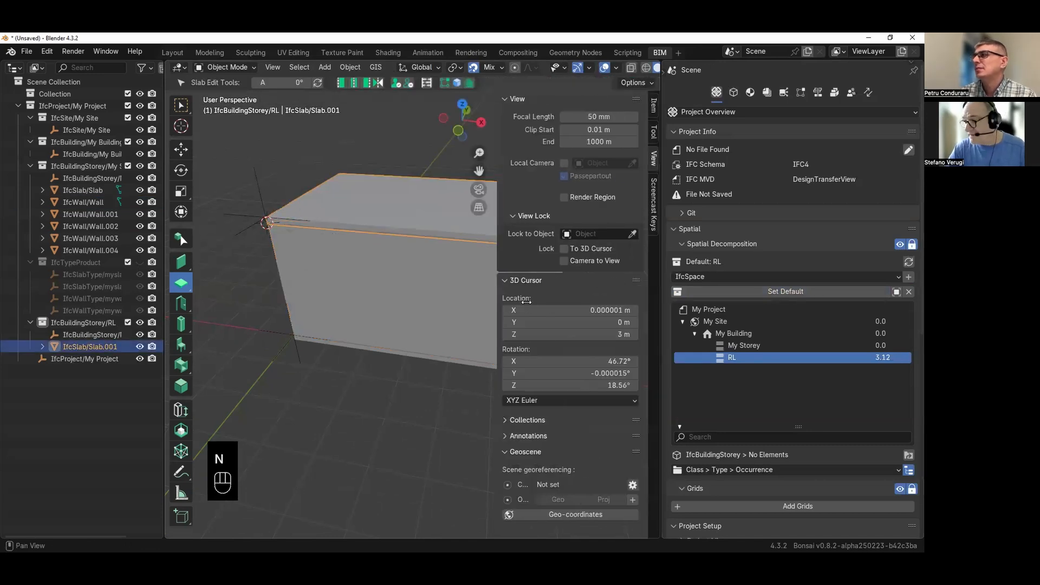
click(653, 106)
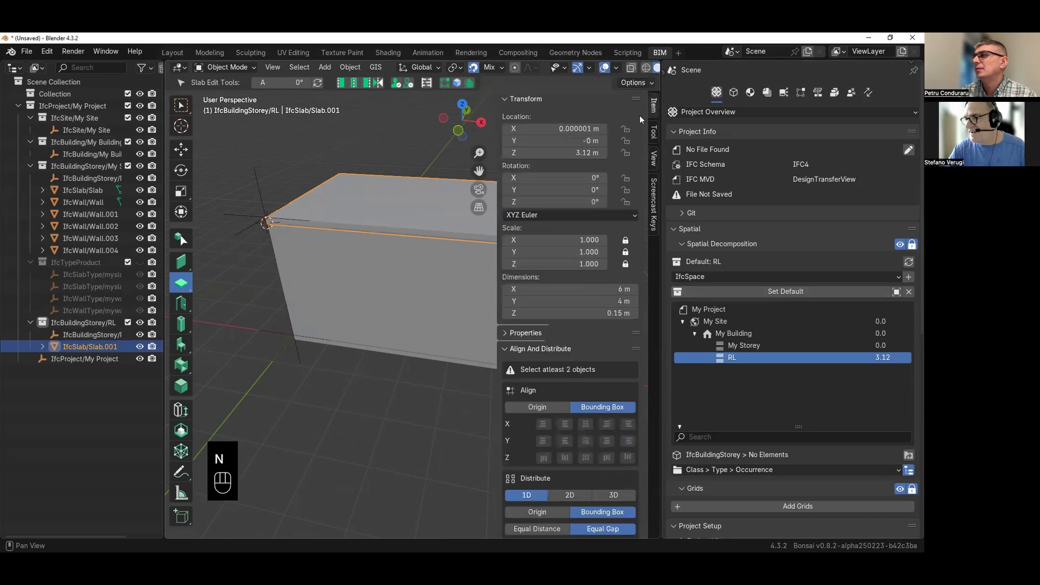
click(310, 413)
scroll(324, 319, down, 1)
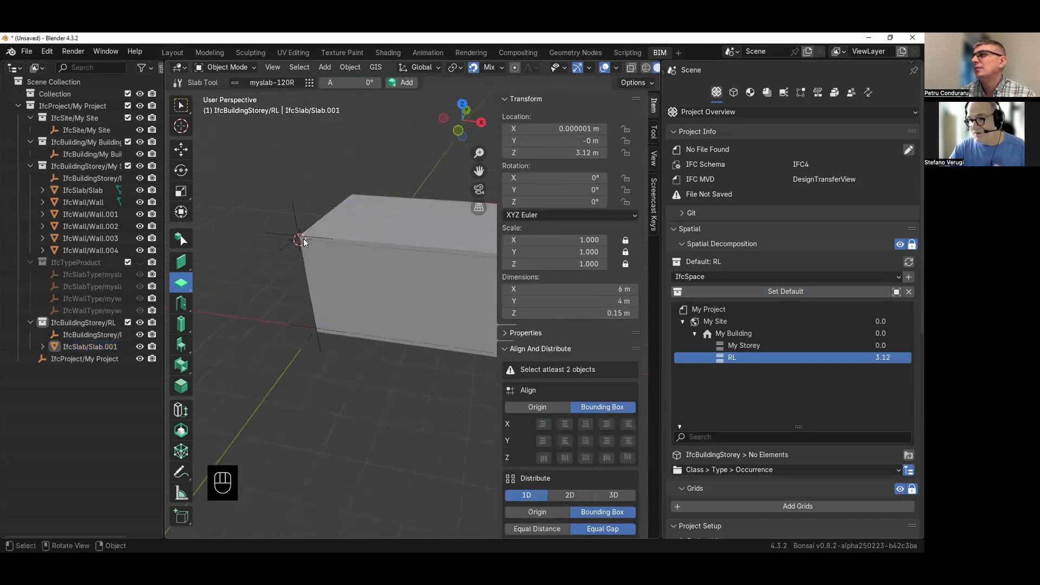
- Set the elevation of storey RL to 3.15 m
click(298, 231)
double_click(885, 357)
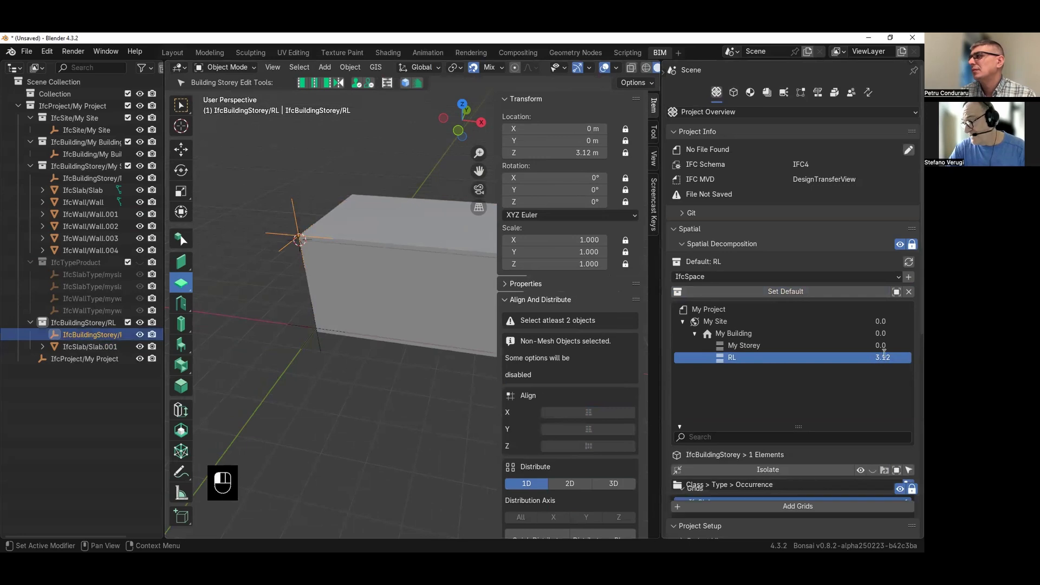
drag(886, 357, 892, 358)
text(5)
key(Return)
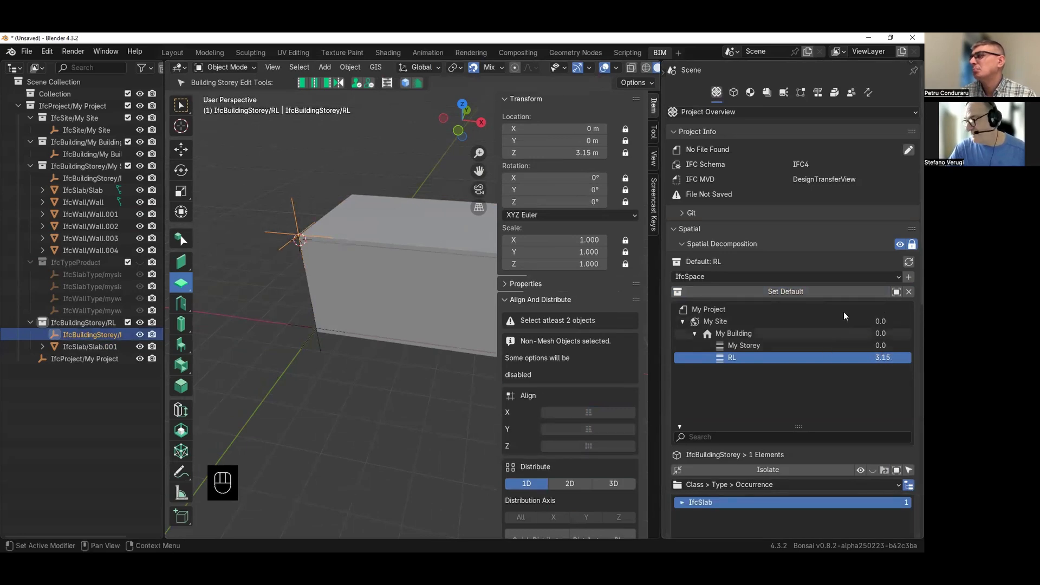
- Set the roof slab's Z location to 3.15 m and deselect the slab
click(336, 236)
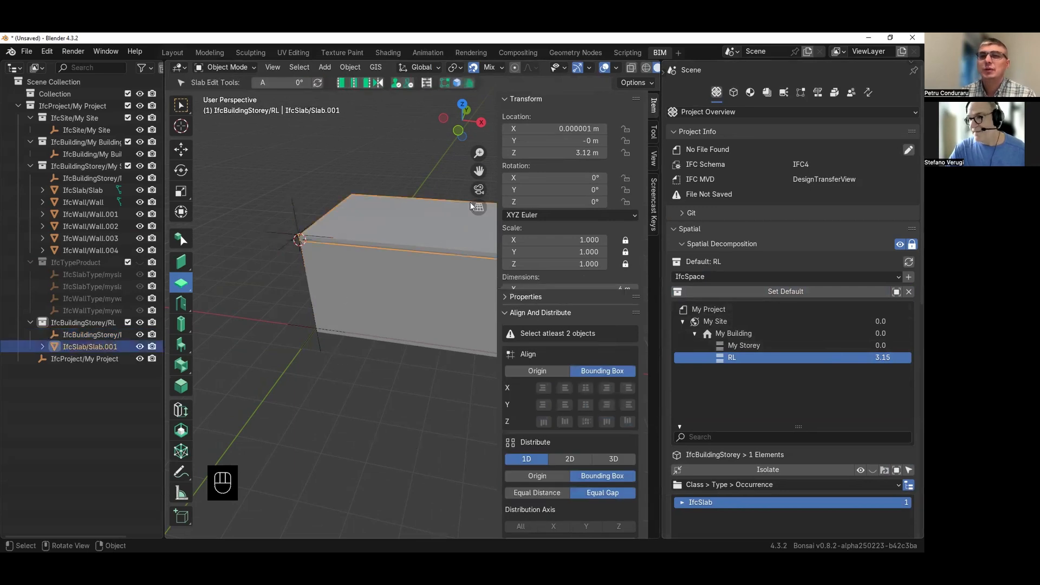
click(538, 153)
text(3.15)
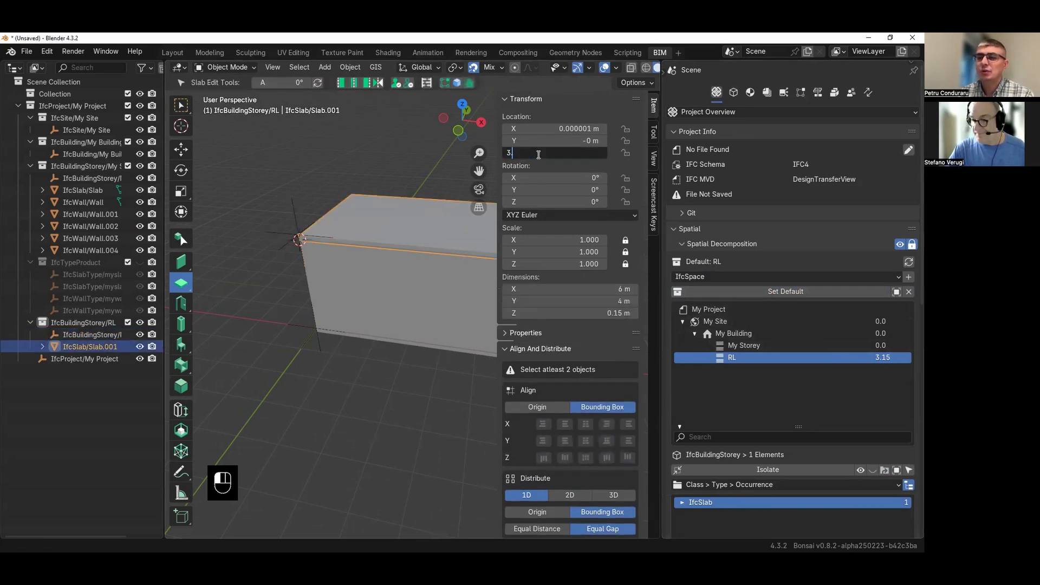
key(Return)
click(301, 245)
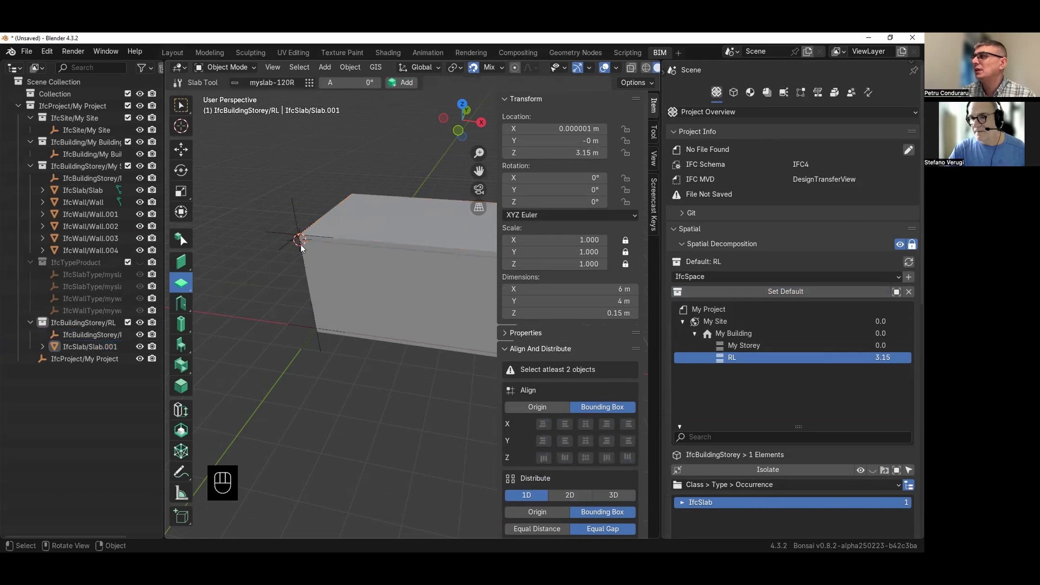
- Examine the enclosed building from several angles, selecting the base slab and the roof slab in turn
shift+middle_drag(321, 261, 319, 305)
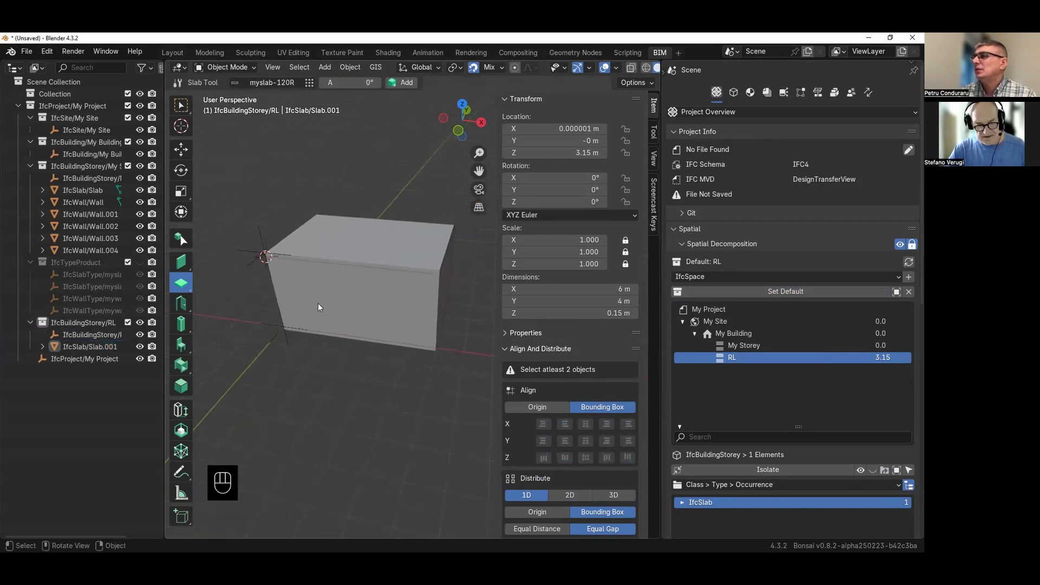
key(n)
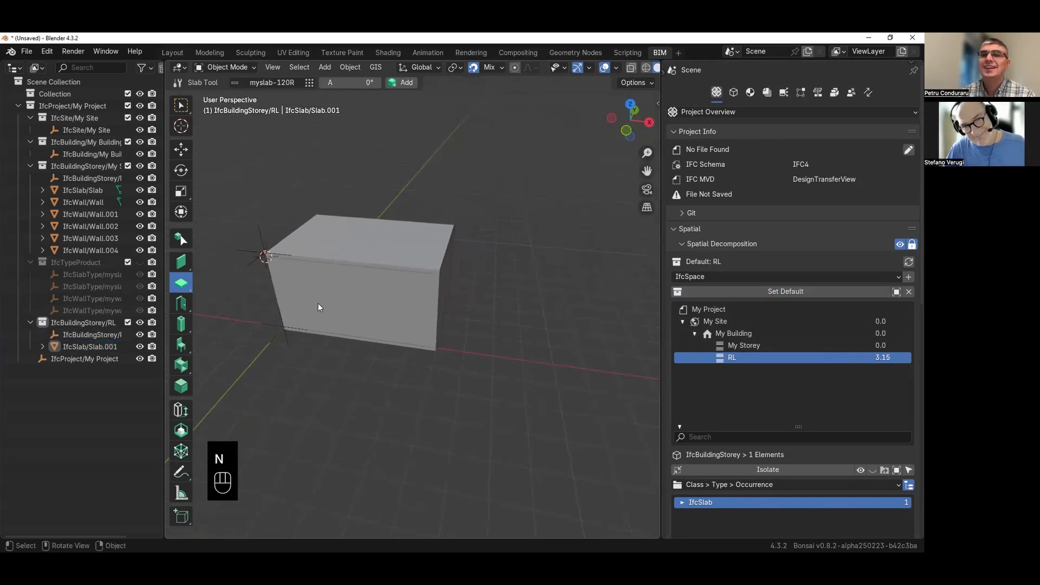
shift+middle_drag(312, 310, 378, 310)
scroll(391, 316, up, 2)
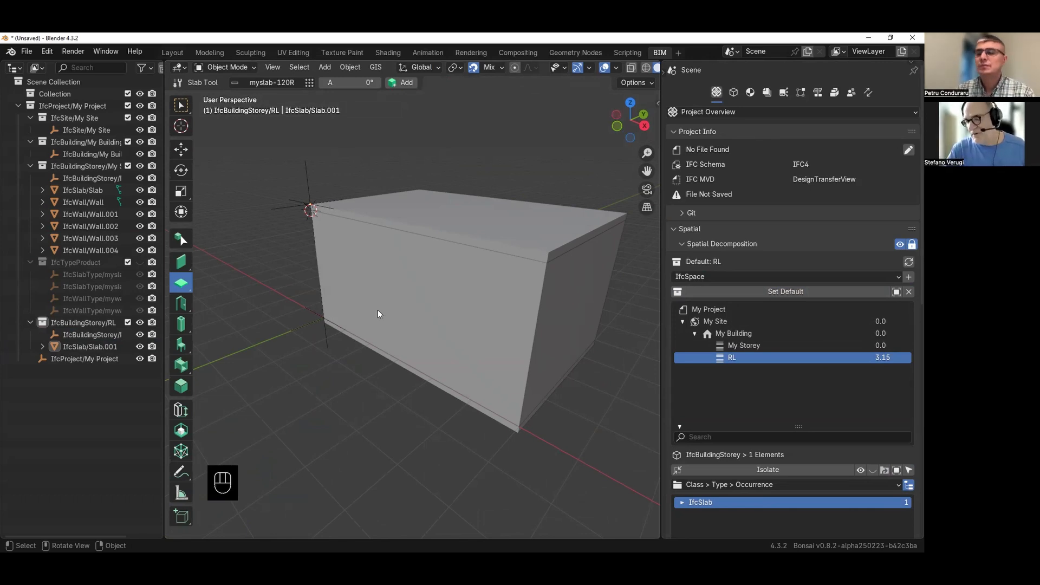
click(389, 358)
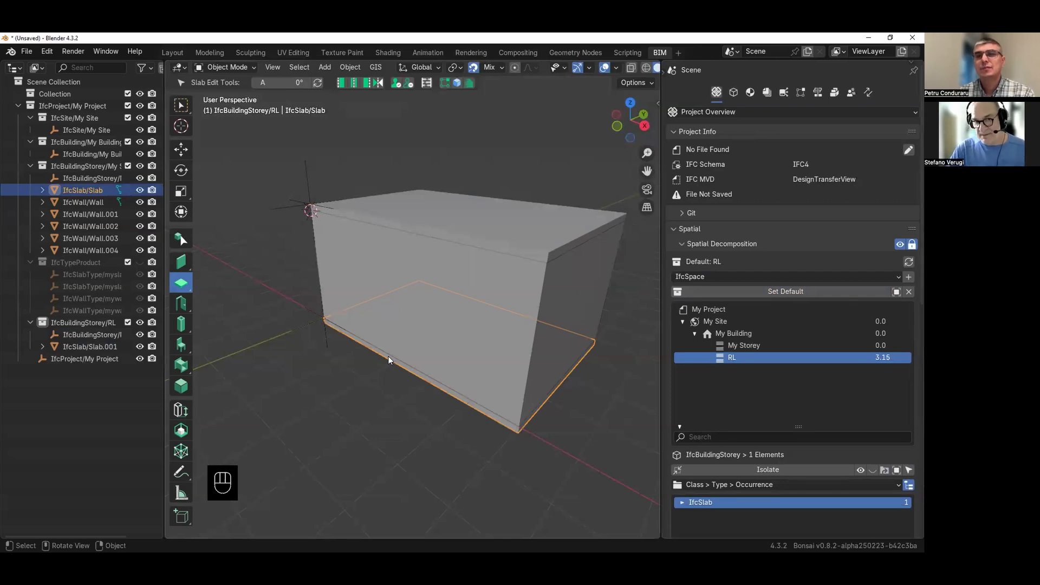
click(428, 224)
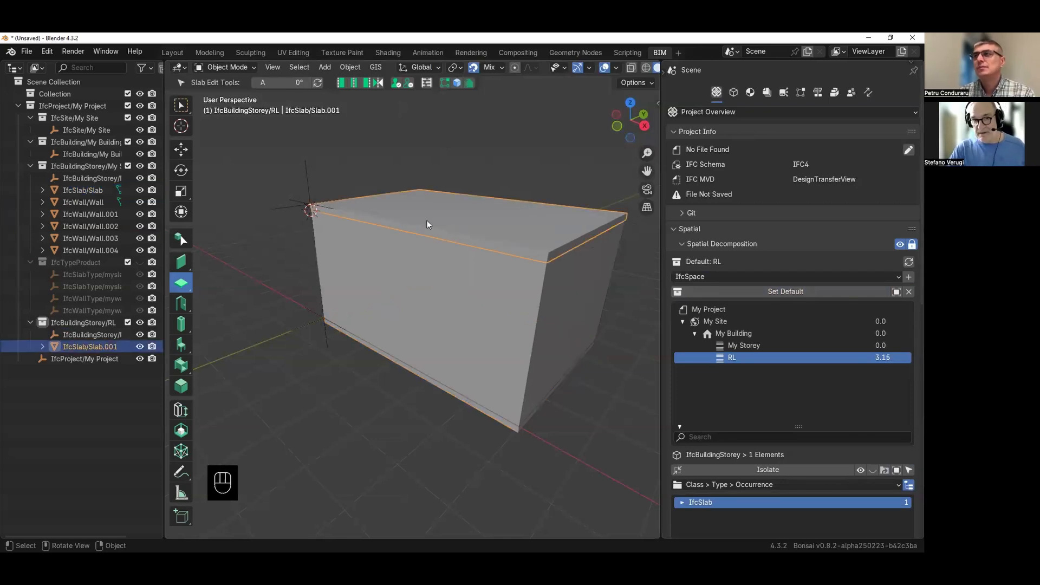
click(422, 376)
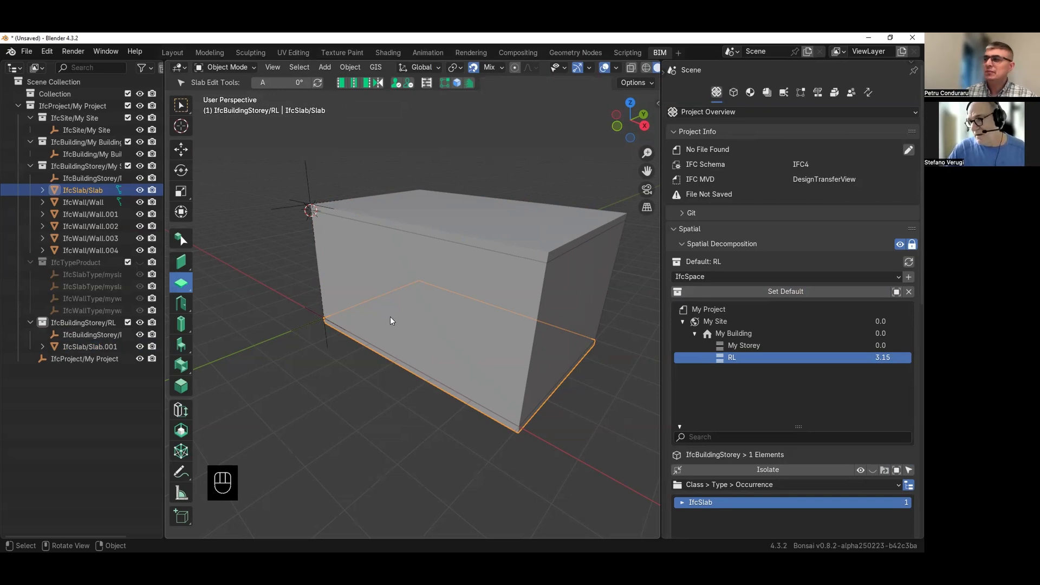
scroll(380, 308, down, 3)
middle_drag(380, 308, 430, 278)
click(435, 256)
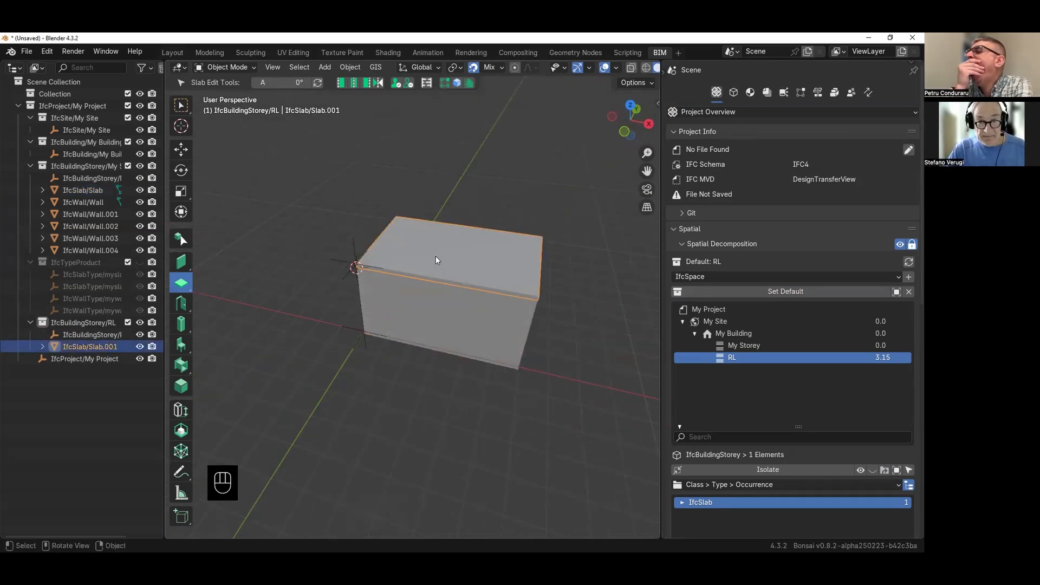
- Activate the Roof Tool with nothing selected and quick-create a new IfcRoofType
drag(188, 285, 231, 310)
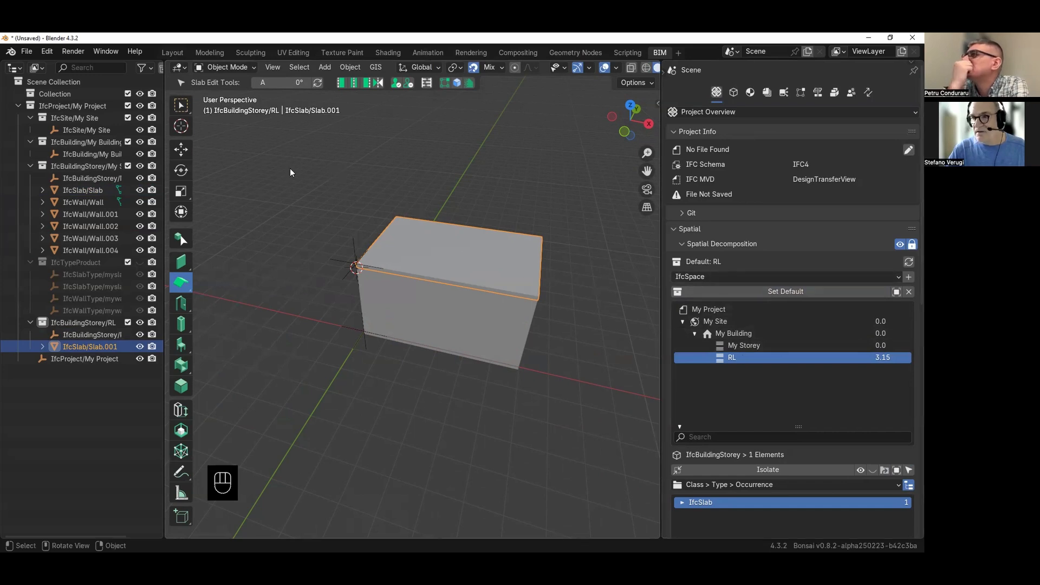
click(297, 197)
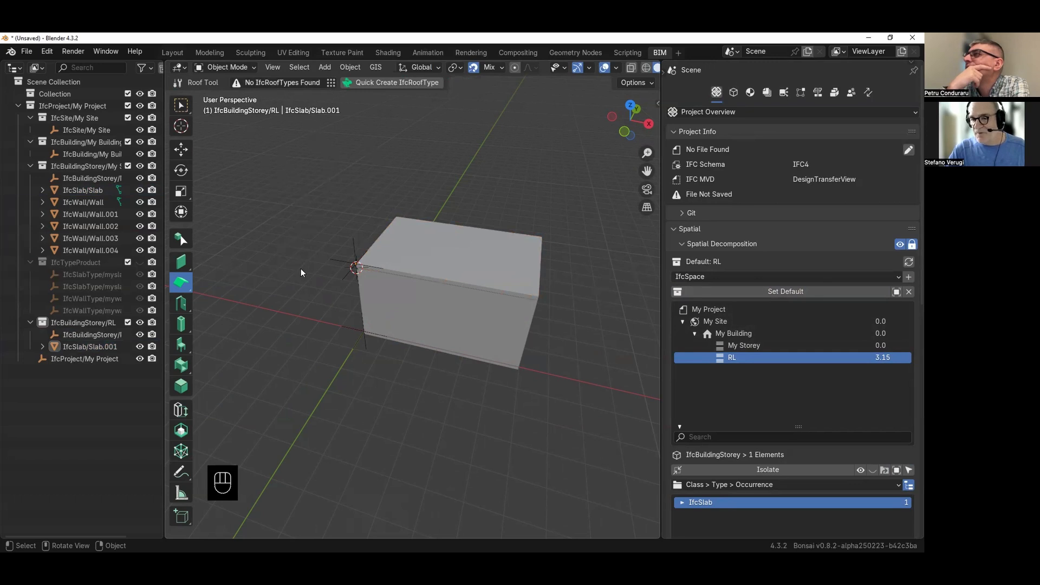
click(188, 262)
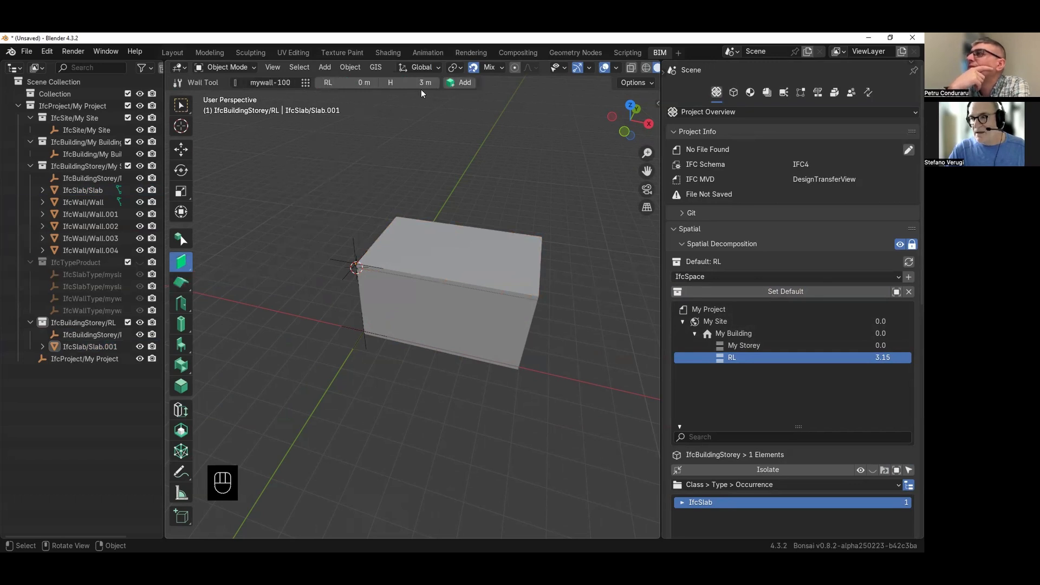
click(182, 284)
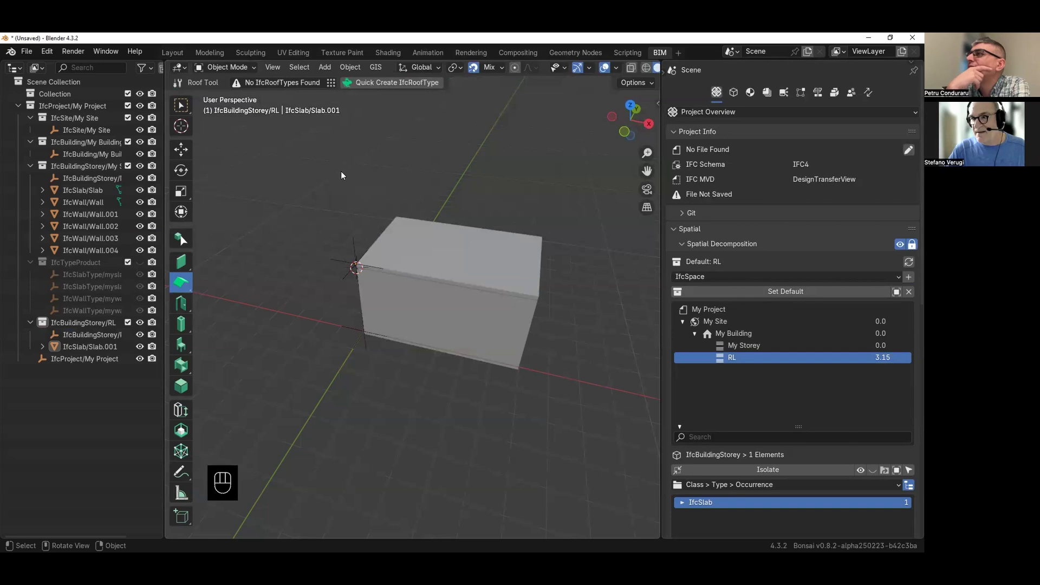
click(486, 161)
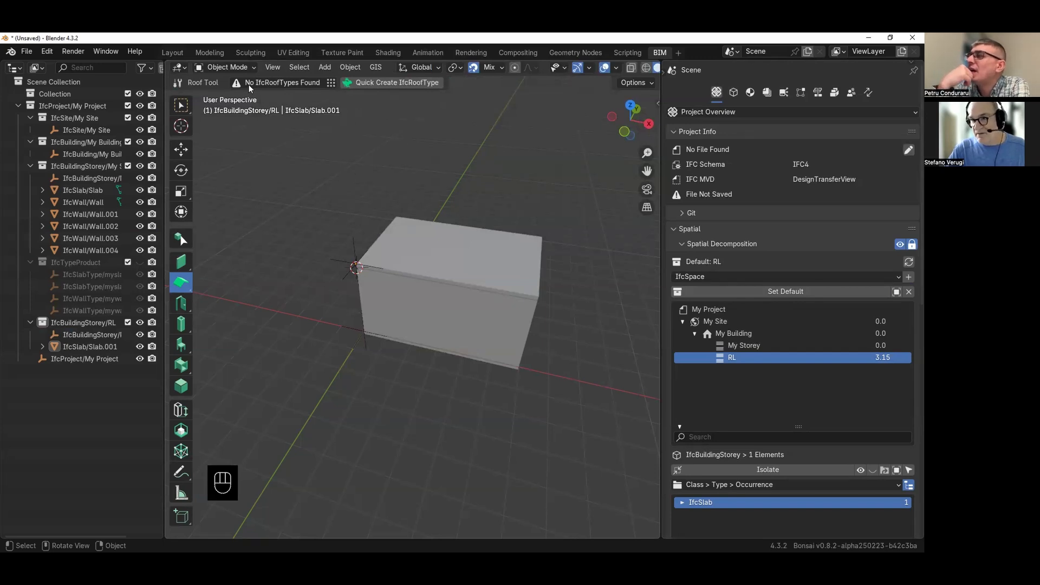
click(379, 83)
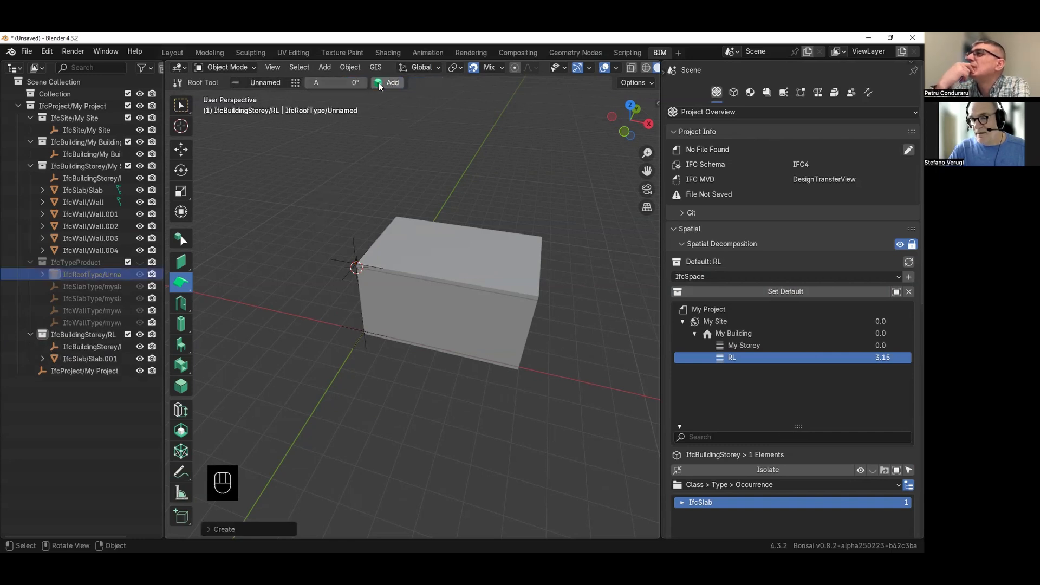
- Rename the new roof type as myroof
click(295, 83)
click(485, 153)
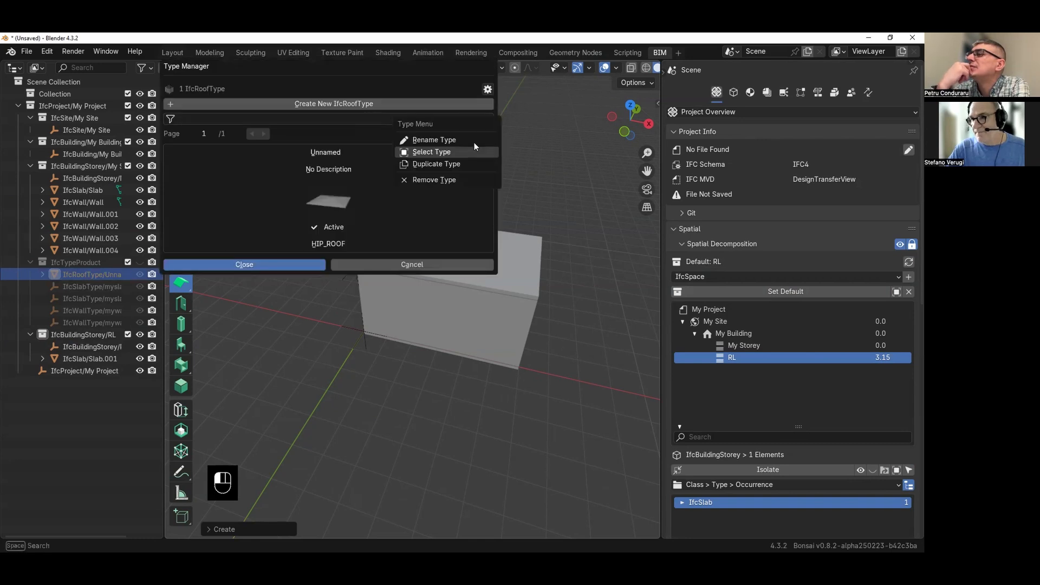
click(475, 139)
text(myroof)
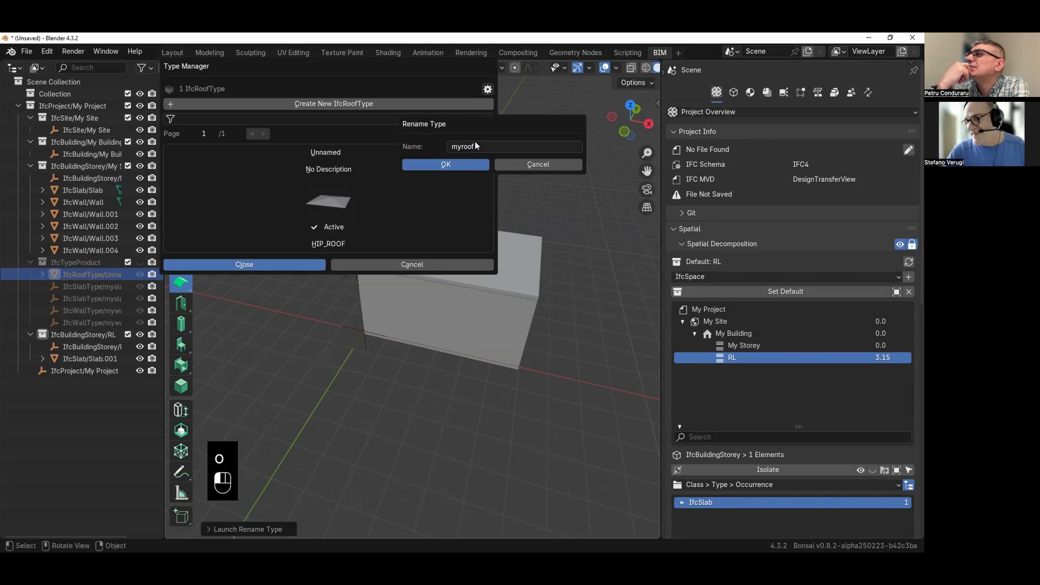
key(Return)
- Select the myroof type and set the slope angle in its parametric roof parameters to 15°
click(485, 155)
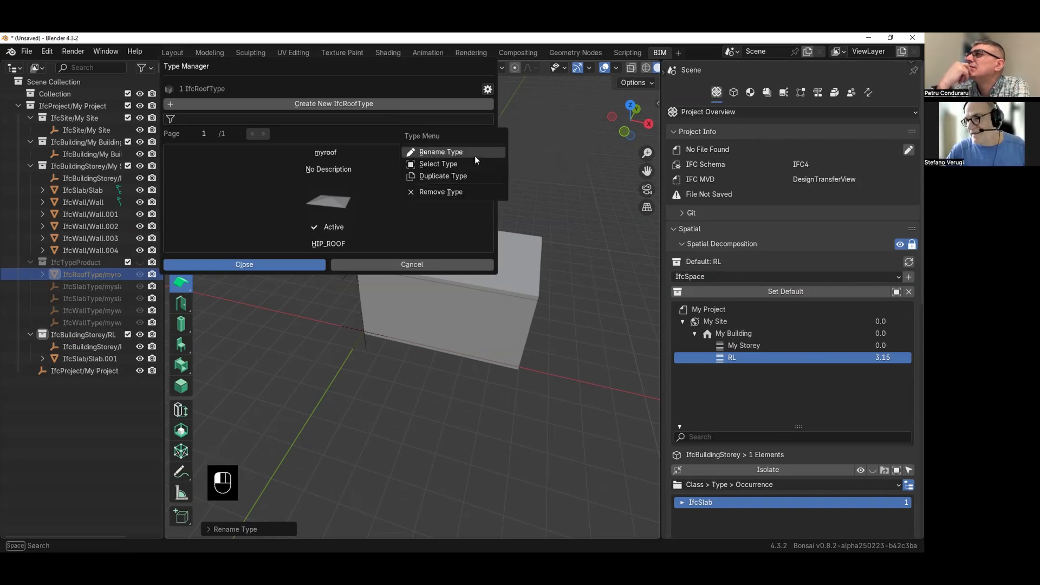
click(470, 166)
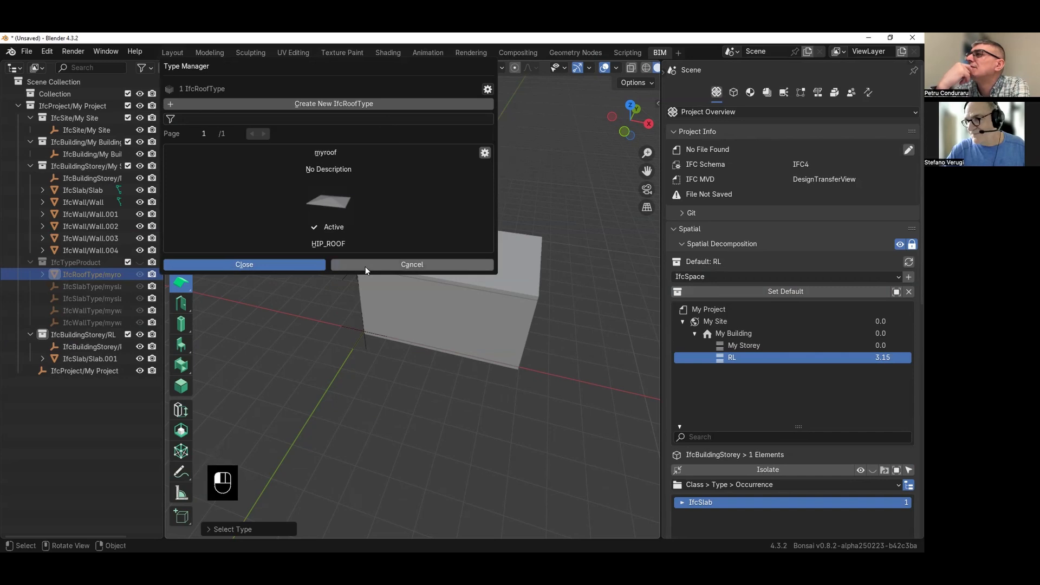
click(754, 93)
click(751, 93)
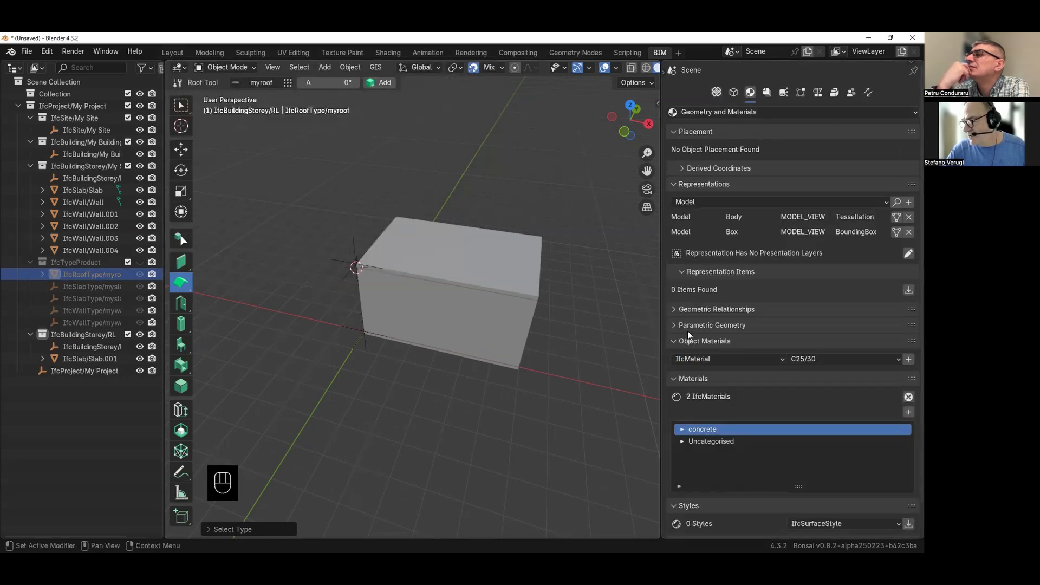
click(687, 325)
click(684, 371)
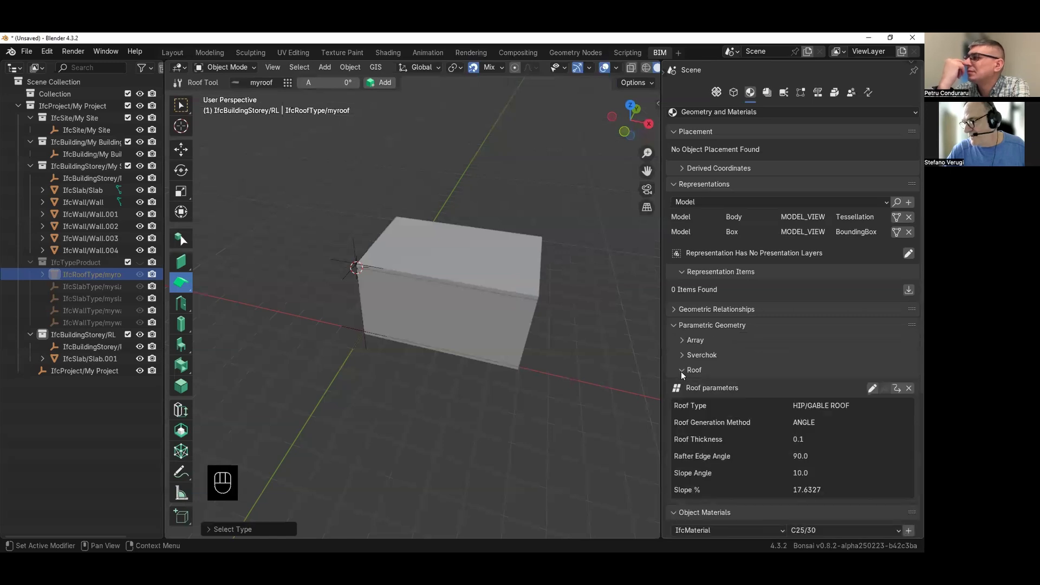
scroll(665, 352, down, 4)
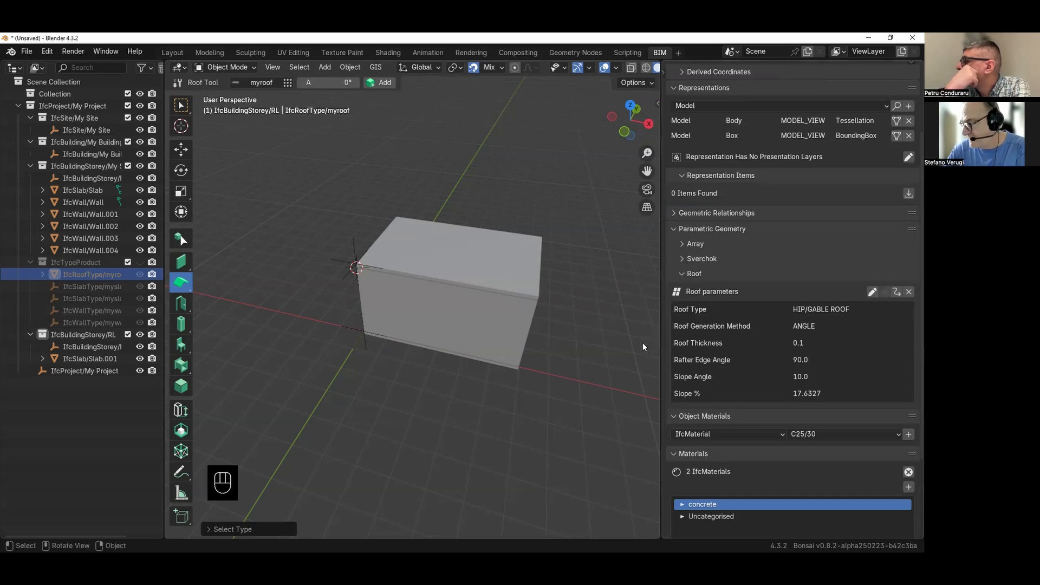
click(871, 293)
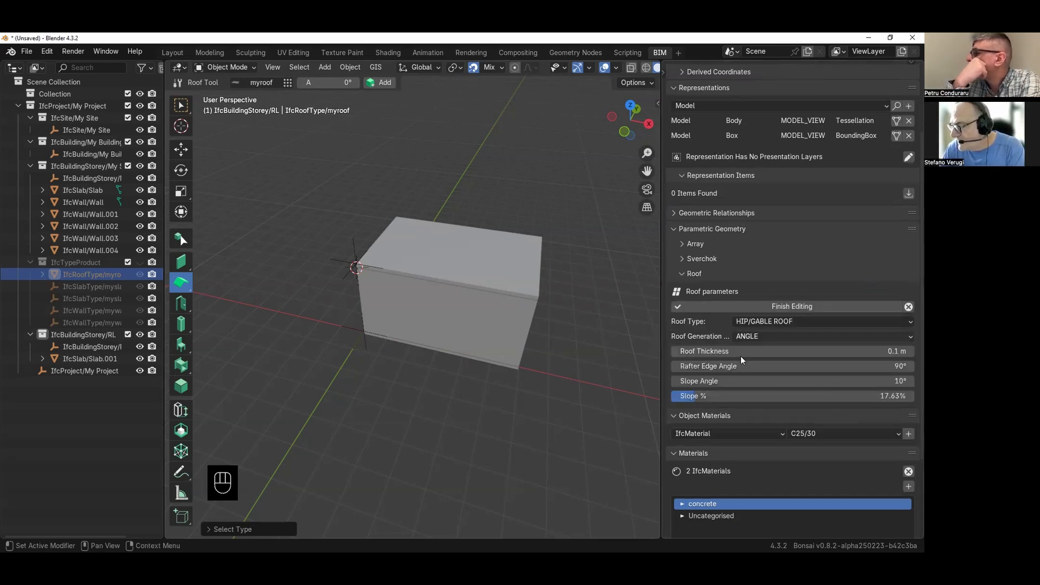
click(803, 383)
text(15)
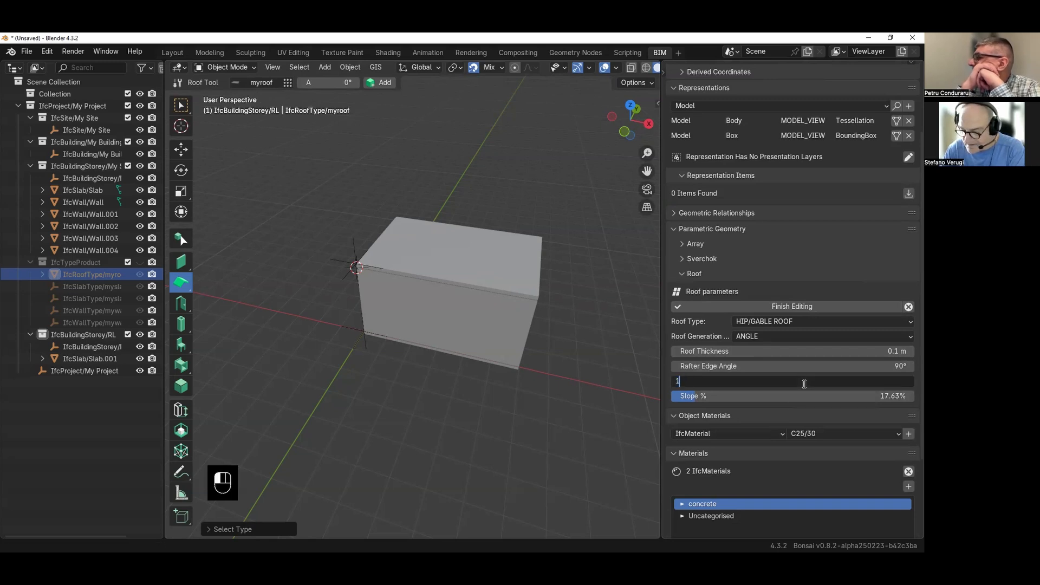
key(Return)
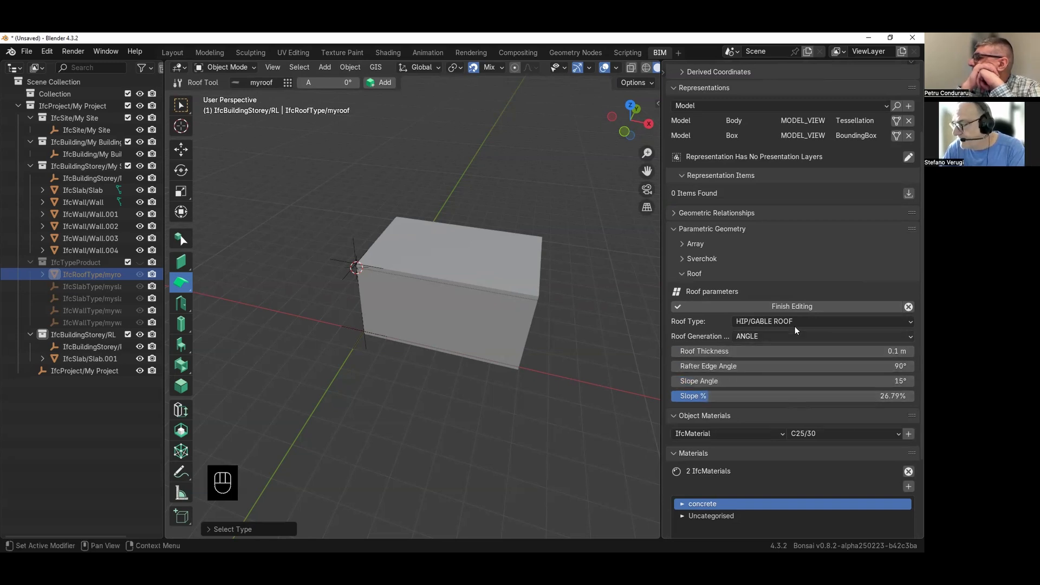
click(799, 305)
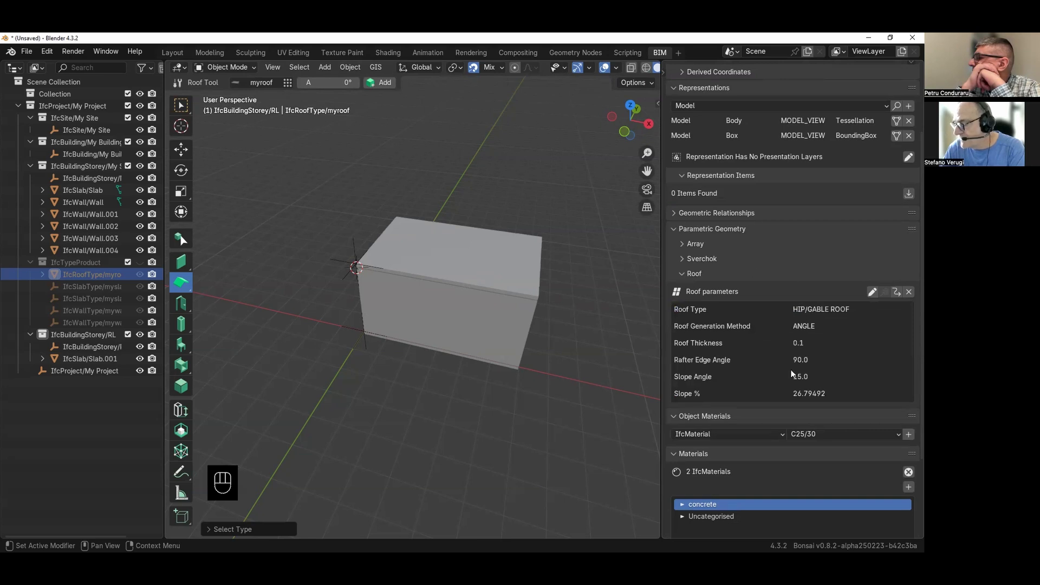
- Add a myroof roof on storey RL at the roof slab's upper corner at X 0 m, Y 4 m
click(385, 243)
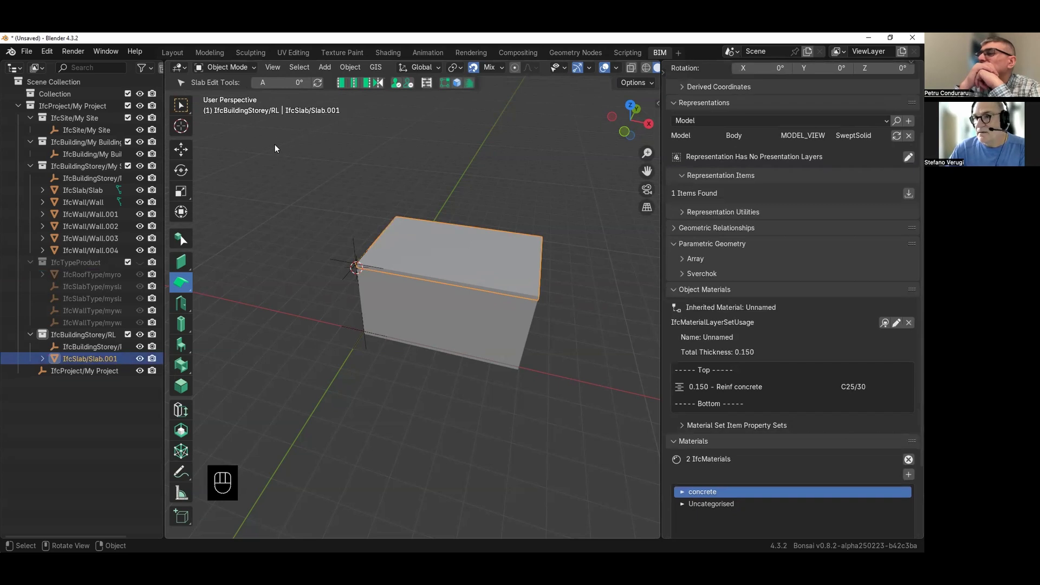
click(193, 283)
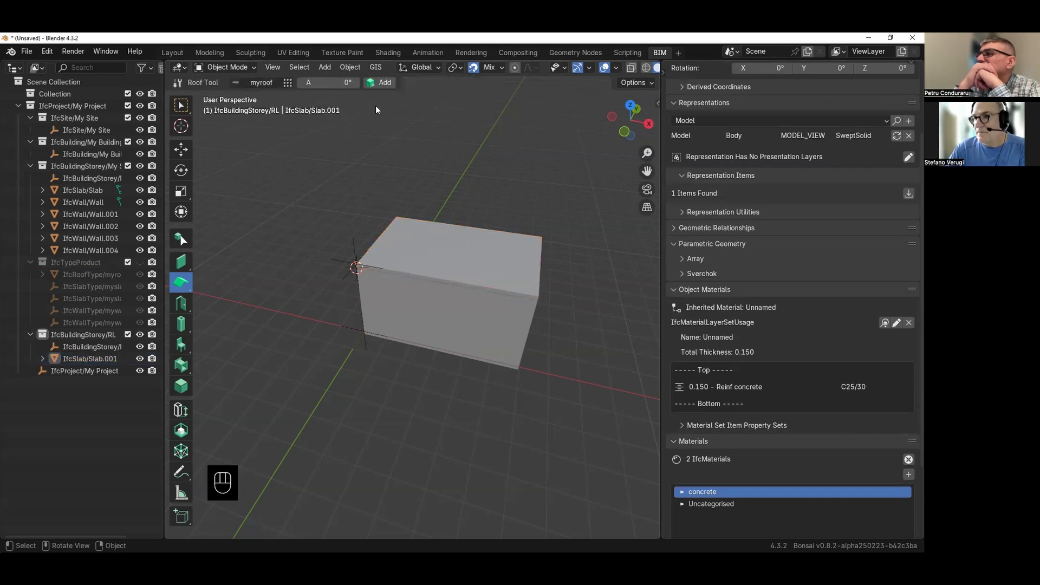
click(385, 82)
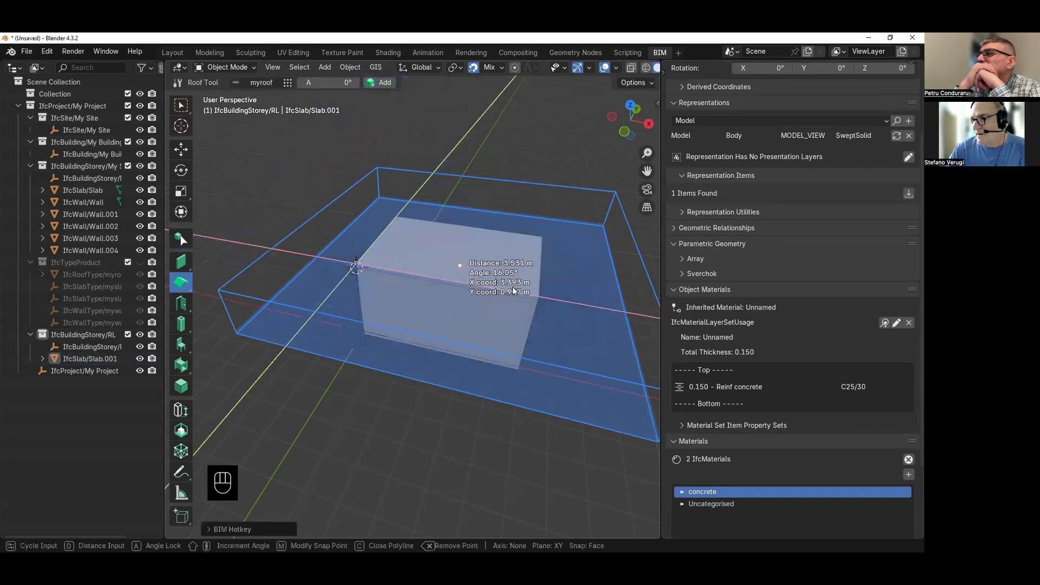
click(395, 213)
right_click(492, 138)
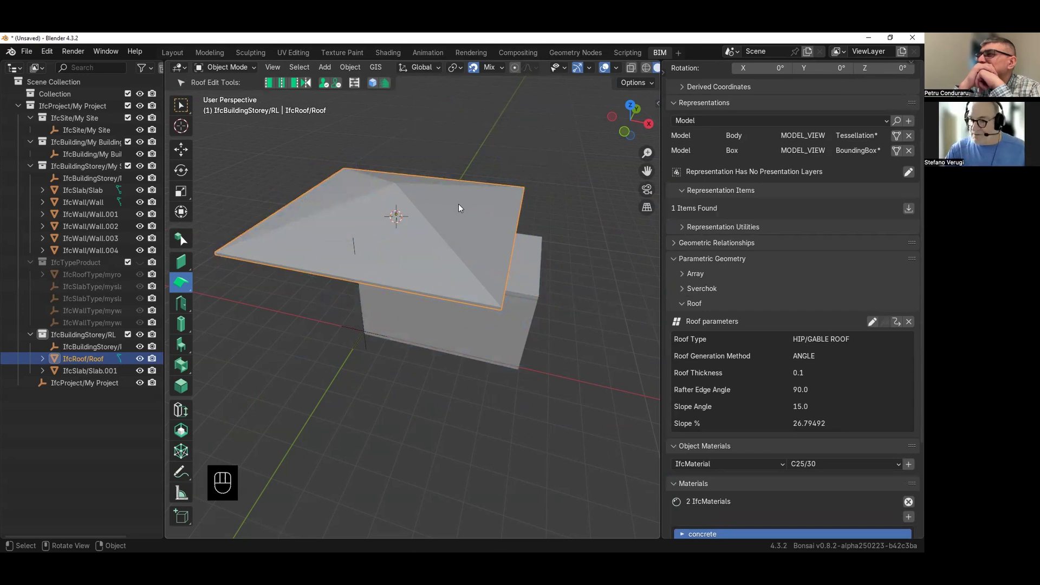
- Edit the roof's path in top view and move its positive-X edge along X onto the roof slab's matching edge
key(Tab)
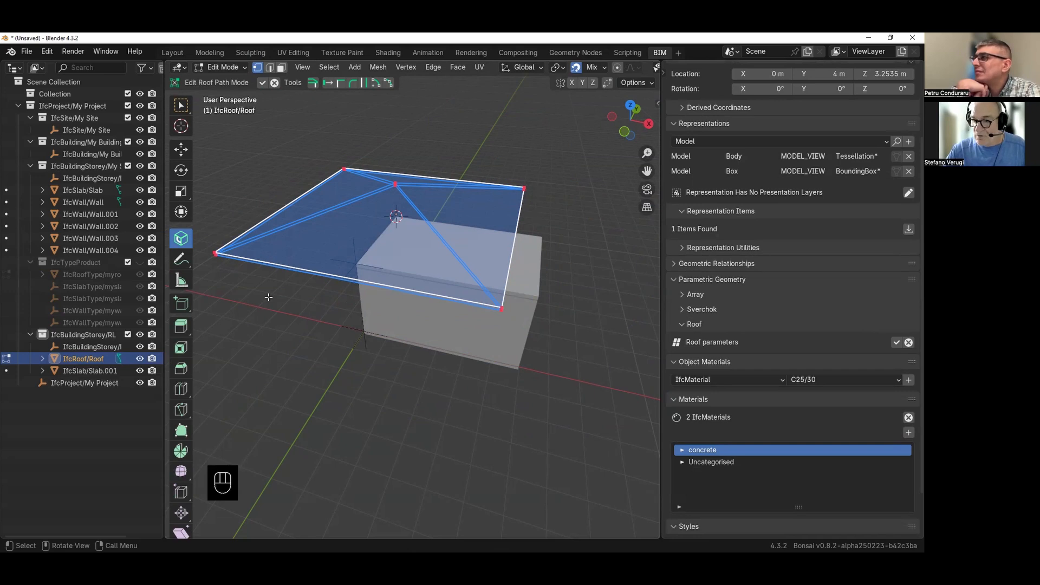
key(KP_7)
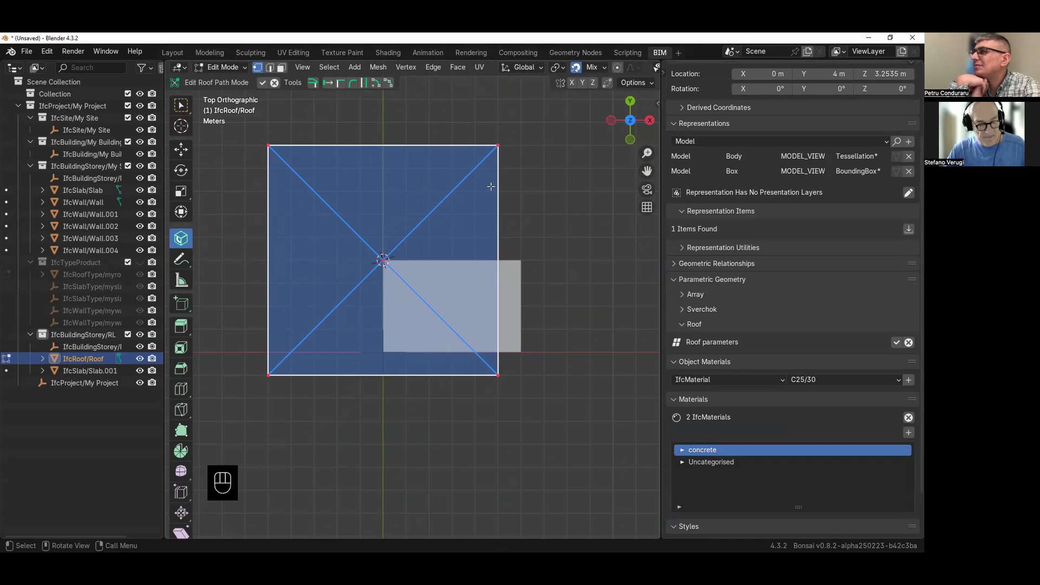
key(2)
click(493, 239)
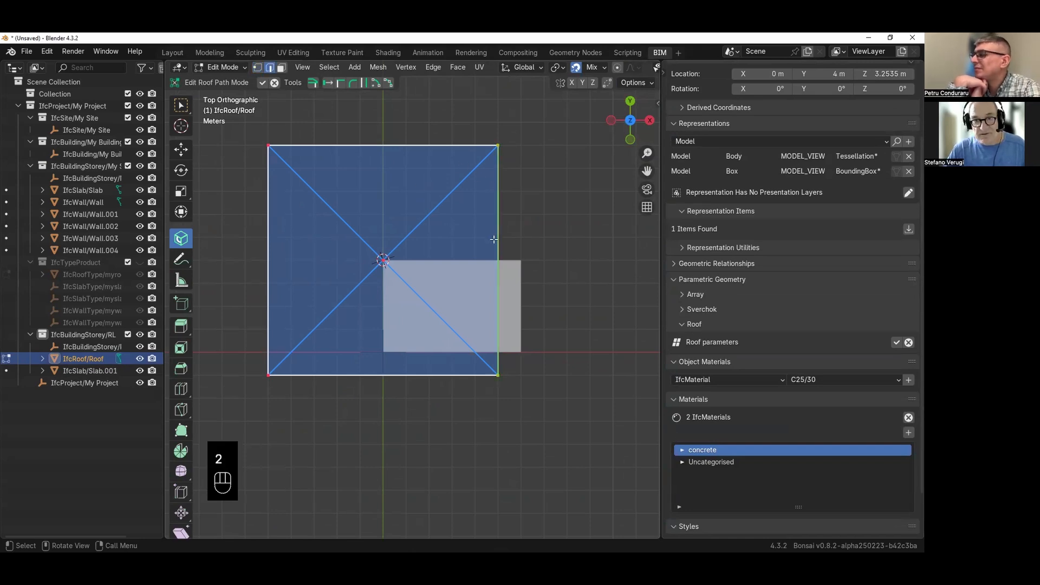
key(g)
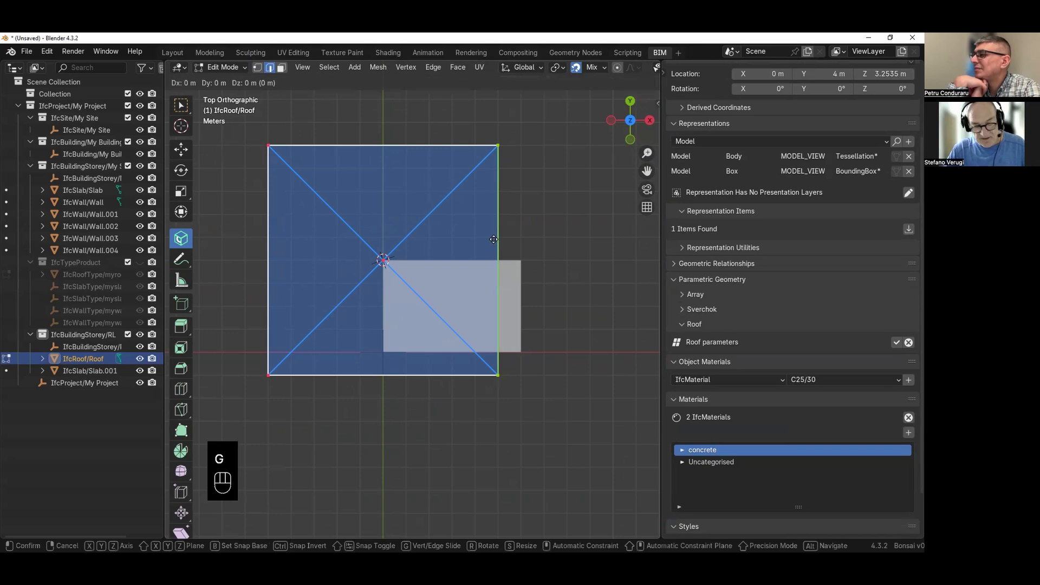
key(x)
click(516, 261)
- Move the roof path's negative-X edge along X onto the roof slab's edge at X 0
click(267, 245)
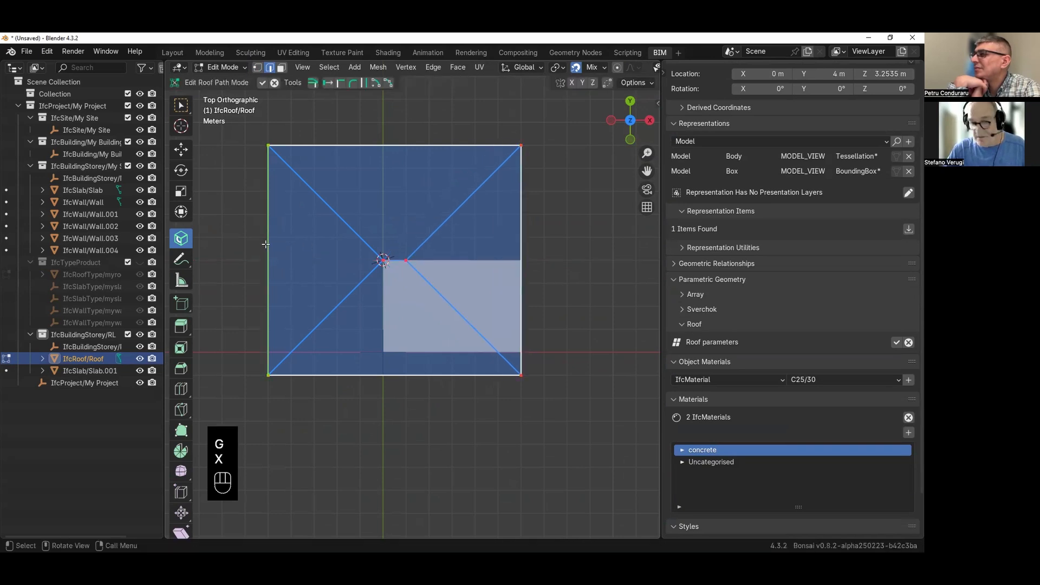
key(g)
key(x)
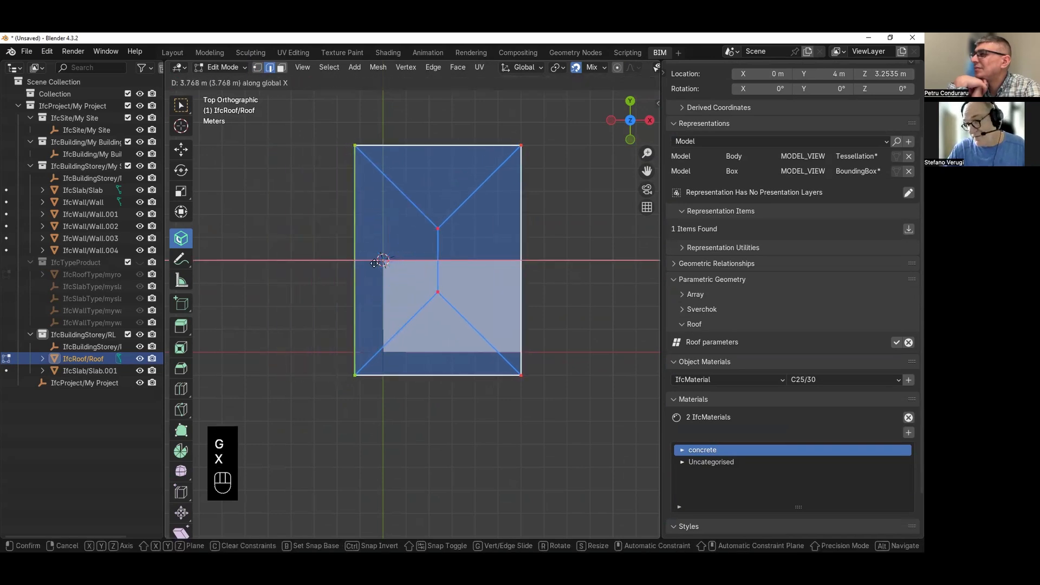
click(383, 251)
- Move the roof path's positive-Y edge along Y onto the roof slab's matching edge at Y 4 m
key(g)
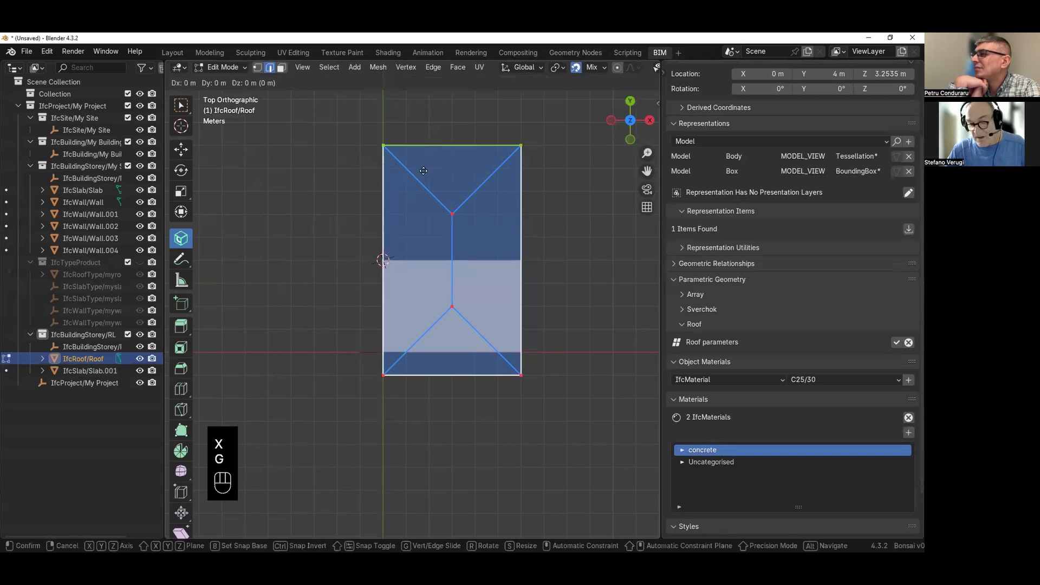
key(y)
click(426, 285)
- Move the roof path's negative-Y edge along Y onto the roof slab's edge at Y 0 and finish the path editing
click(425, 375)
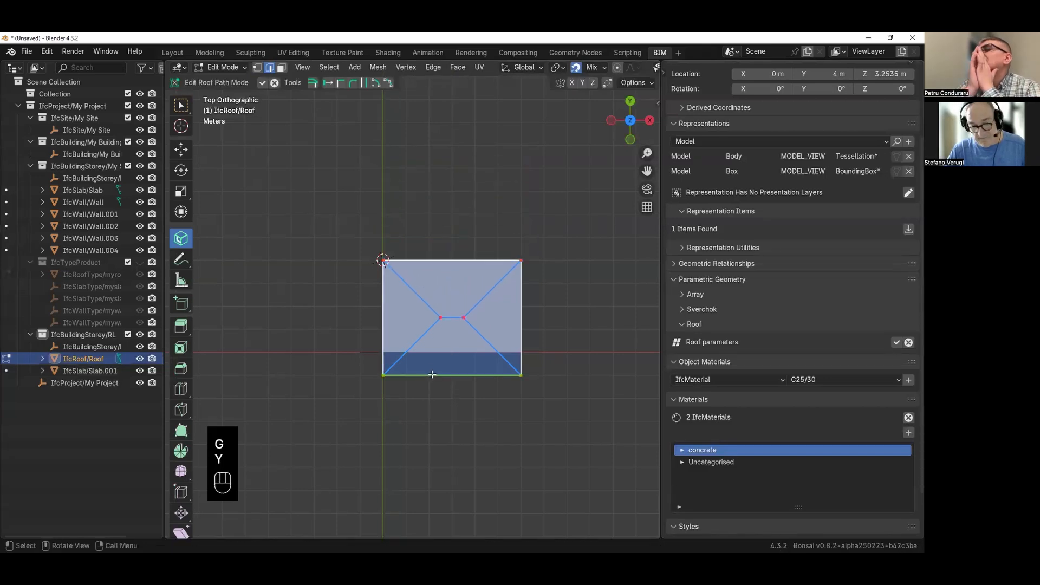
key(g)
key(y)
click(425, 353)
middle_drag(425, 353, 398, 240)
key(Tab)
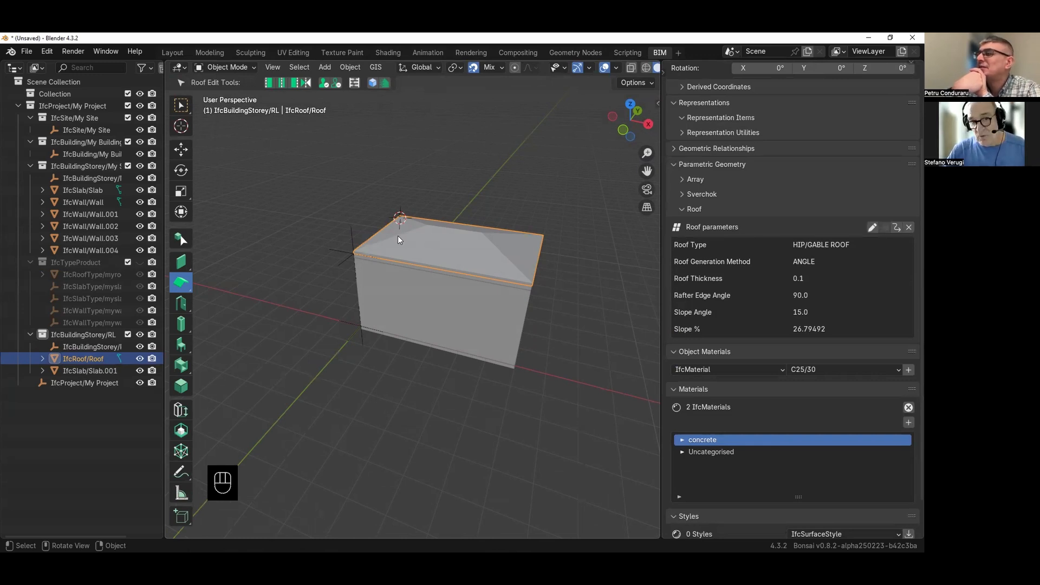
- Reopen the roof's path for editing in top view and show the Gable Roof Edge Angle option of the gable tool
key(Tab)
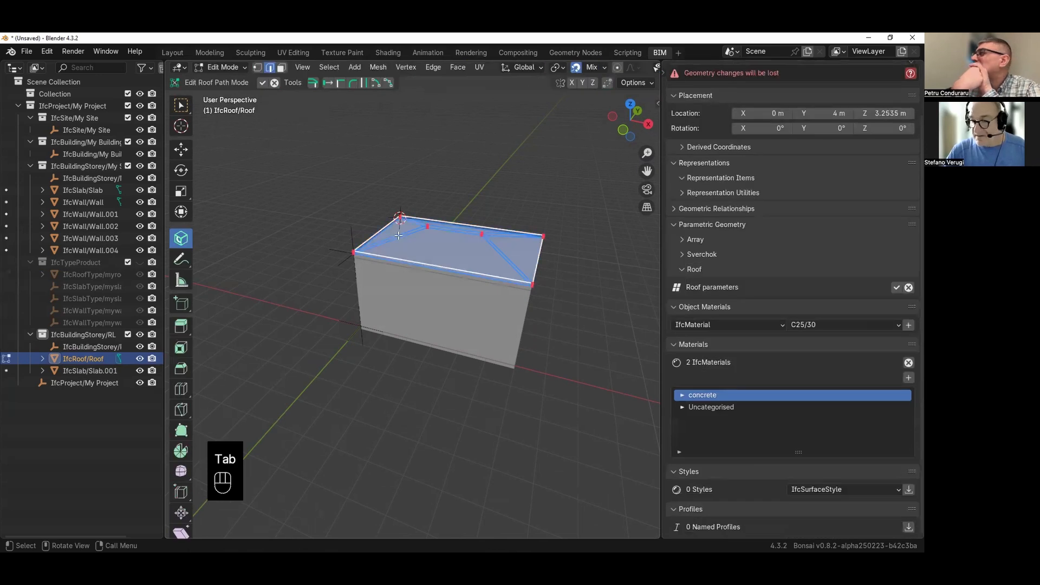
key(KP_7)
scroll(452, 225, up, 3)
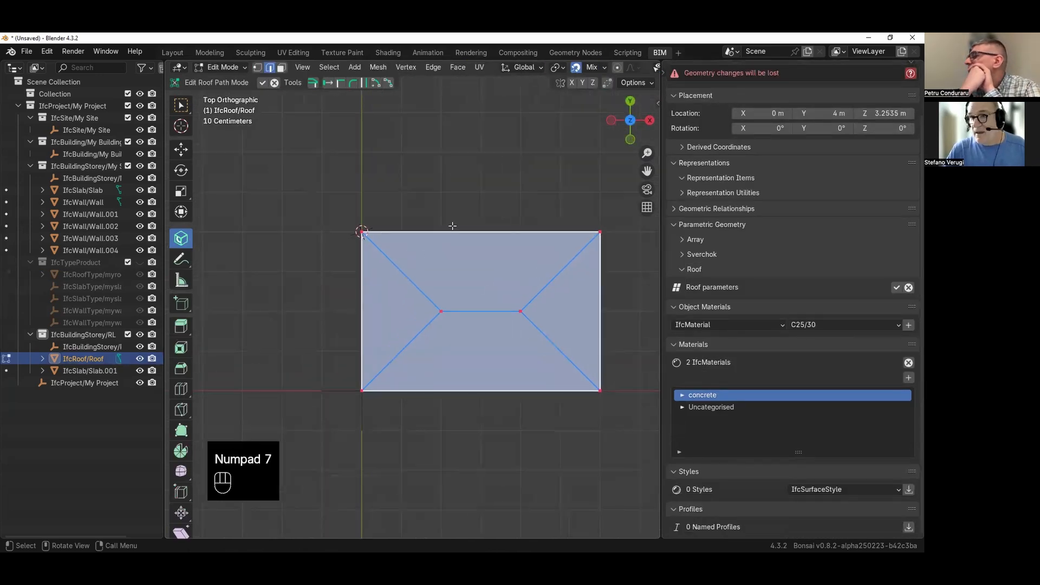
click(314, 82)
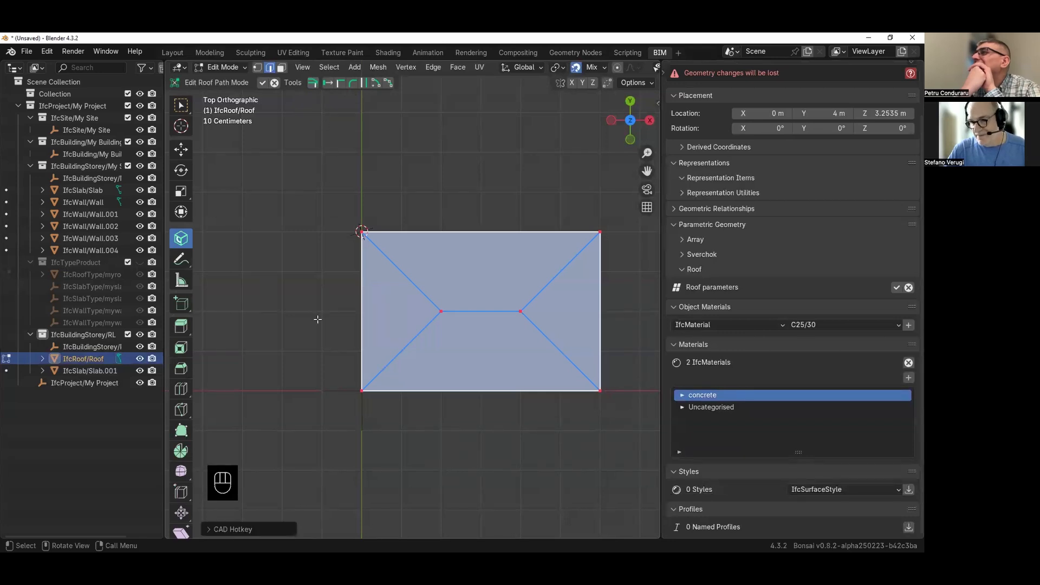
click(208, 529)
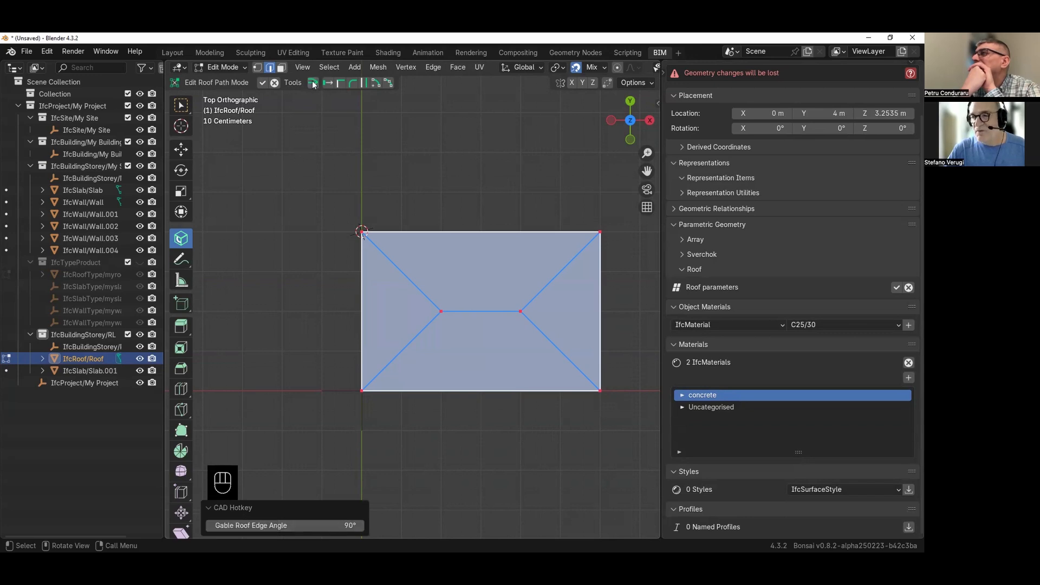
click(344, 147)
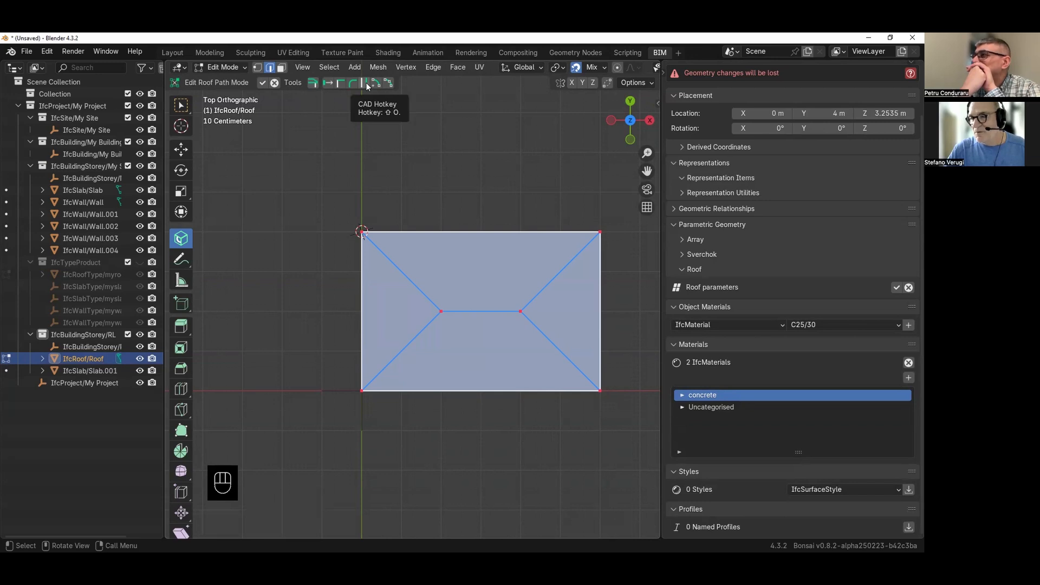
- Start the offset tool on the roof path and set its distance to 0.6 m
click(366, 85)
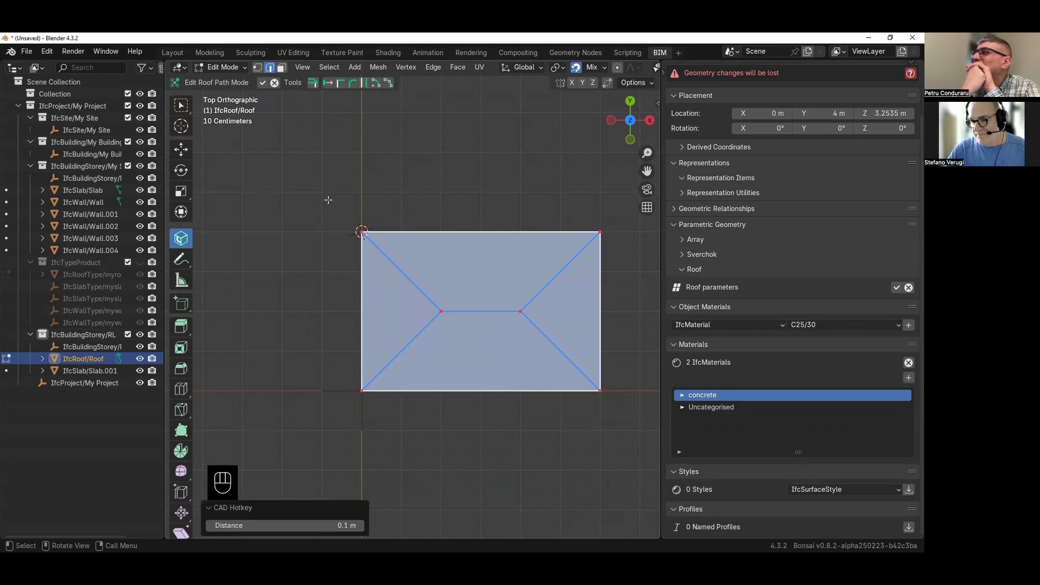
click(293, 526)
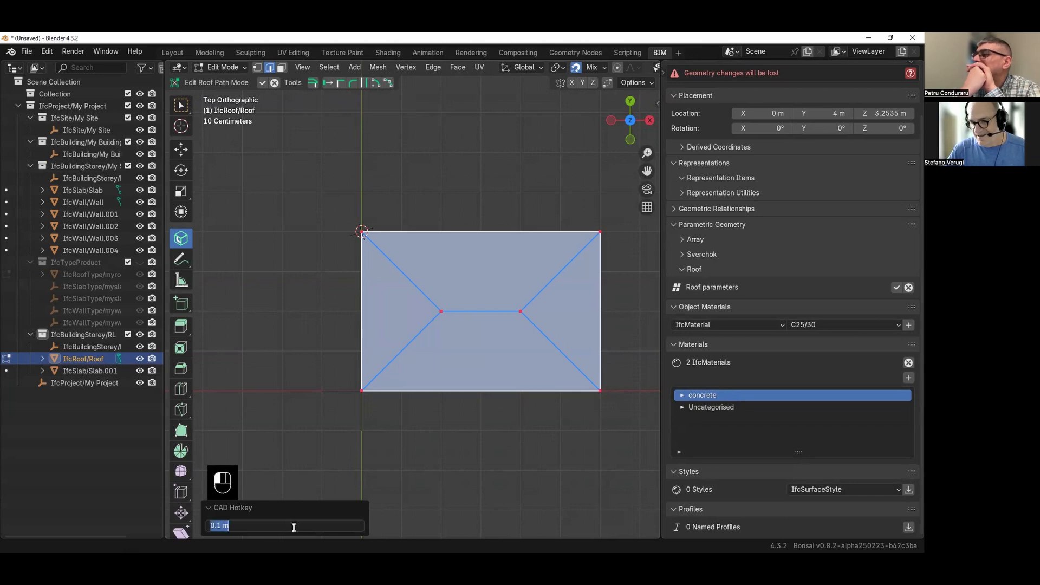
key(BackSpace)
text(.6)
key(Return)
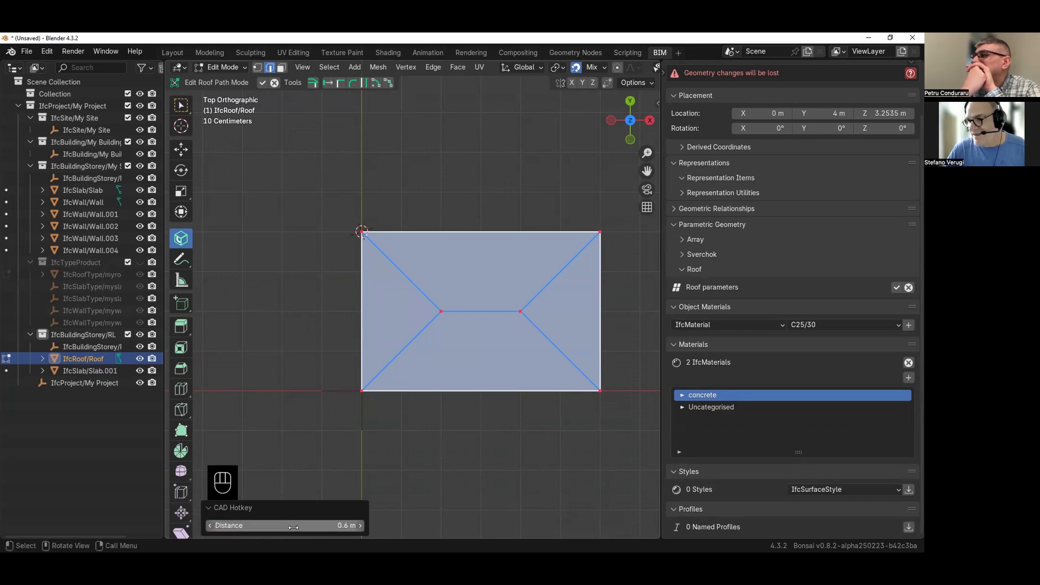
- Offset all outer edges of the roof path outward by 0.6 m and delete the original edges to form the overhang
scroll(366, 209, down, 1)
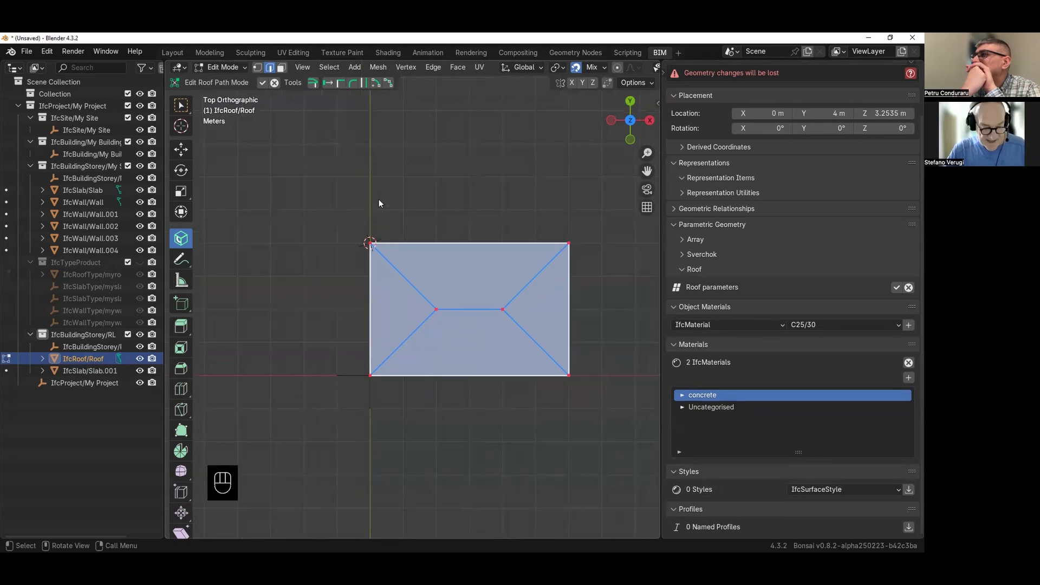
key(a)
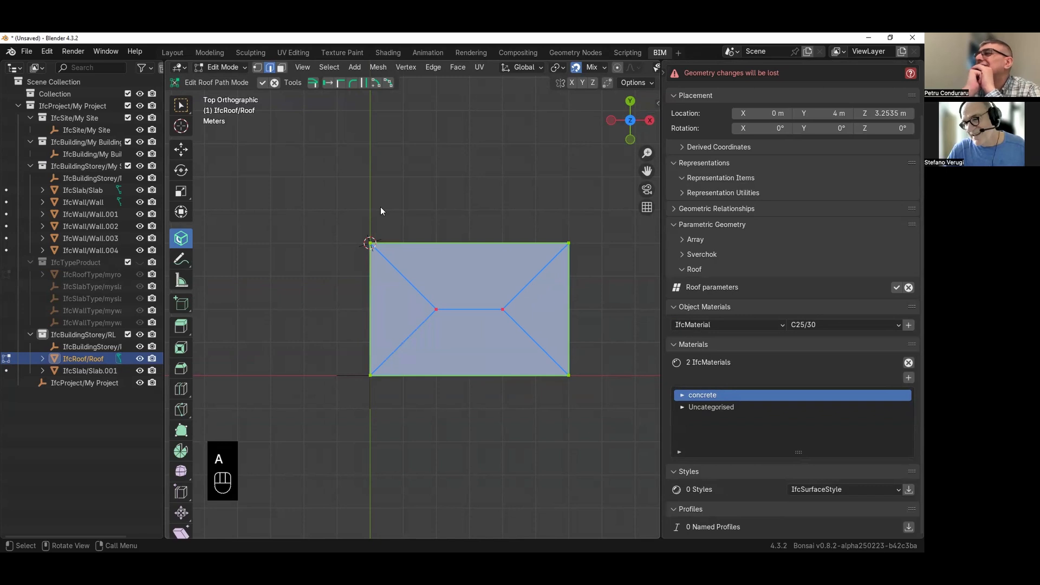
click(363, 84)
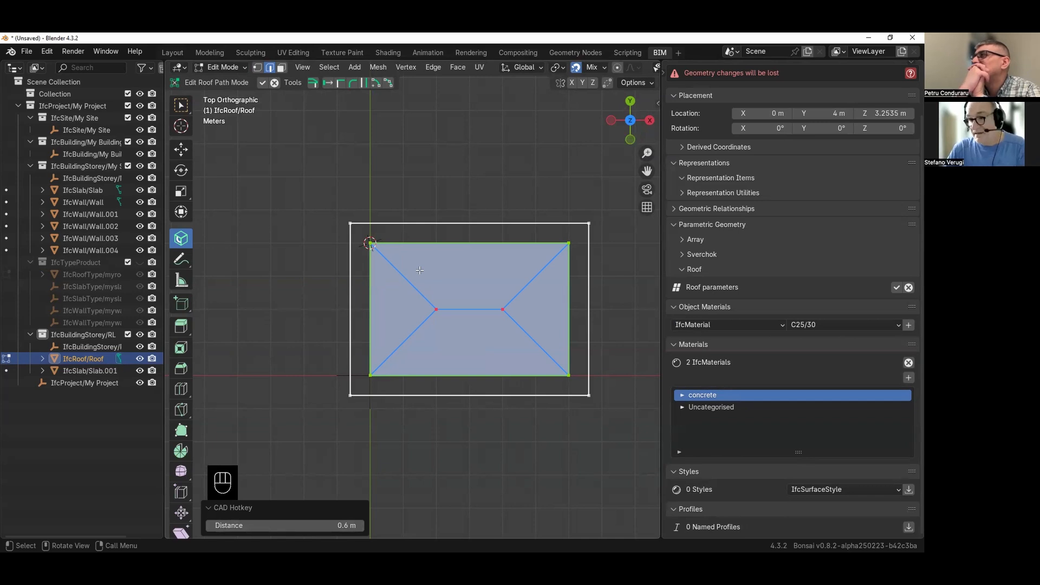
key(Delete)
click(415, 299)
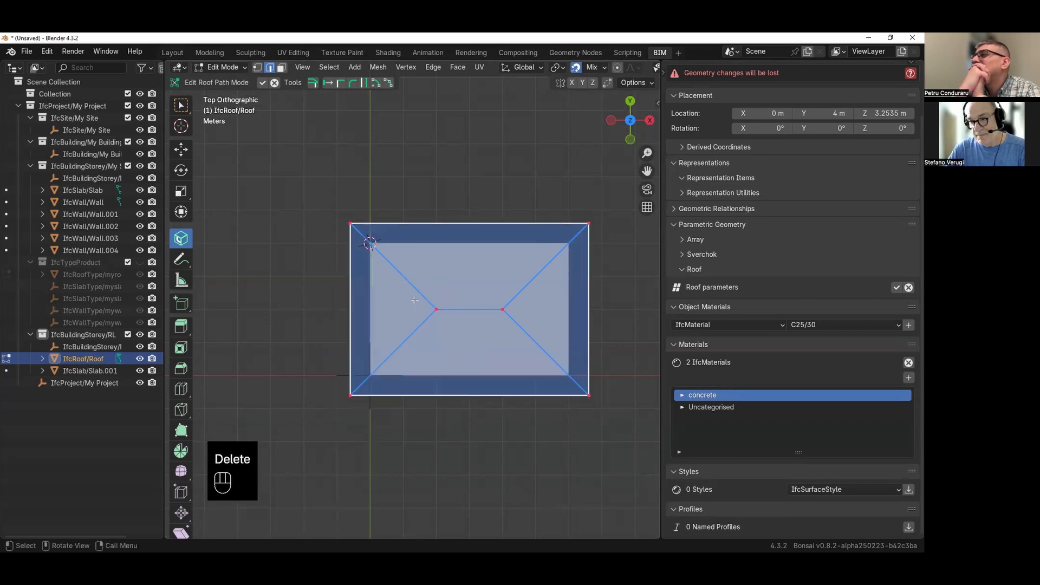
middle_drag(362, 350, 291, 382)
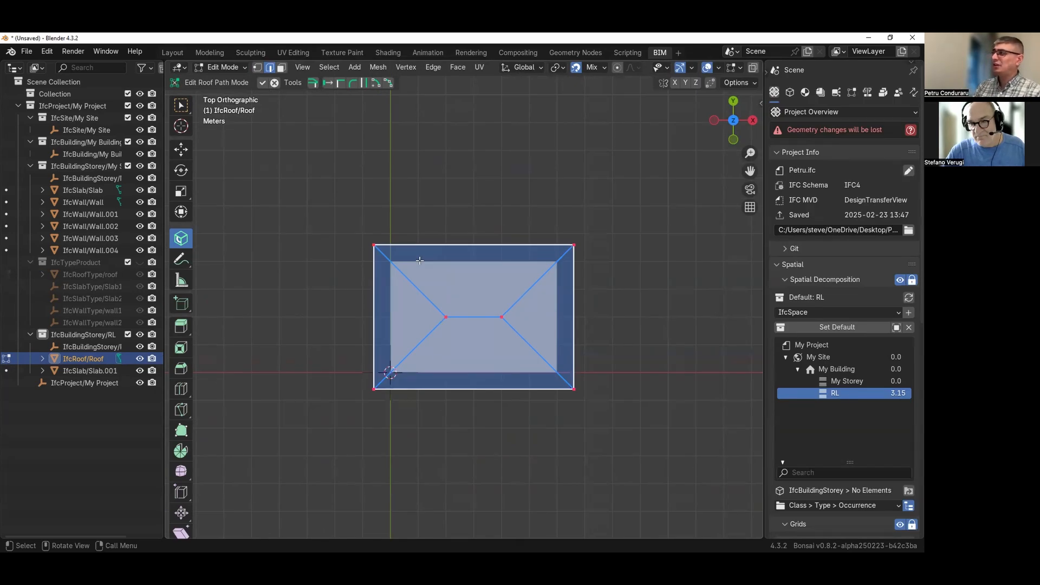
- Select the positive-X edge of the enlarged roof path
click(598, 218)
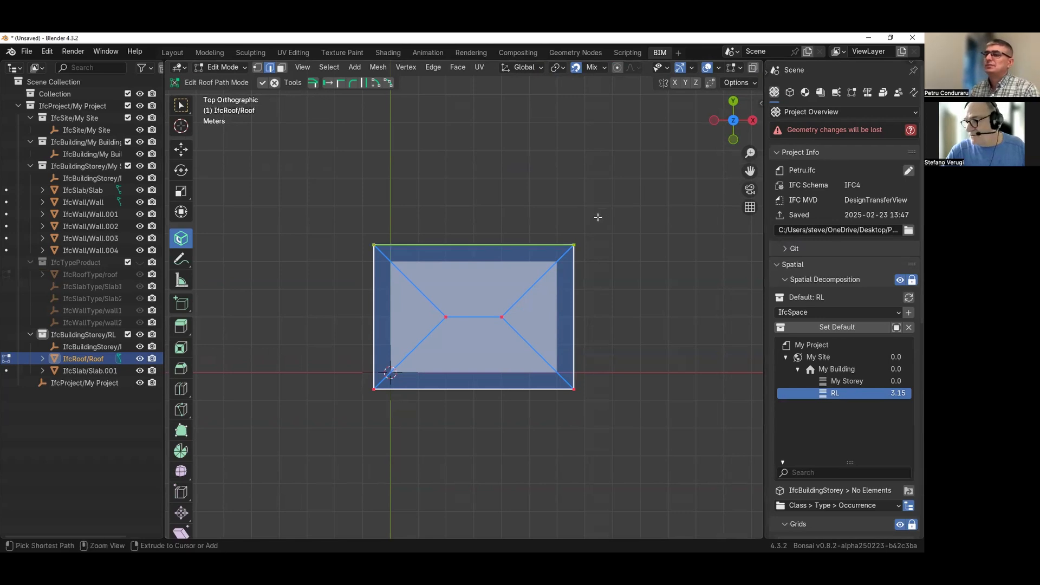
click(606, 235)
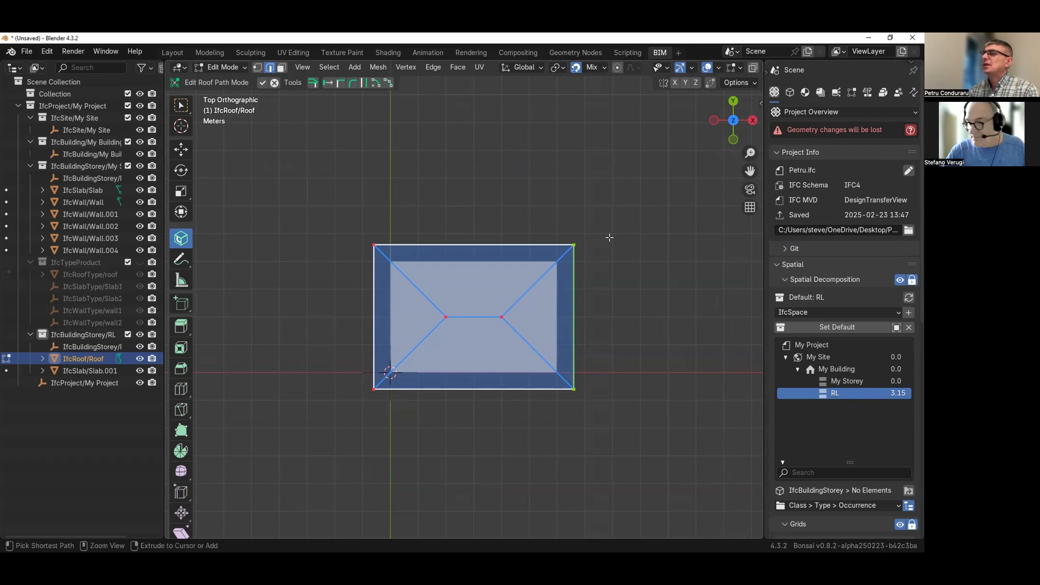
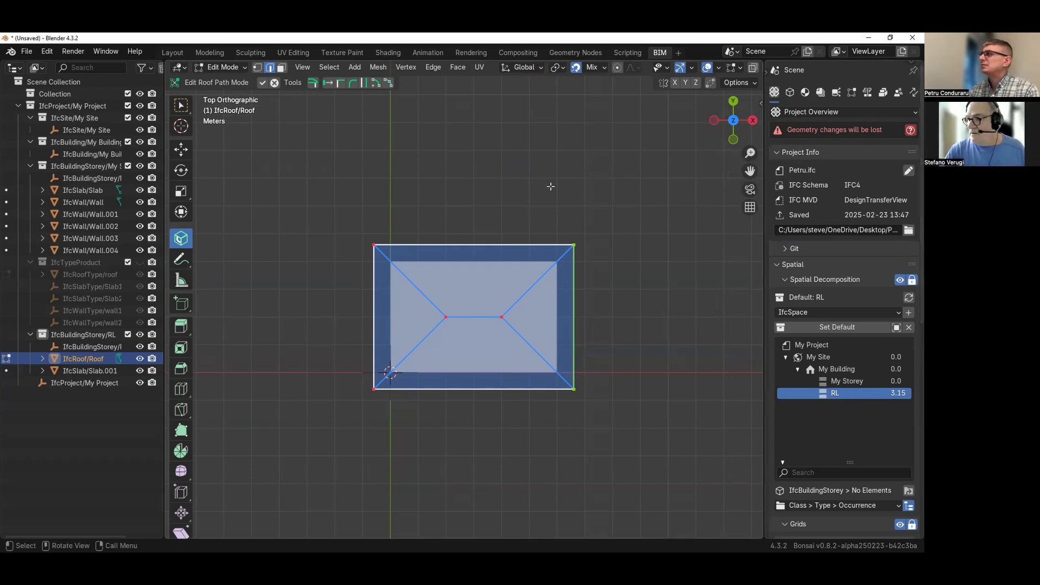
- Finish editing the roof path and save the IFC project
key(Tab)
middle_drag(526, 252, 522, 219)
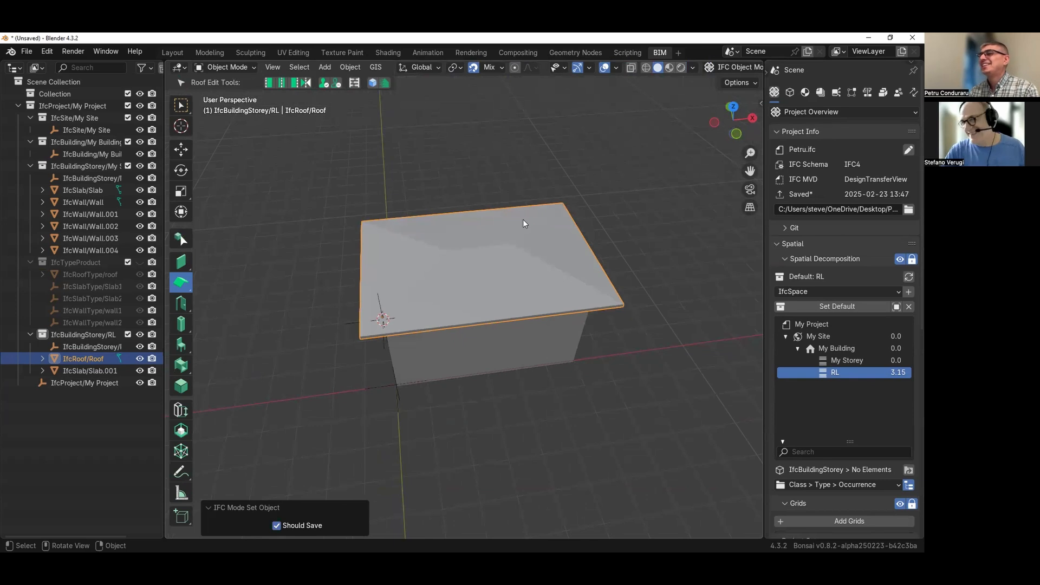
key(ctrl+s)
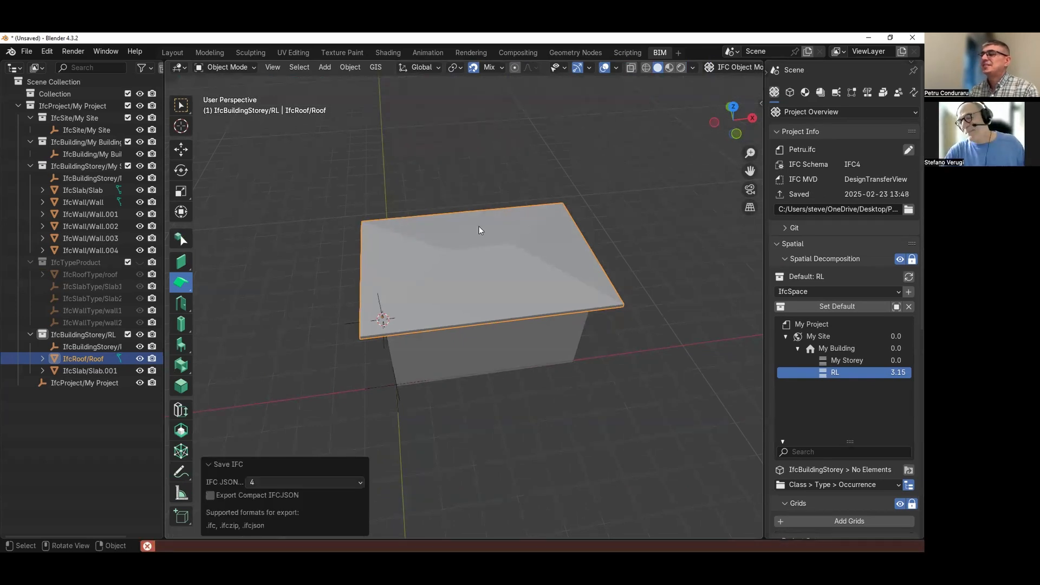
- Rename the My Storey building storey to GF in the spatial decomposition and deselect the roof
scroll(791, 342, down, 2)
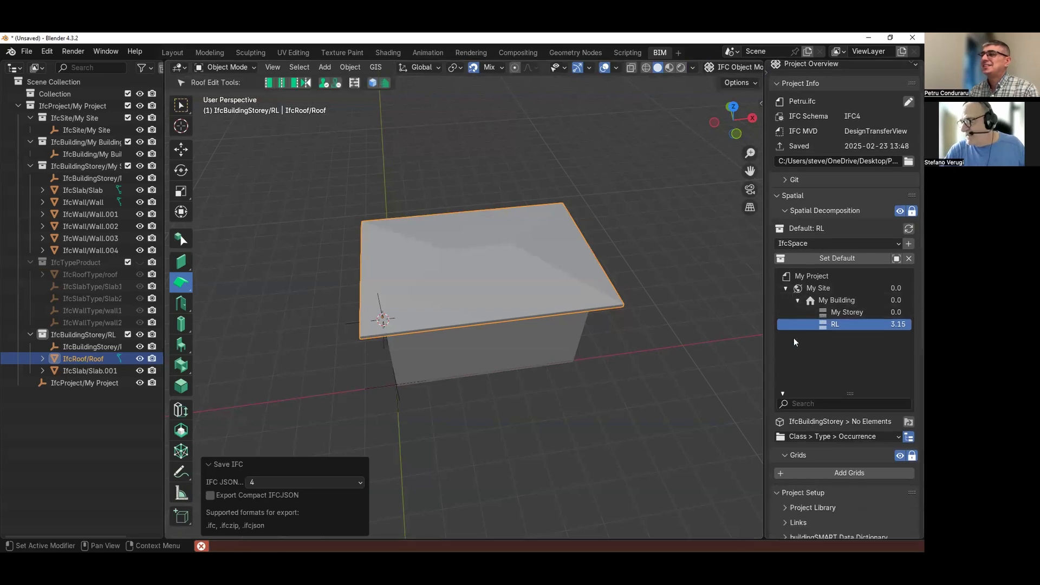
scroll(794, 336, down, 2)
click(850, 264)
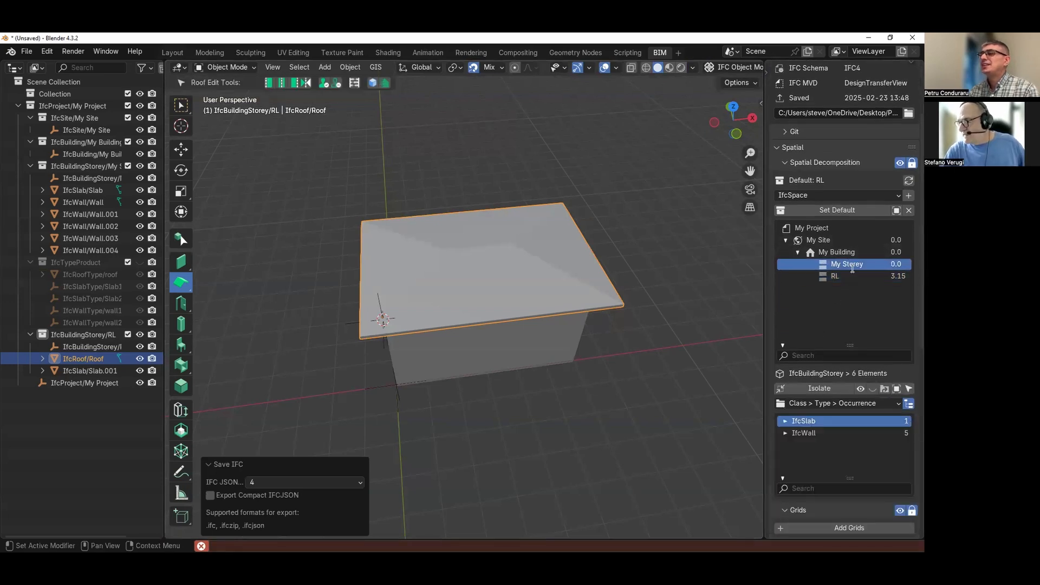
double_click(852, 264)
text(GF)
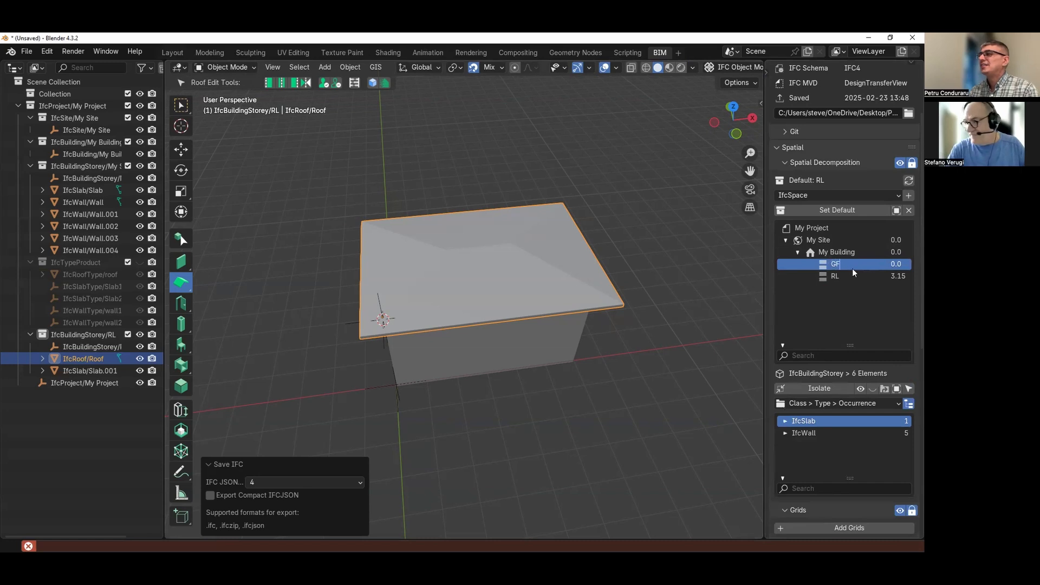
key(Return)
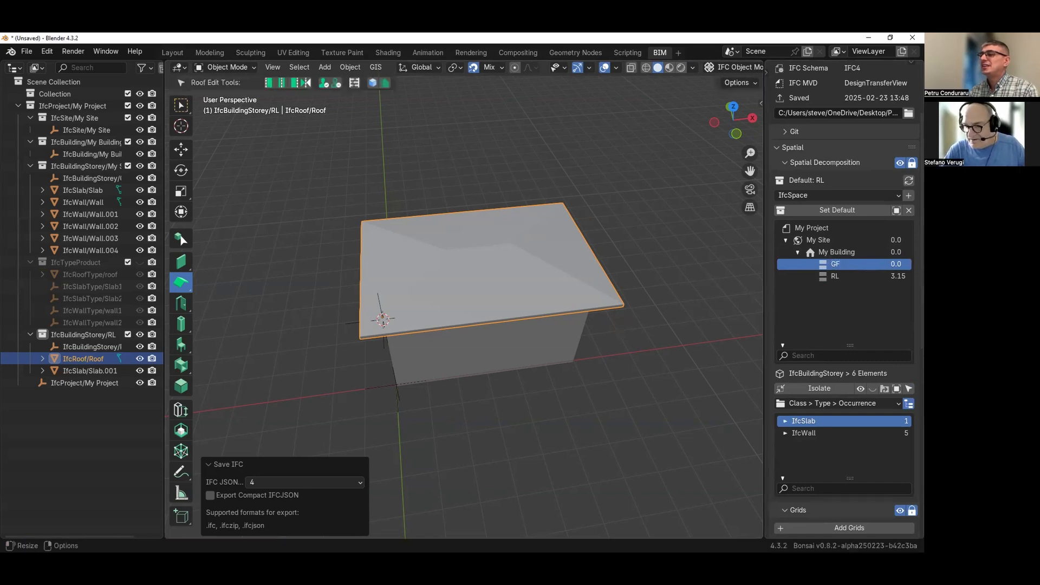
click(314, 418)
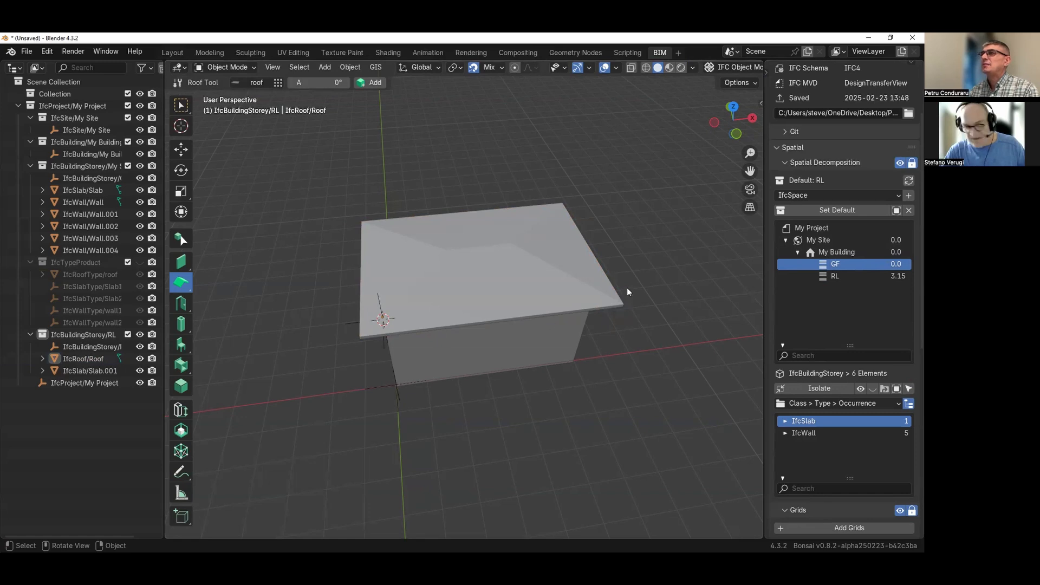
- Save the IFC project and check the error details in the info log
key(ctrl+s)
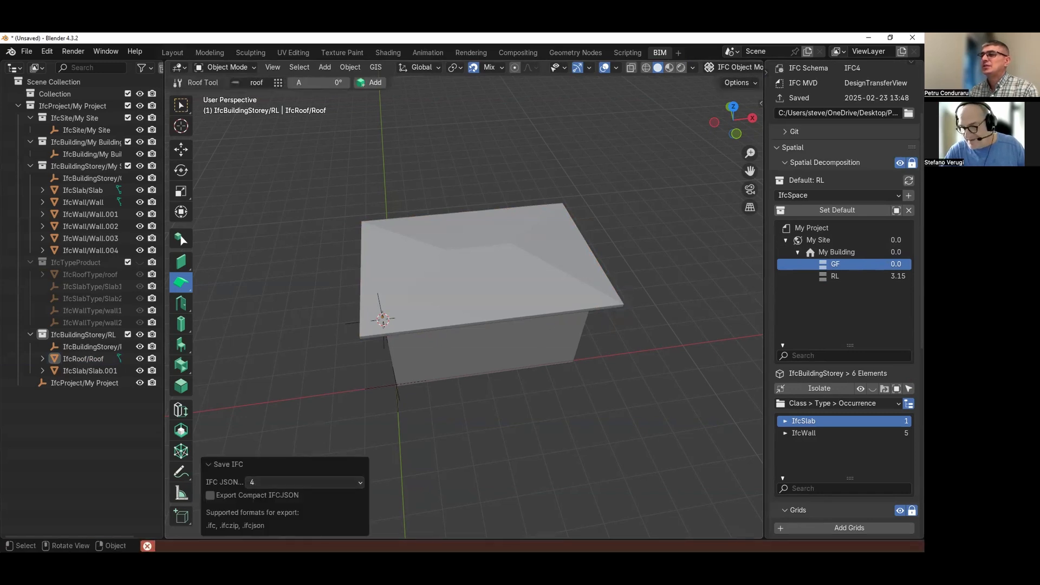
click(146, 545)
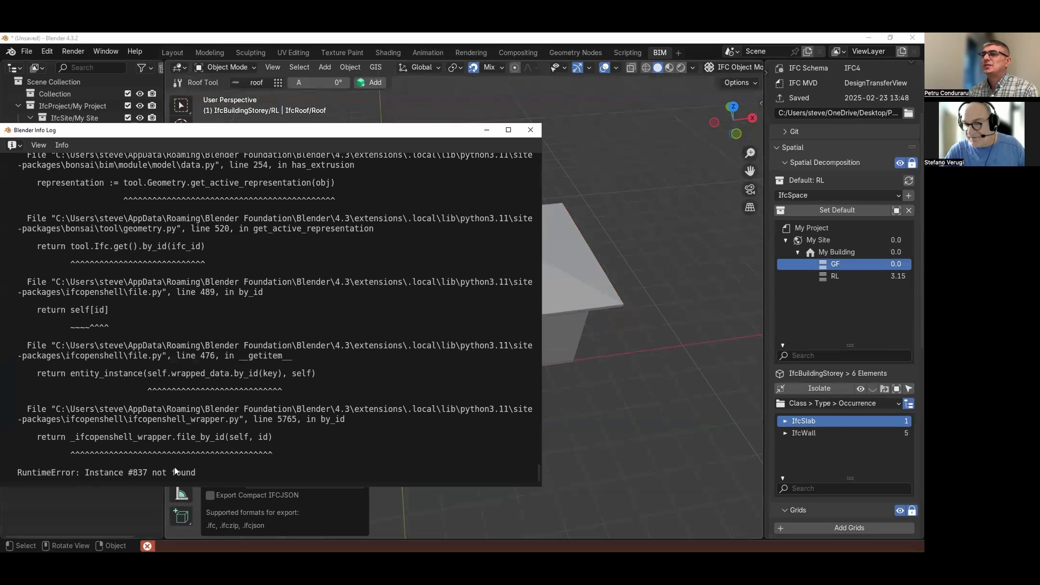
click(530, 130)
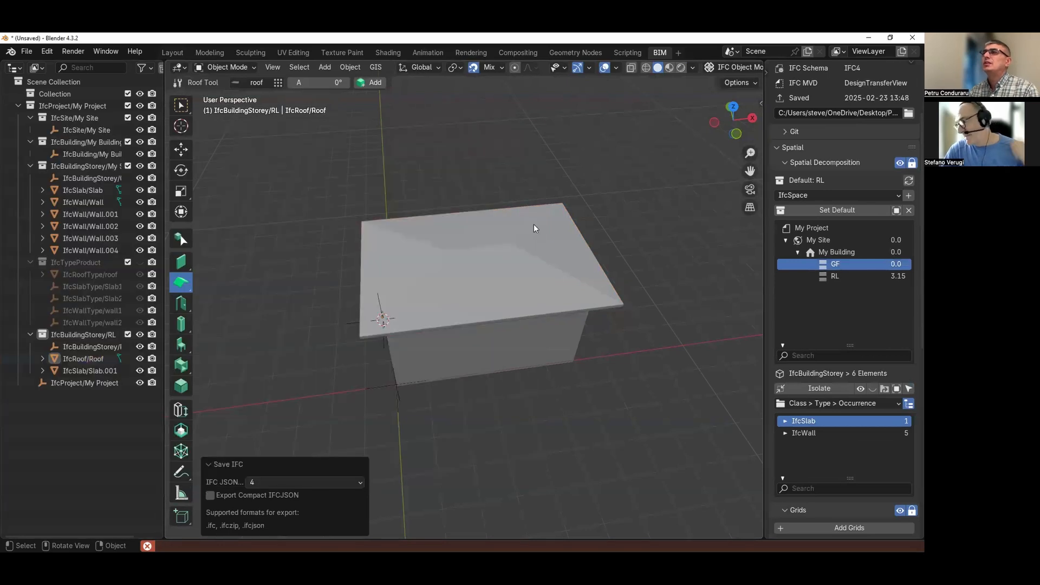
- Save the IFC project again, using the existing file Petru.ifc on the Desktop
click(26, 51)
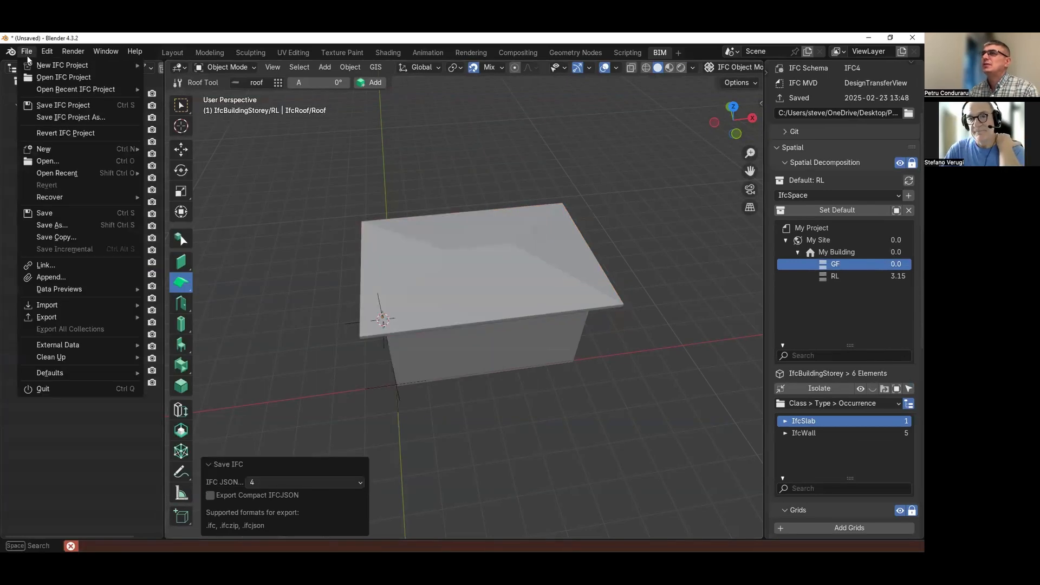
click(80, 105)
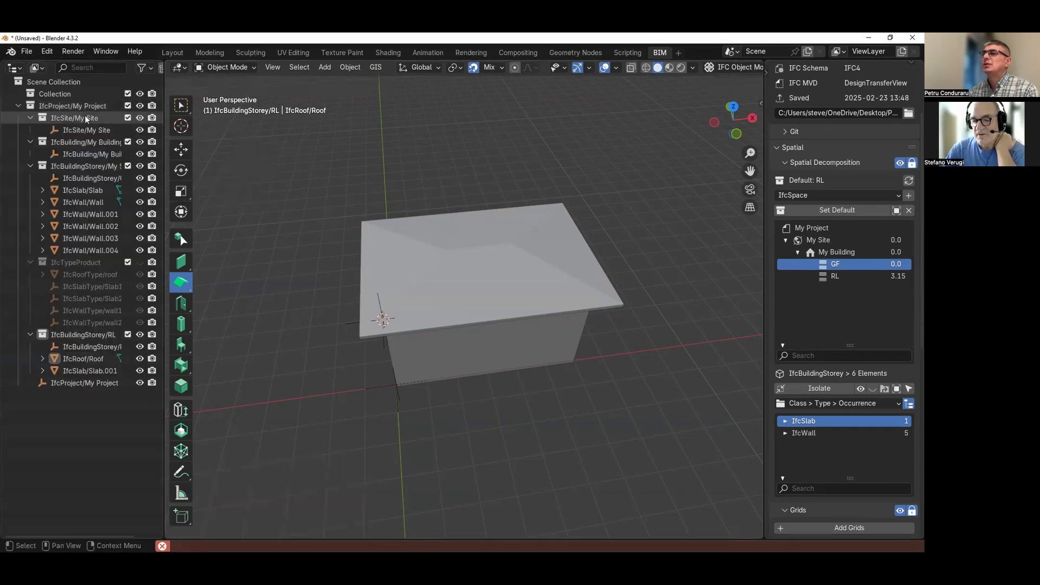
click(26, 52)
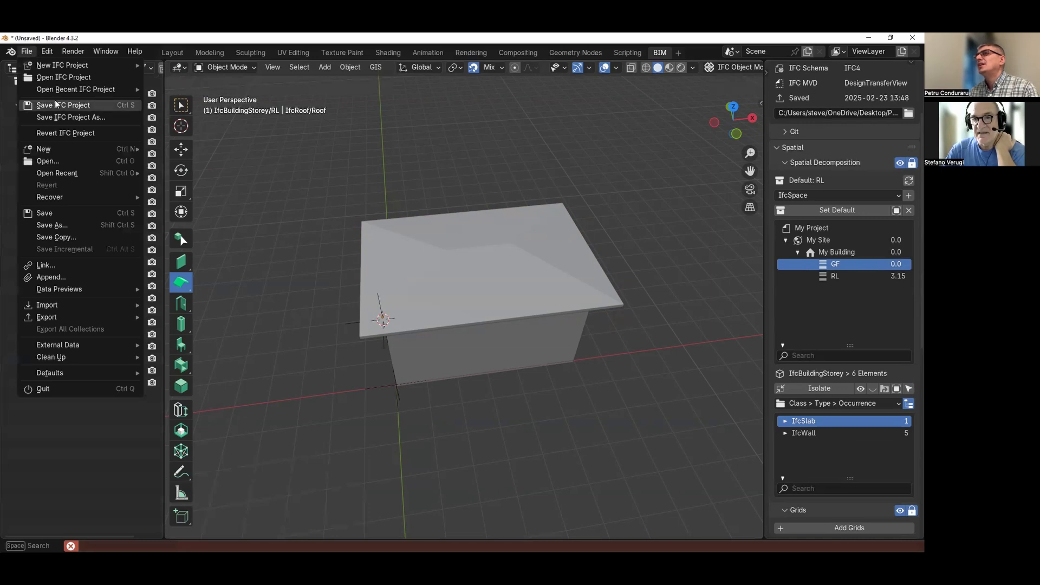
click(74, 118)
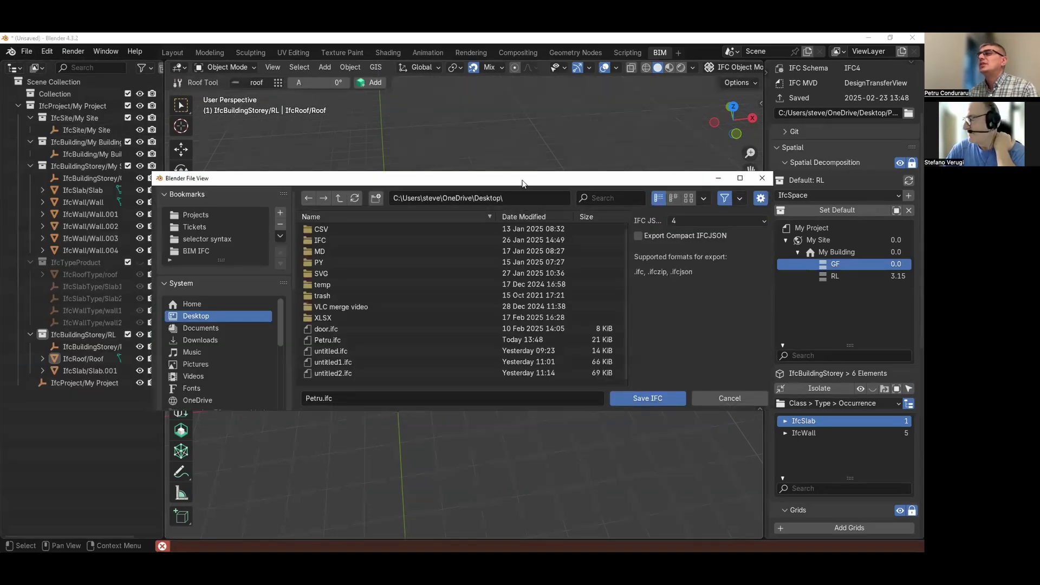
key(Escape)
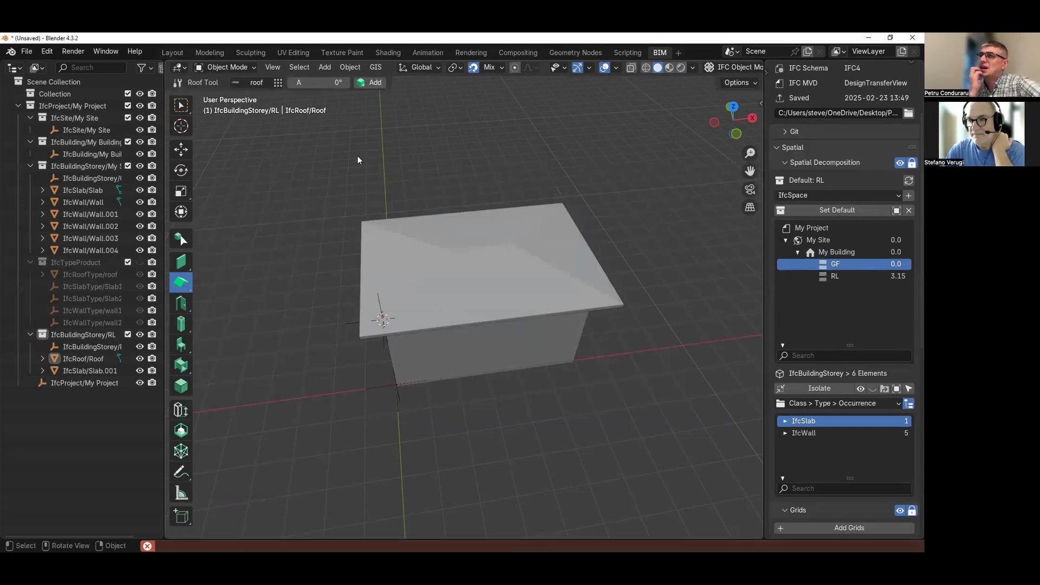
- Reload the saved Petru.ifc project and view the building model up close
click(25, 53)
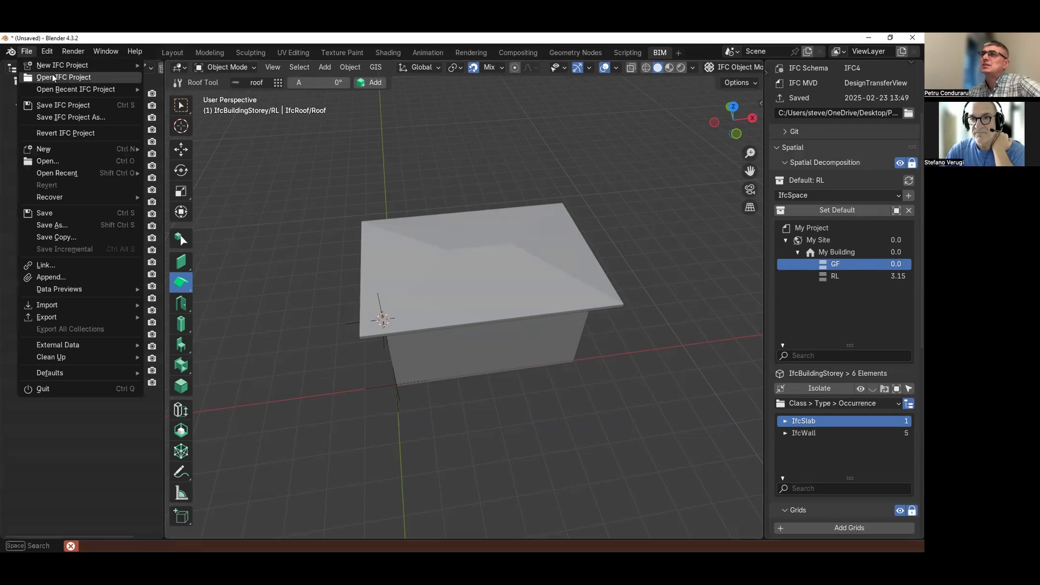
click(54, 78)
key(Escape)
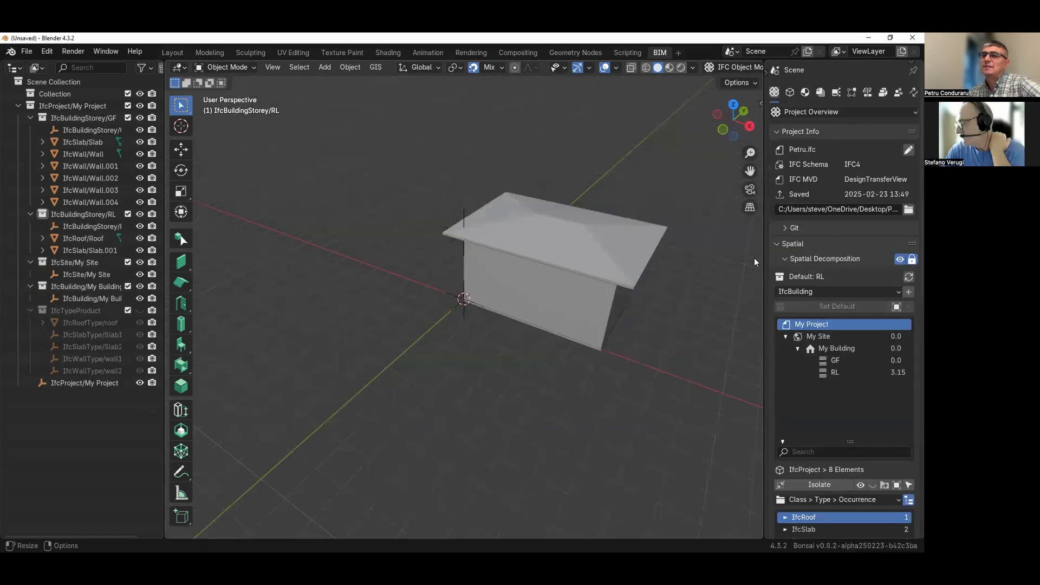
middle_drag(405, 219, 499, 231)
scroll(499, 231, up, 4)
shift+middle_drag(516, 181, 417, 255)
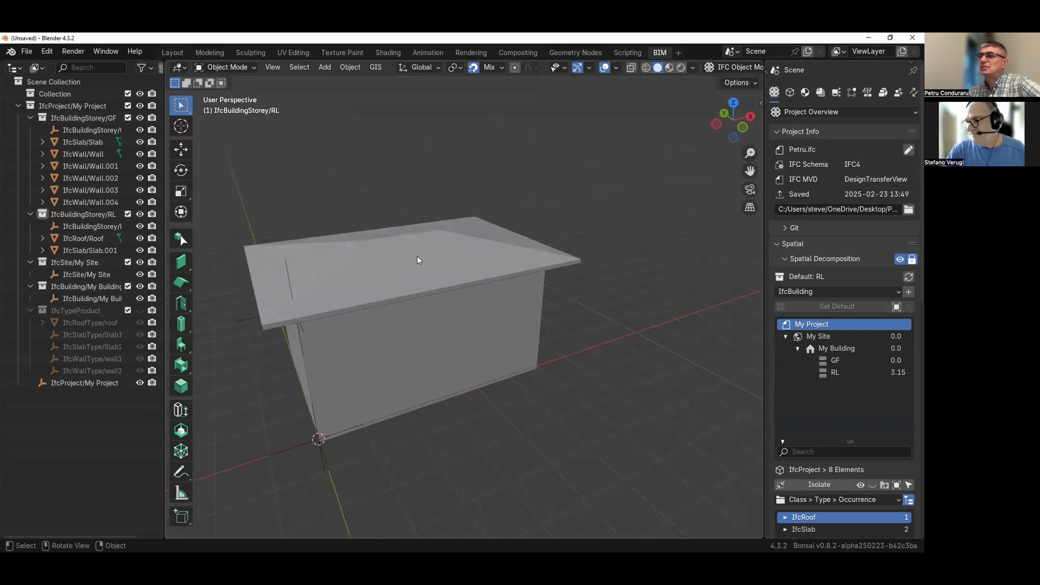
- Widen the project overview area, select My Building, and list its contents by Element Decomposition
scroll(417, 256, down, 1)
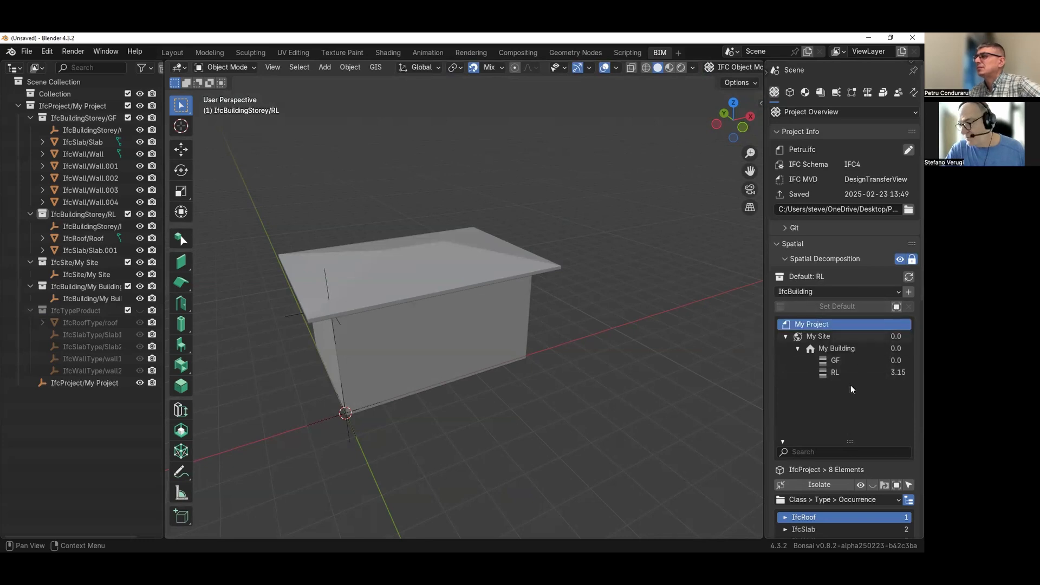
scroll(802, 471, down, 1)
drag(763, 421, 648, 390)
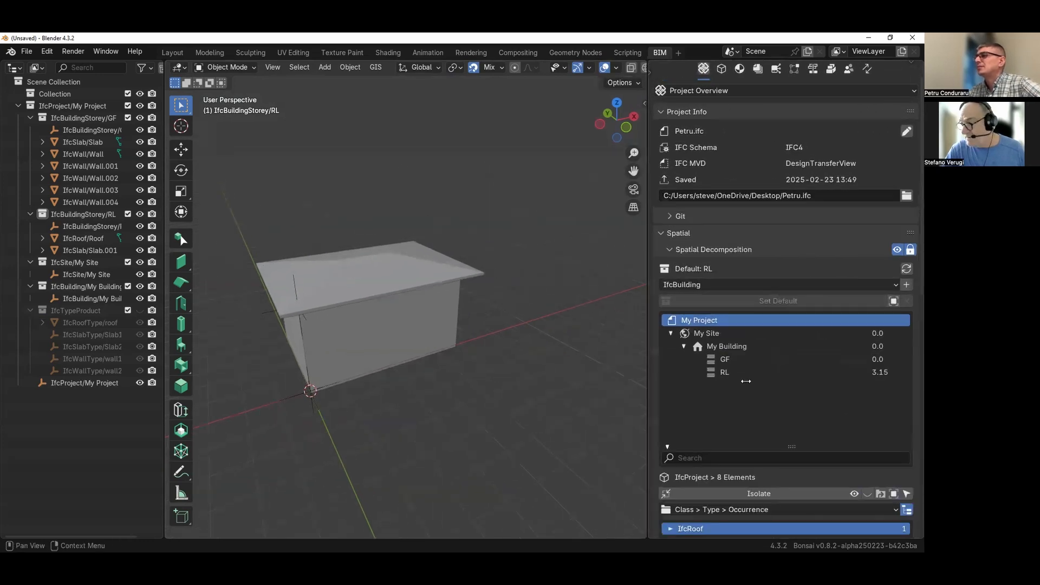
scroll(746, 381, down, 5)
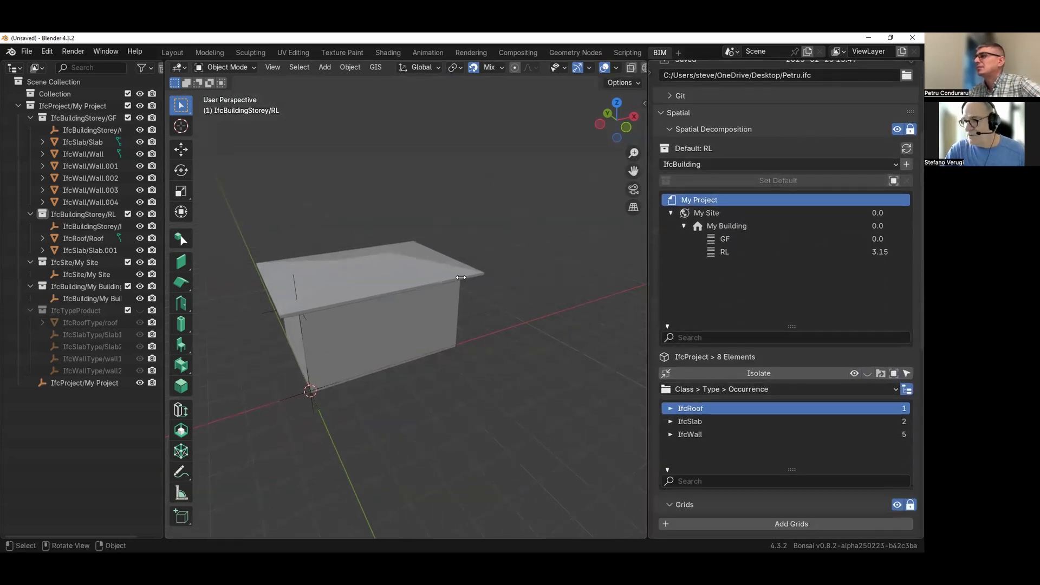
click(460, 276)
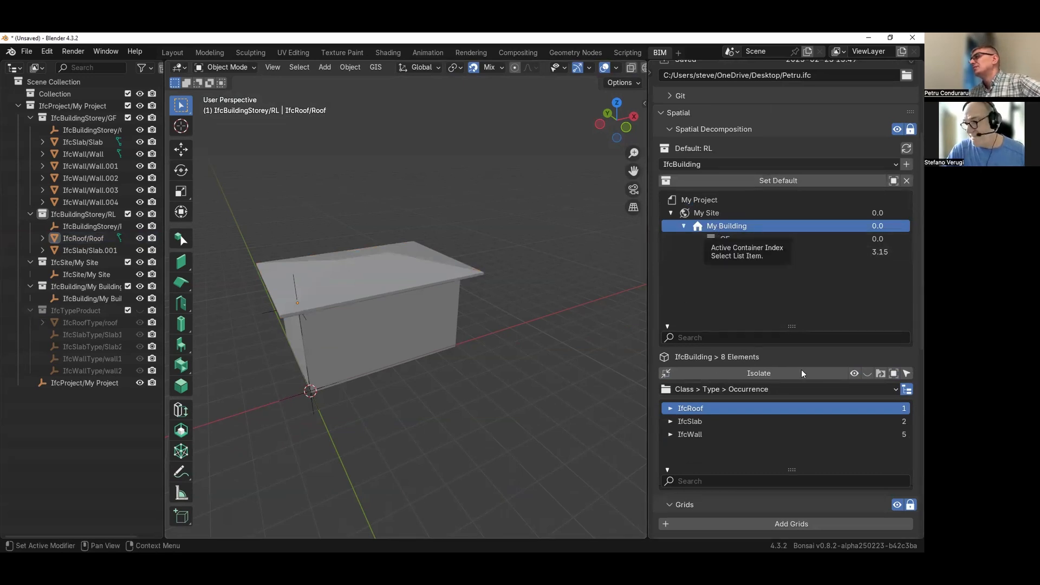
click(736, 390)
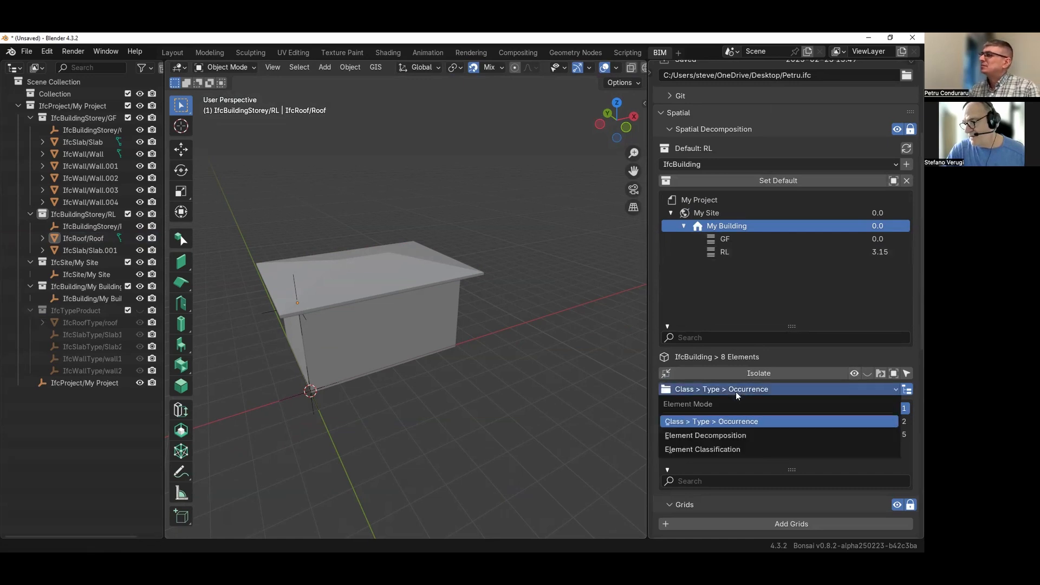
click(733, 435)
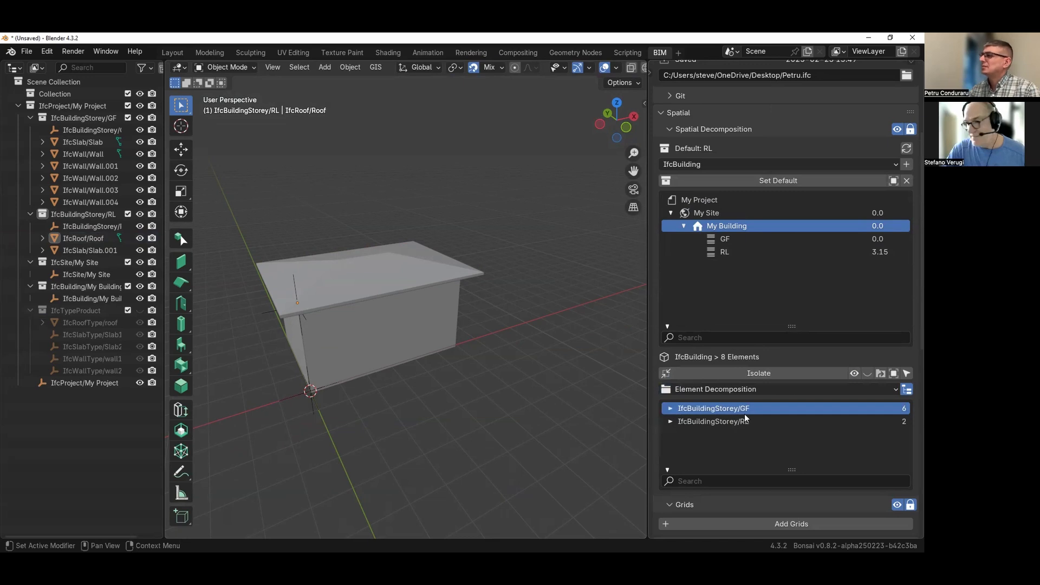
- Hide and show again the elements of the GF storey, and do the same for the RL storey
click(867, 374)
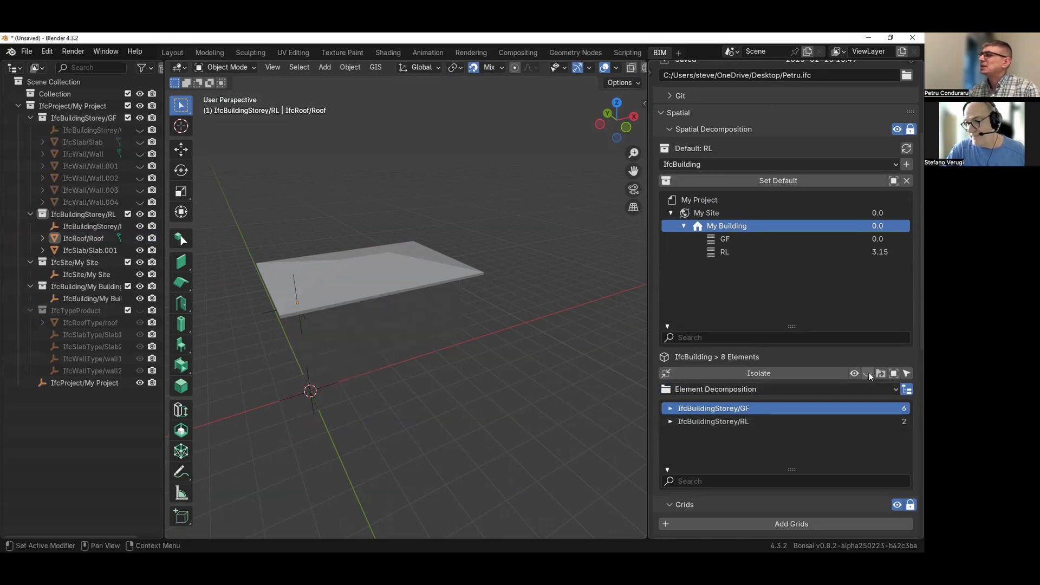
click(854, 373)
click(791, 418)
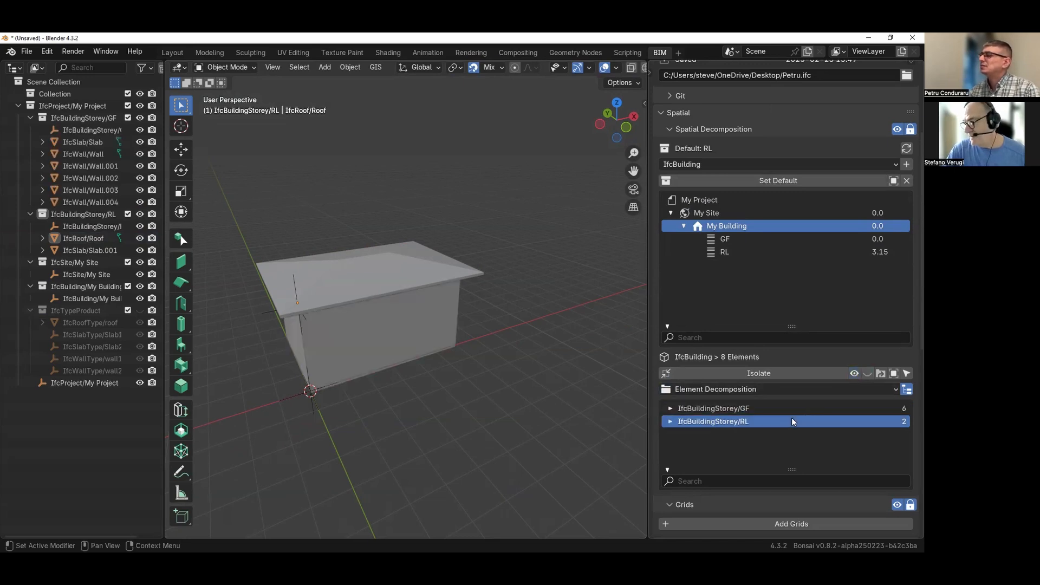
click(867, 375)
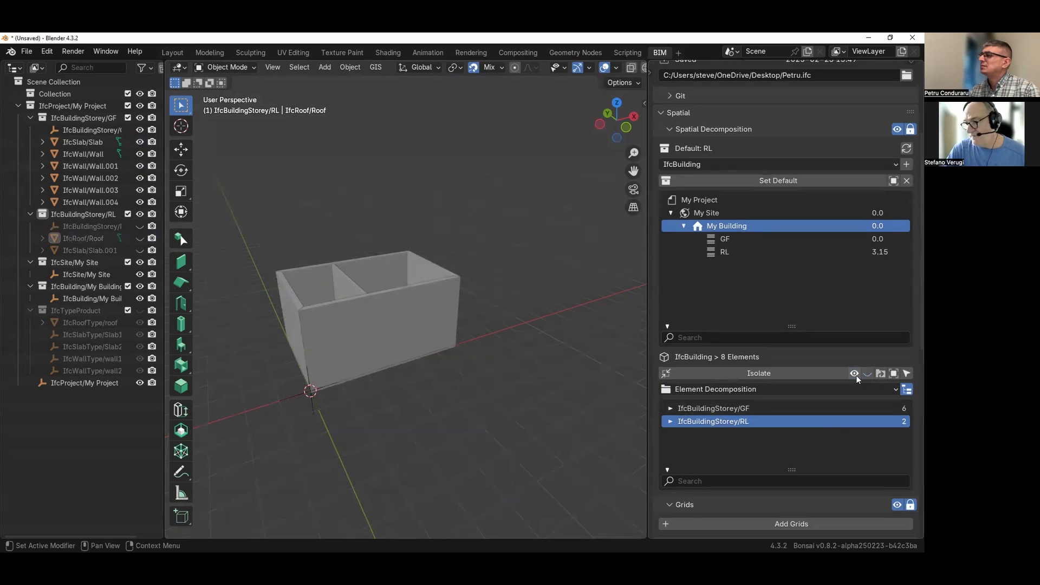
click(854, 373)
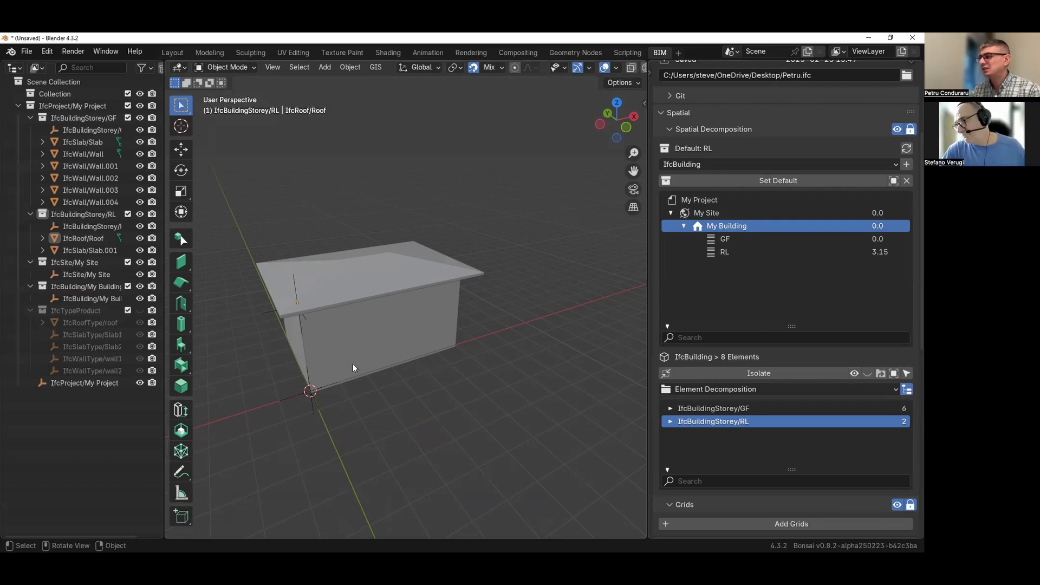
- Select the GF storey and hide the first wall in its element list, viewing the building from the open side
click(878, 241)
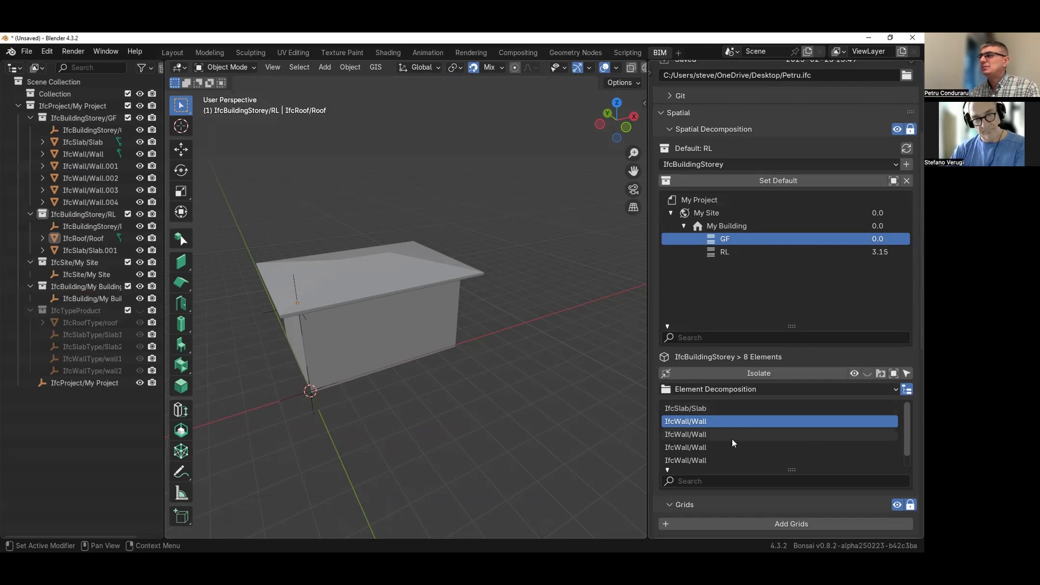
click(792, 392)
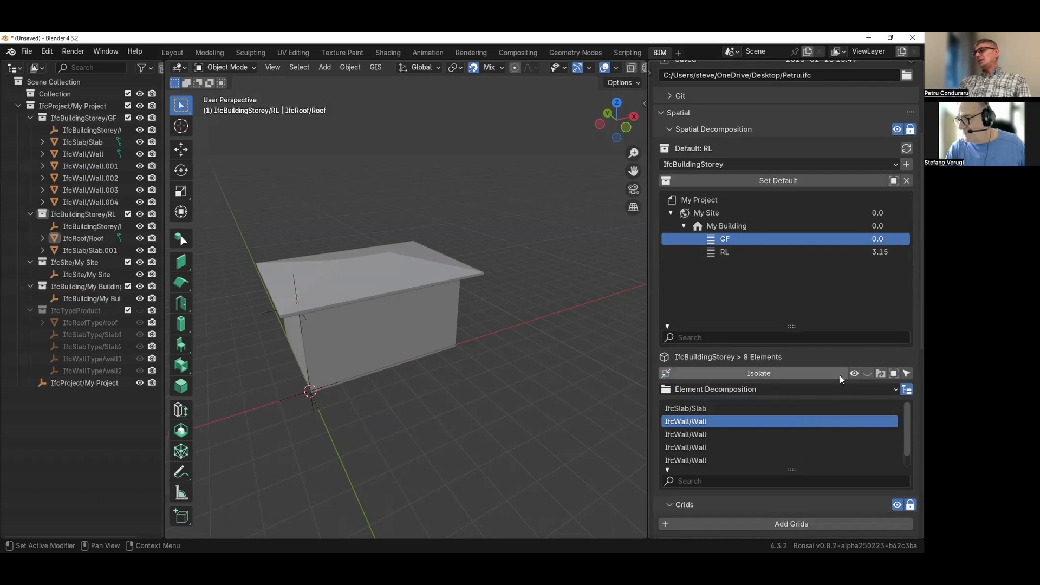
click(867, 374)
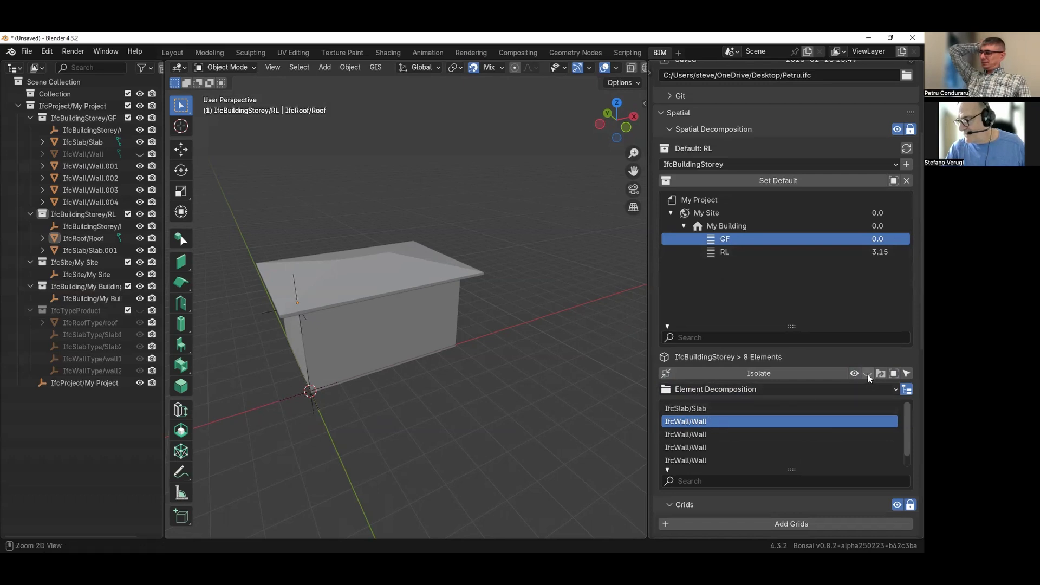
scroll(475, 360, down, 2)
middle_drag(474, 360, 448, 320)
scroll(448, 320, up, 1)
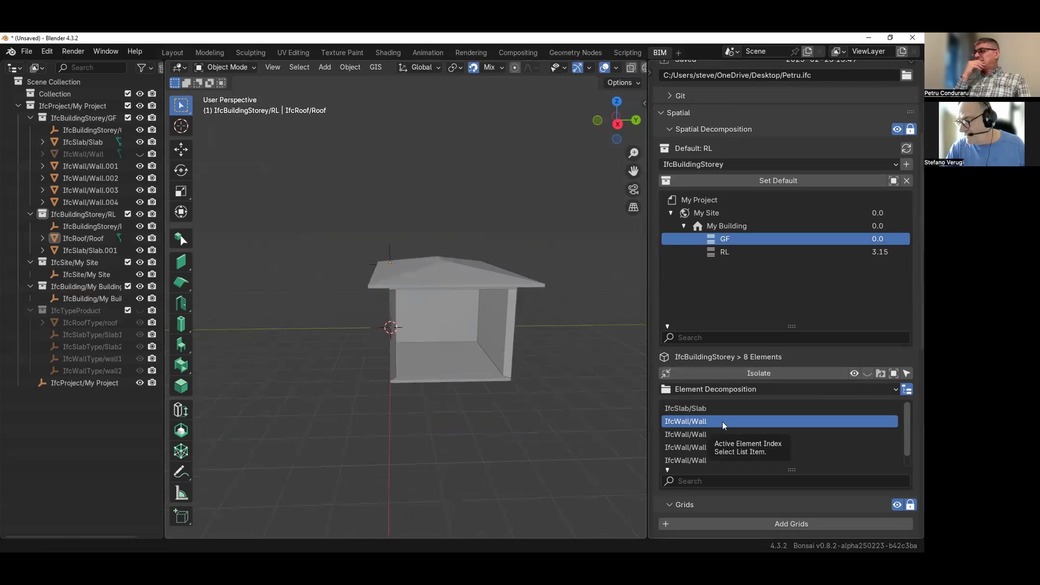
- Hide all elements of the GF storey and show them all again, keeping its first wall selected in the list
click(868, 374)
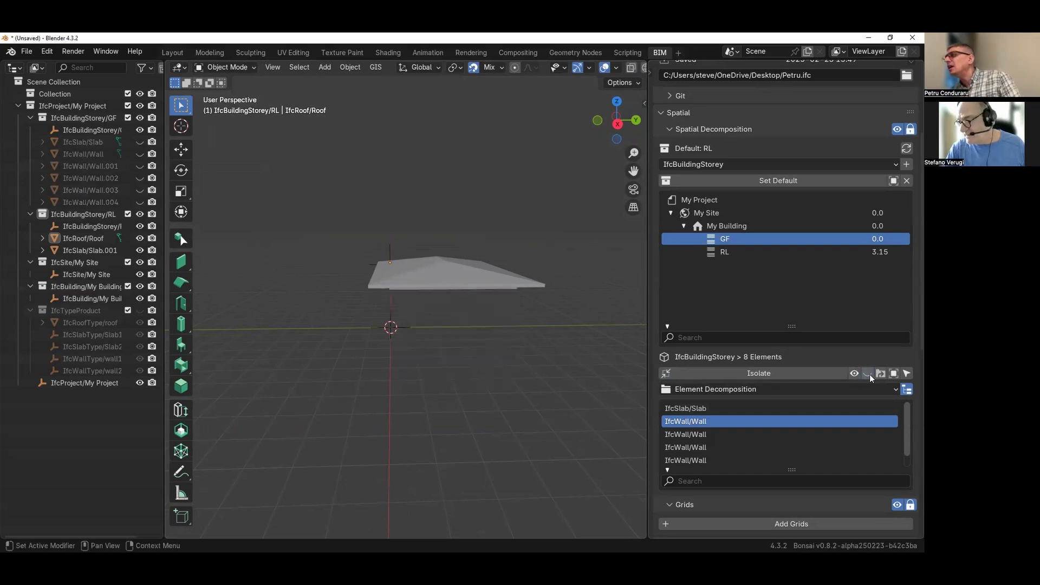
click(852, 374)
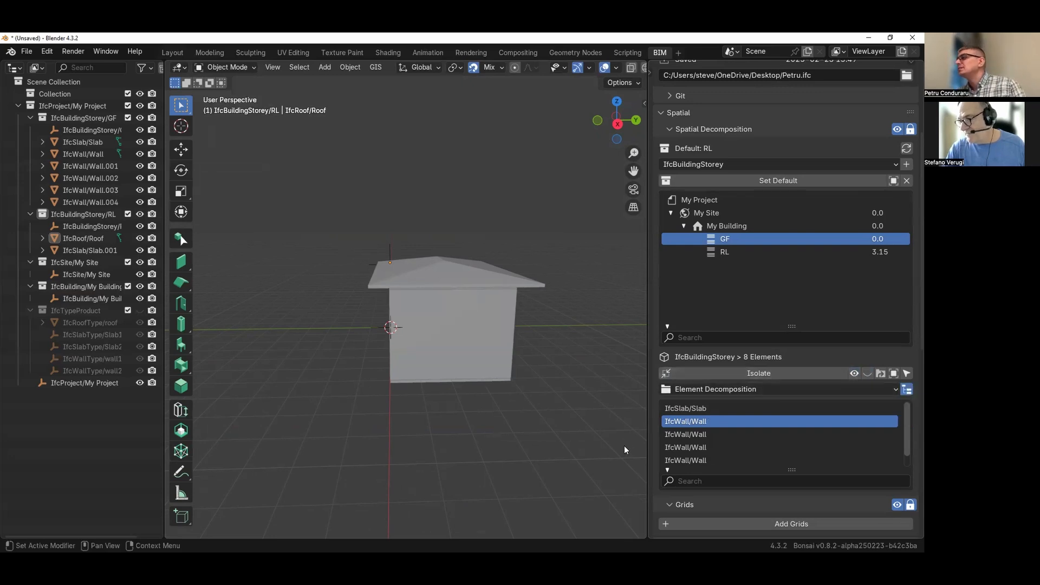
click(693, 434)
click(694, 423)
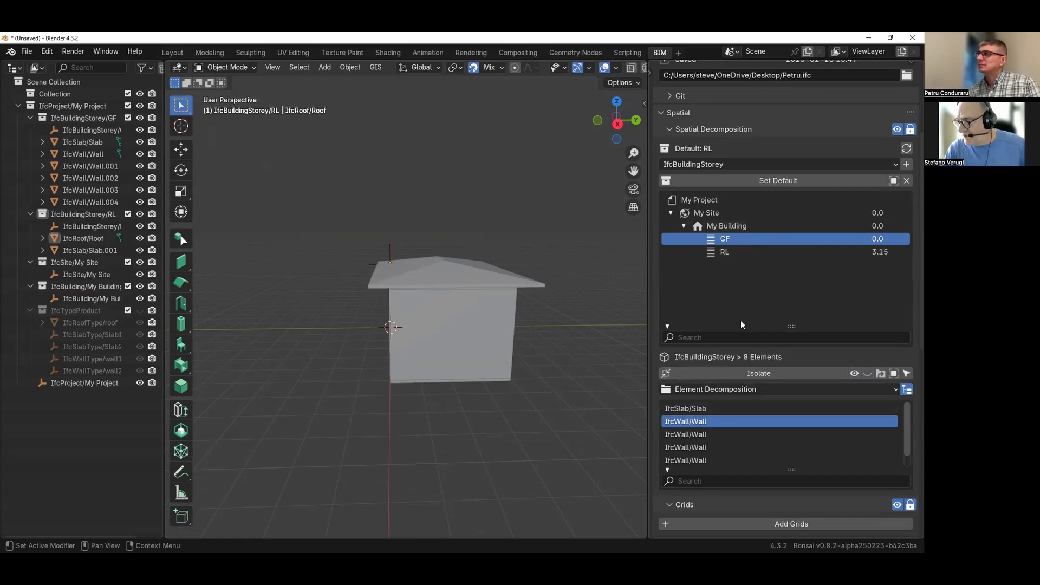
- Enlarge the GF storey's element list to show every entry, and select its slab and its first wall in turn
drag(792, 473, 788, 497)
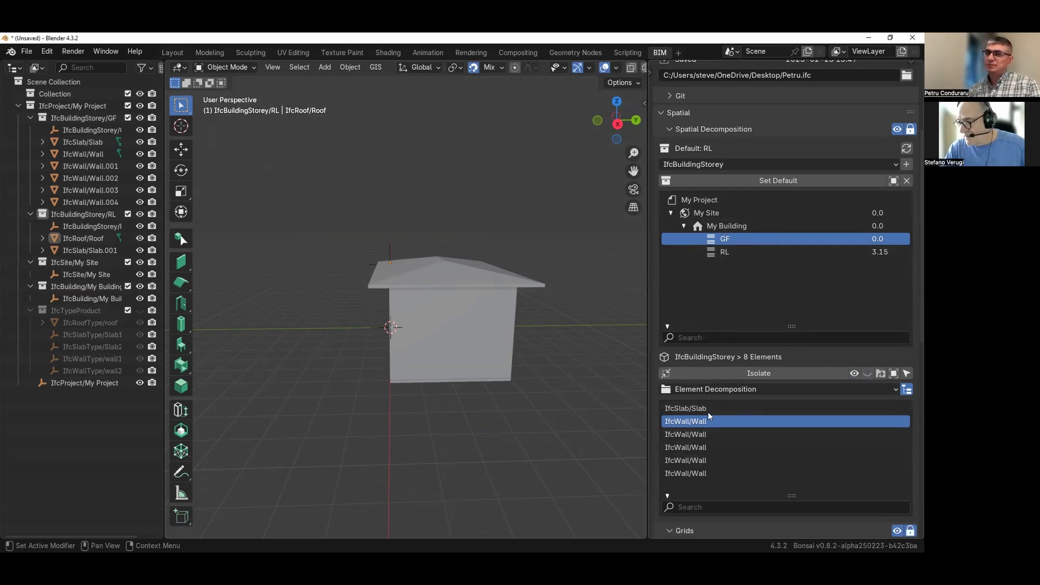
click(686, 408)
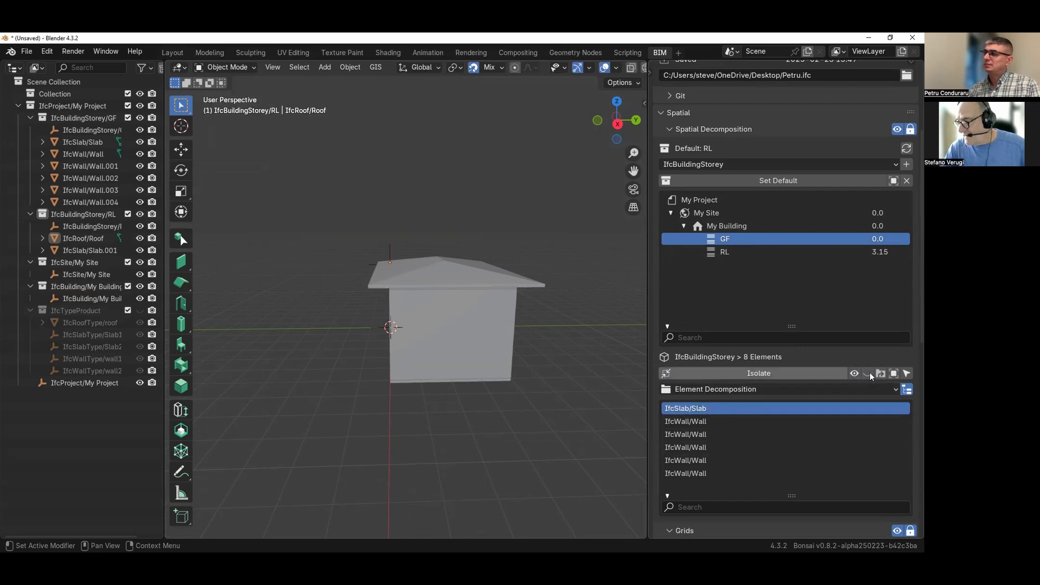
click(854, 374)
click(854, 373)
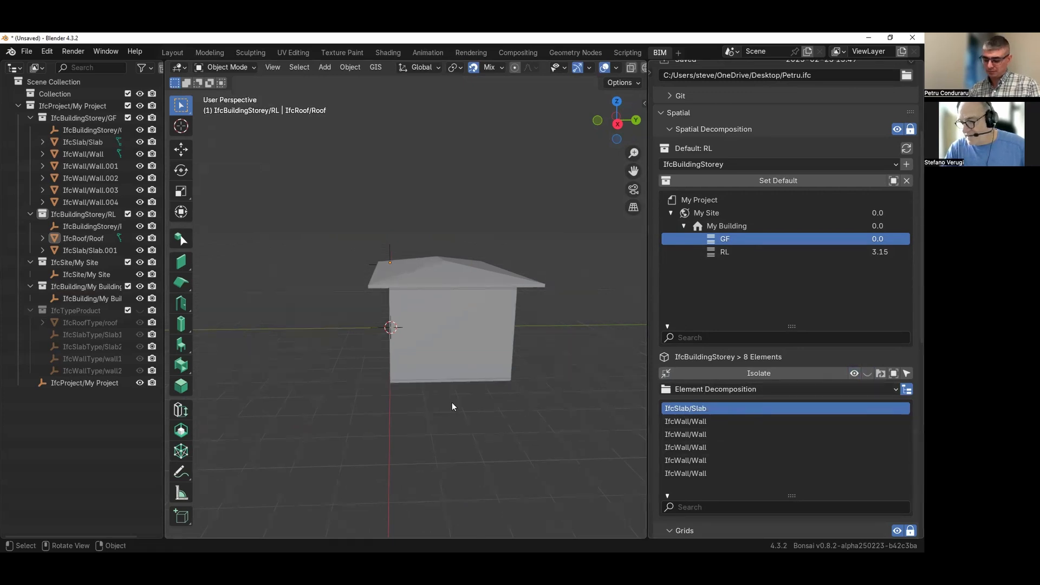
click(726, 421)
click(709, 410)
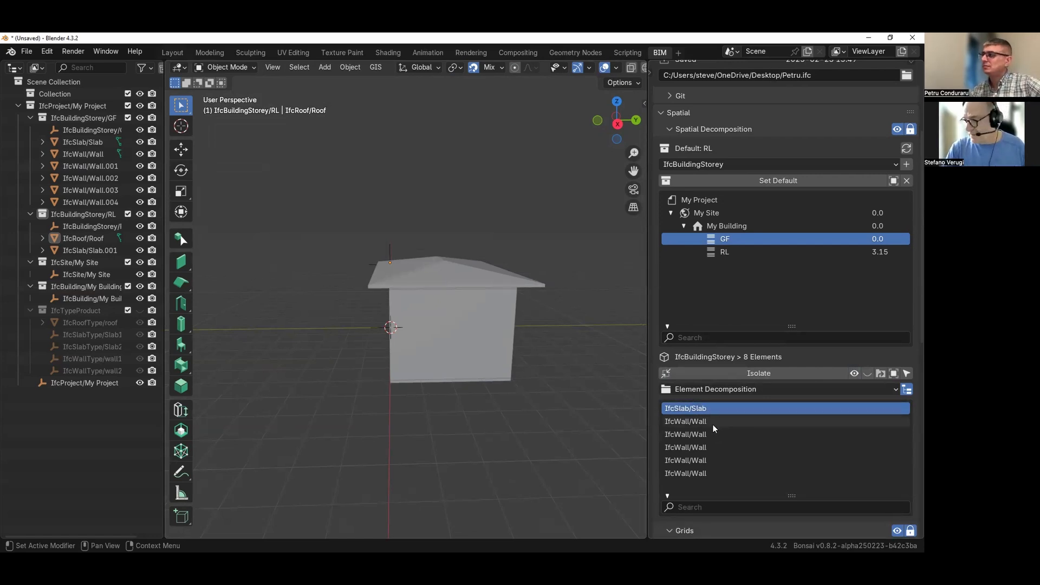
click(716, 422)
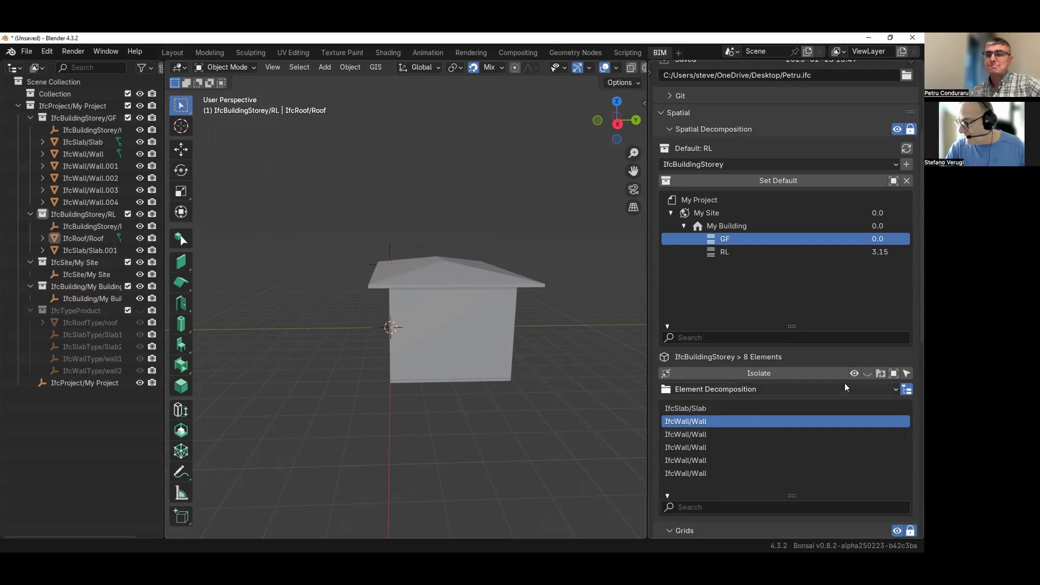
- Hide all elements of the GF storey, show only its first wall, and hide that wall again
click(867, 373)
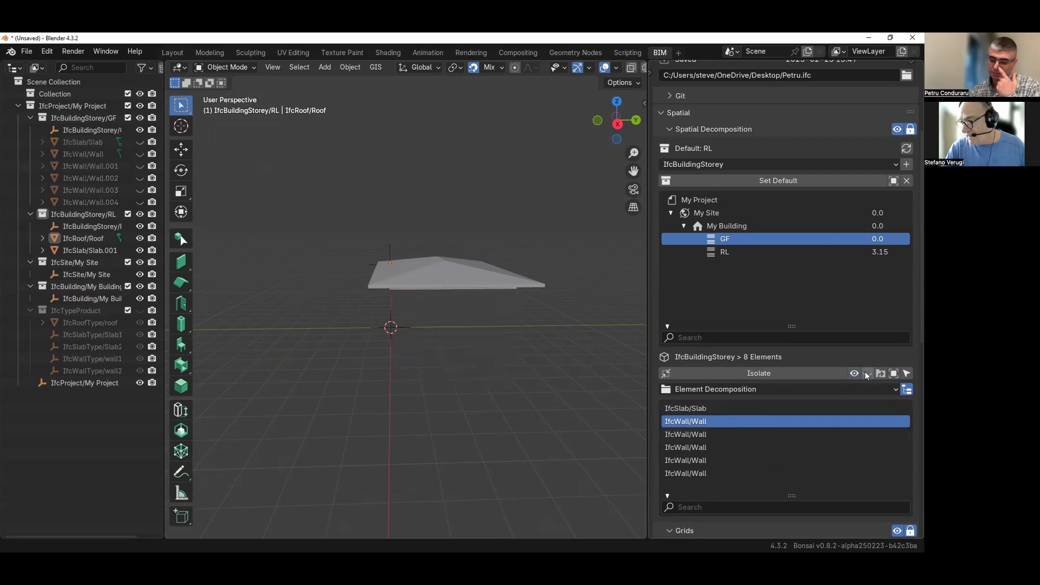
click(866, 375)
click(867, 375)
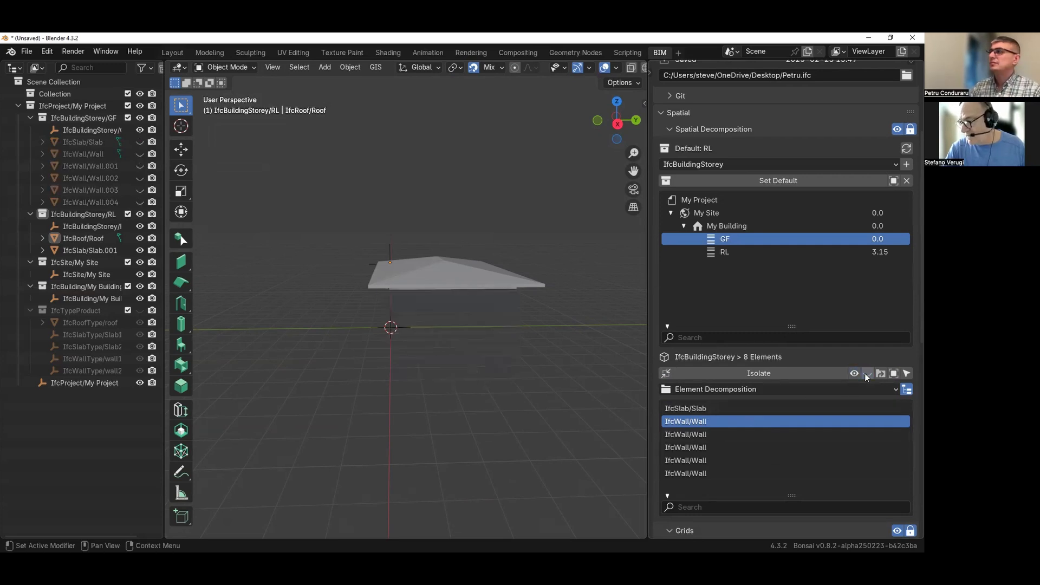
click(854, 373)
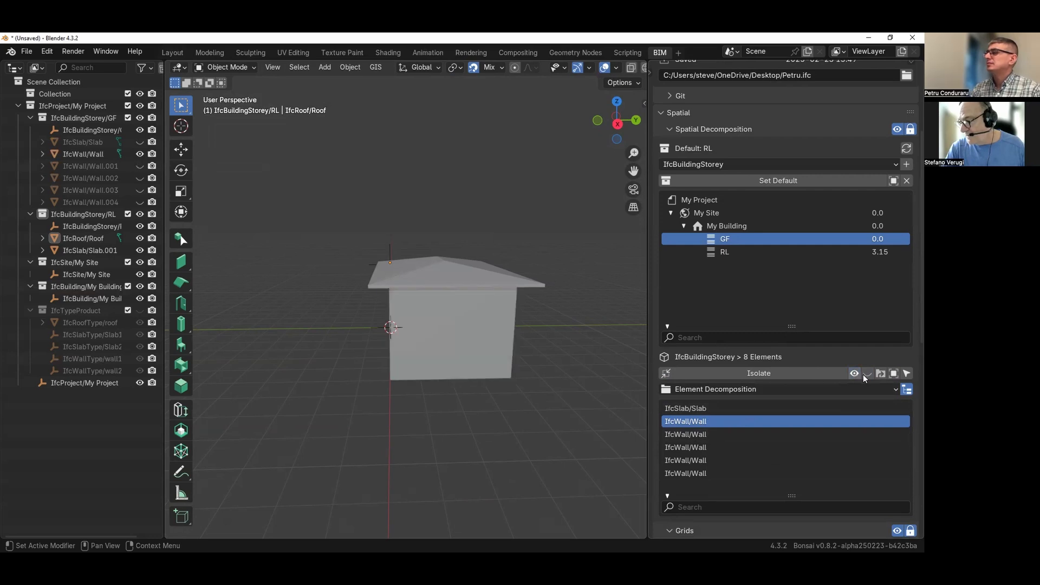
click(866, 374)
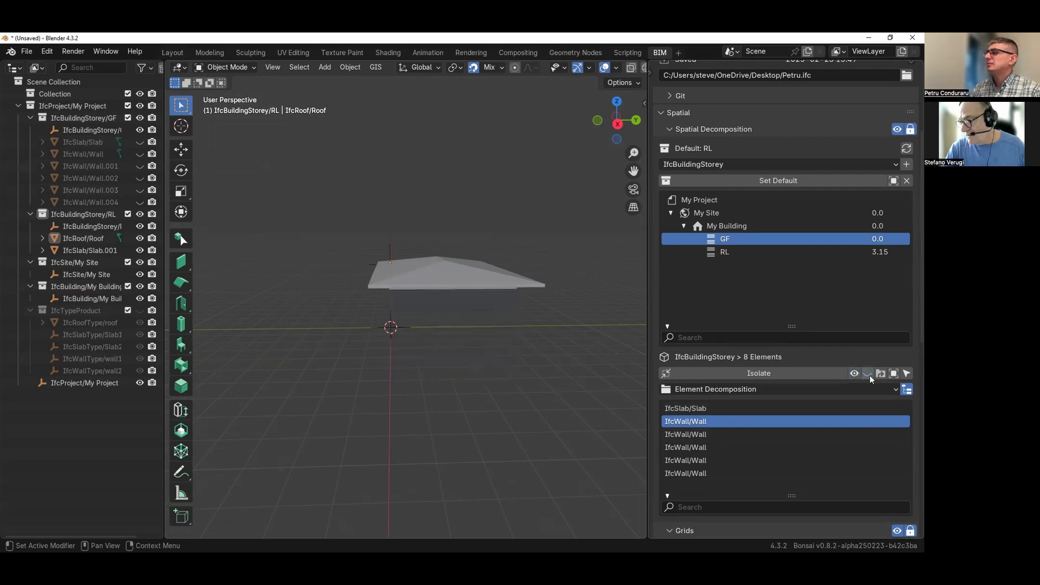
- Isolate the second wall in the GF list, and show all GF storey elements again from My Building's decomposition
click(742, 435)
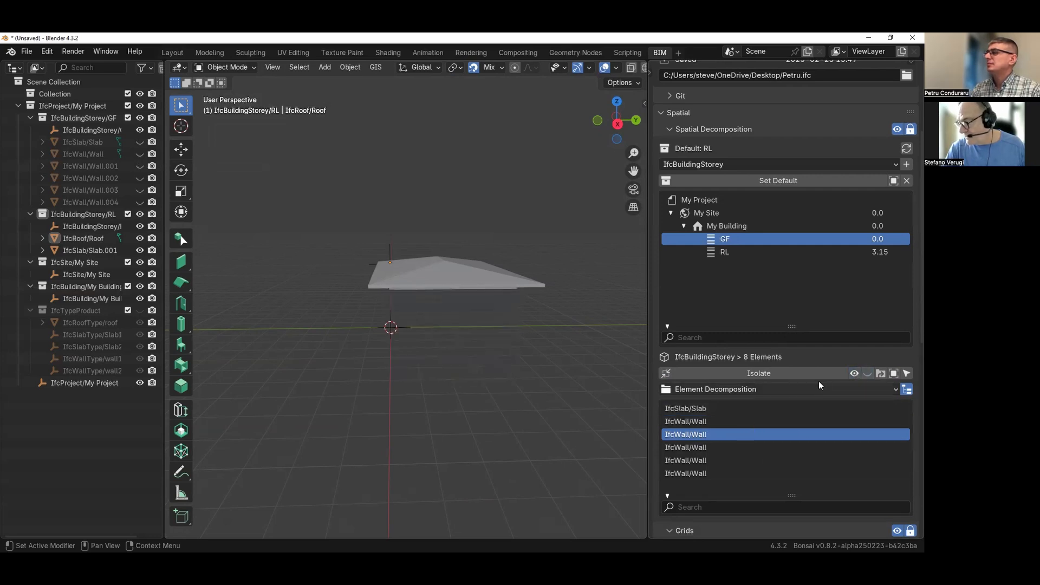
click(854, 374)
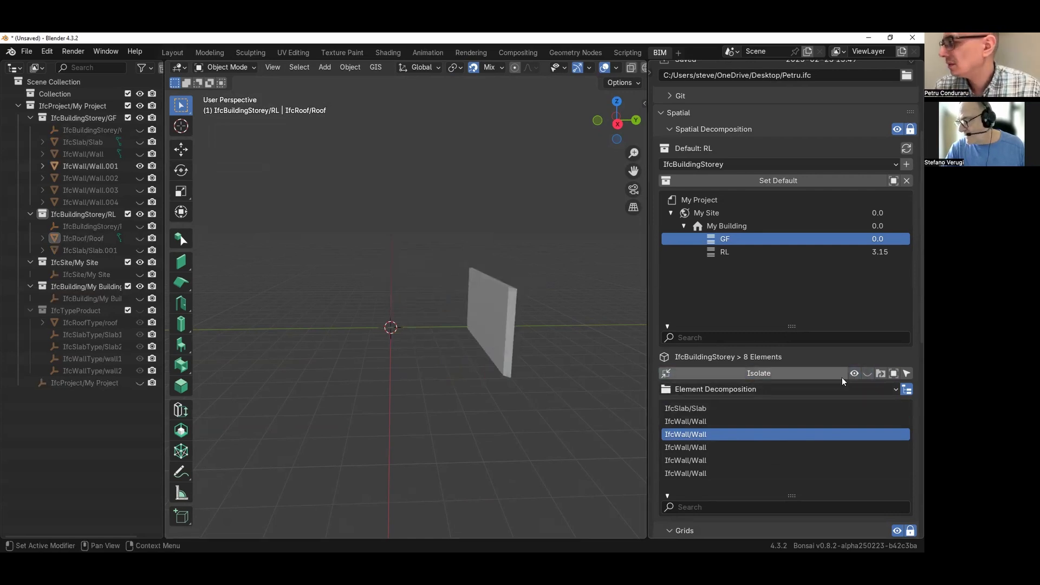
click(761, 226)
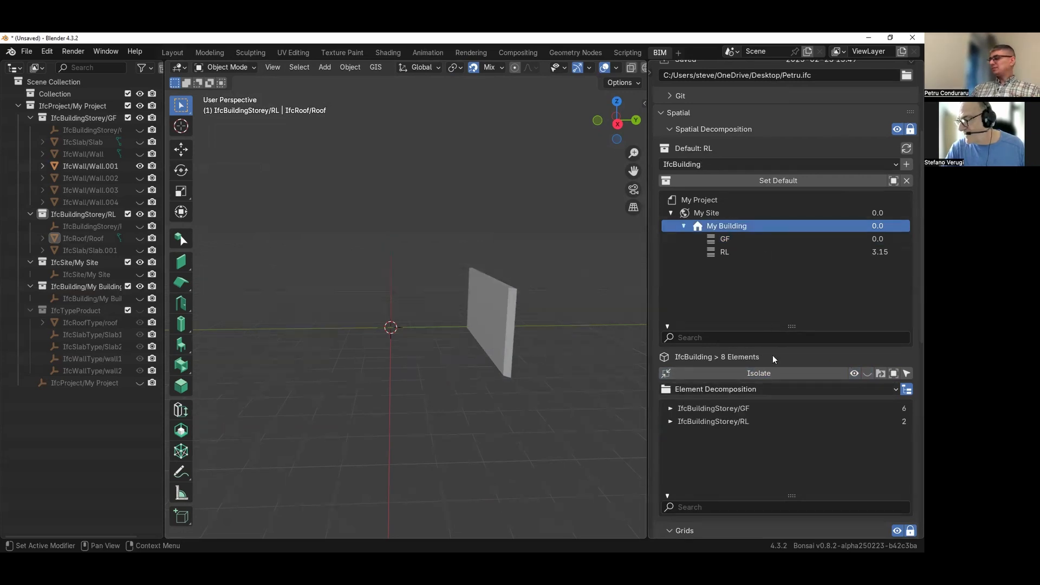
click(772, 408)
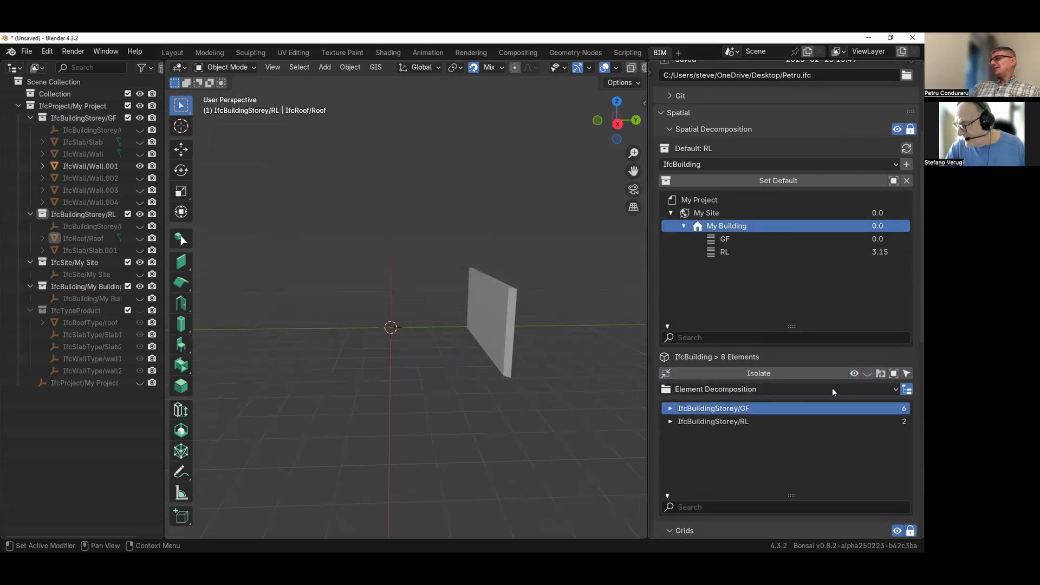
click(510, 375)
middle_drag(520, 381, 530, 407)
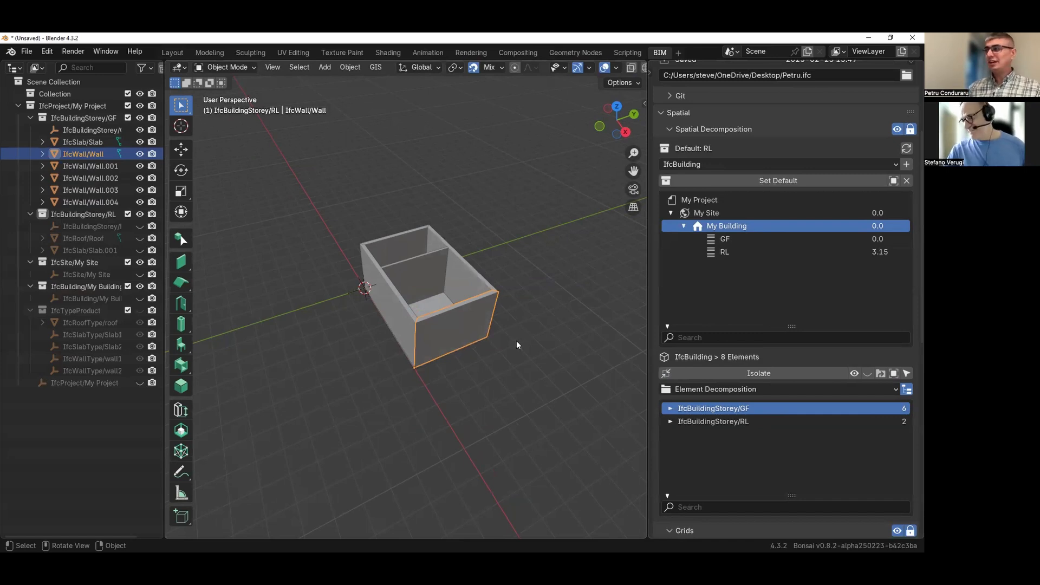
- Show the RL storey's elements with the roof, and hide them again to leave the ground floor open
click(694, 422)
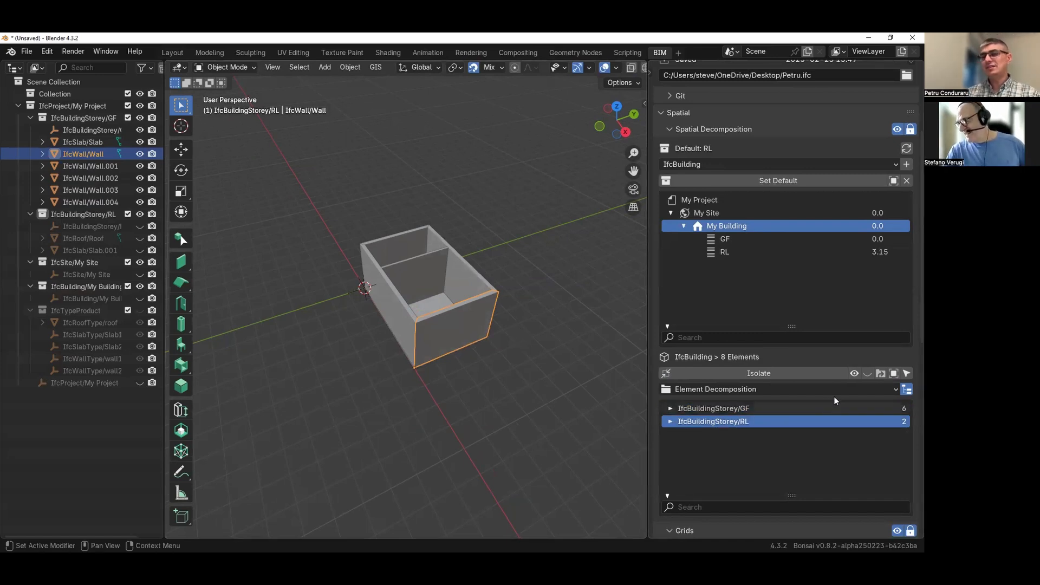
click(860, 375)
click(454, 285)
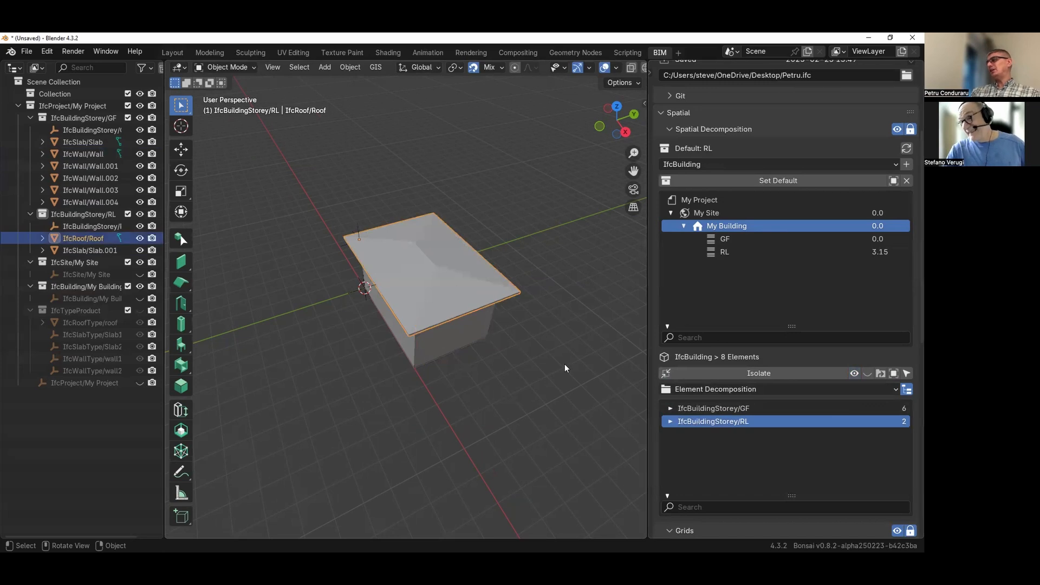
click(871, 375)
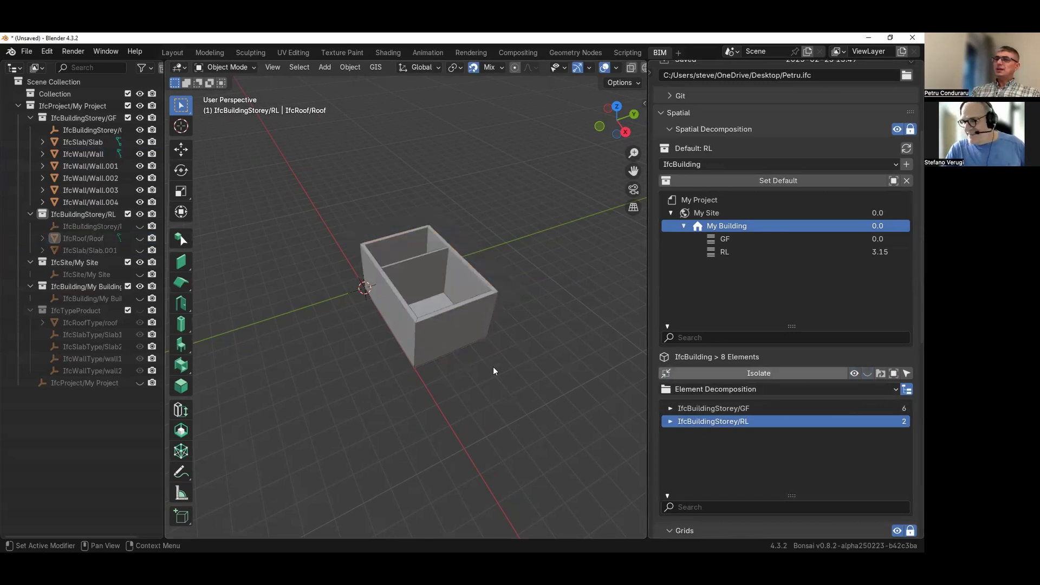
- Save the IFC project with only the open ground floor displayed
scroll(417, 290, up, 2)
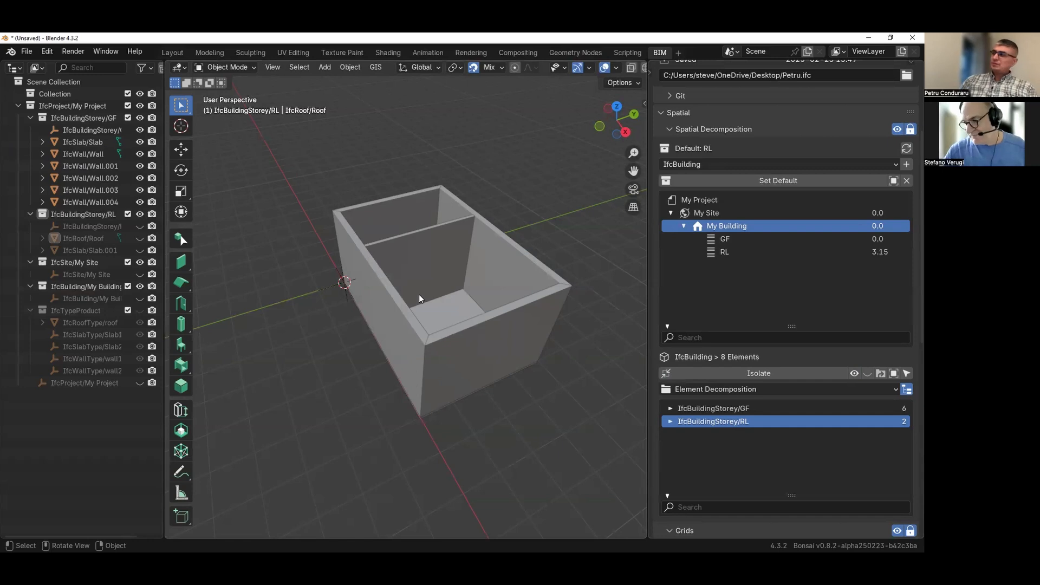
middle_drag(513, 346, 374, 298)
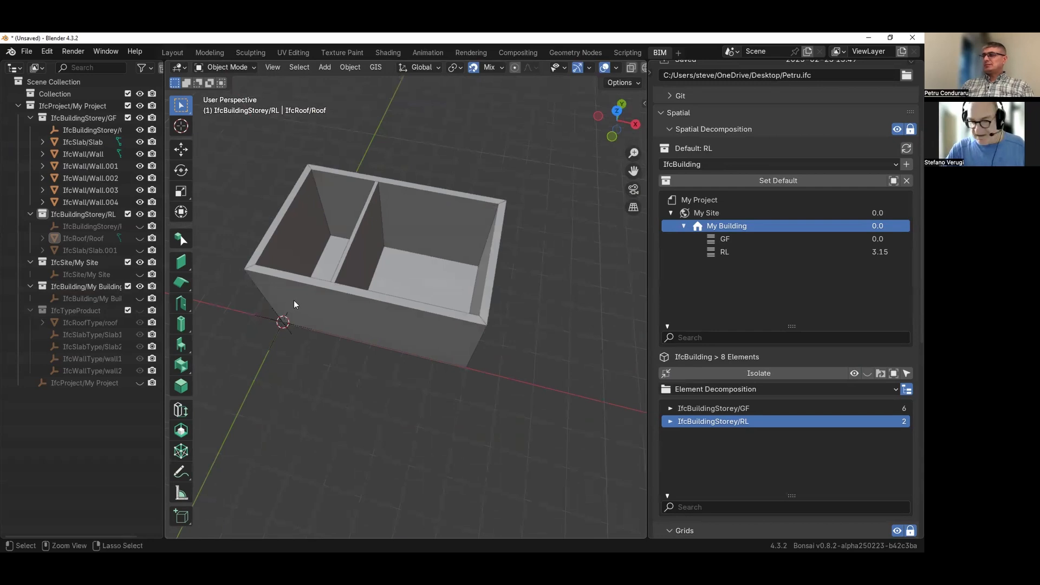
key(ctrl+s)
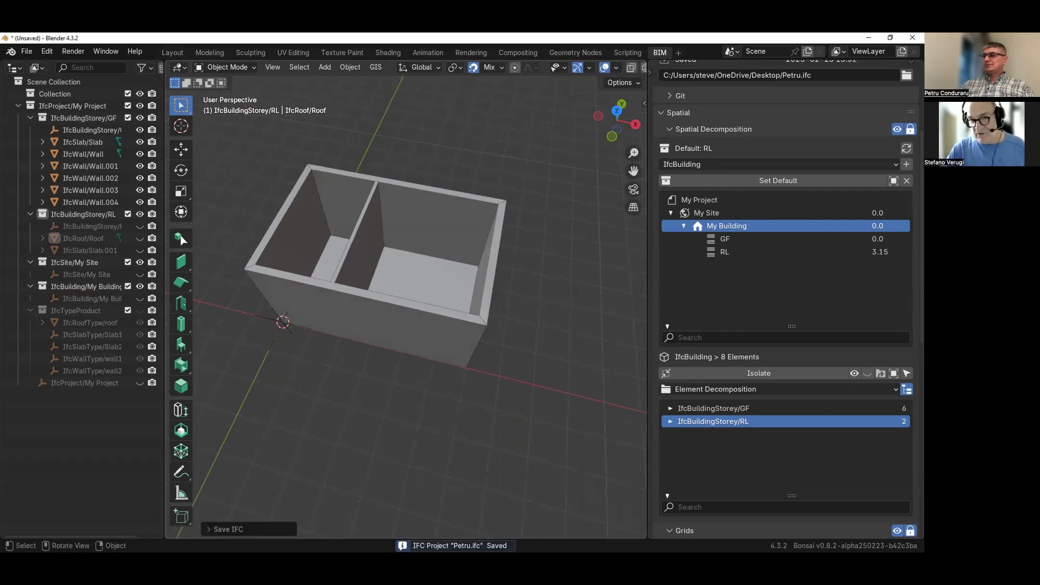
- Quick-create an IfcDoorType with the Door tool and rename it D1 in the Type Manager
click(182, 305)
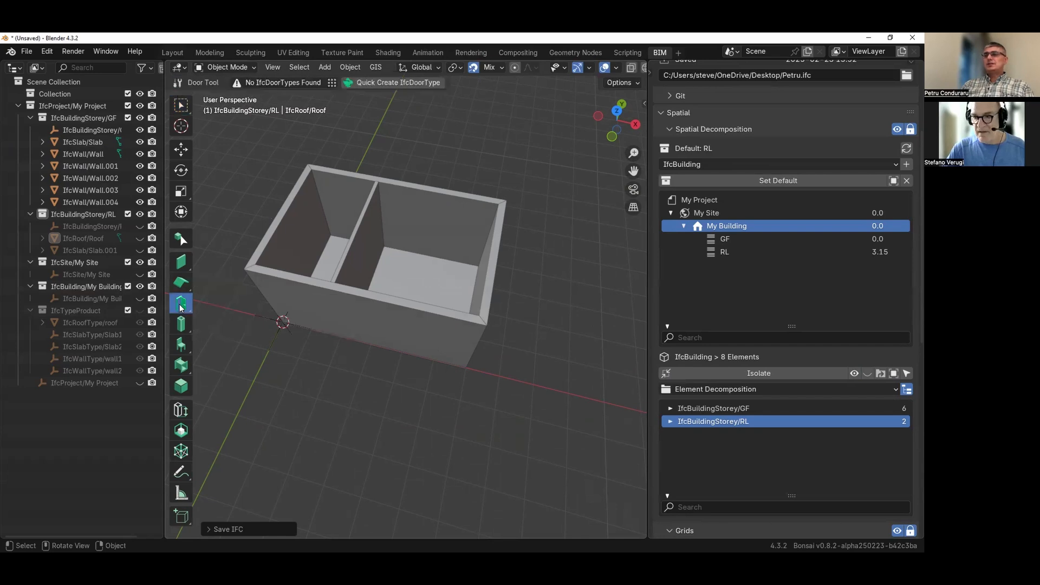
click(181, 306)
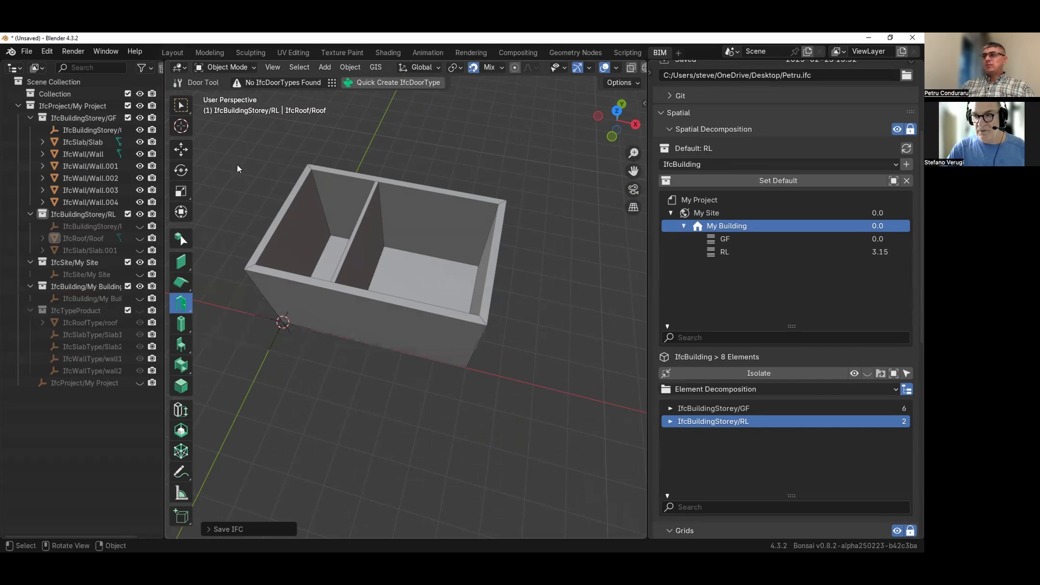
click(378, 83)
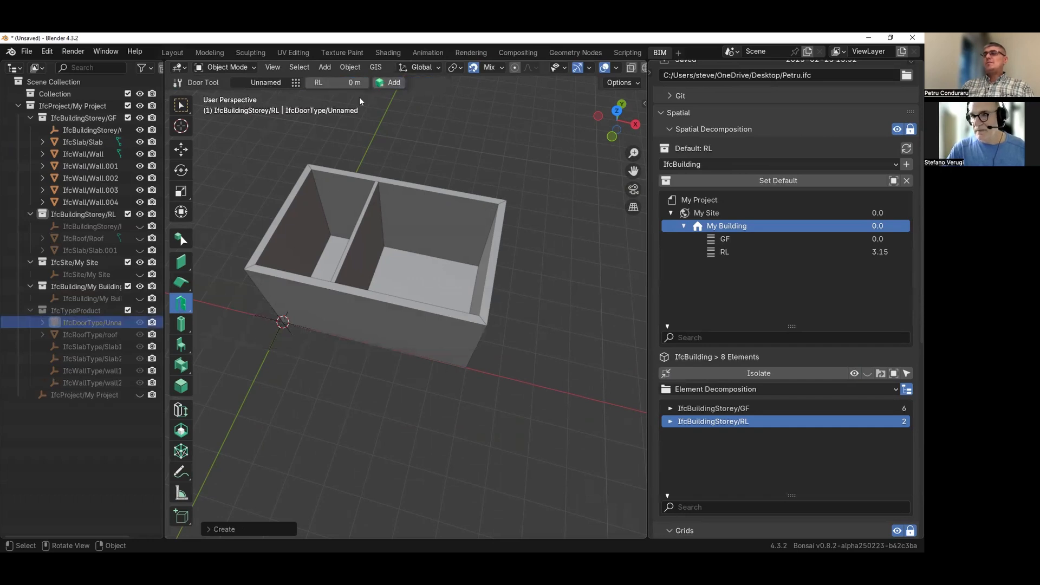
click(297, 82)
click(486, 152)
click(485, 154)
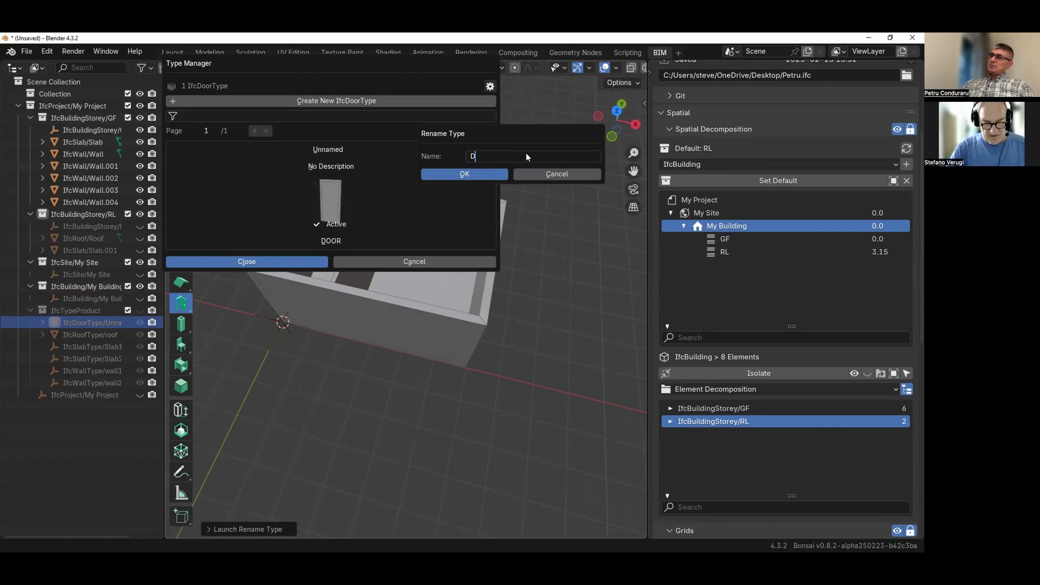
text(D1)
key(Return)
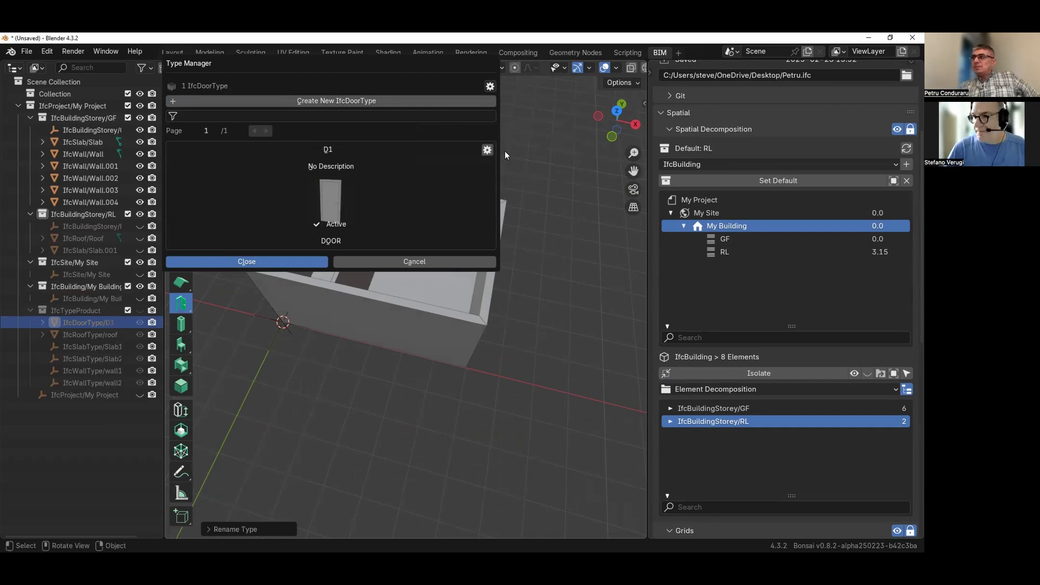
click(307, 262)
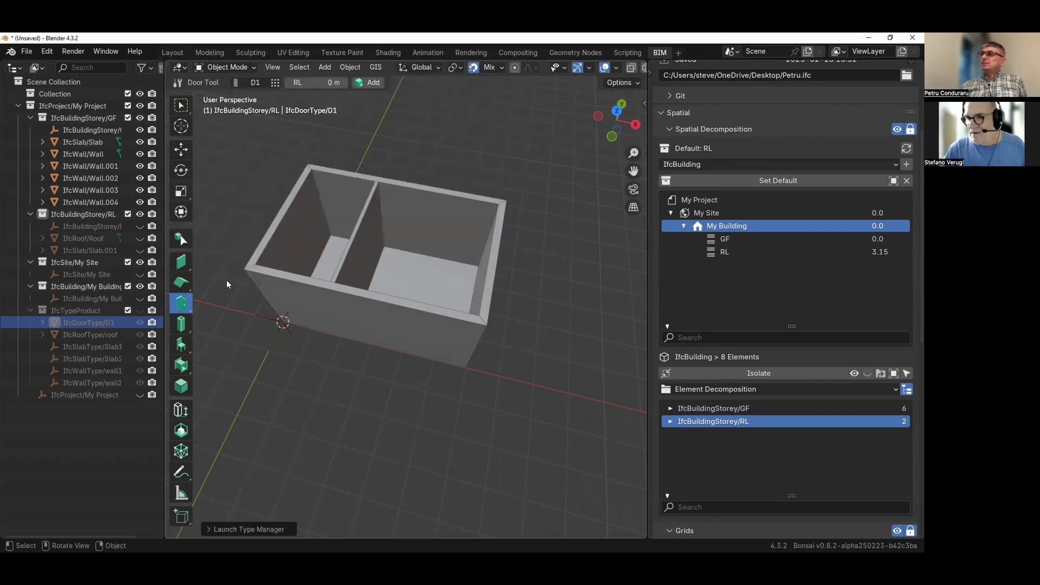
- Set the GF storey as the default container and leave nothing selected for the door placement
scroll(304, 304, up, 2)
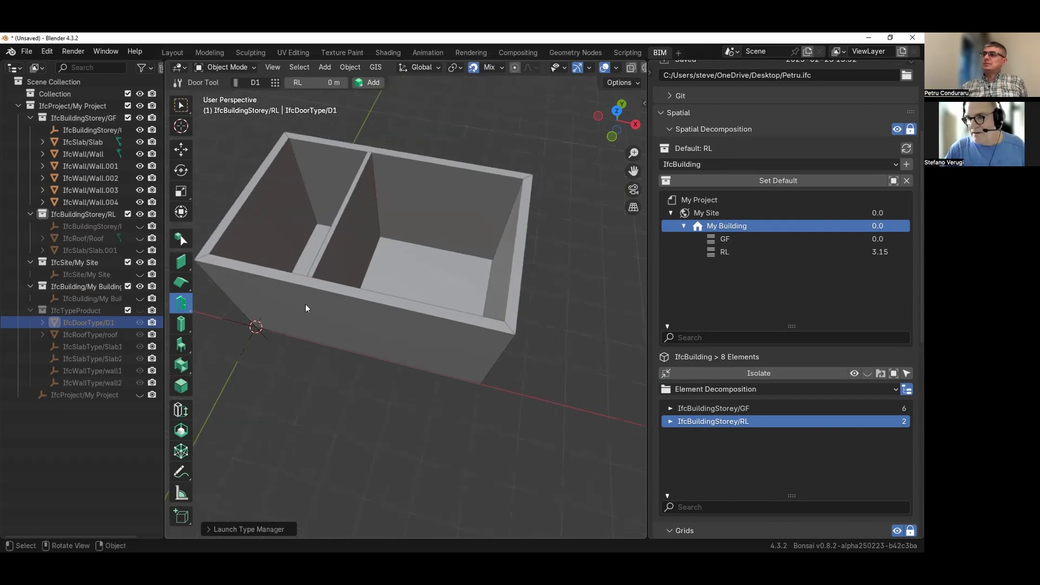
click(287, 312)
scroll(325, 298, down, 5)
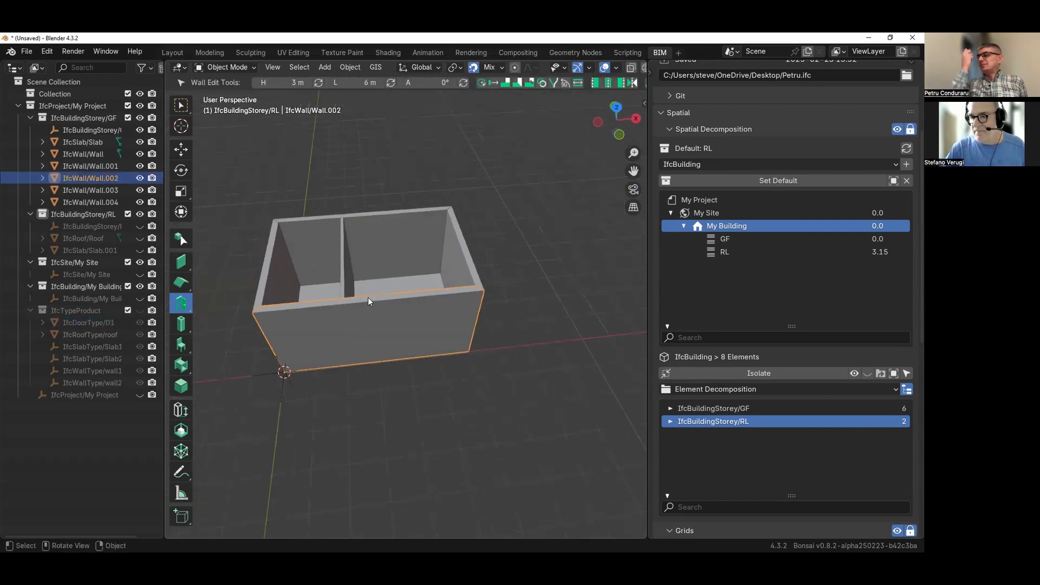
scroll(348, 313, up, 1)
click(746, 240)
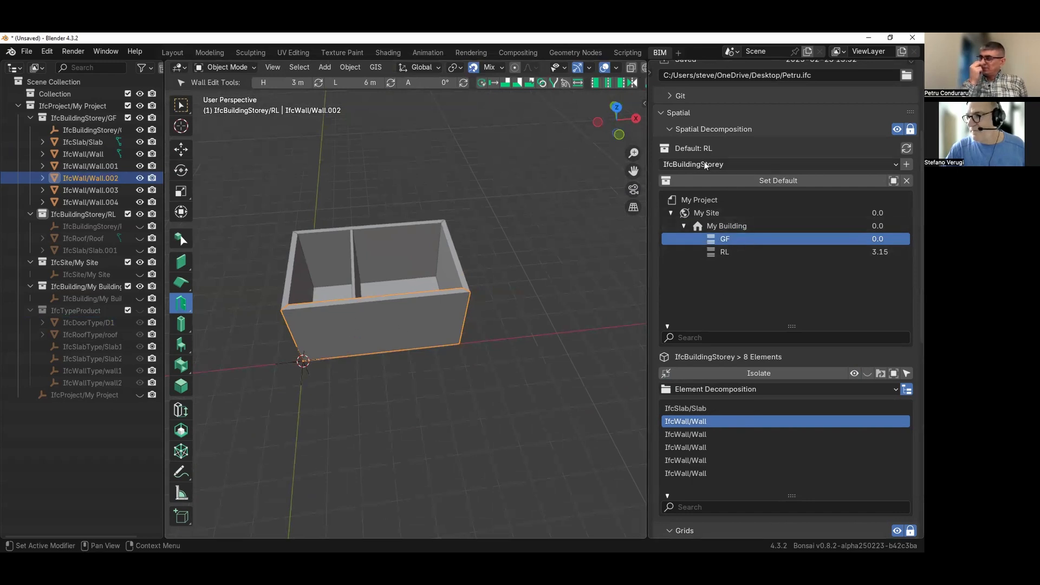
click(733, 178)
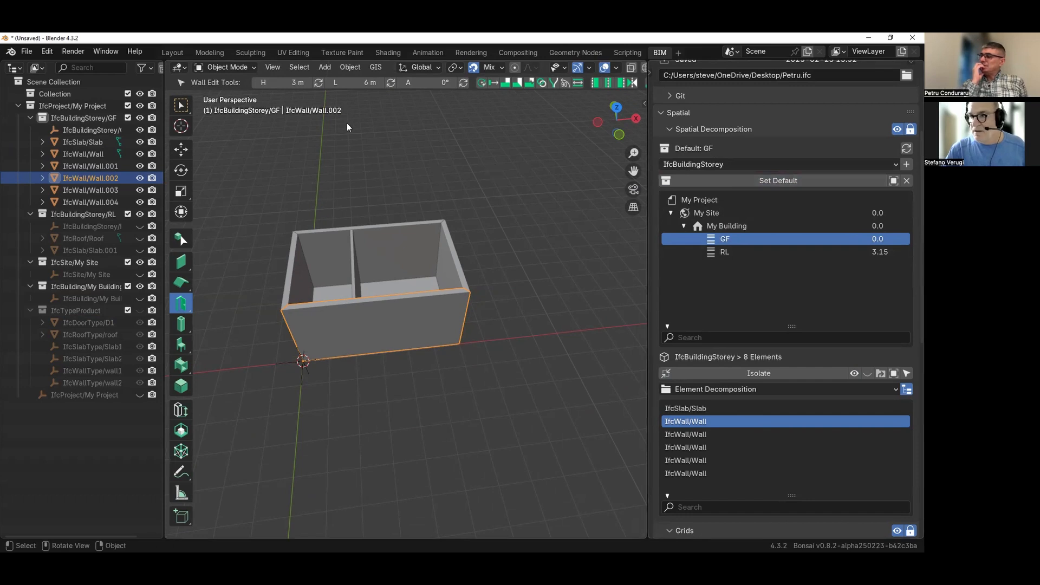
click(215, 283)
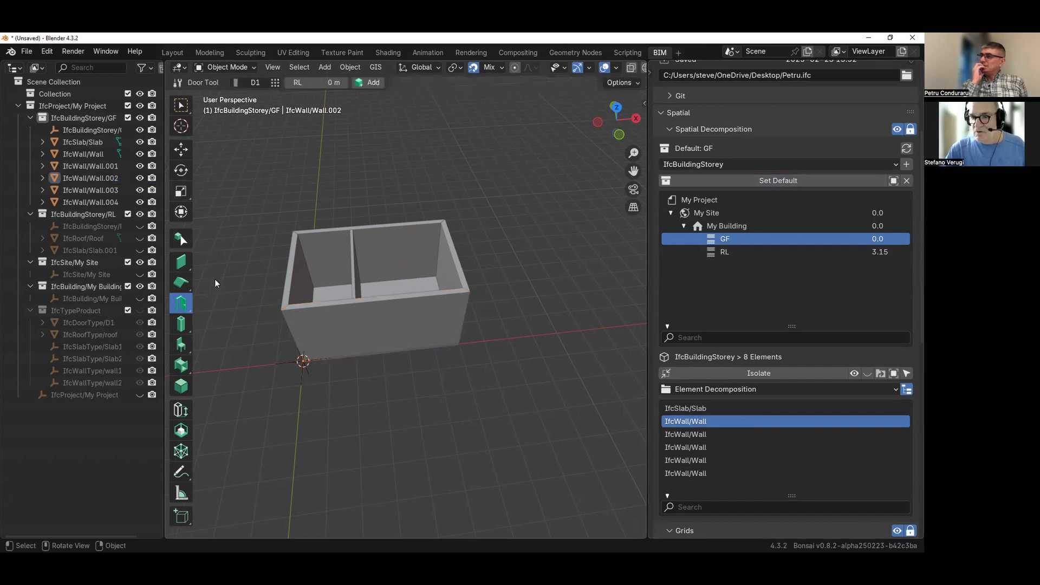
- Add a D1 door to the long front wall near the corner at the origin, and check its opening in the wall
click(373, 83)
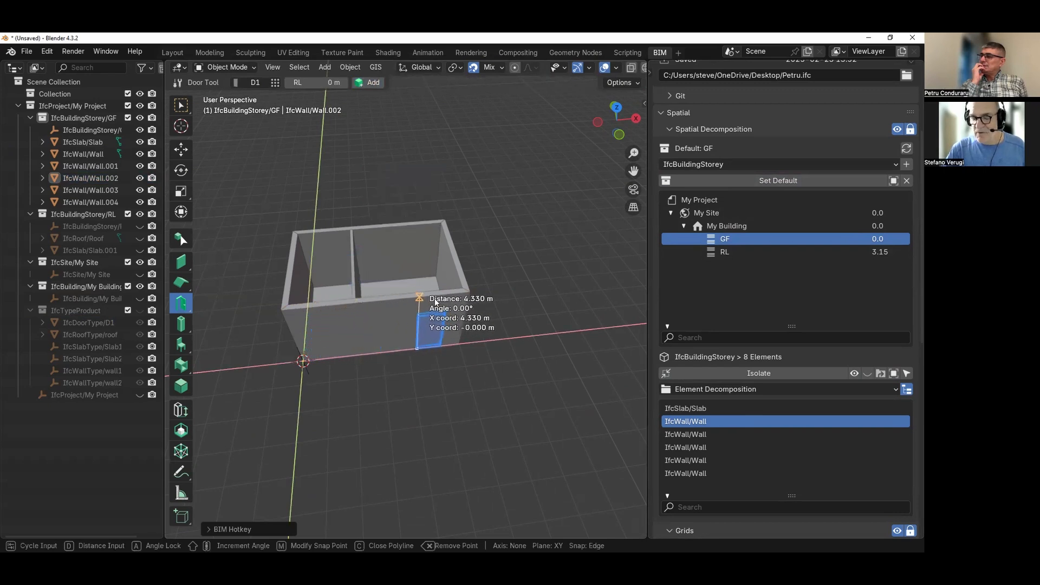
click(305, 314)
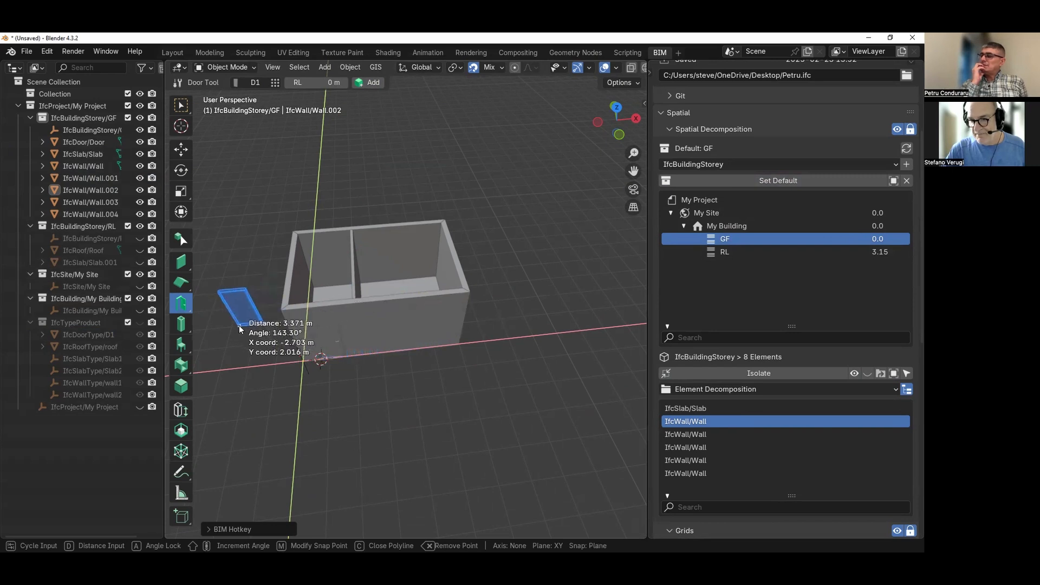
key(Escape)
click(330, 340)
click(350, 336)
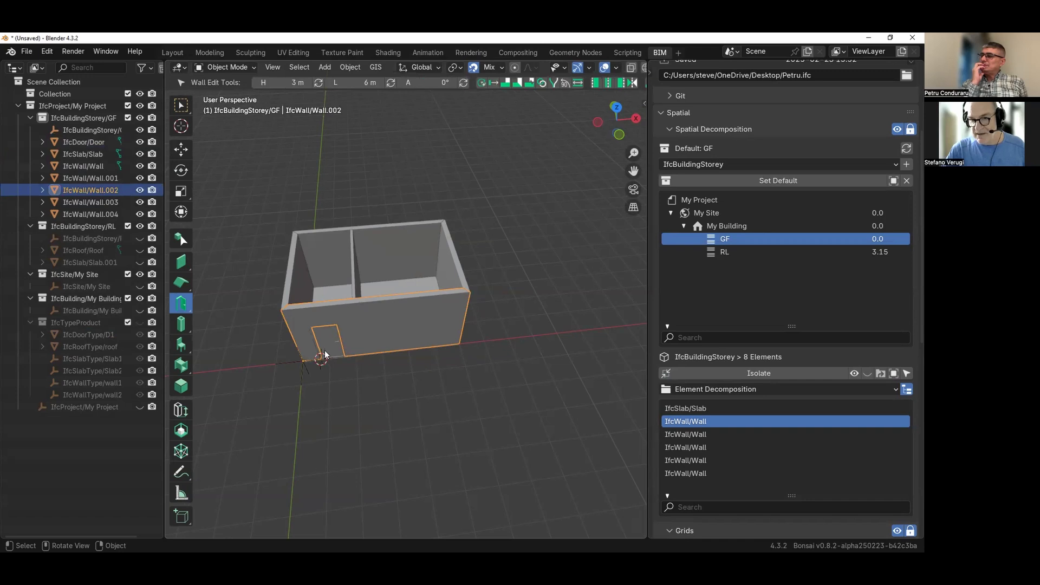
scroll(320, 344, up, 5)
middle_drag(316, 340, 242, 317)
scroll(362, 340, down, 5)
click(244, 316)
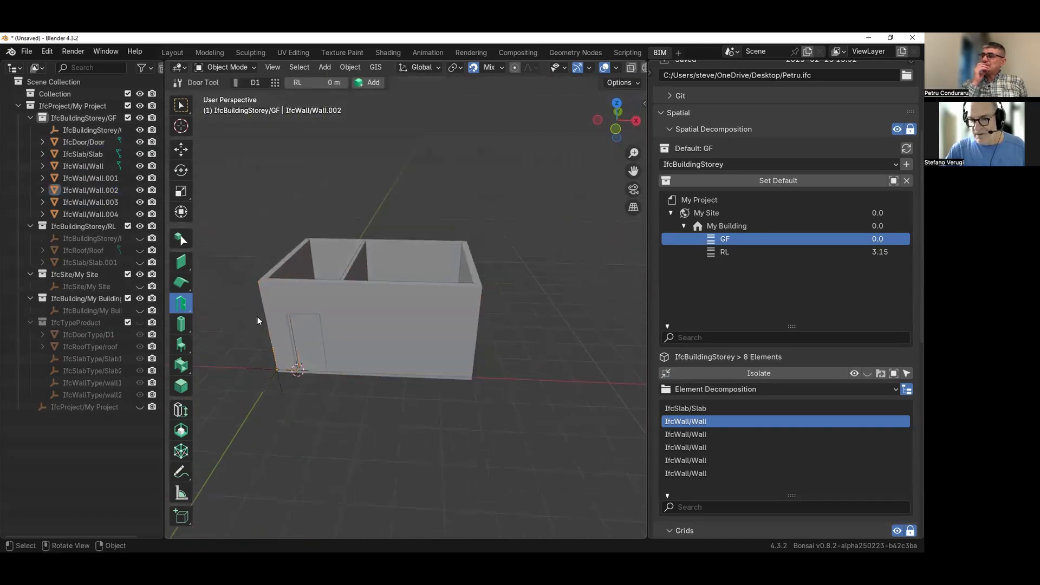
- Select the door in the front wall and display its parametric door parameters
click(314, 332)
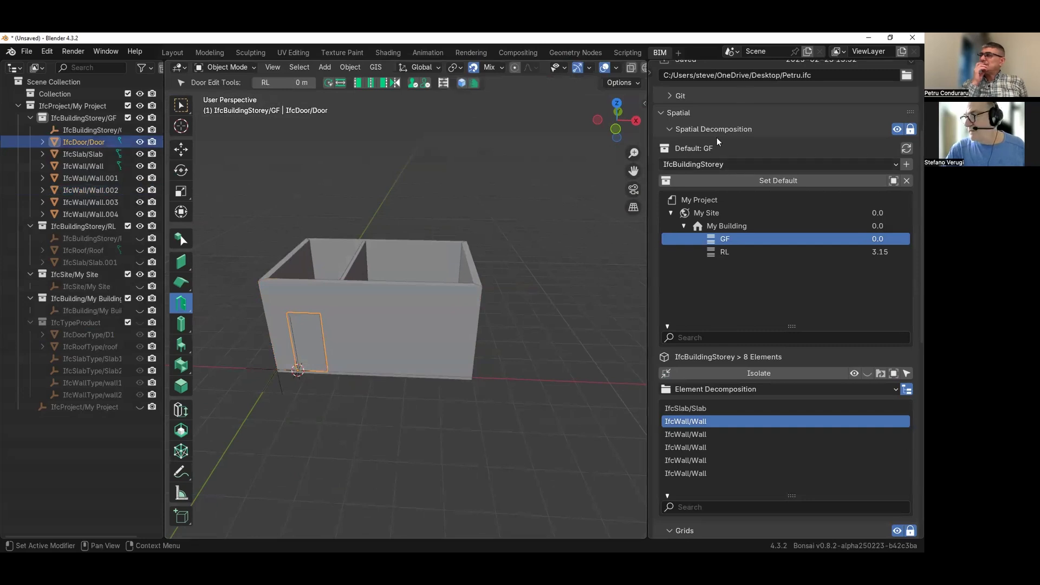
scroll(717, 137, up, 5)
click(739, 95)
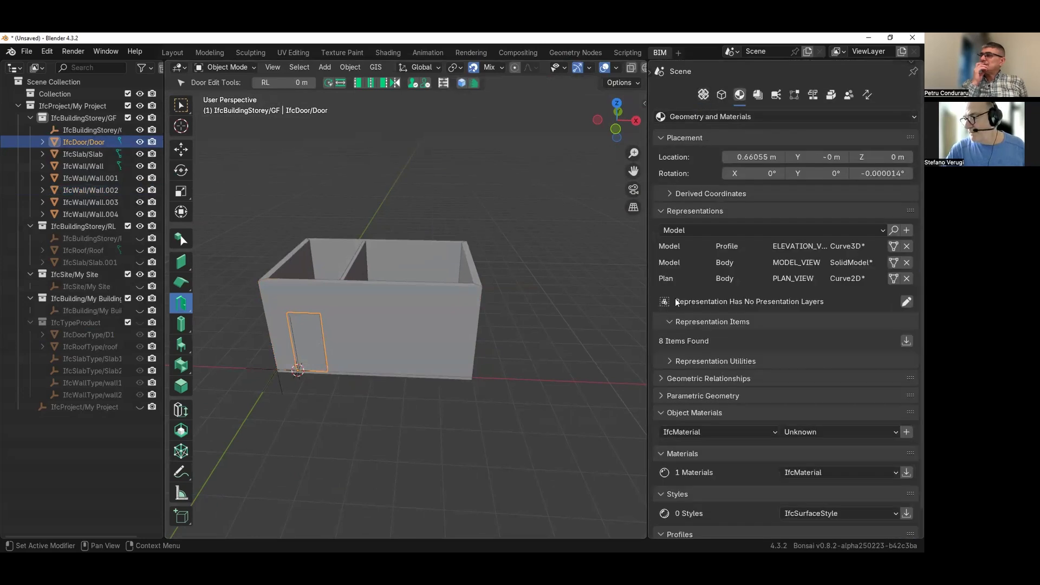
click(691, 397)
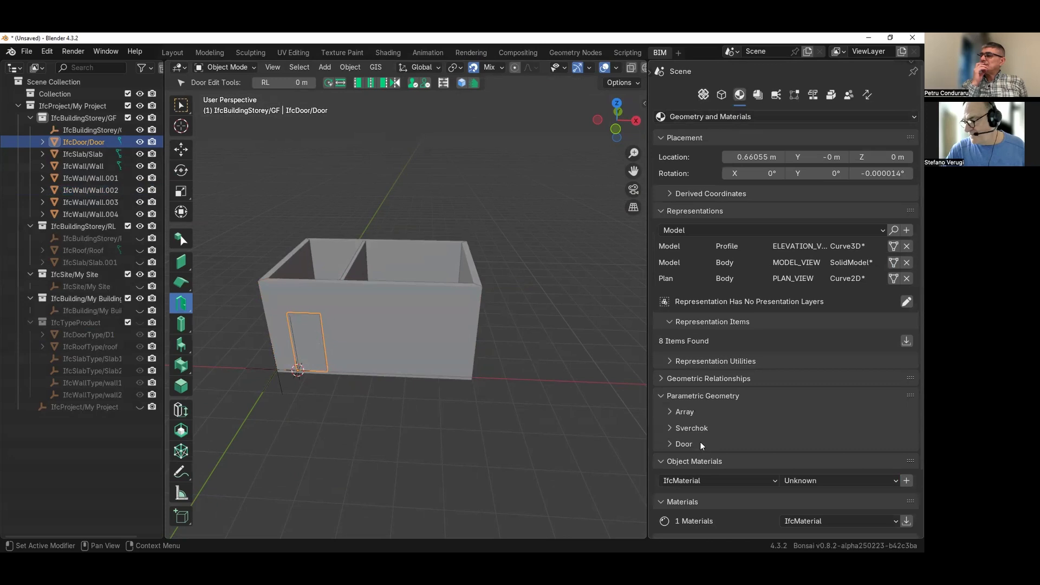
click(684, 443)
scroll(691, 380, down, 8)
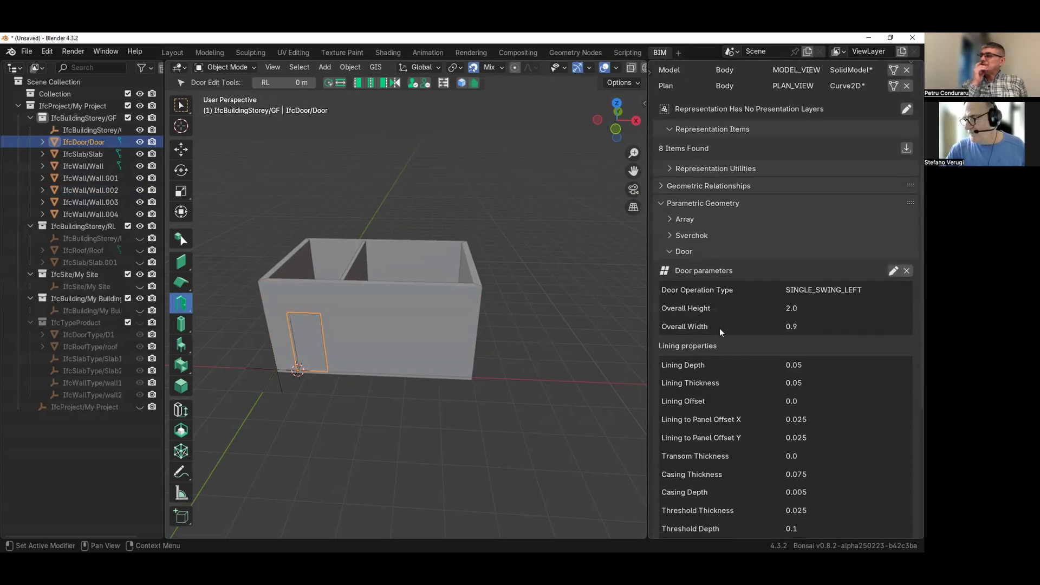
- Set the door's overall height to 2.1 m and its overall width to 1 m
click(893, 270)
click(785, 319)
text(2.1)
key(Return)
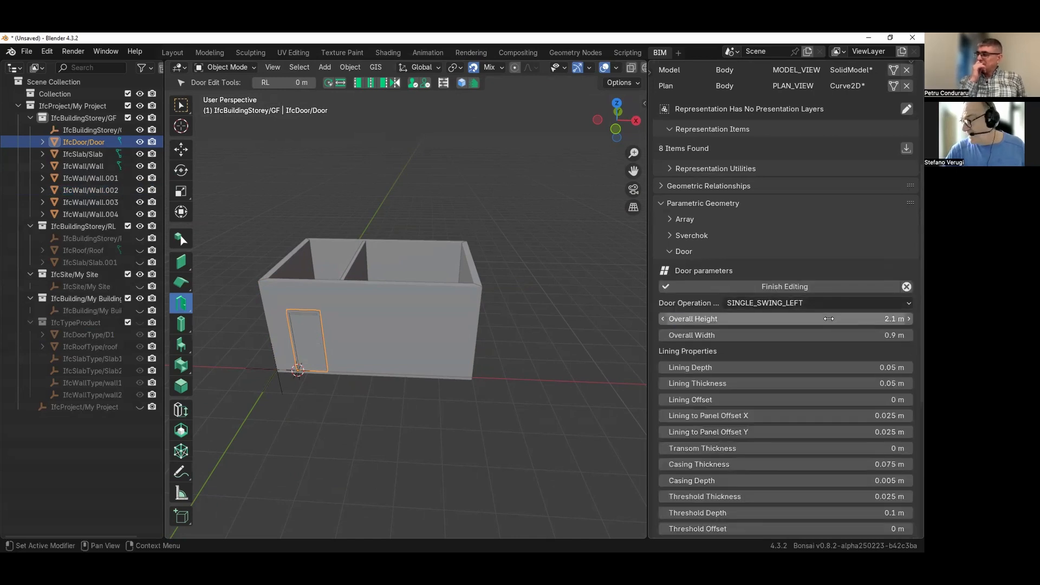
click(848, 334)
text(1)
key(Return)
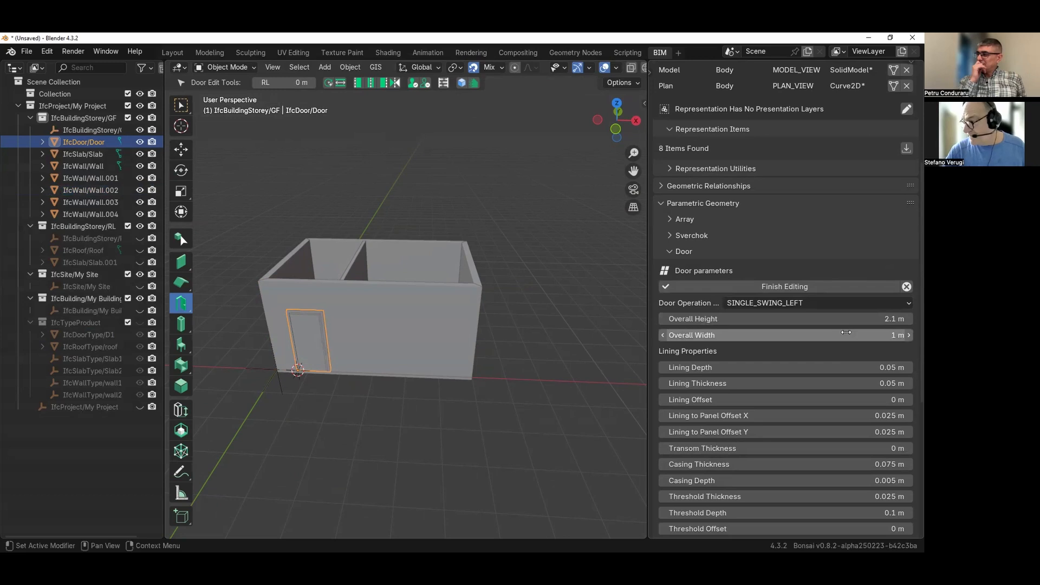
- Set the door's threshold thickness to 0 m and finish editing its parameters
scroll(772, 458, down, 3)
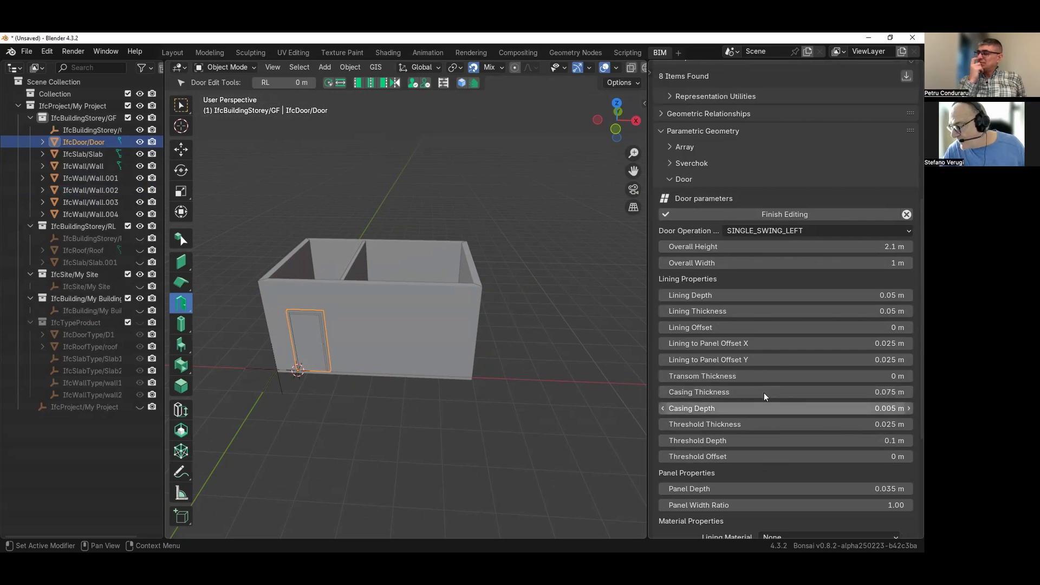
click(779, 427)
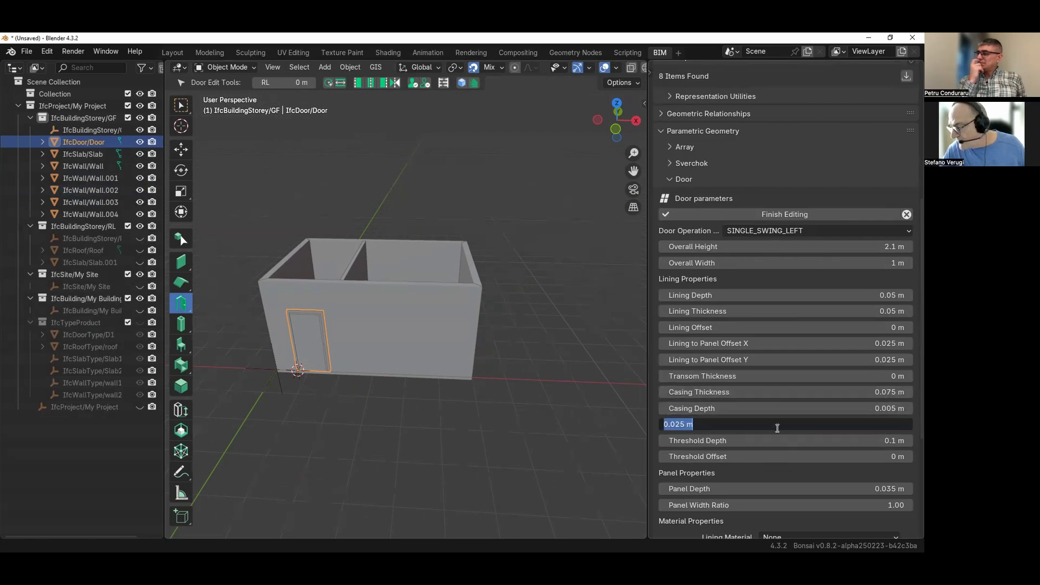
text(0)
key(Return)
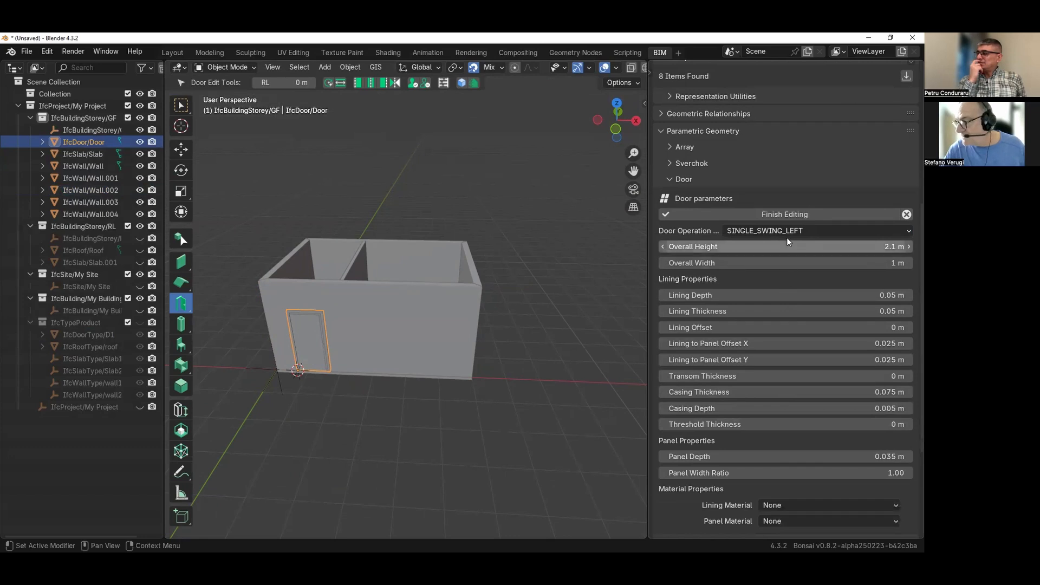
click(786, 213)
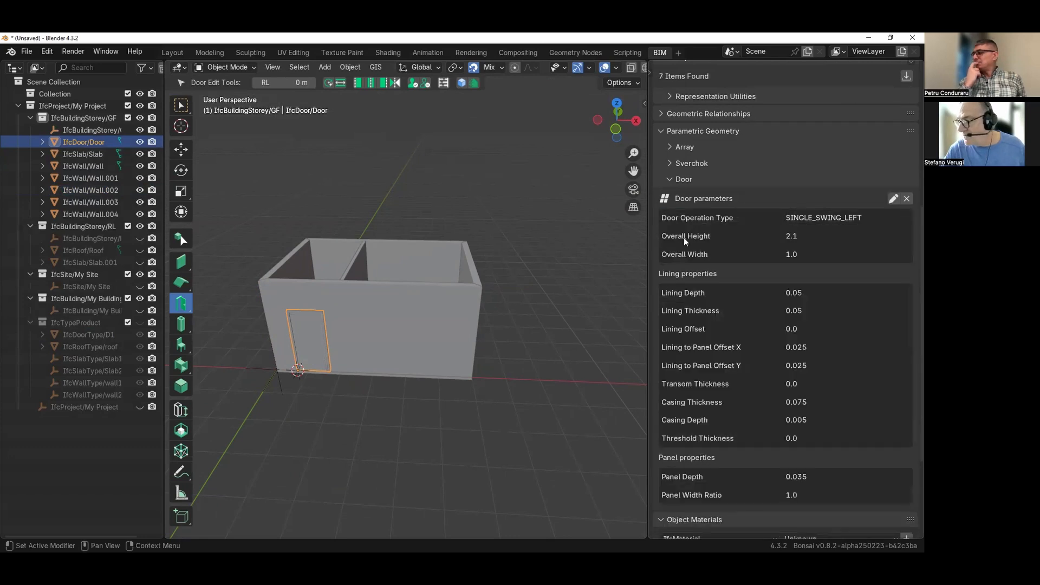
- Inspect the front wall's opening and the resized door from another angle, leaving the door selected
click(515, 320)
click(332, 319)
scroll(304, 324, up, 2)
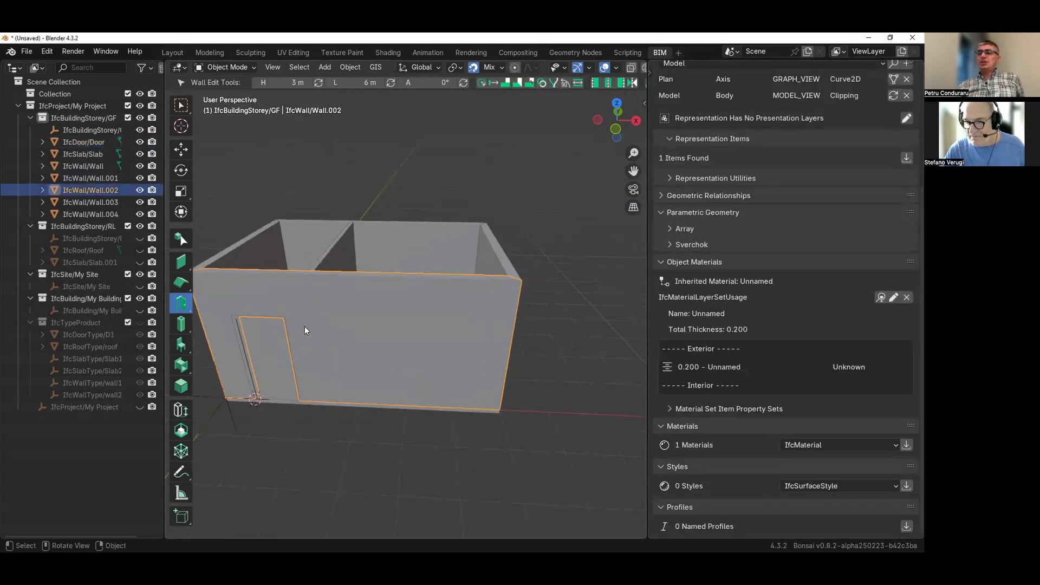
click(262, 356)
middle_drag(310, 361, 333, 359)
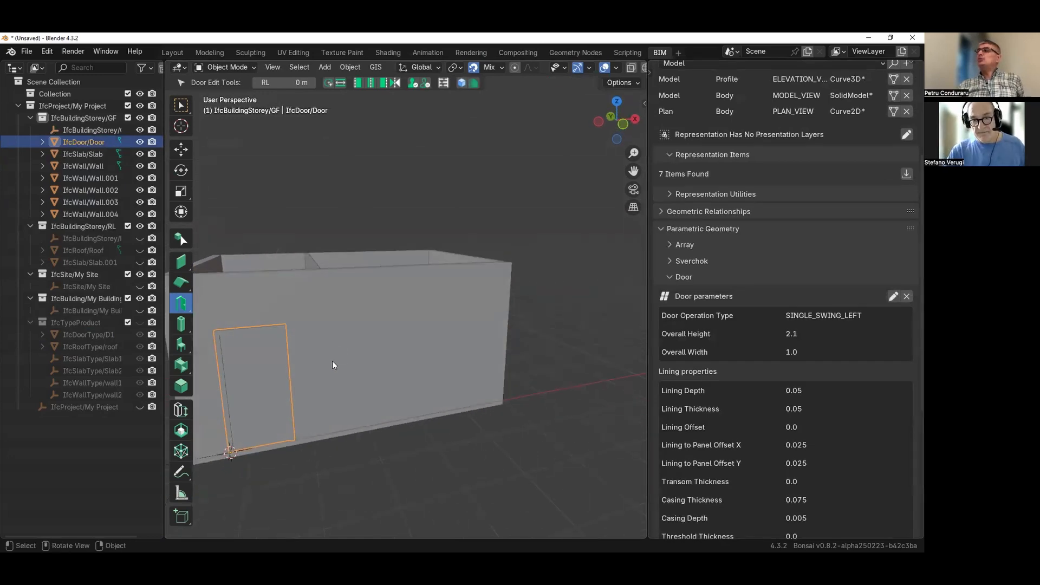
scroll(339, 363, down, 3)
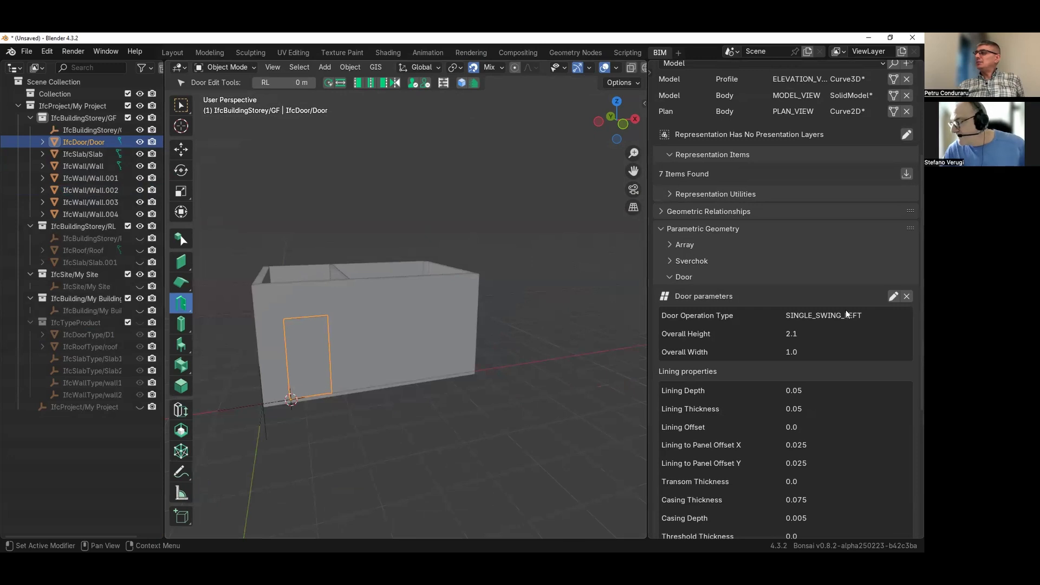
- Reopen the door parameters for editing and try a transom thickness of 0.02 m
click(893, 297)
scroll(750, 361, down, 6)
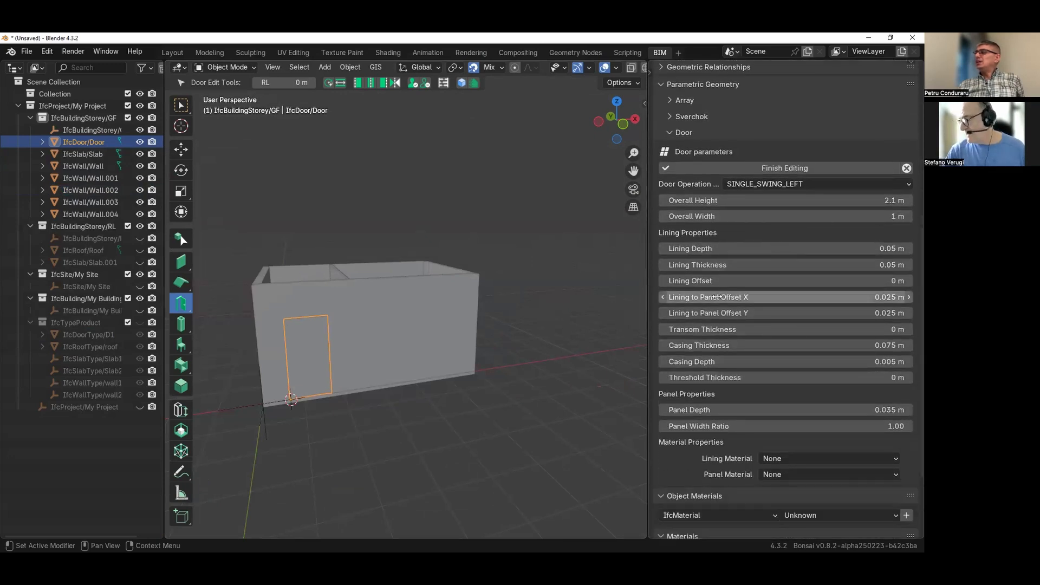
click(724, 347)
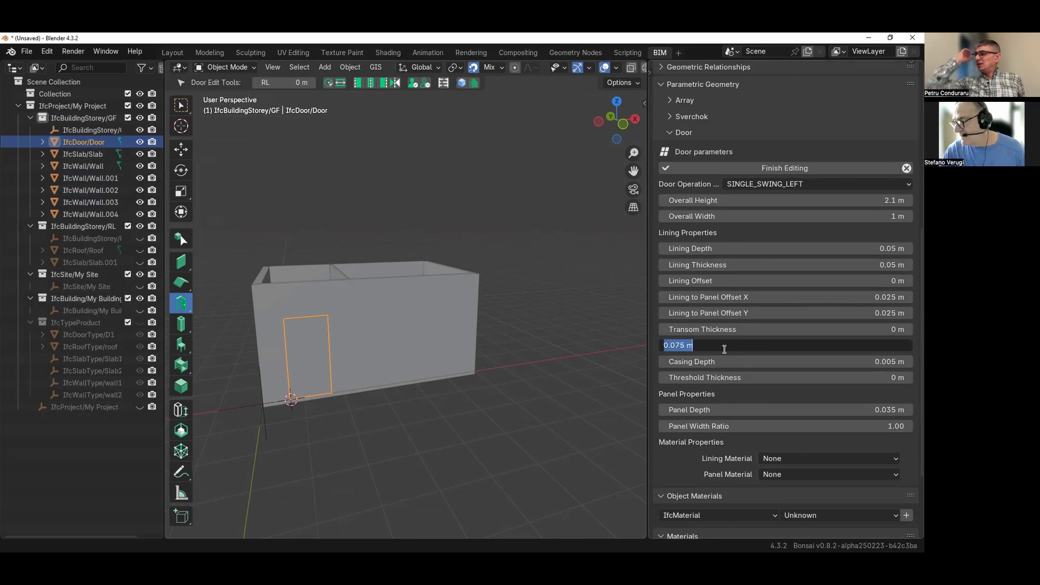
click(759, 333)
click(769, 330)
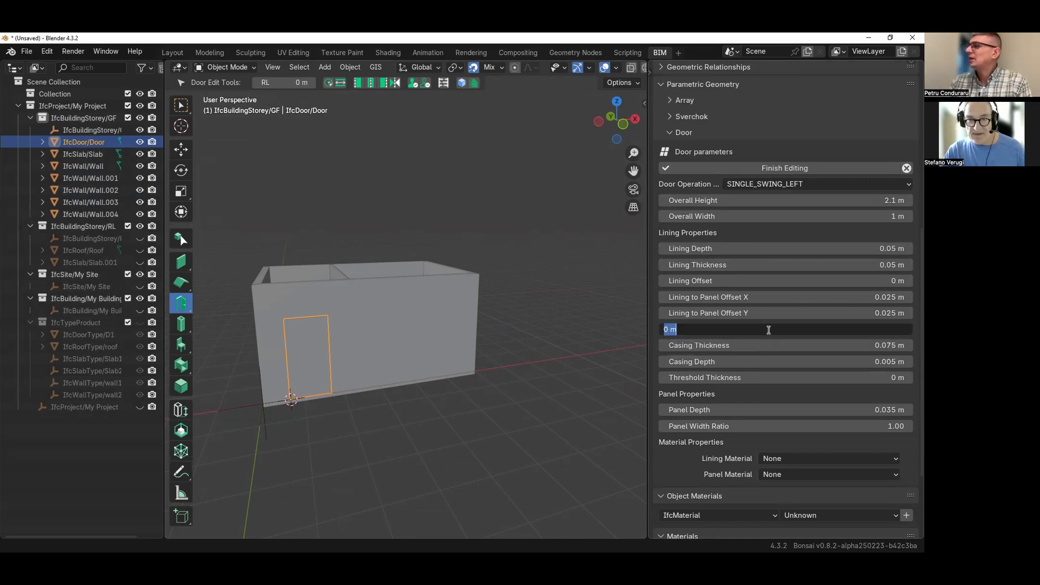
text(.02)
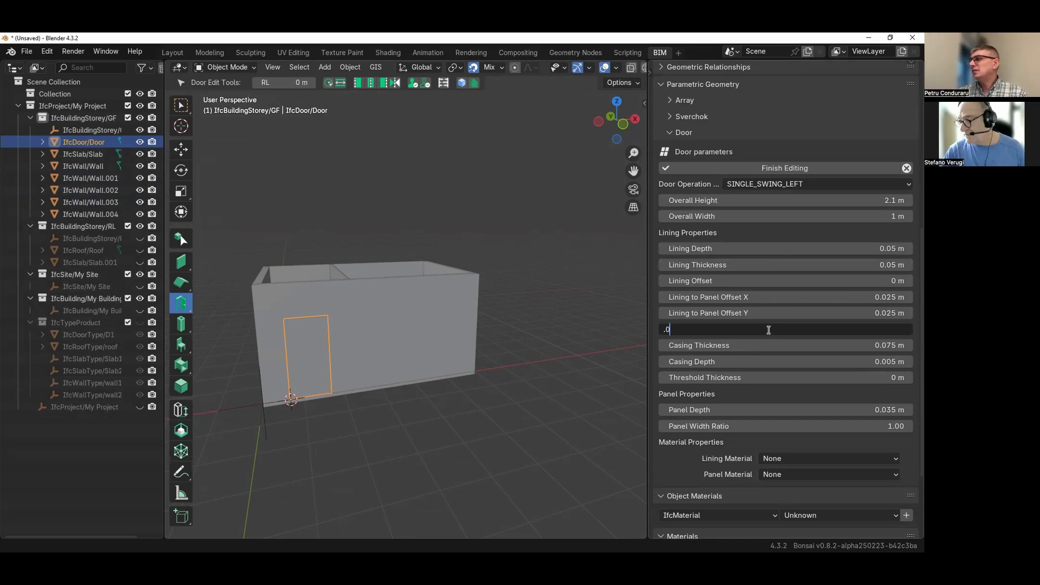
key(Return)
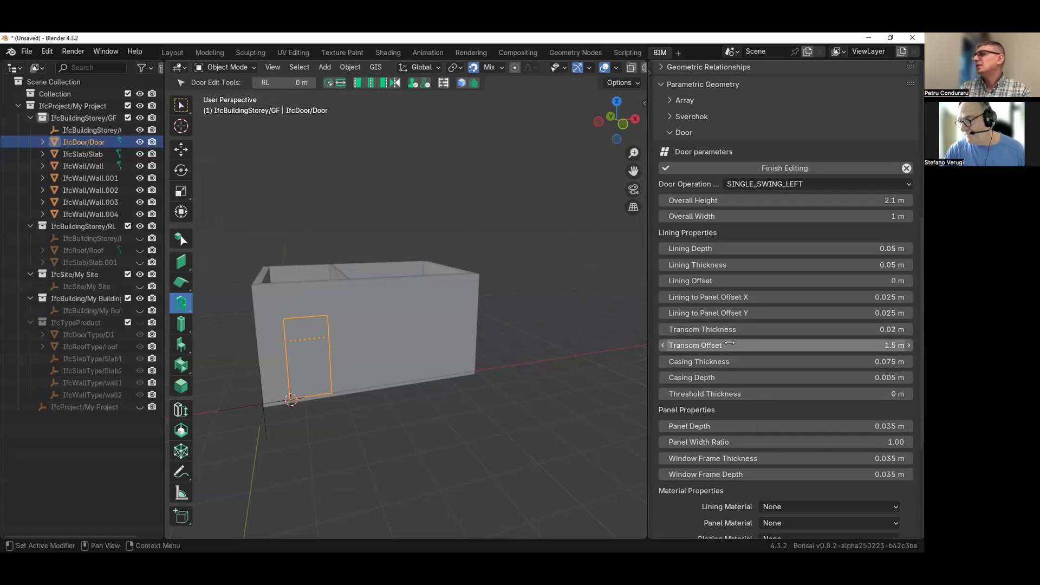
- Reset the door's transom thickness to 0 m
click(753, 330)
text(0)
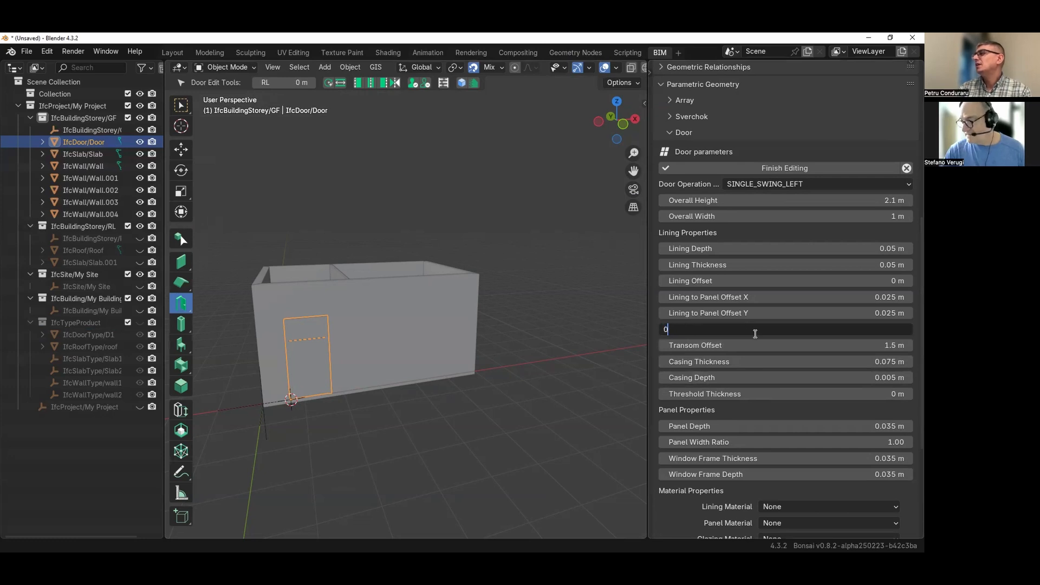
key(Return)
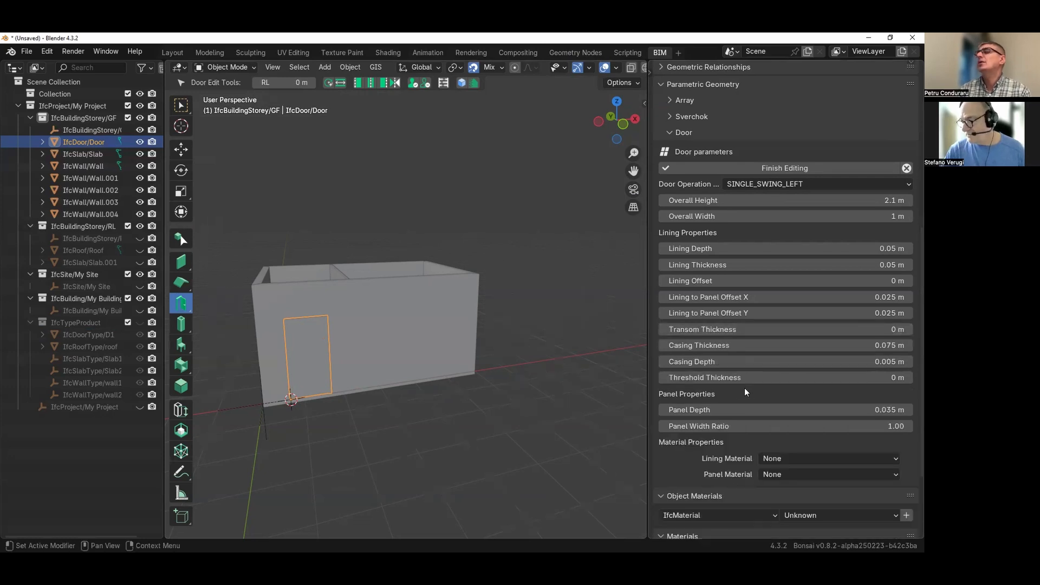
click(755, 330)
- Set the door's threshold thickness to 0.05 m
click(775, 379)
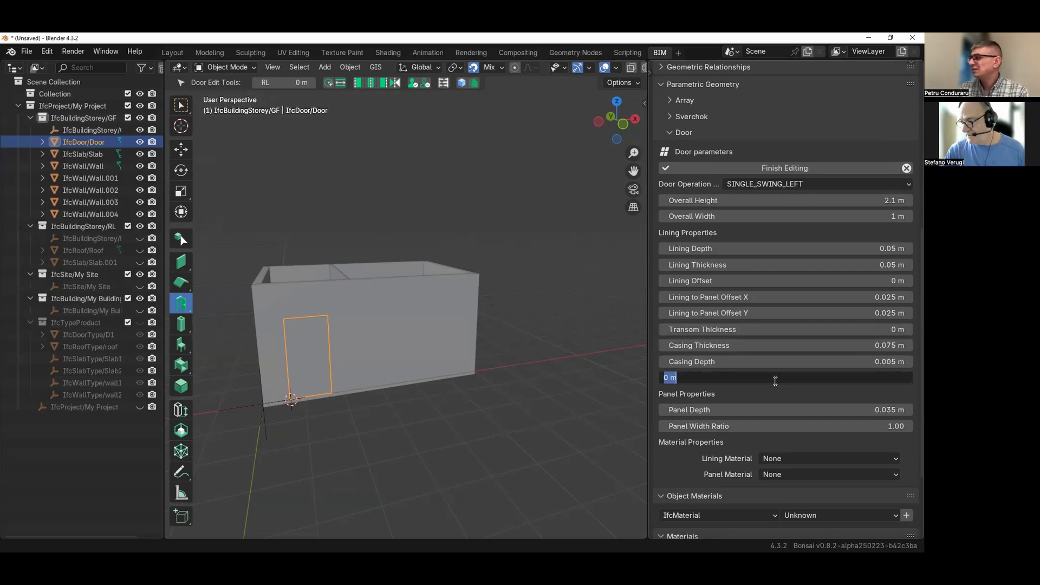
text(.2)
key(BackSpace)
text(05)
key(Return)
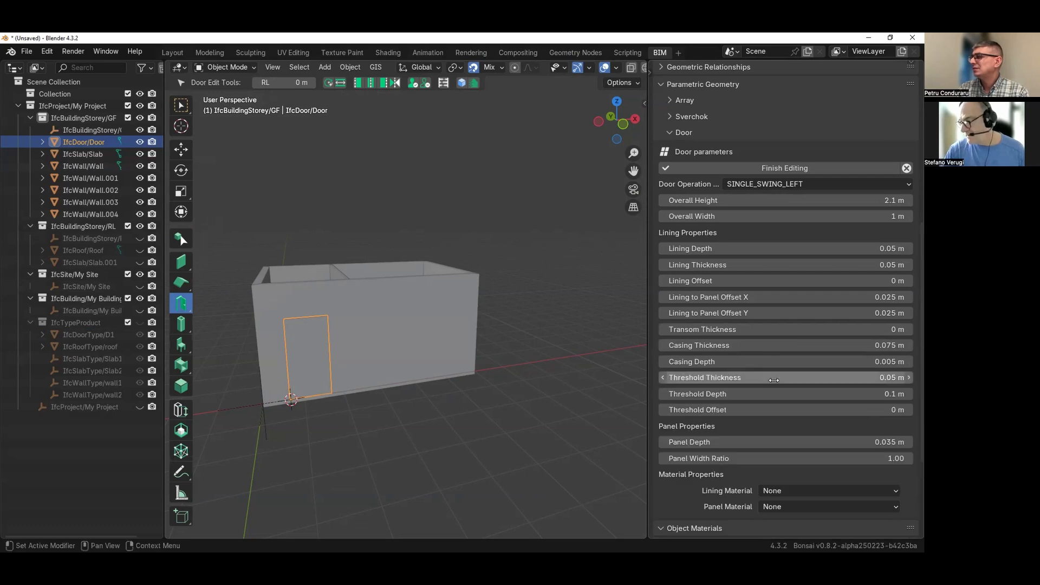
click(775, 397)
click(777, 411)
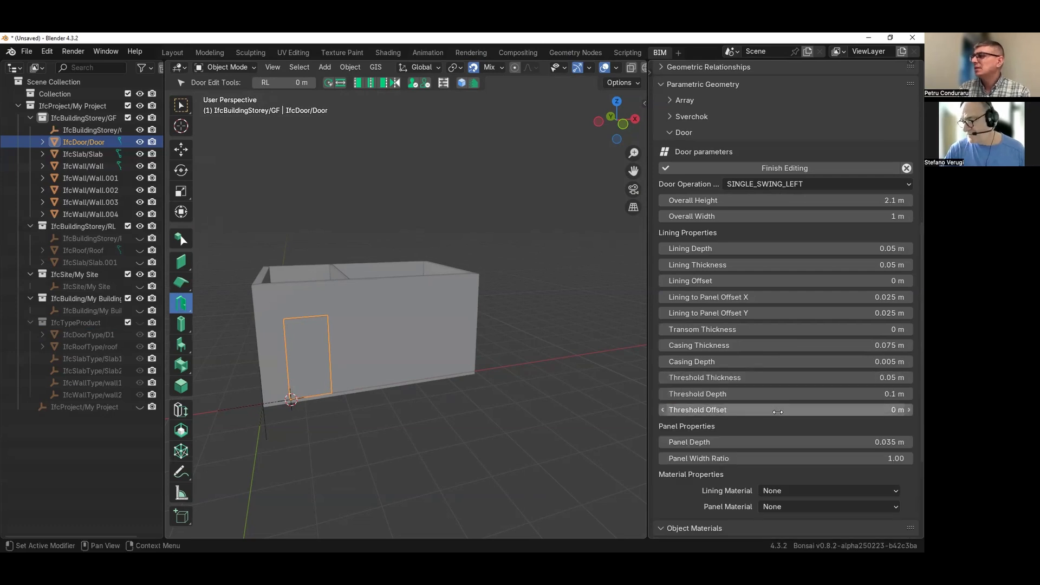
click(734, 329)
click(571, 331)
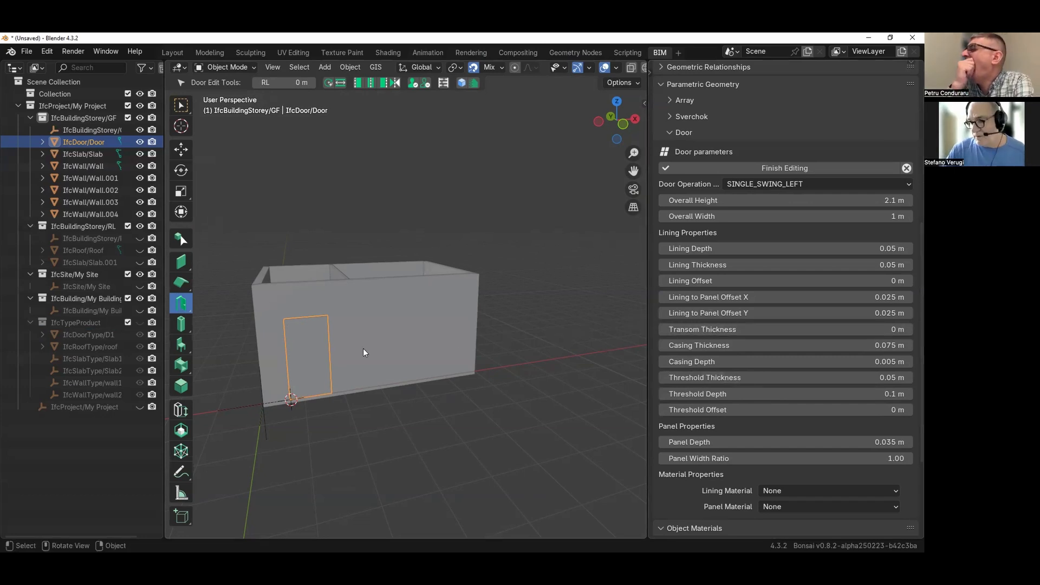
- Set the door's overall height to 2.6 m
click(797, 200)
text(2.6)
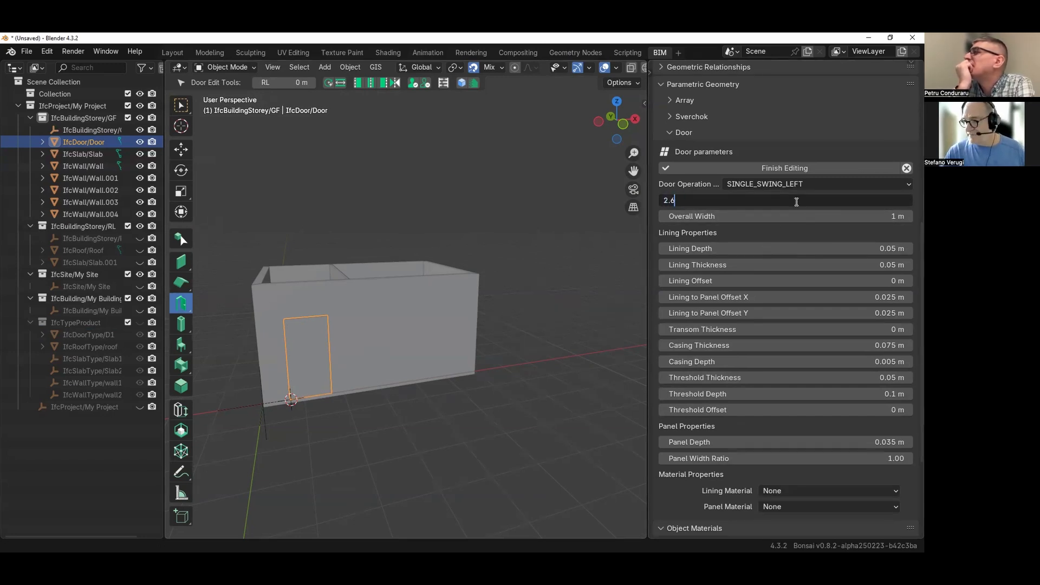
key(Return)
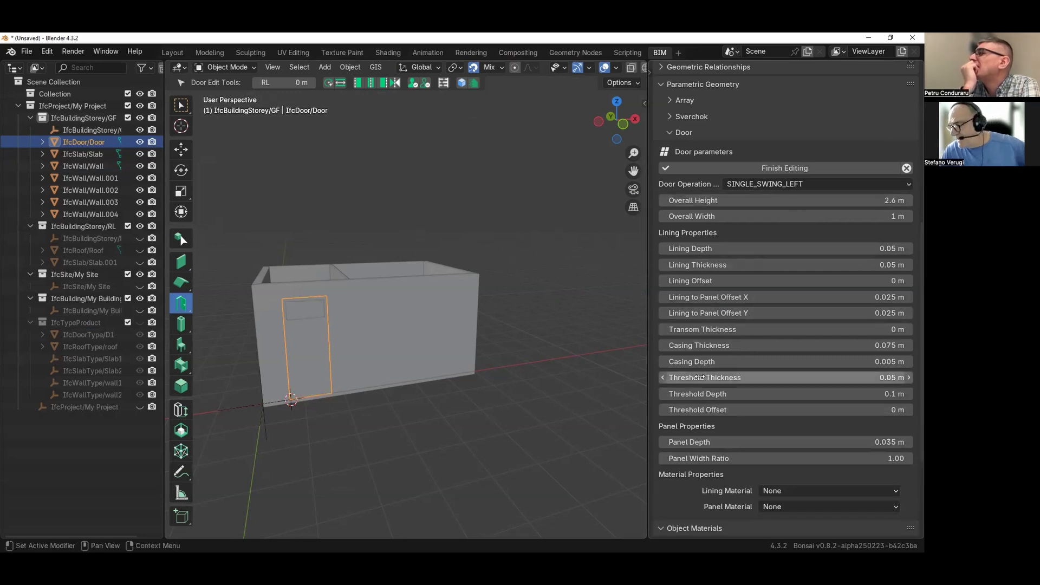
- Set the door's transom thickness to 0.05 m and transom offset to 2 m, and try to finish the parameter edit
click(715, 330)
text(0)
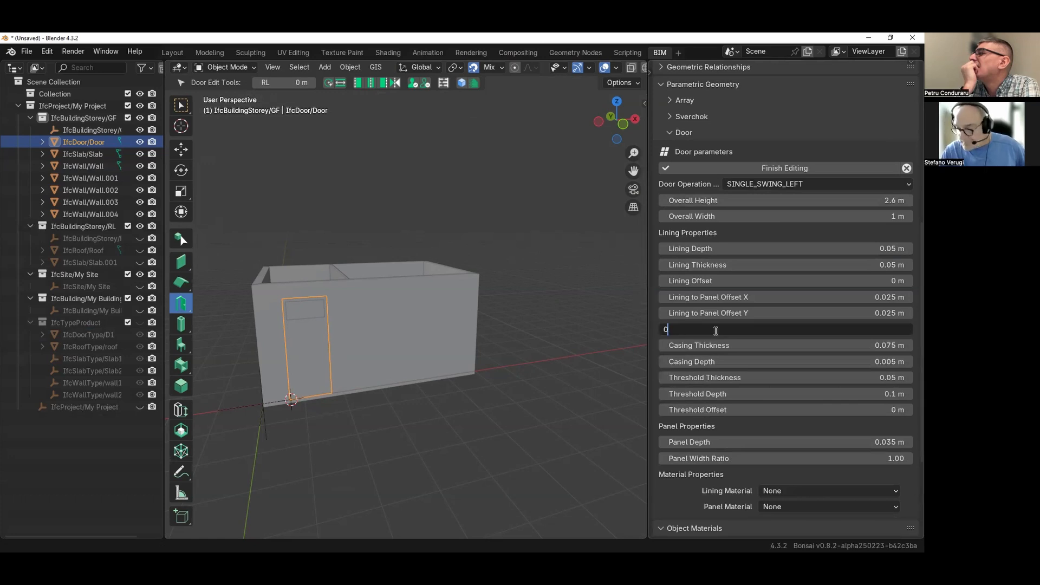
text(.05)
key(Return)
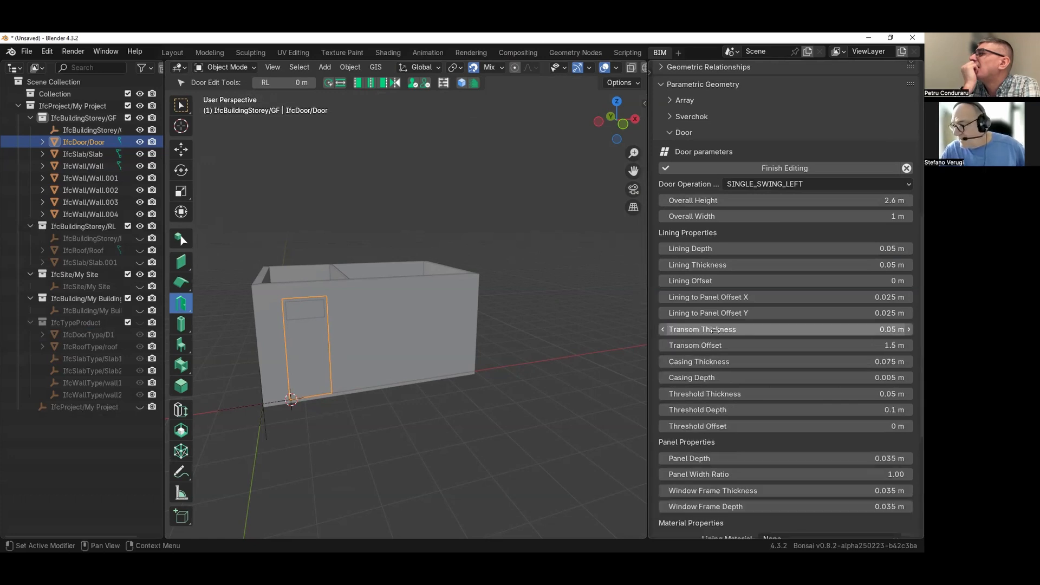
click(726, 345)
text(2)
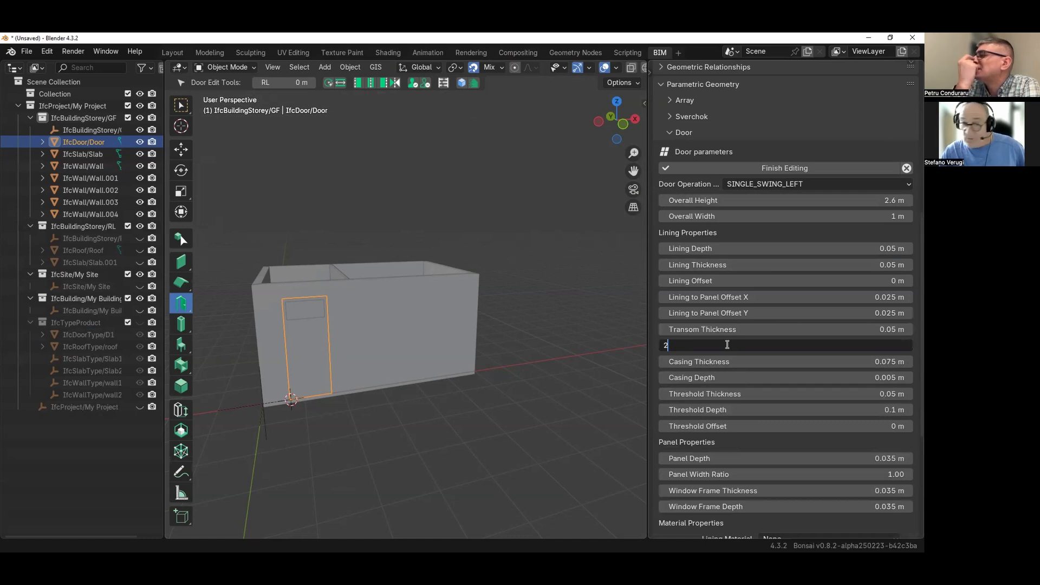
text(.)
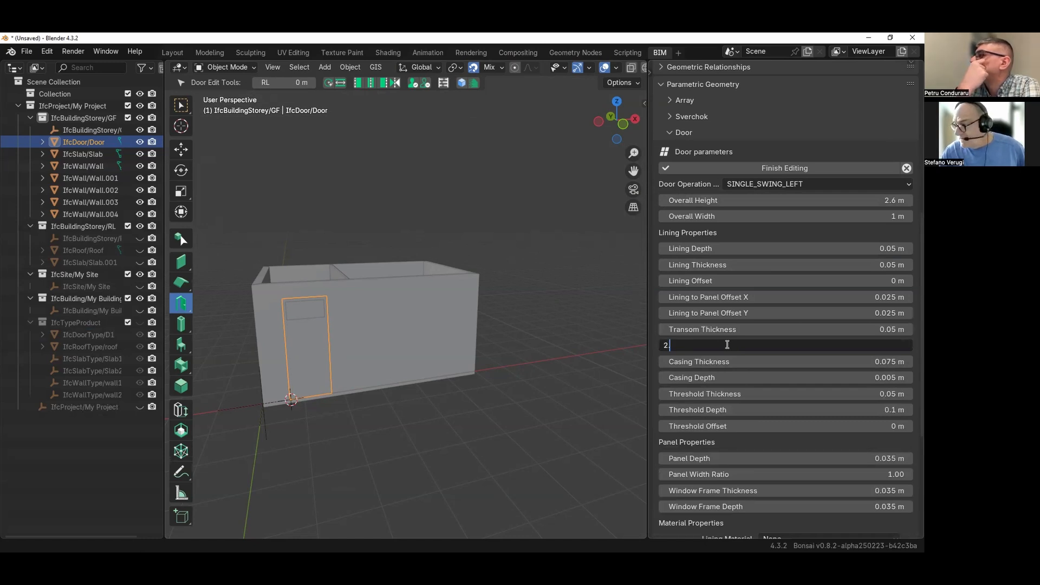
key(Return)
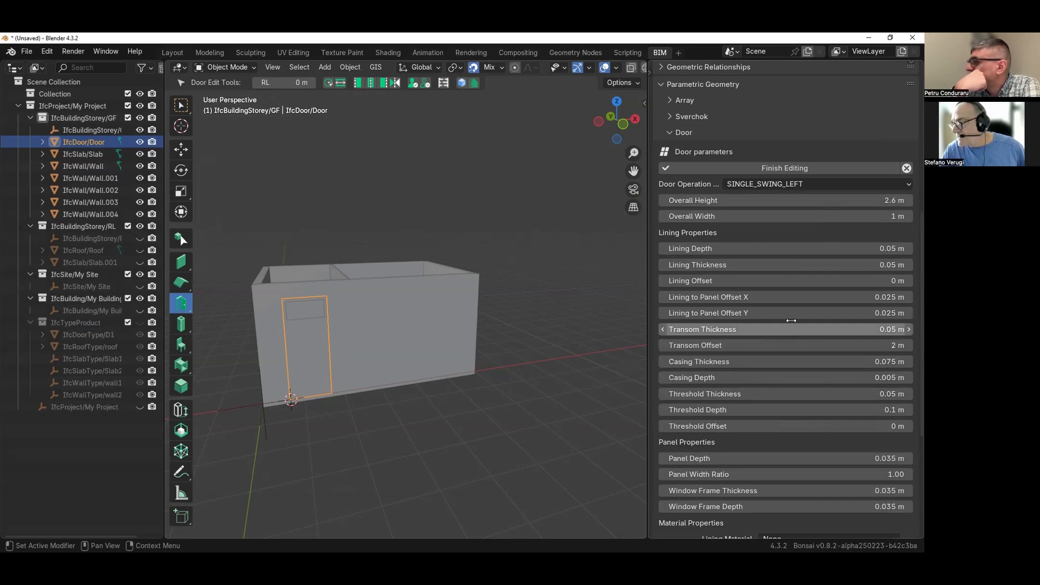
click(778, 169)
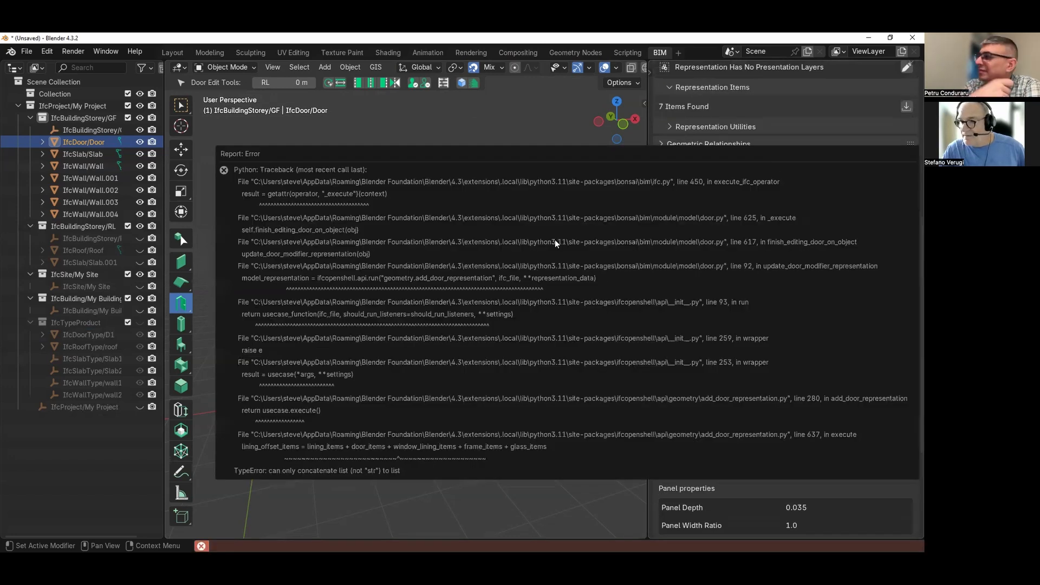
click(512, 132)
- Frame the door with its transom and inspect it up close and from outside the front wall
scroll(331, 336, up, 3)
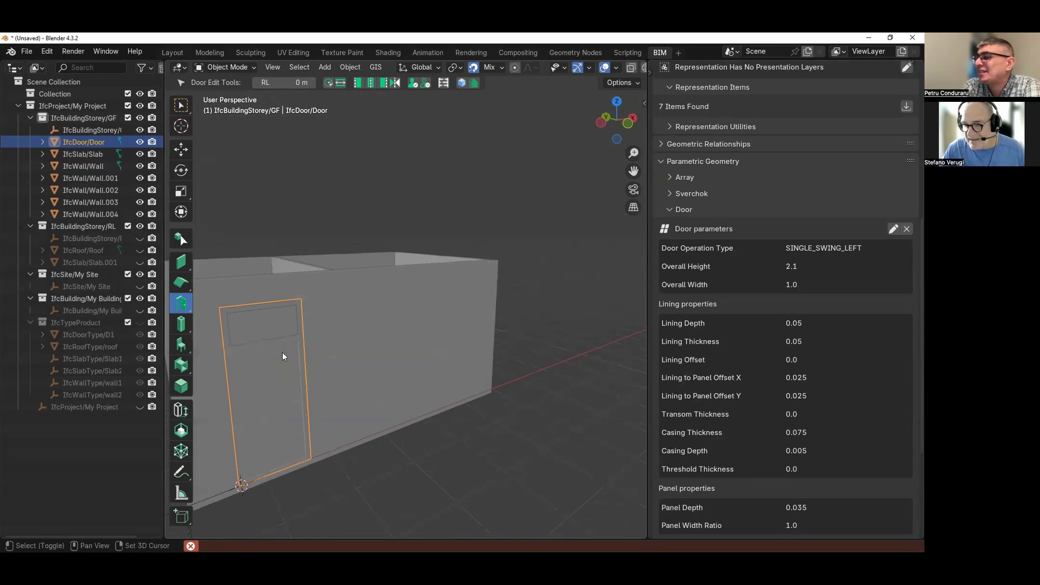
key(KP_Decimal)
middle_drag(406, 297, 431, 268)
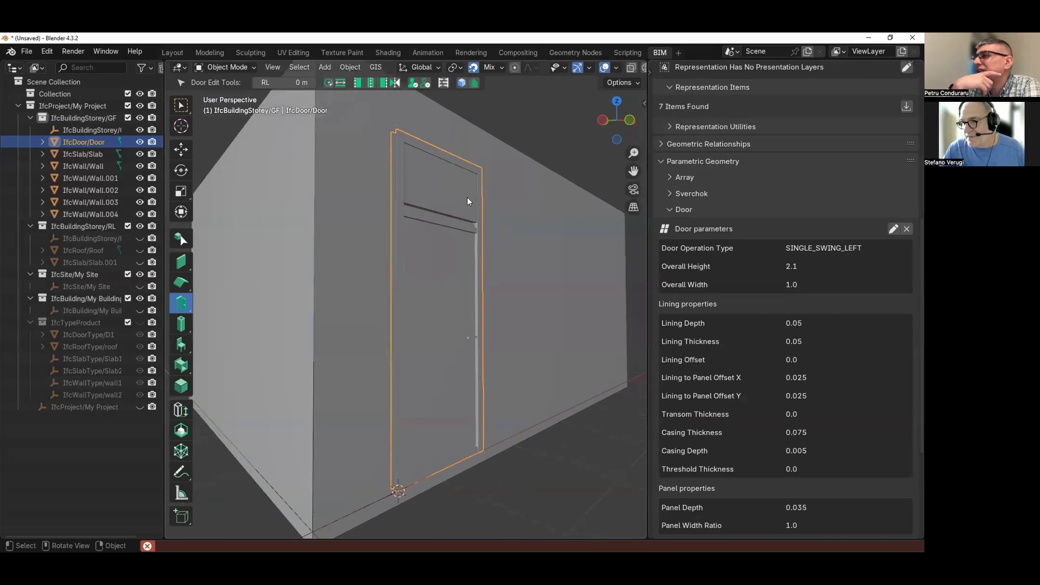
scroll(421, 222, down, 6)
middle_drag(399, 241, 363, 285)
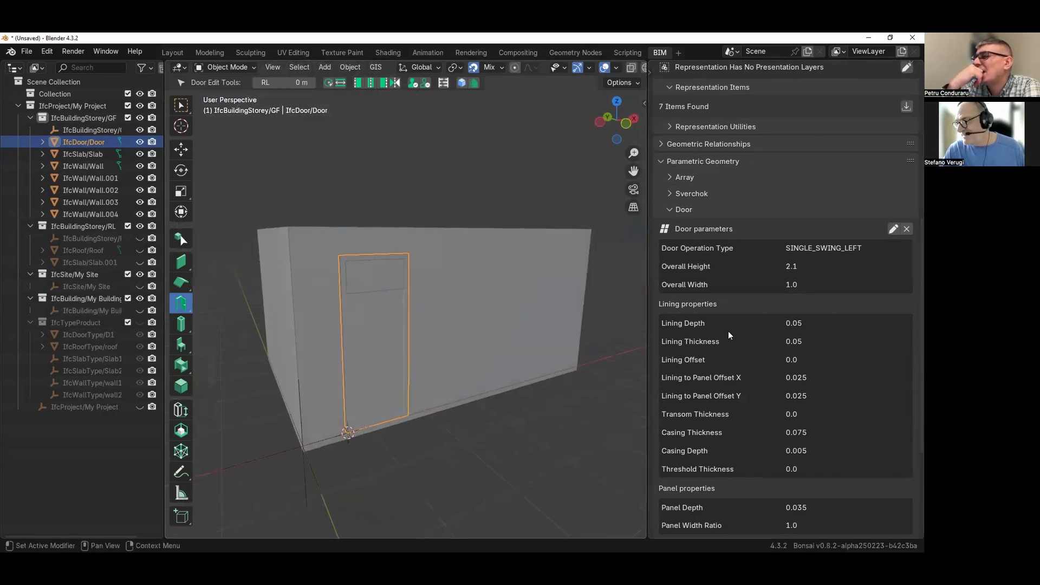
- Reopen the front door's parameters, check the lining and panel material options, and finish the edit without entering new values
click(385, 212)
click(389, 297)
scroll(795, 398, down, 3)
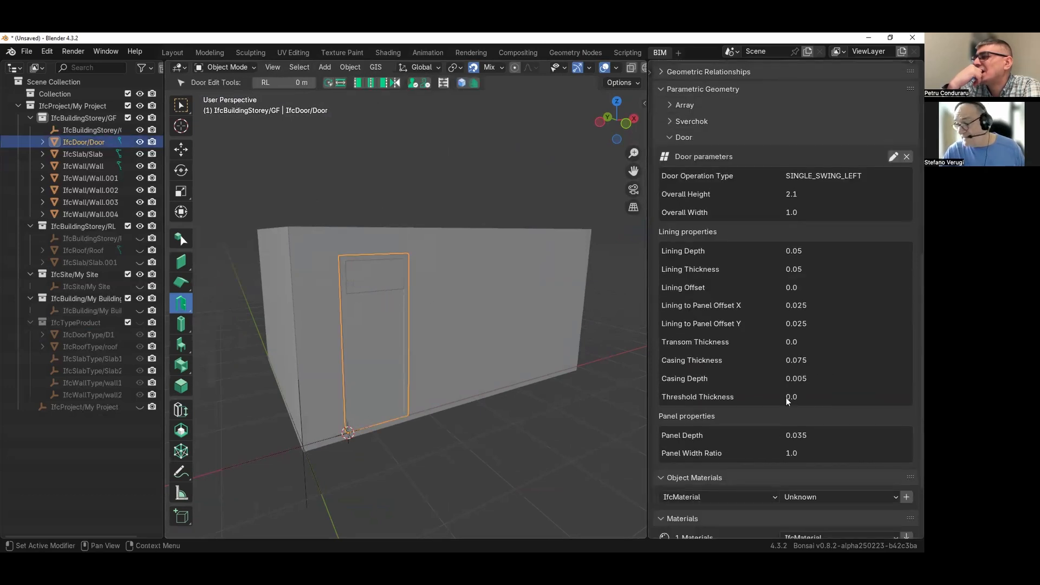
scroll(784, 391, up, 3)
click(891, 230)
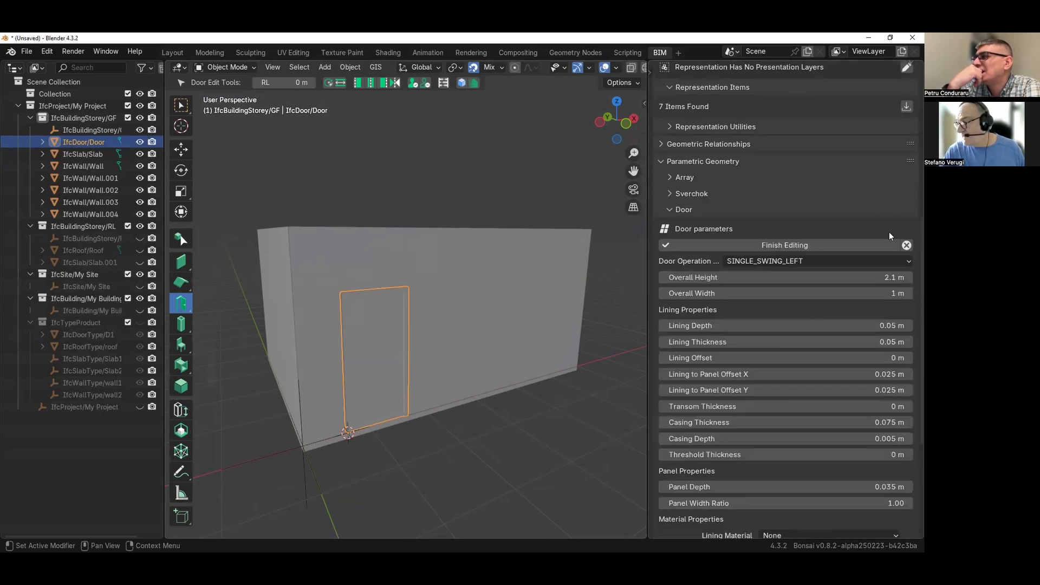
scroll(750, 359, down, 6)
click(783, 392)
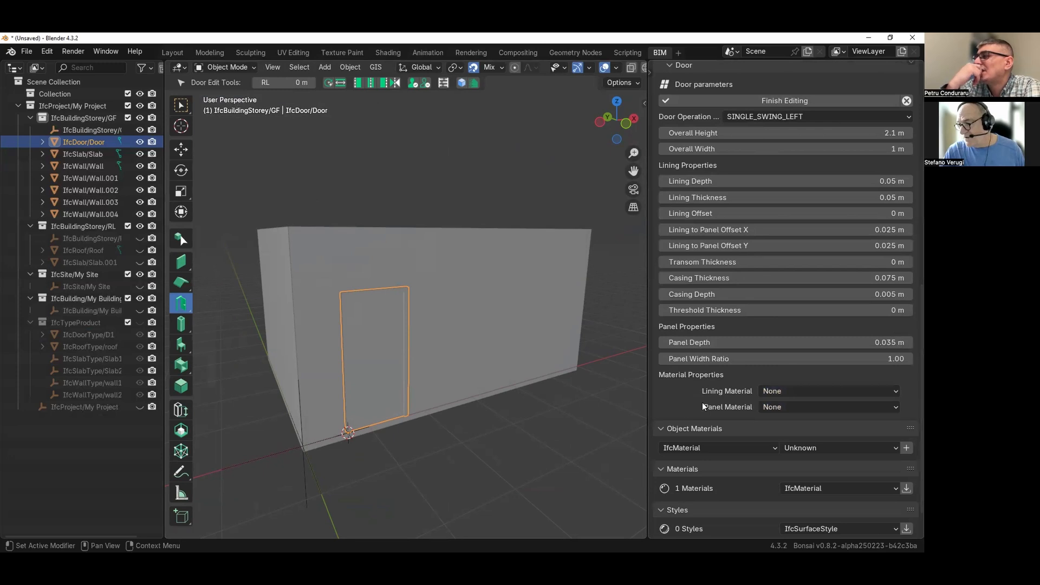
click(772, 406)
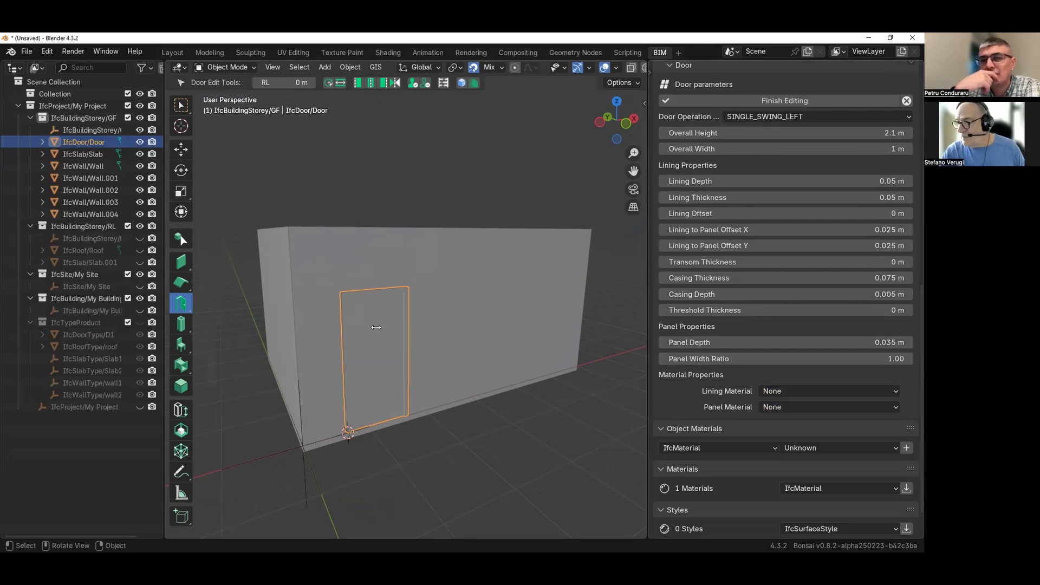
middle_drag(404, 315, 417, 299)
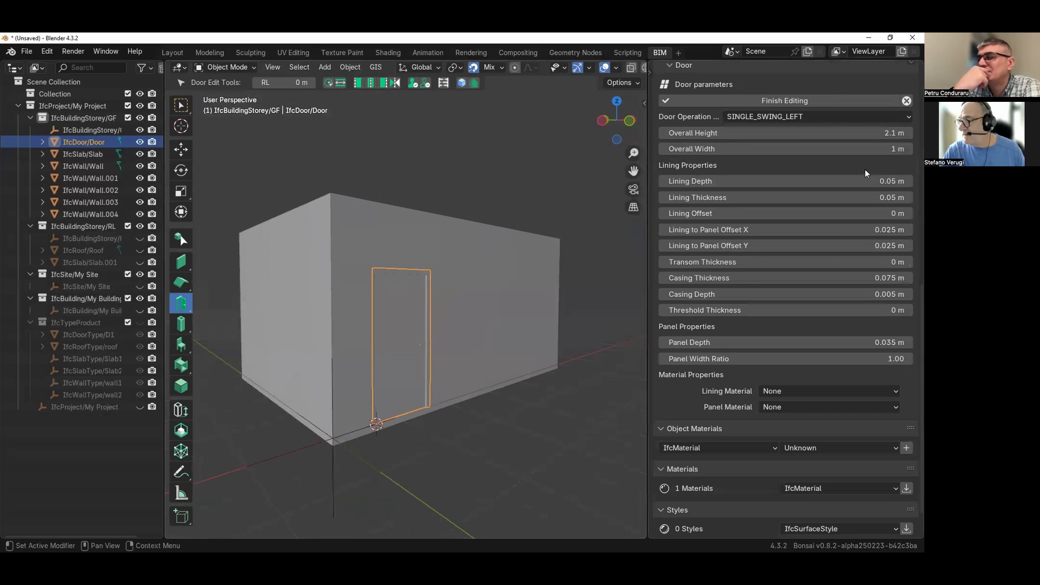
click(864, 102)
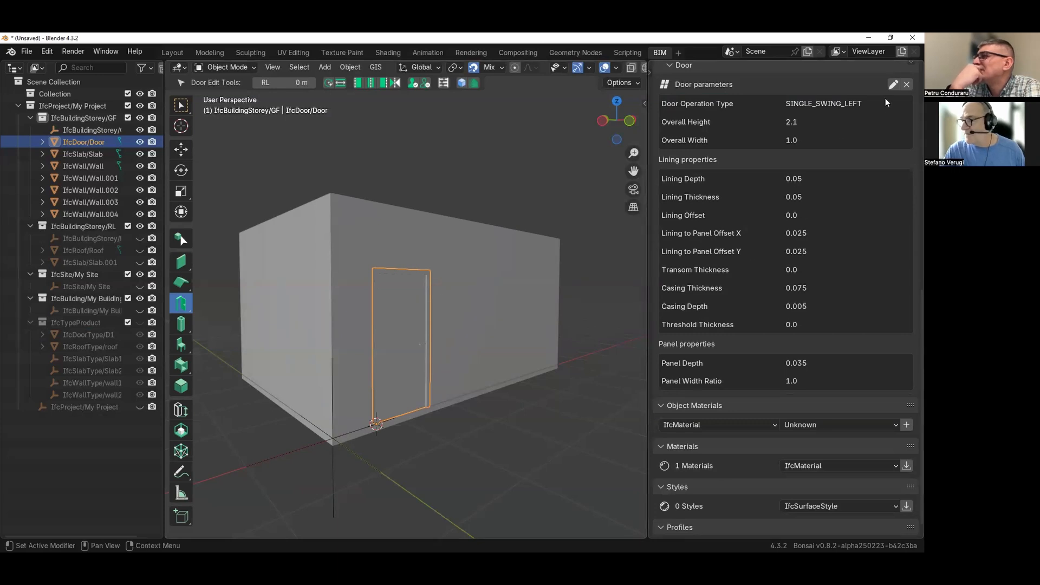
- Set the front door's transom thickness to 0.05 m and overall height to 2.6 m
click(768, 262)
text(.05)
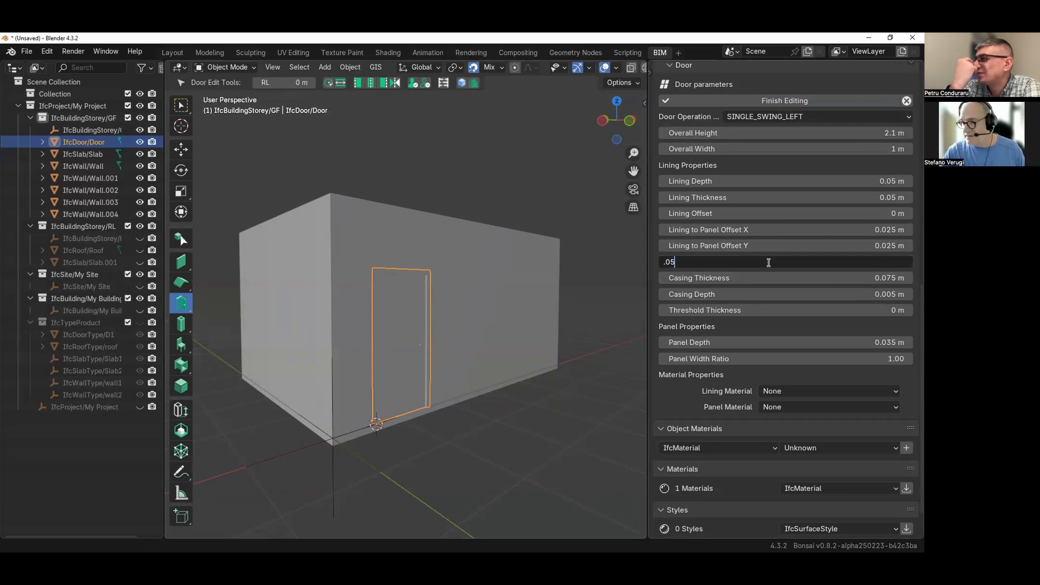
key(Return)
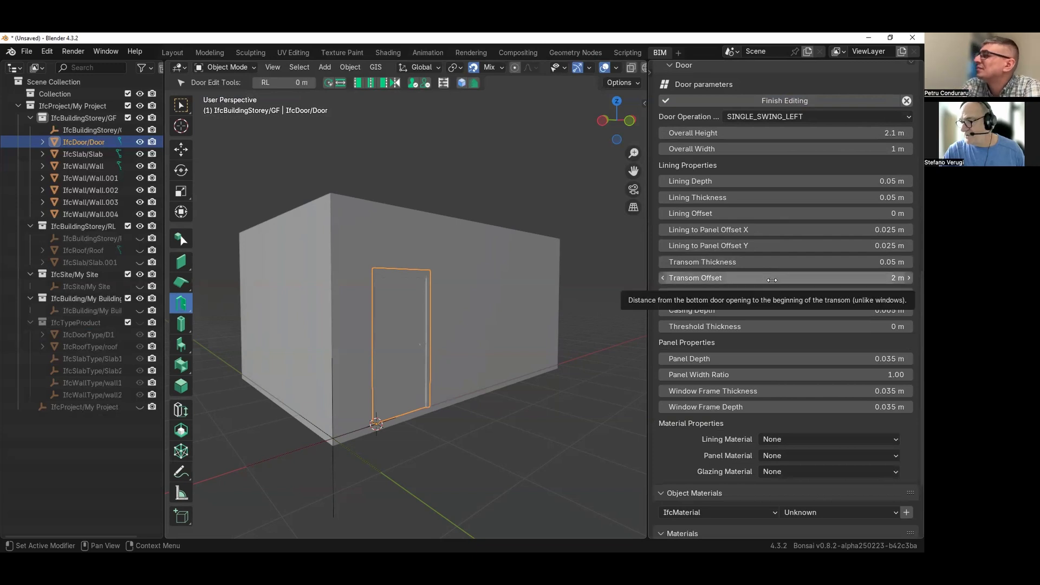
click(829, 136)
text(2.6)
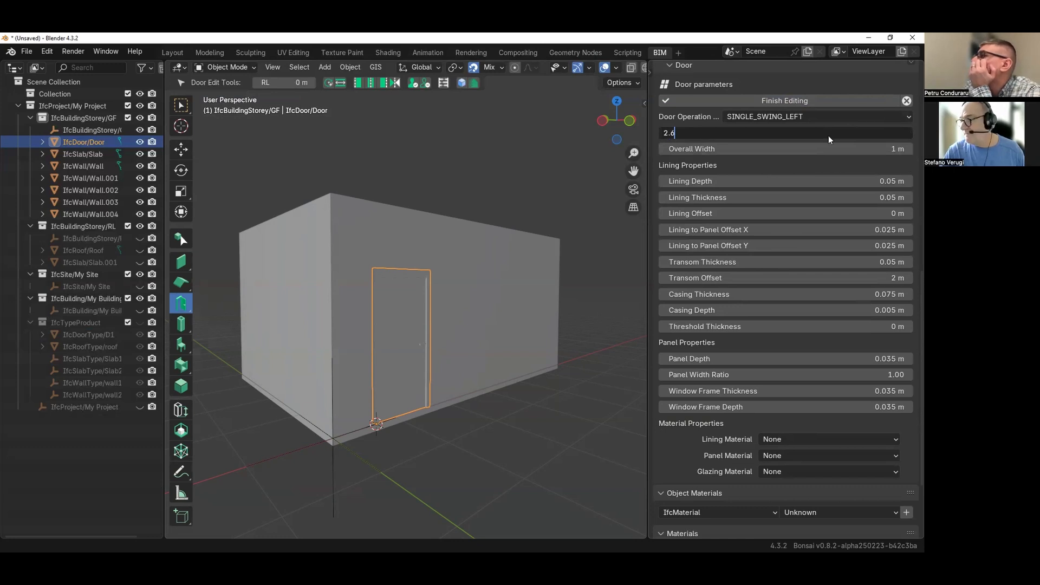
key(Return)
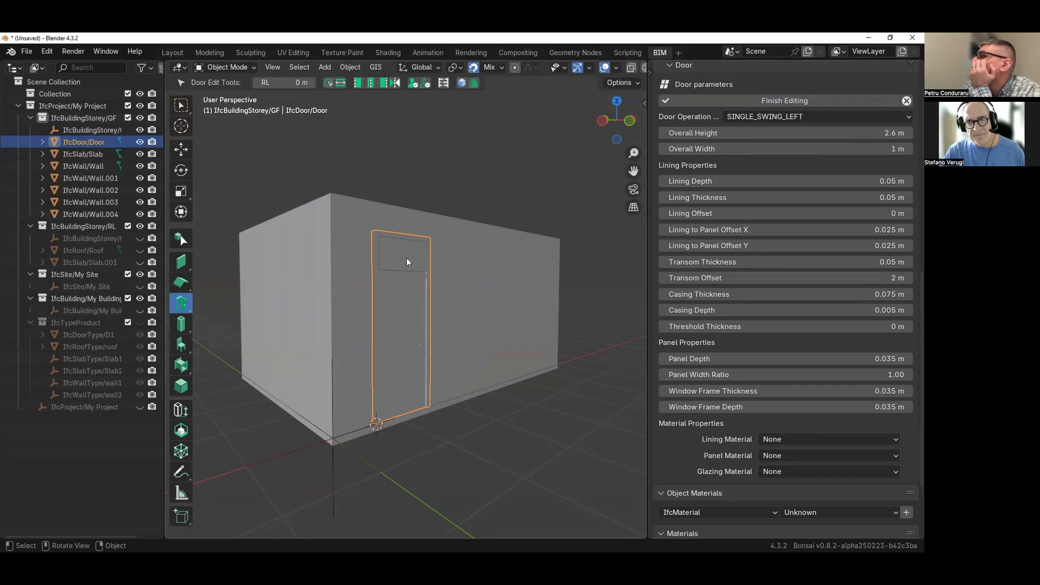
- Inspect the transom above the door panel up close and try to finish the parameter edit
scroll(410, 251, up, 5)
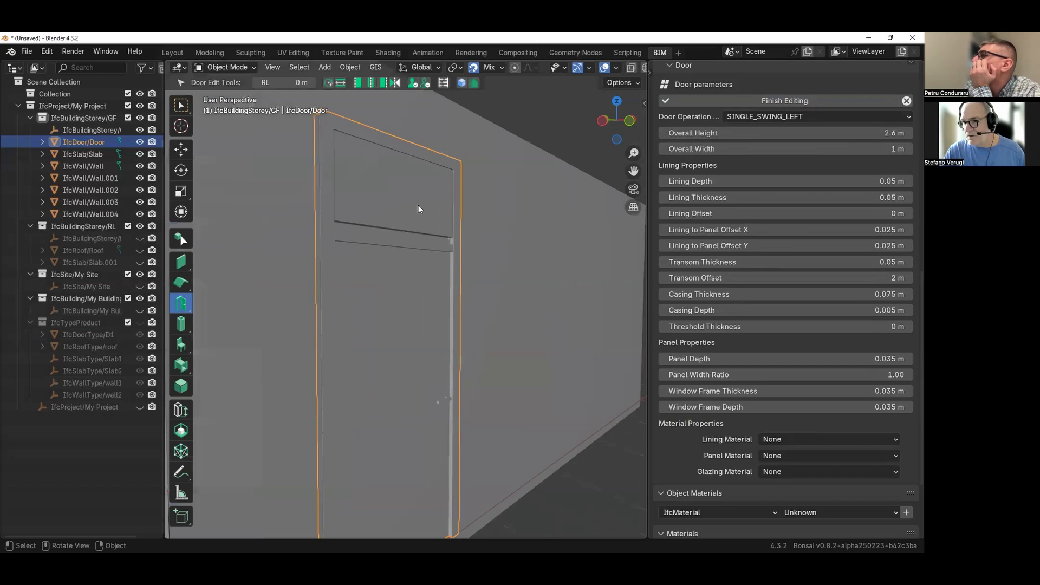
scroll(412, 220, down, 5)
scroll(378, 245, up, 4)
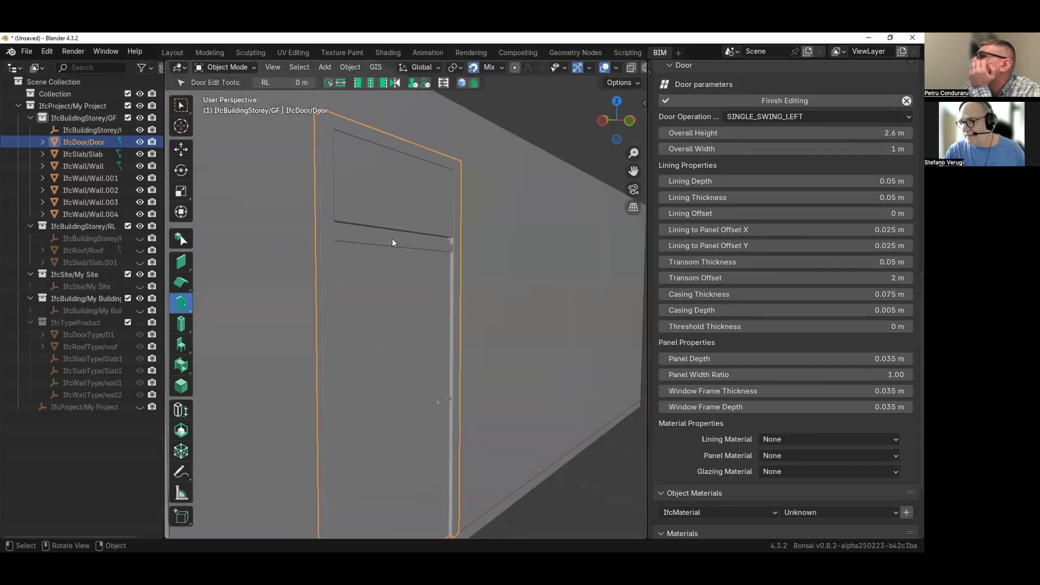
scroll(382, 245, down, 4)
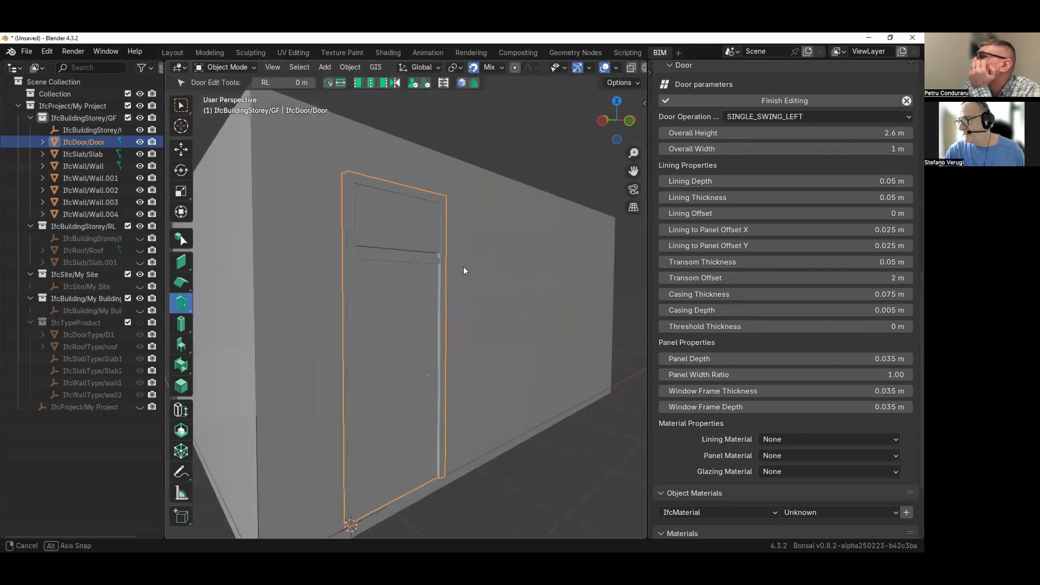
middle_drag(464, 267, 620, 183)
click(758, 101)
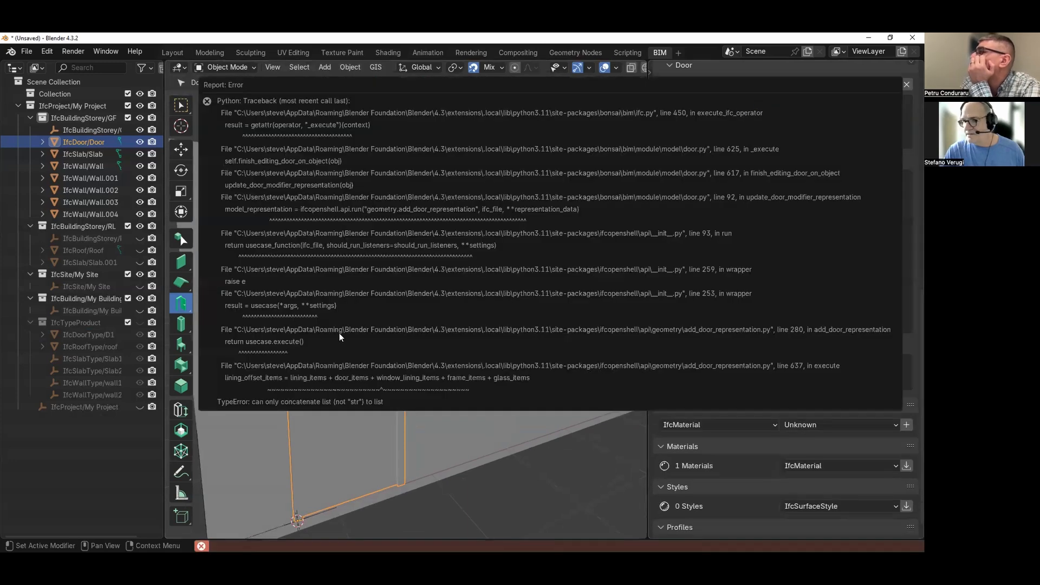
- Restore the front door's stored parameters by reopening and finishing its parameter edit
scroll(430, 382, down, 4)
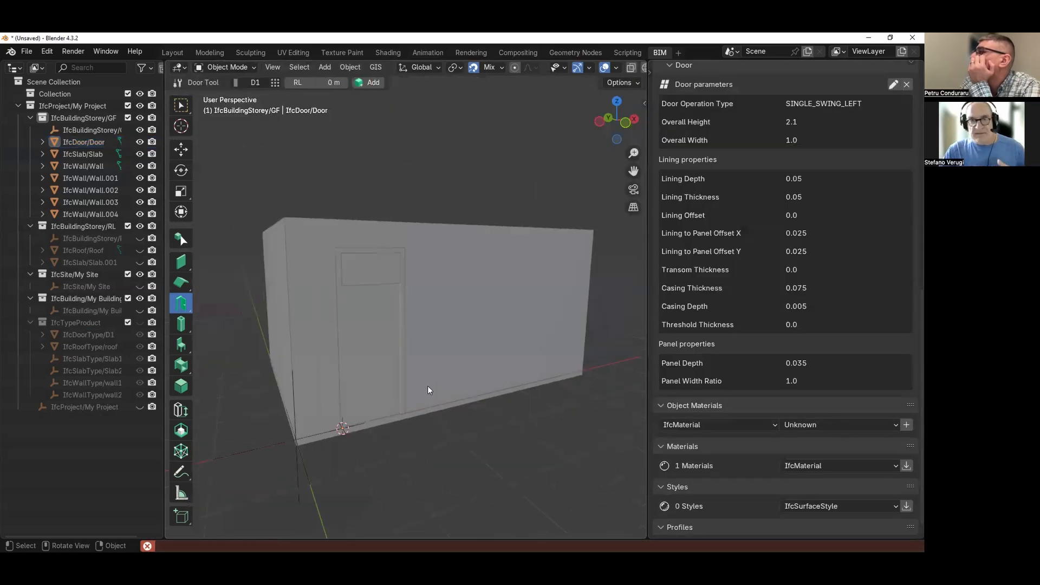
click(893, 87)
click(861, 102)
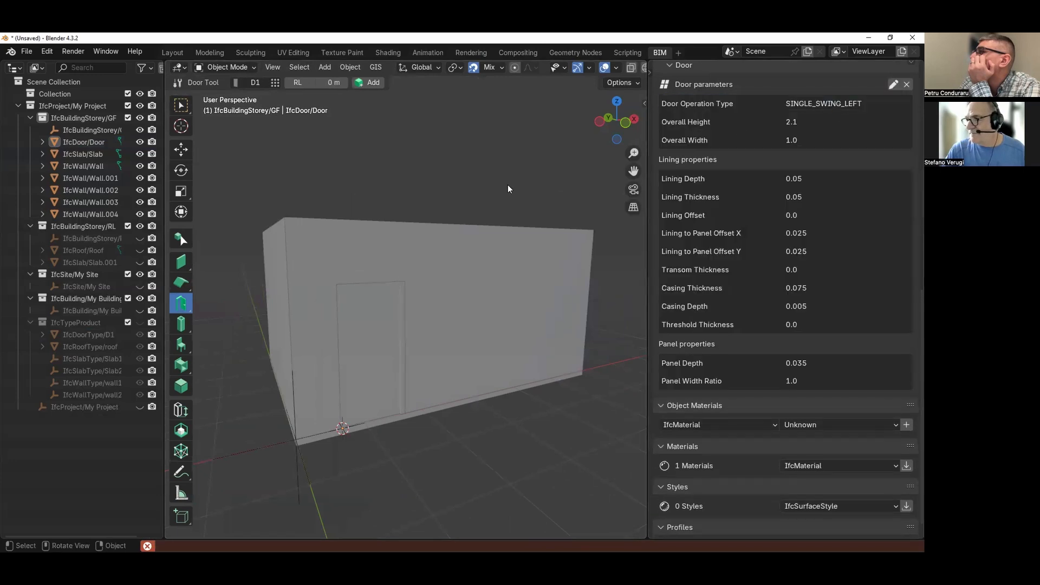
- Deselect the front door and duplicate the door type D1 in the Type Manager
click(347, 340)
middle_drag(383, 319, 220, 253)
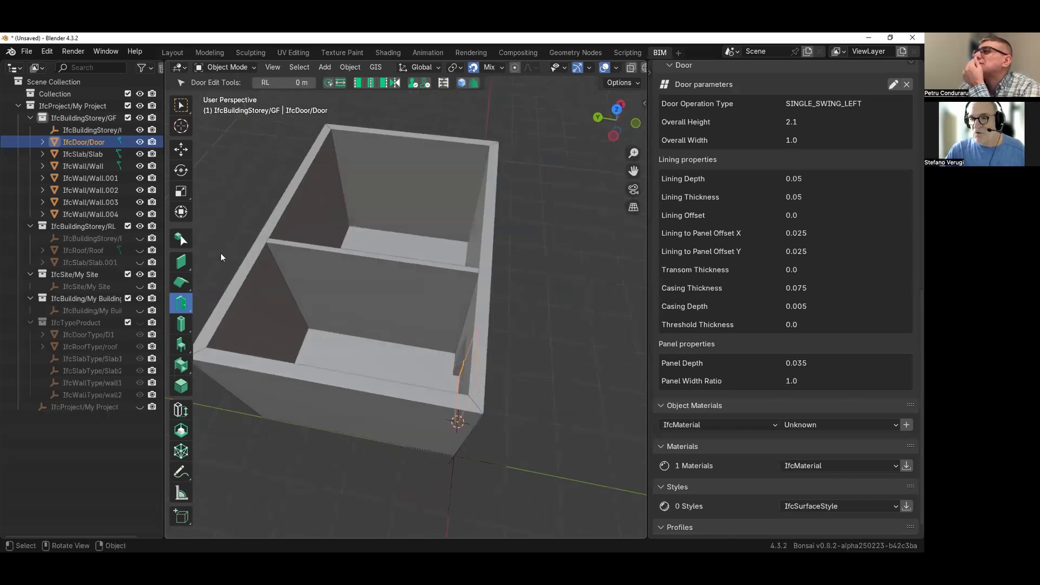
click(277, 168)
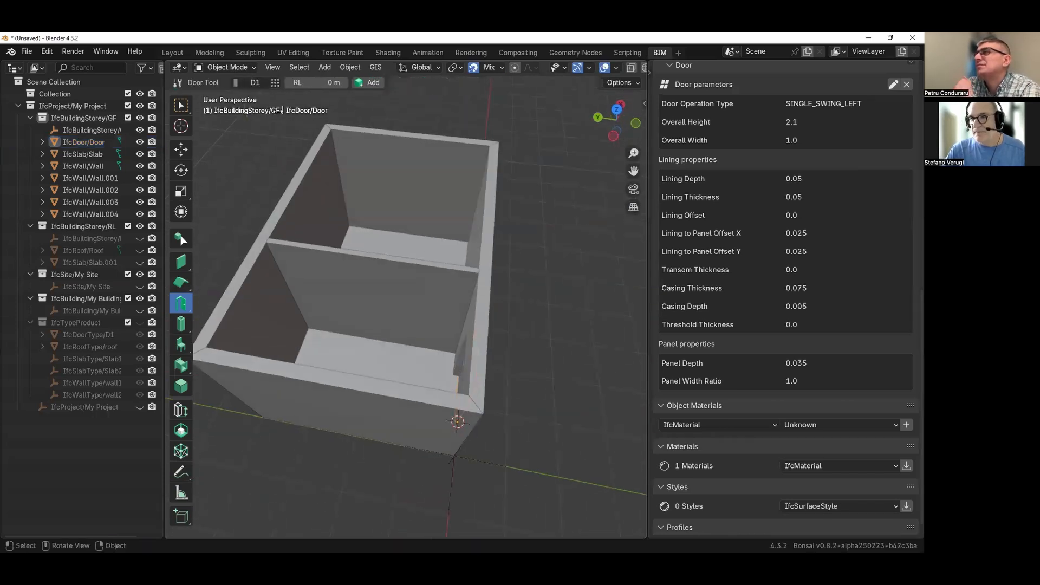
click(275, 83)
click(465, 151)
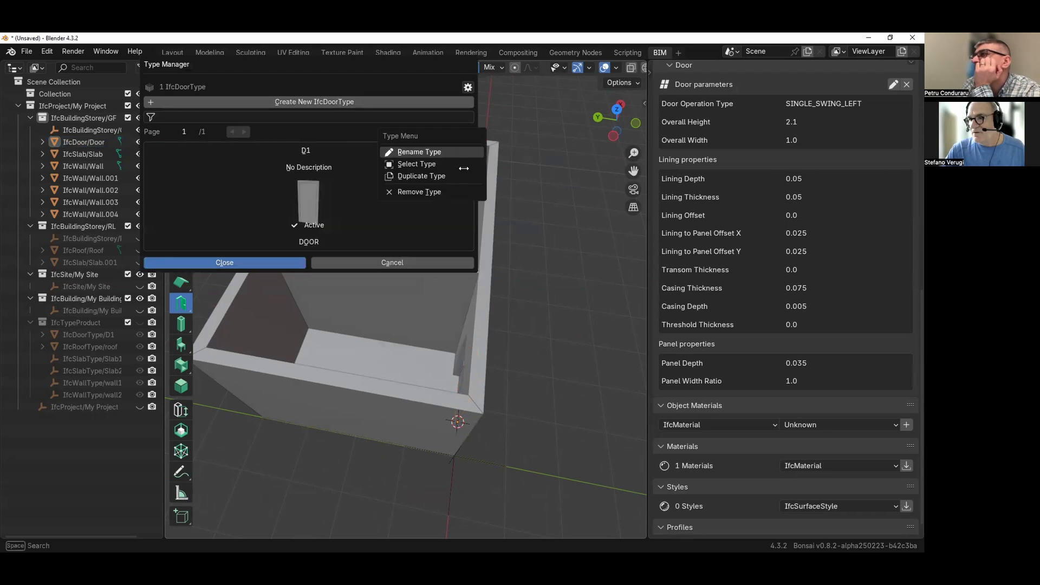
click(463, 174)
- Rename the duplicated door type as D2 and load its thumbnail
click(465, 150)
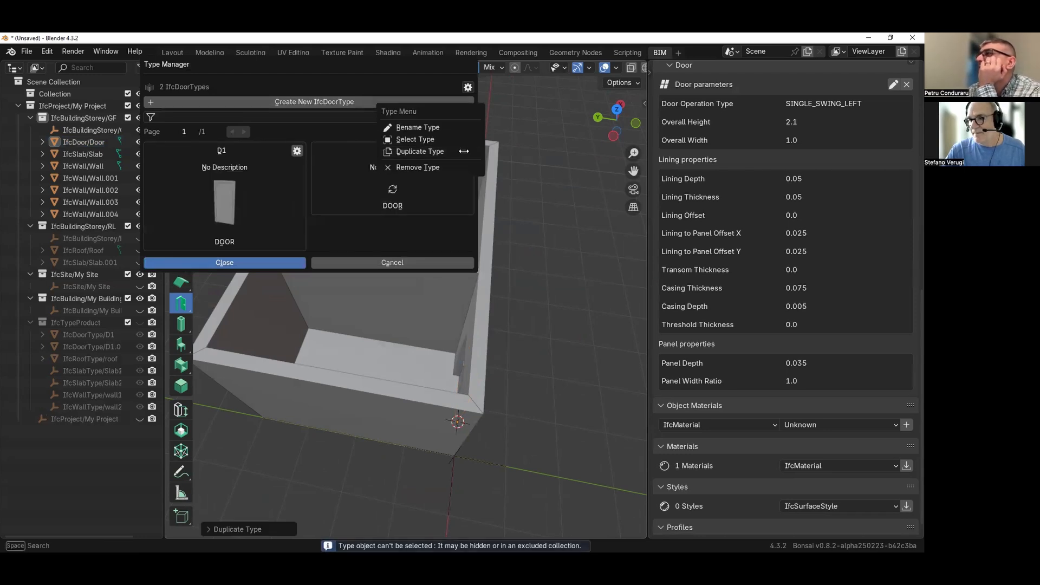
click(457, 129)
click(457, 138)
text(D2)
key(Return)
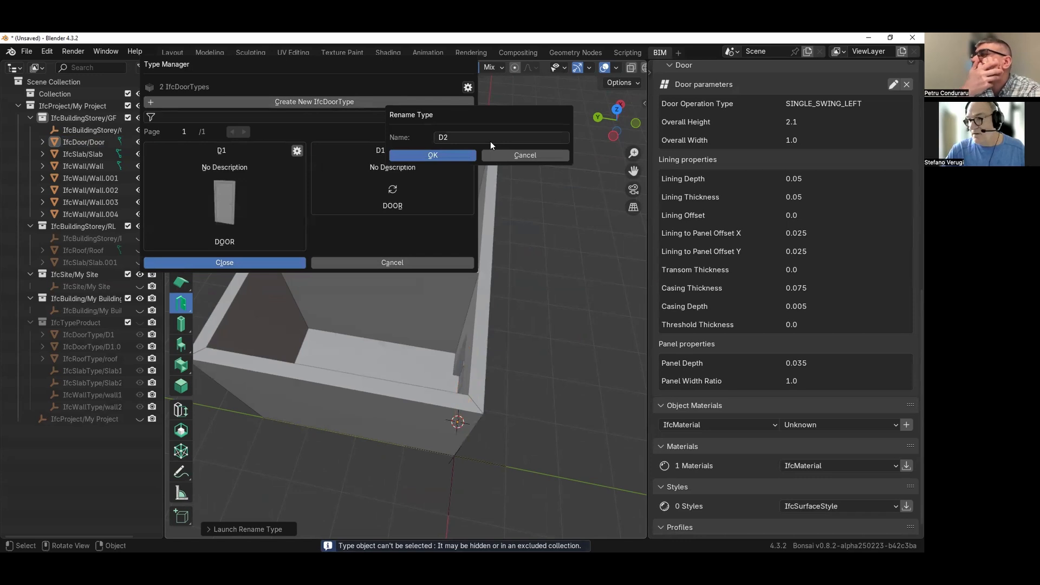
click(451, 158)
click(395, 210)
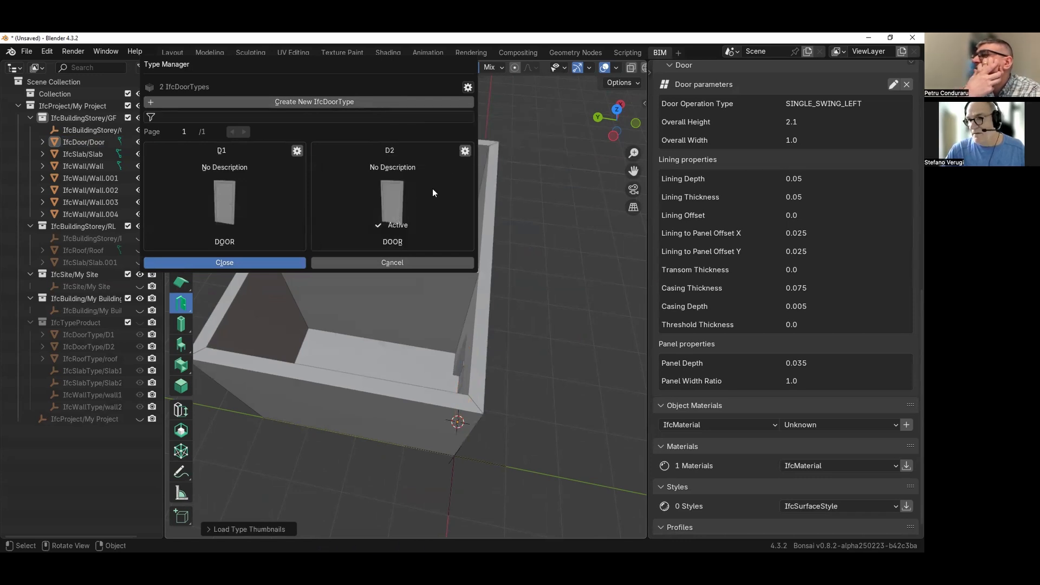
- Select the door type D2, set its overall width to 0.9 m, and finish the parameter edit
click(465, 151)
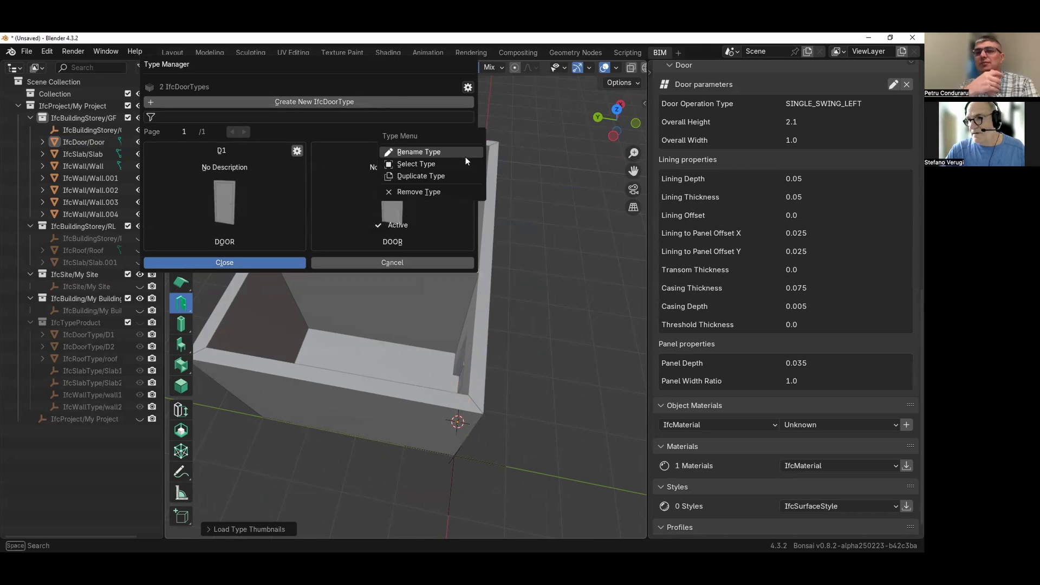
click(403, 162)
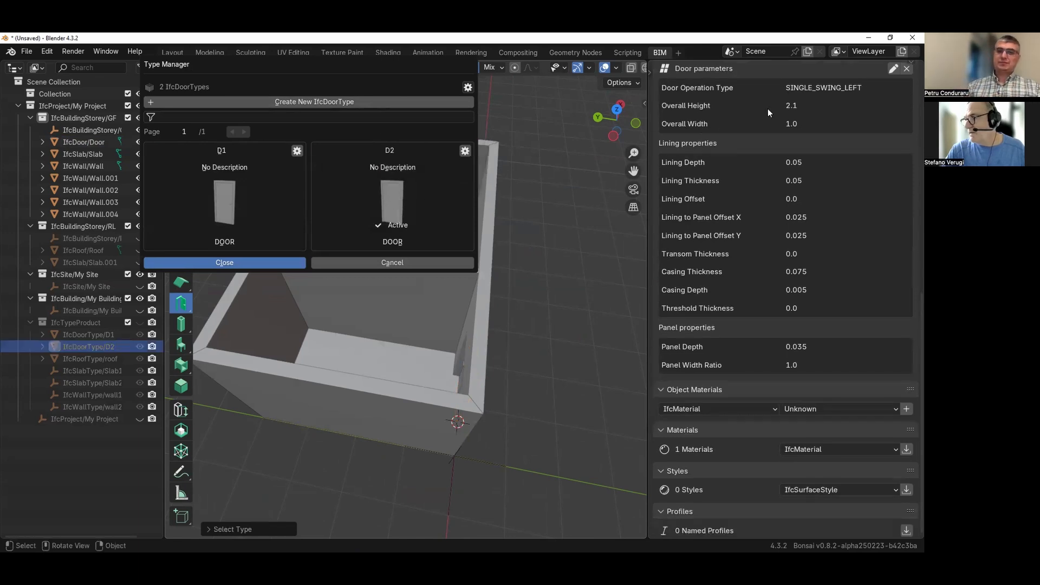
click(891, 70)
click(894, 69)
click(782, 132)
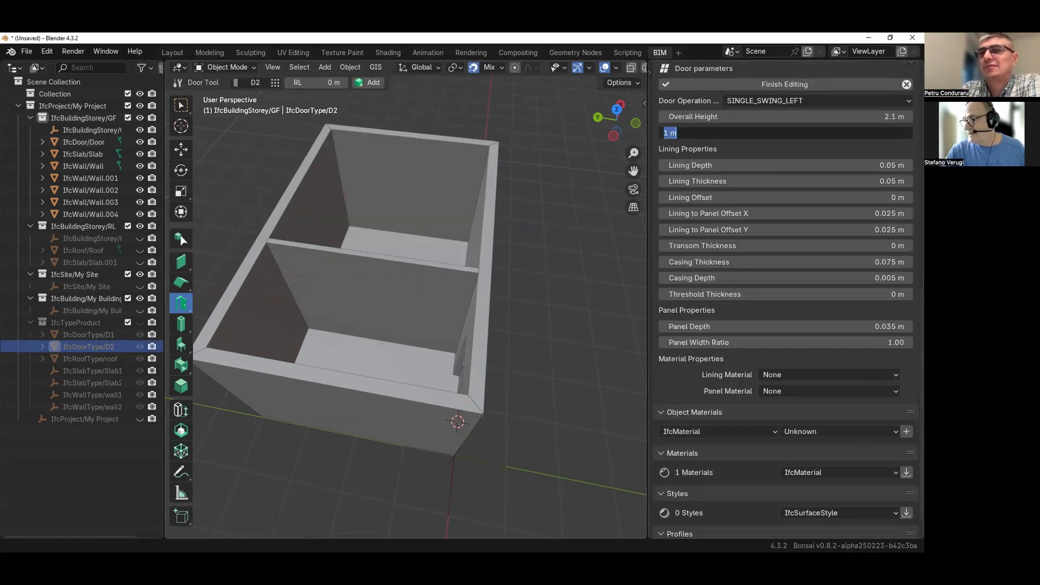
text(0.9)
key(Return)
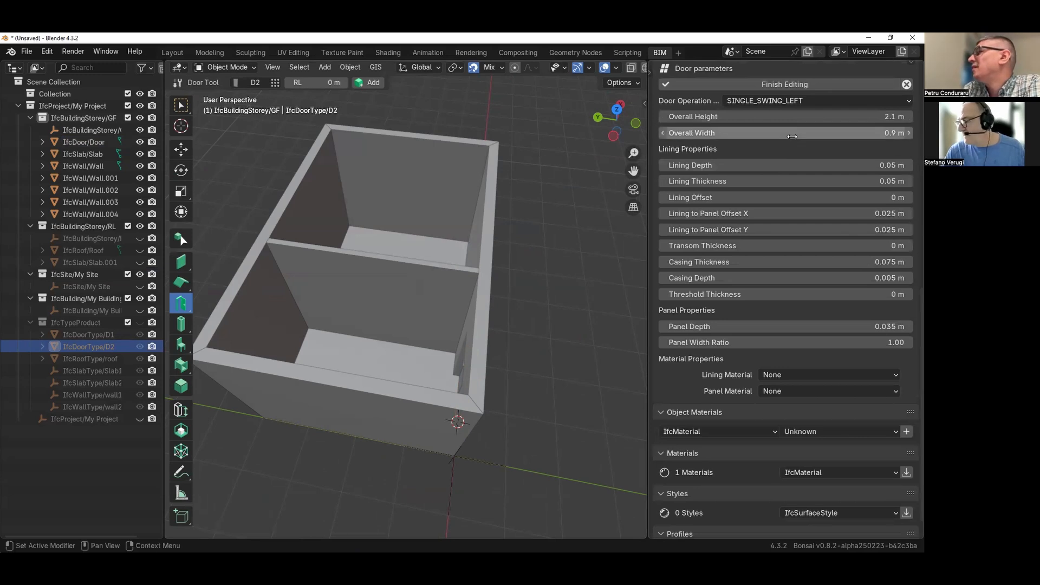
click(770, 85)
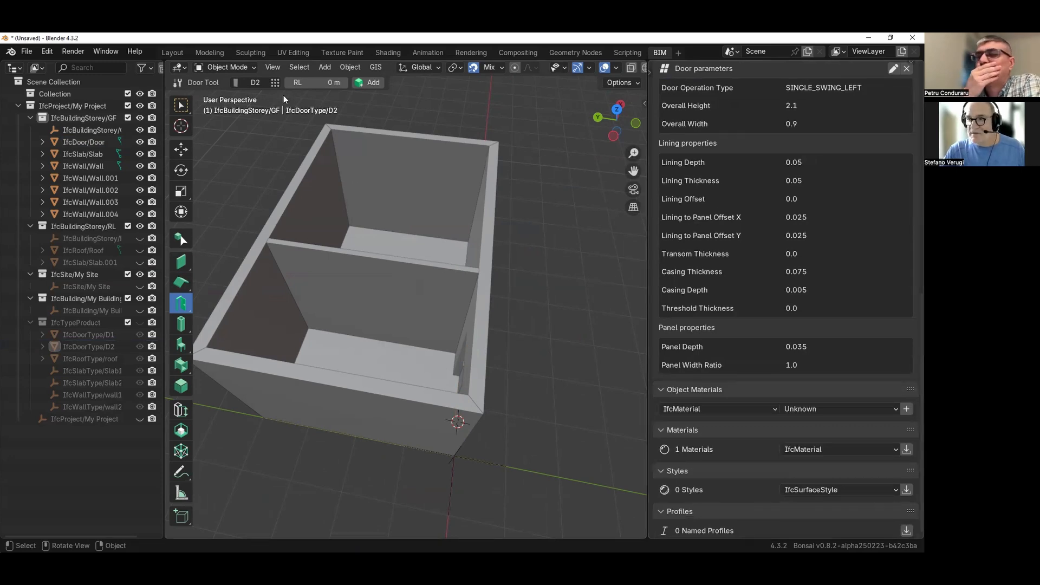
- Place a D2 door in the interior partition wall at about X 2.2 m, Y 2.7 m, and select it
click(369, 83)
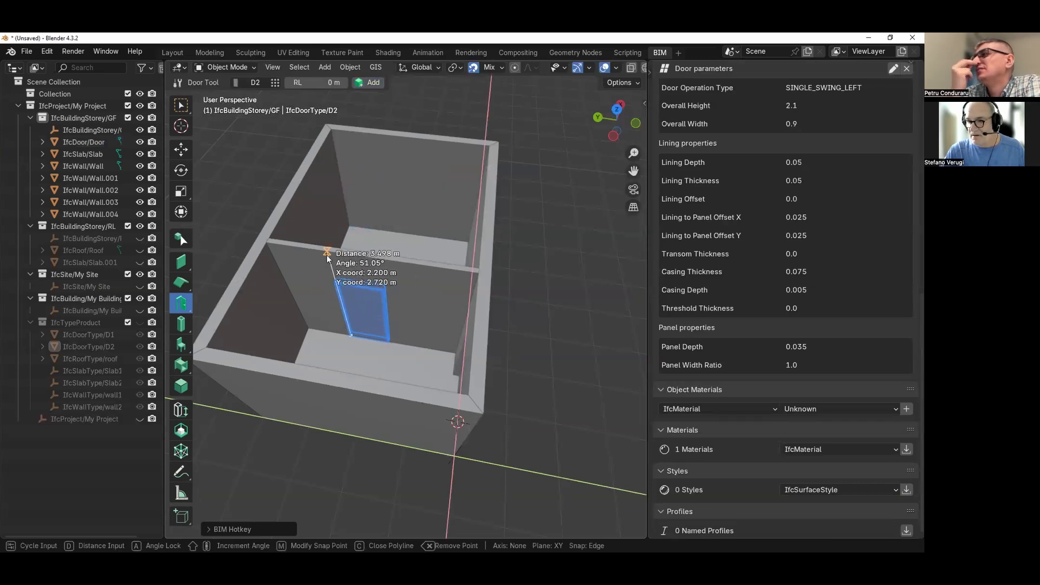
click(327, 255)
click(365, 310)
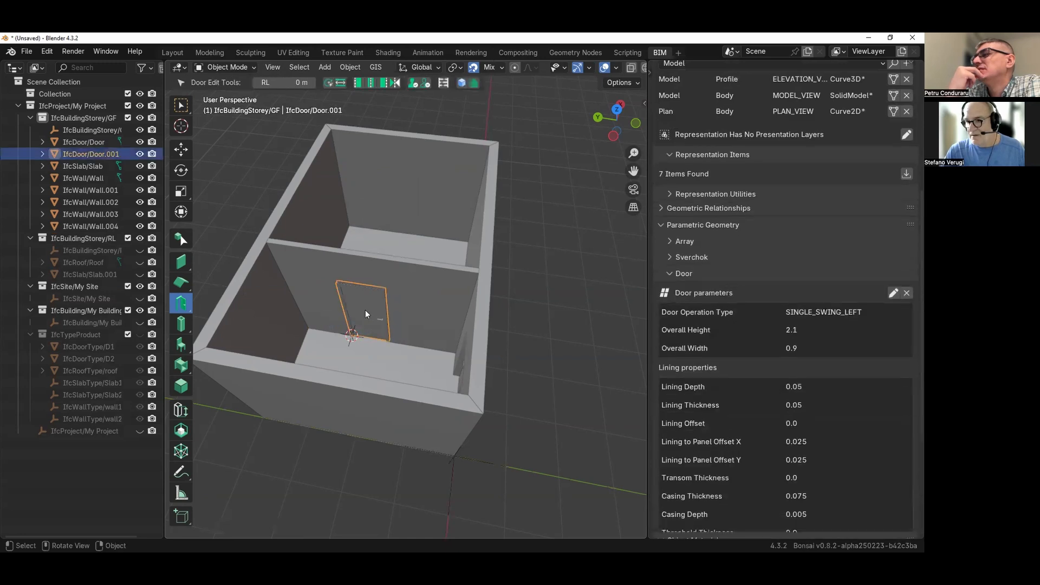
middle_drag(366, 303, 401, 292)
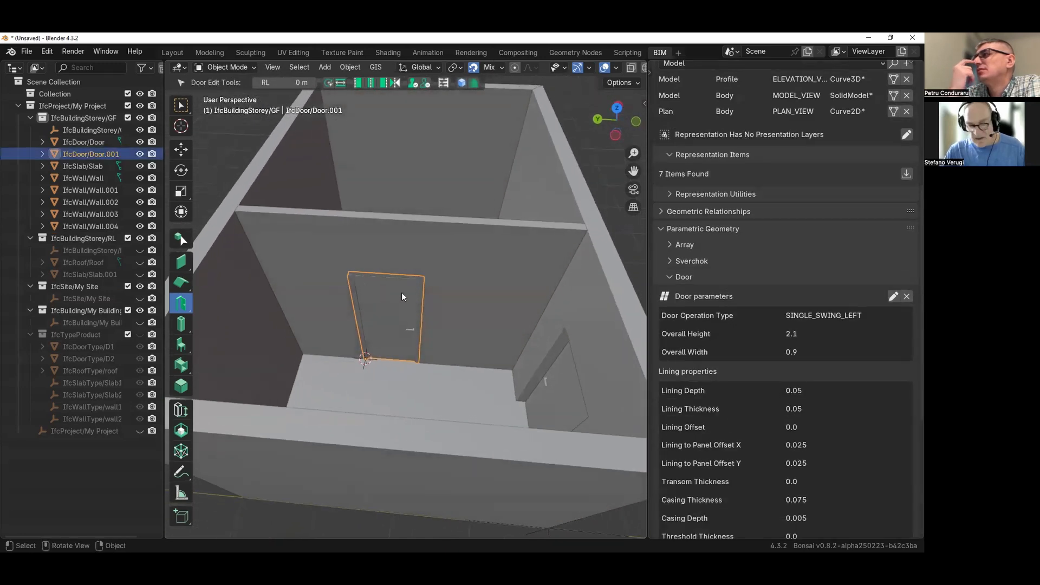
- Show the partition door's transform values and collapse the Align And Distribute section
key(n)
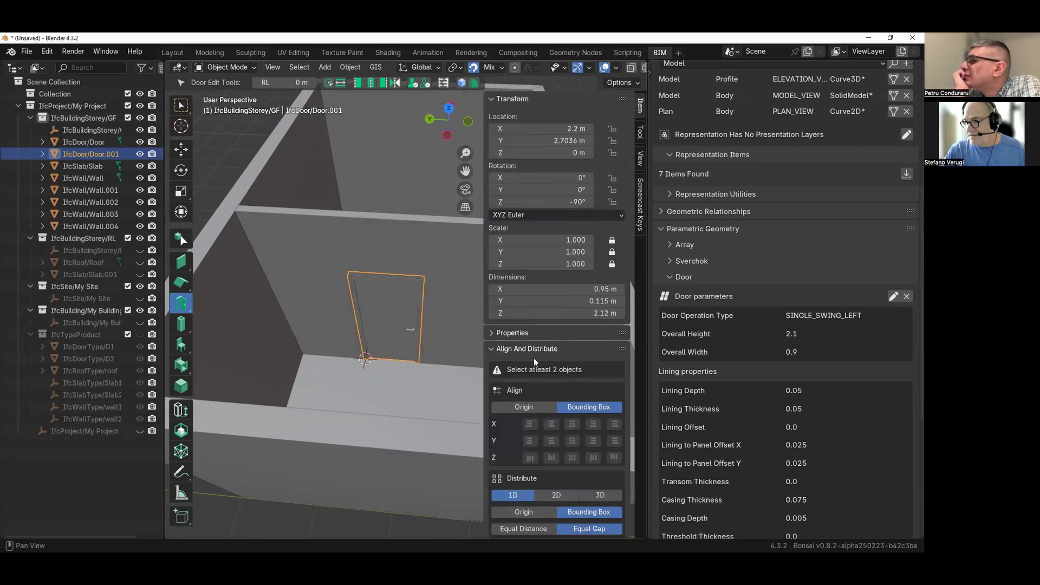
click(496, 350)
click(495, 350)
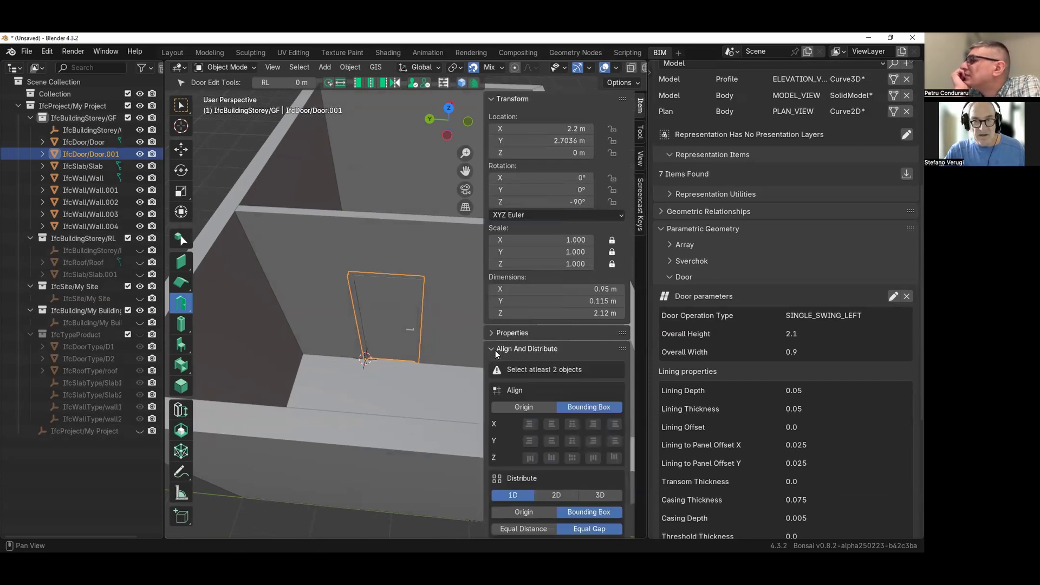
click(496, 349)
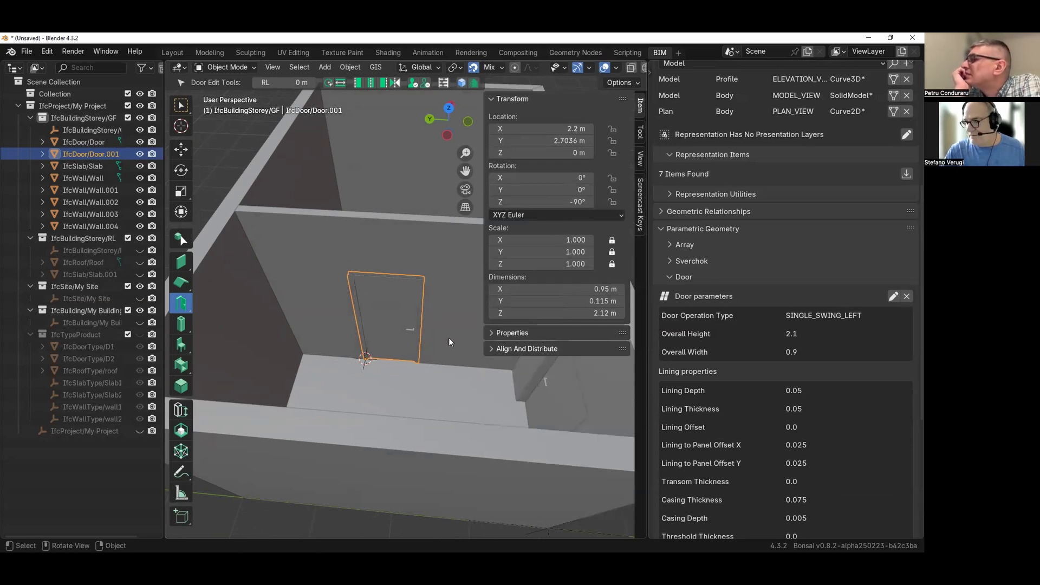
- Move the partition door along the Y axis to Y 2.45 m, regenerate its wall opening, and deselect it
middle_drag(411, 287, 379, 275)
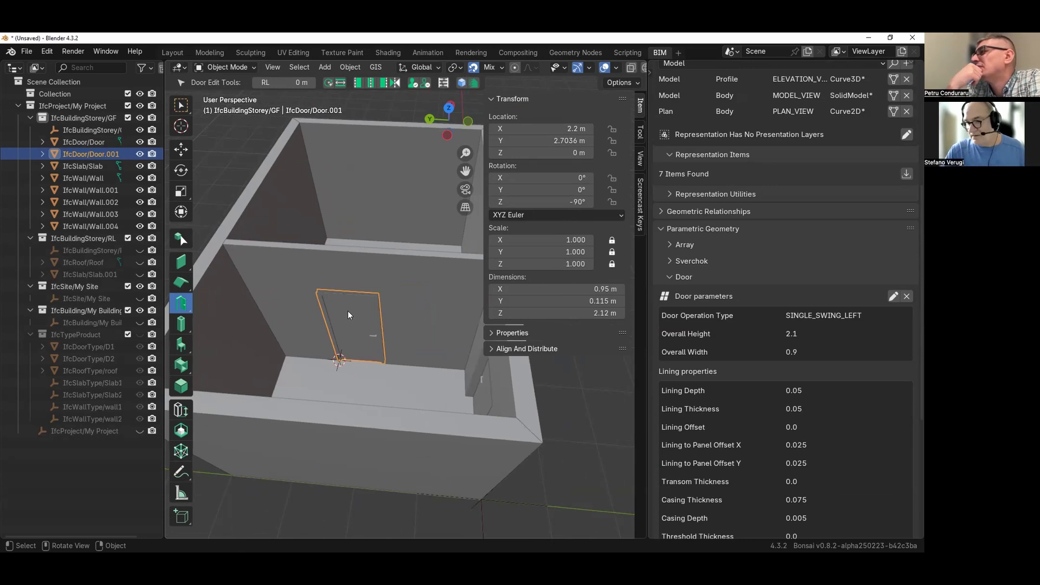
key(g)
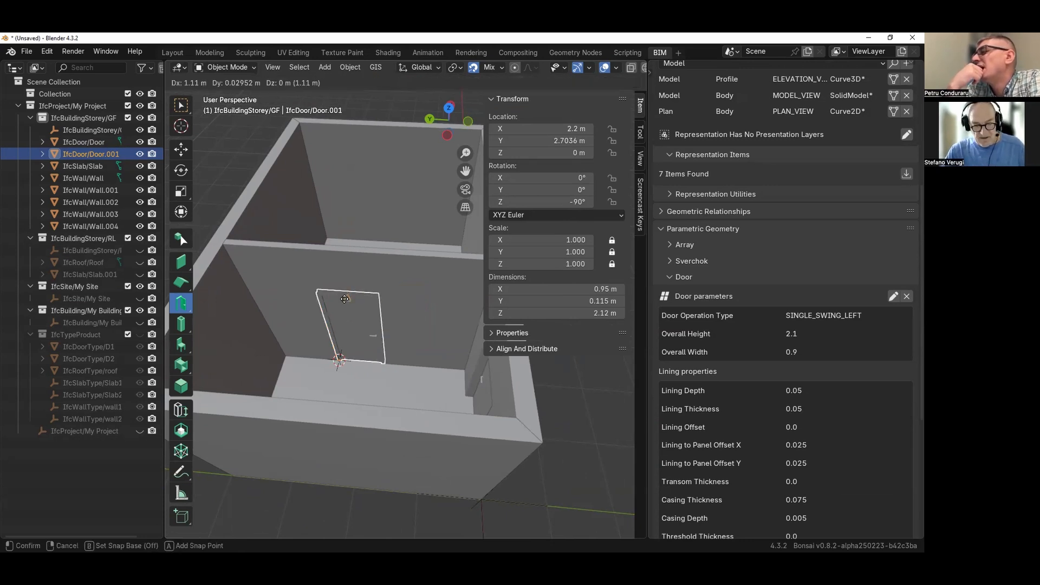
key(y)
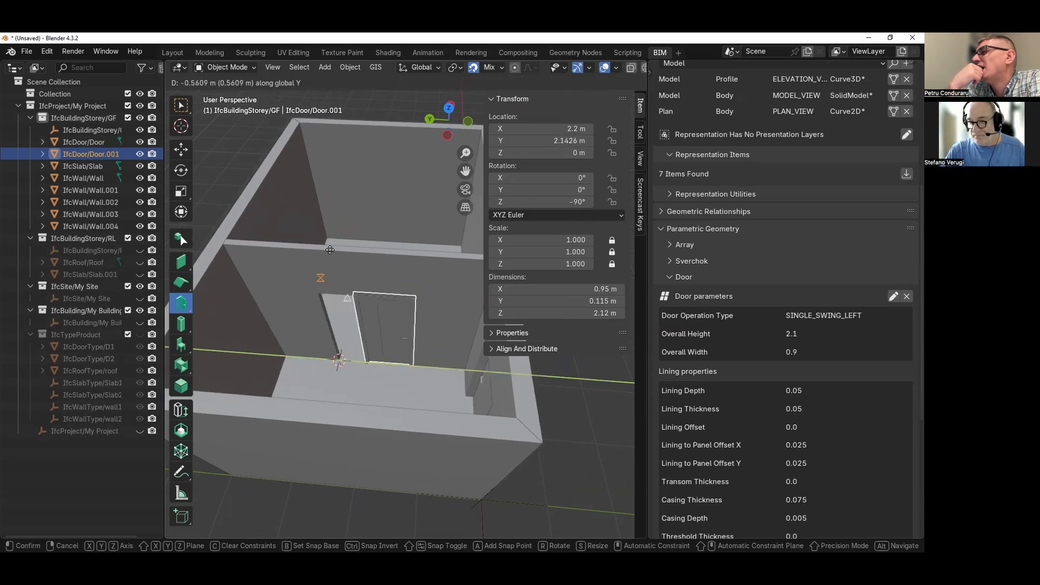
click(366, 255)
key(shift+g)
scroll(401, 294, down, 2)
middle_drag(402, 295, 298, 323)
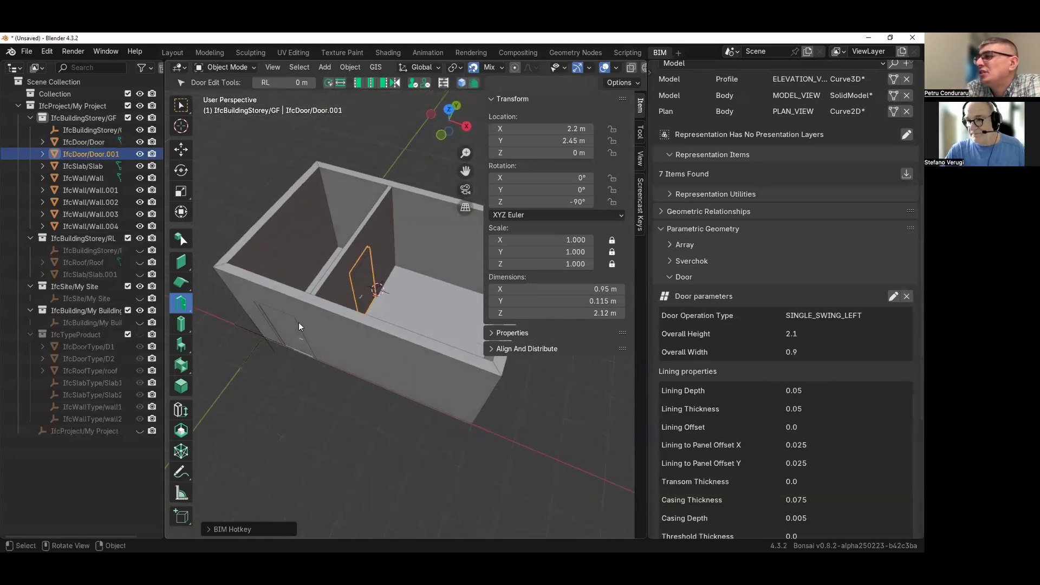
click(315, 419)
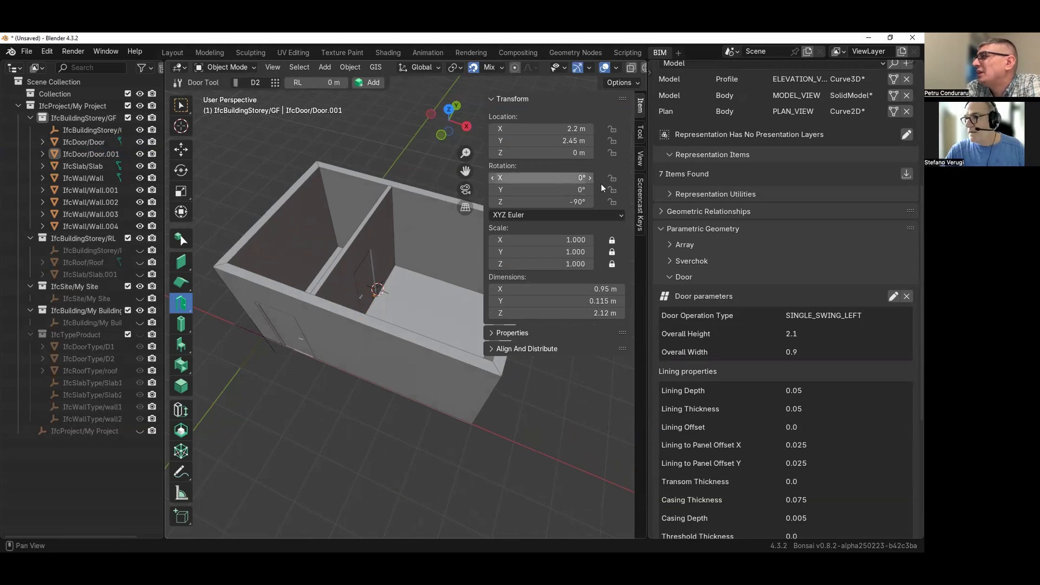
- Enable the Screencast Keys overlay in the viewport and hide the sidebar
click(640, 204)
click(500, 100)
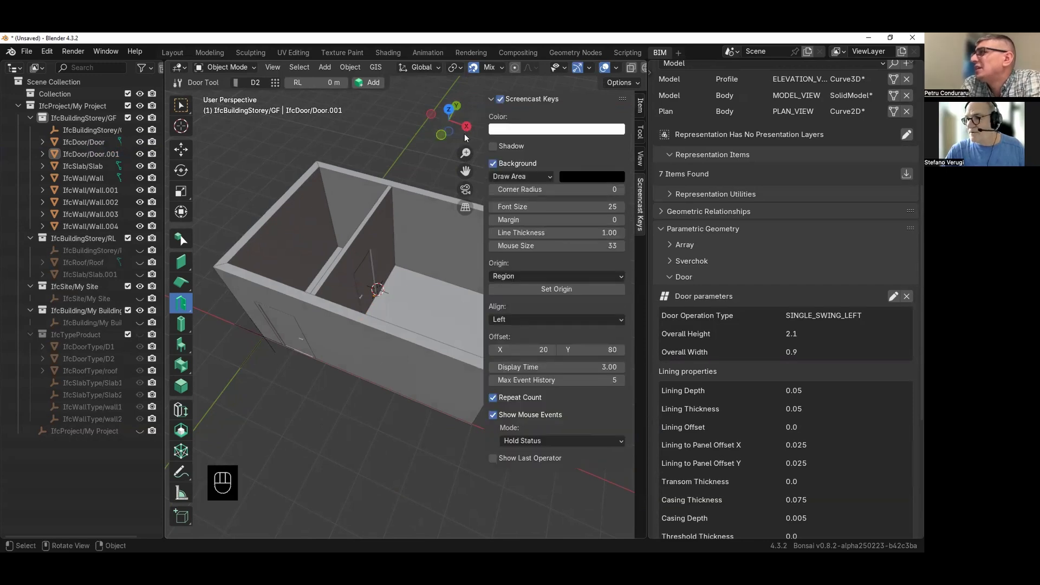
key(n)
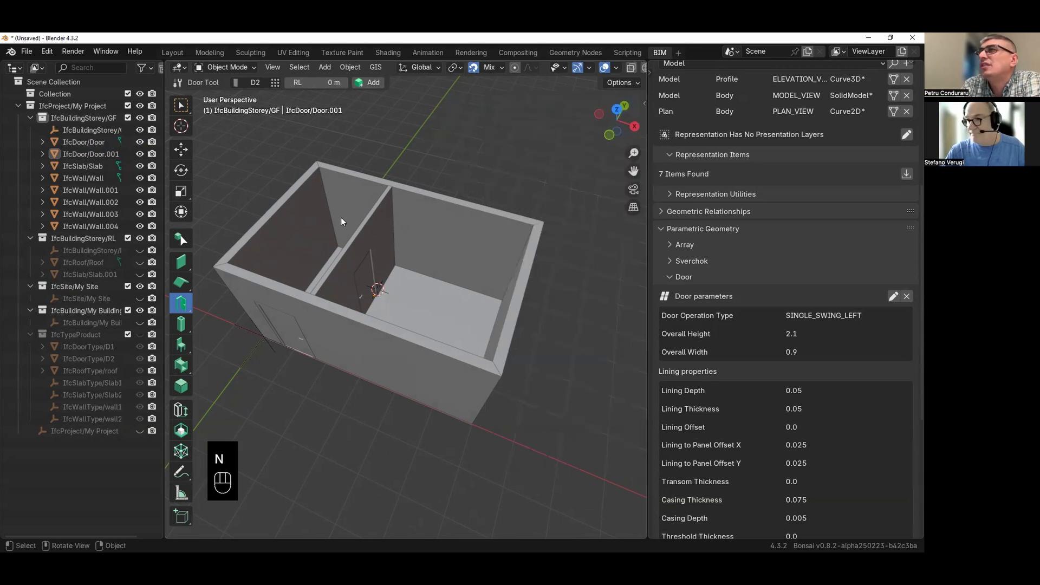
scroll(359, 257, up, 3)
middle_drag(359, 258, 470, 253)
scroll(469, 252, down, 3)
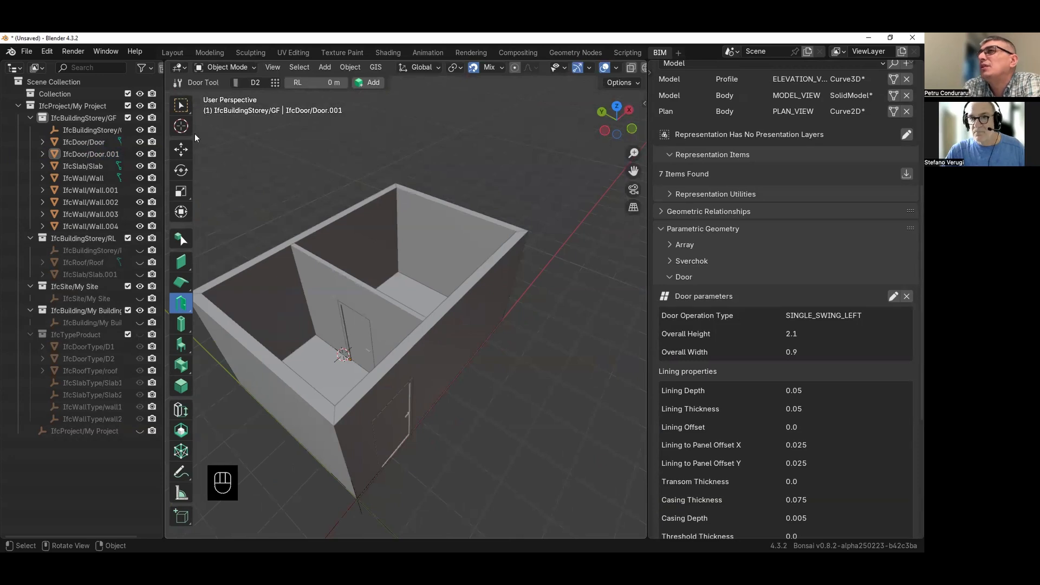
- Set the Screencast Keys add-on to enable on startup, refresh the local add-ons, and close the preferences
click(47, 51)
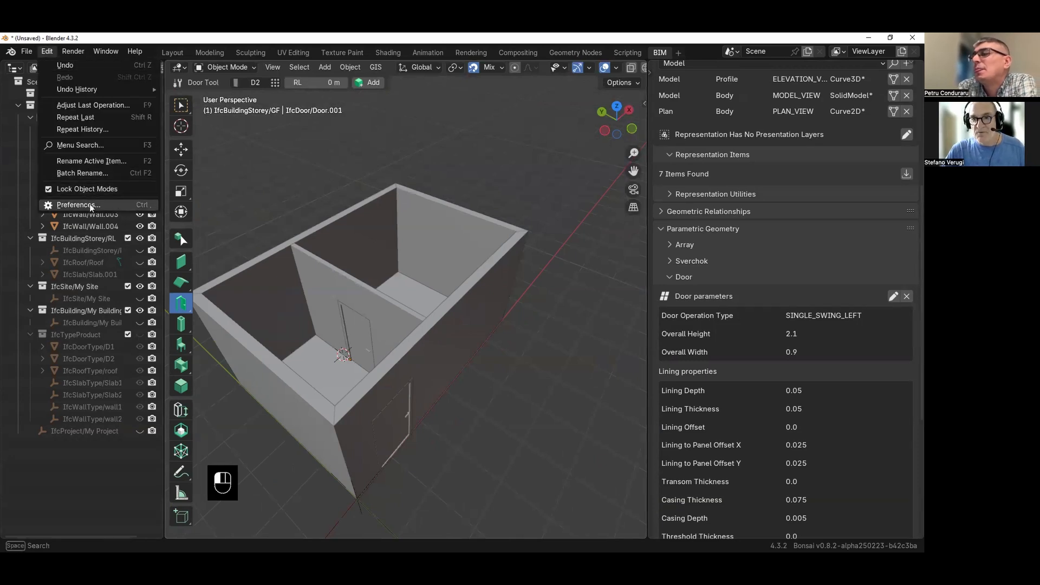
click(89, 205)
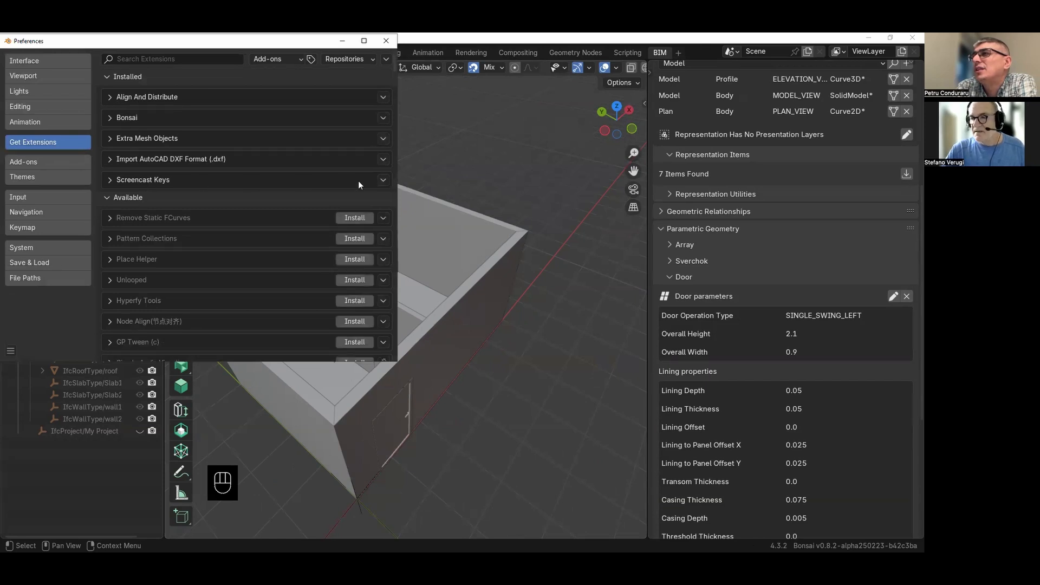
click(383, 179)
click(323, 193)
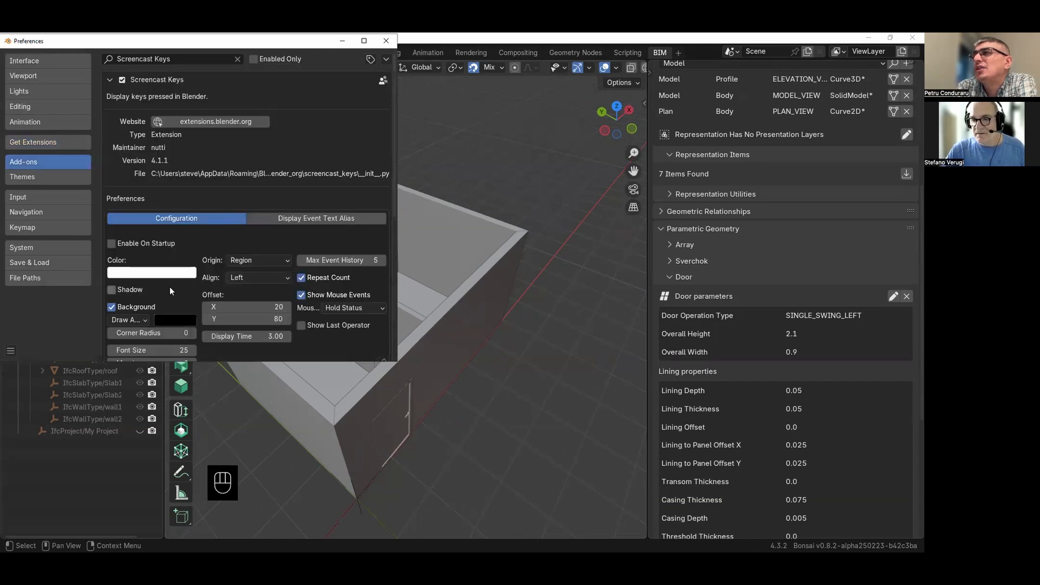
click(146, 242)
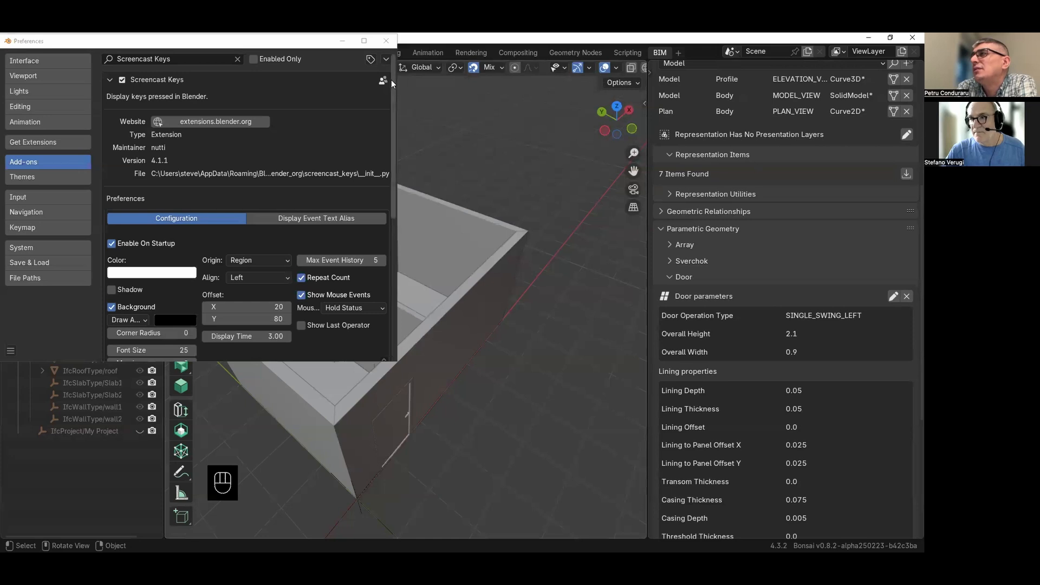
scroll(406, 103, up, 3)
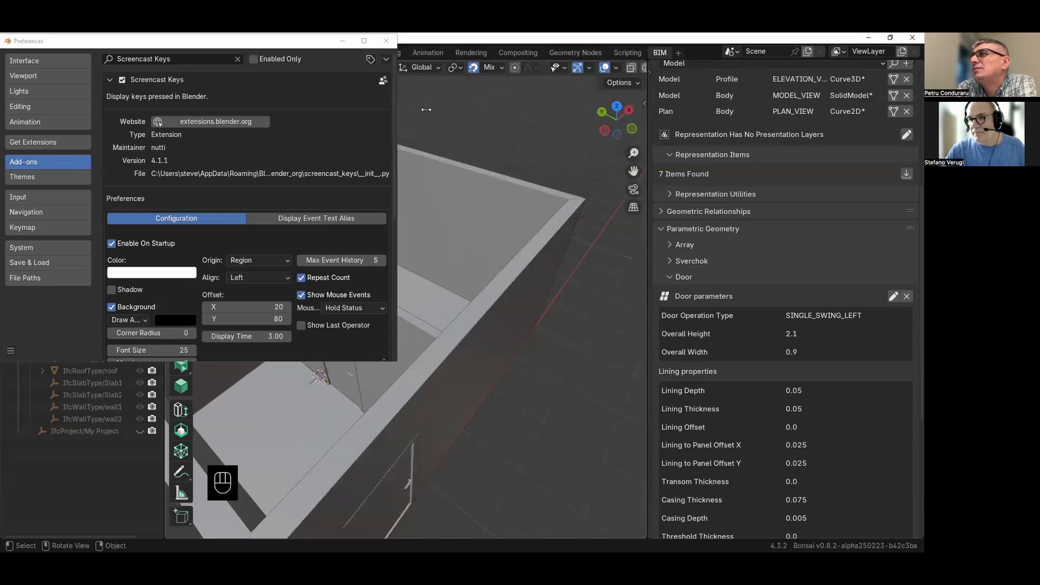
key(Escape)
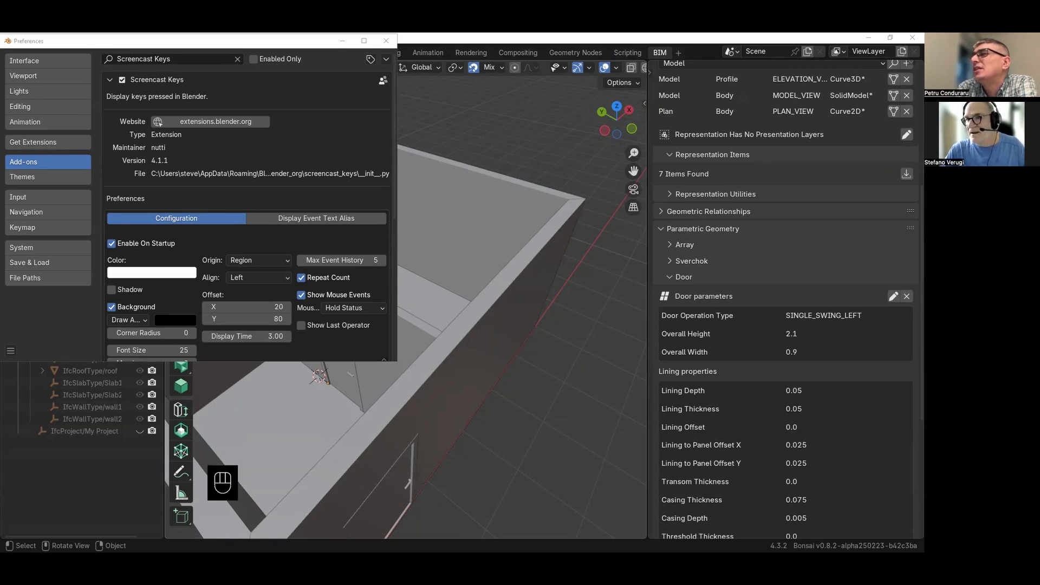
click(387, 60)
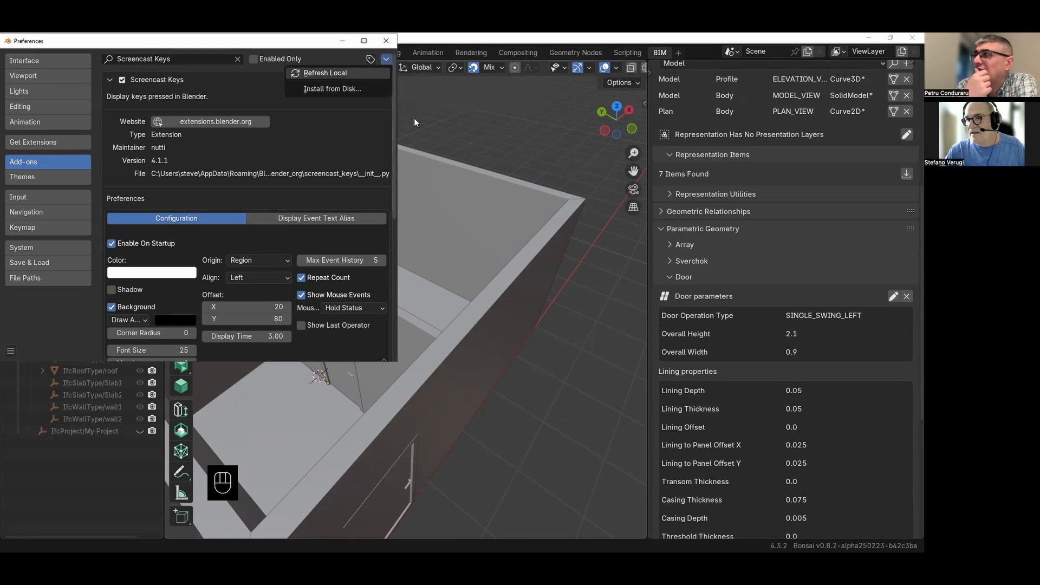
click(306, 75)
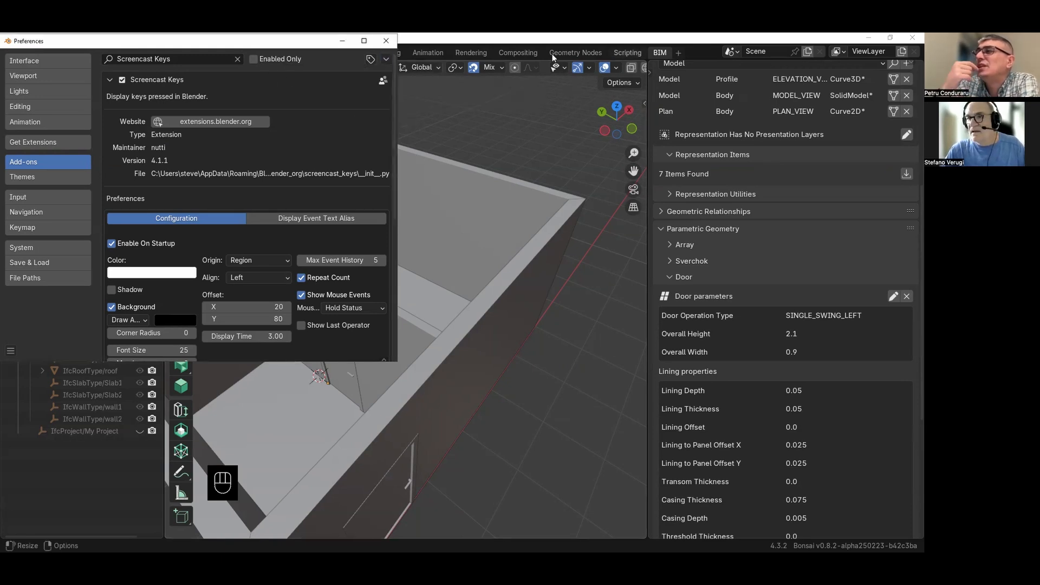
click(386, 41)
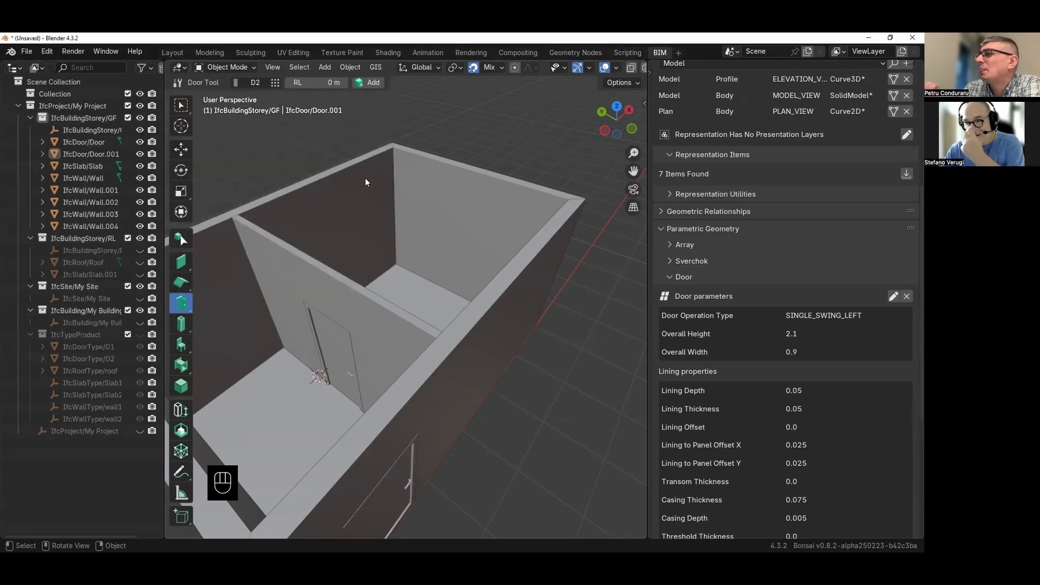
- Save the IFC project with both doors in place
scroll(365, 178, down, 3)
scroll(375, 219, up, 3)
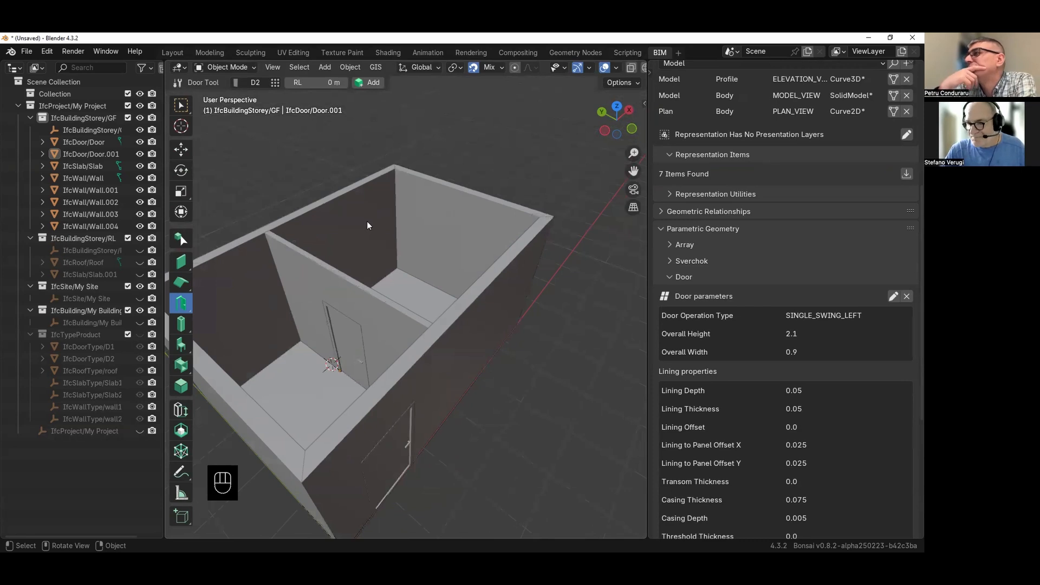
shift+middle_drag(368, 256, 320, 314)
key(ctrl+s)
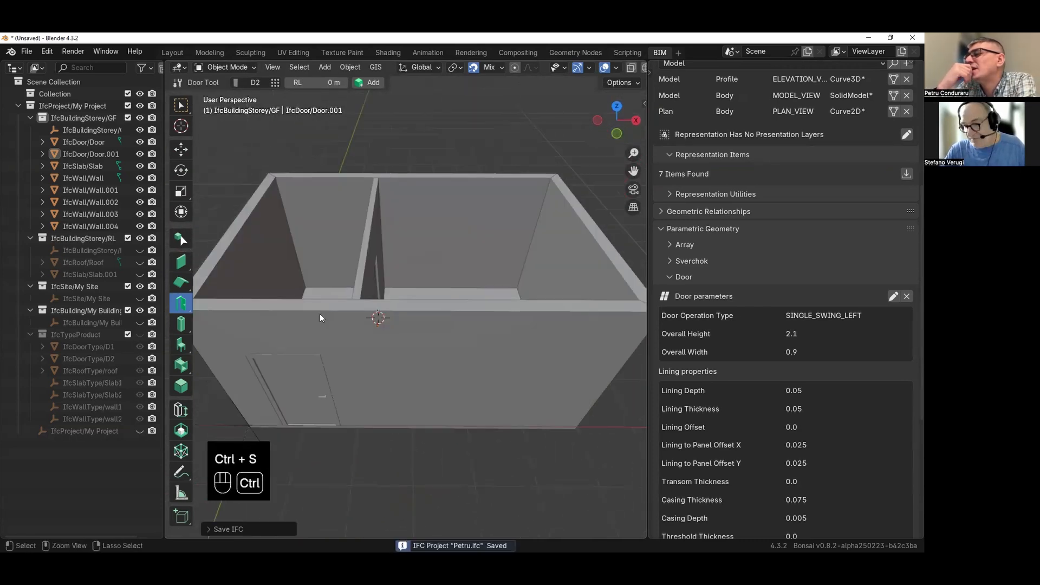
- Switch to the Window tool and quick-create a new IfcWindowType
drag(182, 304, 226, 318)
click(242, 334)
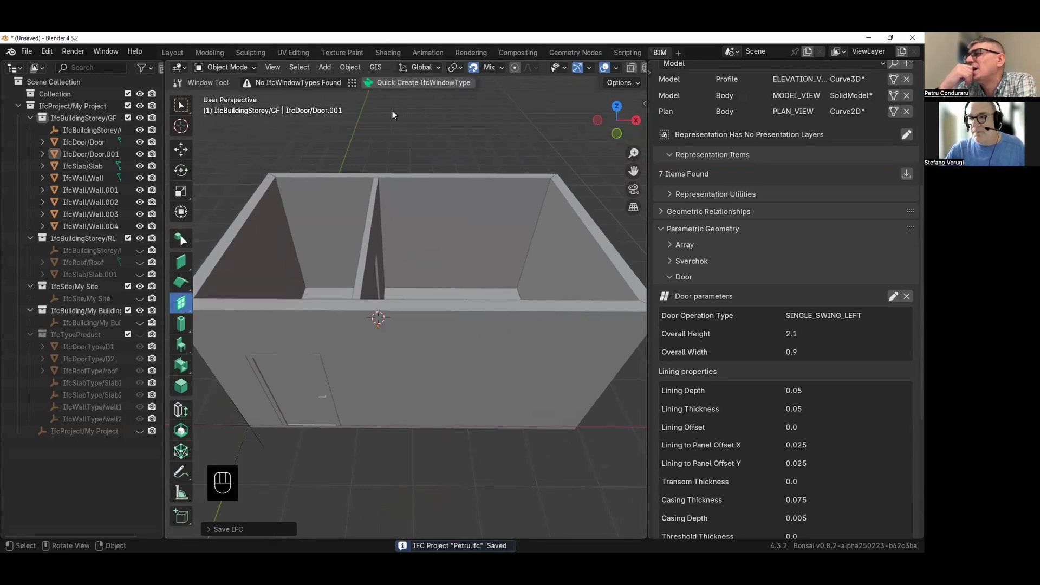
click(395, 84)
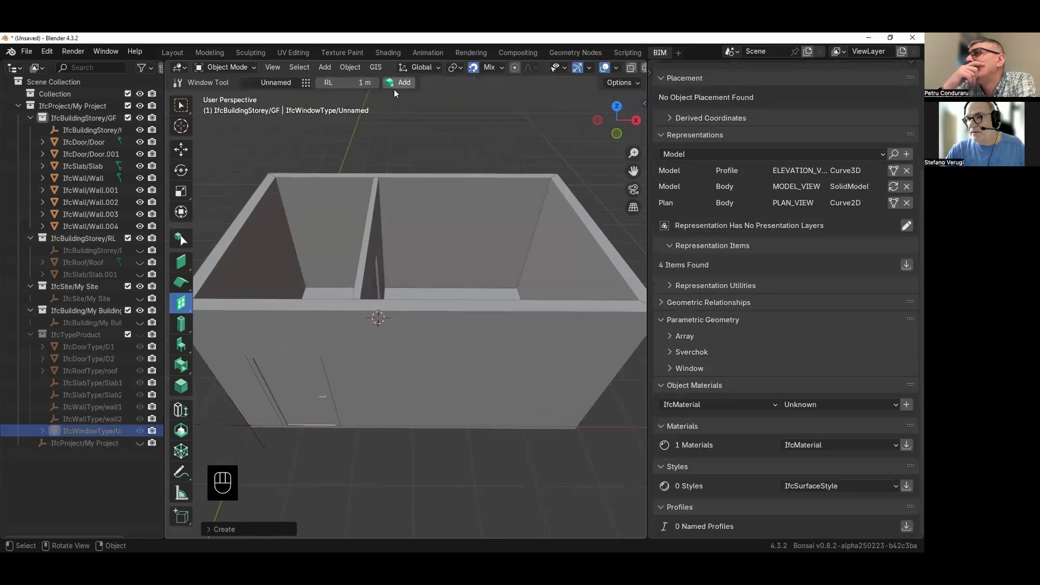
- Rename the unnamed window type as W1 in the Type Manager
click(284, 83)
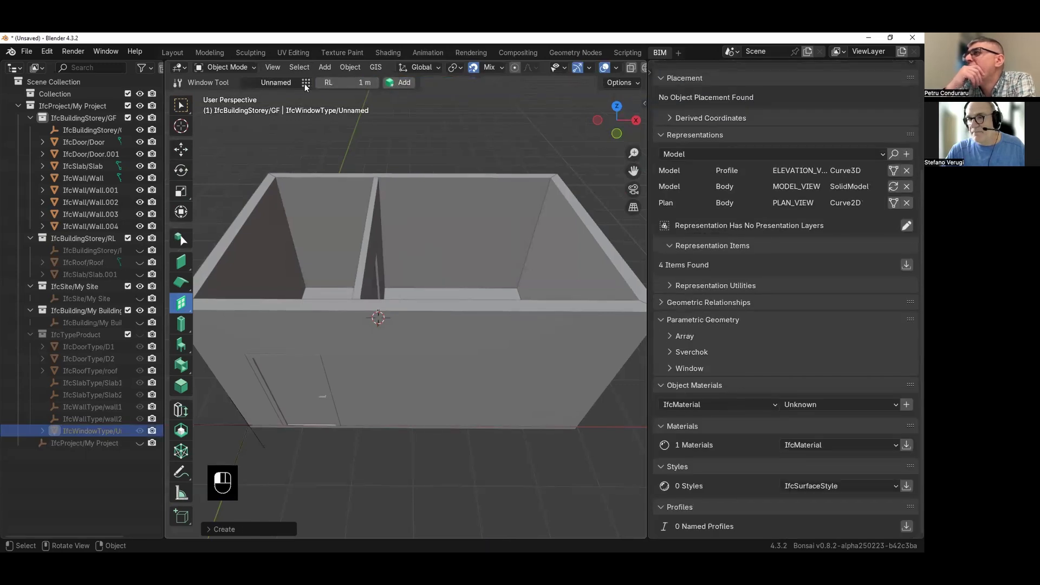
click(494, 153)
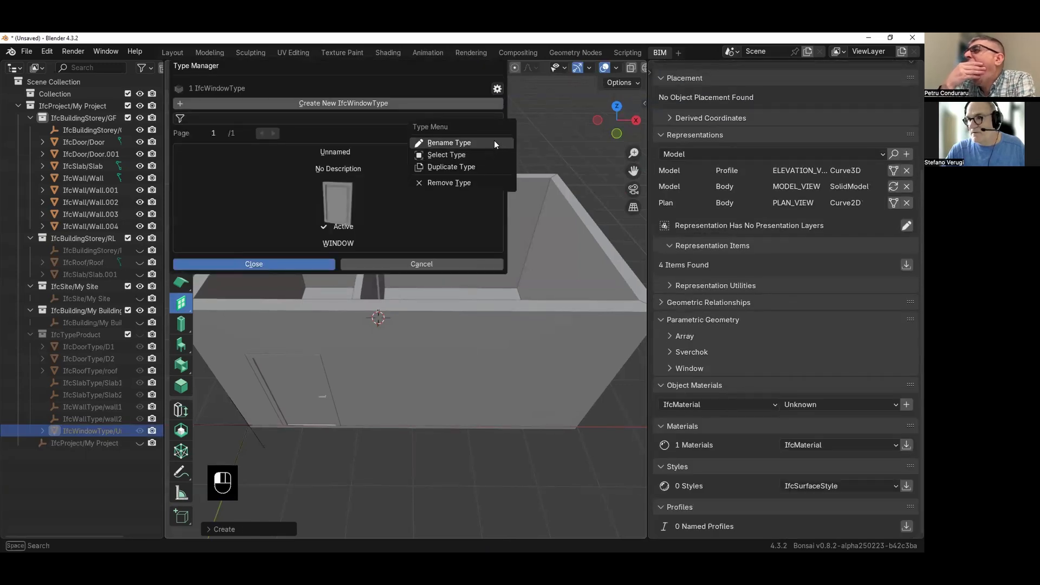
click(494, 141)
click(507, 145)
text(W1)
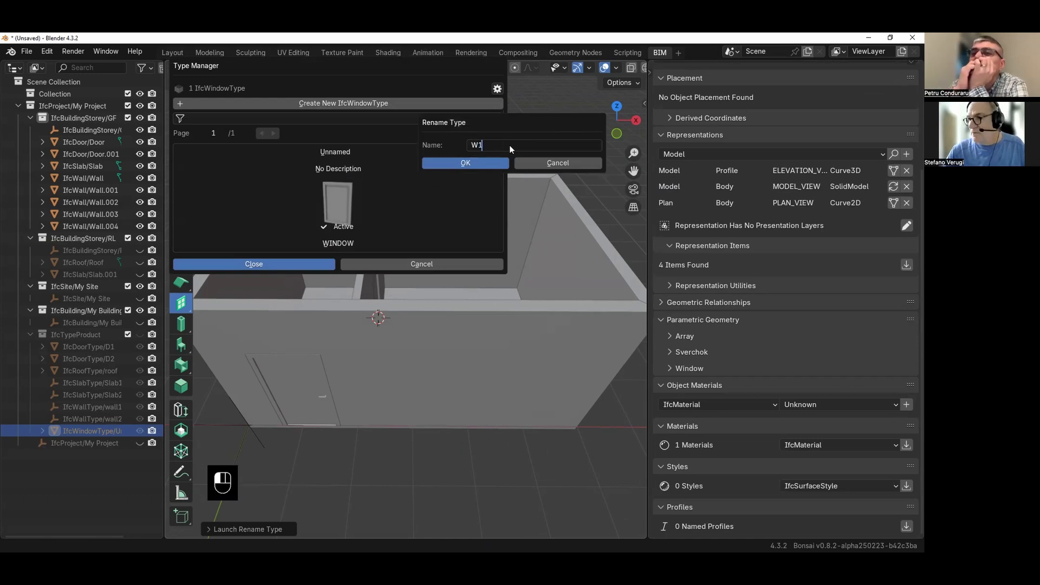
key(Return)
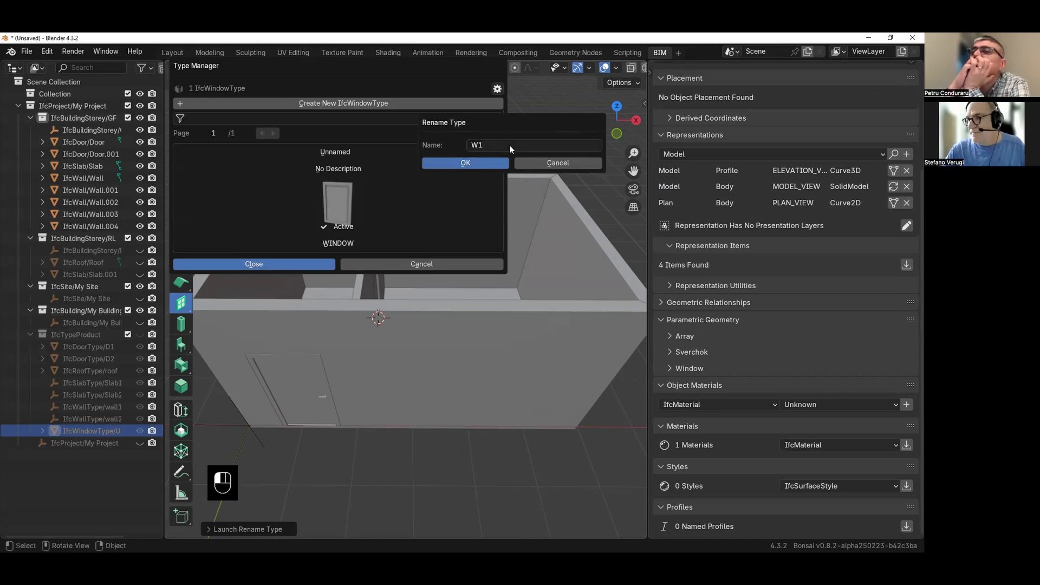
key(Return)
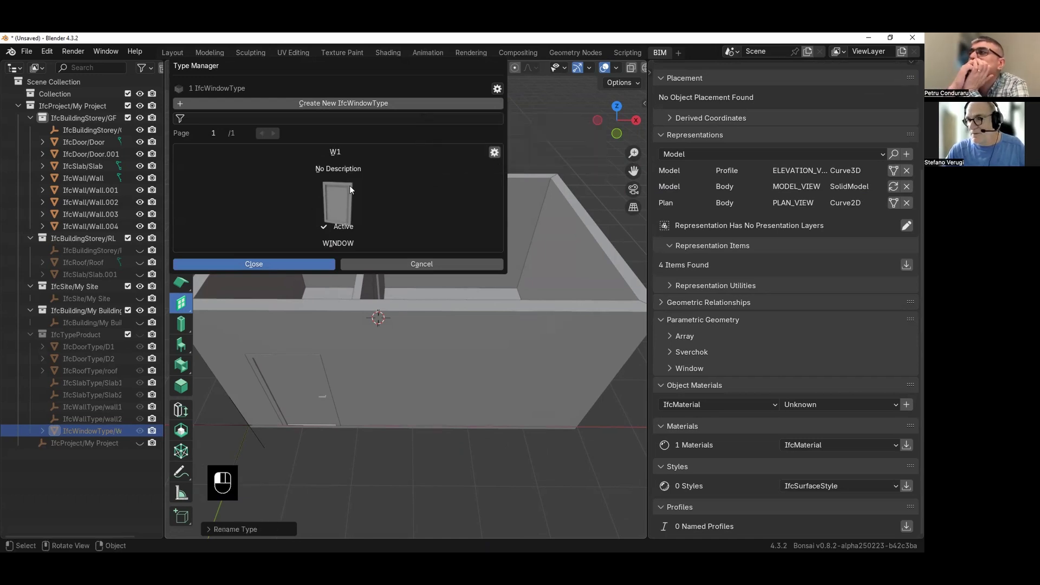
- Select the window type W1 and edit its parameters to an overall width of 1.2 m and overall height of 1.1 m
click(494, 153)
click(490, 164)
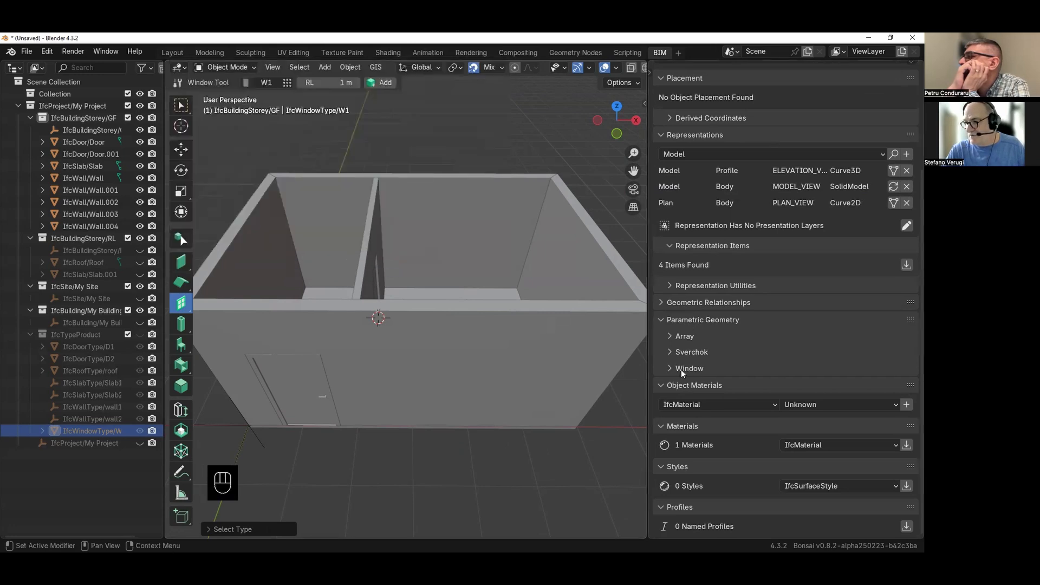
click(682, 370)
scroll(682, 367, down, 7)
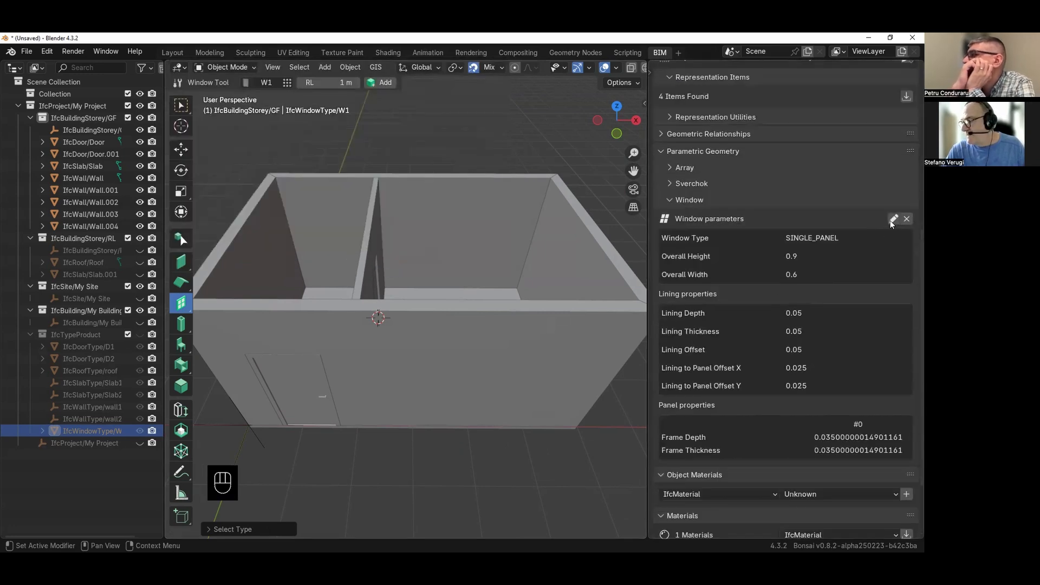
click(893, 219)
click(794, 279)
text(1.)
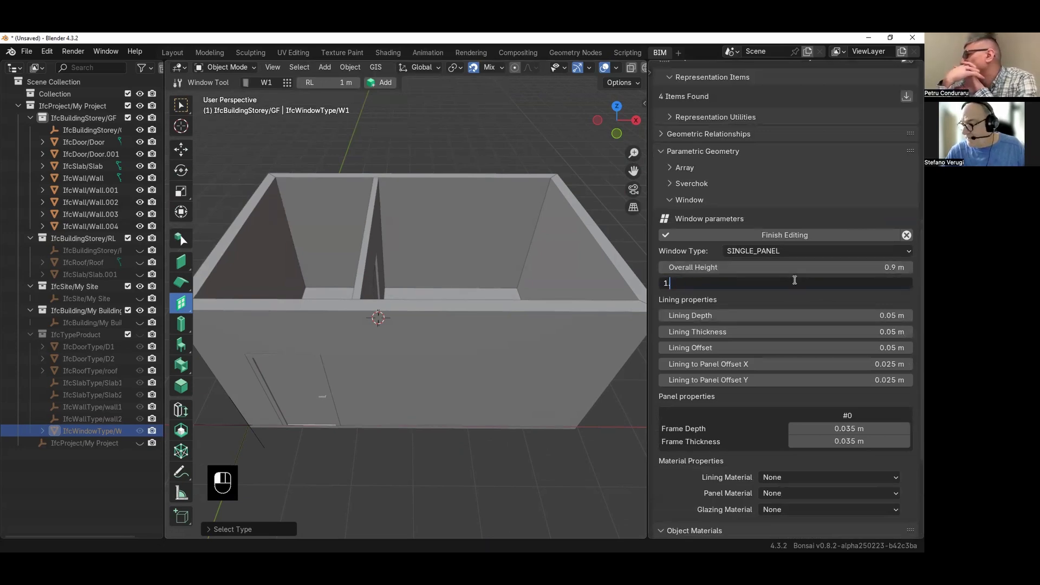
text(2)
key(Return)
click(796, 268)
text(1.1)
key(Return)
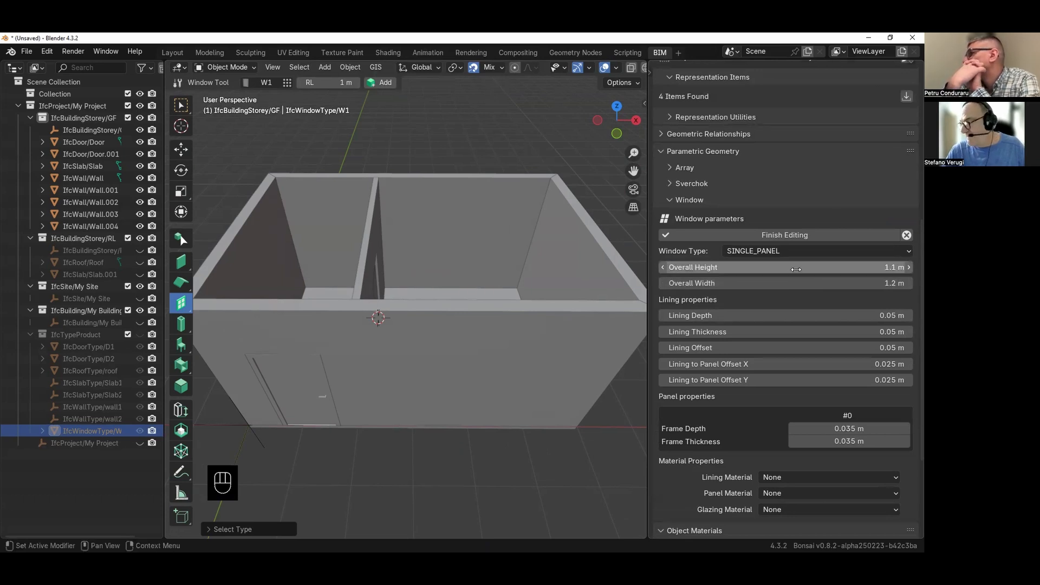
- Set W1's window type to DOUBLE_PANEL_VERTICAL and its first mullion offset to 0.6 m
click(799, 250)
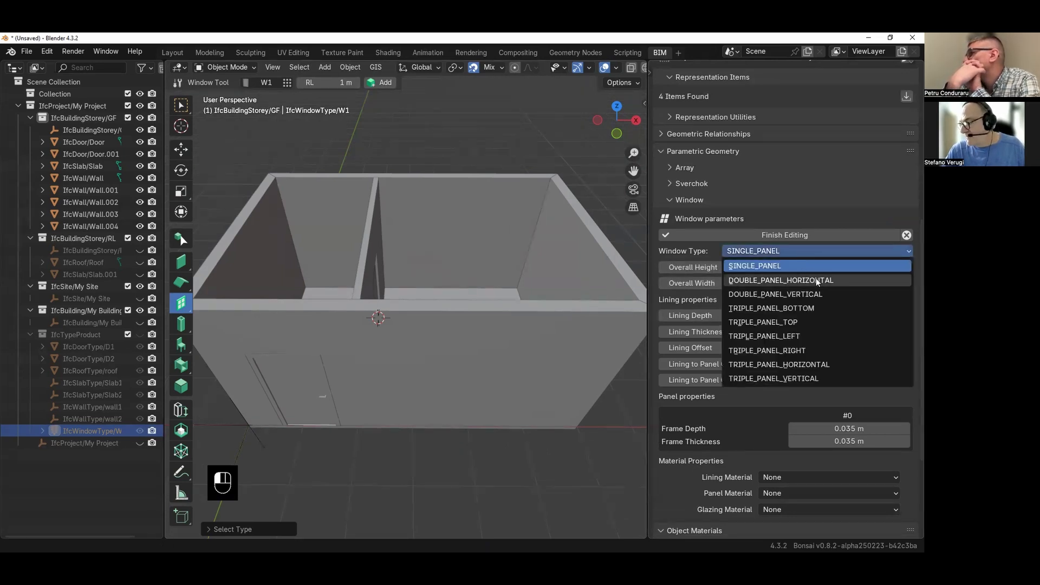
click(819, 294)
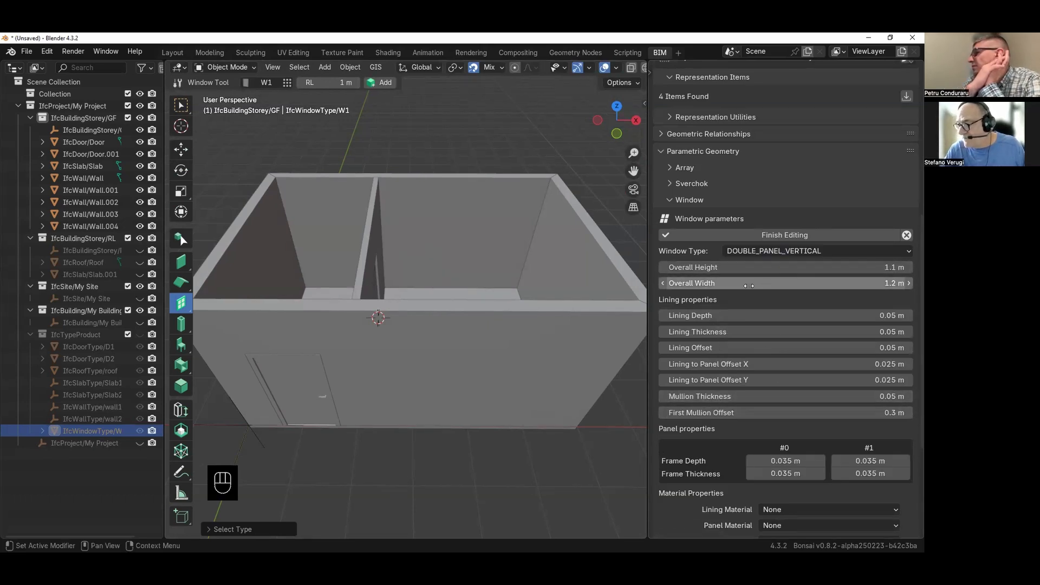
click(738, 412)
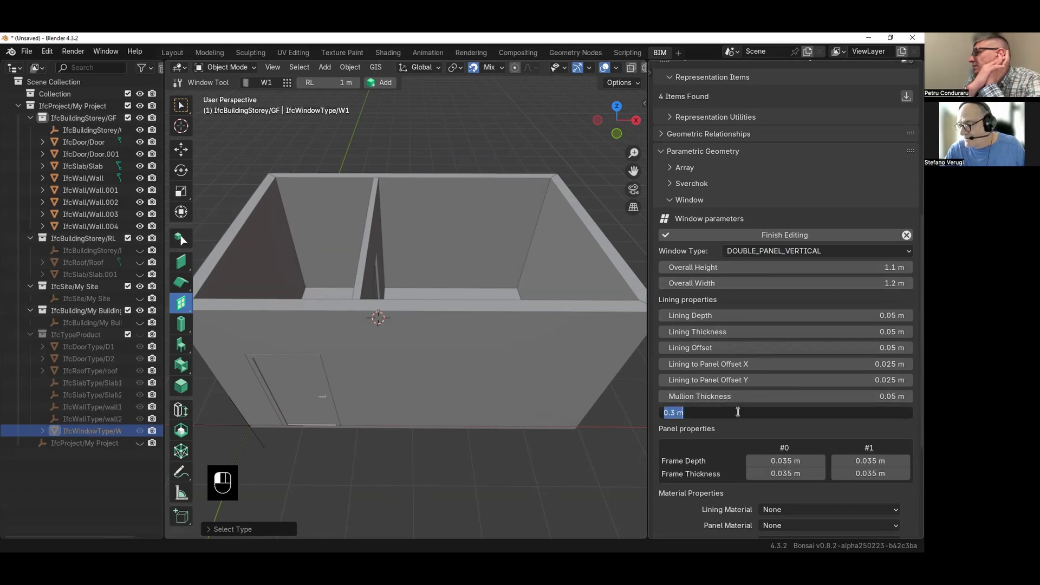
text(0.6)
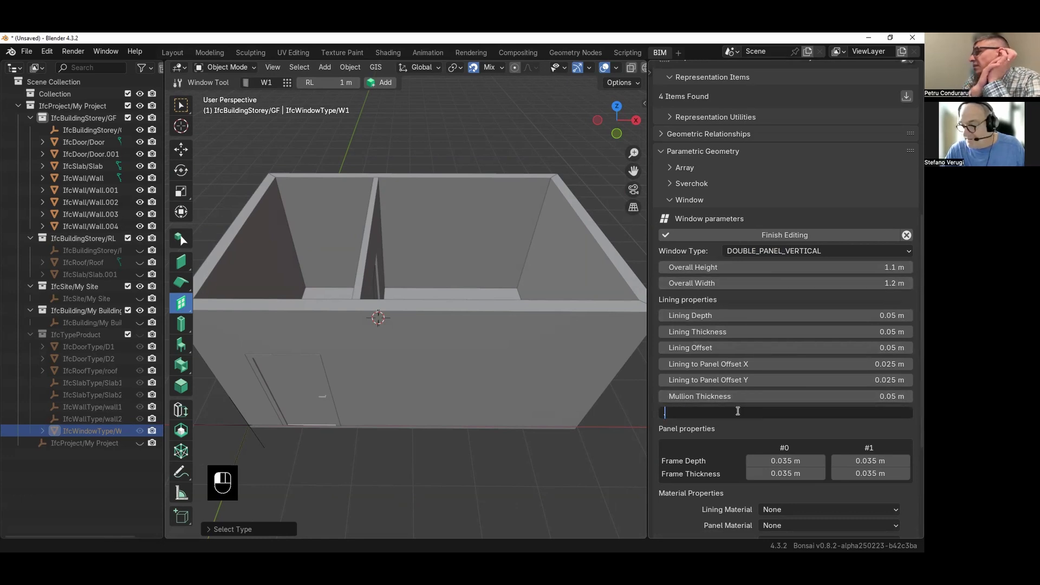
key(Return)
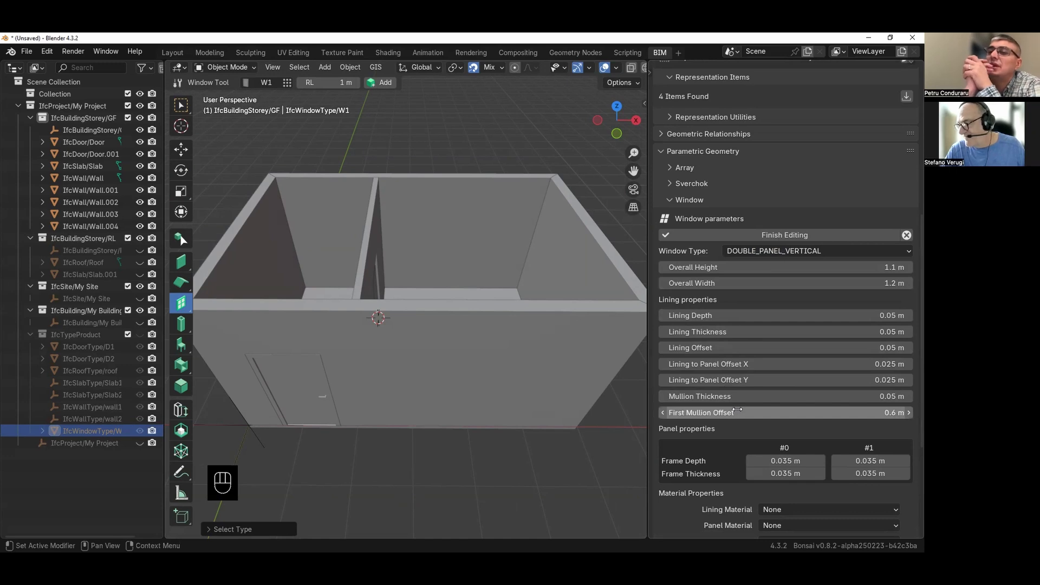
- Finish editing W1's parameters and place a W1 window on the short end wall, at Y about 2.5 m
click(768, 236)
scroll(417, 333, down, 3)
middle_drag(400, 329, 487, 317)
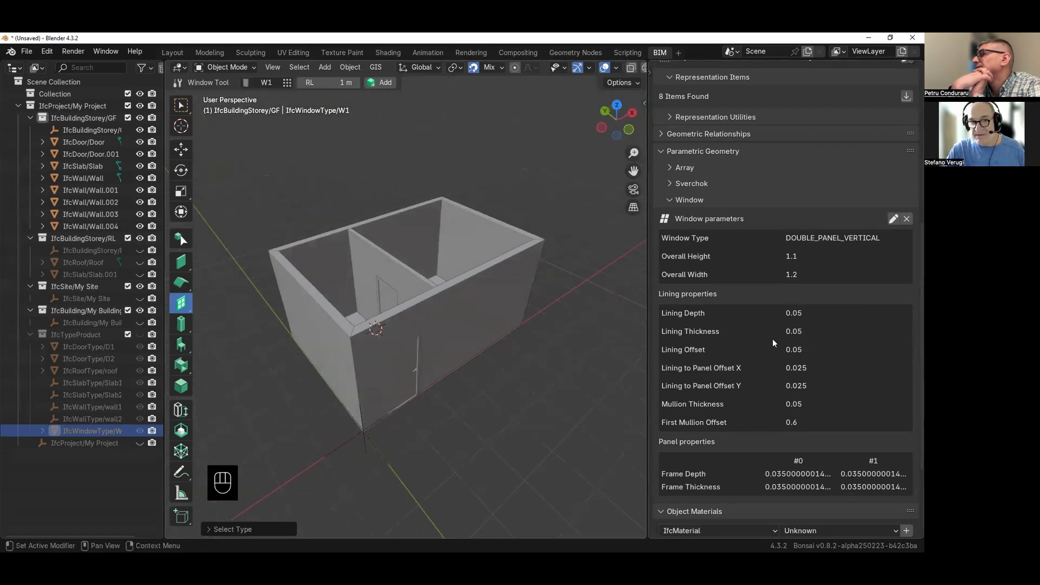
middle_drag(450, 362, 553, 342)
click(391, 87)
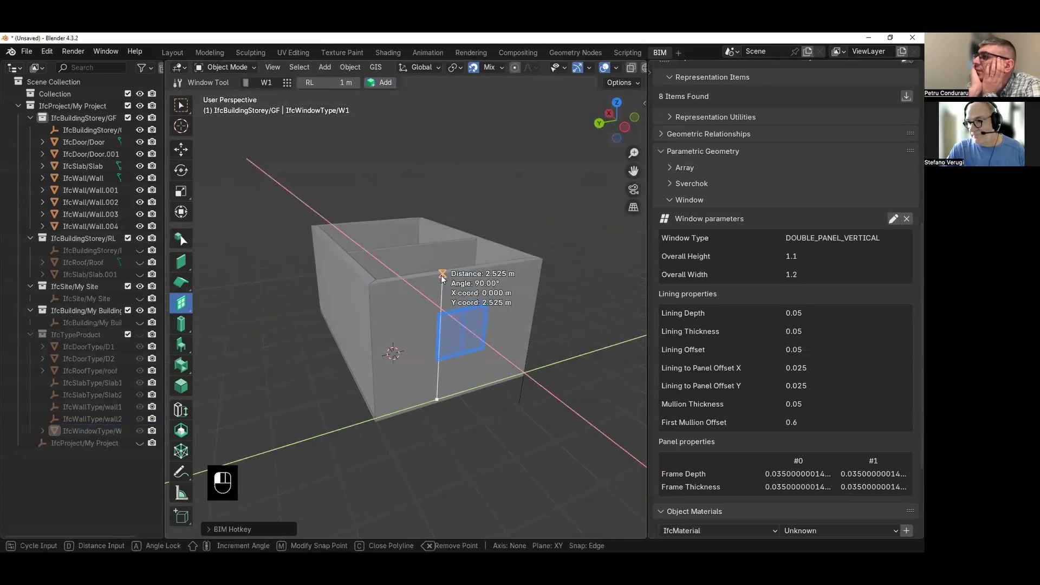
click(440, 275)
- Edit the placed window's parameters and set its first mullion offset to 0.4 m
scroll(487, 336, up, 4)
middle_drag(486, 337, 433, 289)
middle_drag(441, 193, 440, 202)
middle_drag(443, 266, 486, 281)
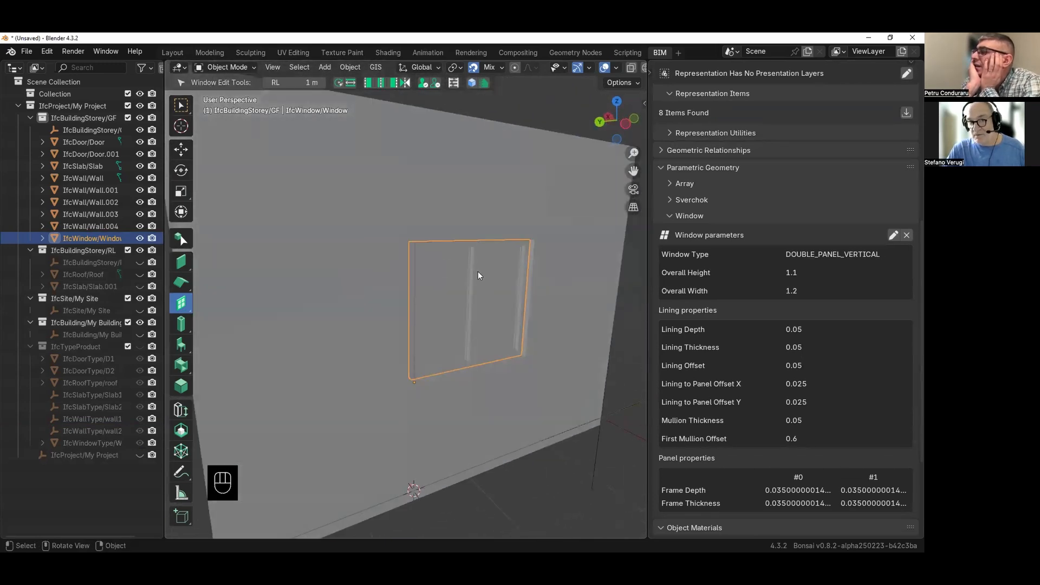
click(893, 235)
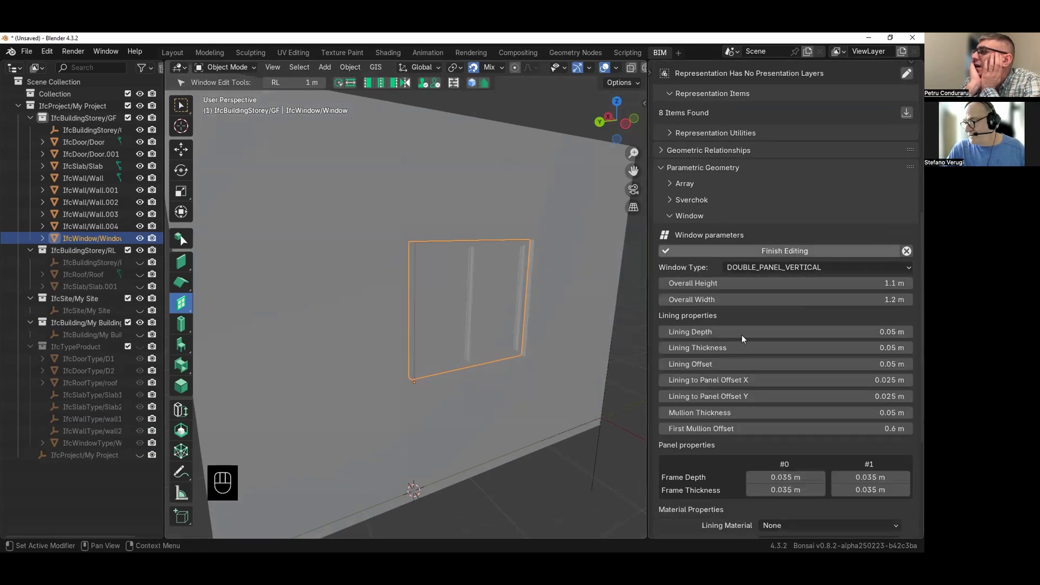
click(751, 432)
key(BackSpace)
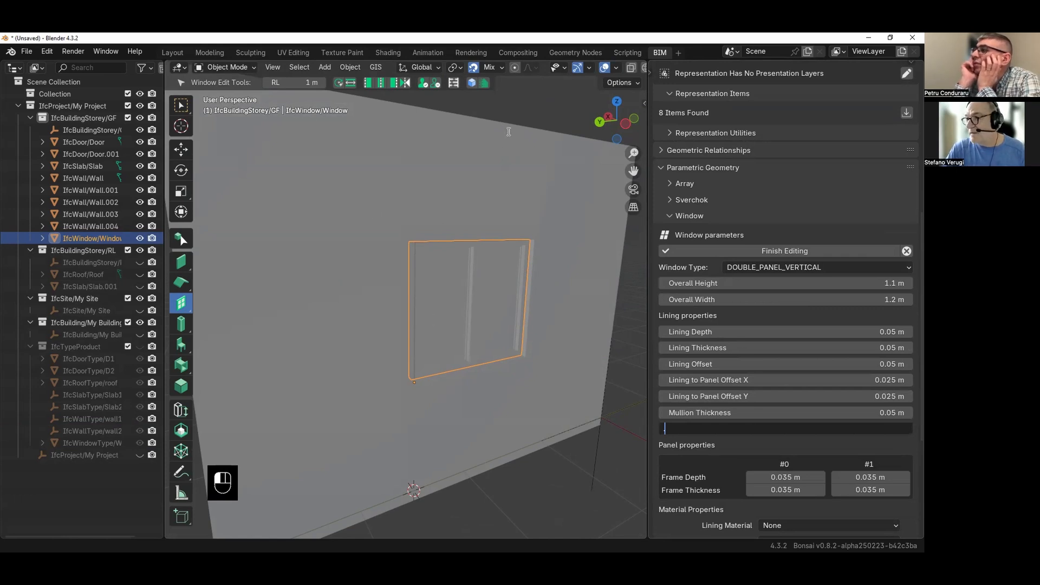
key(Return)
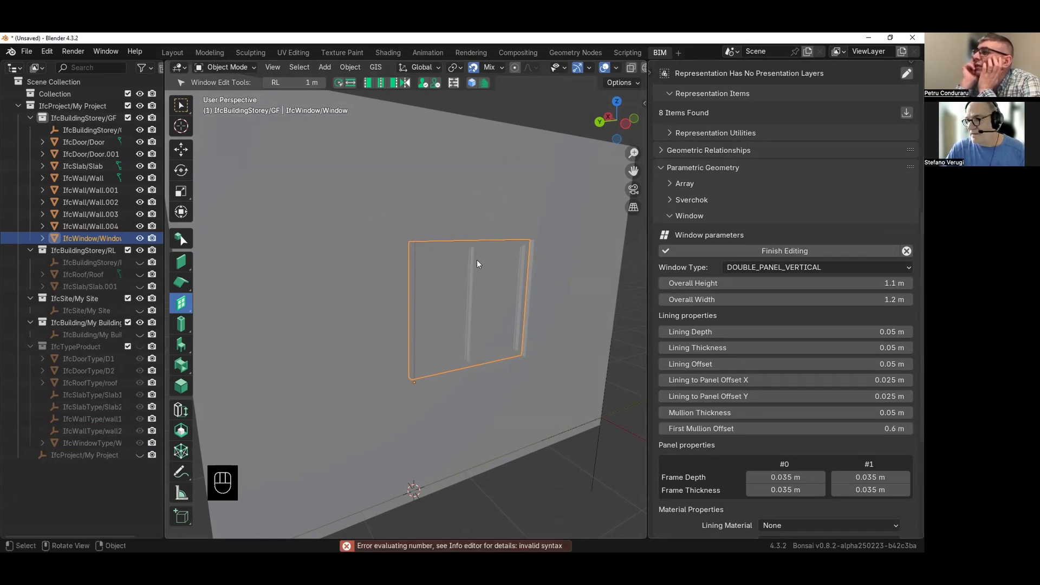
click(803, 429)
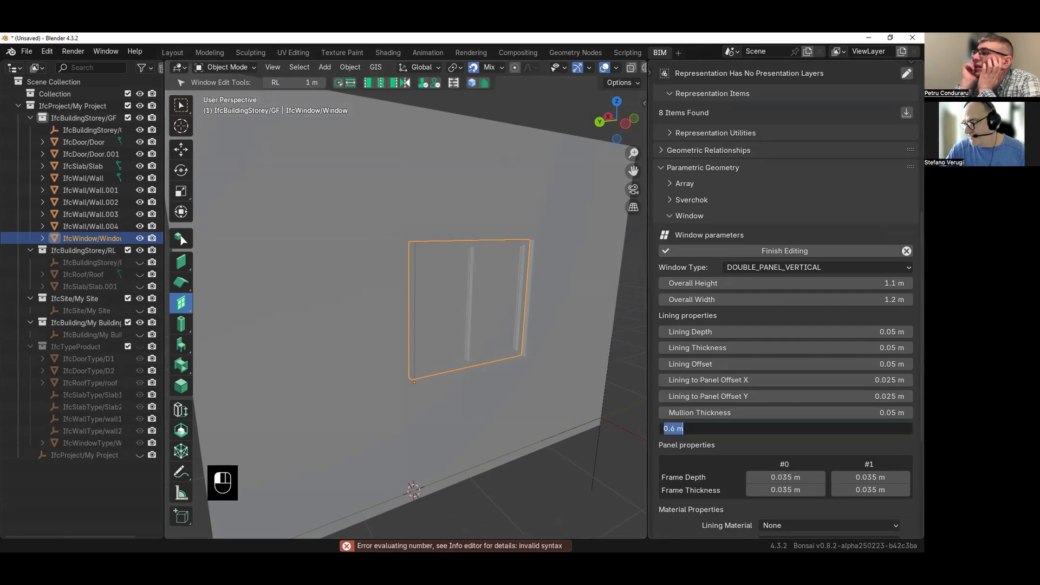
text(0.4)
key(Return)
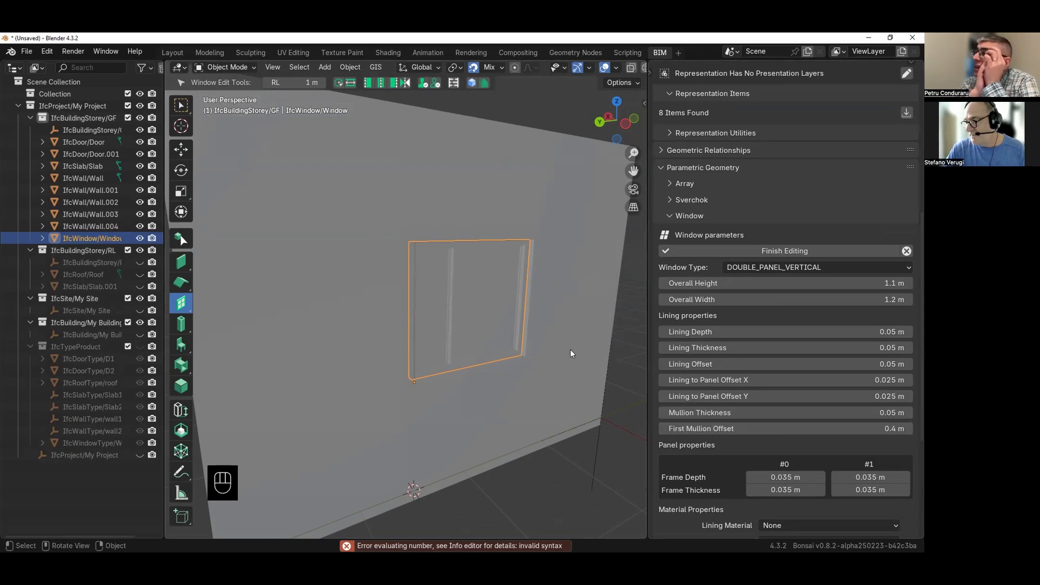
- Restore the placed window's first mullion offset to 0.6 m and finish editing its parameters
click(785, 428)
text(0.6)
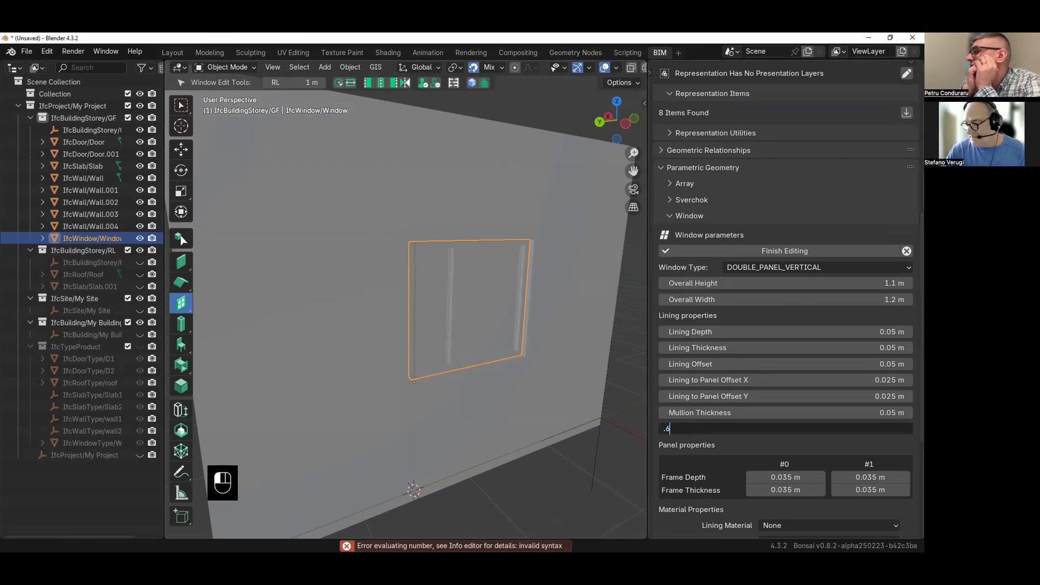
key(Return)
click(751, 250)
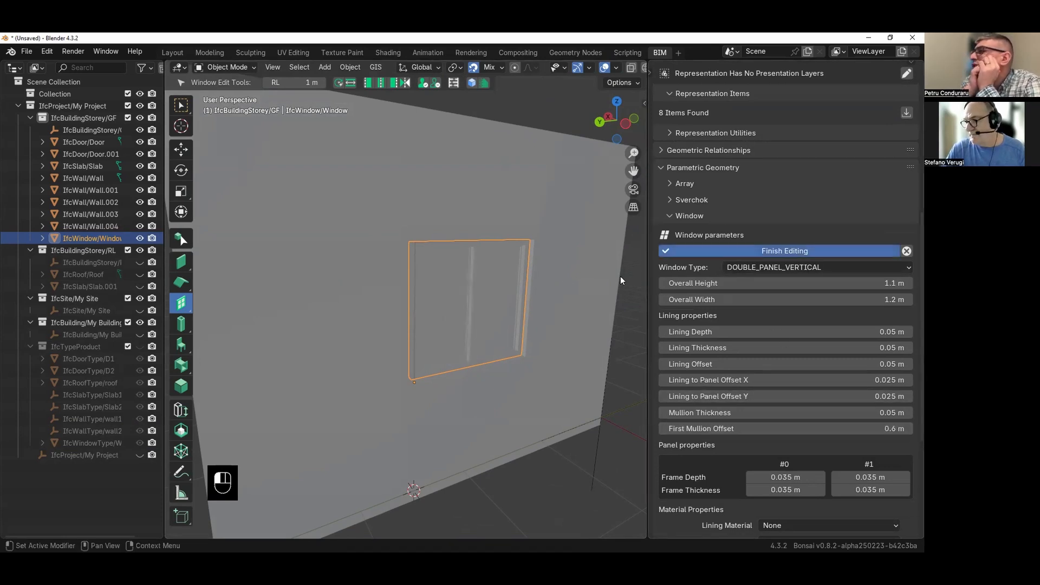
- Turn on Cavity in the viewport shading options and change the cavity type from Screen
scroll(418, 274, down, 5)
scroll(519, 66, down, 3)
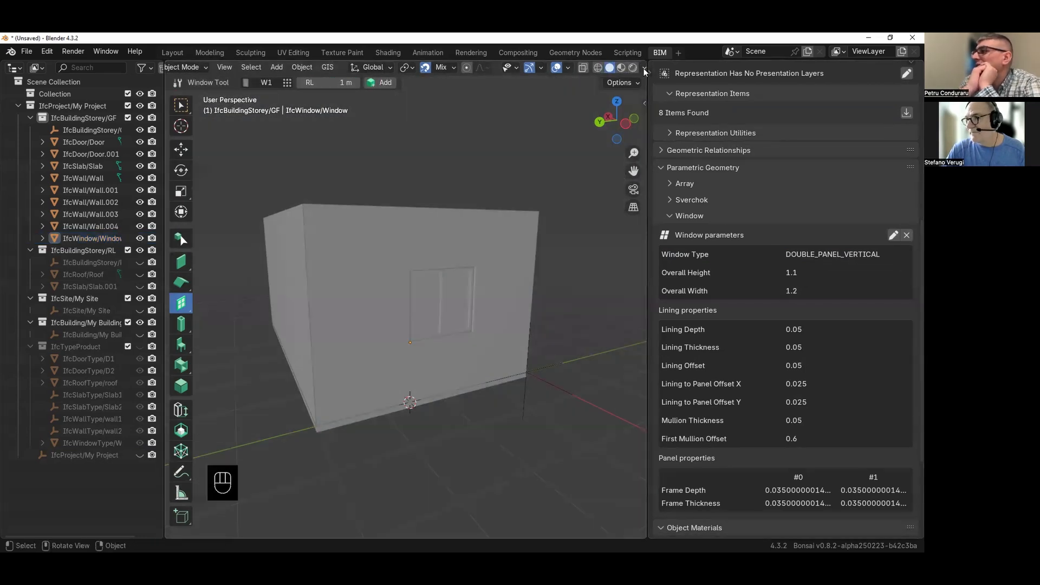
scroll(487, 67, down, 4)
click(573, 68)
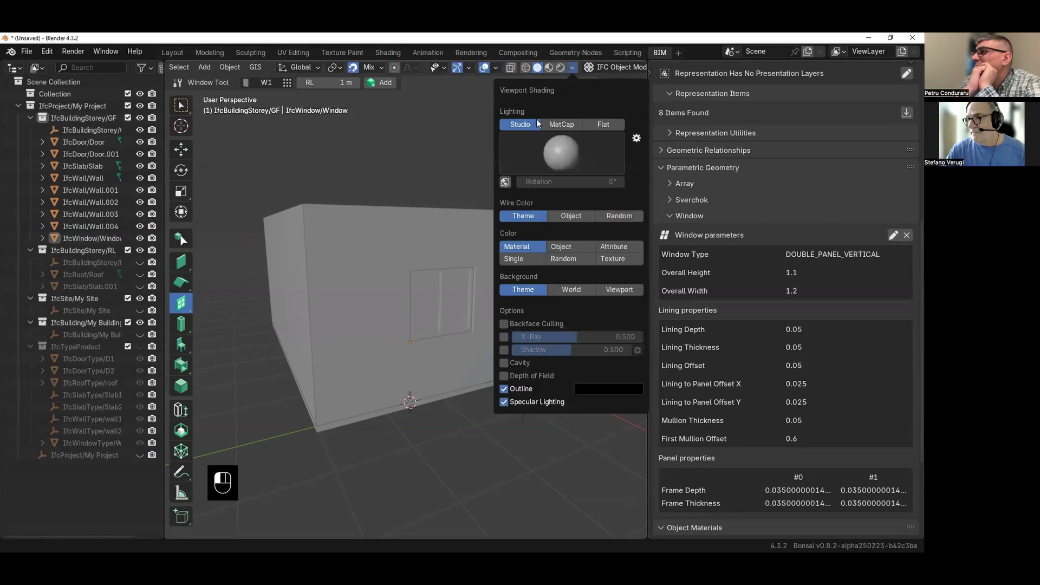
click(504, 362)
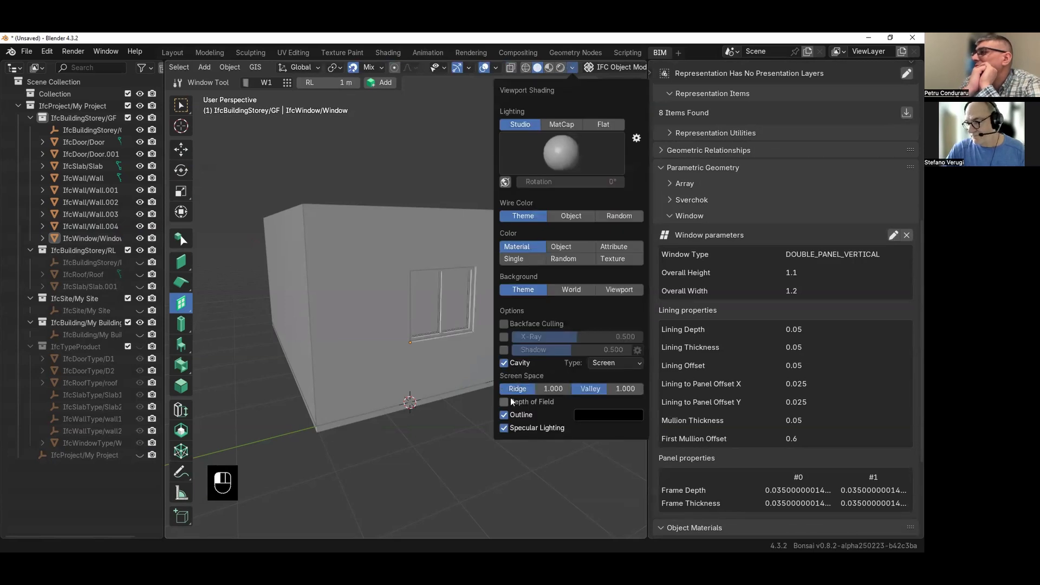
click(601, 364)
click(612, 402)
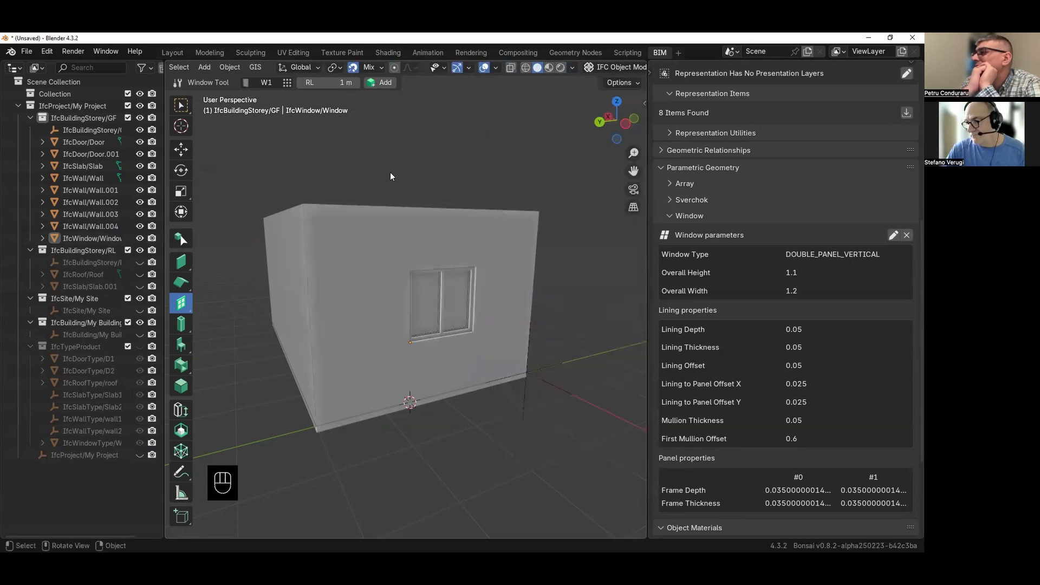
- Select the placed W1 window and examine its location, rotation and dimensions in the transform properties
scroll(427, 290, up, 3)
mouse_move(408, 267)
middle_down()
mouse_move(369, 233)
mouse_move(350, 252)
mouse_move(271, 268)
mouse_move(278, 259)
mouse_move(376, 271)
mouse_move(414, 318)
middle_up()
scroll(347, 252, down, 5)
click(414, 317)
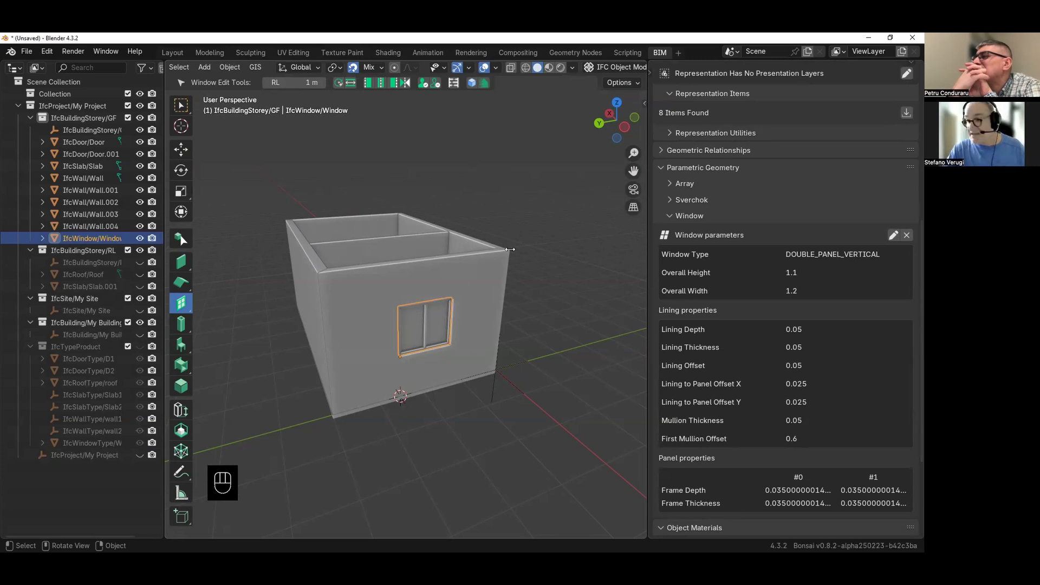
key(n)
click(640, 105)
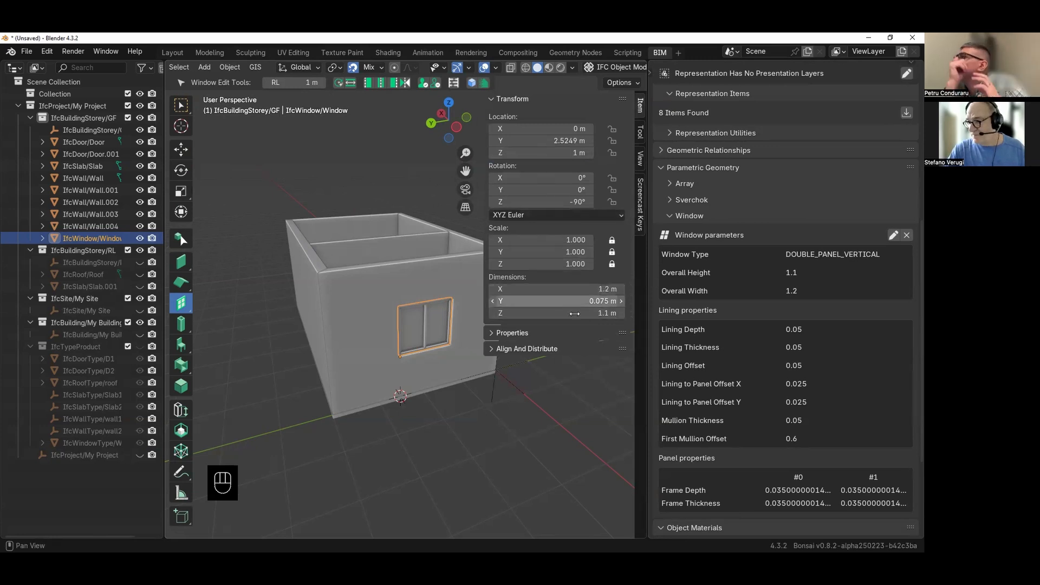
middle_drag(436, 309, 439, 288)
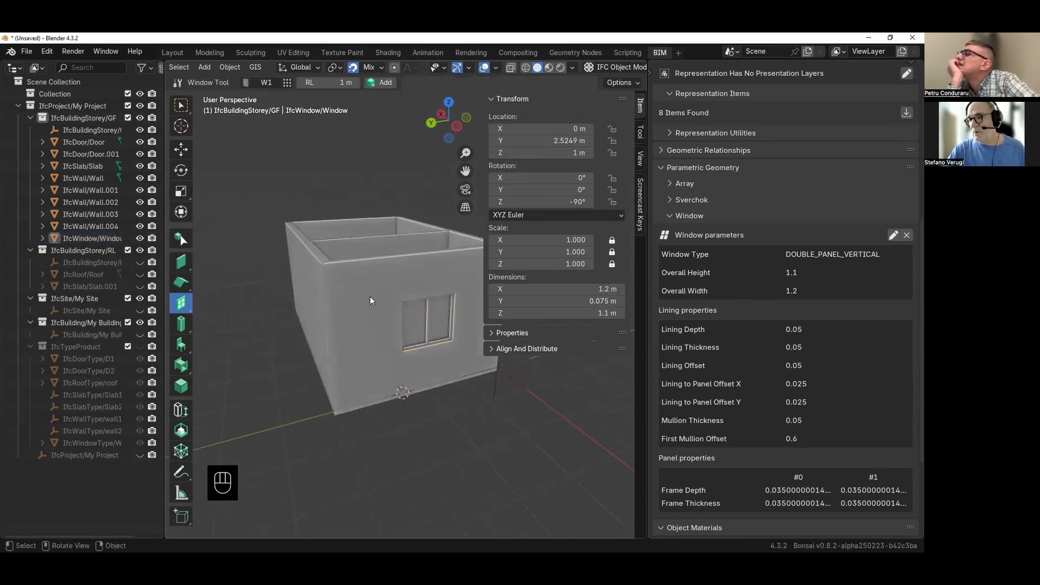
key(n)
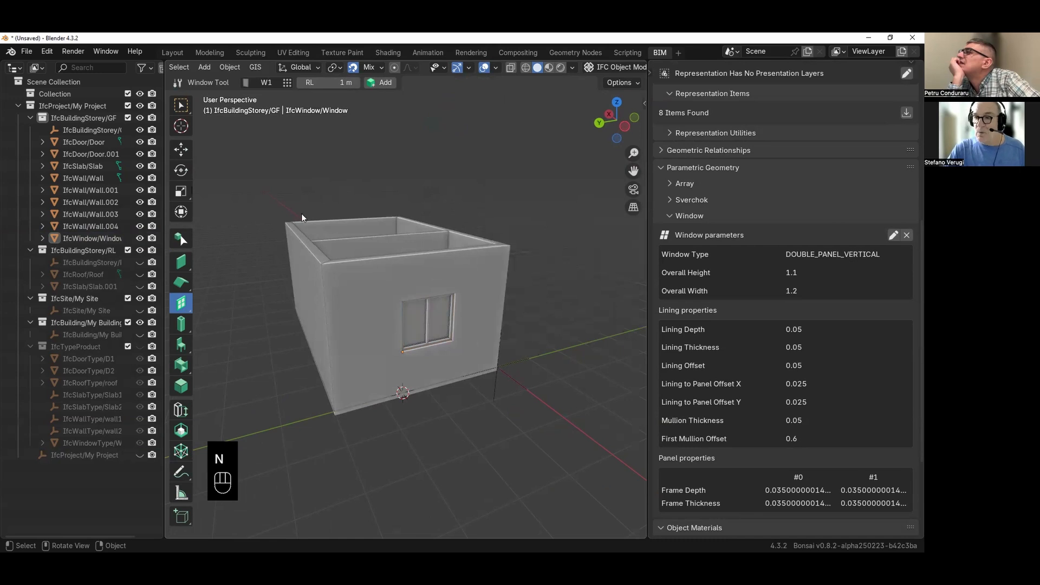
- Create a new IfcWindowType named W2 with the Window representation and select it as the type for placement
click(286, 82)
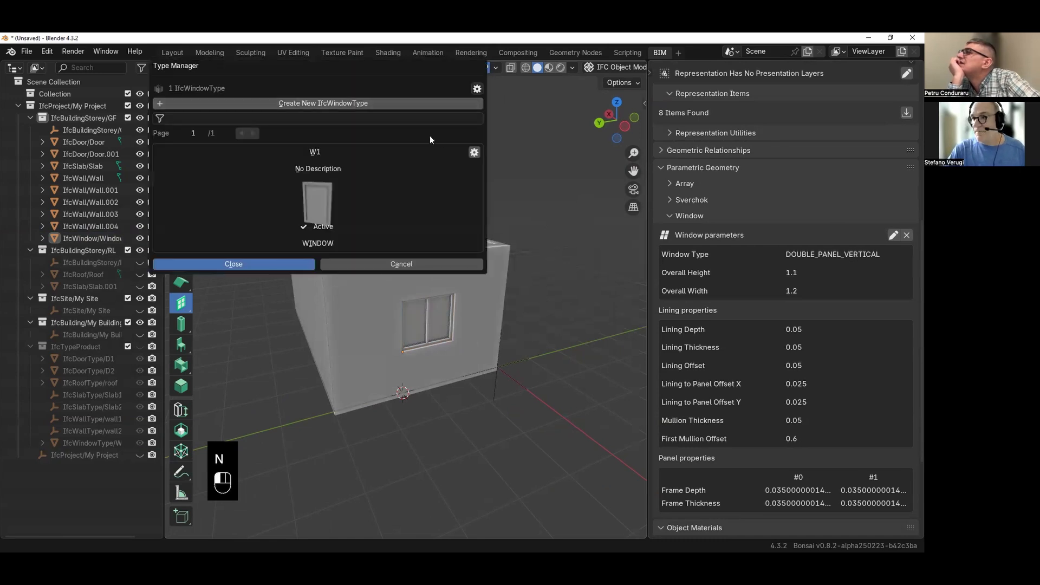
click(474, 152)
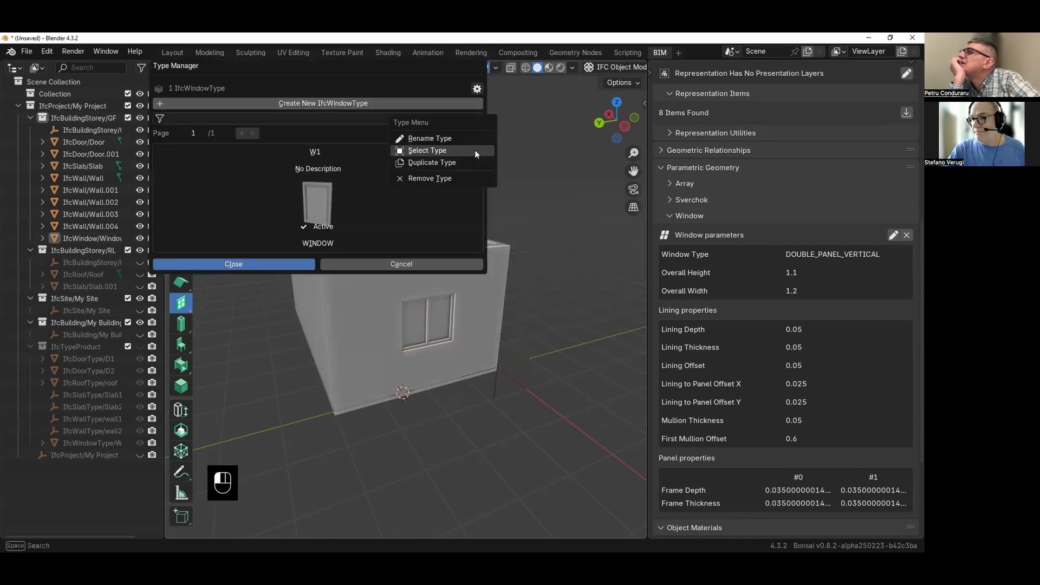
click(364, 104)
text(W2)
key(Return)
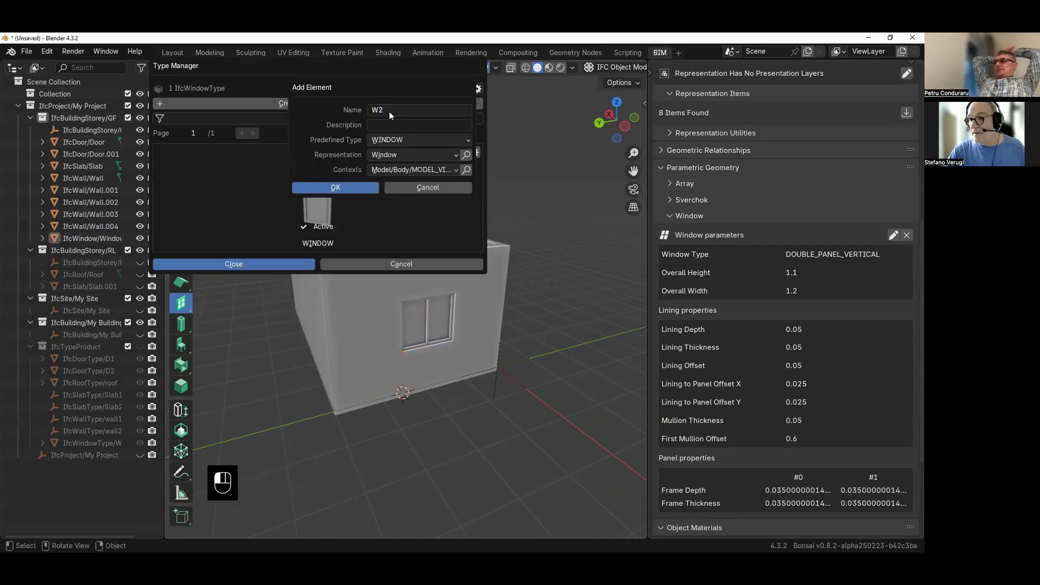
click(359, 187)
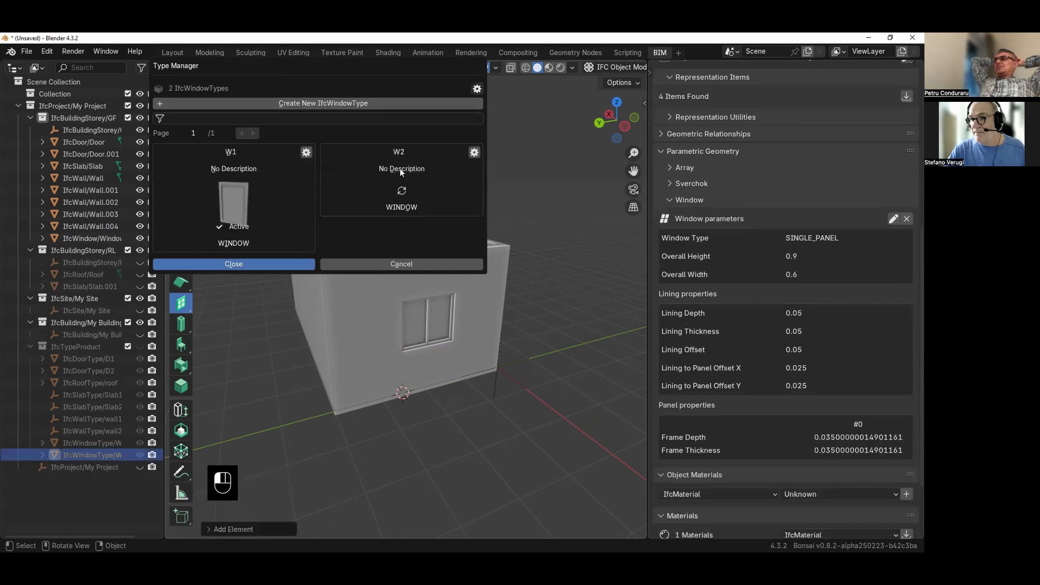
click(473, 154)
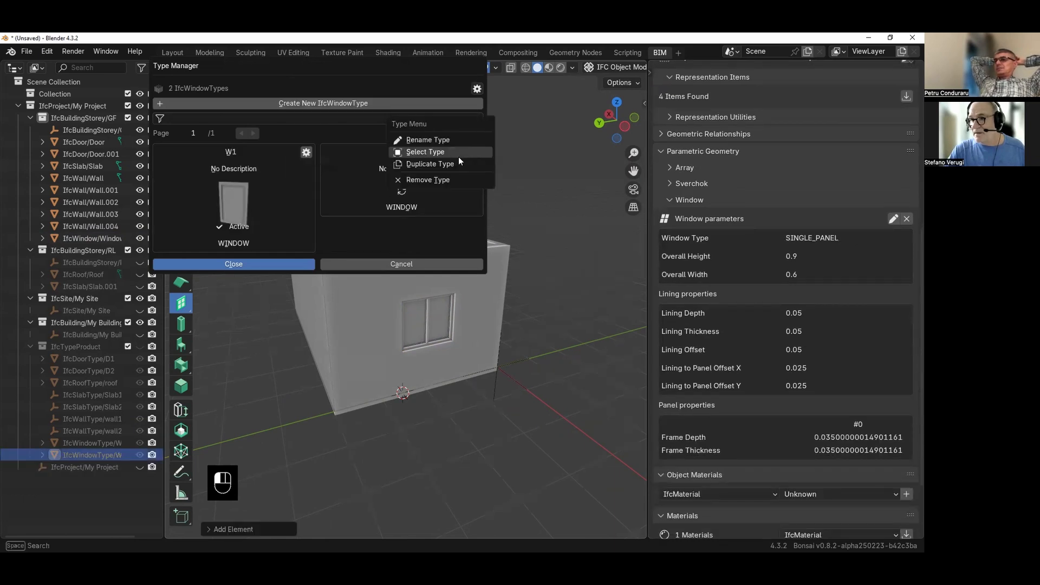
click(448, 152)
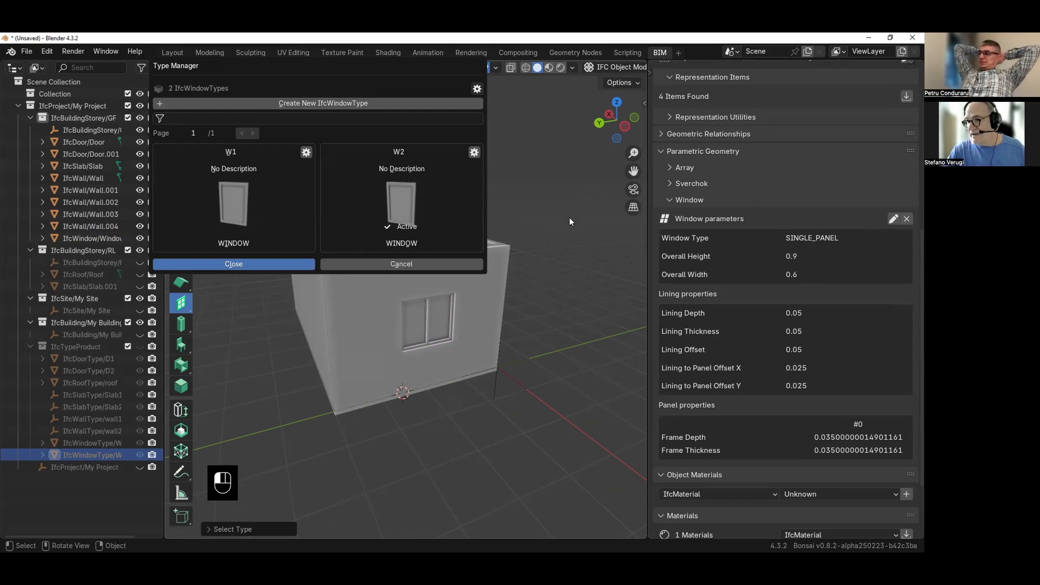
key(Return)
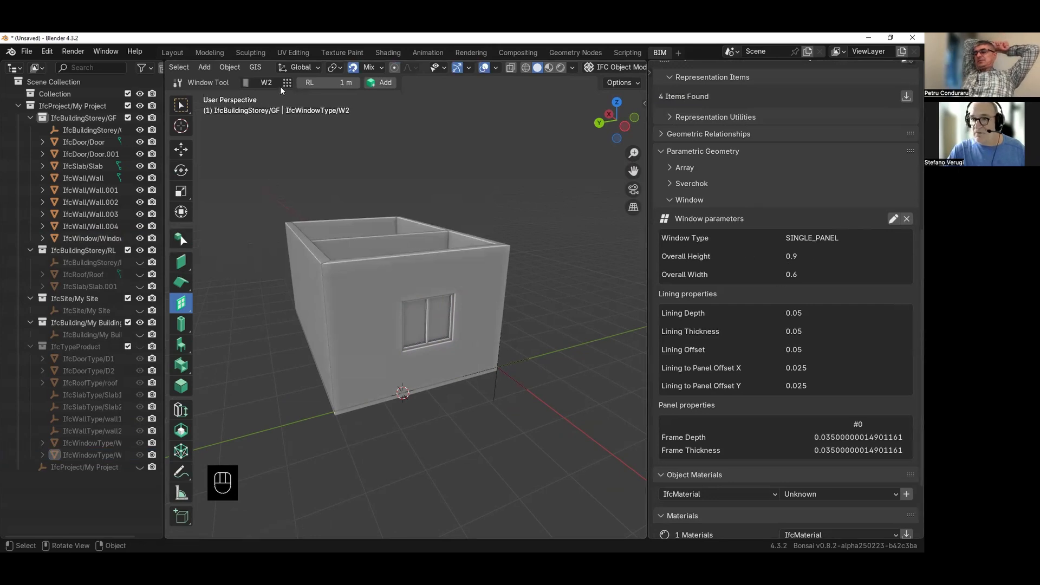
- Try placing a W2 window on the long blank wall at X about 1.45 m, and undo the placement
middle_drag(337, 237, 454, 325)
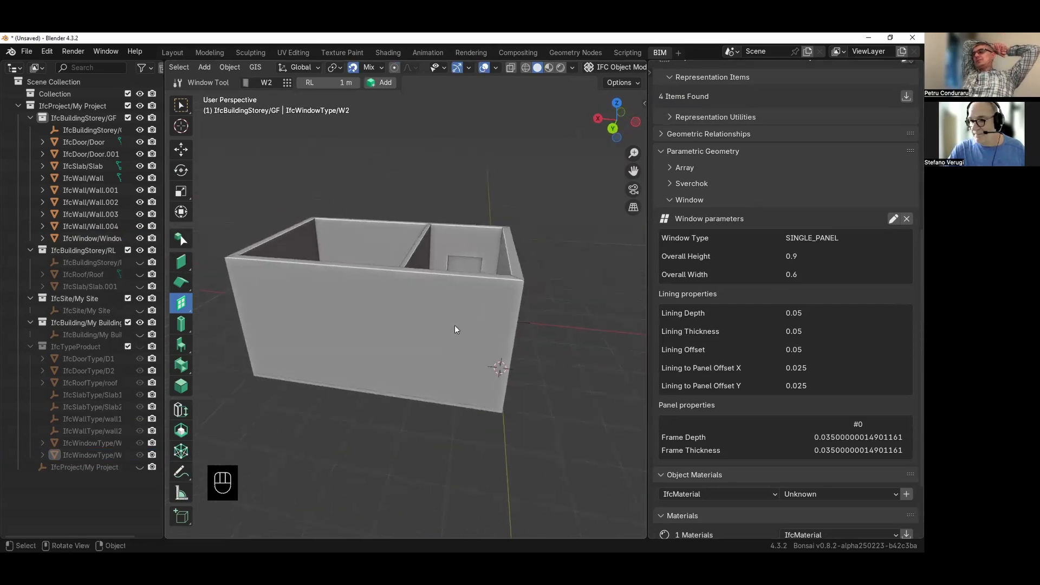
click(388, 85)
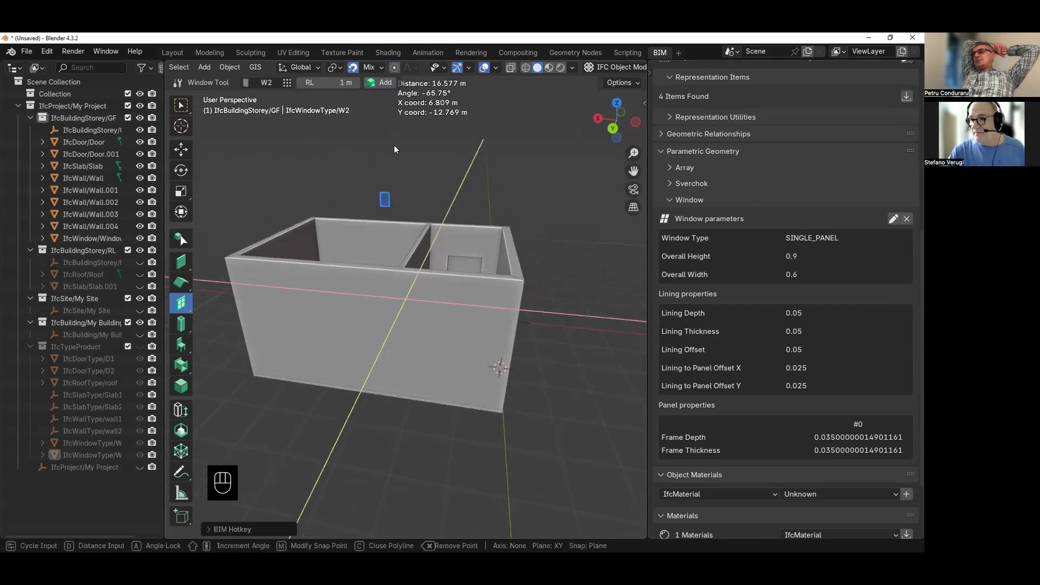
click(438, 274)
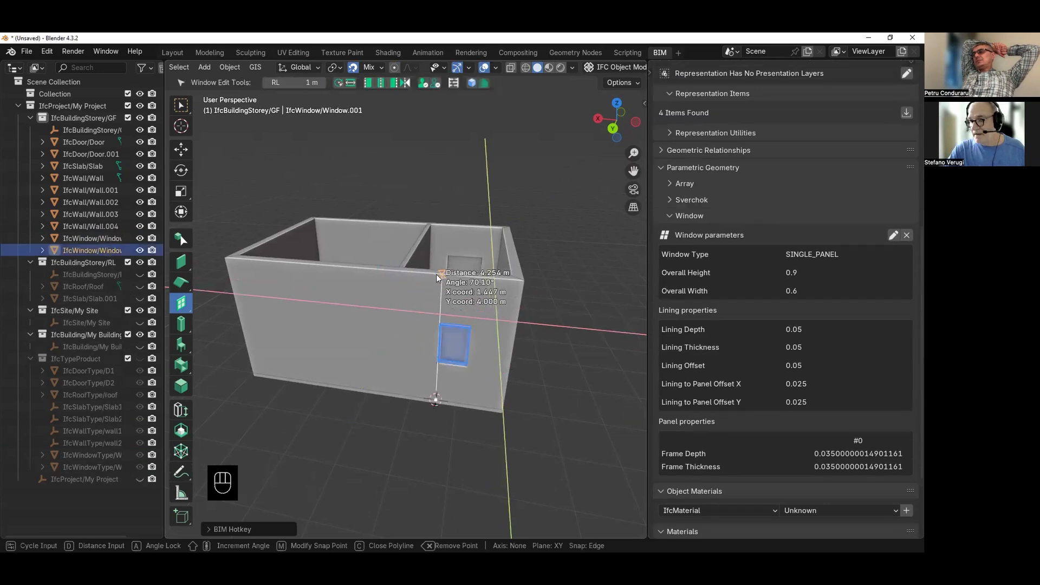
middle_drag(531, 346, 456, 309)
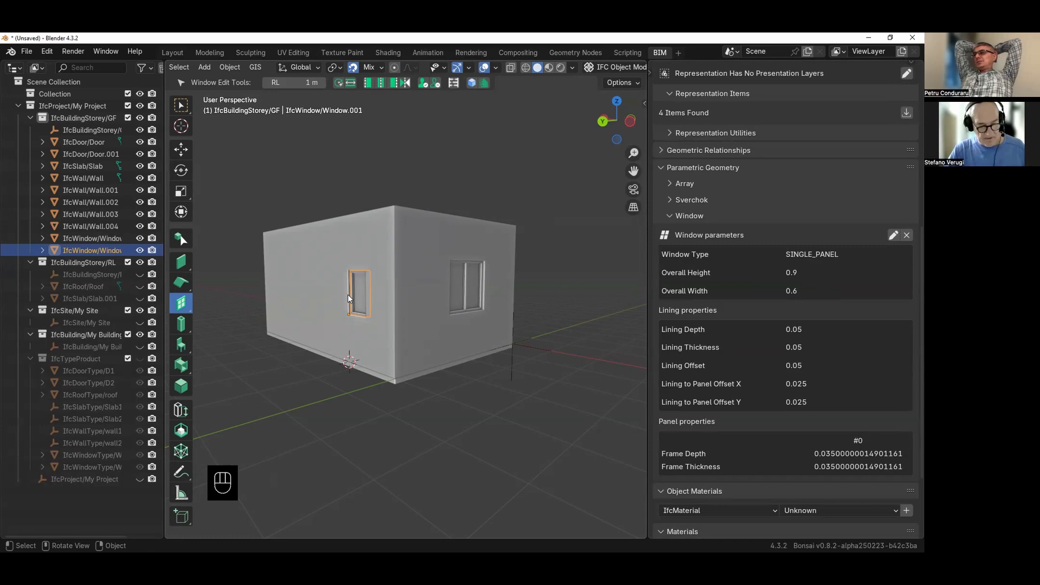
key(ctrl+z)
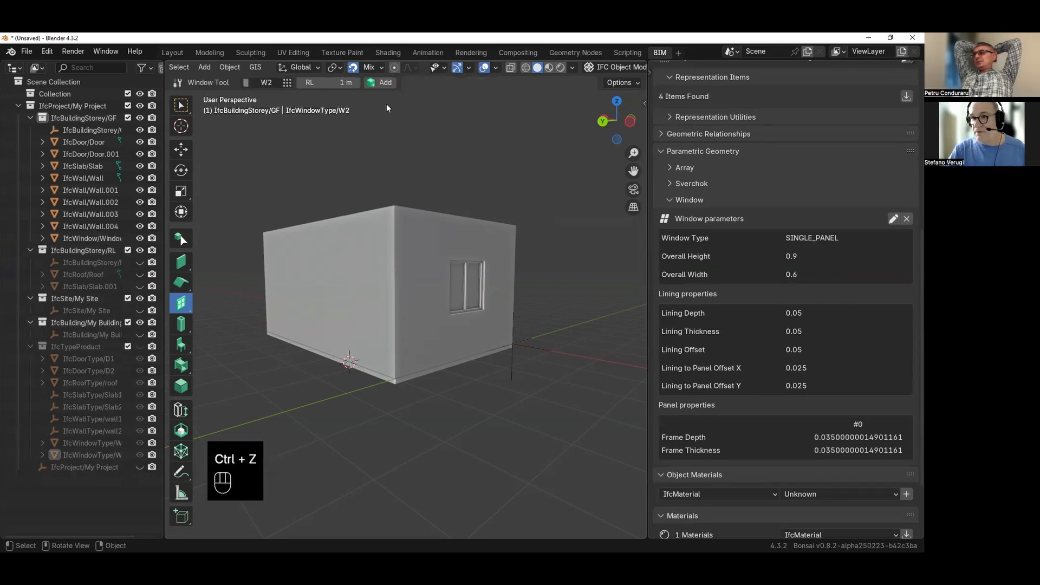
- Set the window placement height RL to 2.1-.9 (1.2 m) and try placing a W2 window on the long blank wall
click(314, 87)
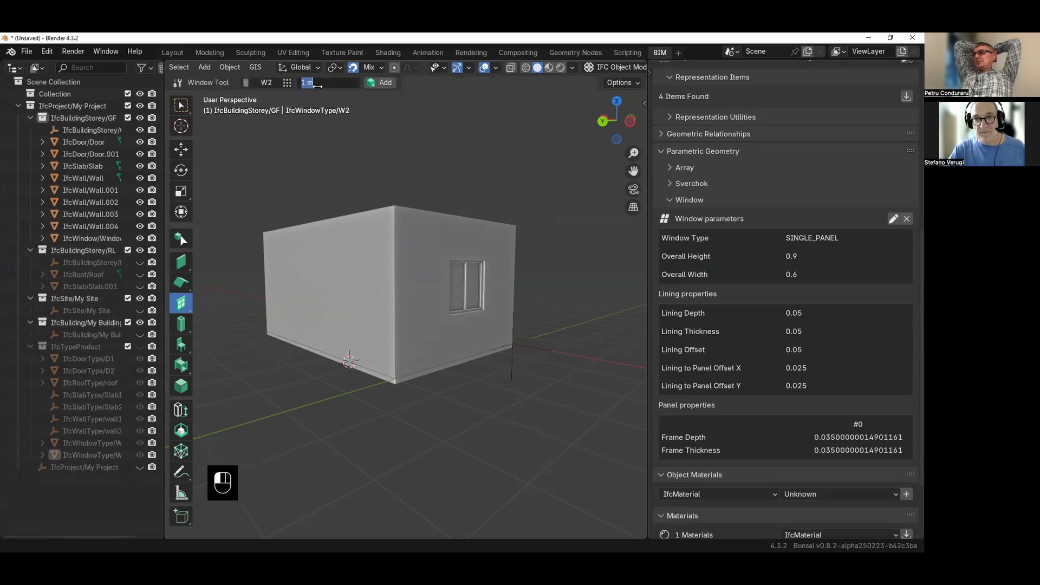
text(2.1)
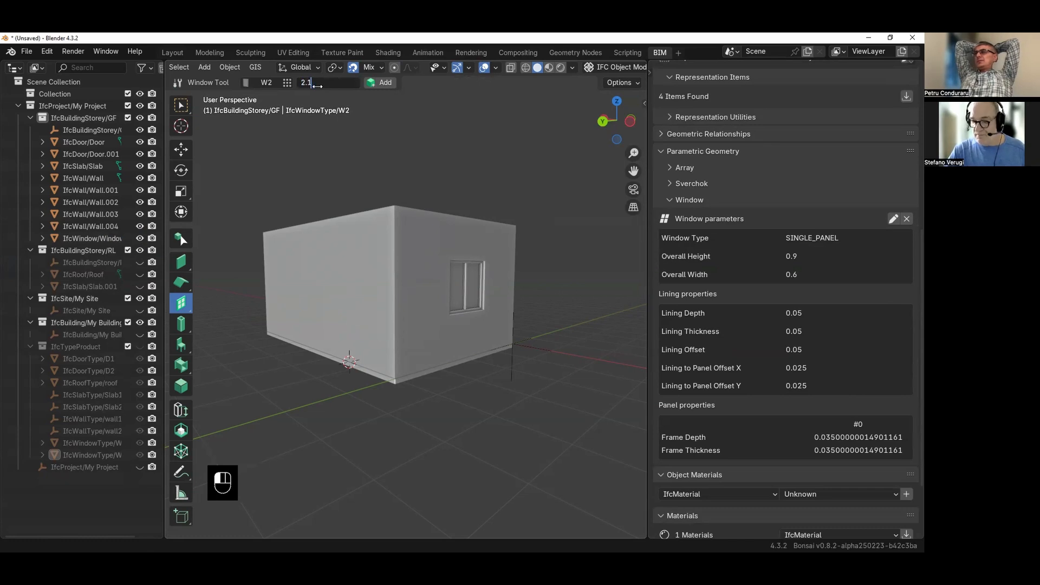
text(-.9)
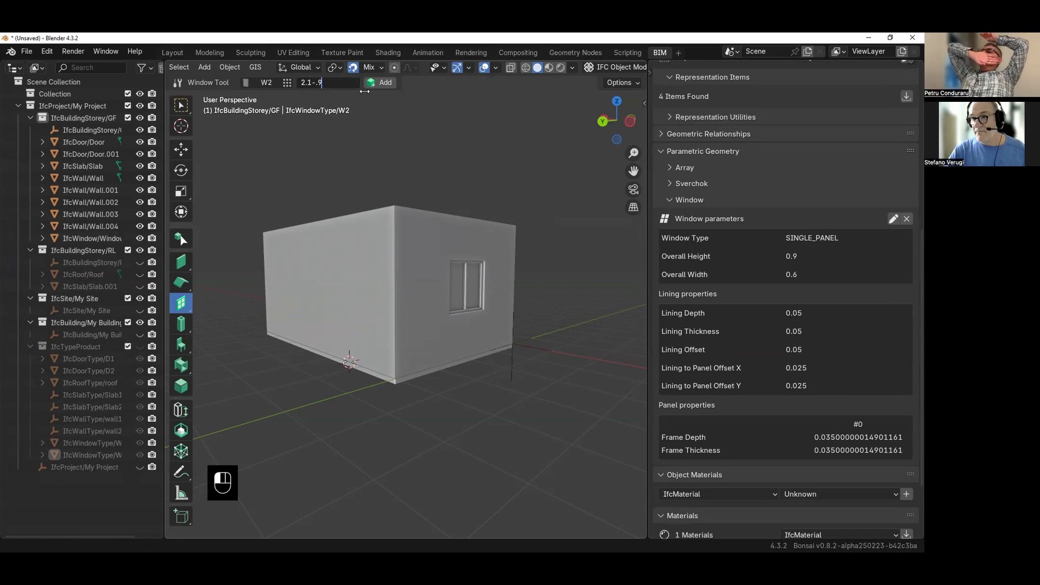
key(Return)
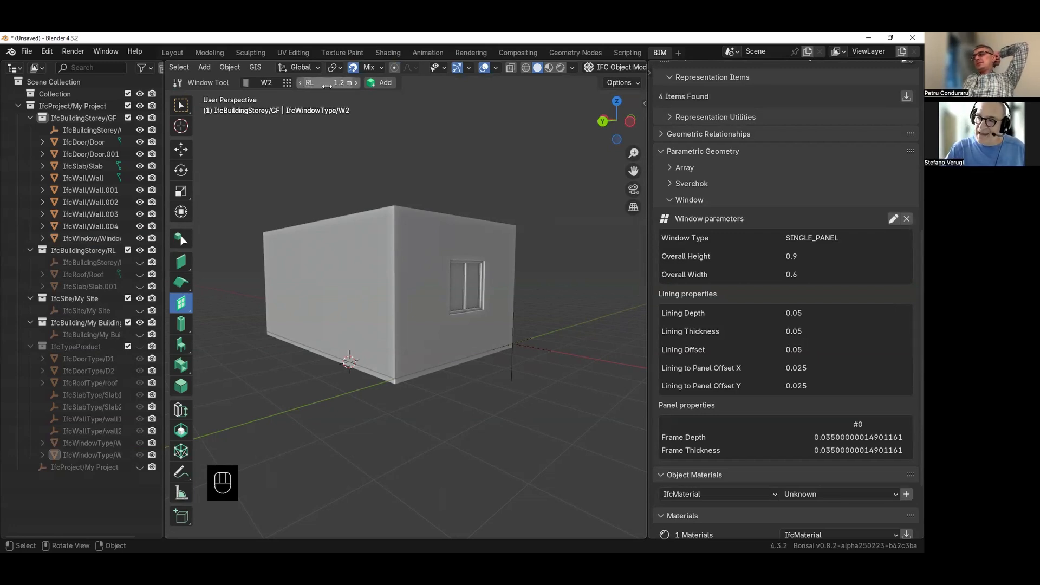
middle_drag(340, 175, 366, 143)
click(378, 83)
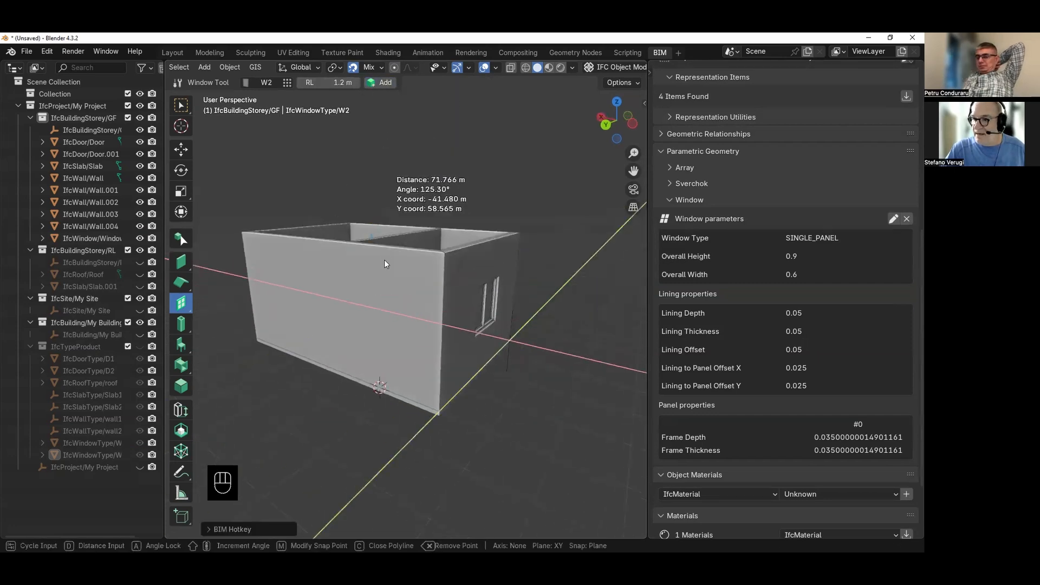
click(385, 248)
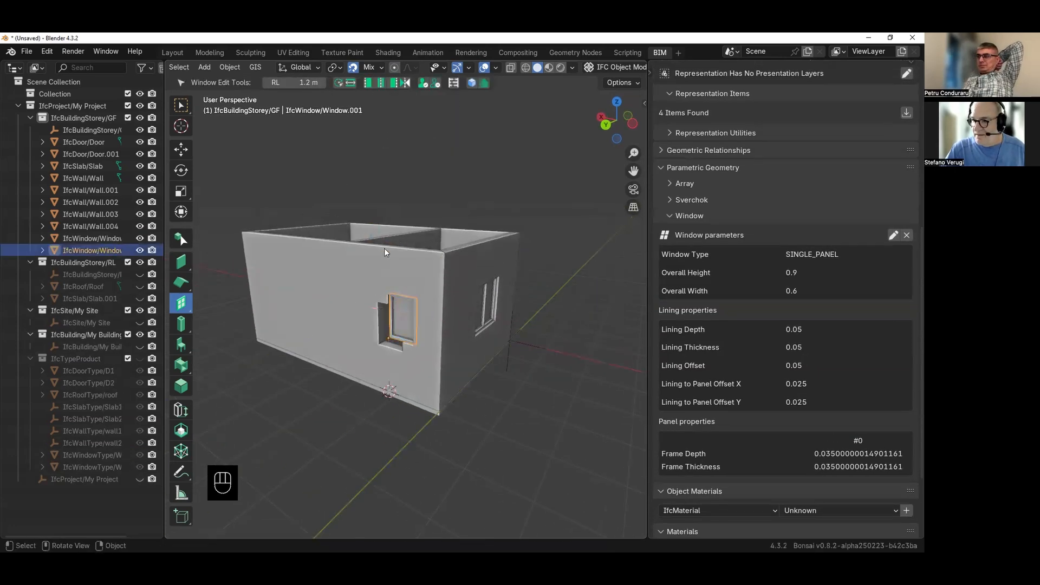
- Try regenerating the placed W2 window and its host wall, and undo back to before the placement
key(shift+g)
click(387, 305)
key(shift+g)
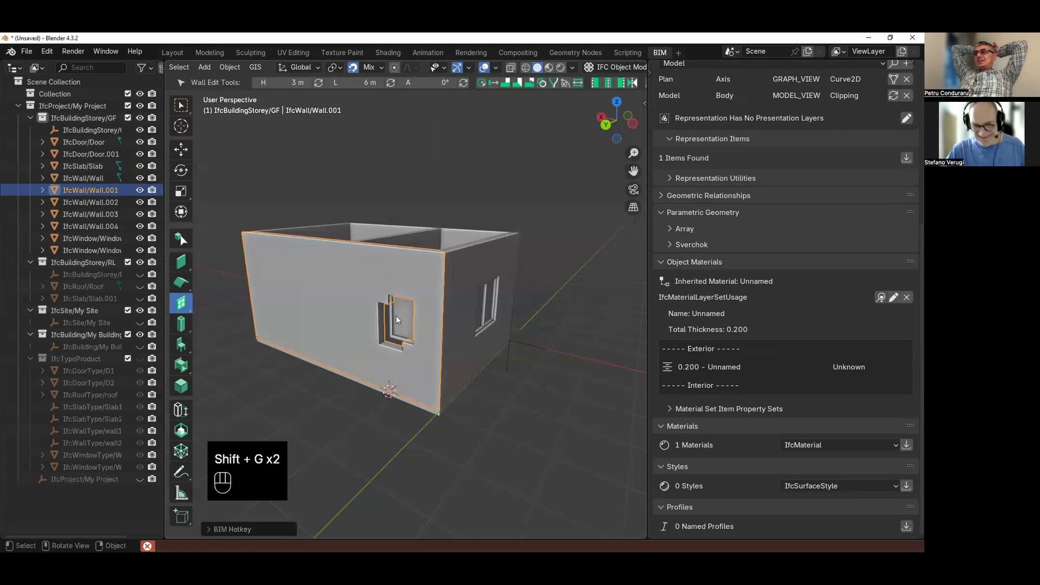
key(ctrl+z)
key(ctrl+z)
key(ctrl+z)
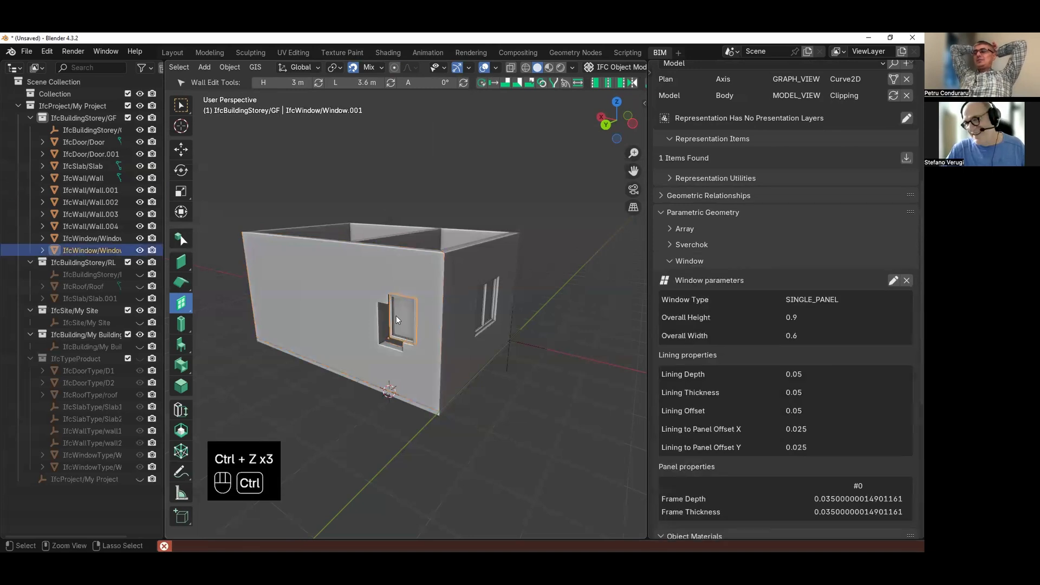
key(ctrl+z)
key(ctrl+z)
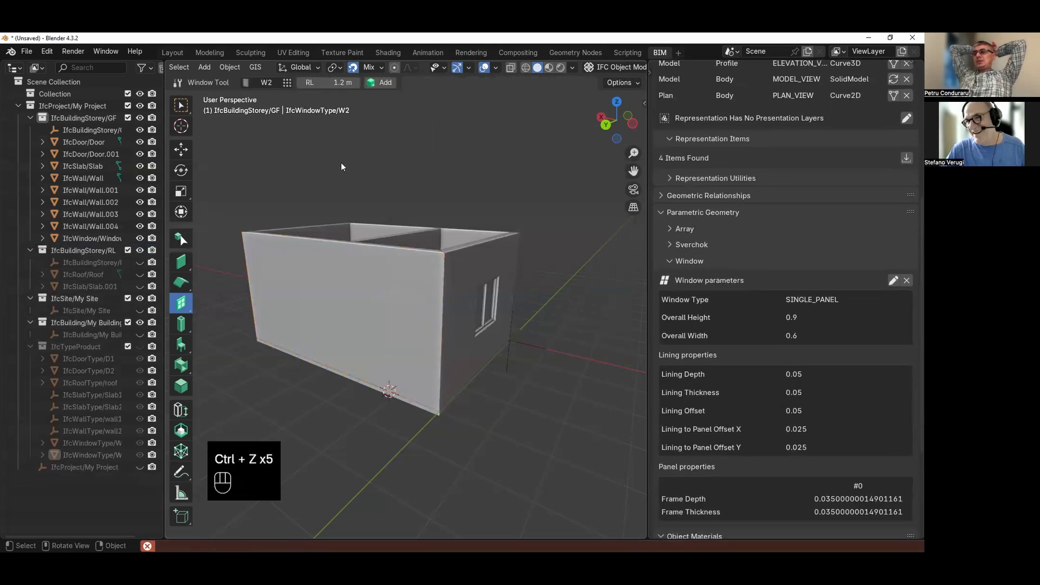
- Place a W2 window at an RL height of 1 m on the long blank wall and save the IFC project
click(341, 85)
text(1)
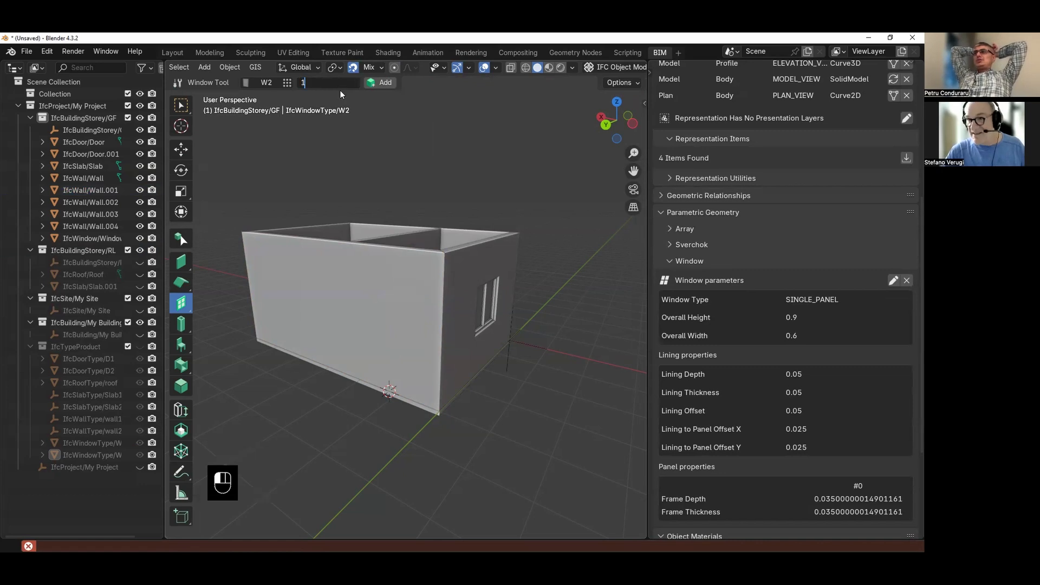
key(Return)
click(381, 83)
click(413, 303)
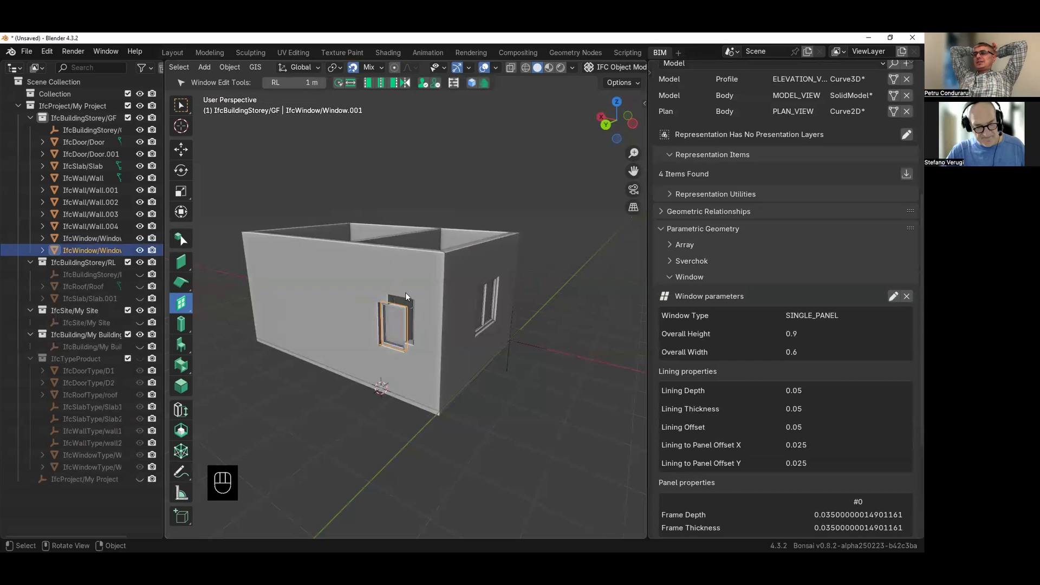
key(ctrl)
key(ctrl+s)
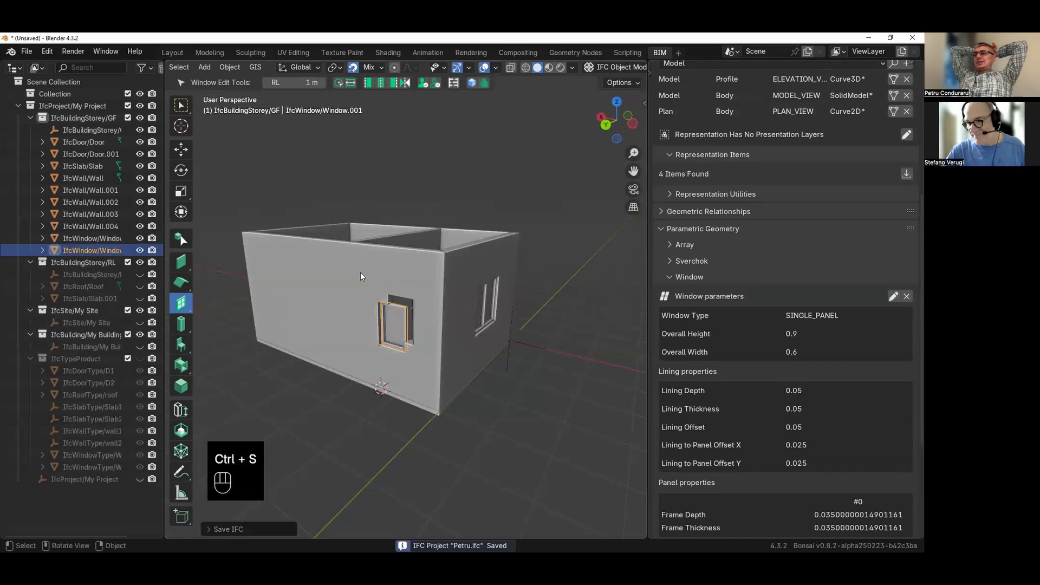
- Reopen the saved Petru.ifc from the recent IFC projects
click(26, 52)
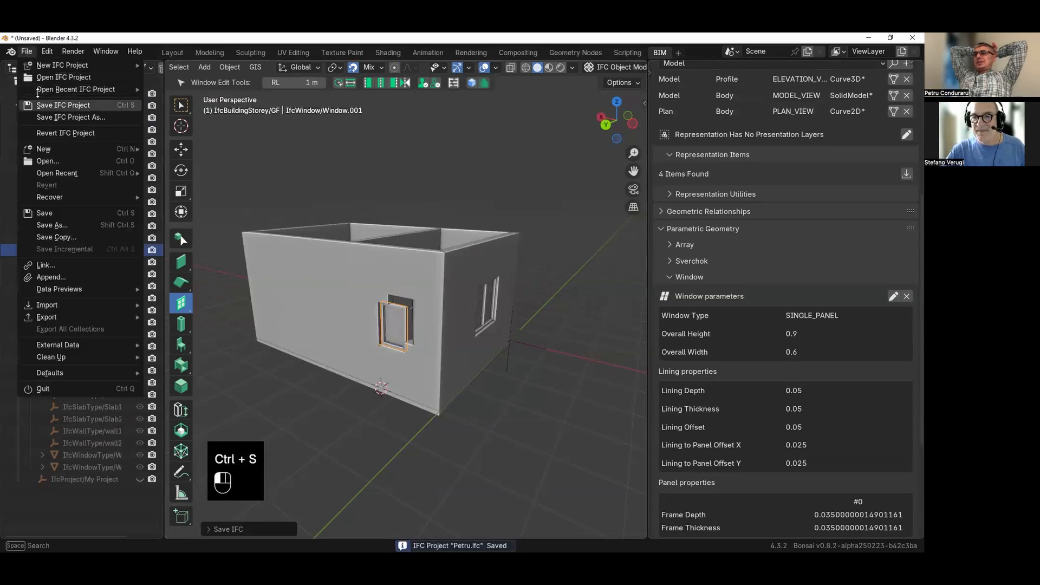
mouse_move(109, 92)
click(174, 88)
scroll(596, 217, down, 2)
click(910, 130)
click(779, 164)
middle_drag(529, 223, 316, 230)
scroll(379, 262, up, 6)
click(341, 225)
key(shift+g)
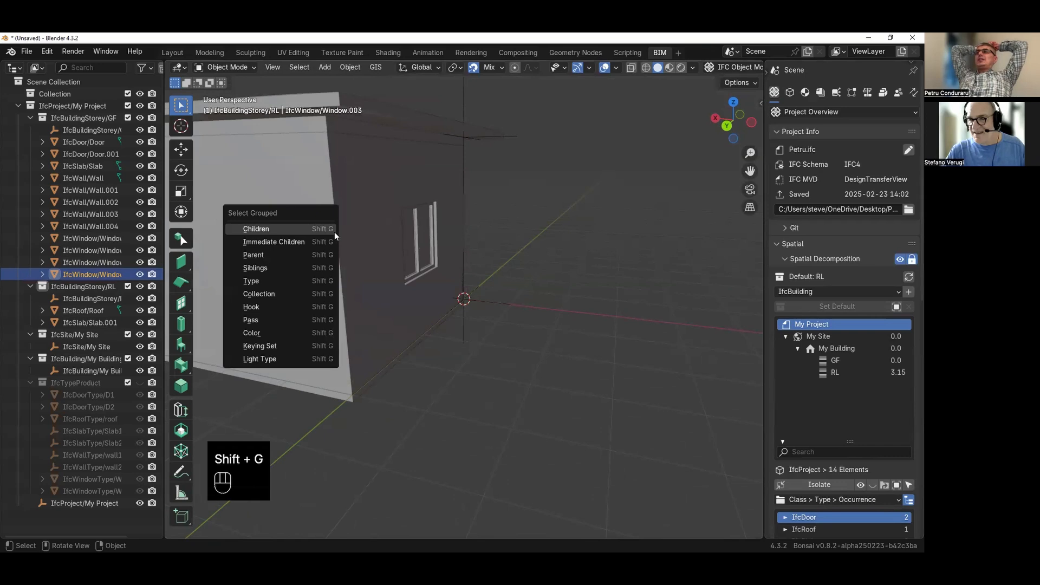
key(Escape)
key(Escape)
scroll(405, 256, down, 5)
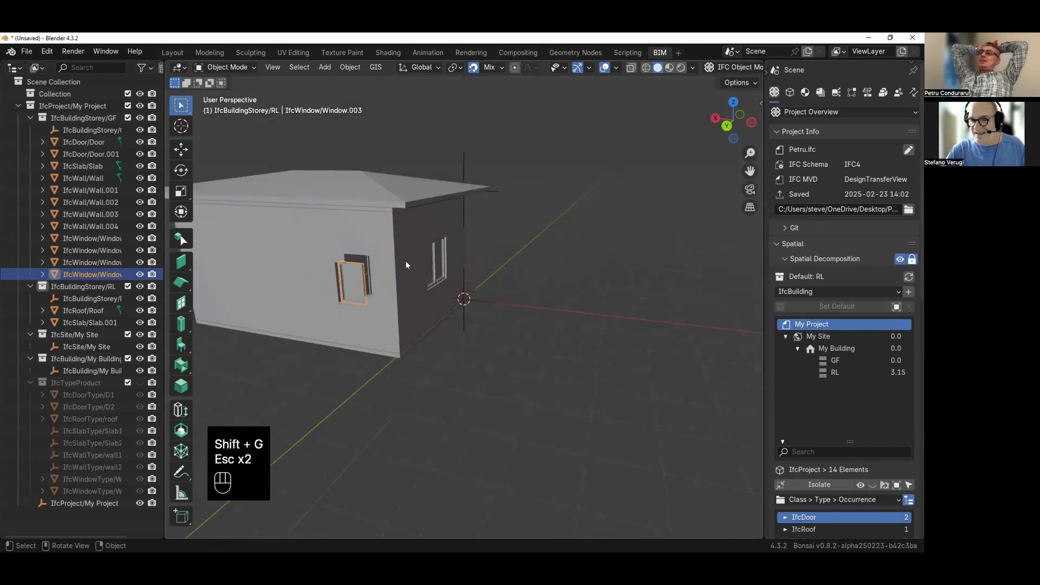
middle_drag(405, 261, 341, 293)
click(343, 293)
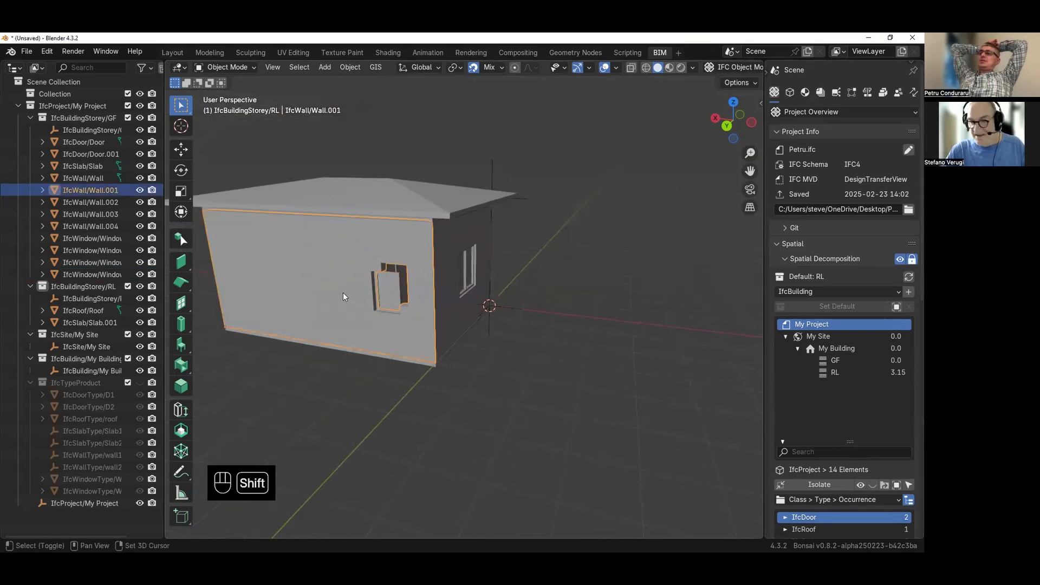
key(shift+g)
key(Escape)
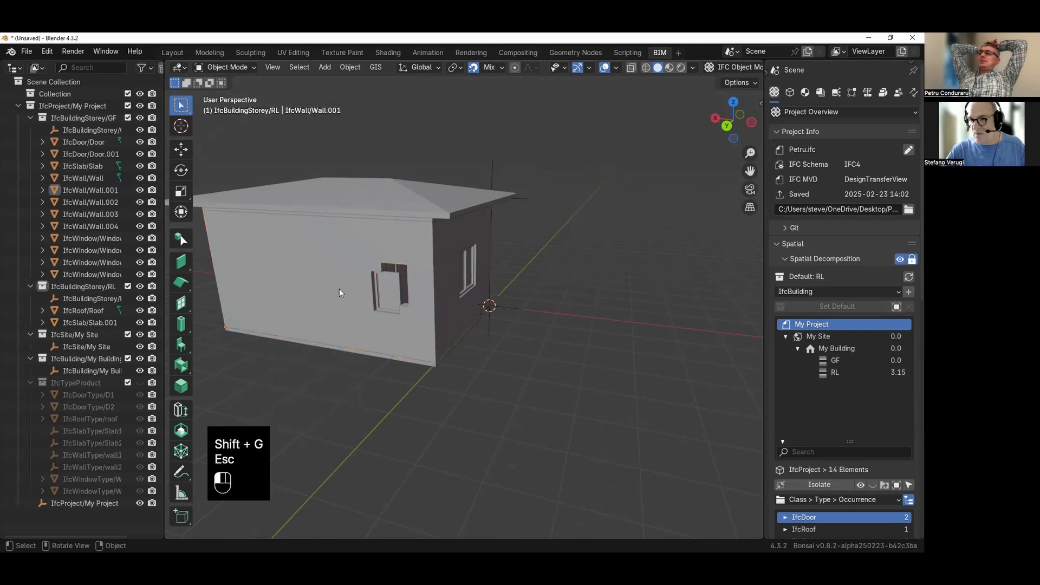
- Activate the Wall tool and regenerate the long wall that holds the W2 window
click(183, 263)
key(shift+g)
key(shift+g)
key(shift+g)
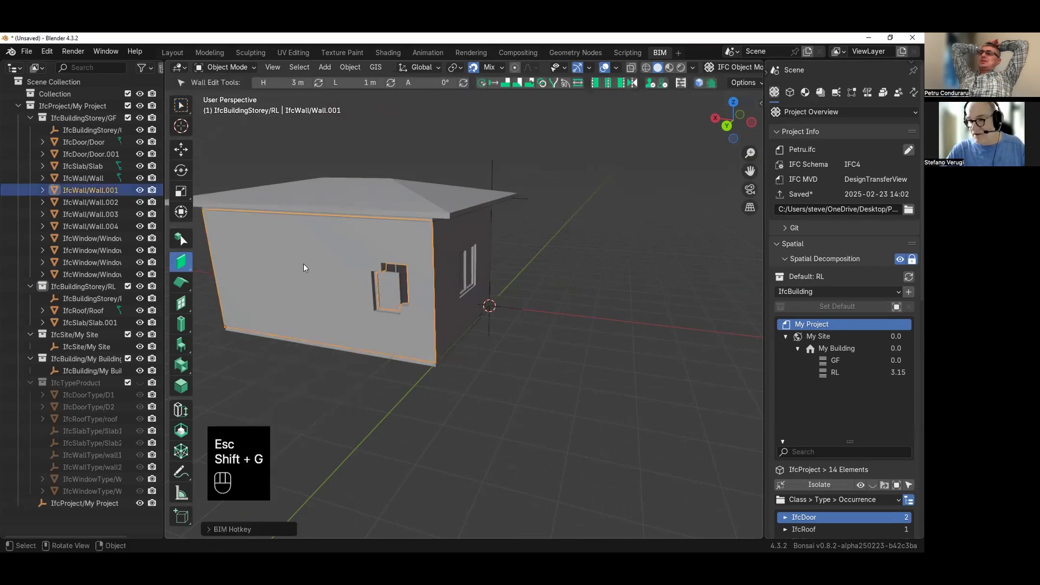
click(385, 294)
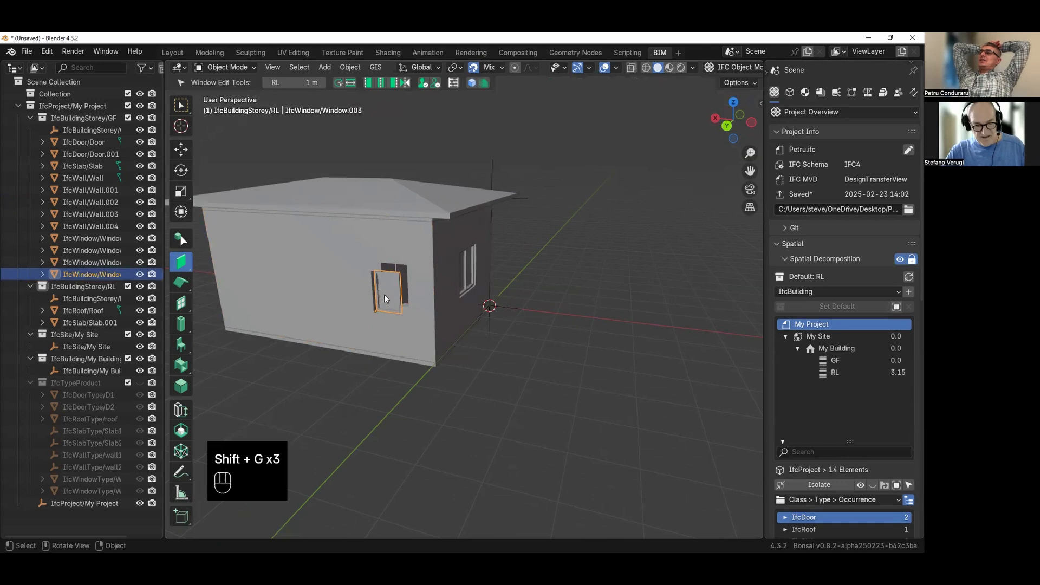
- Show the opening elements of the long wall and delete the surplus opening offset from the W2 window
click(343, 278)
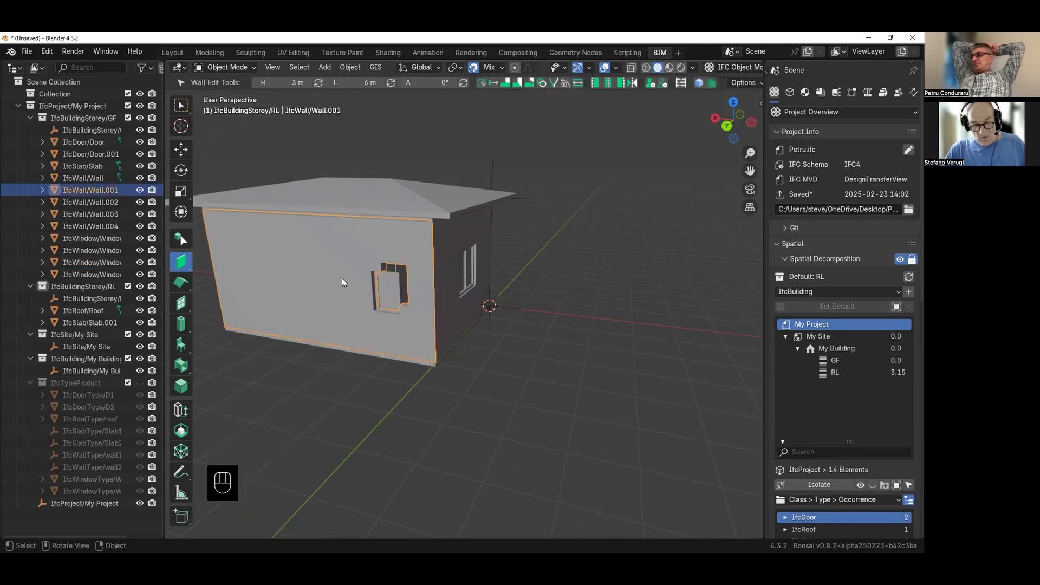
key(alt+o)
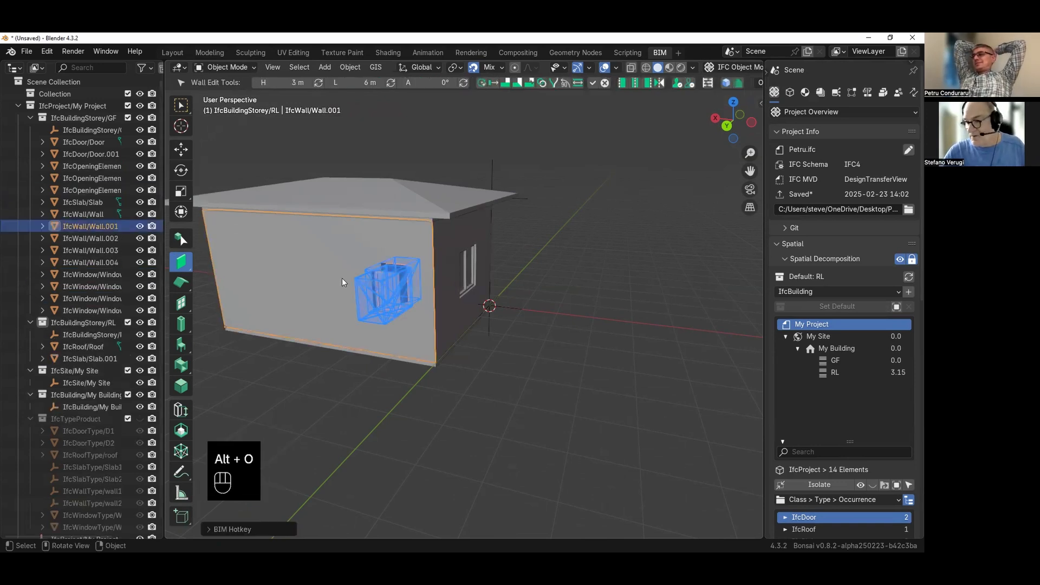
scroll(333, 292, up, 3)
click(275, 274)
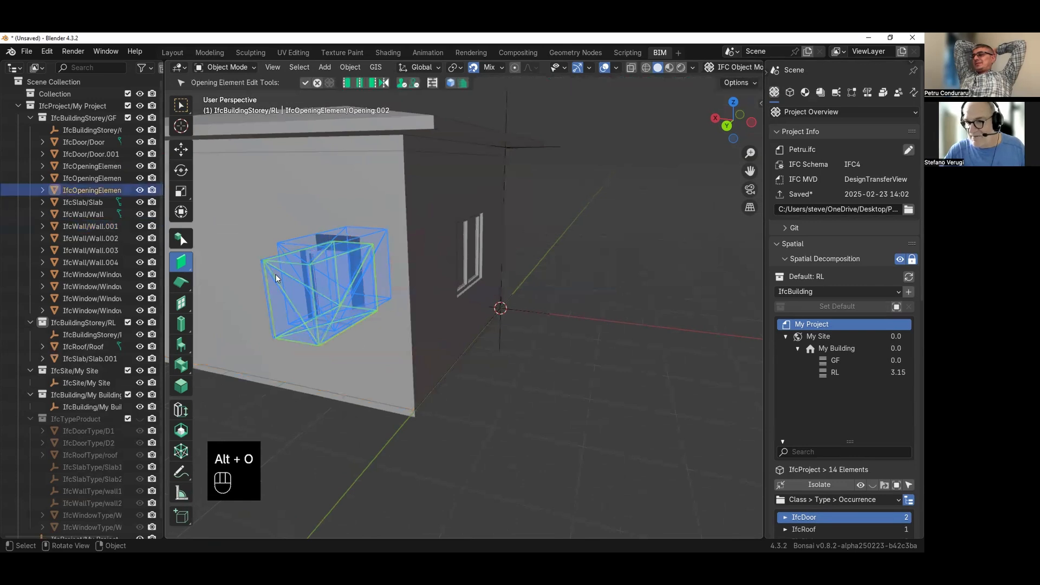
middle_drag(279, 274, 407, 262)
click(466, 220)
key(Delete)
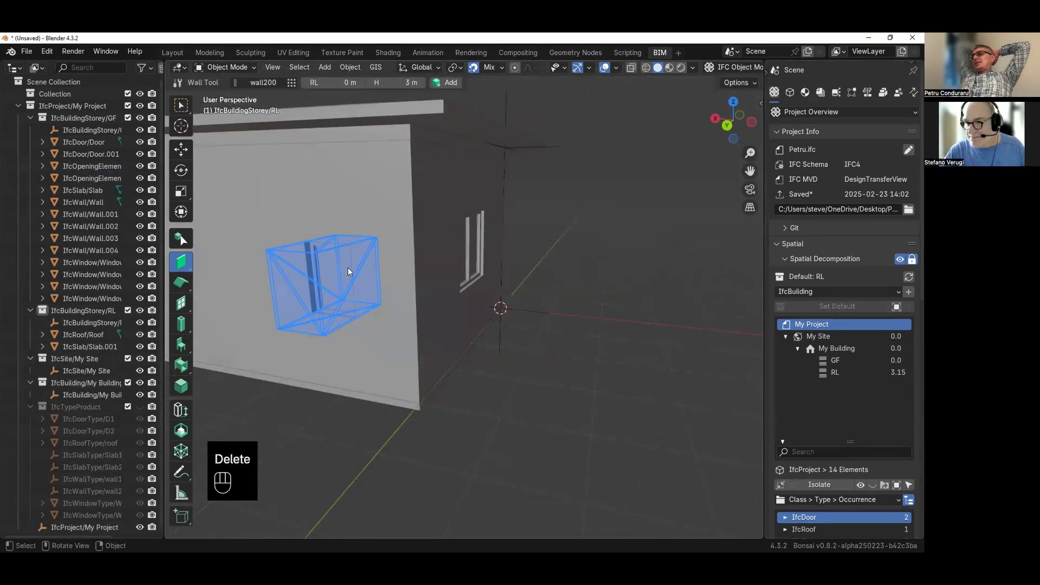
- Delete the duplicate opening element overlapping the W2 window's own opening
scroll(300, 272, up, 2)
click(353, 253)
middle_drag(354, 253, 371, 253)
click(225, 251)
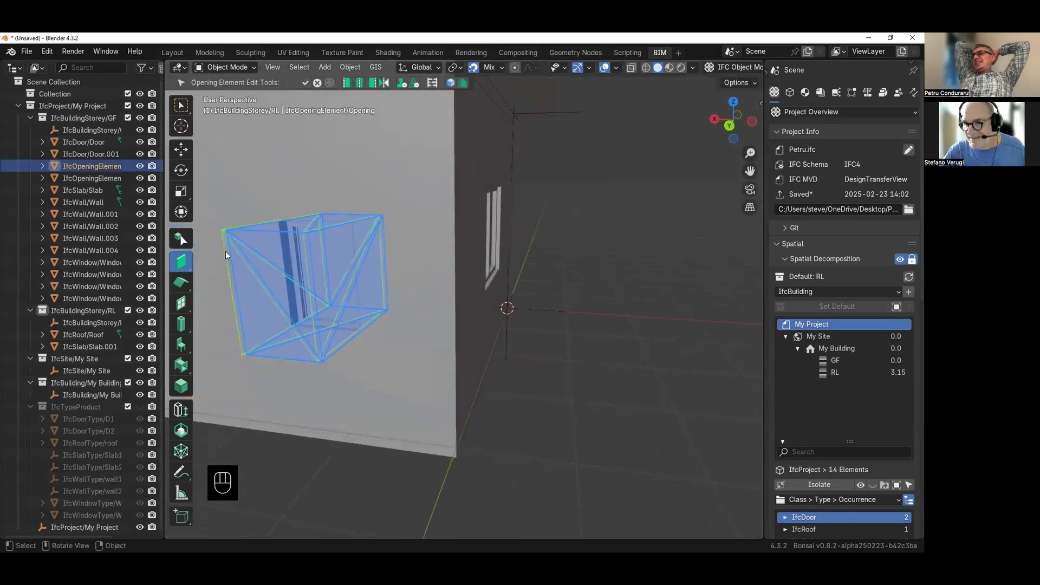
key(Delete)
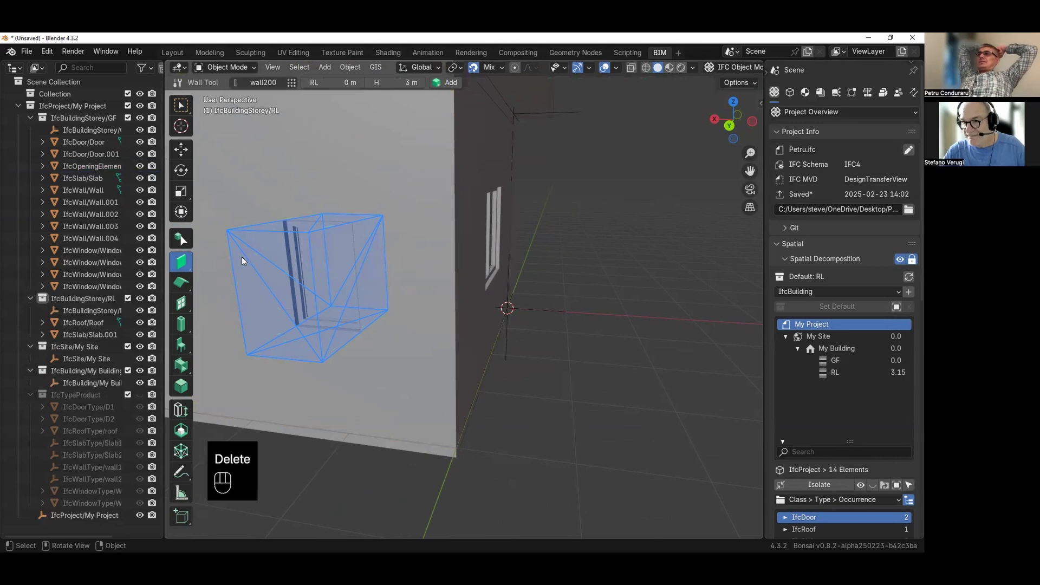
- Apply and hide the long wall's edited openings, and save the IFC project
scroll(346, 252, down, 3)
click(349, 222)
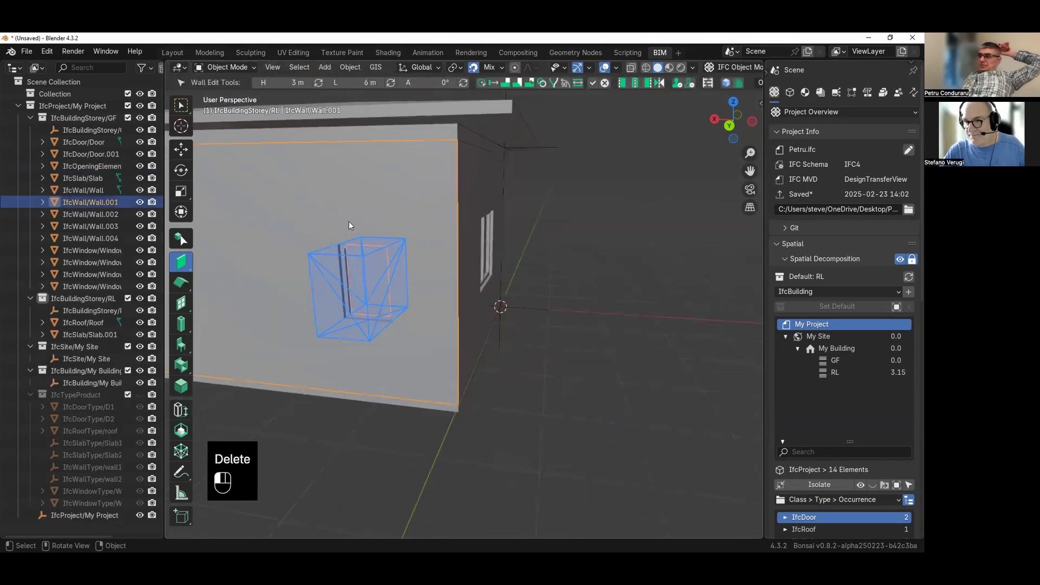
key(alt+o)
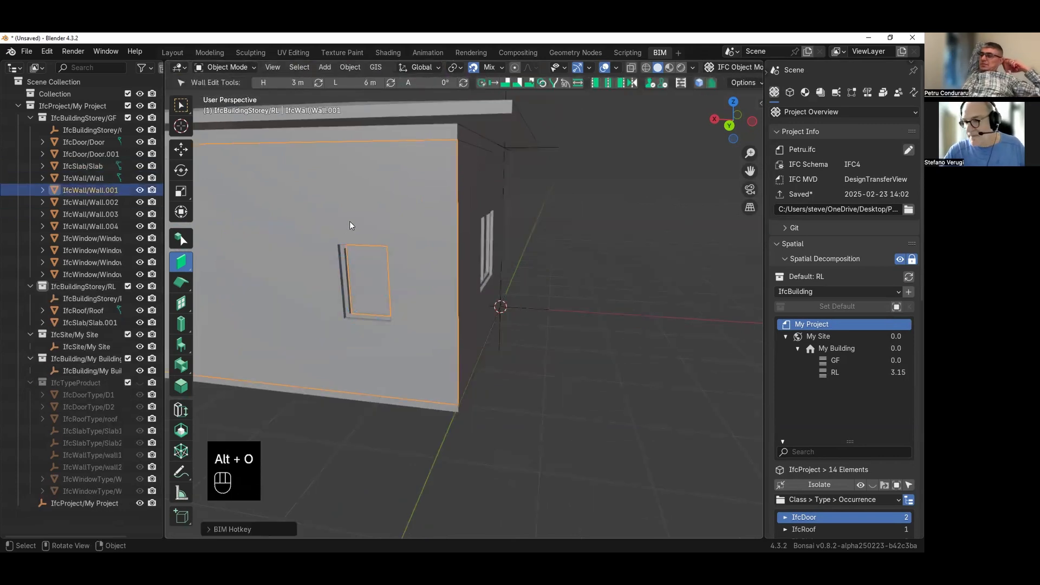
scroll(354, 231, down, 4)
click(544, 292)
middle_drag(418, 294, 444, 278)
key(ctrl+s)
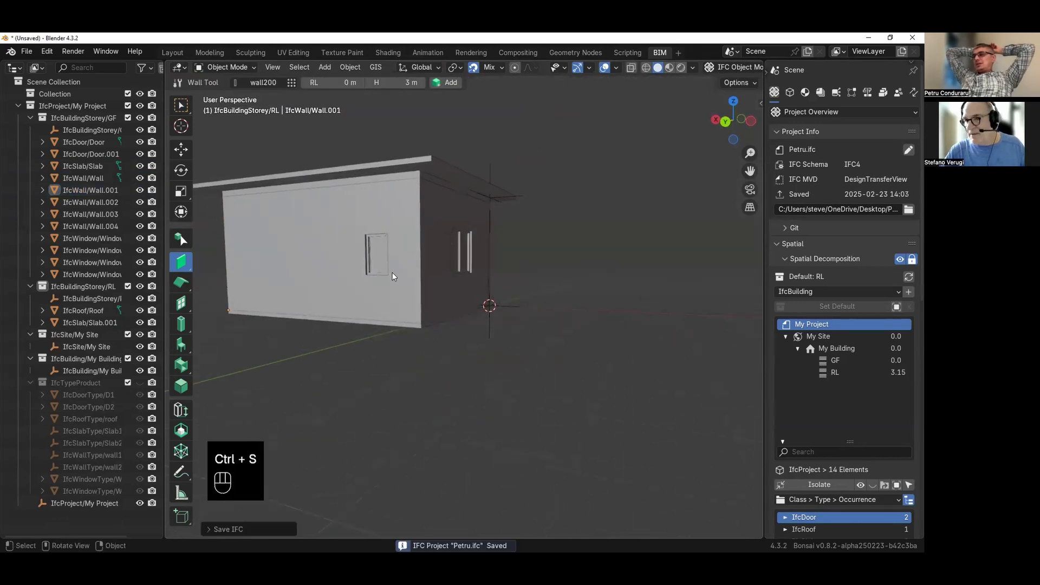
- Set the W2 window's Z location to 1.2 m and regenerate it so that its wall opening follows
click(377, 262)
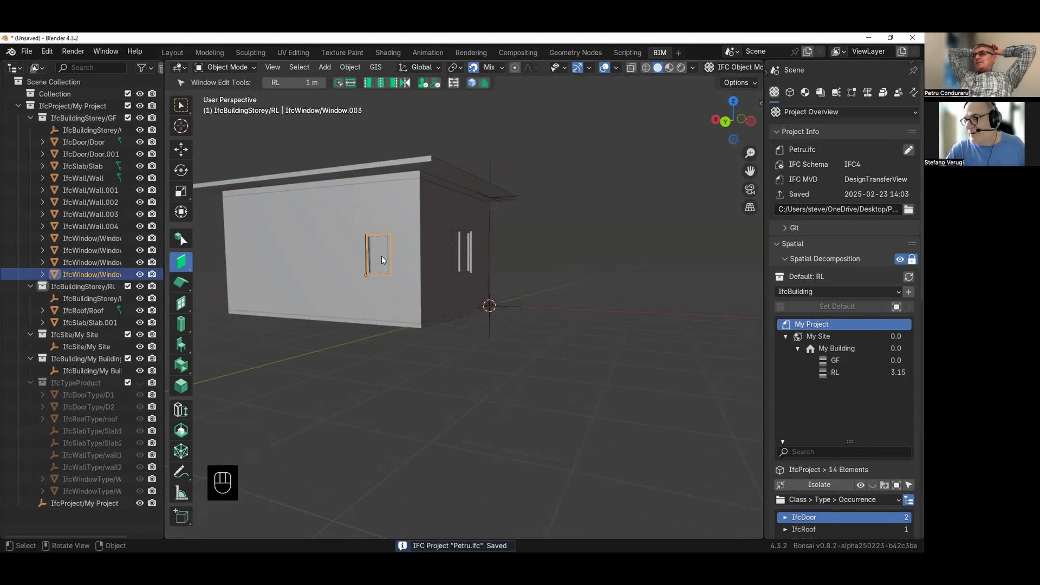
key(n)
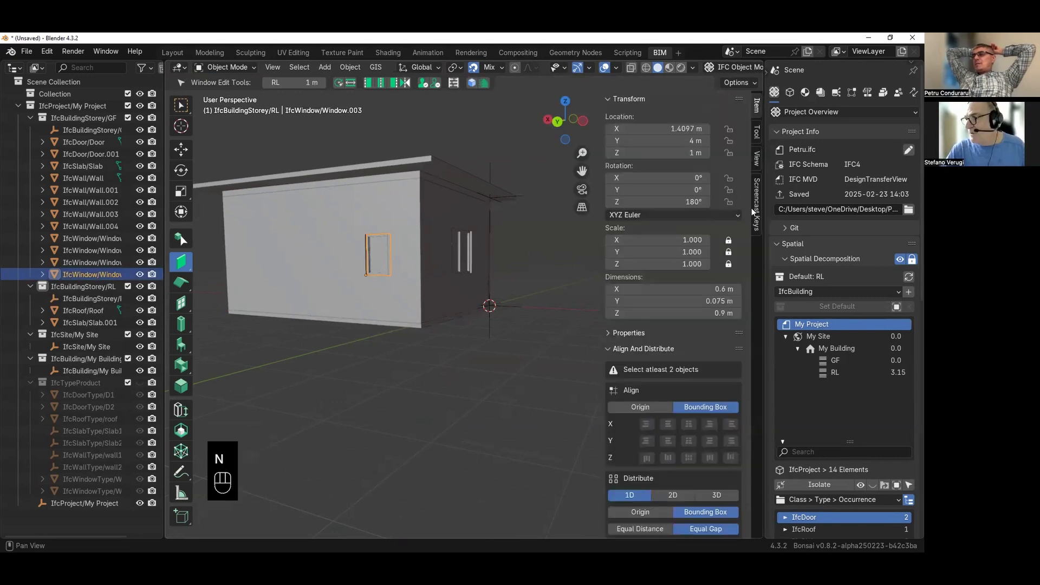
double_click(671, 153)
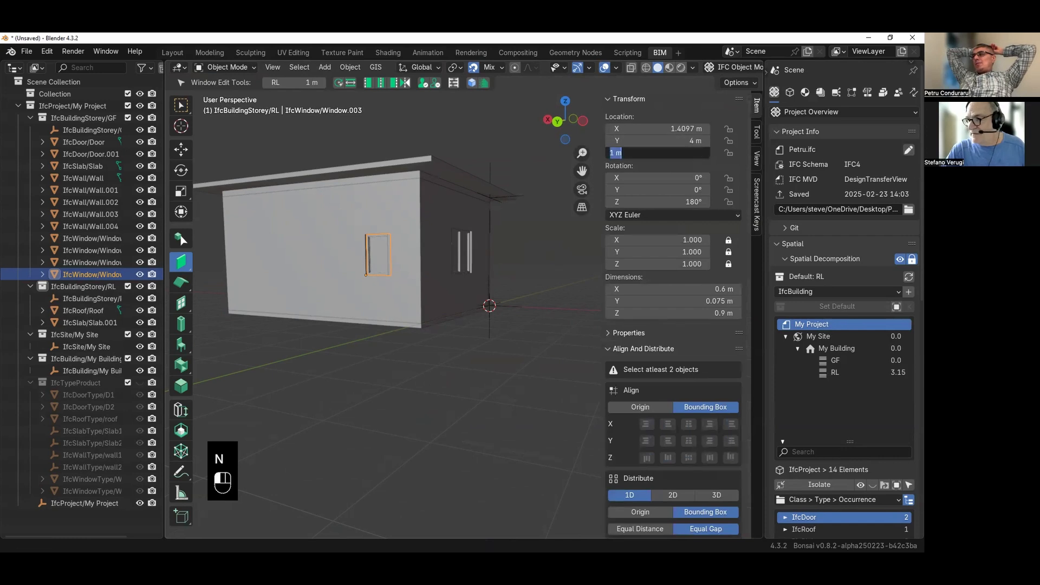
text(1.2)
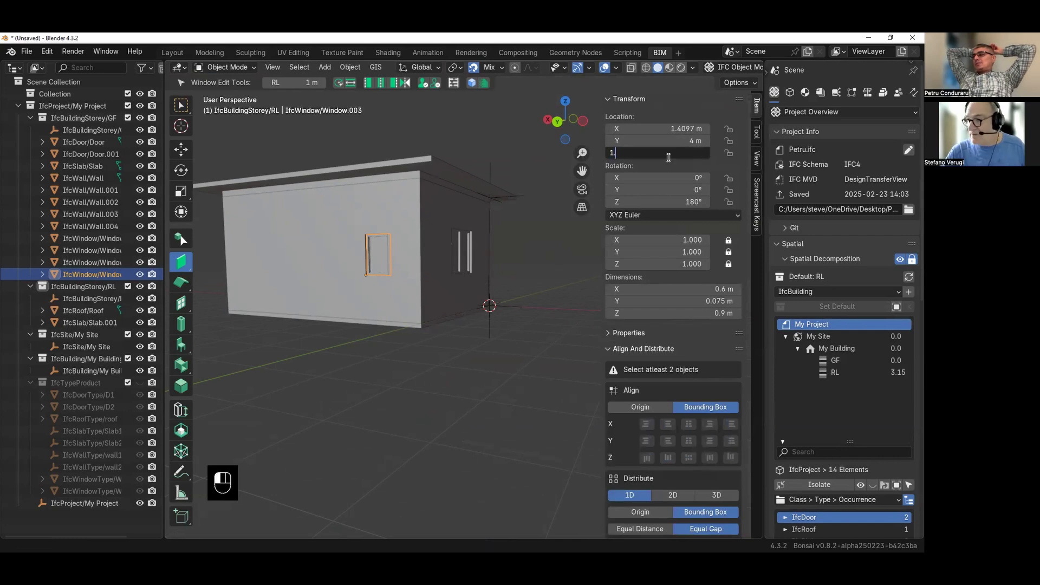
key(Return)
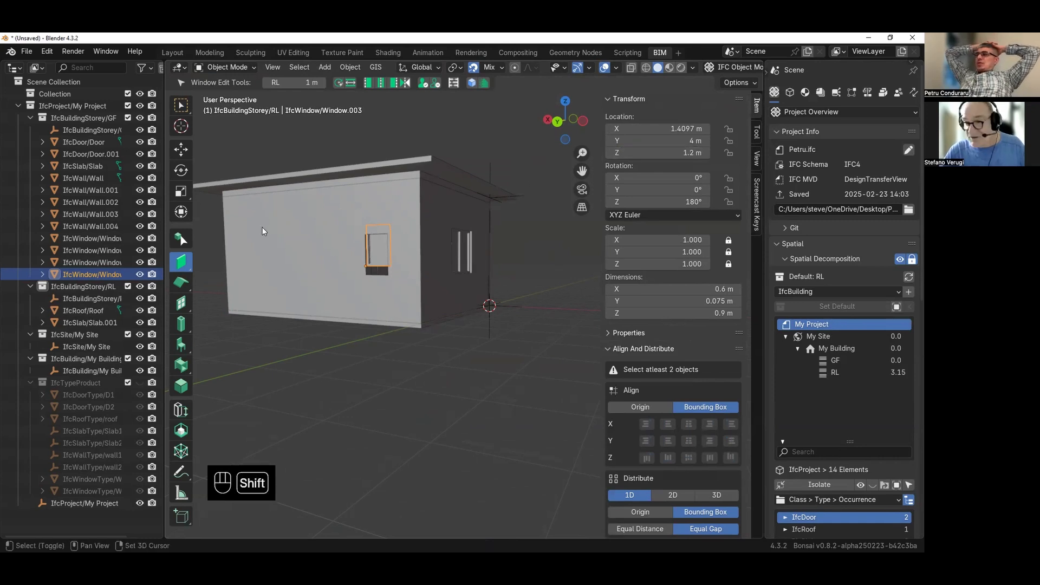
key(shift+g)
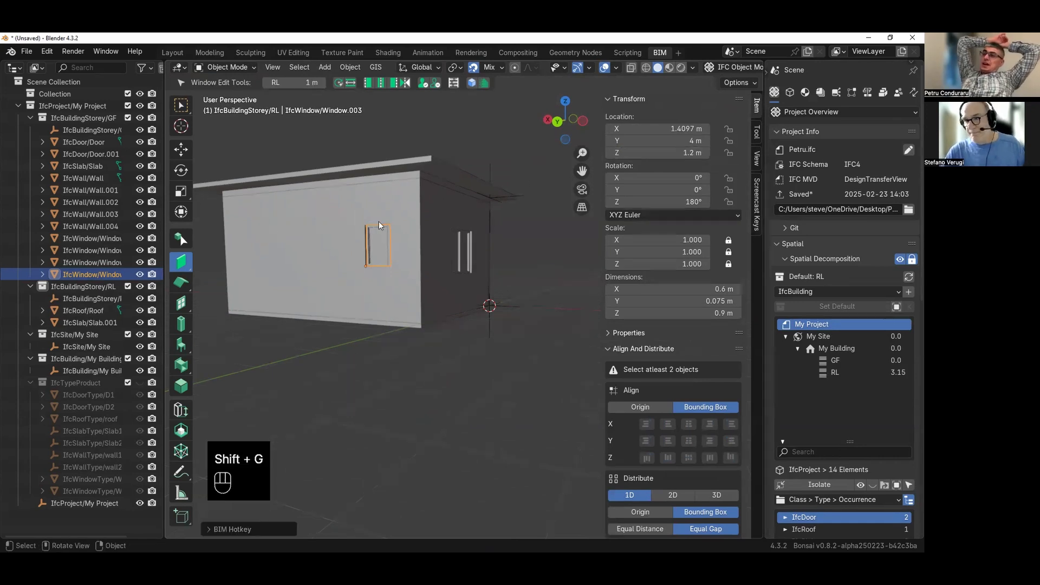
click(539, 243)
middle_drag(397, 250, 386, 323)
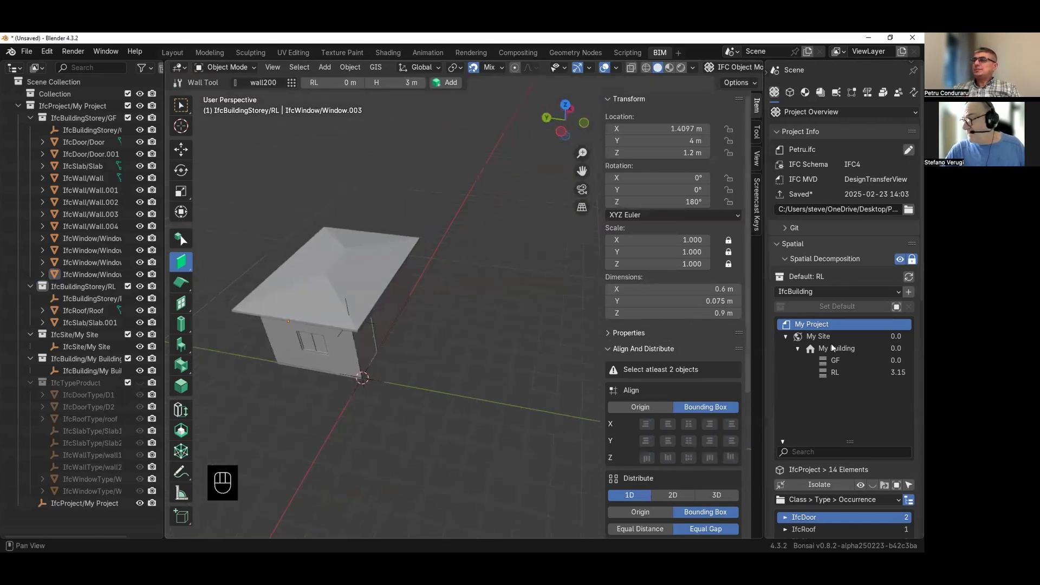
- List My Building's contents by Element Decomposition and hide the elements of the RL storey
click(857, 372)
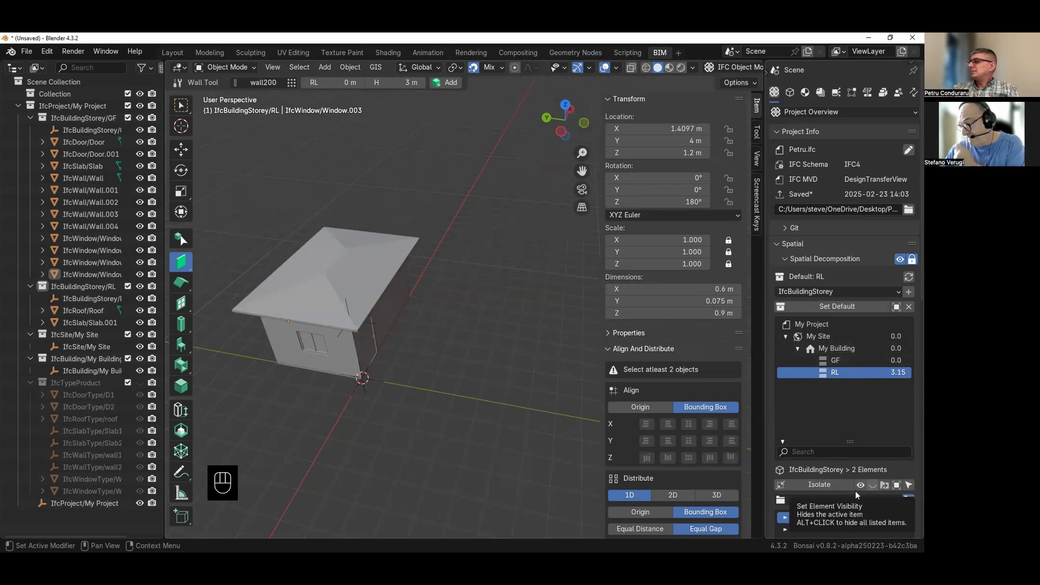
click(836, 348)
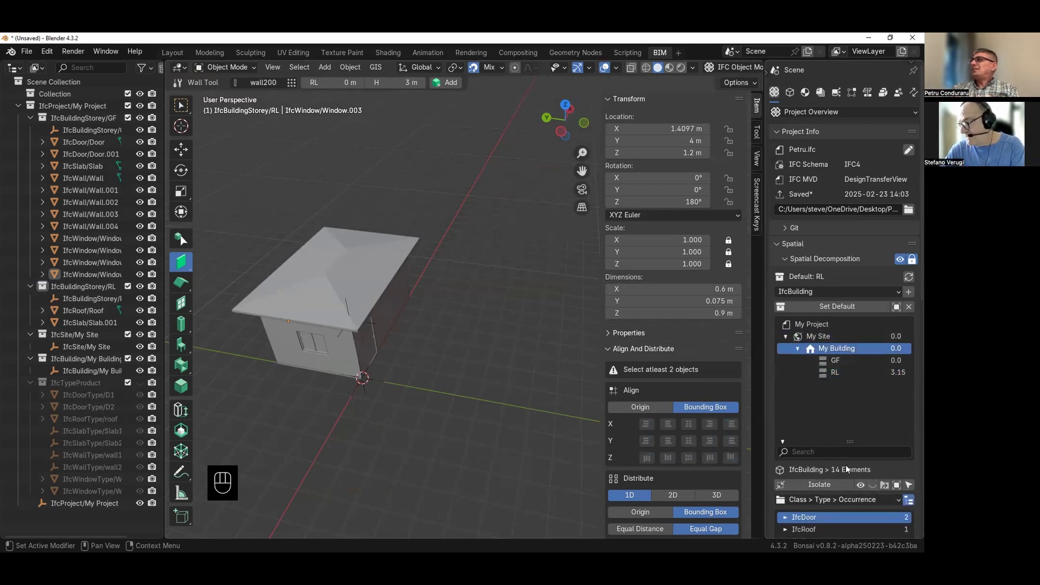
scroll(815, 463, down, 5)
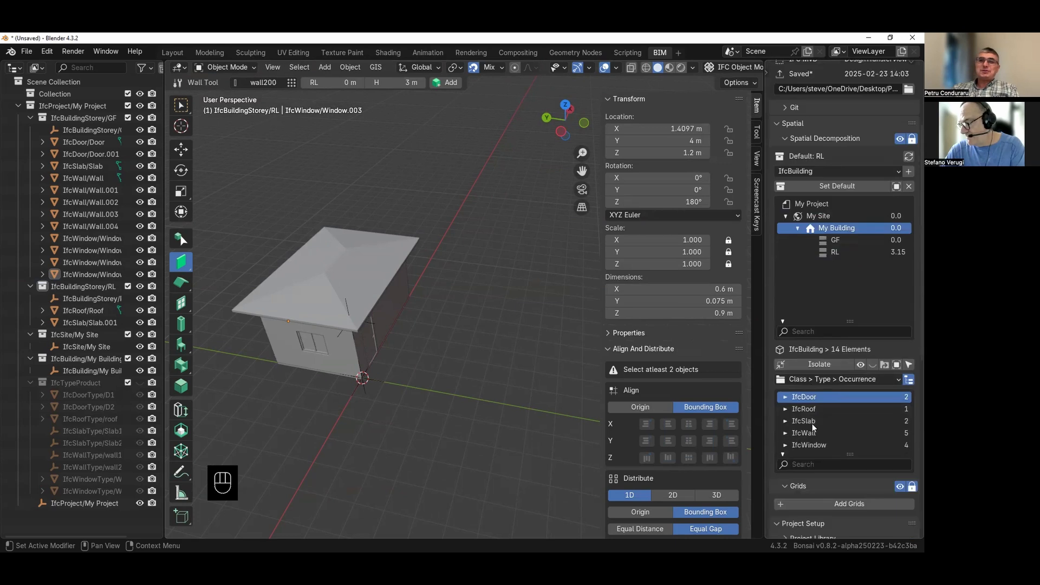
click(824, 380)
click(843, 424)
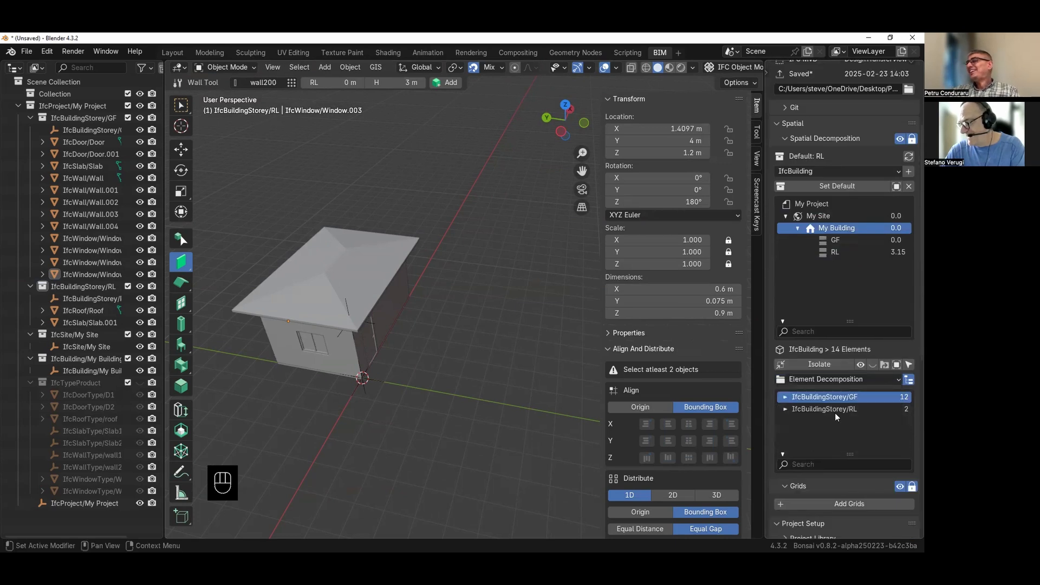
click(834, 410)
click(873, 365)
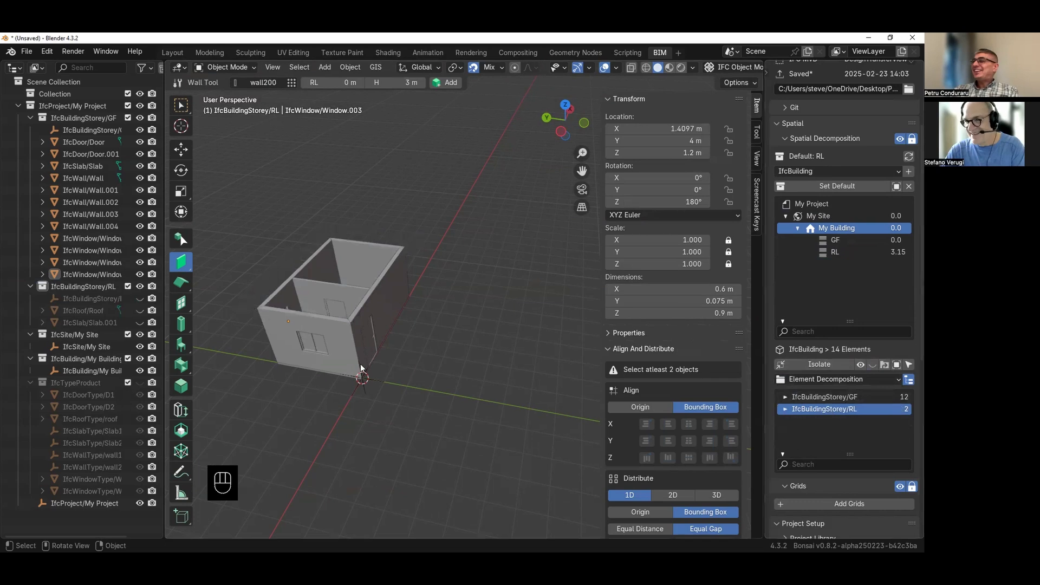
- Save the IFC project
scroll(355, 340, up, 3)
shift+middle_drag(383, 328, 383, 357)
shift+middle_drag(461, 289, 383, 320)
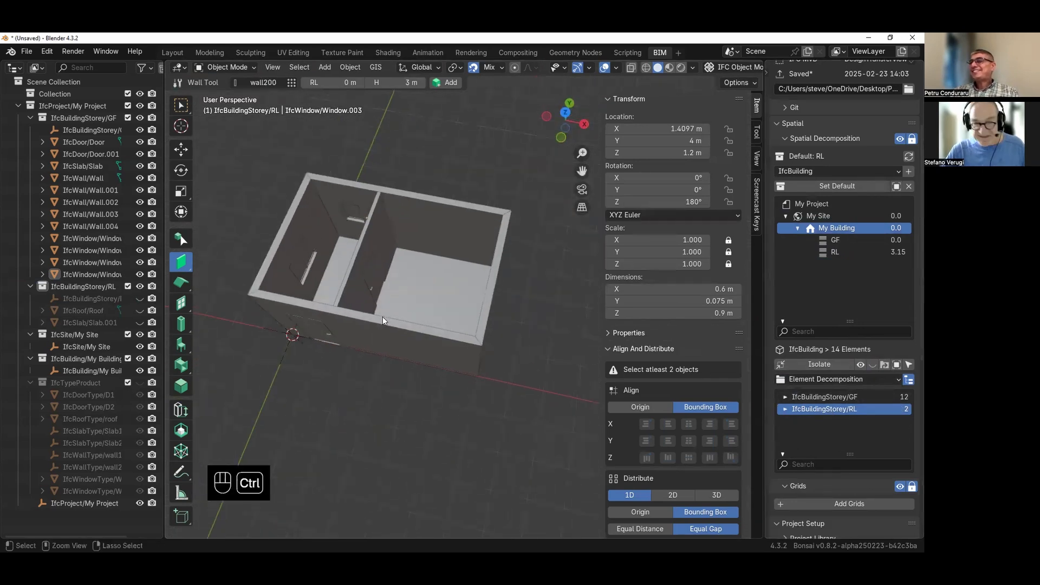
key(ctrl+s)
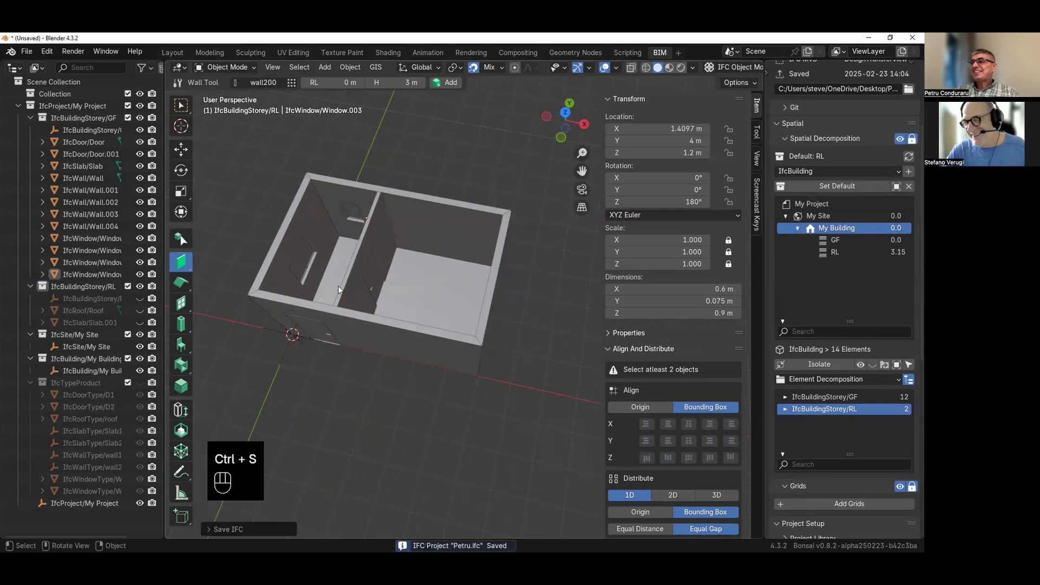
- Activate the Covering Tool for adding floor and ceiling coverings to the rooms
middle_drag(318, 265, 452, 241)
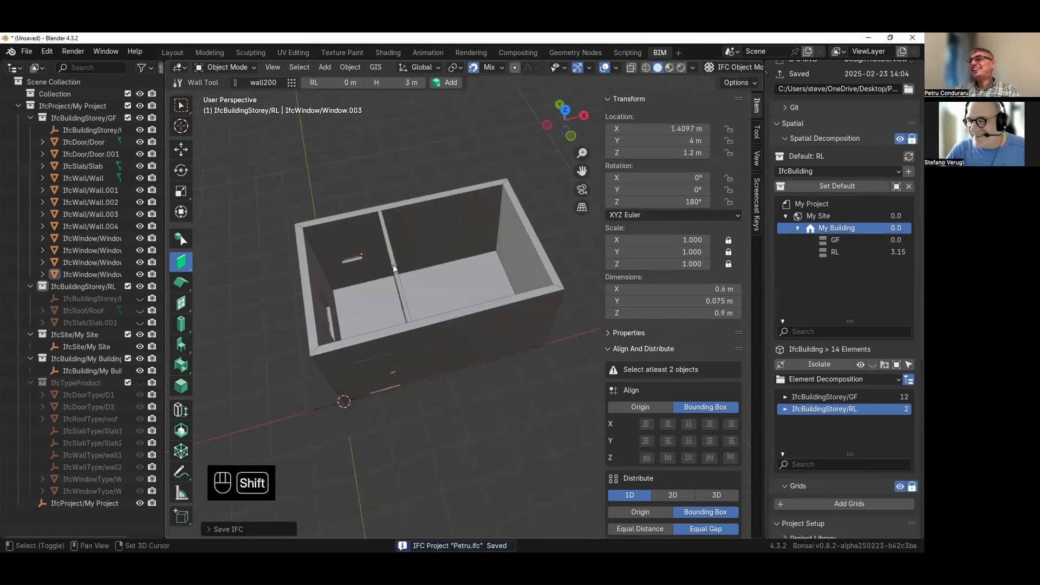
scroll(389, 277, up, 2)
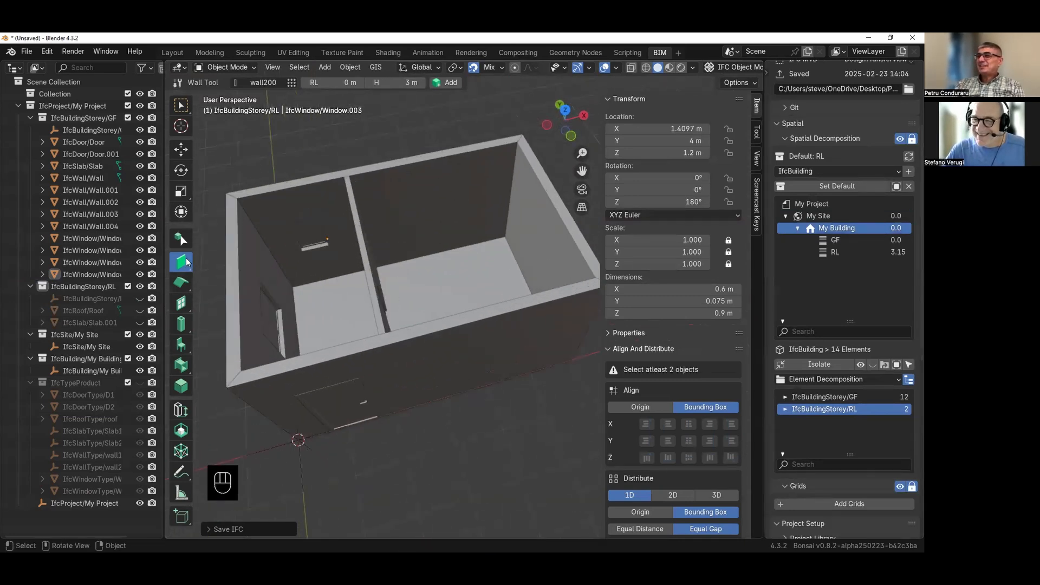
click(187, 262)
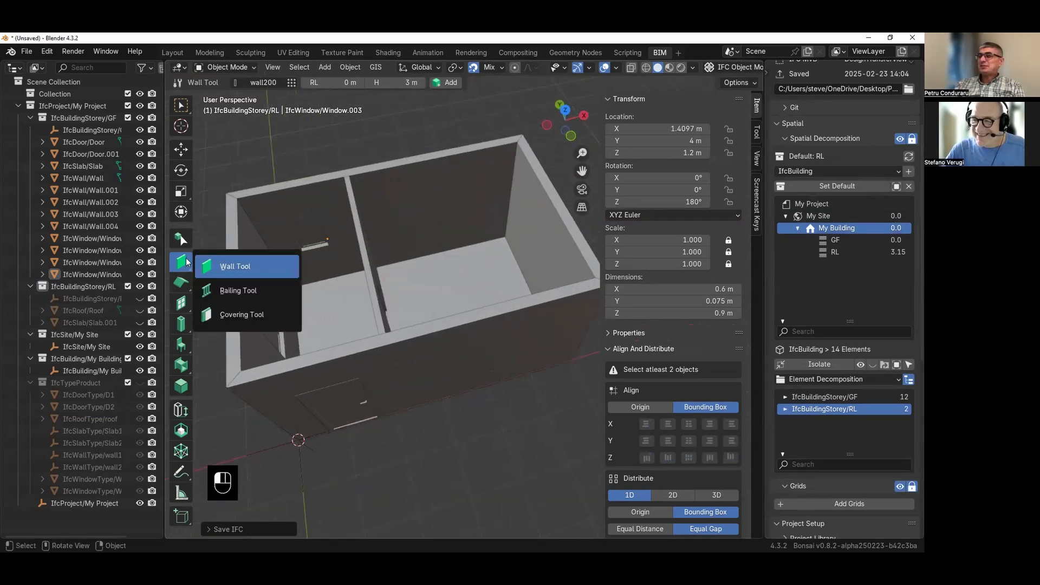
click(232, 314)
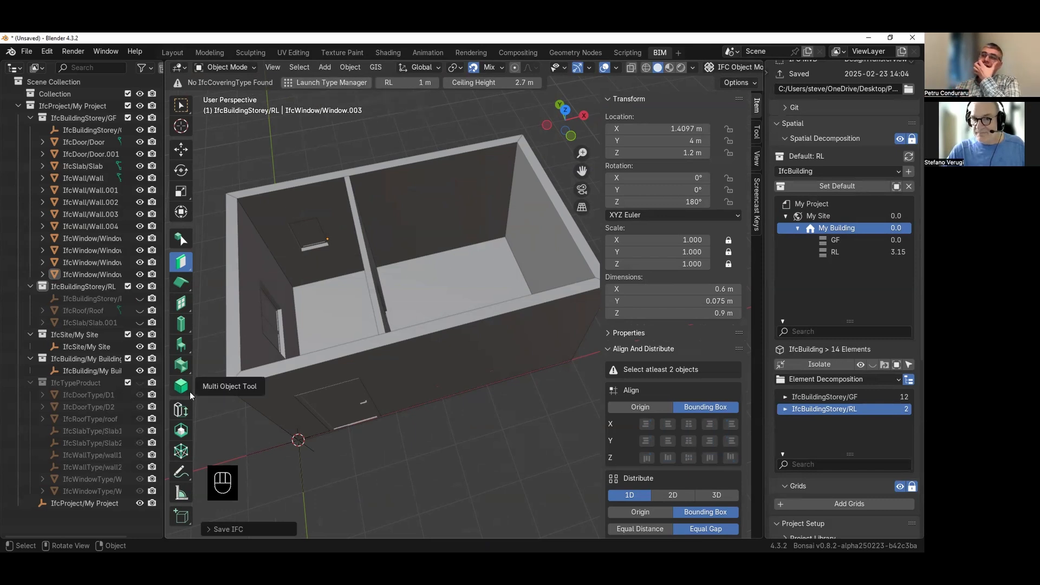
click(181, 262)
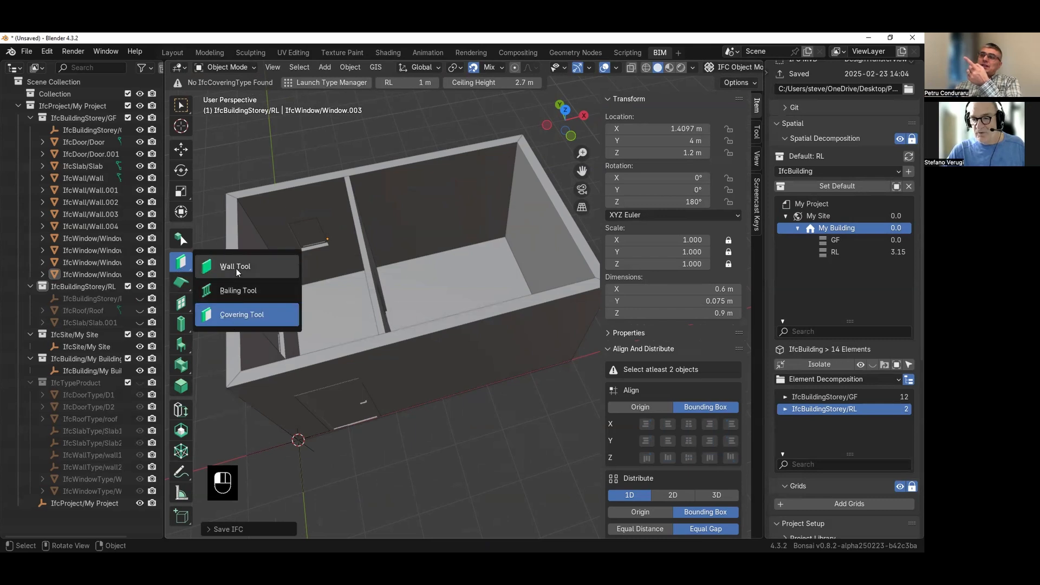
click(245, 313)
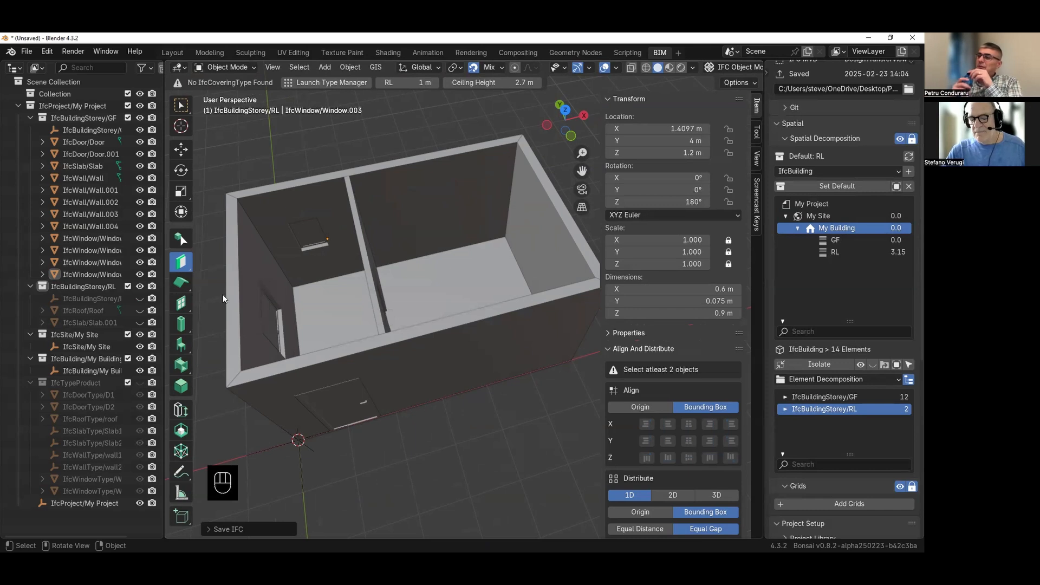
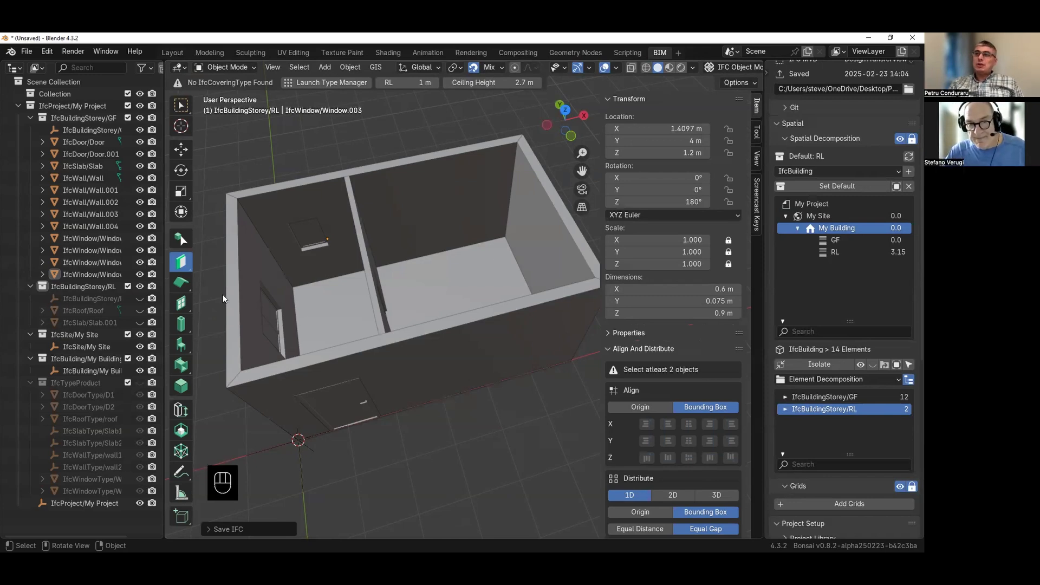
click(180, 263)
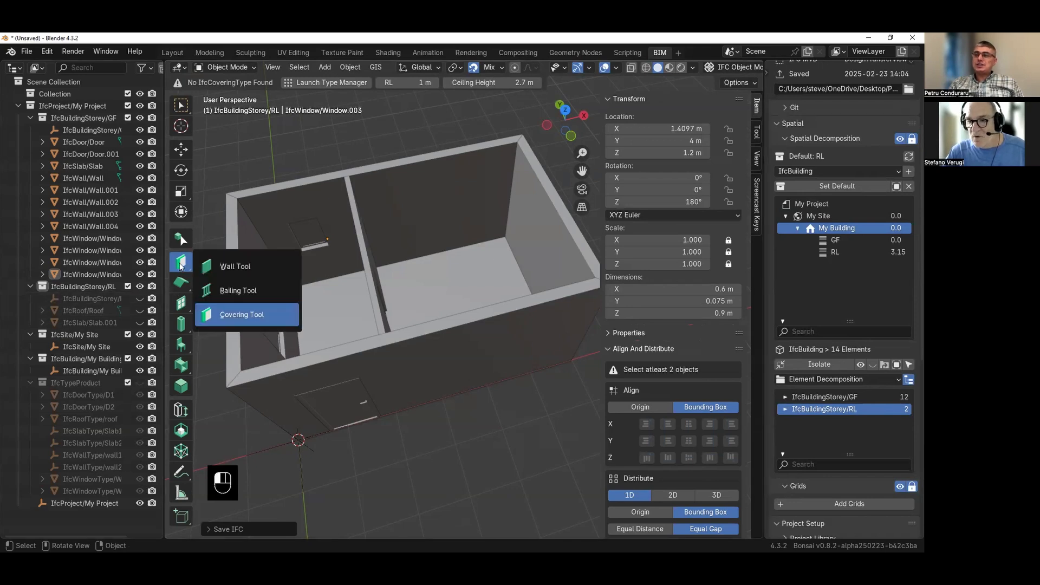
click(227, 271)
click(182, 263)
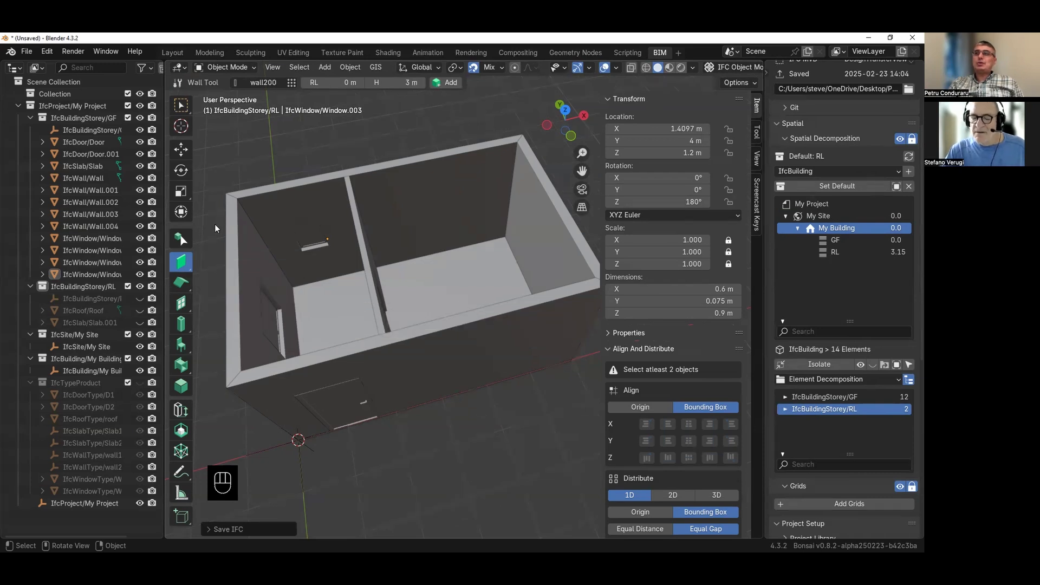
click(181, 284)
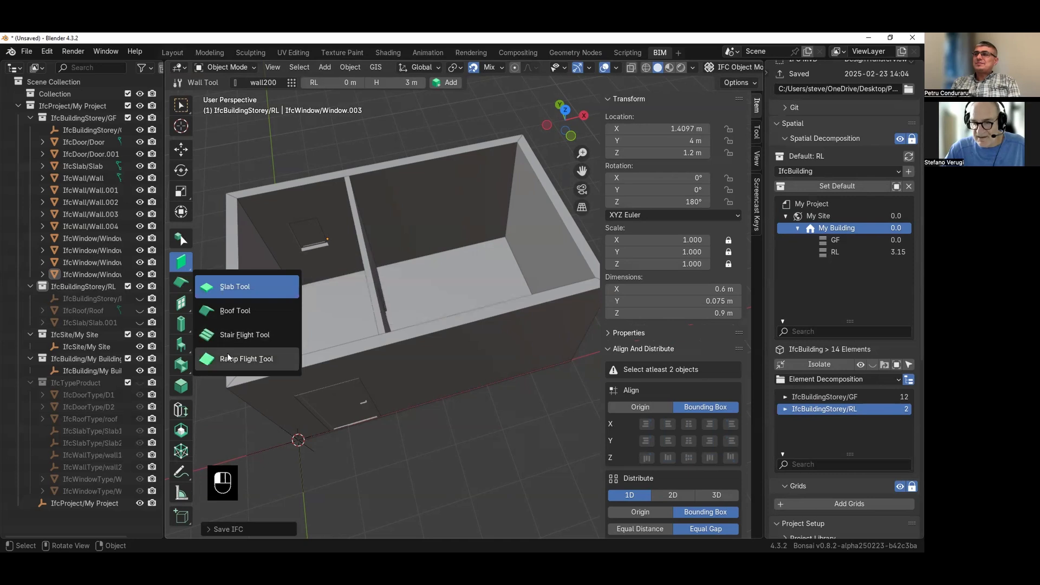
click(233, 289)
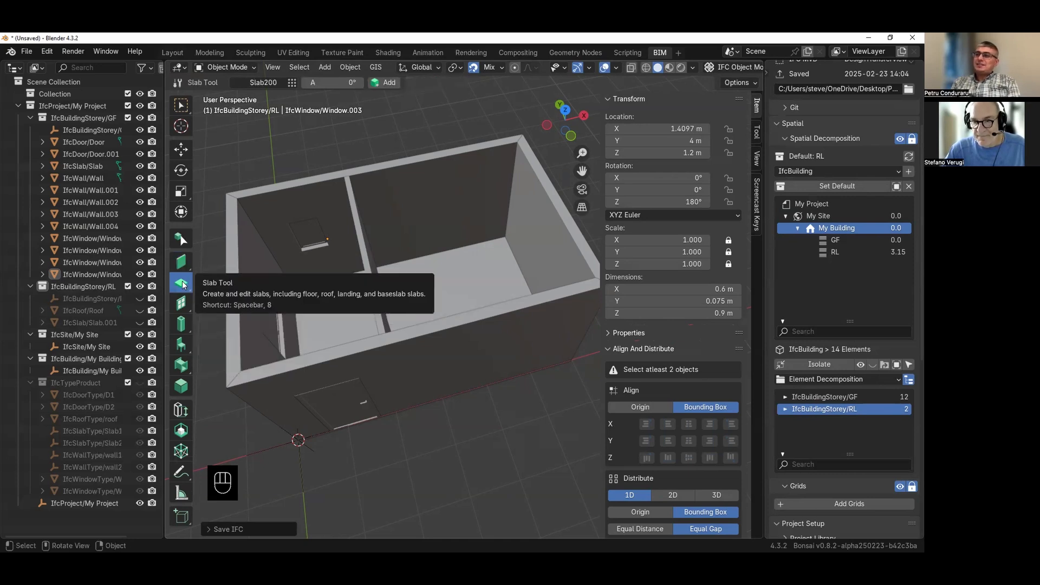
click(181, 262)
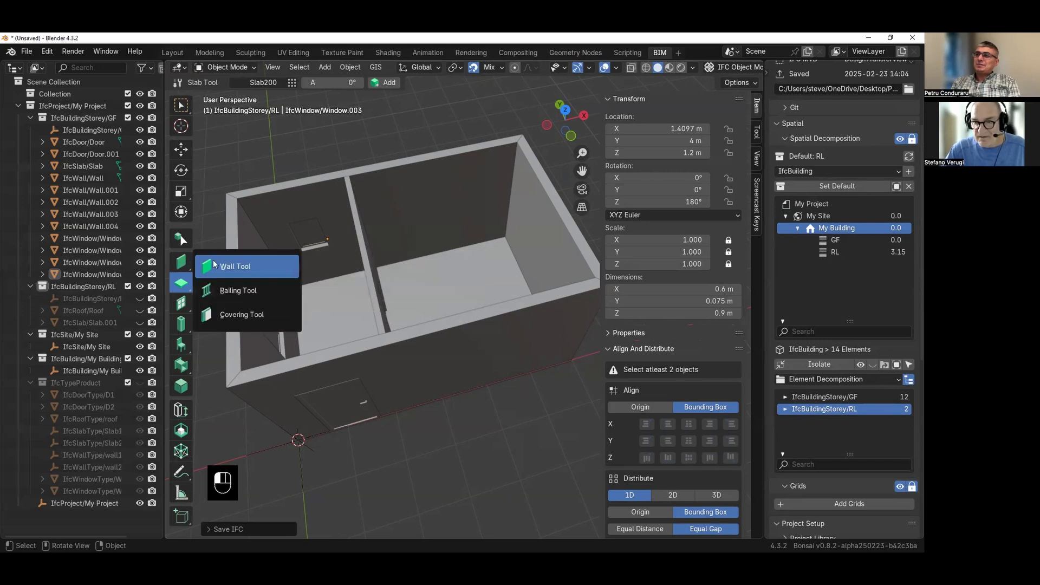
click(241, 314)
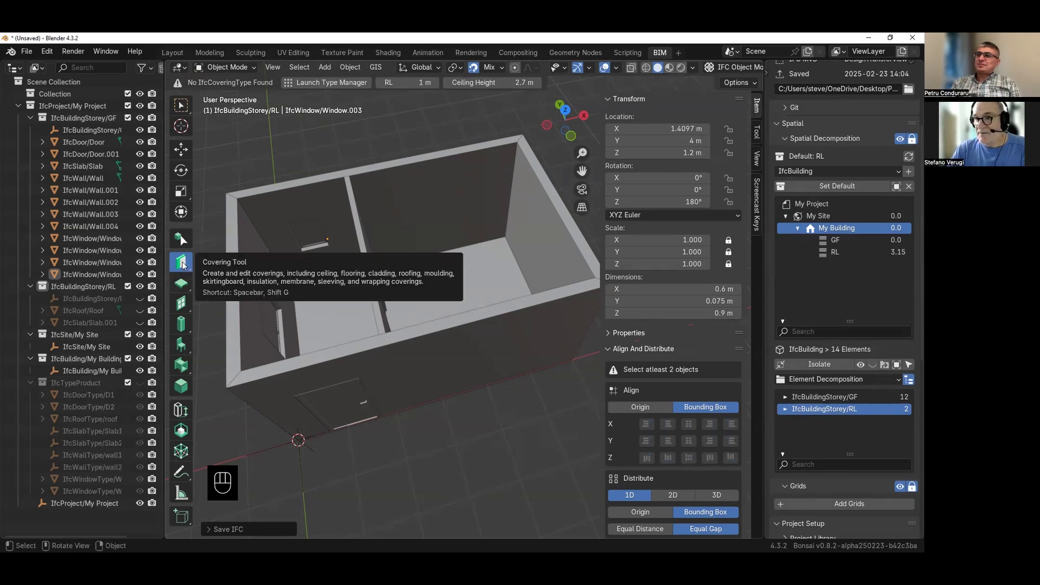
- Create a new IfcCoveringType named "flooring" with predefined type FLOORING and a Horizontal Layers representation
click(328, 84)
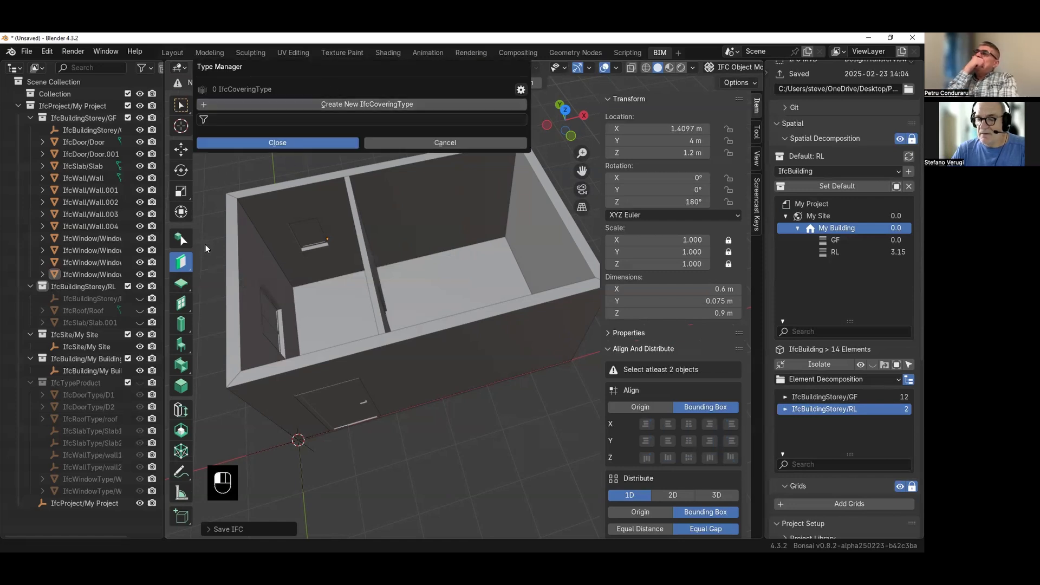
click(219, 167)
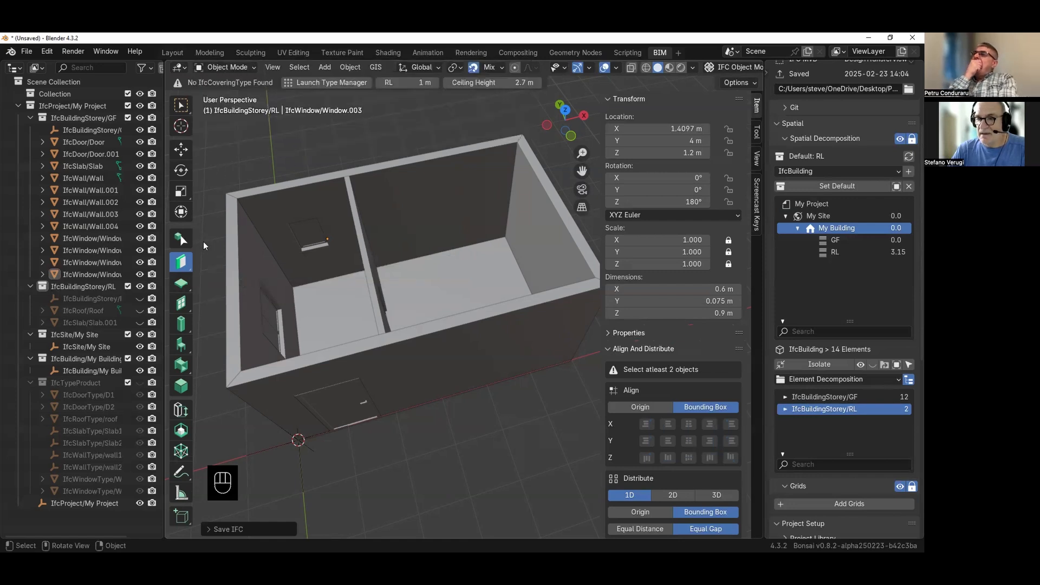
click(321, 82)
click(335, 101)
click(352, 106)
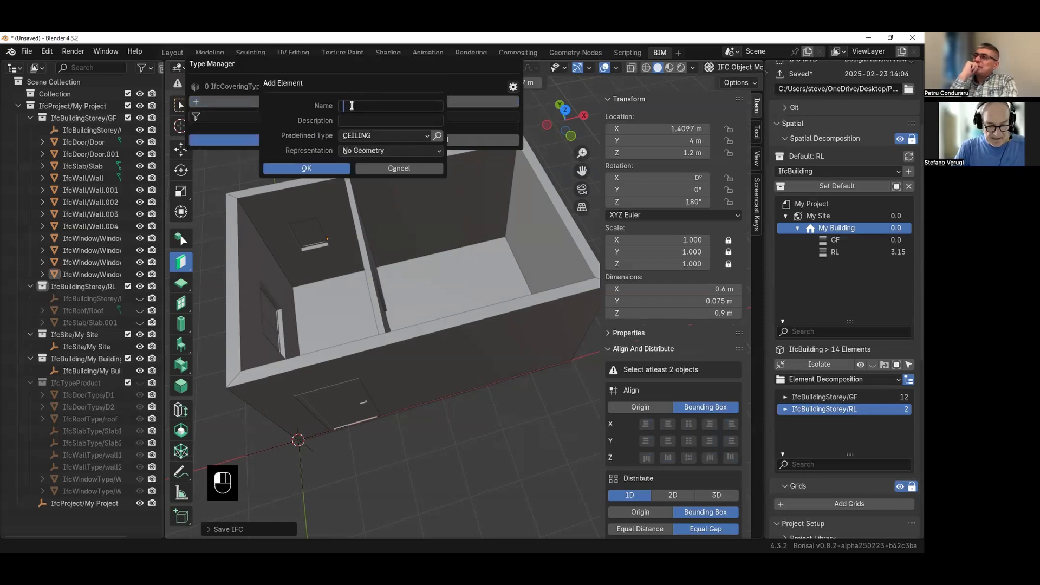
text(flooring)
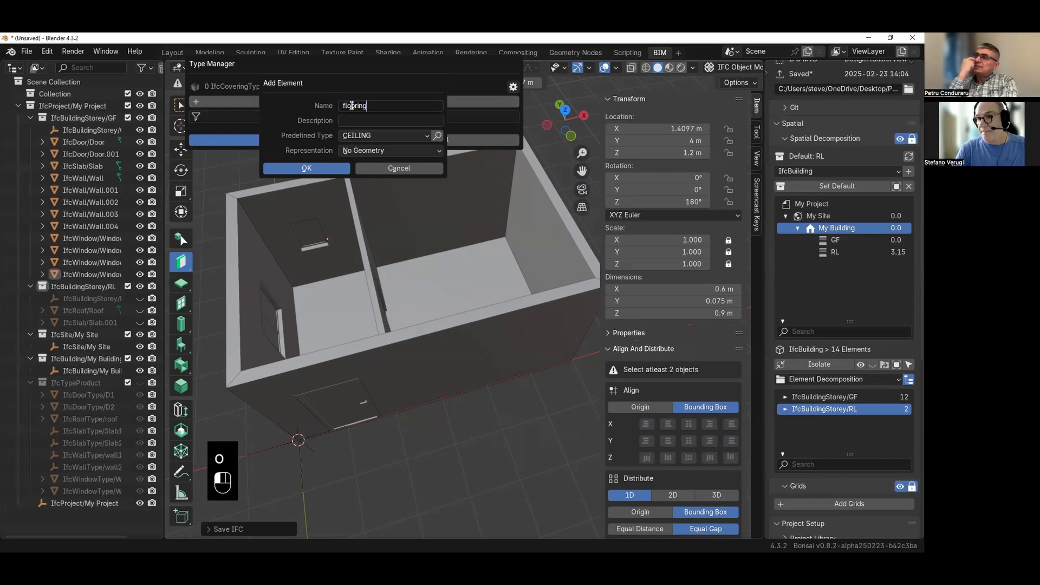
click(355, 136)
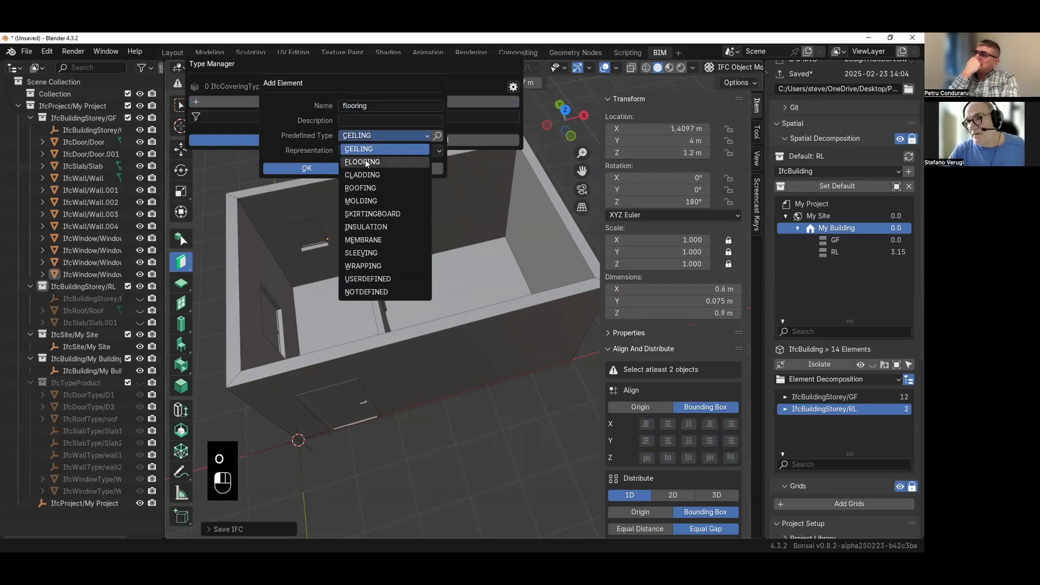
click(368, 159)
click(371, 152)
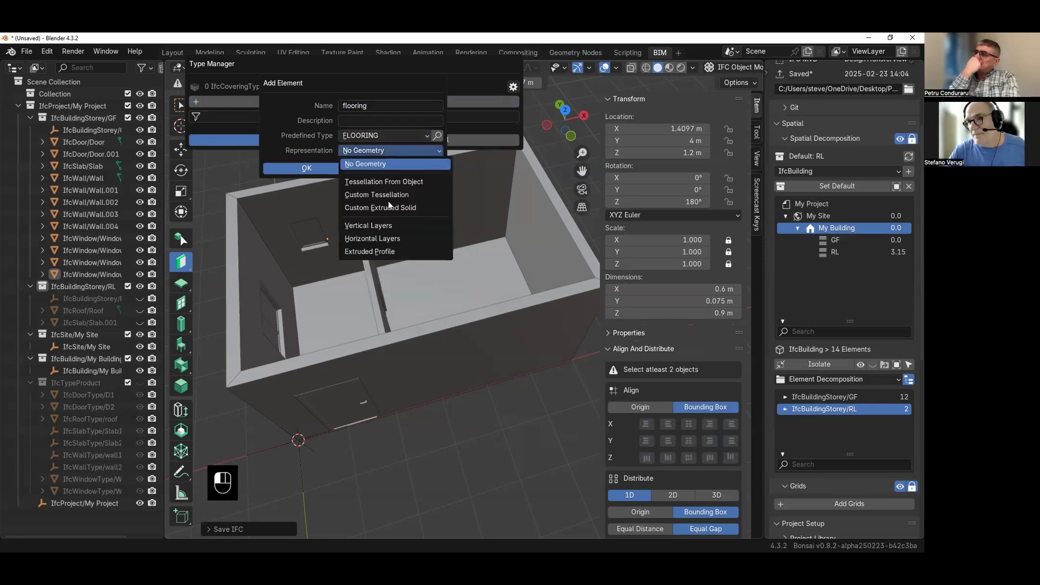
click(398, 237)
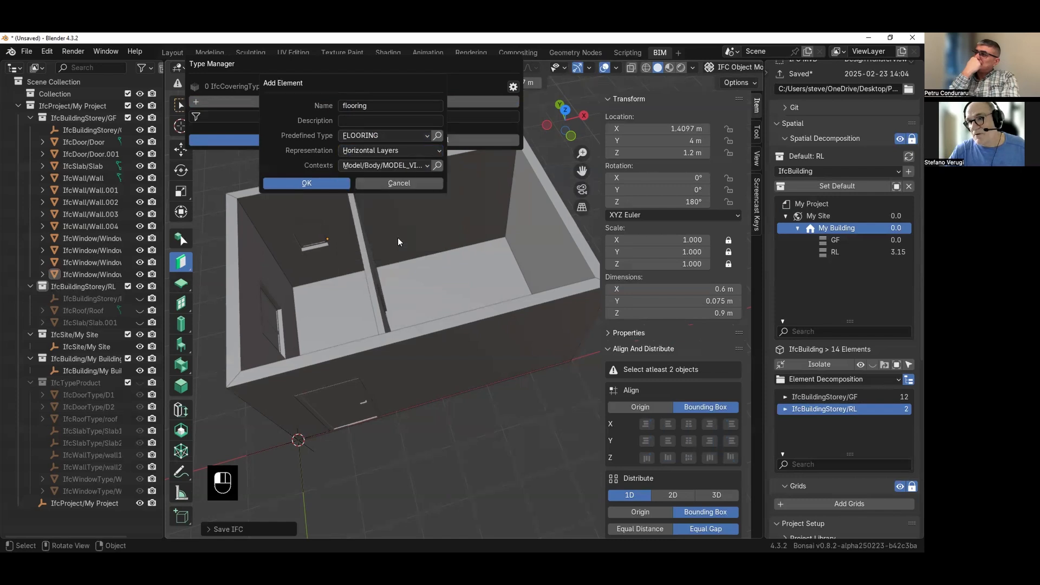
click(326, 181)
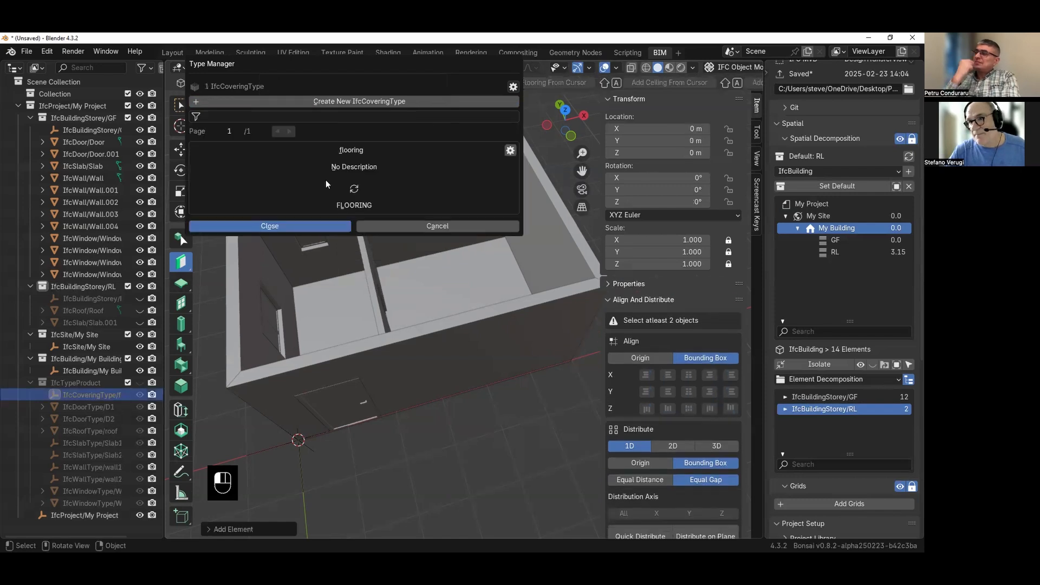
- Duplicate the flooring covering type and rename the copy "ceiling"
click(510, 151)
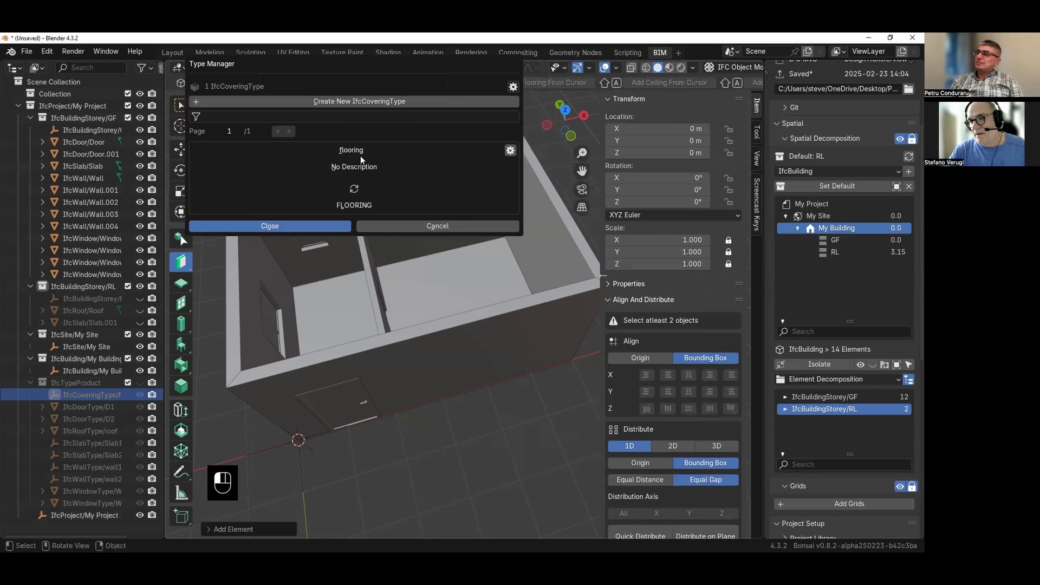
click(510, 151)
click(509, 164)
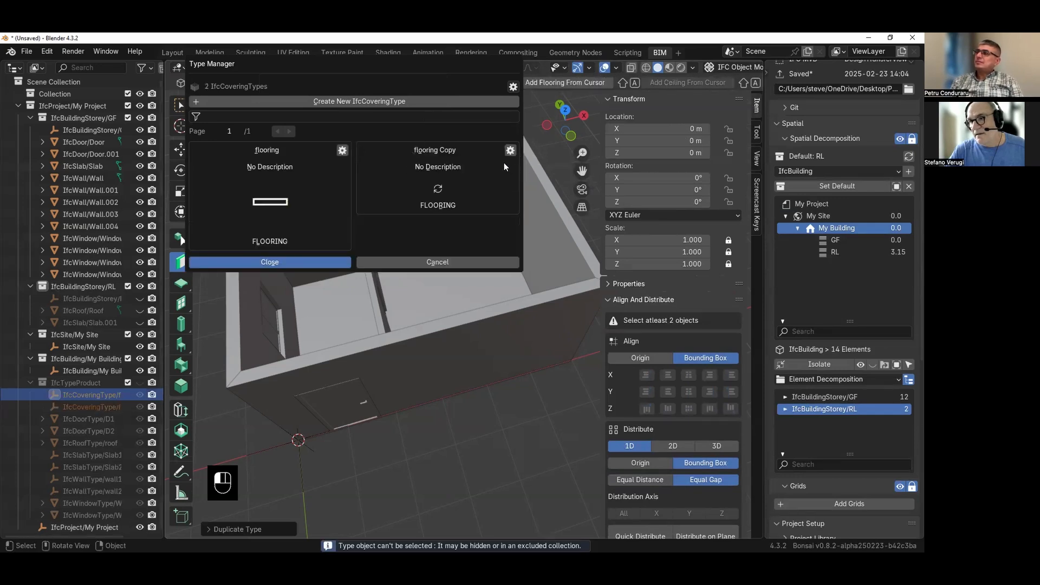
click(510, 151)
click(496, 126)
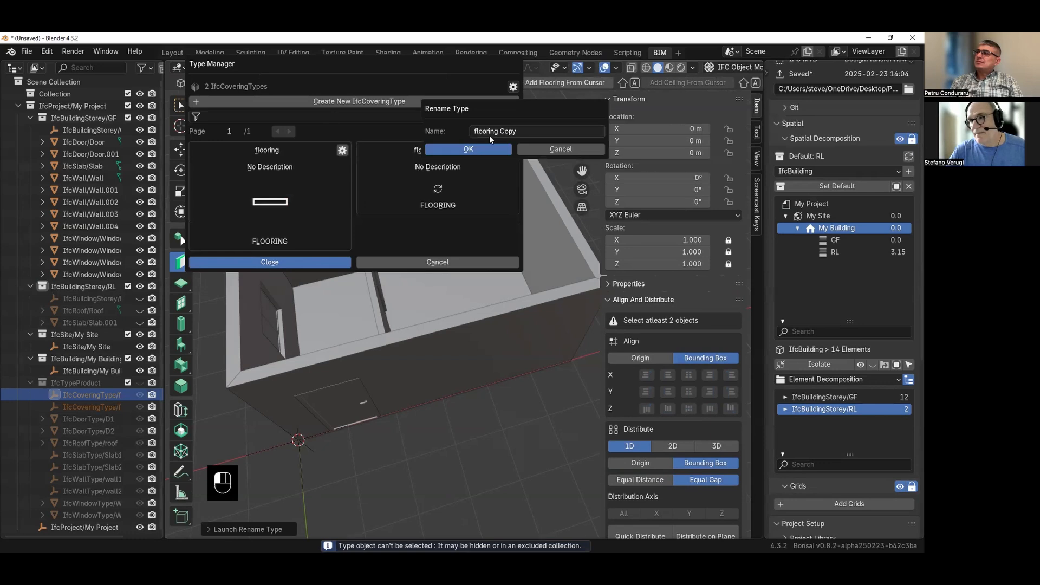
key(ctrl+a)
key(BackSpace)
text(ceiling)
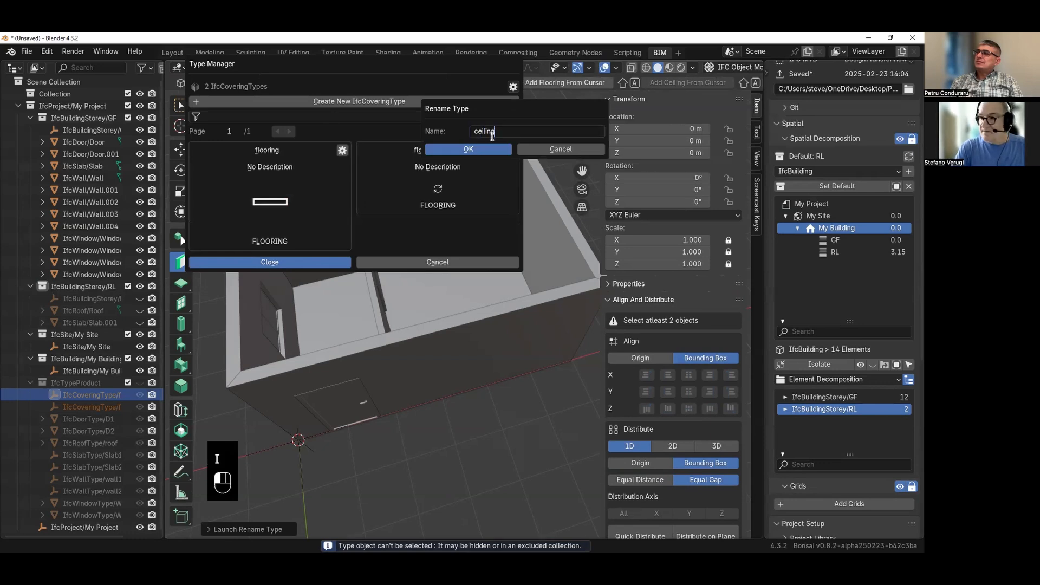
click(489, 144)
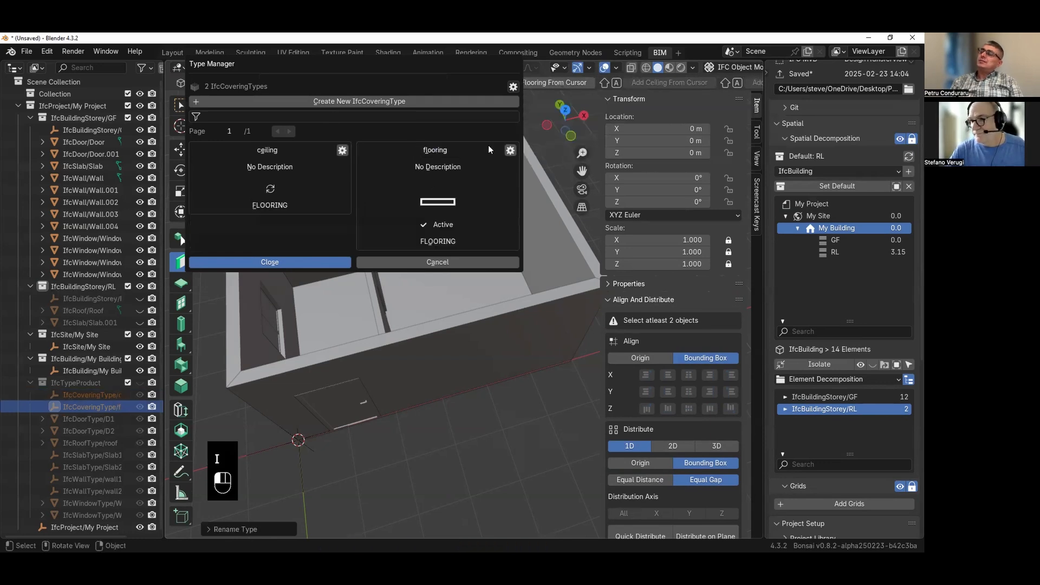
- Load the ceiling type's thumbnail, then select the flooring covering type and show its geometry and materials
click(270, 188)
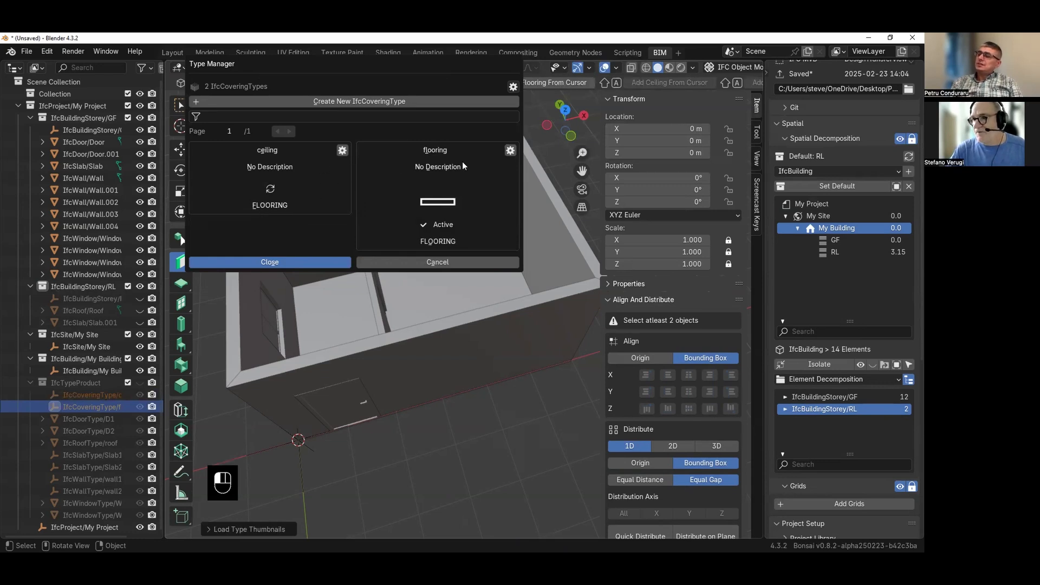
click(511, 151)
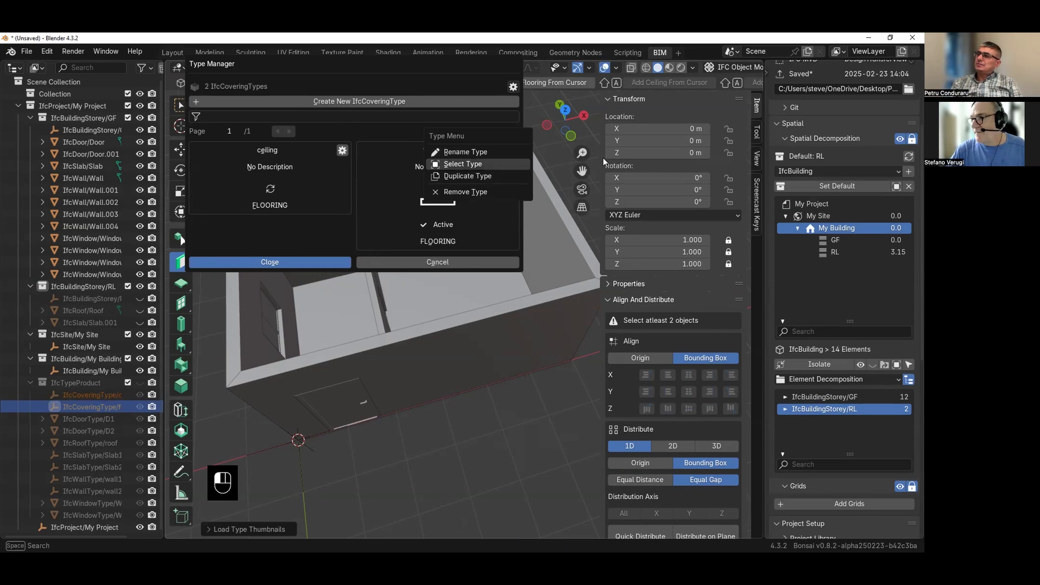
click(464, 162)
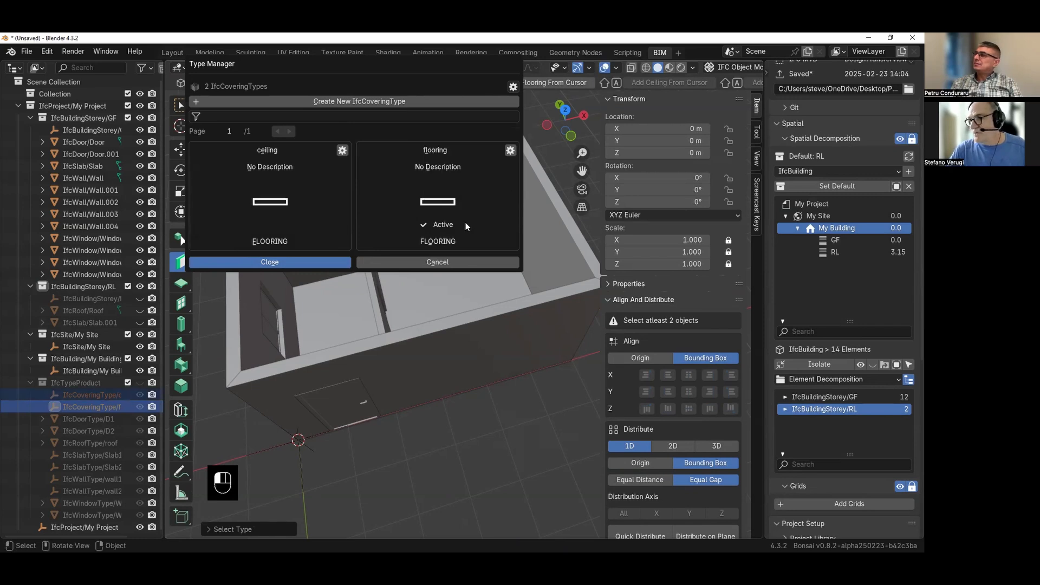
click(339, 263)
scroll(840, 130, up, 3)
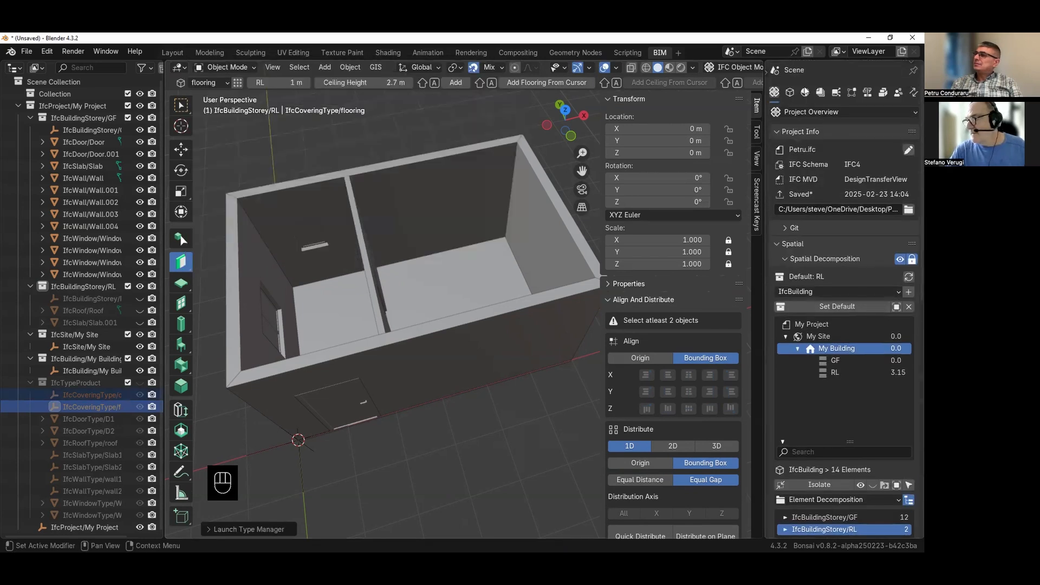
click(806, 94)
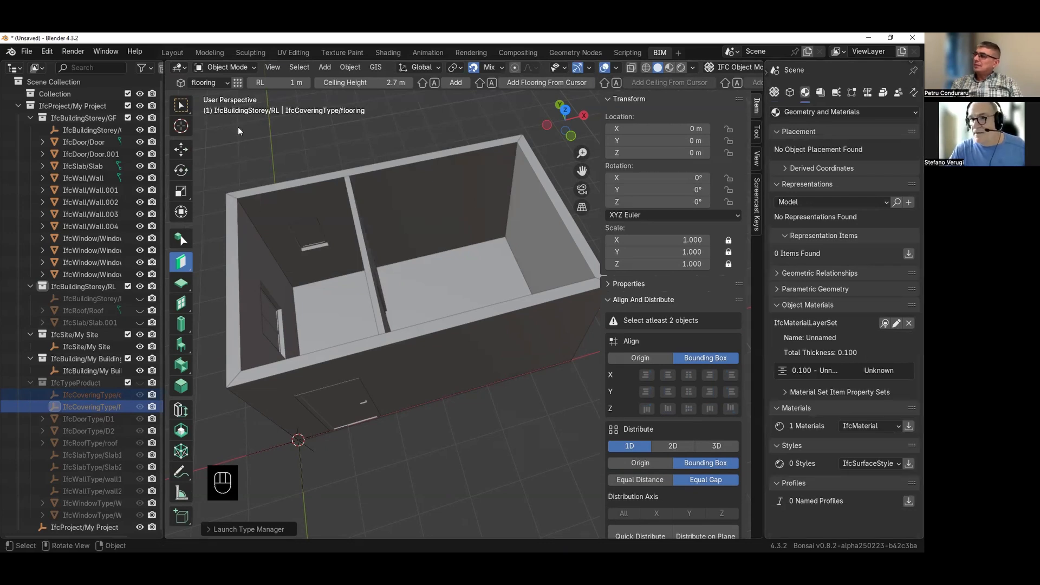
- Select the ceiling covering type and set its material layer thickness to 0.025 m, saving the layer and the layer set
click(237, 83)
click(200, 189)
click(257, 153)
click(255, 154)
click(203, 266)
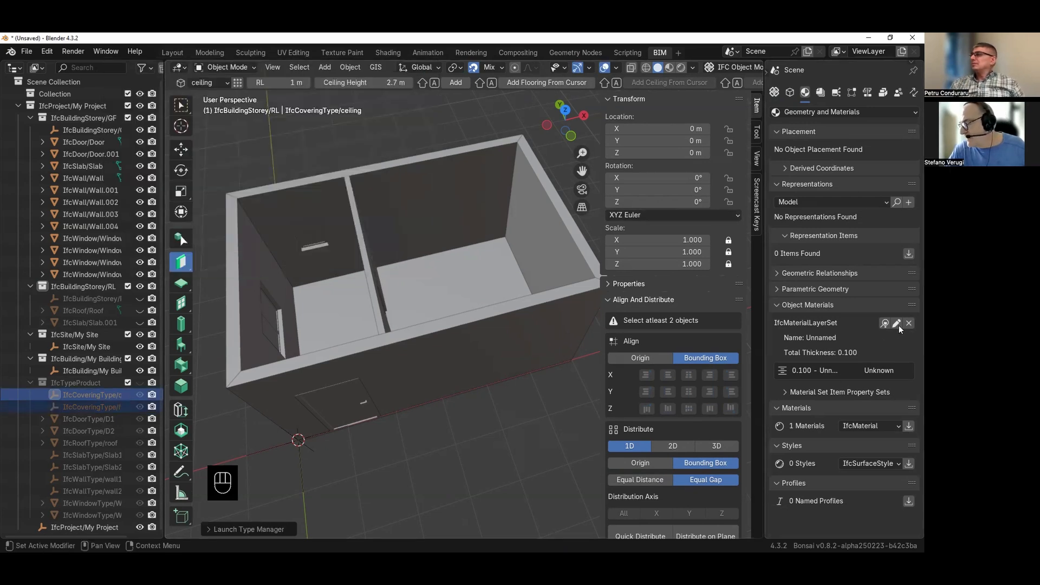
click(897, 323)
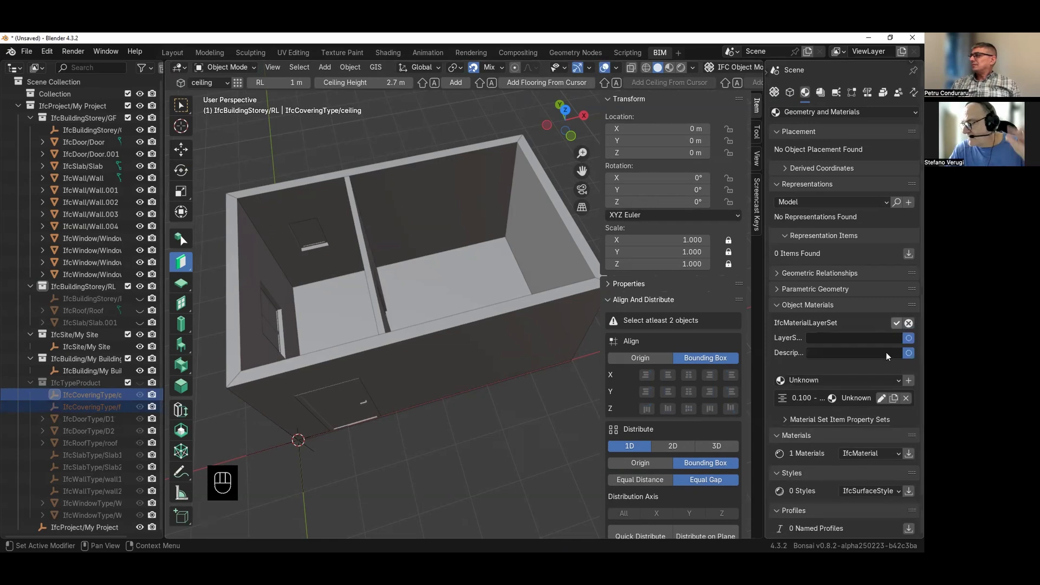
click(882, 398)
click(879, 415)
text(0.025)
key(Return)
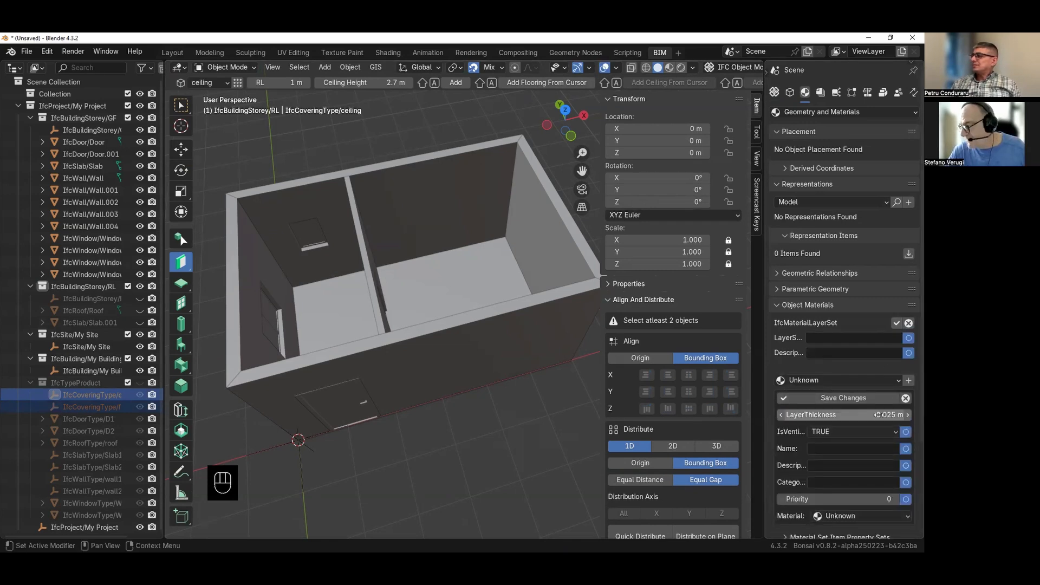
click(859, 398)
click(896, 323)
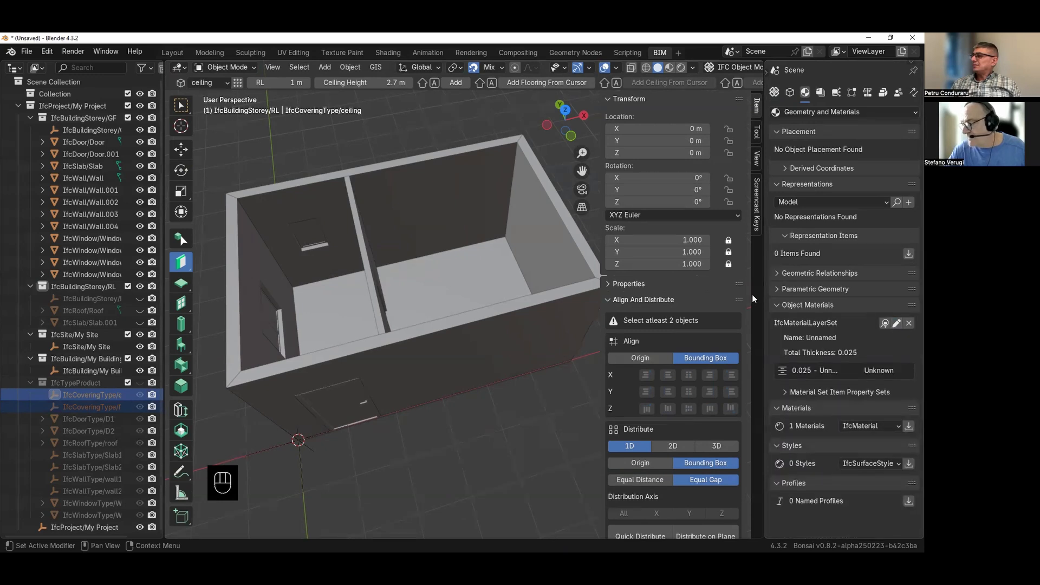
- Make flooring the active covering type, and change the ceiling type's predefined type to CEILING
middle_drag(339, 411, 363, 387)
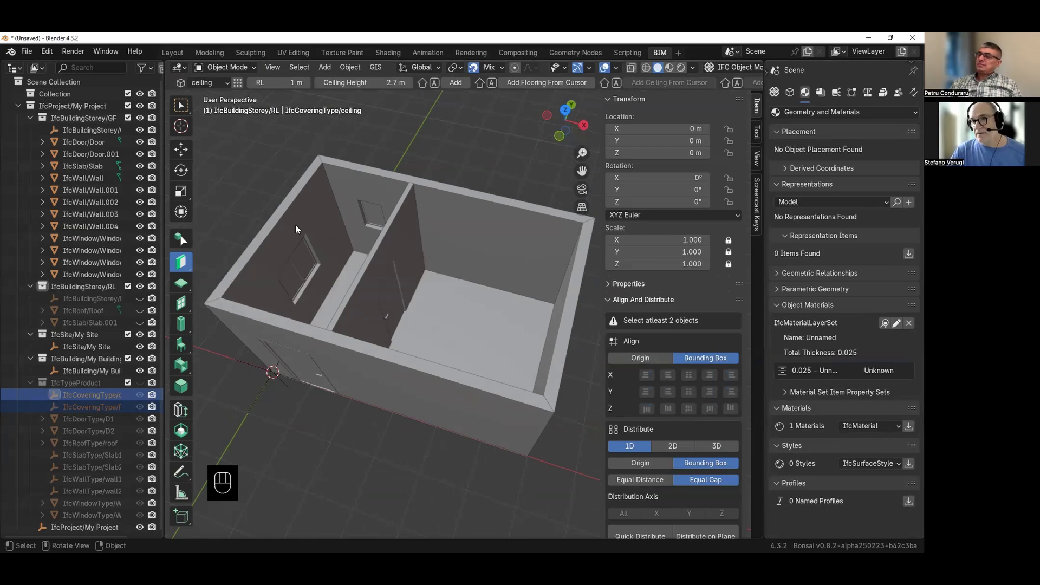
click(223, 83)
click(219, 122)
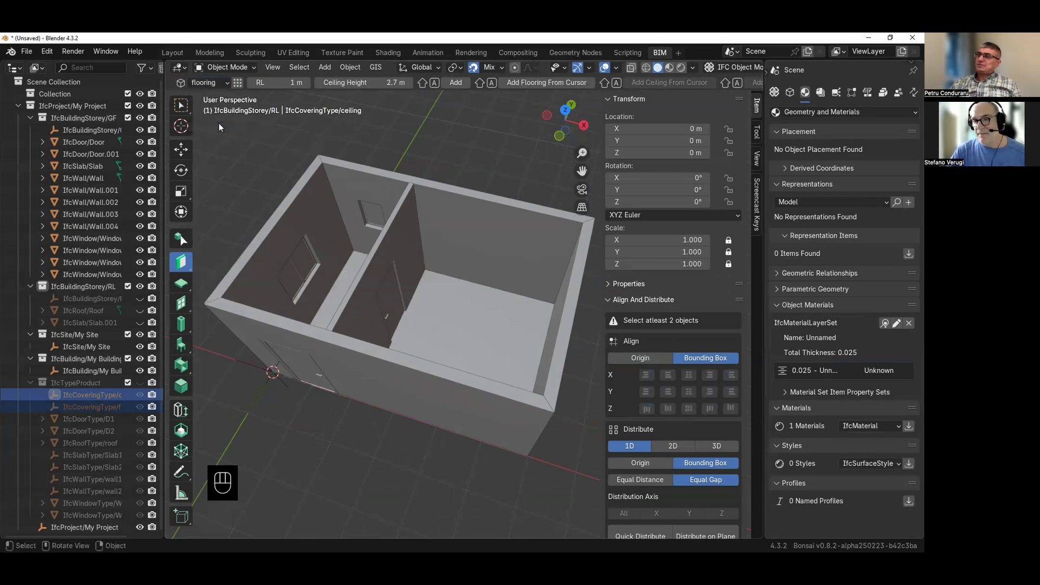
click(236, 83)
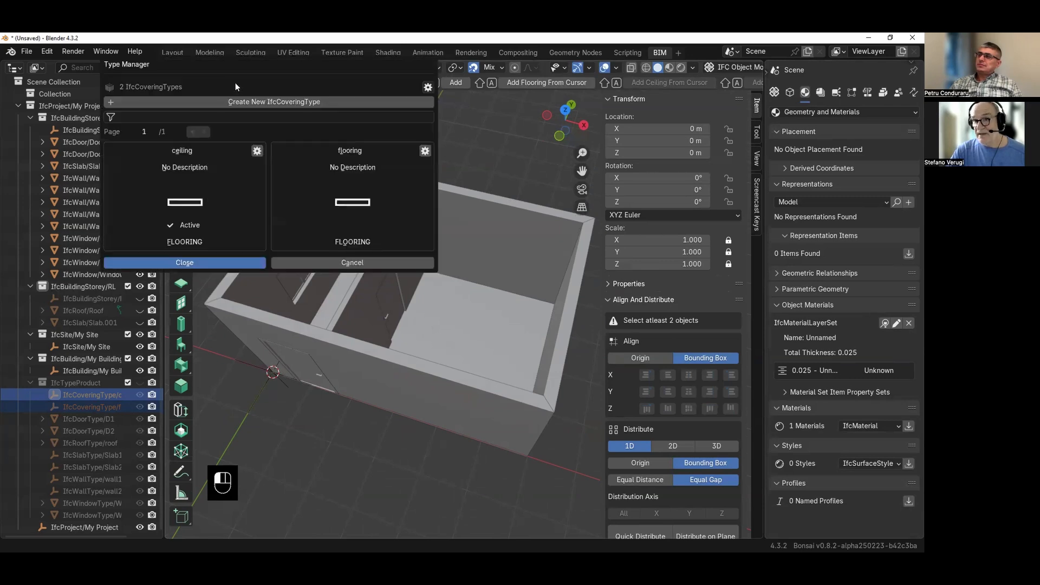
click(257, 149)
click(256, 150)
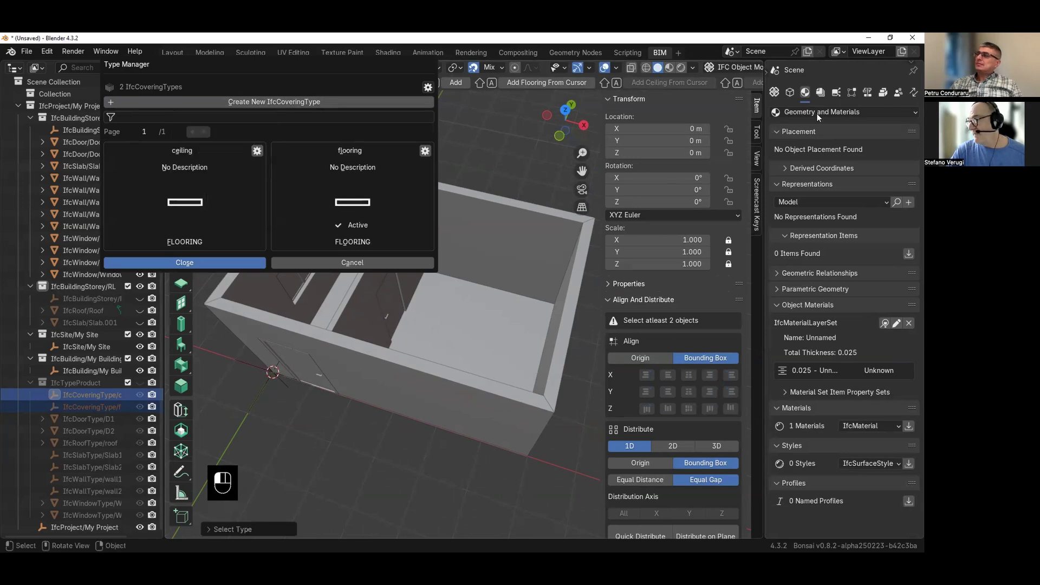
click(791, 94)
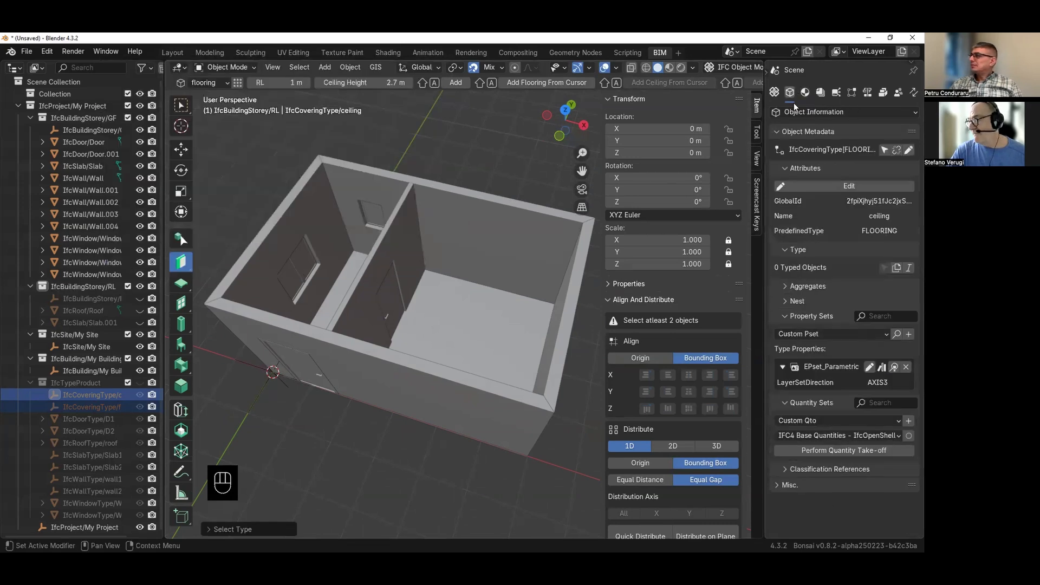
click(859, 289)
click(858, 304)
click(843, 186)
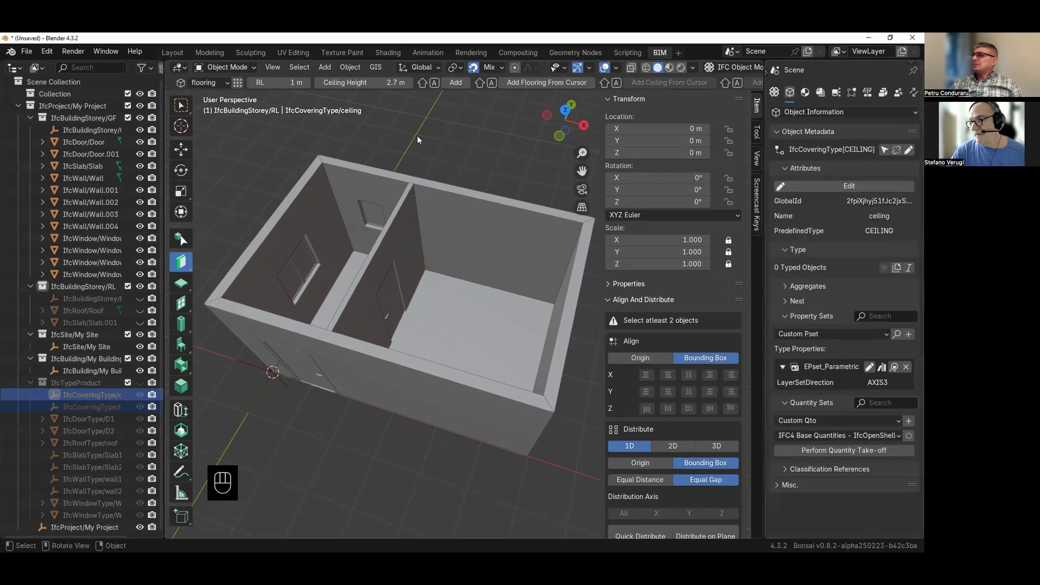
- Select the flooring covering type, save its attributes with FLOORING as the predefined type, and clear the selection
click(237, 82)
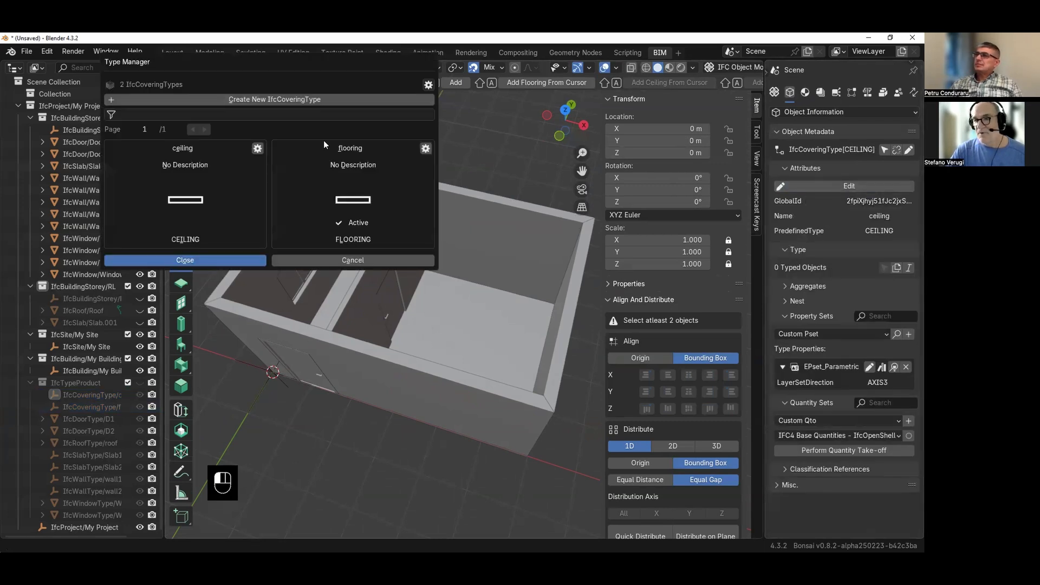
click(423, 150)
click(423, 150)
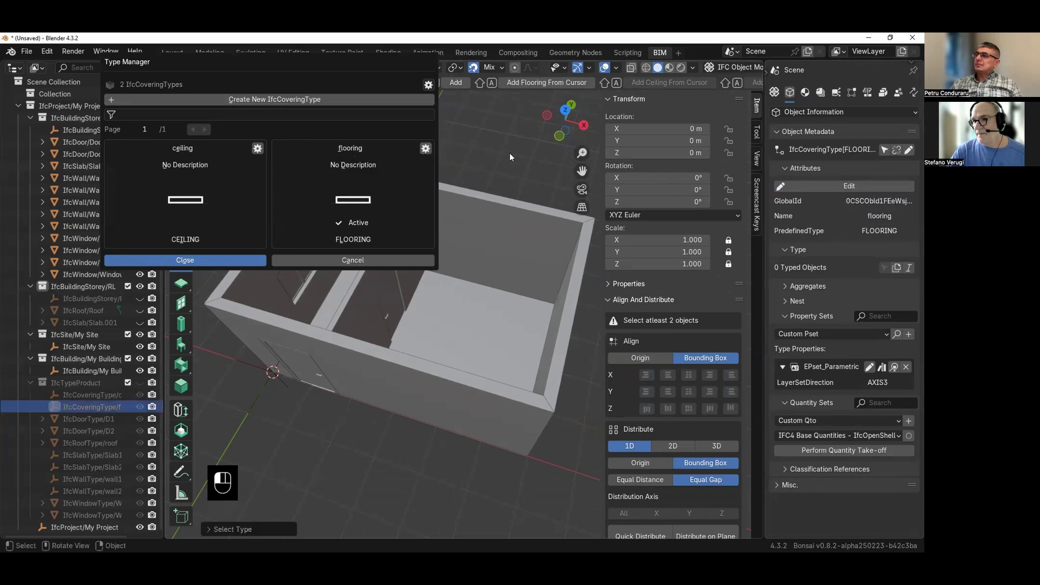
click(849, 187)
click(857, 291)
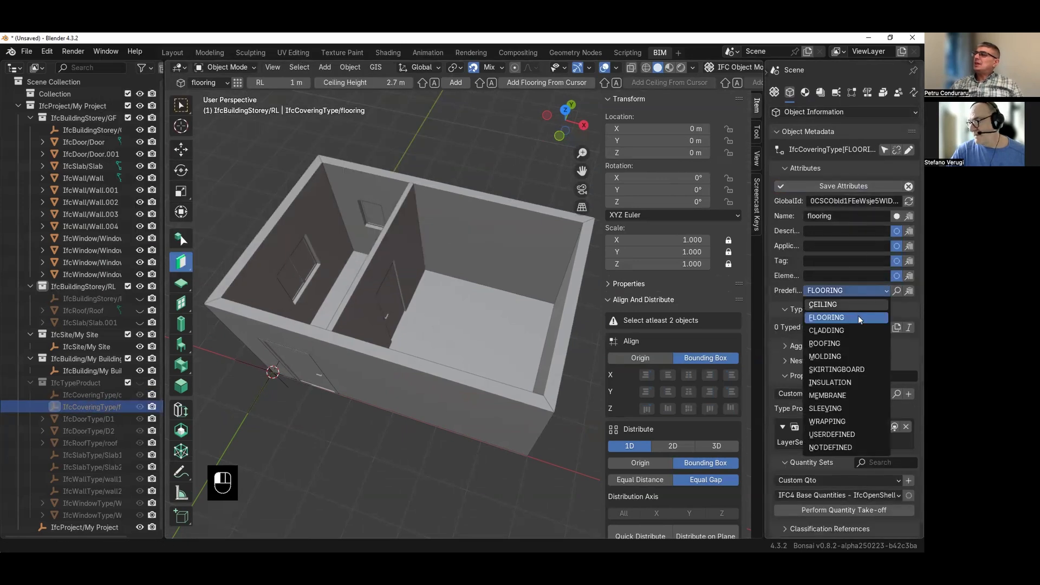
click(858, 317)
click(830, 185)
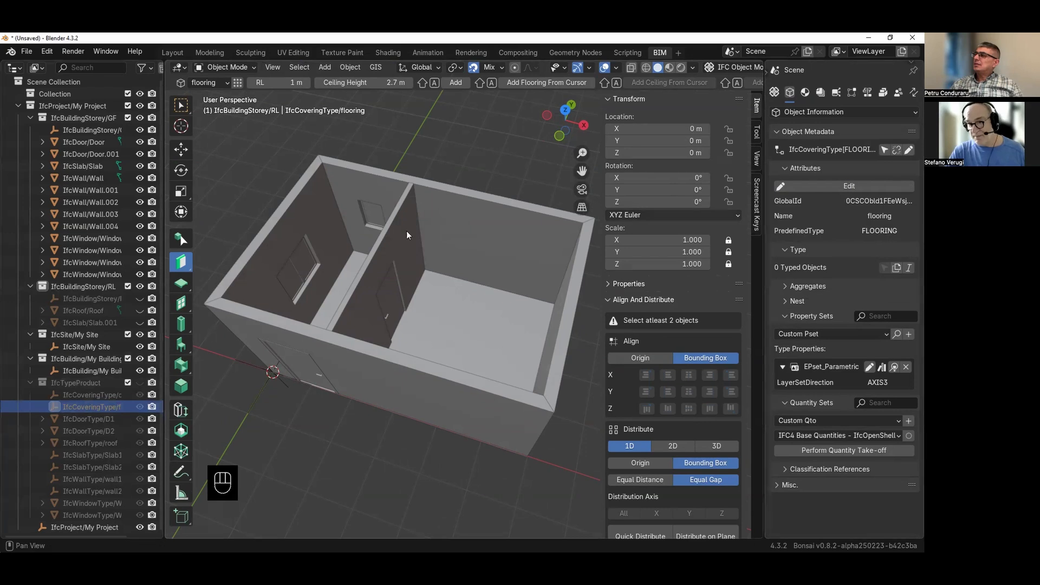
click(283, 170)
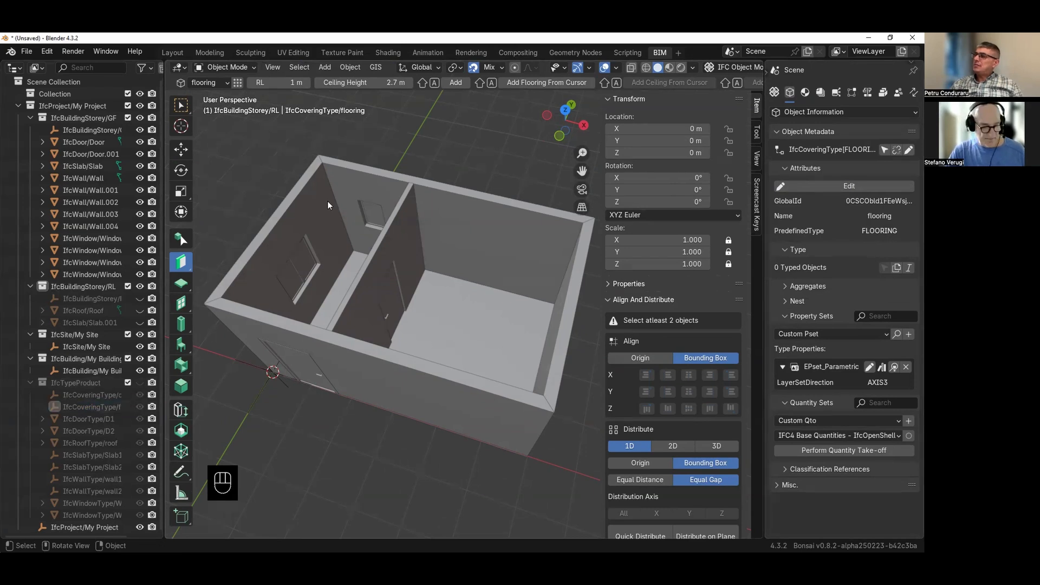
middle_drag(328, 200, 378, 216)
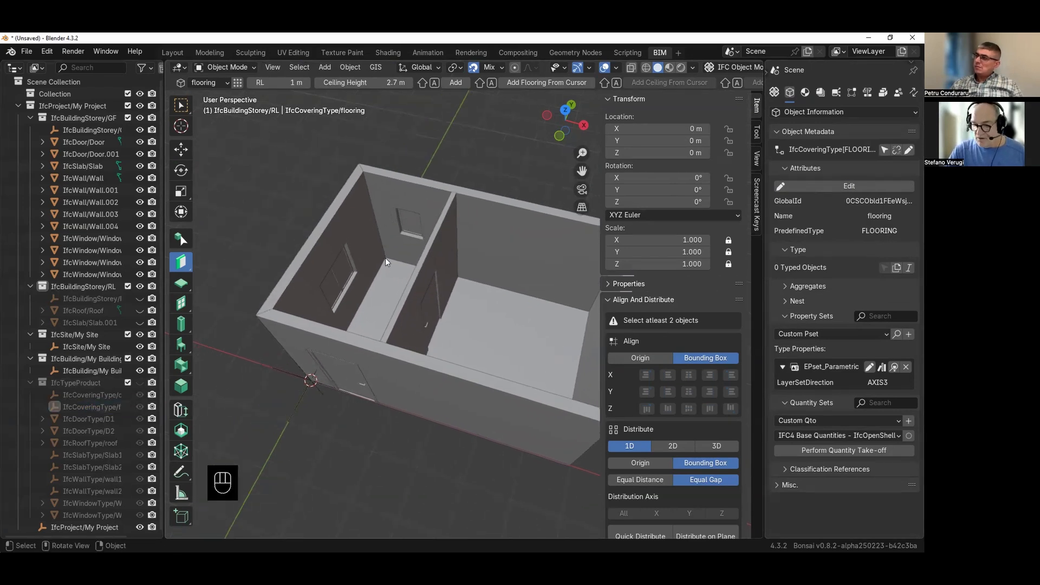
- Place the 3D cursor inside the smaller room and turn on Cavity shading of type Both, with Depth of Field enabled
key(KP_7)
shift+right_click(358, 262)
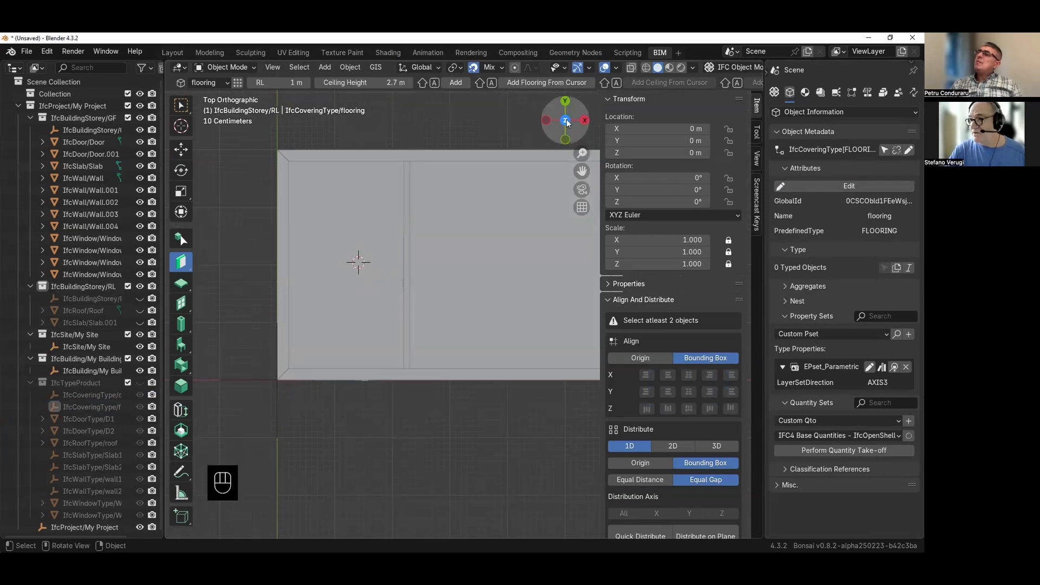
click(694, 67)
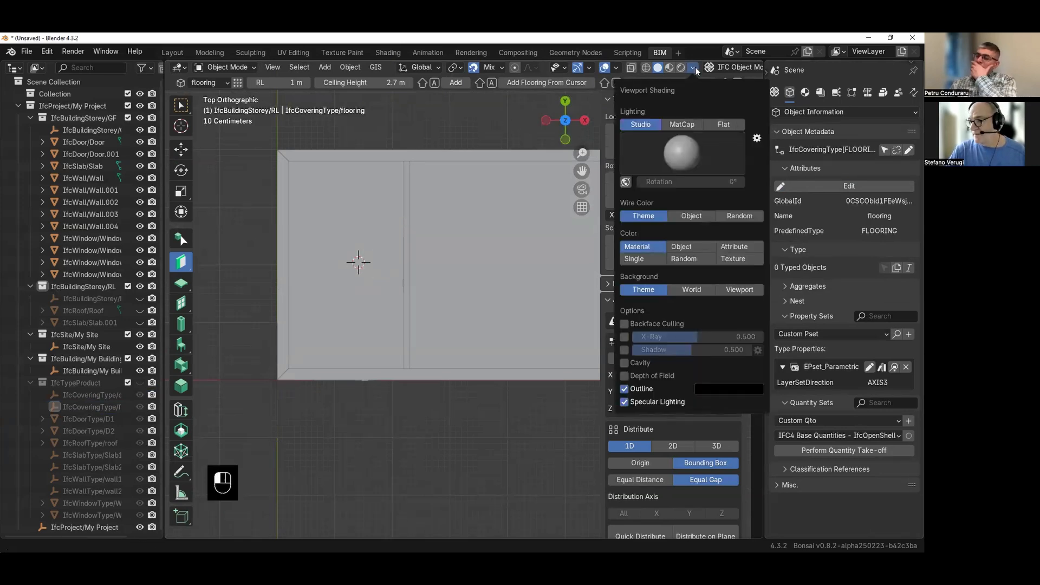
drag(645, 364, 644, 373)
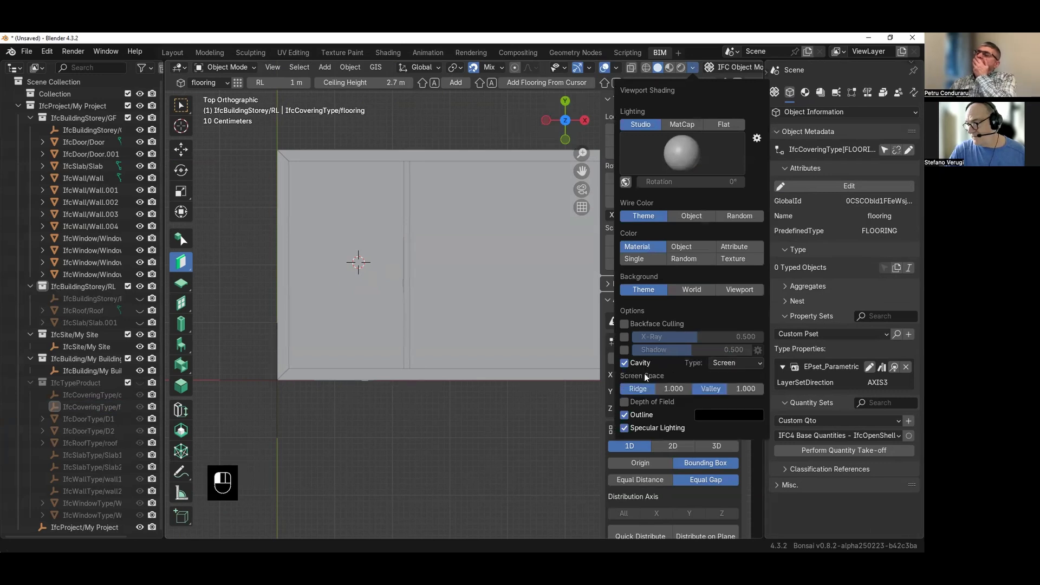
click(742, 363)
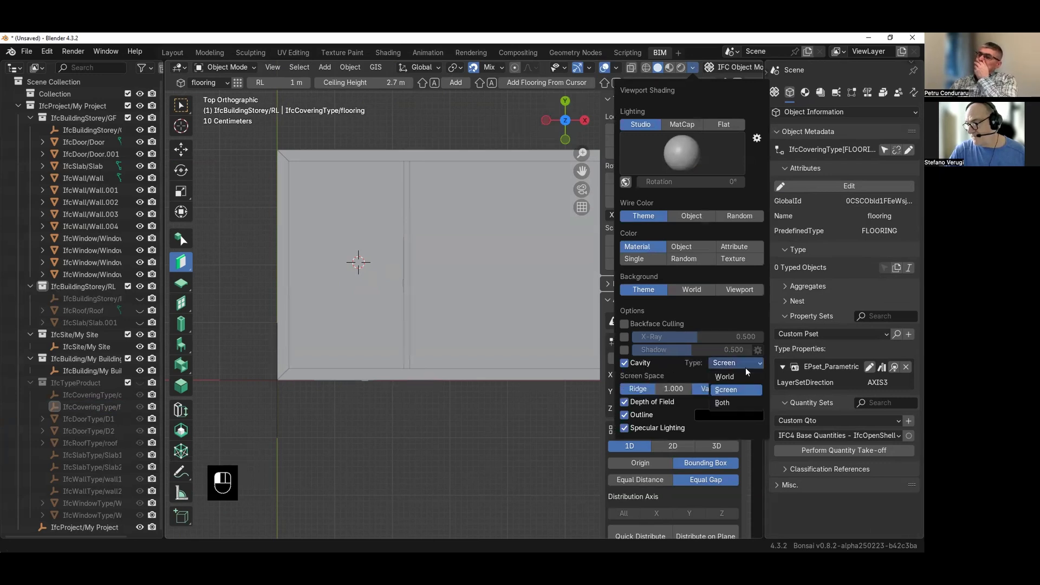
click(749, 401)
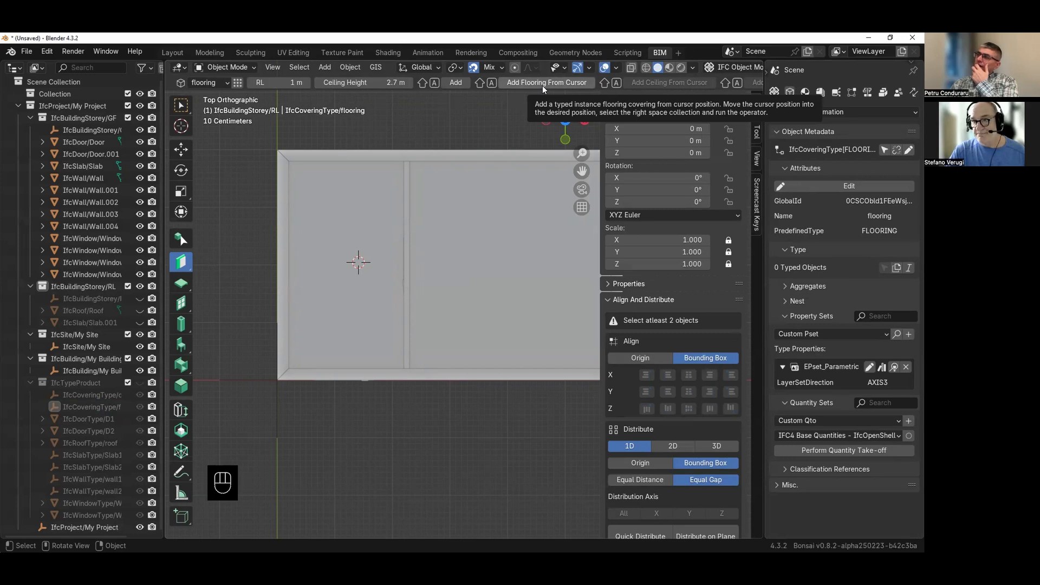
- Reposition the 3D cursor in the smaller room in top view and try to add flooring from the cursor
middle_drag(397, 247, 310, 212)
click(375, 246)
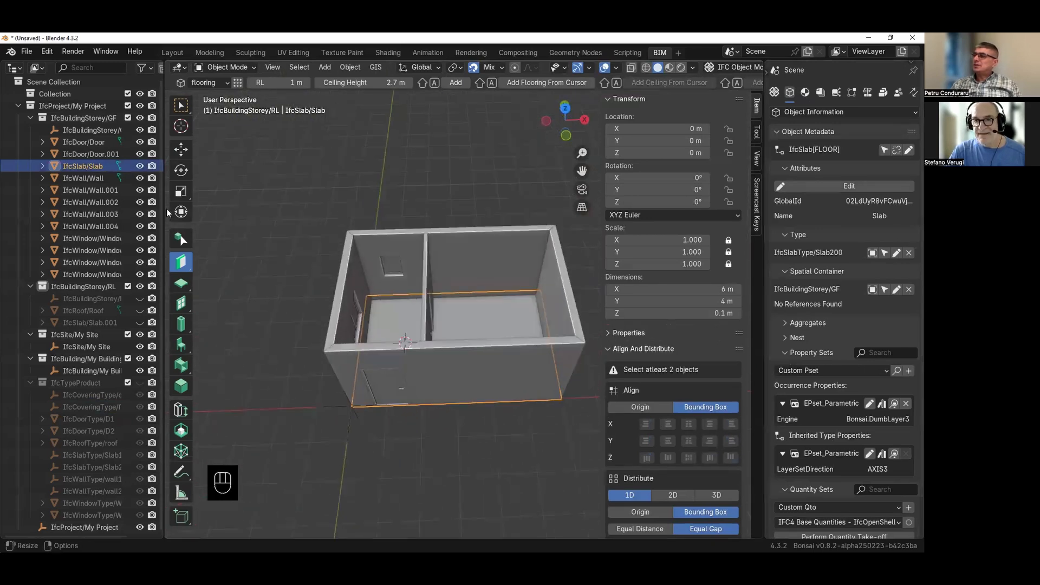
click(334, 202)
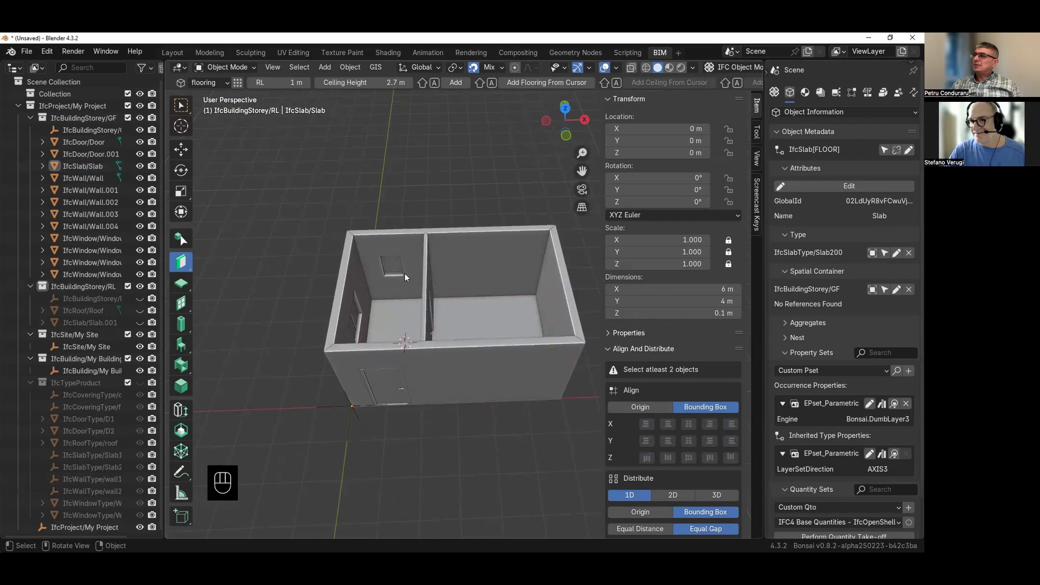
middle_drag(405, 273, 401, 303)
key(shift)
key(KP_7)
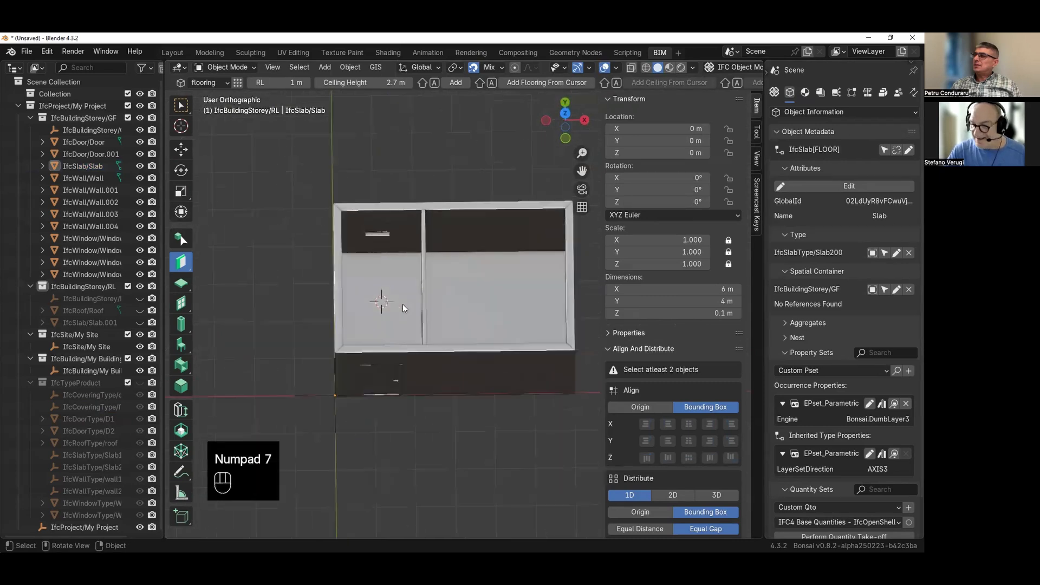
shift+right_click(389, 279)
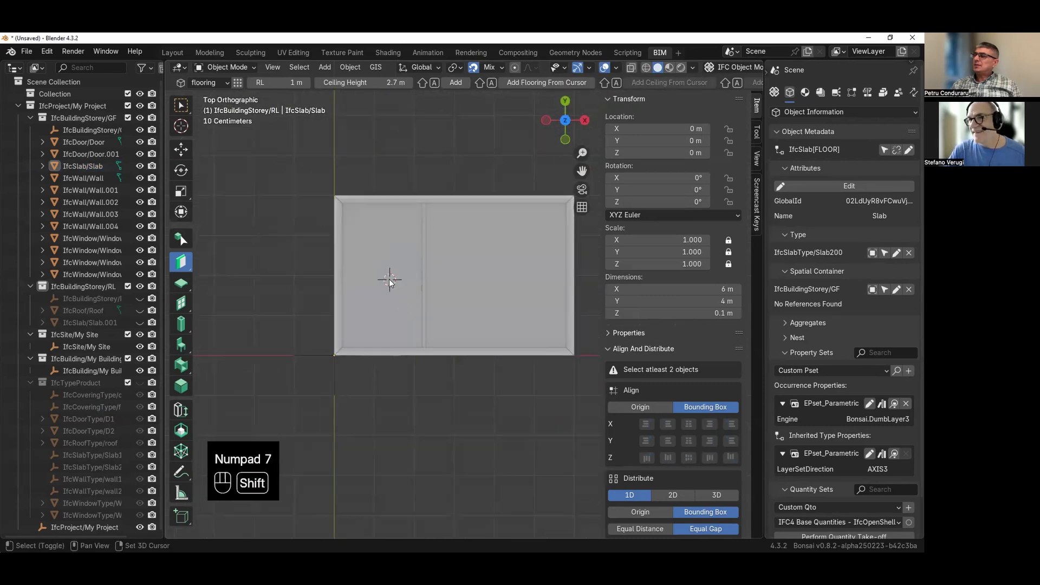
click(526, 83)
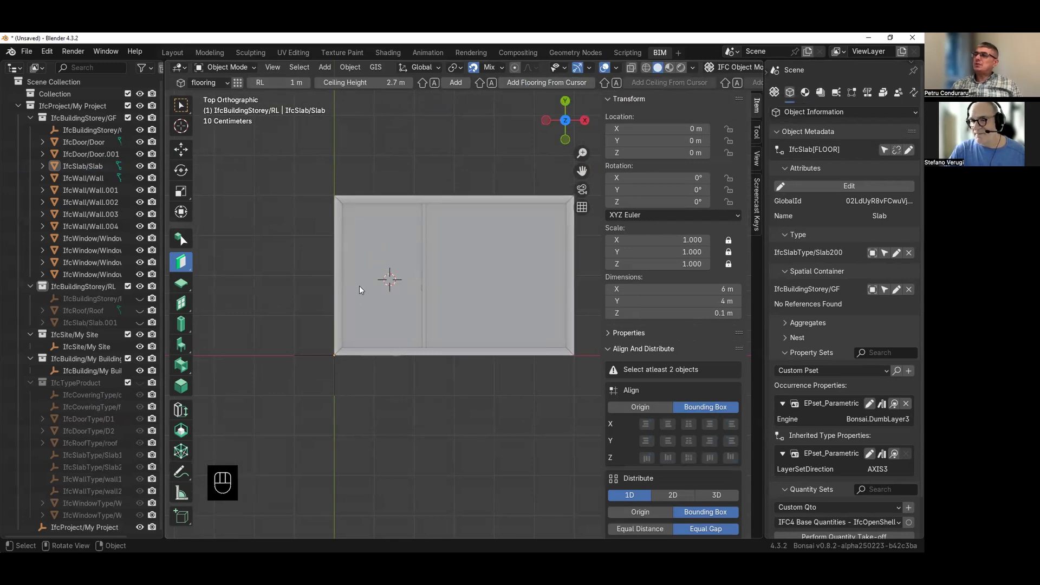
middle_drag(359, 285, 366, 275)
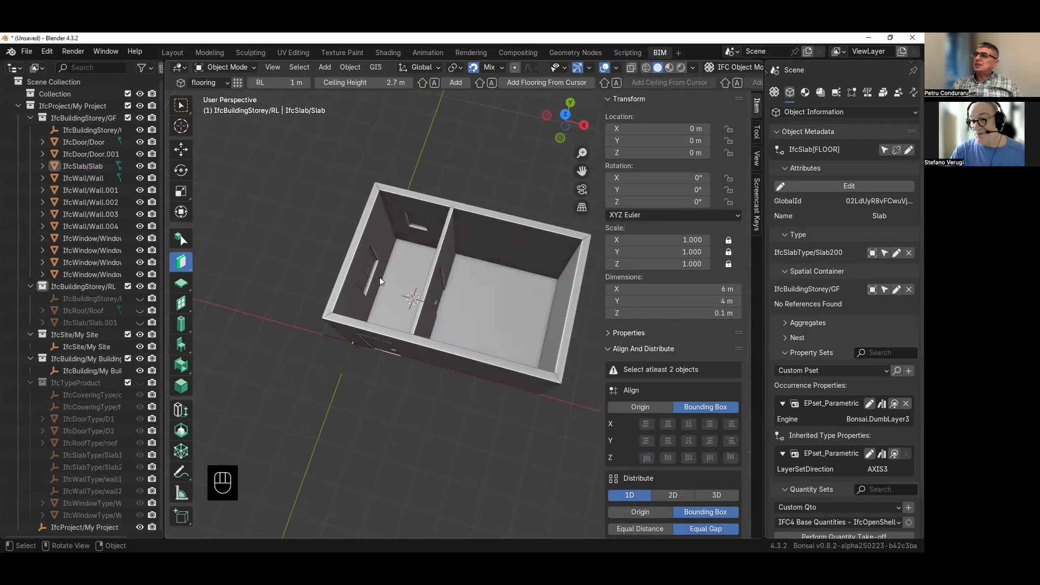
scroll(379, 281, up, 2)
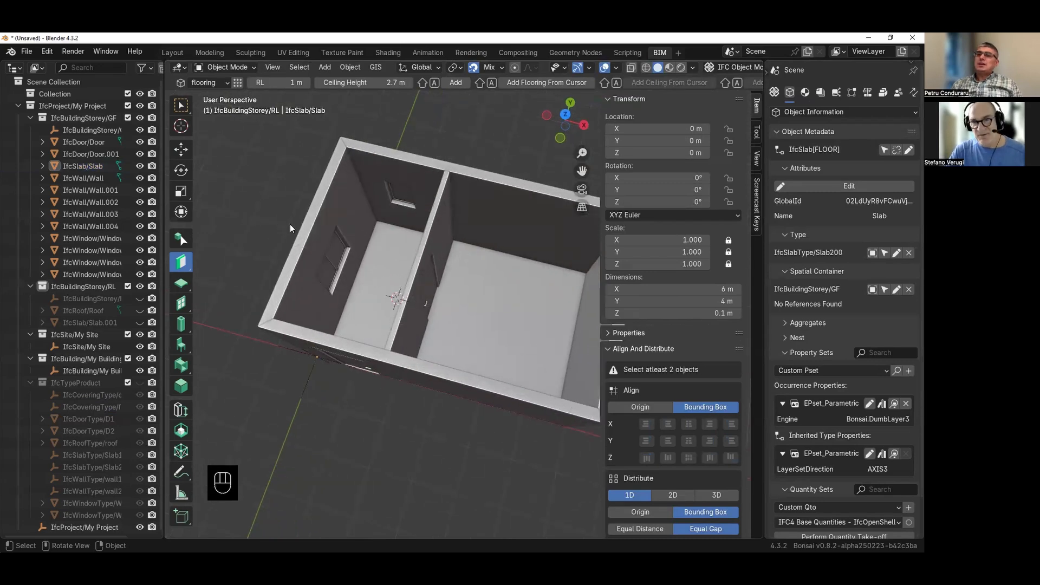
- Choose the ceiling covering type, place the 3D cursor in the smaller room and try to add a ceiling from the cursor
click(228, 82)
click(225, 115)
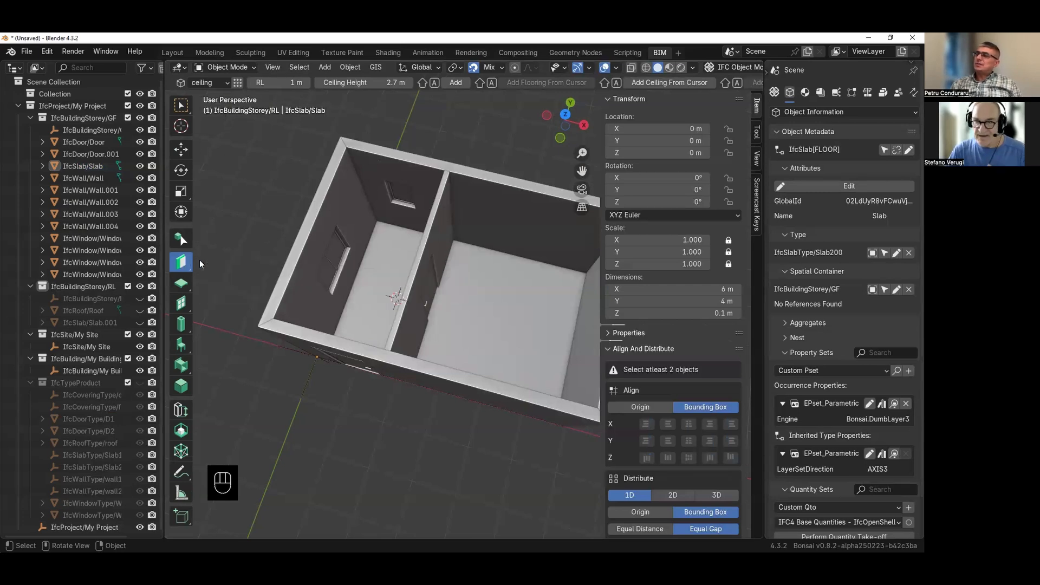
key(KP_7)
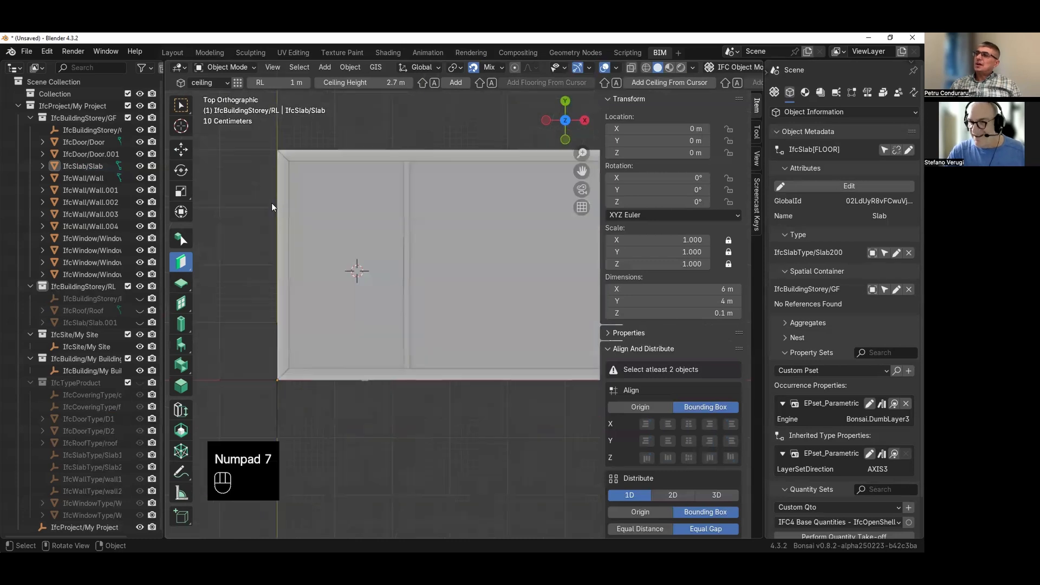
right_click(339, 262)
shift+right_click(345, 250)
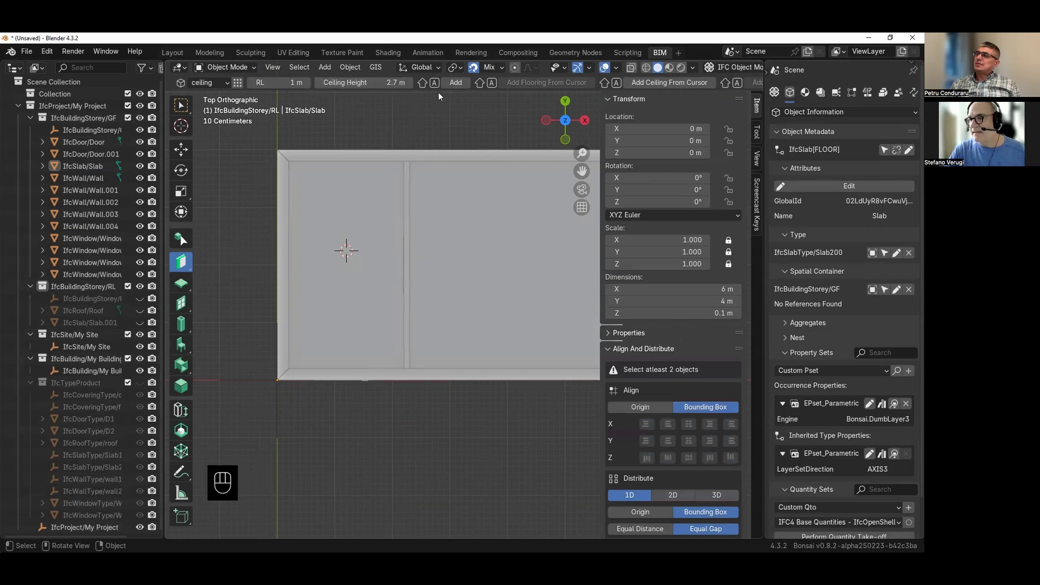
click(675, 85)
middle_drag(489, 230, 369, 268)
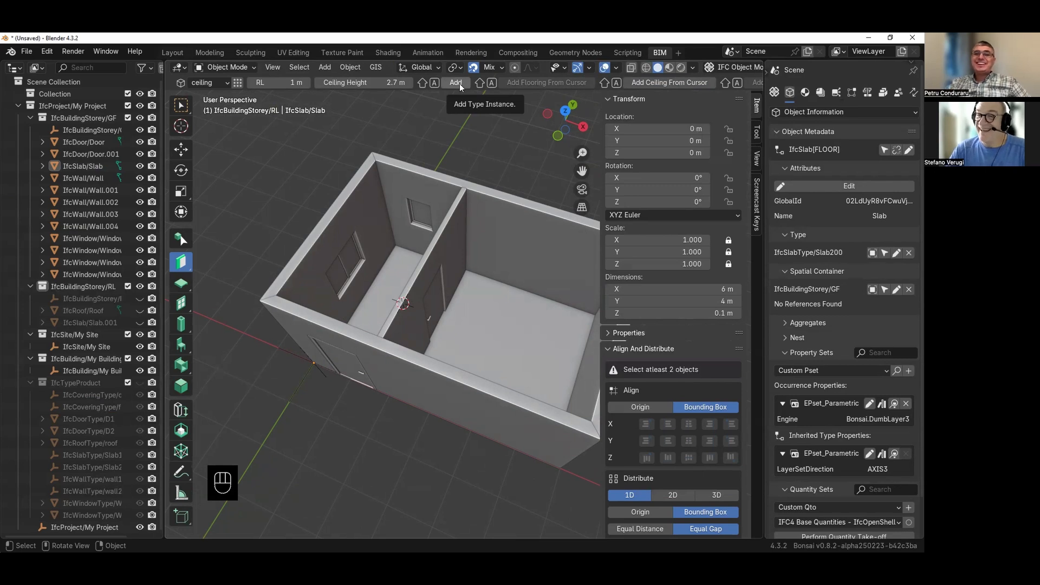
- Switch the covering type back to flooring and add a single type instance at the 3D cursor
click(226, 82)
click(225, 126)
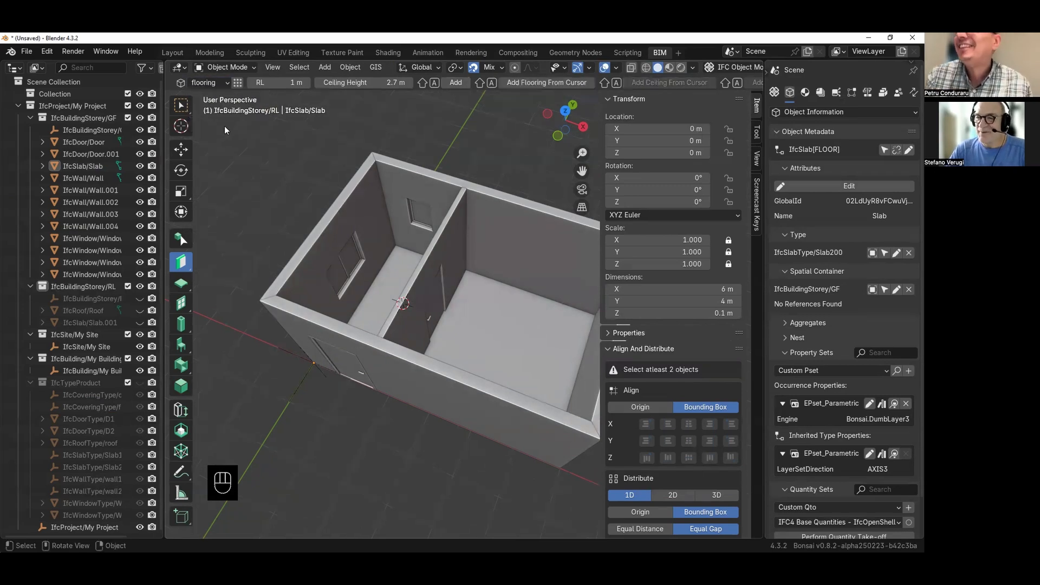
click(459, 83)
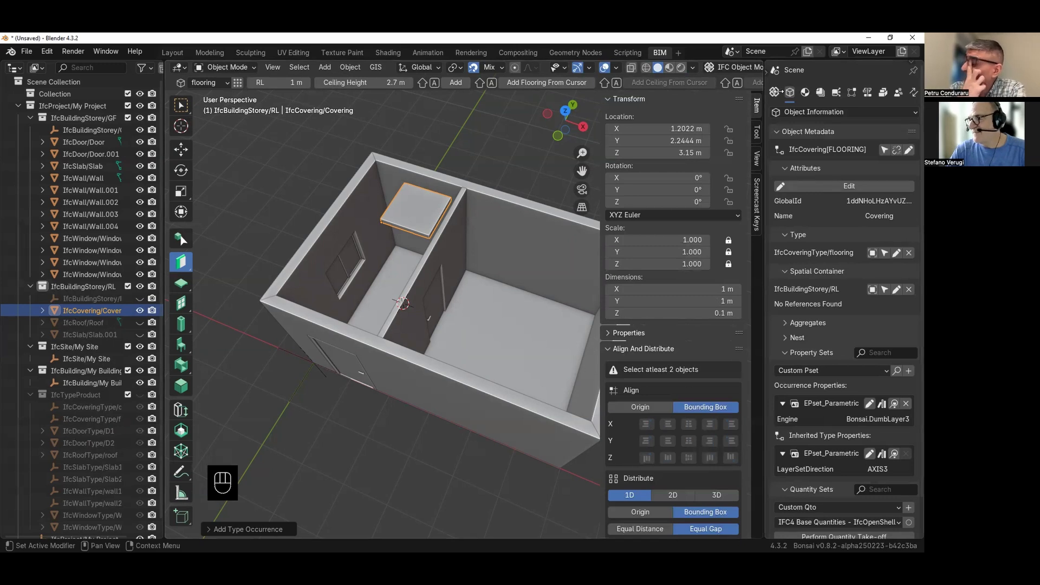
- Undo the added flooring instance and make the GF storey the default spatial container
click(774, 91)
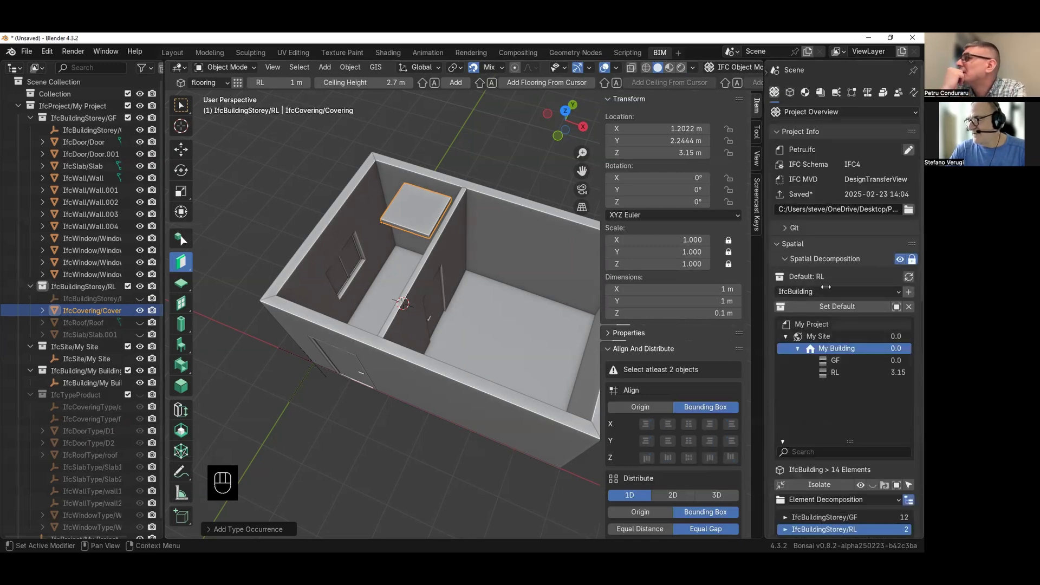
click(837, 360)
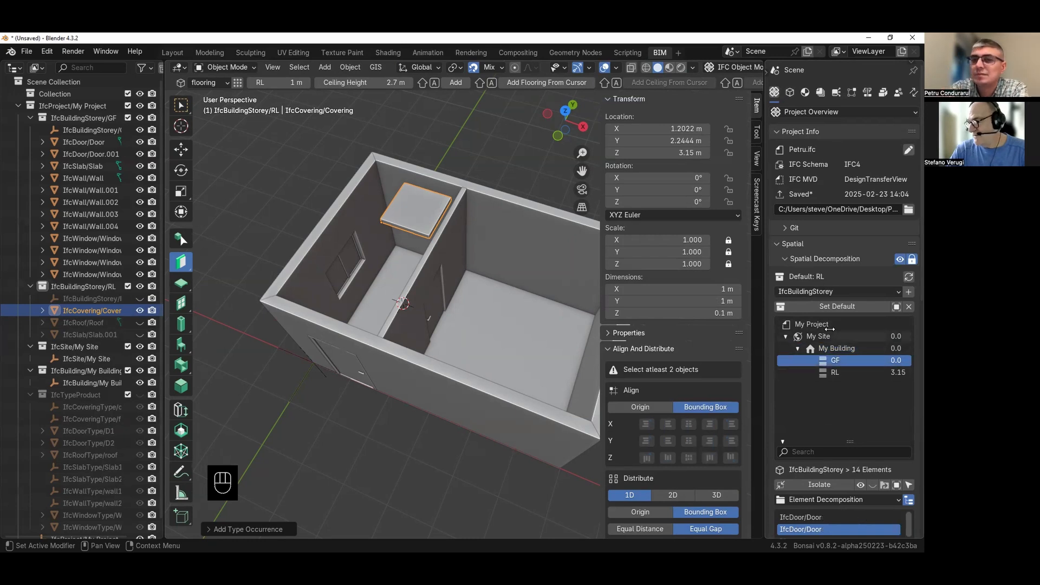
click(438, 154)
key(ctrl+z)
key(ctrl+z)
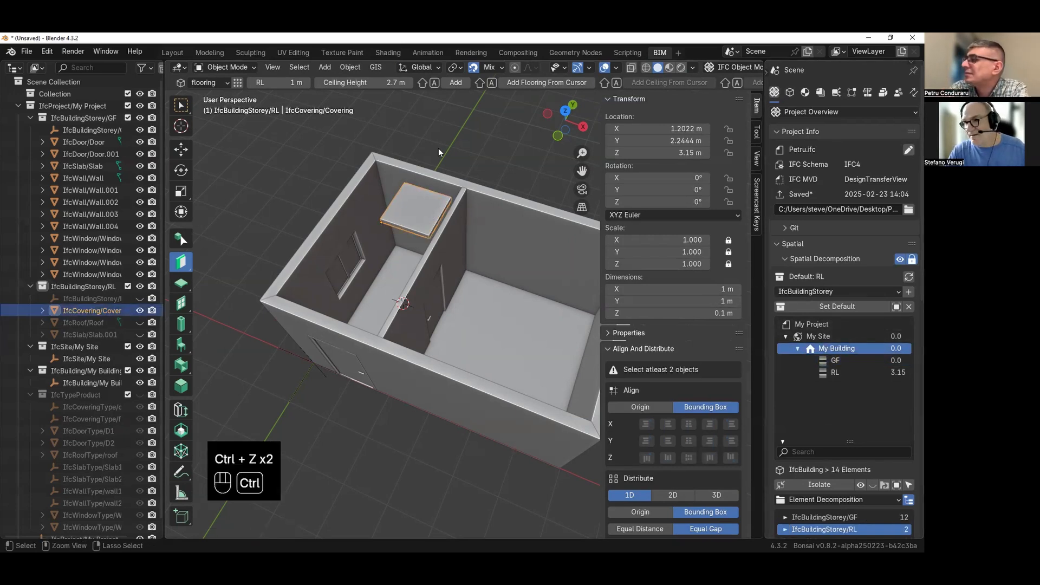
key(ctrl+z)
key(ctrl+z)
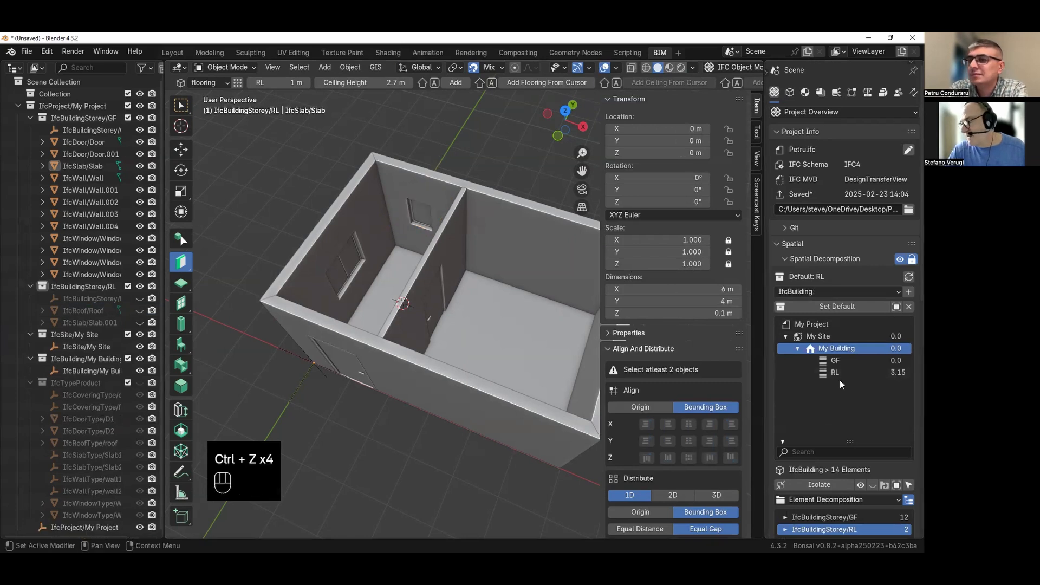
click(840, 361)
click(820, 308)
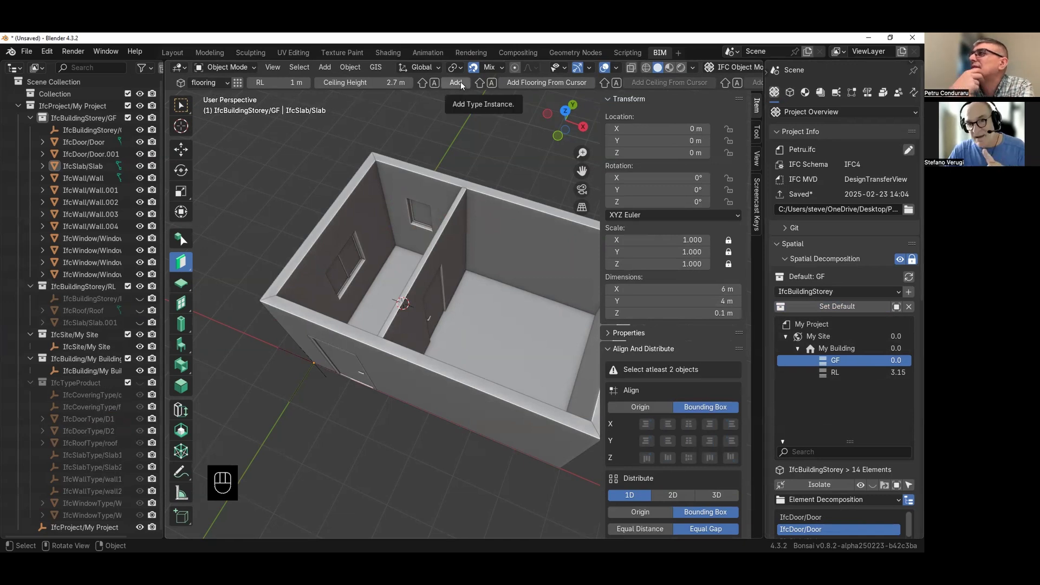
- Place the 3D cursor in the smaller room in top view and add a flooring-type covering from the cursor
middle_drag(436, 223, 343, 278)
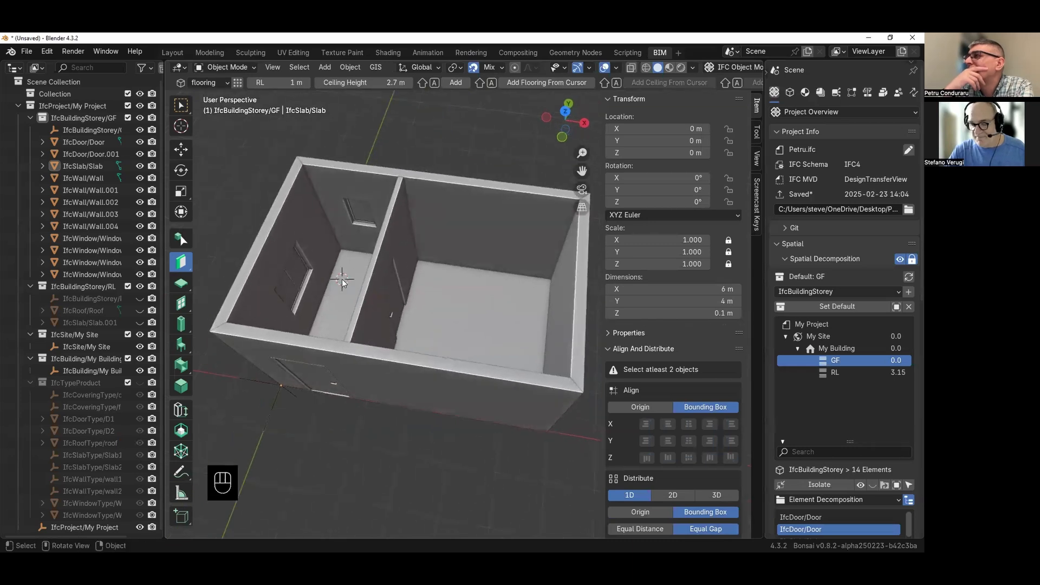
key(KP_7)
shift+right_click(319, 267)
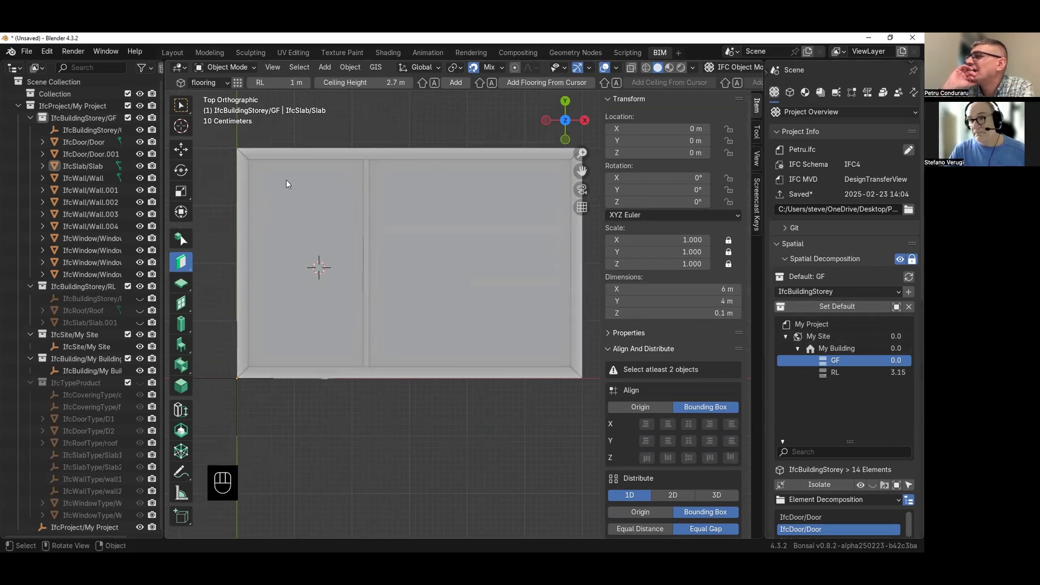
click(225, 84)
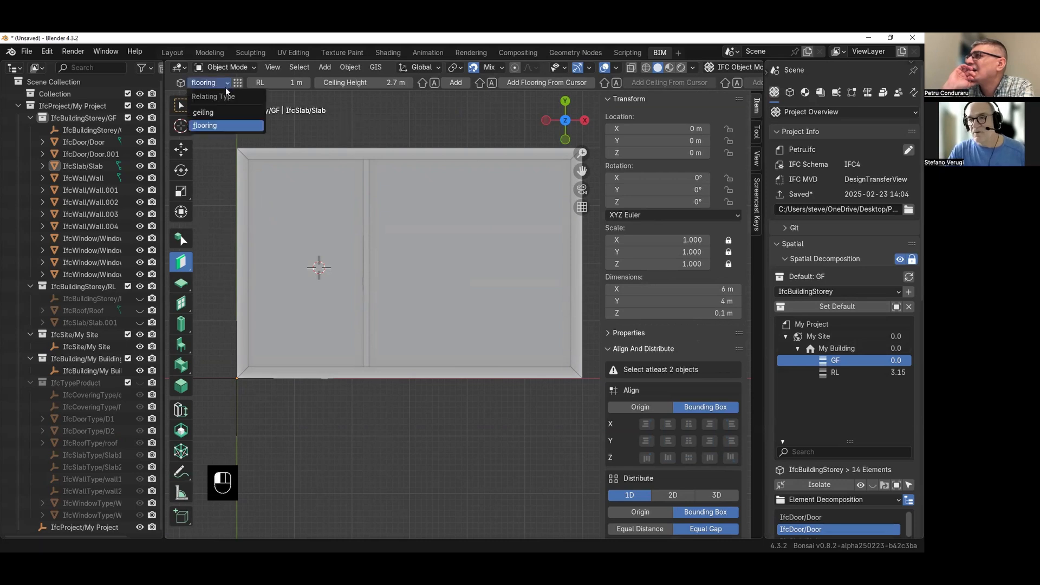
click(226, 93)
click(225, 84)
click(225, 111)
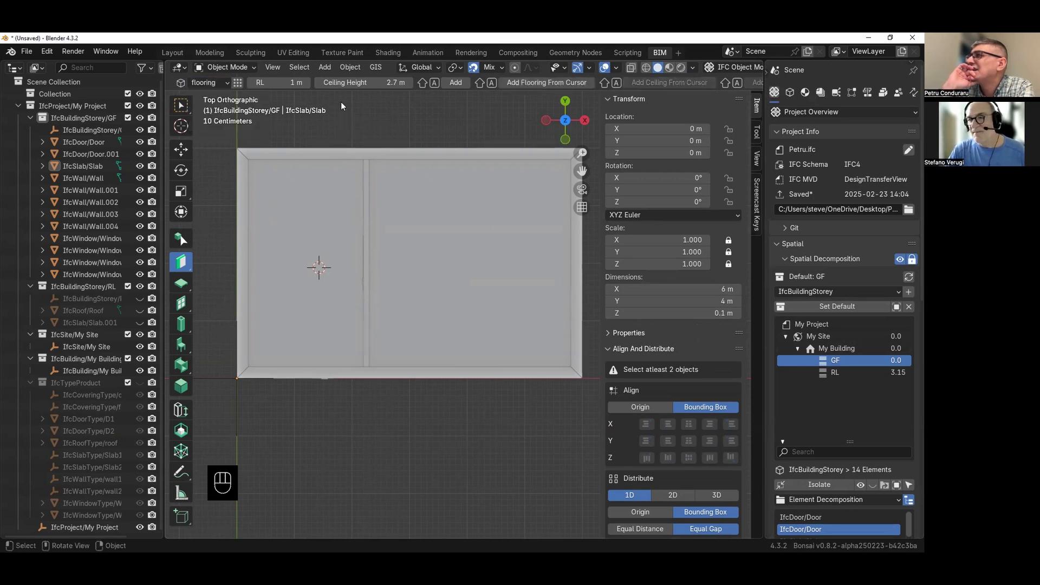
click(544, 83)
mouse_move(376, 242)
middle_down()
mouse_move(334, 206)
mouse_move(367, 236)
middle_up()
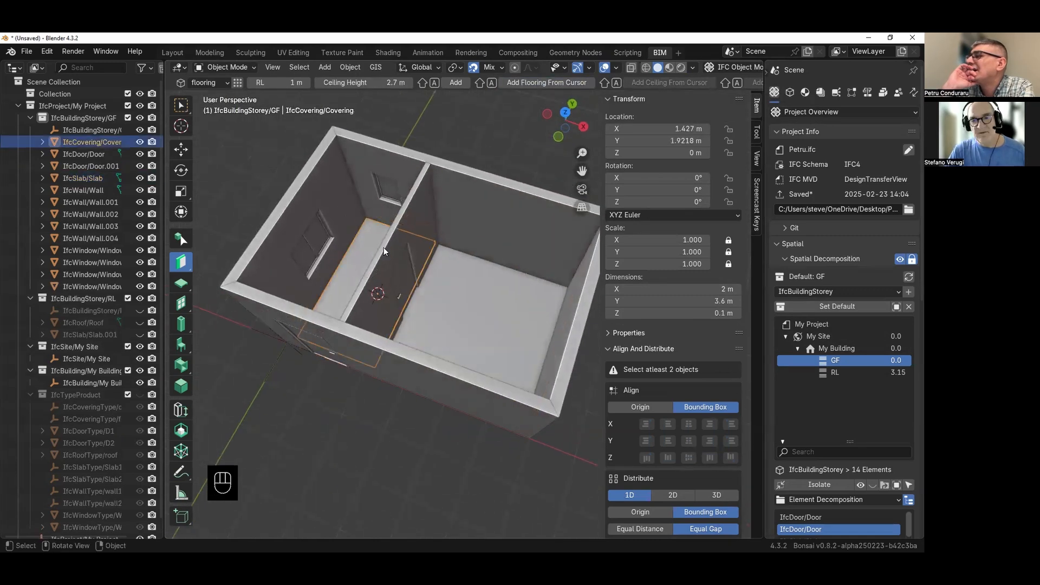
- Select the new floor covering and examine its height relative to the slab and door in front view and wireframe
click(470, 287)
click(363, 268)
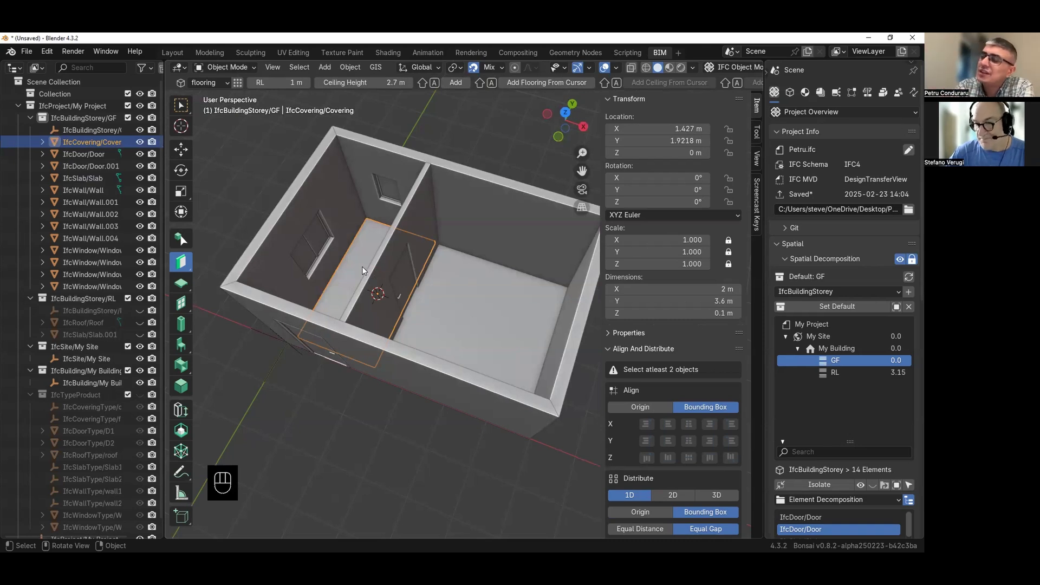
key(KP_7)
key(KP_1)
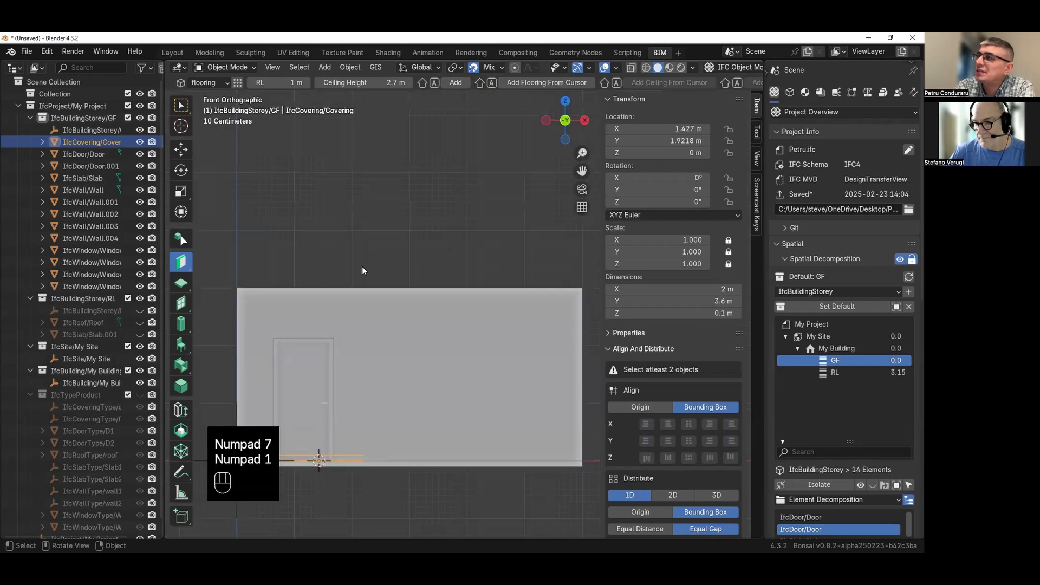
shift+middle_drag(360, 443, 361, 324)
scroll(360, 324, up, 2)
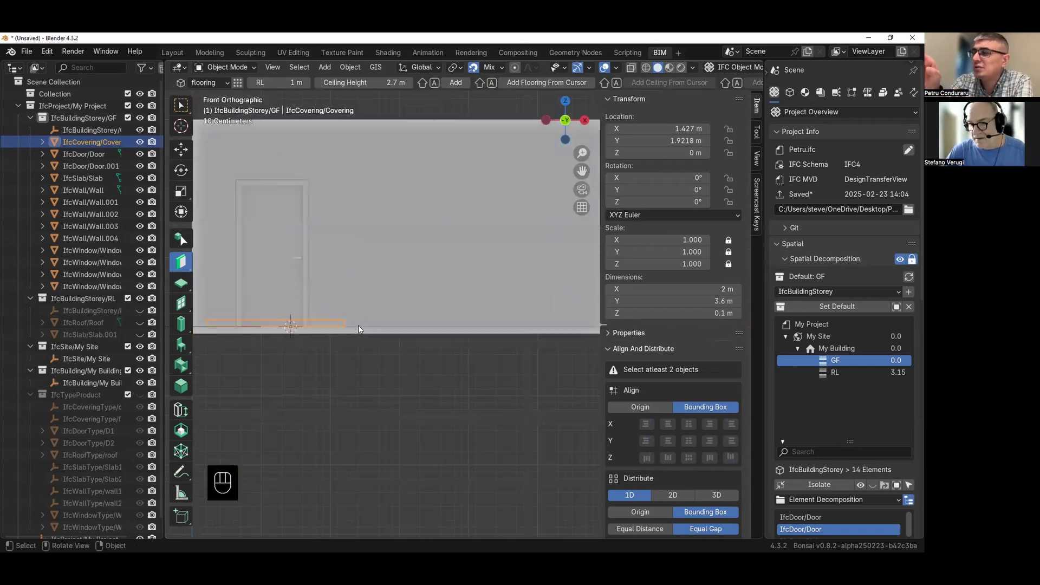
scroll(355, 325, down, 1)
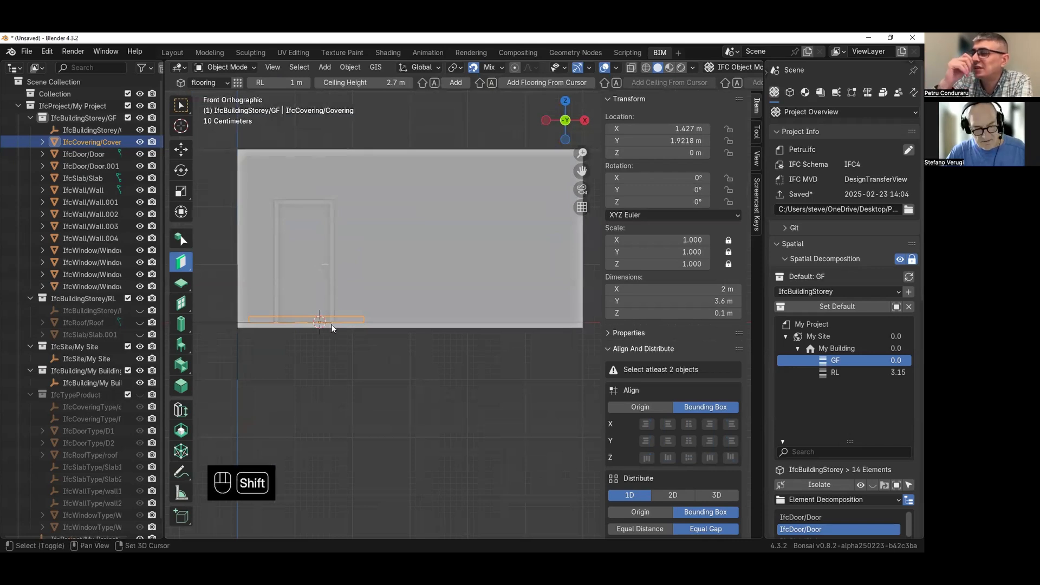
key(shift+z)
key(shift+z)
- With the Explore tool, place the 3D cursor on the front wall beside the door and add a clipping plane there
middle_drag(359, 290, 317, 269)
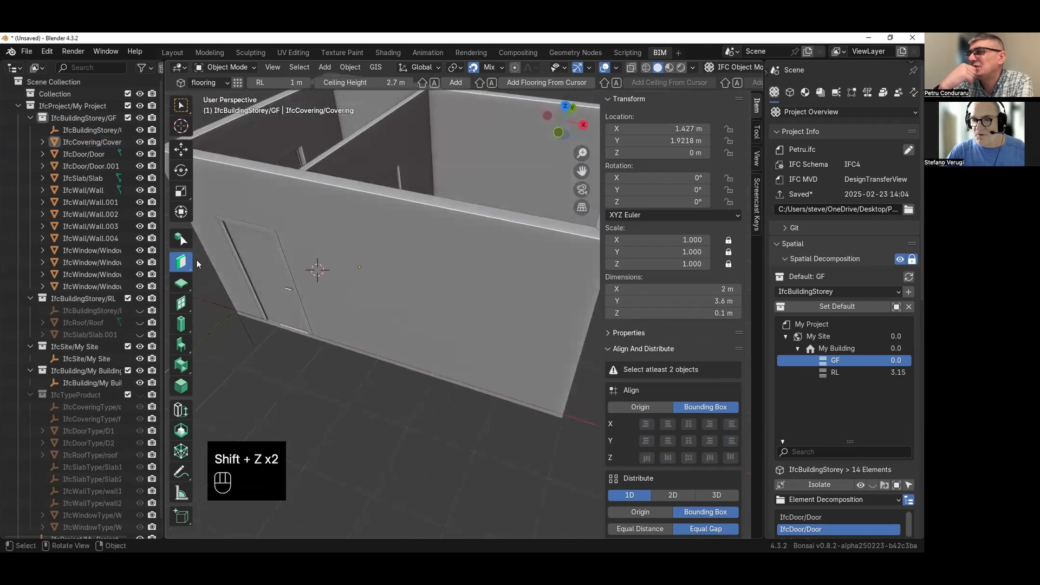
click(181, 239)
shift+right_click(293, 264)
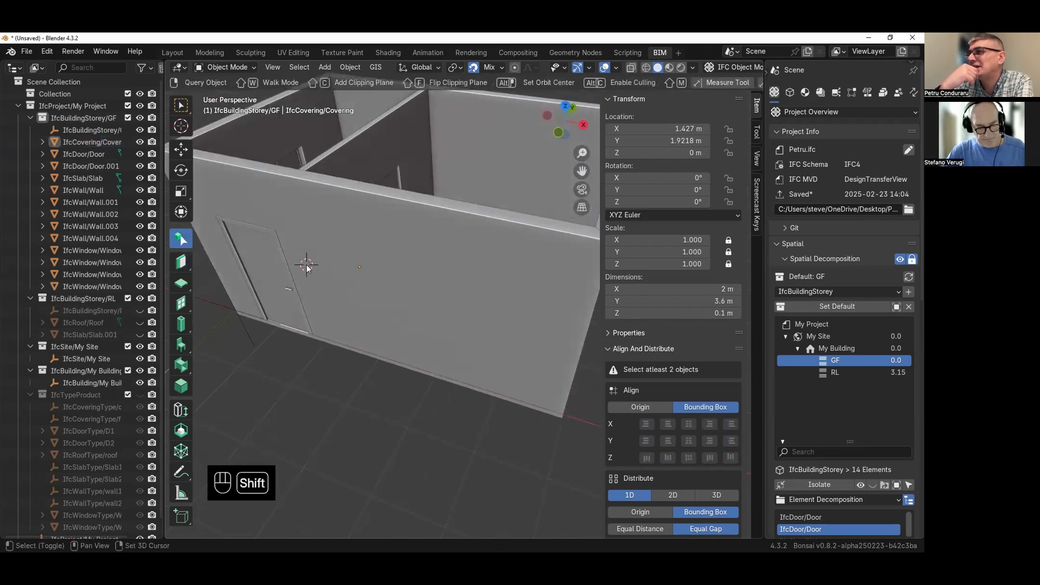
key(shift+c)
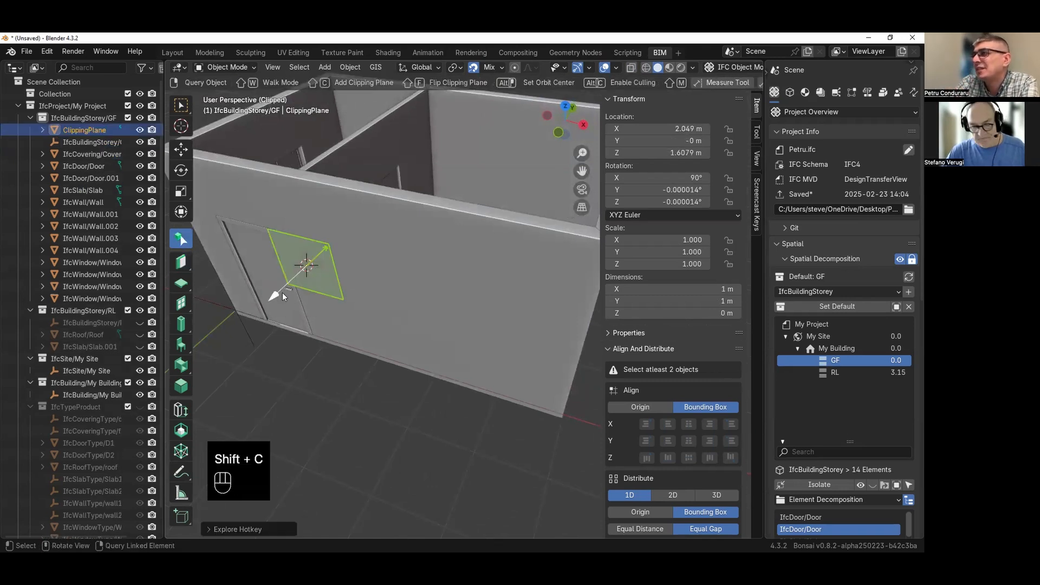
- Move the clipping plane about 1.57 m along the Y axis to cut through the building's rooms
key(g)
key(y)
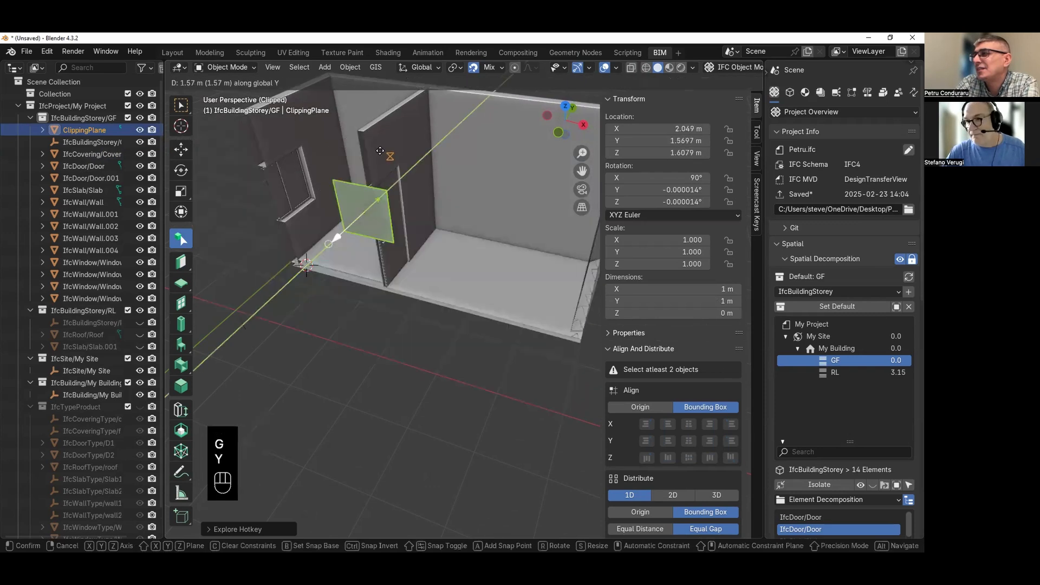
click(380, 150)
- Select the slab and the smaller room's floor covering, and examine how they meet at the door in section
click(342, 355)
middle_drag(359, 292, 467, 238)
shift+middle_drag(370, 324, 446, 291)
click(412, 278)
click(461, 317)
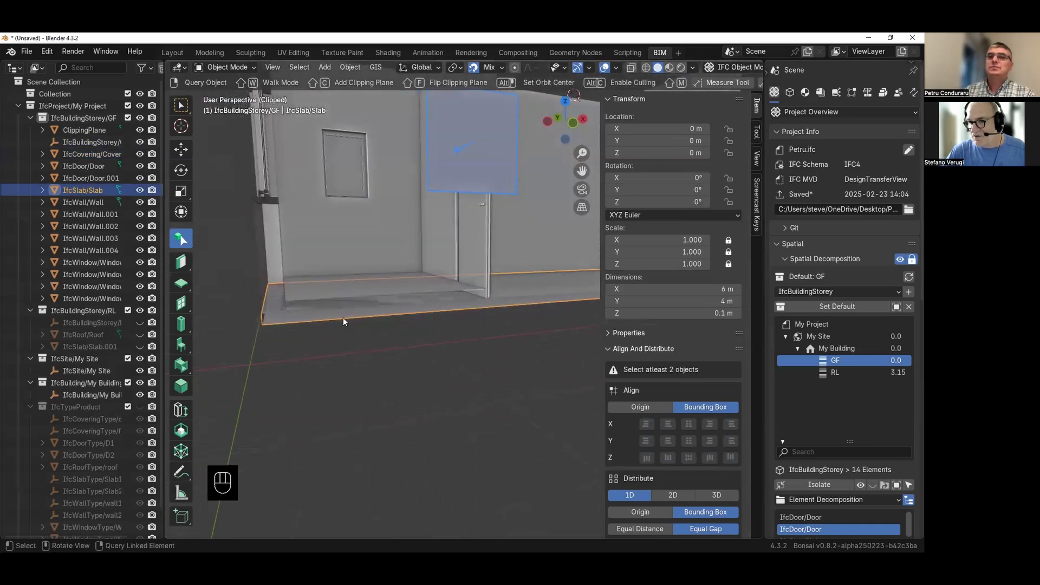
click(326, 291)
middle_drag(371, 290, 443, 263)
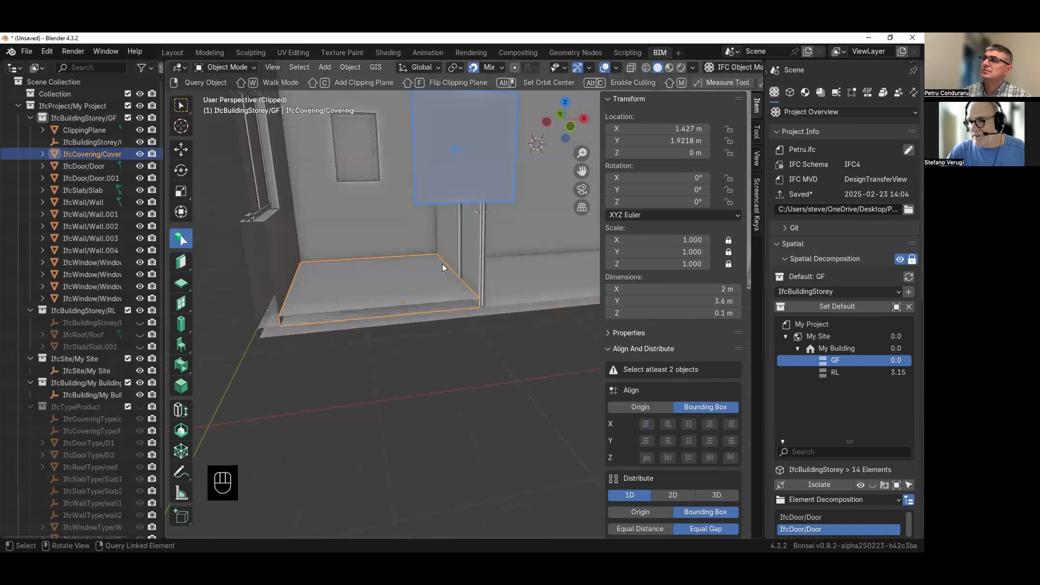
- Select the interior door between the two rooms and set its Z location to 0.1 m
click(476, 268)
click(637, 154)
text(-1)
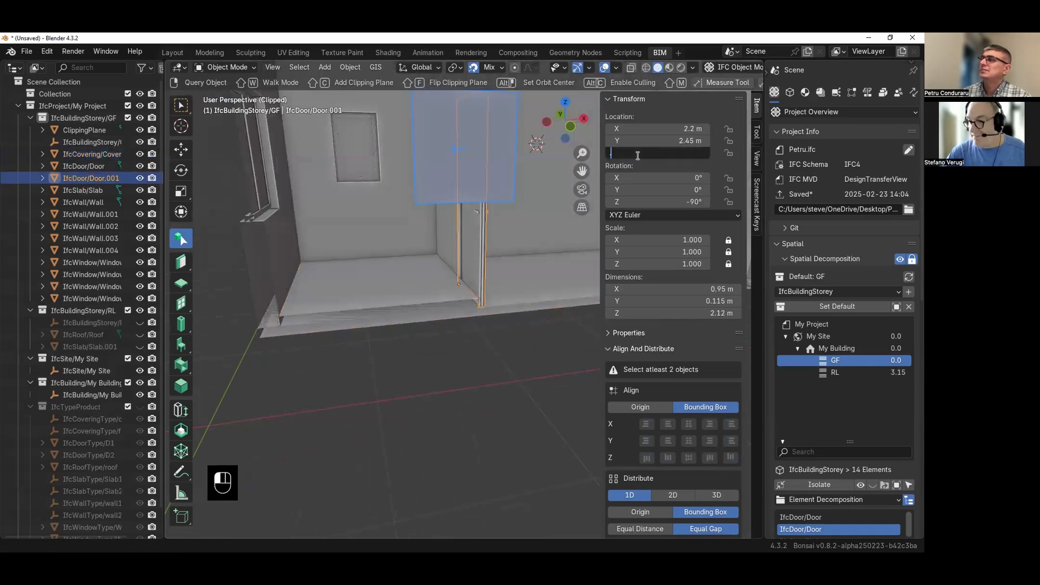
key(Return)
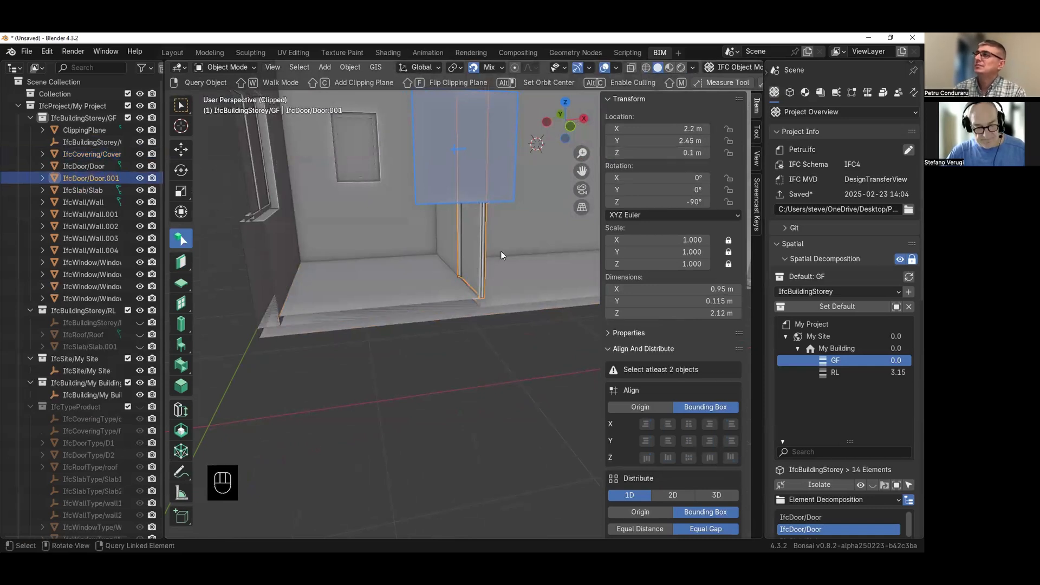
- With the Wall tool active, regenerate the raised interior door and check its opening against the floor covering
key(shift+g)
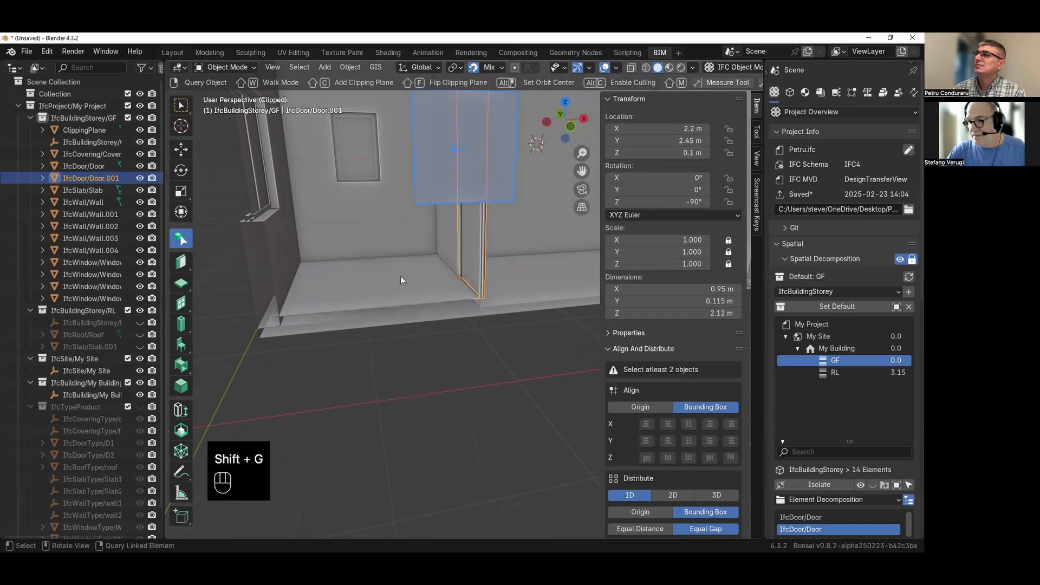
click(181, 262)
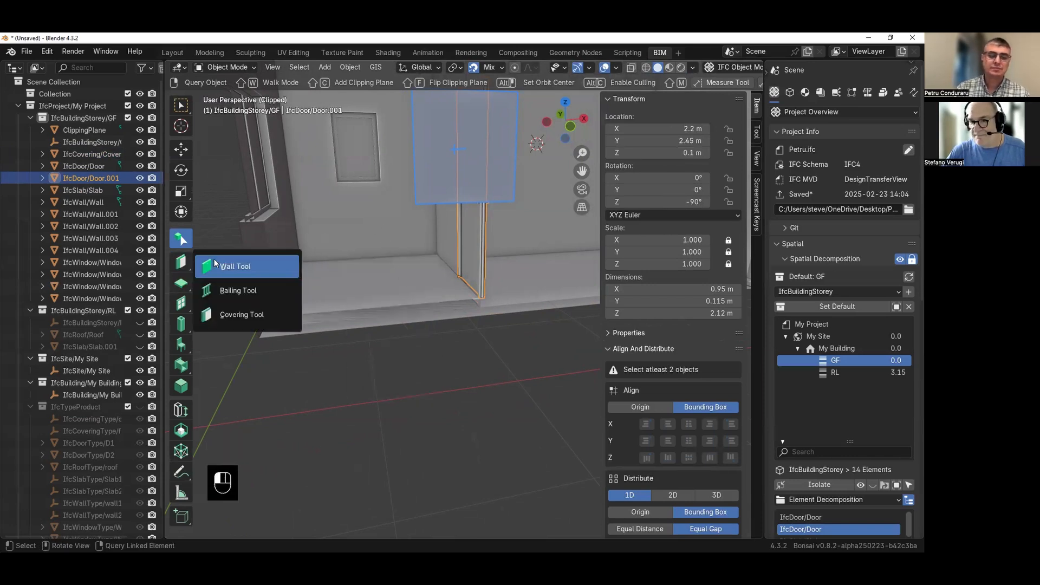
key(shift+g)
middle_drag(396, 252, 297, 253)
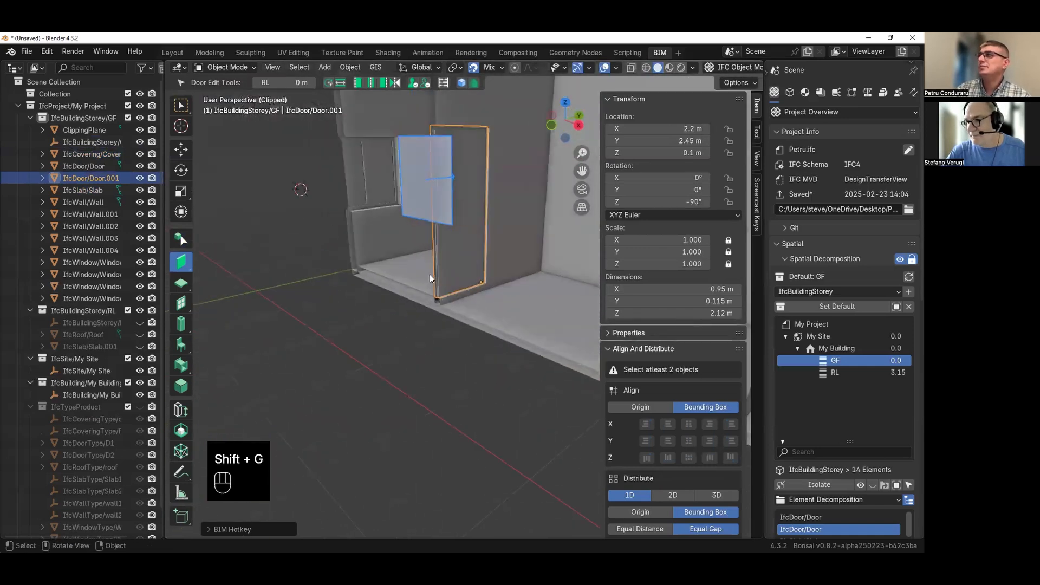
scroll(431, 275, up, 3)
middle_drag(433, 276, 515, 283)
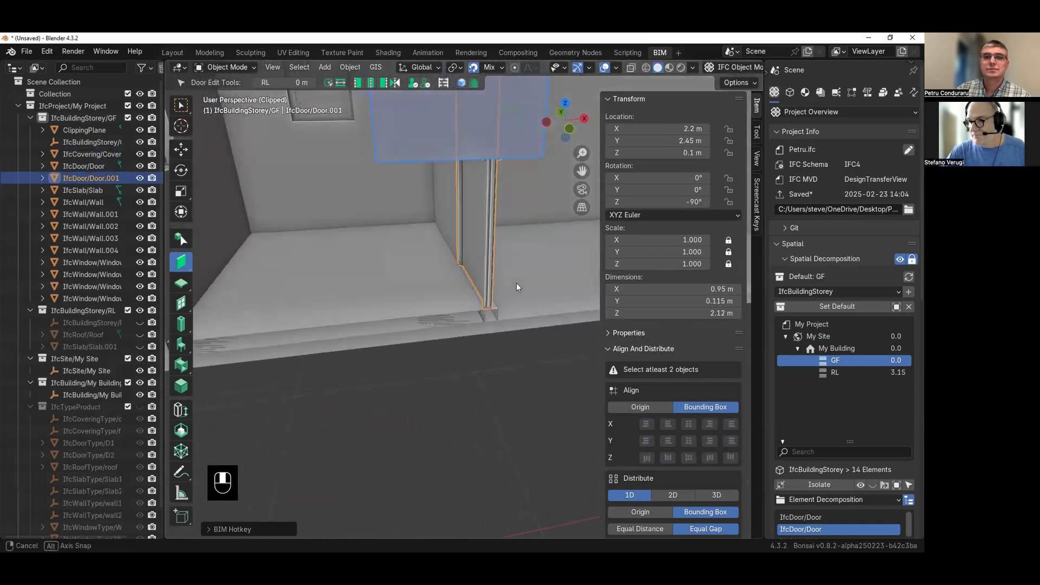
scroll(496, 281, down, 2)
- Examine the sectioned room around the rear window, marking the slab's front corner with the 3D cursor
click(356, 164)
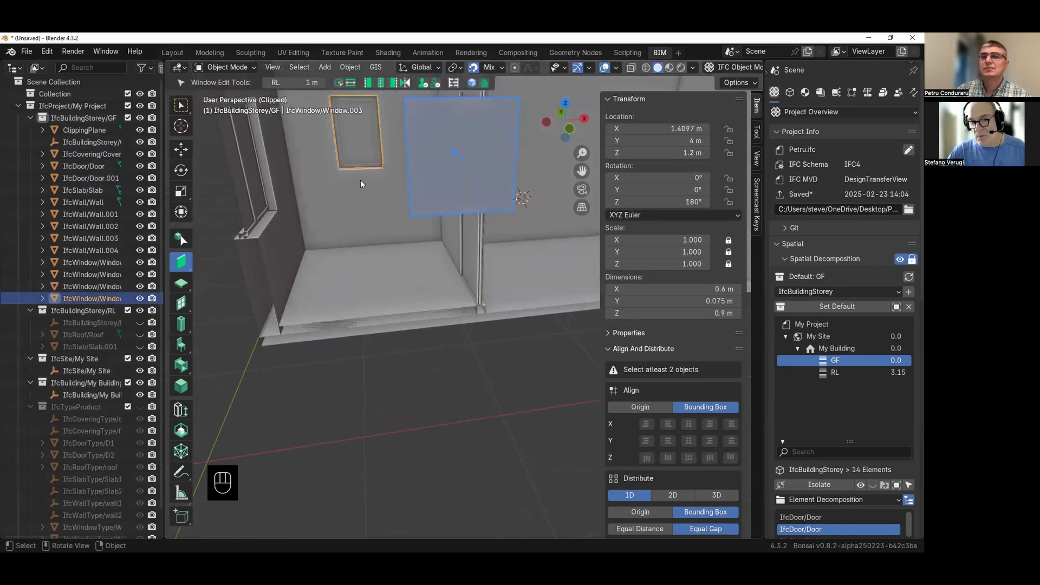
middle_drag(360, 180, 374, 191)
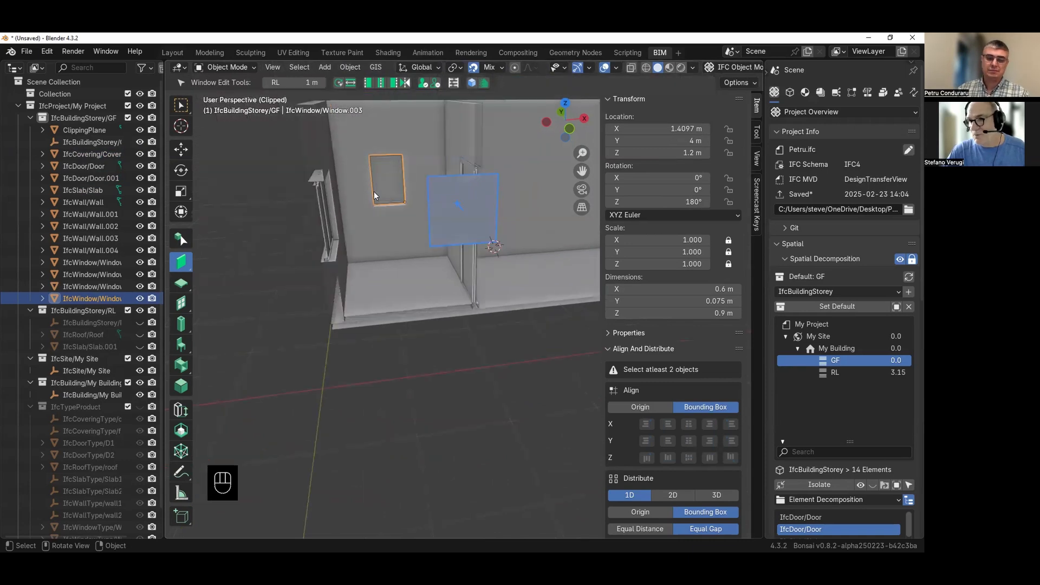
shift+middle_drag(406, 236, 400, 284)
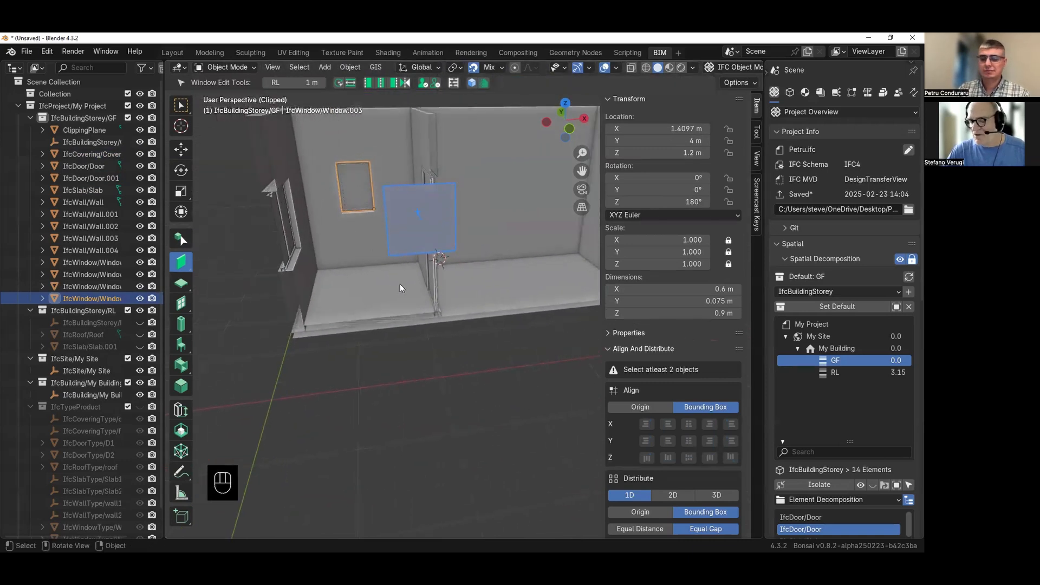
scroll(400, 284, up, 3)
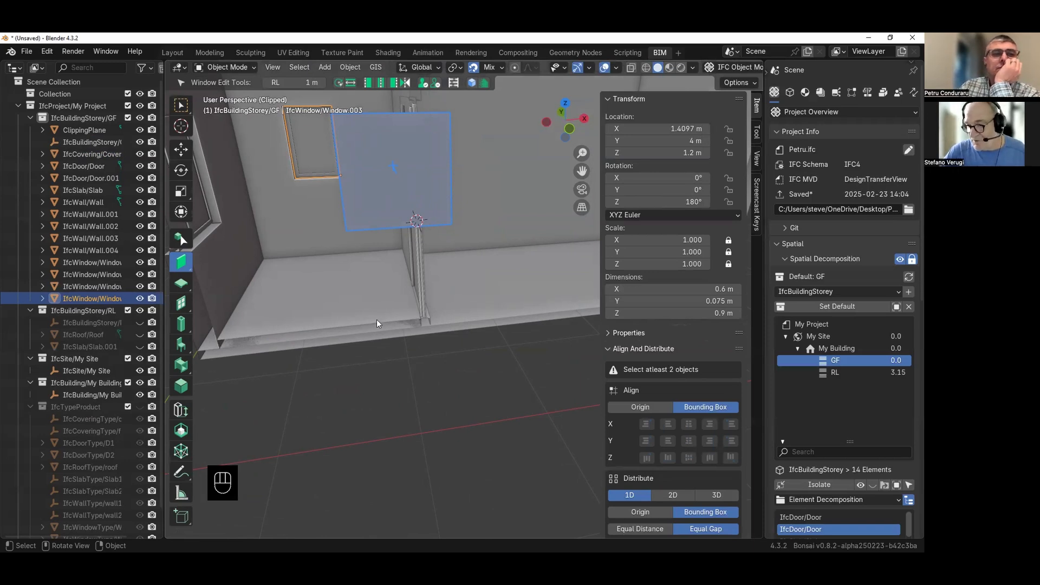
shift+right_drag(359, 313, 219, 340)
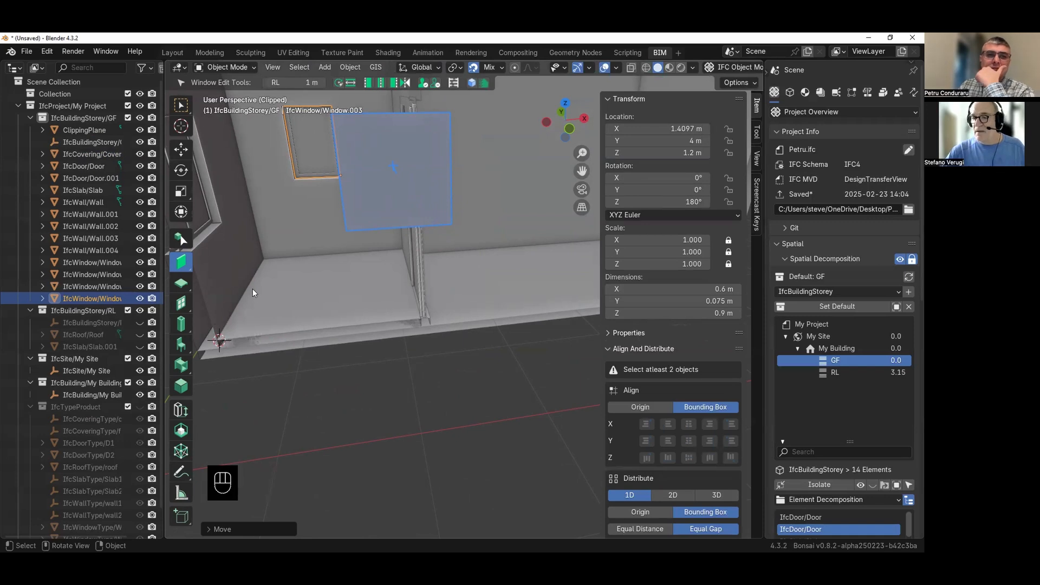
middle_drag(252, 289, 296, 258)
- Select the clipping plane and delete it to restore the uncut view of the building
click(406, 248)
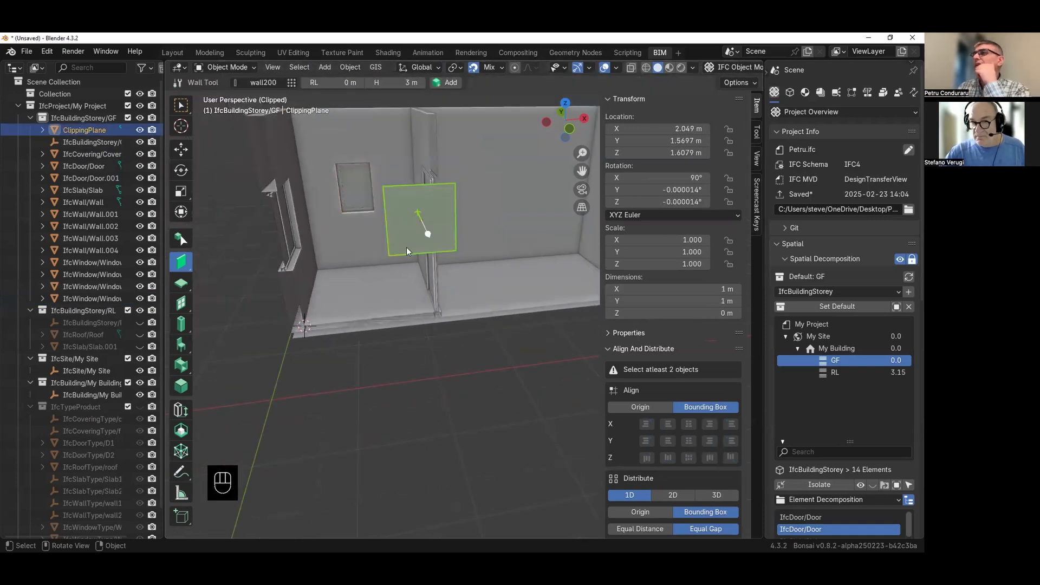
key(Delete)
scroll(404, 250, down, 3)
middle_drag(447, 255, 418, 279)
- Place the 3D cursor in the larger room and add a flooring covering from it with the Covering tool
shift+right_click(455, 280)
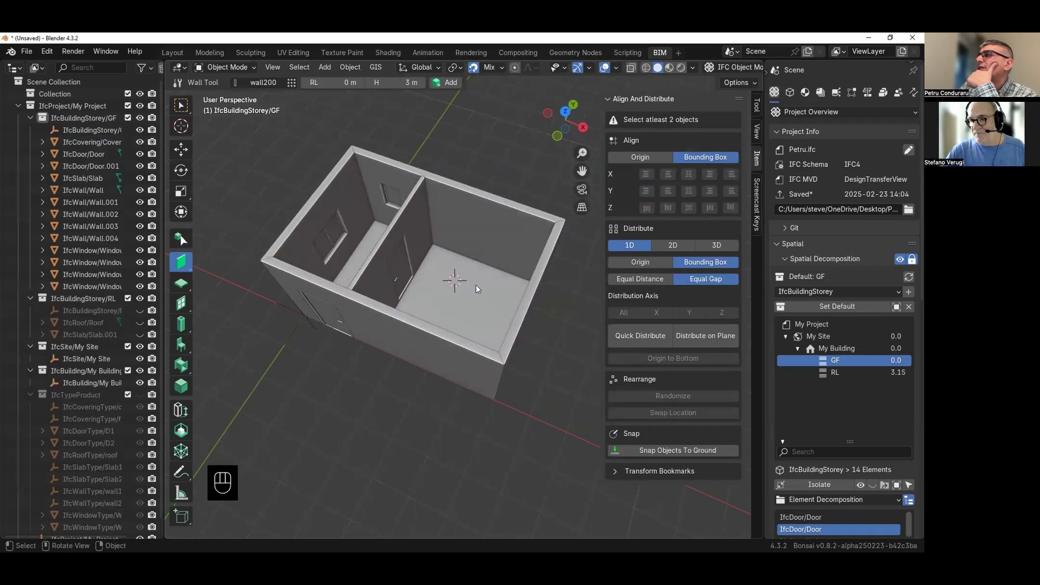
click(189, 272)
drag(189, 272, 221, 311)
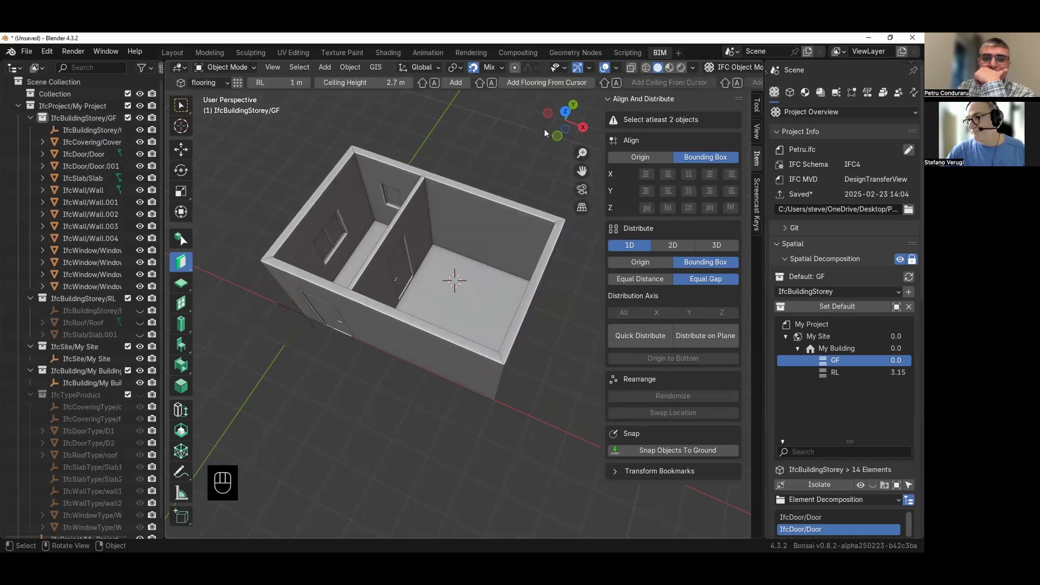
click(546, 82)
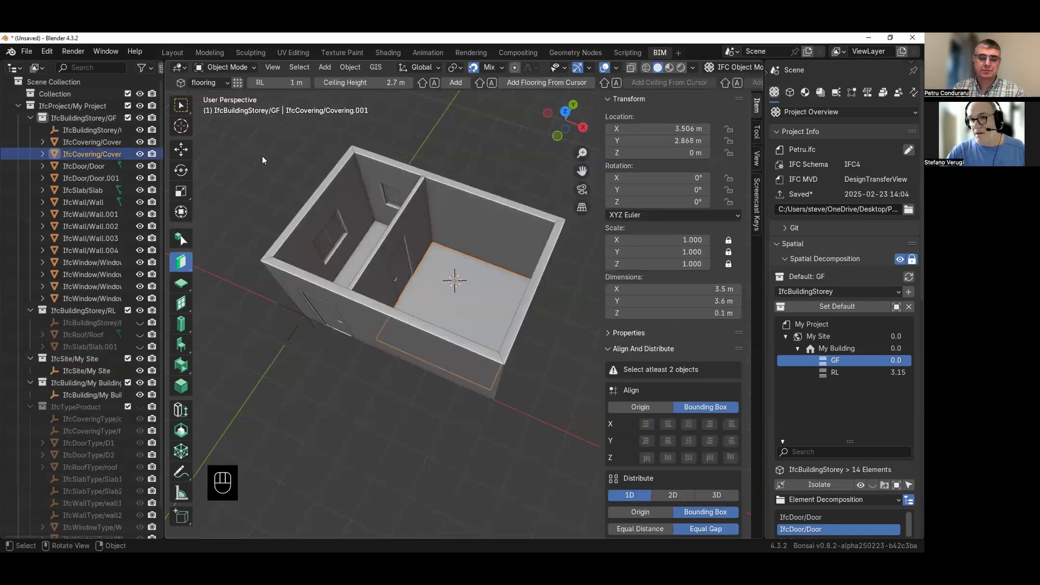
- Switch the covering type to ceiling and add a ceiling covering from the cursor in the larger room
click(223, 83)
click(226, 113)
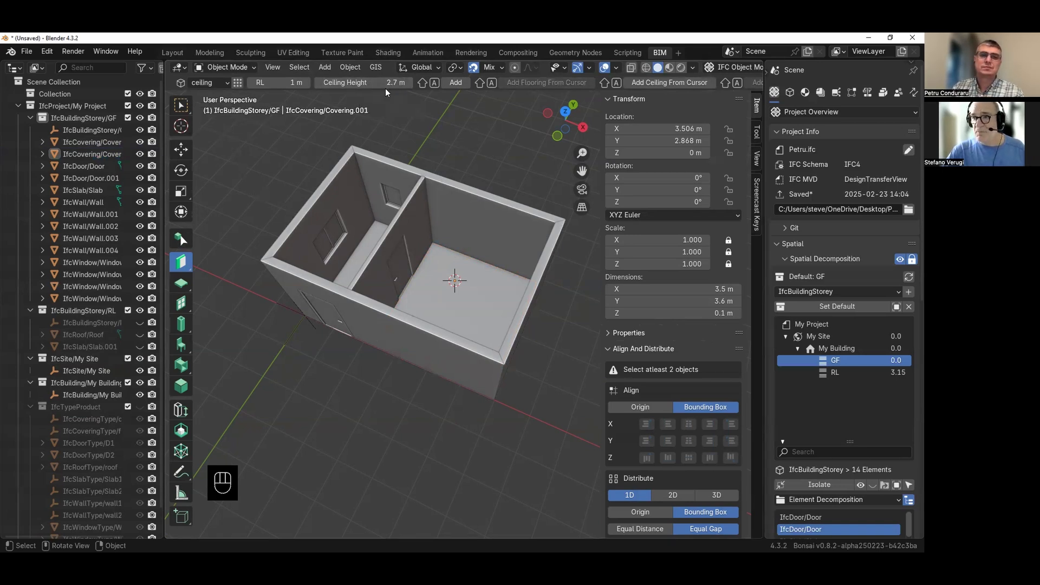
click(648, 84)
- Try to add a ceiling covering from the 3D cursor in the smaller room, and dismiss the error report
middle_drag(383, 143, 367, 292)
shift+right_click(366, 293)
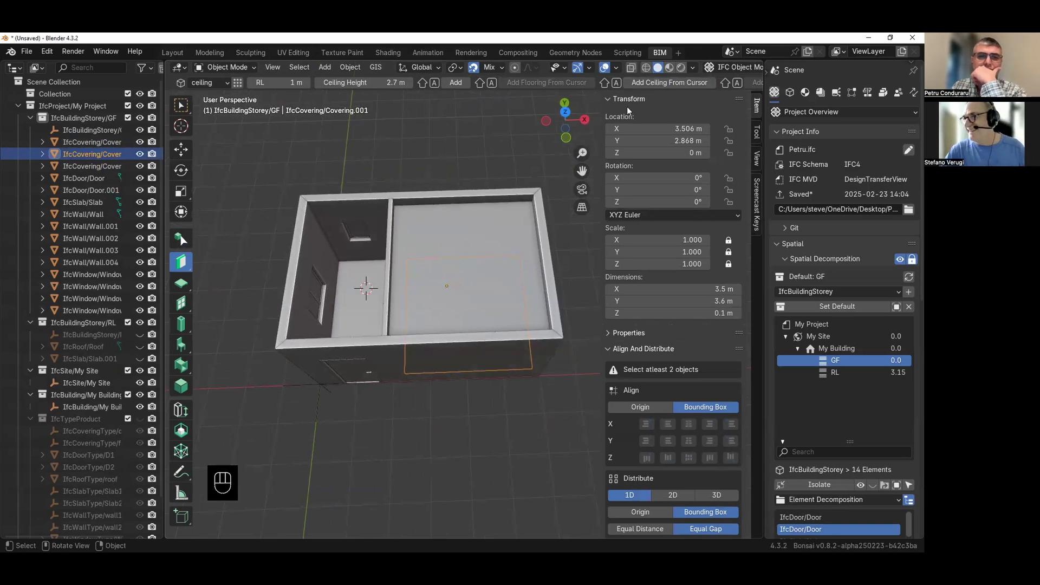
click(665, 83)
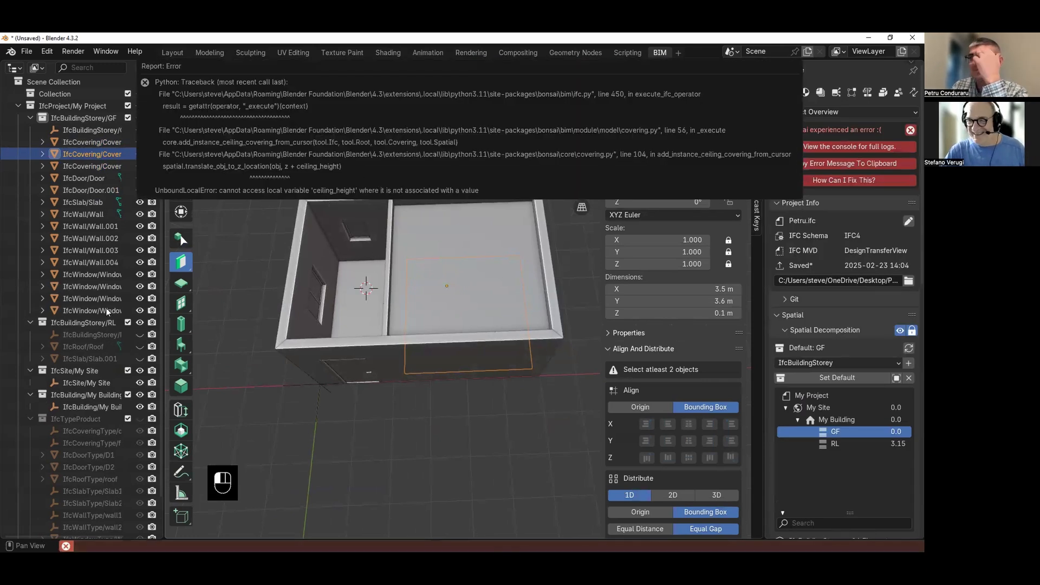
click(360, 304)
key(KP_7)
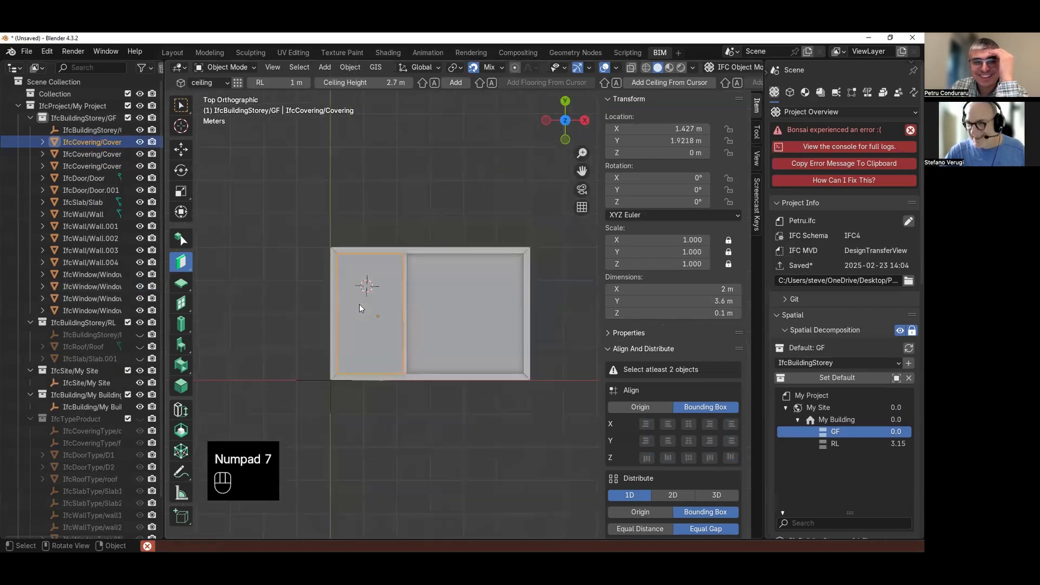
shift+middle_drag(374, 284, 352, 235)
click(910, 130)
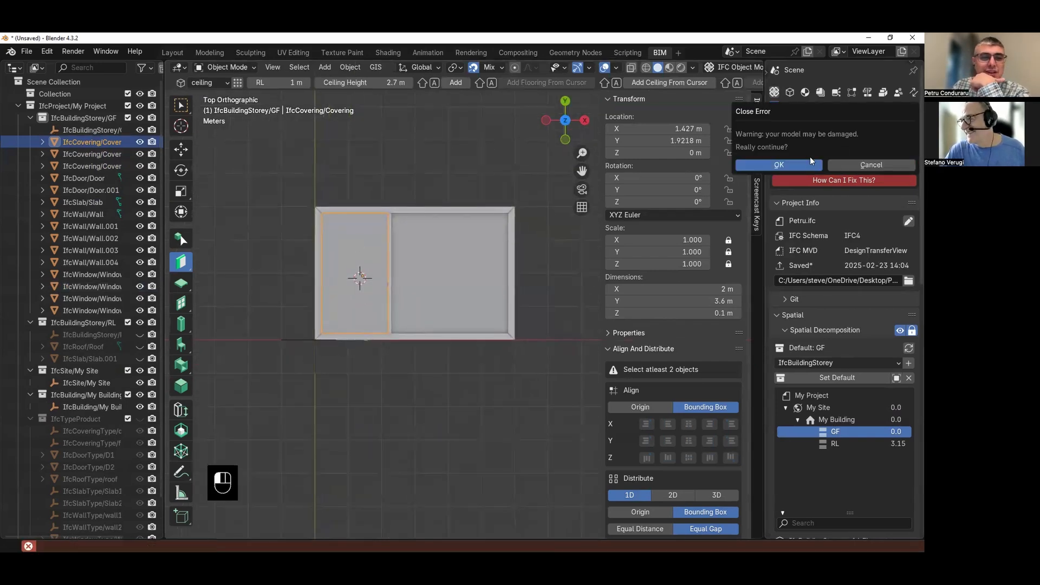
click(801, 165)
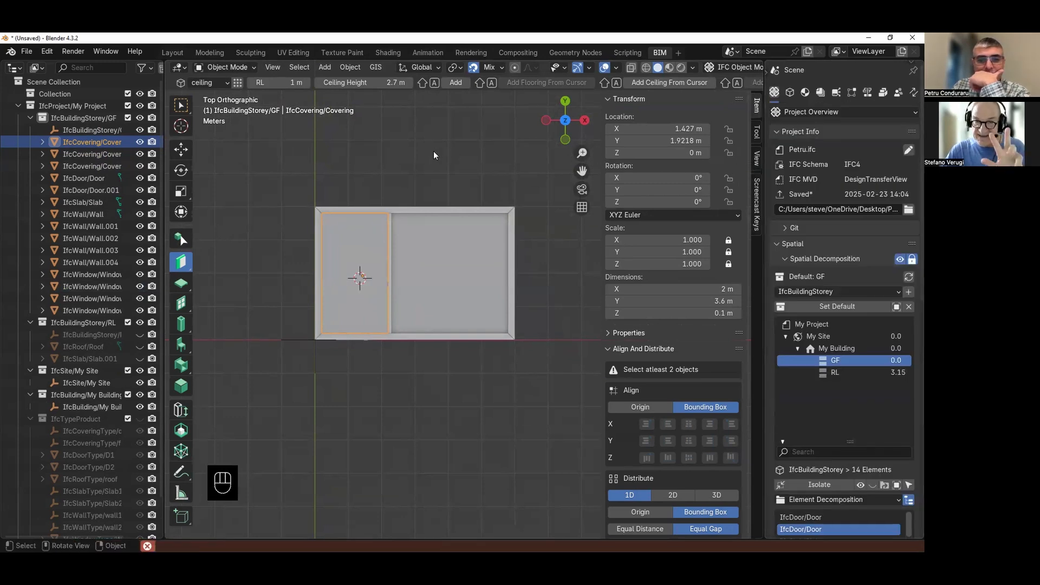
- Deselect the floor covering, place the 3D cursor in the smaller room in top view, save, and add a ceiling covering from the cursor
middle_drag(433, 155, 352, 178)
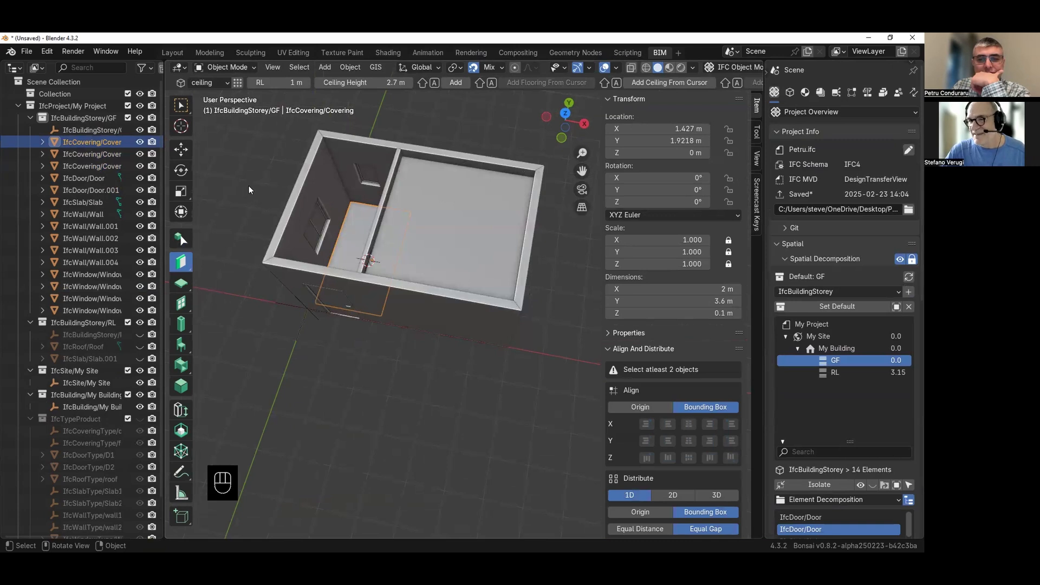
shift+click(357, 229)
key(KP_7)
shift+right_click(347, 268)
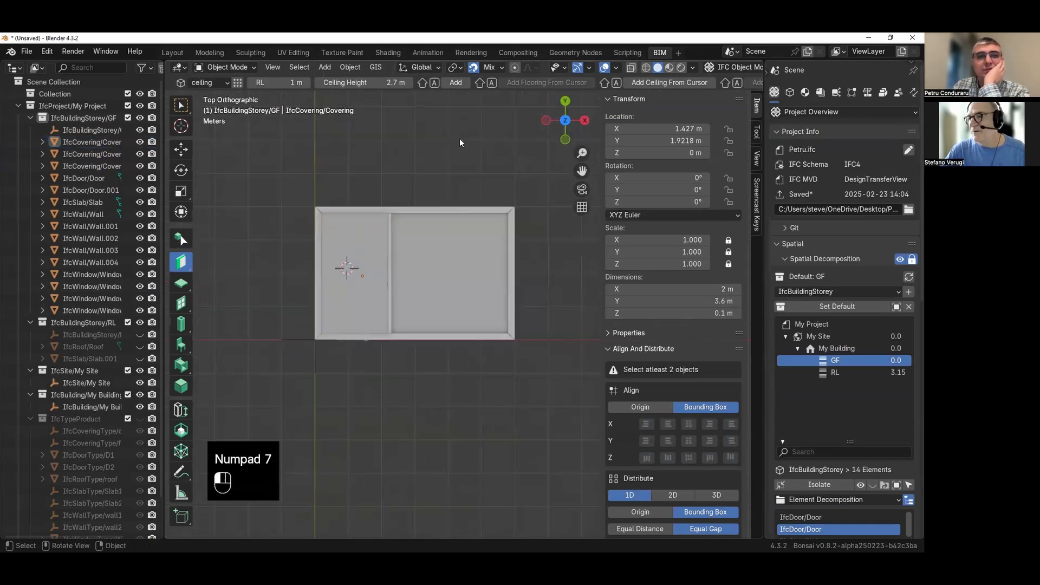
key(ctrl+s)
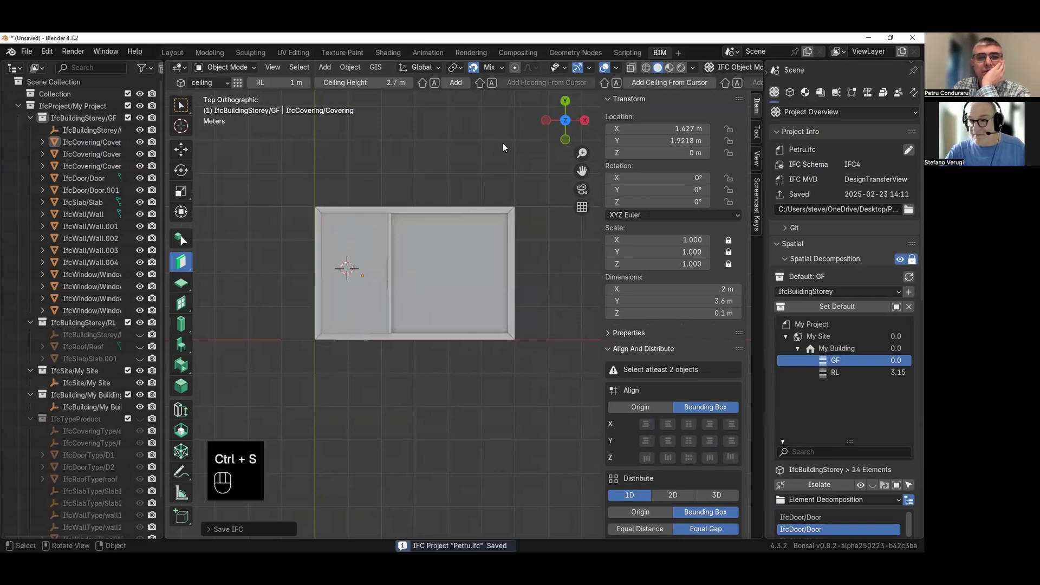
click(652, 85)
- Select the ceiling coverings of both rooms and examine their placement from above
middle_drag(374, 244, 350, 196)
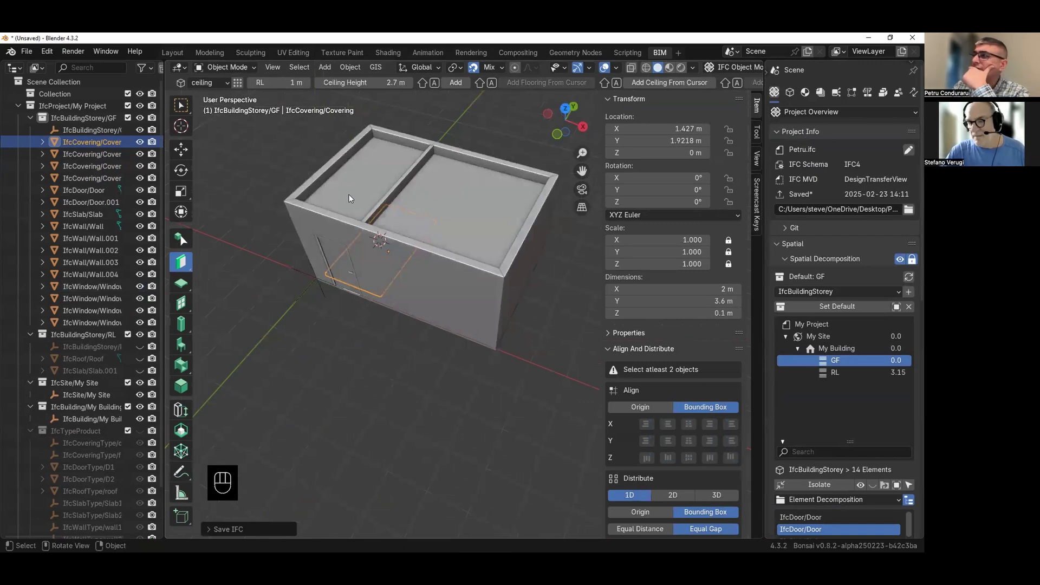
click(354, 188)
click(406, 211)
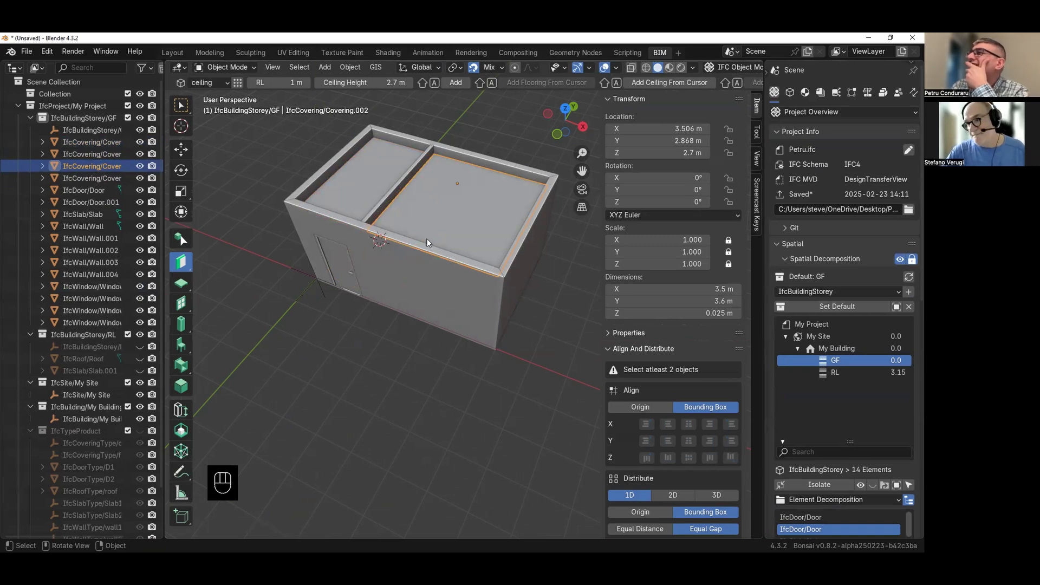
middle_drag(427, 238, 479, 261)
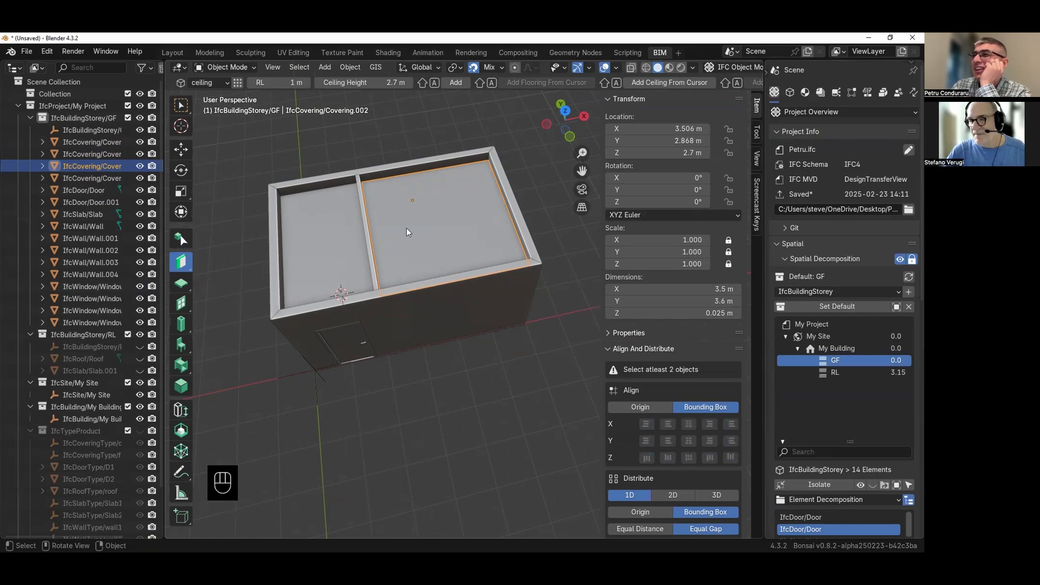
- Select My Building in the spatial decomposition, keep the Element Decomposition mode, and show all the building's elements including the roof
click(841, 373)
click(838, 349)
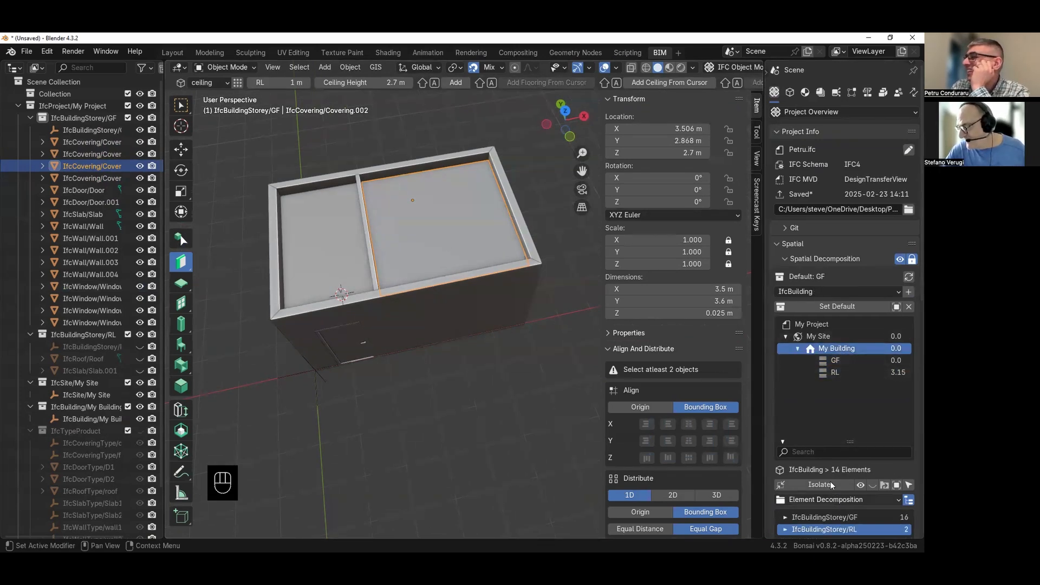
scroll(838, 488, down, 3)
click(836, 428)
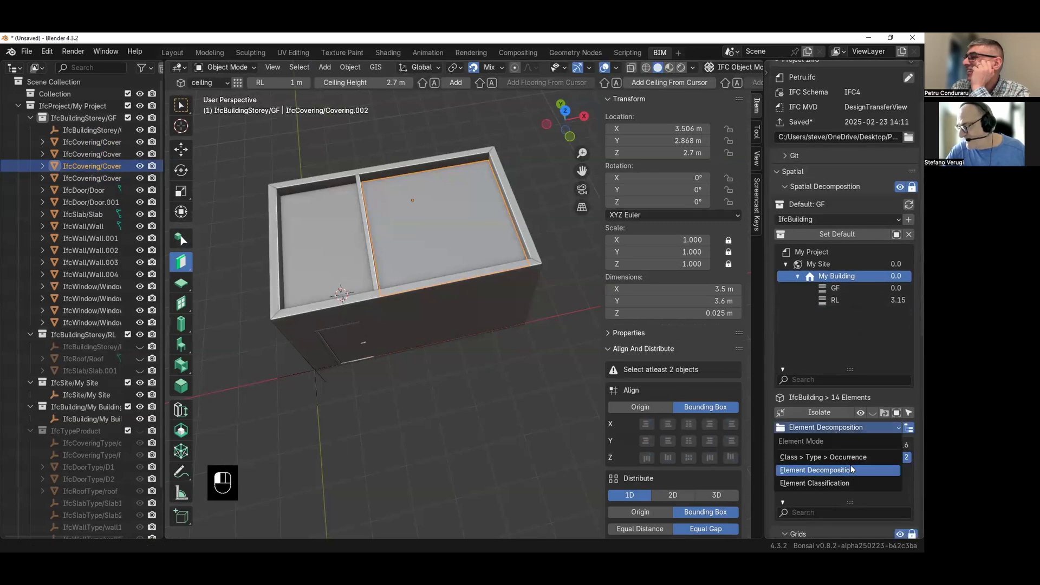
click(851, 467)
click(860, 413)
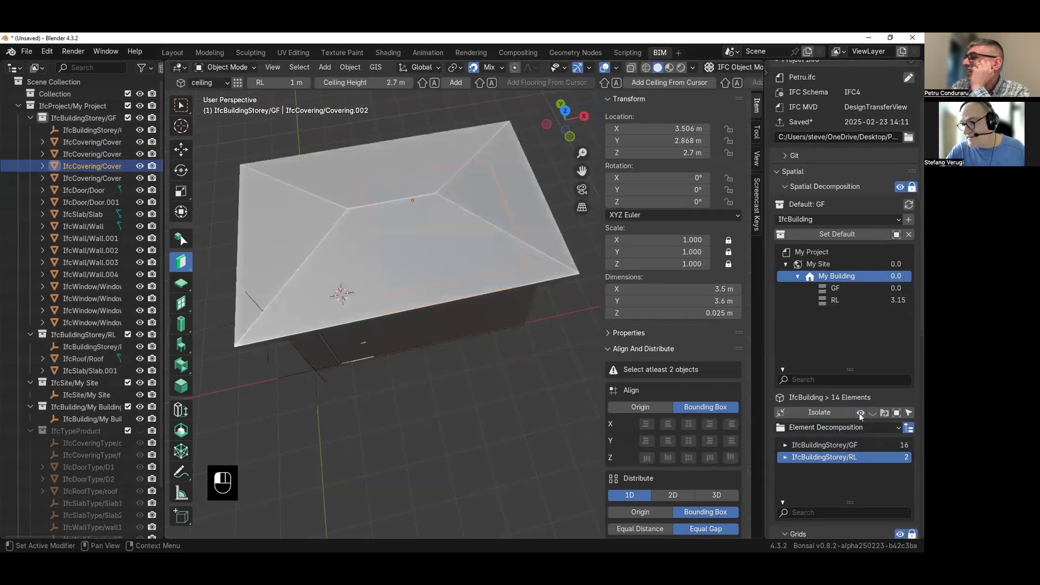
- Save the IFC project and select the building's roof
middle_drag(390, 365, 447, 345)
key(ctrl+s)
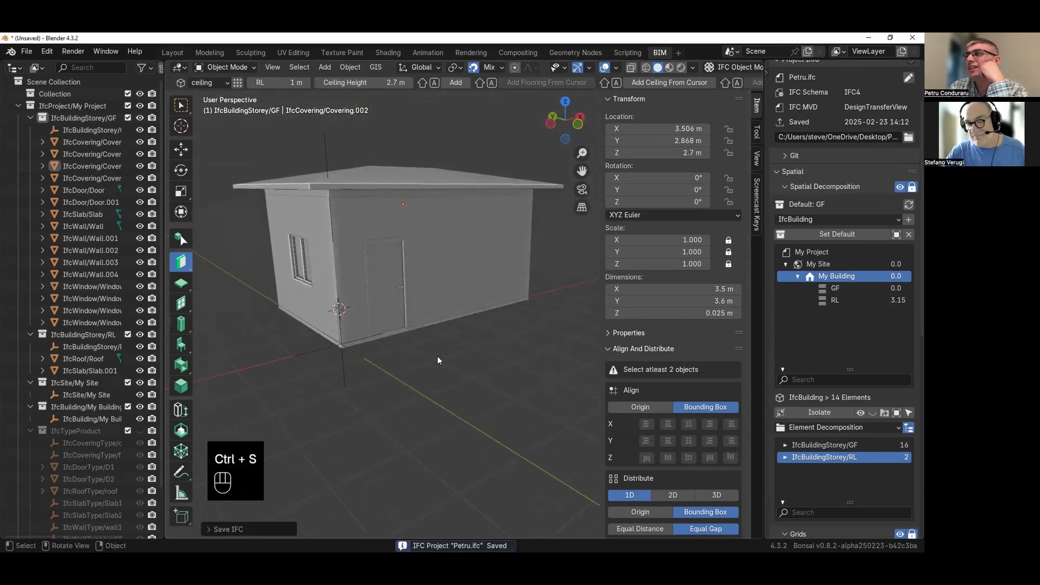
click(386, 176)
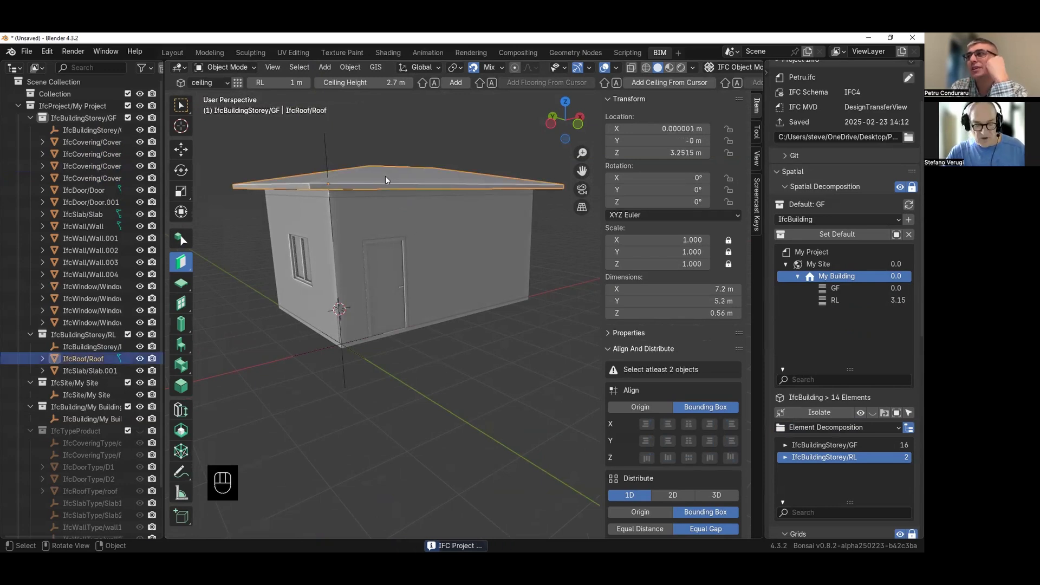
- Hide the roof and the RL storey slab beneath it to expose the ceiling coverings
key(h)
middle_drag(385, 177, 380, 249)
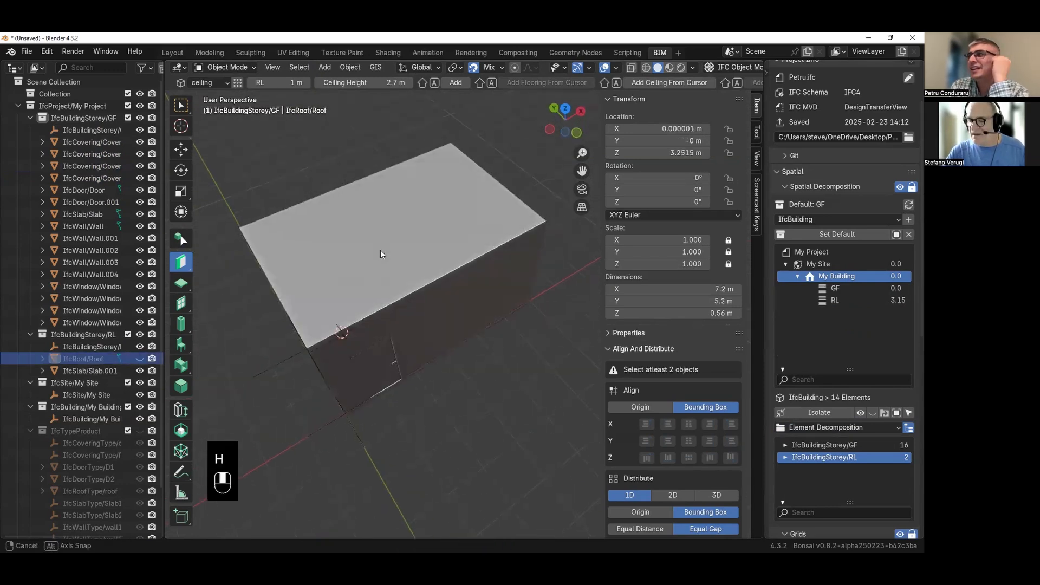
click(381, 250)
key(h)
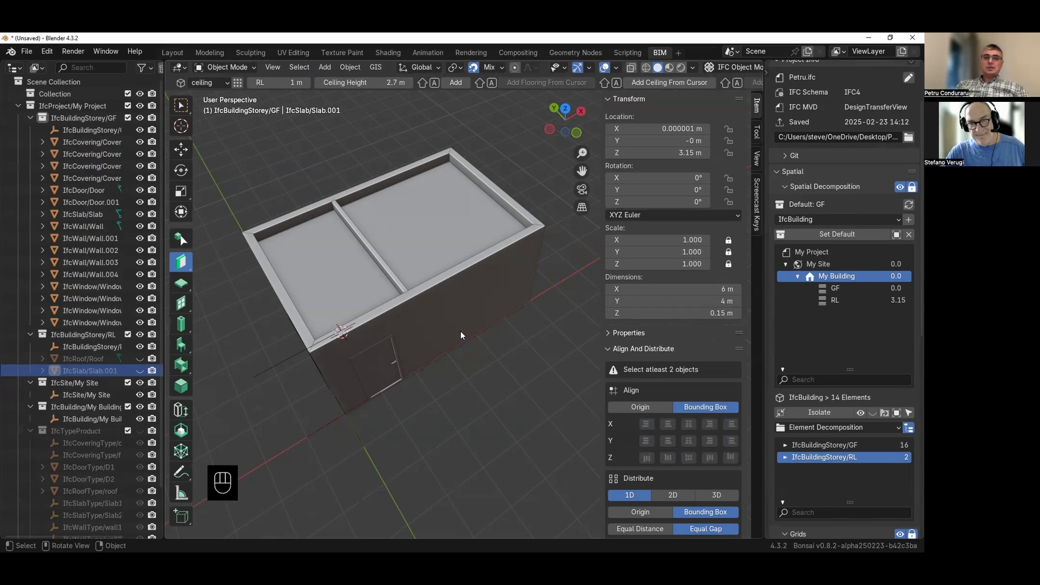
- Hide the ceiling coverings of both rooms so the interior can be seen from above
click(435, 245)
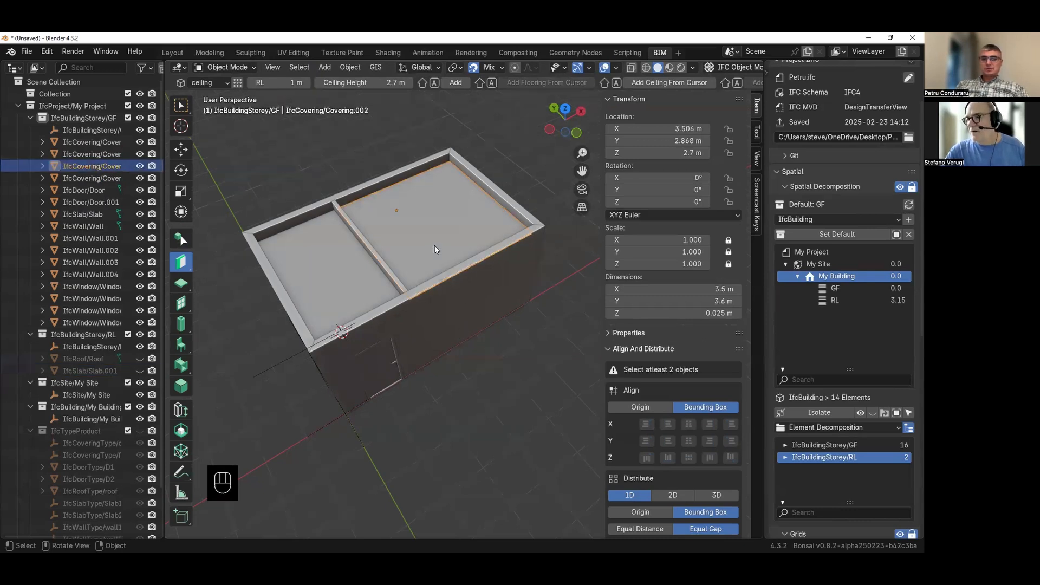
shift+click(349, 278)
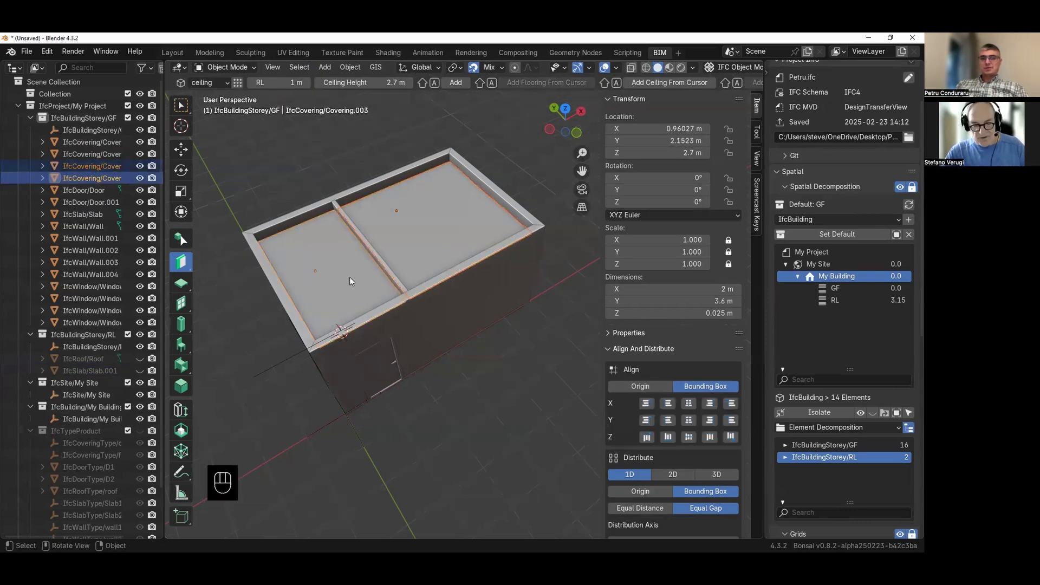
key(h)
middle_drag(407, 268, 478, 236)
scroll(440, 221, up, 3)
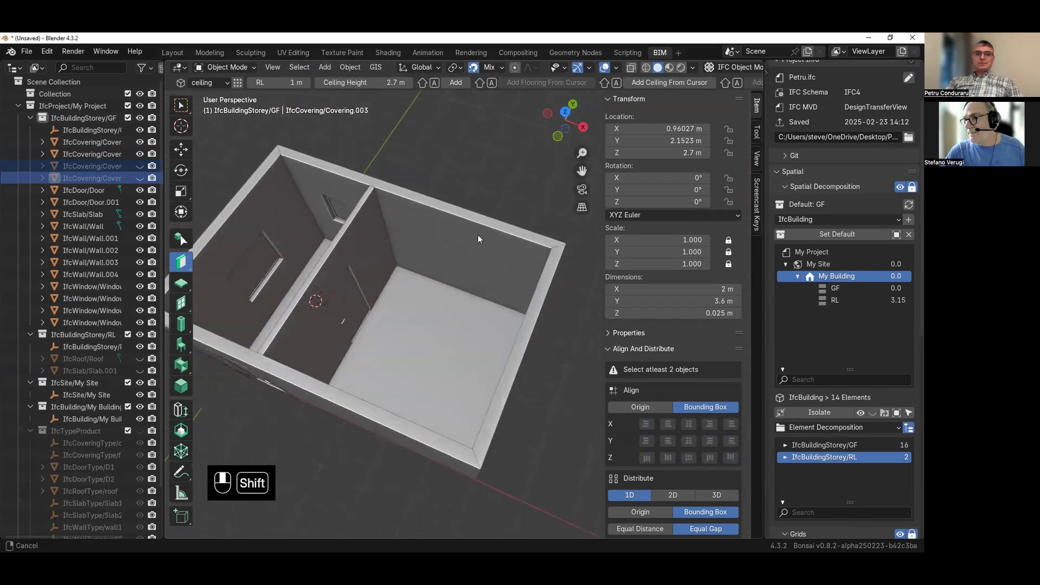
- Load the project's named profiles in the geometry and materials settings and add a new IfcRectangleProfileDef profile
scroll(807, 163, up, 3)
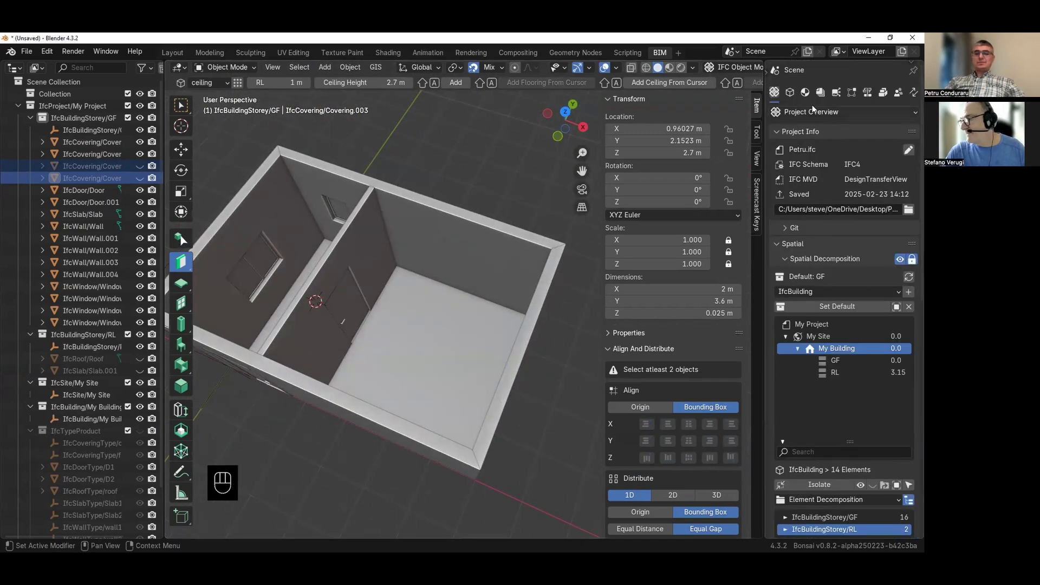
click(805, 92)
scroll(790, 467, down, 3)
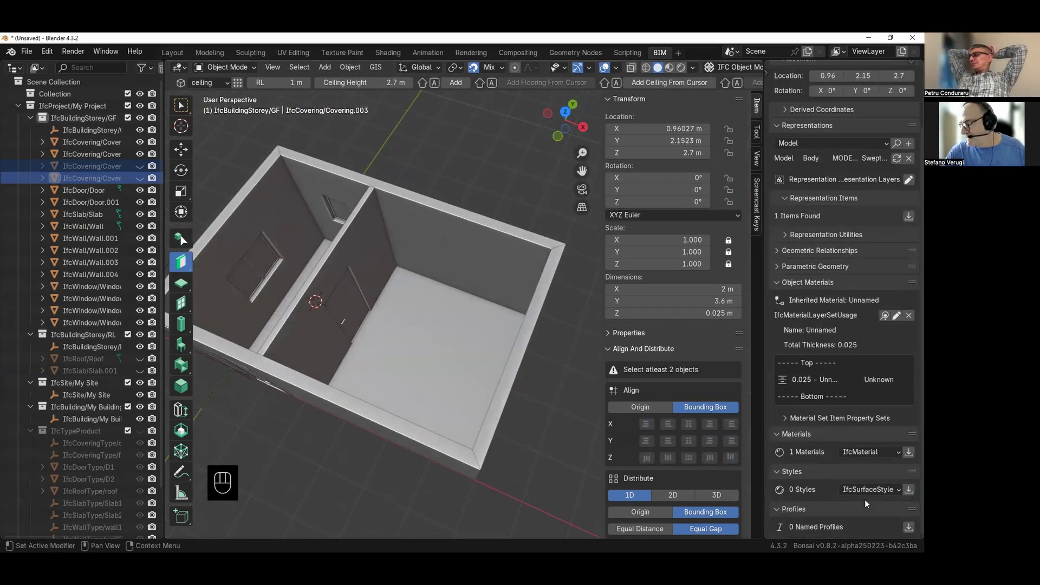
click(909, 527)
scroll(847, 496, down, 4)
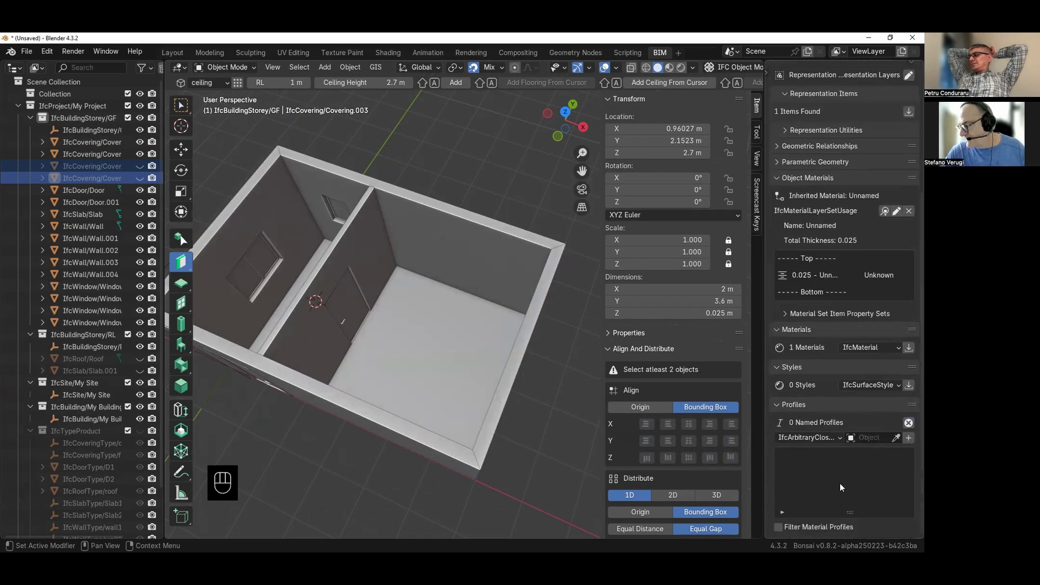
click(837, 437)
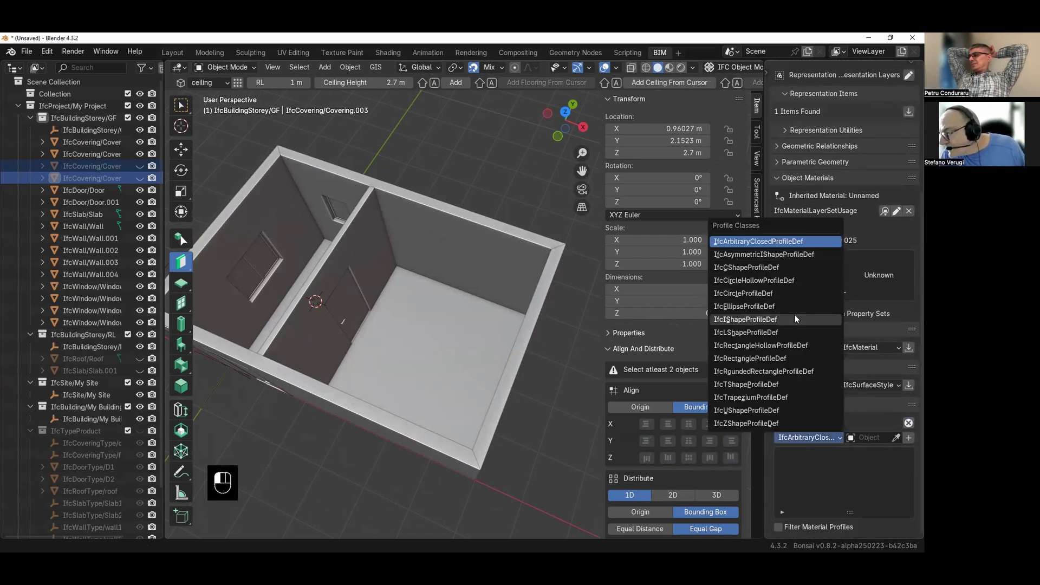
click(785, 360)
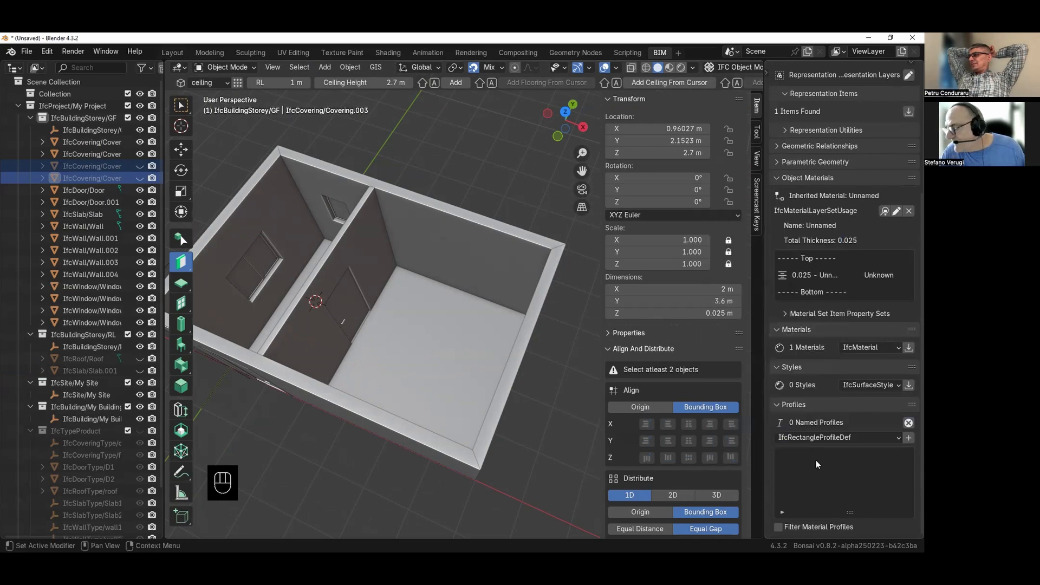
click(909, 437)
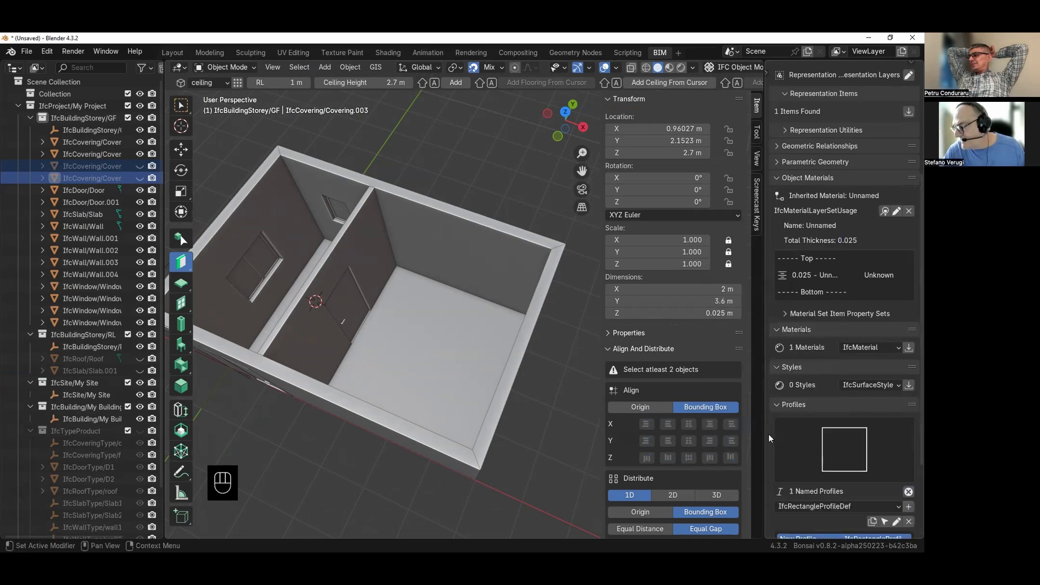
- Start editing the new rectangular profile and name it 10x120
scroll(768, 428, down, 5)
click(896, 407)
scroll(825, 482, down, 2)
click(854, 495)
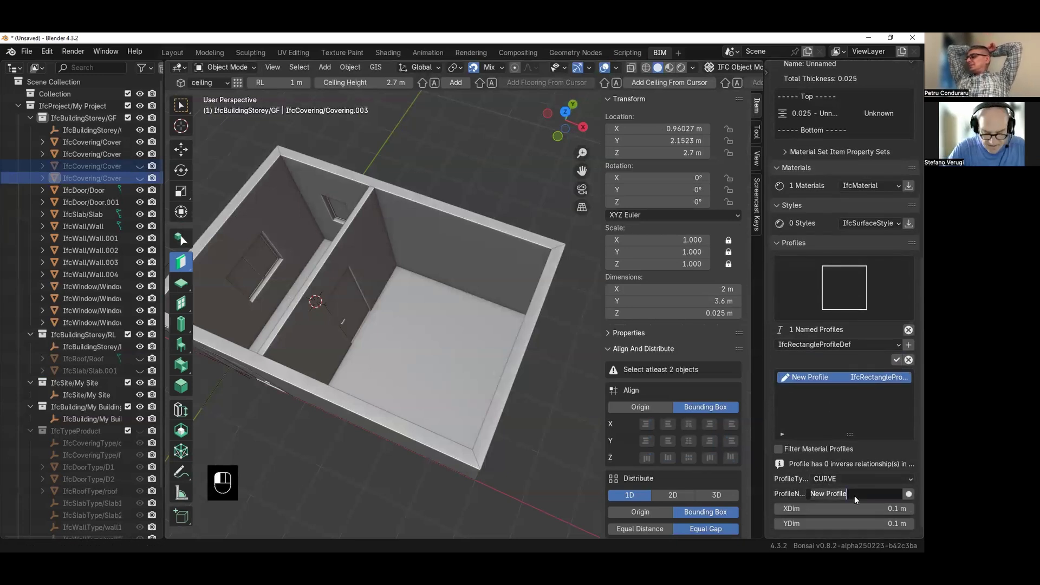
key(ctrl+a)
text(10x)
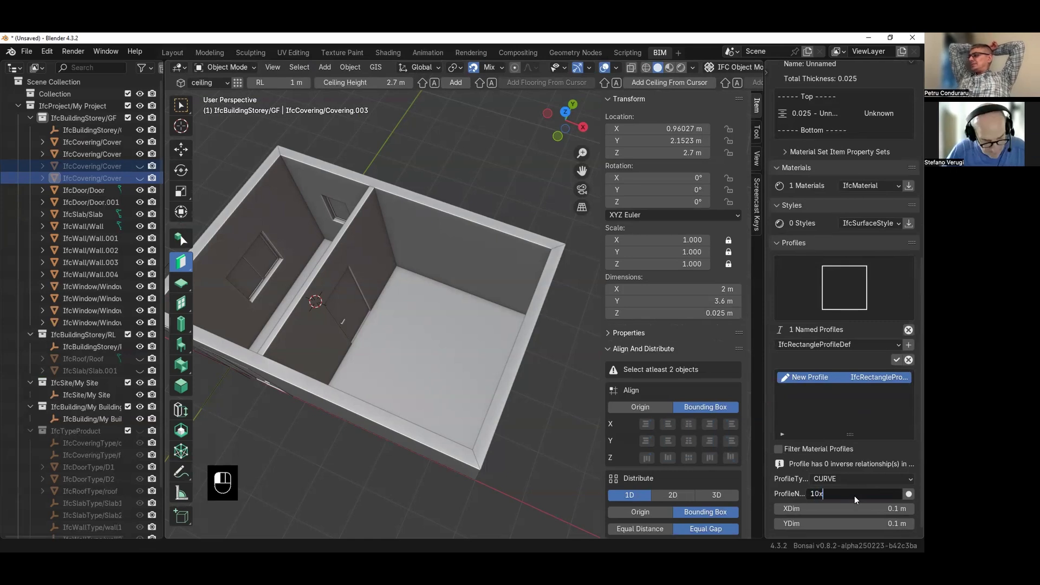
text(120)
key(Return)
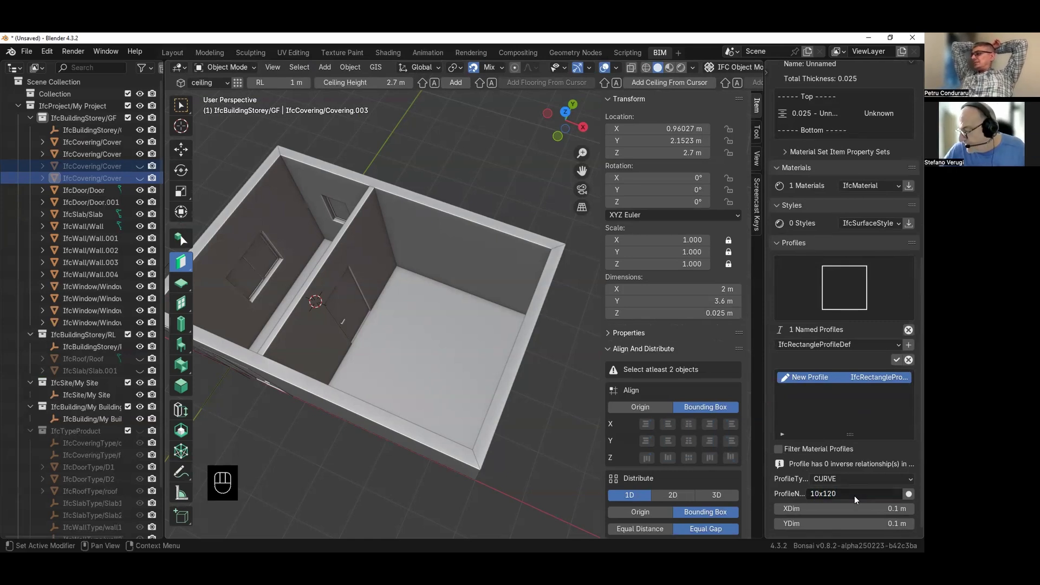
- Set the 10x120 profile's XDim to 0.01 m and YDim to 0.12 m, and save the profile edits
click(862, 506)
text(0.00)
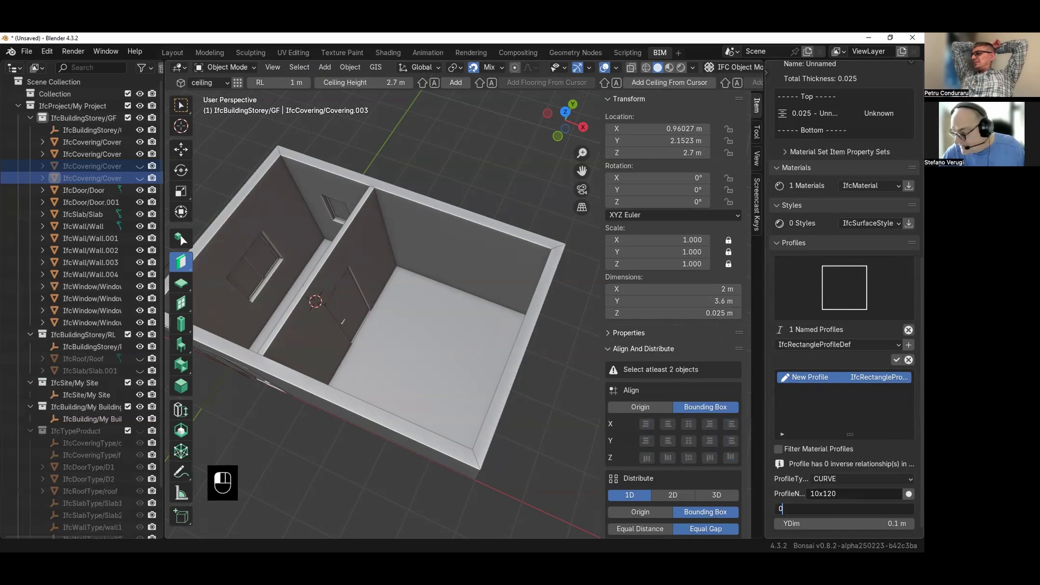
key(BackSpace)
text(1)
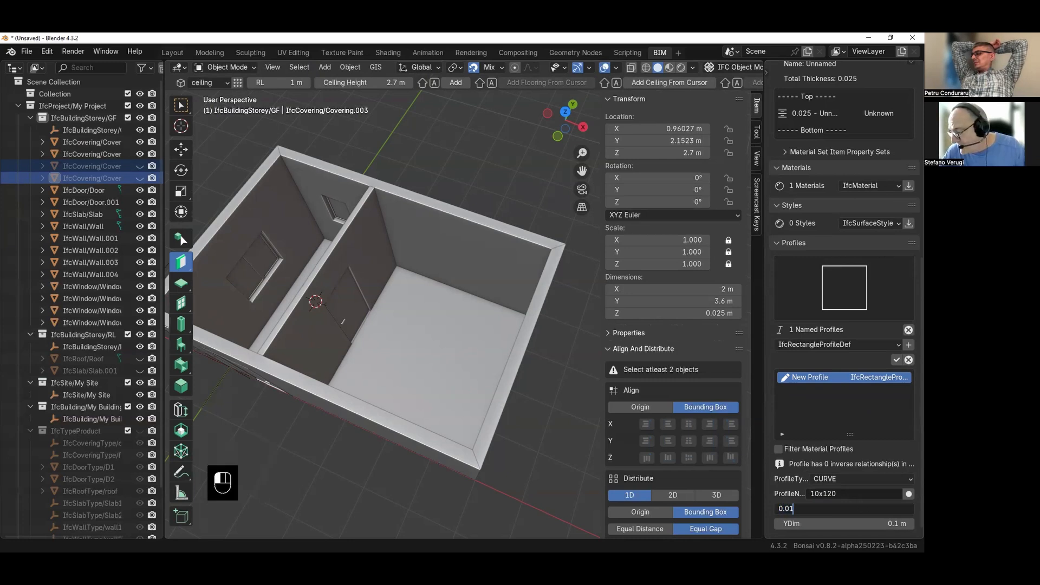
click(870, 523)
text(.12)
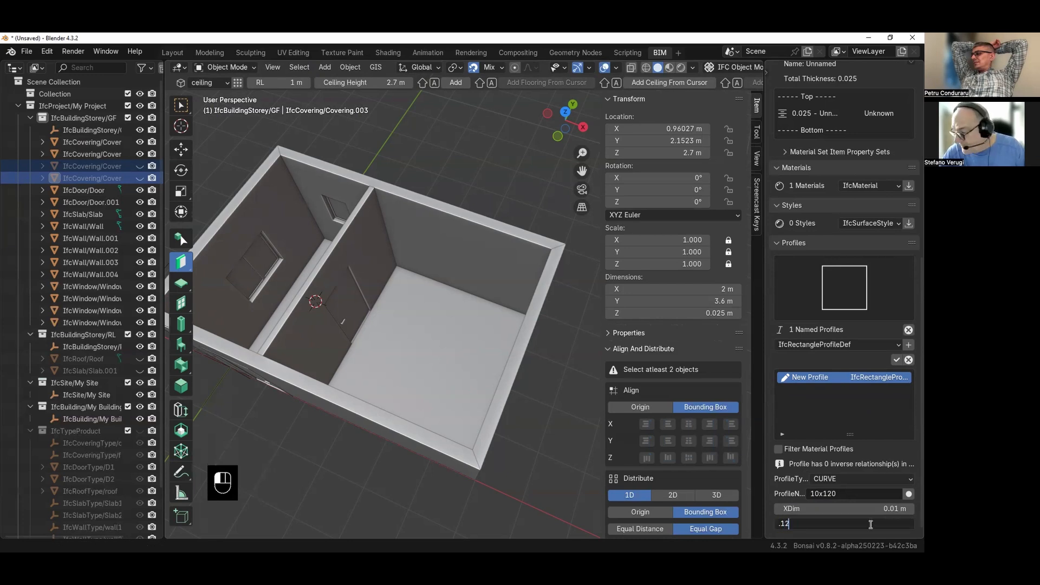
key(Return)
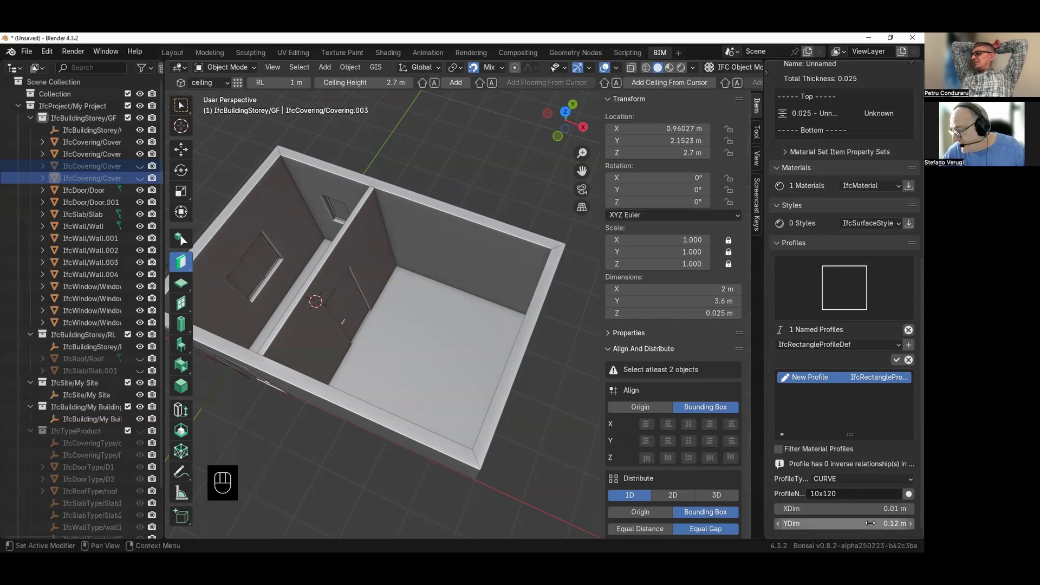
click(896, 360)
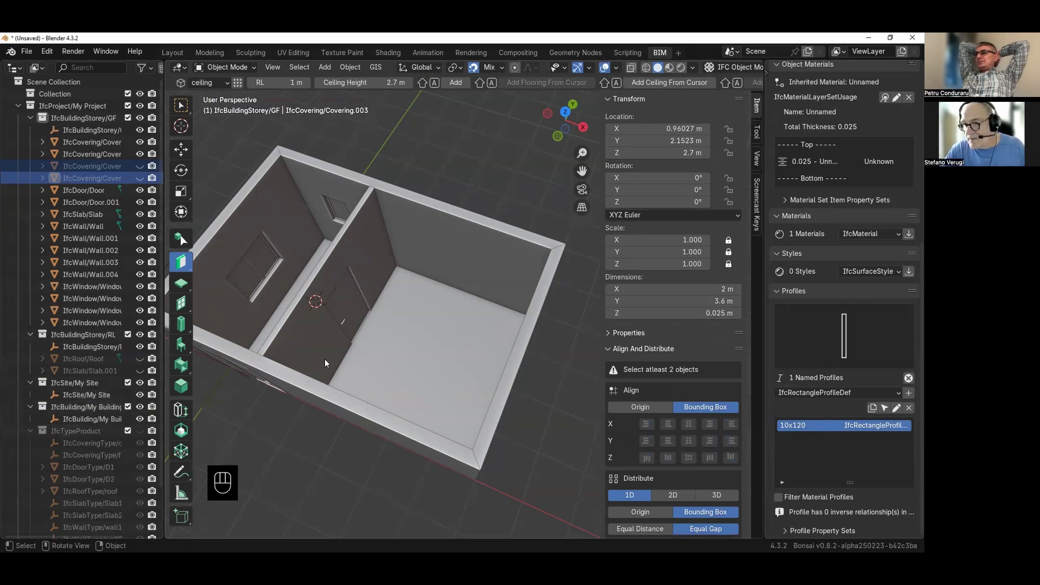
- Start a new covering type named skirting with the predefined type SKIRTINGBOARD
shift+middle_drag(364, 332, 468, 382)
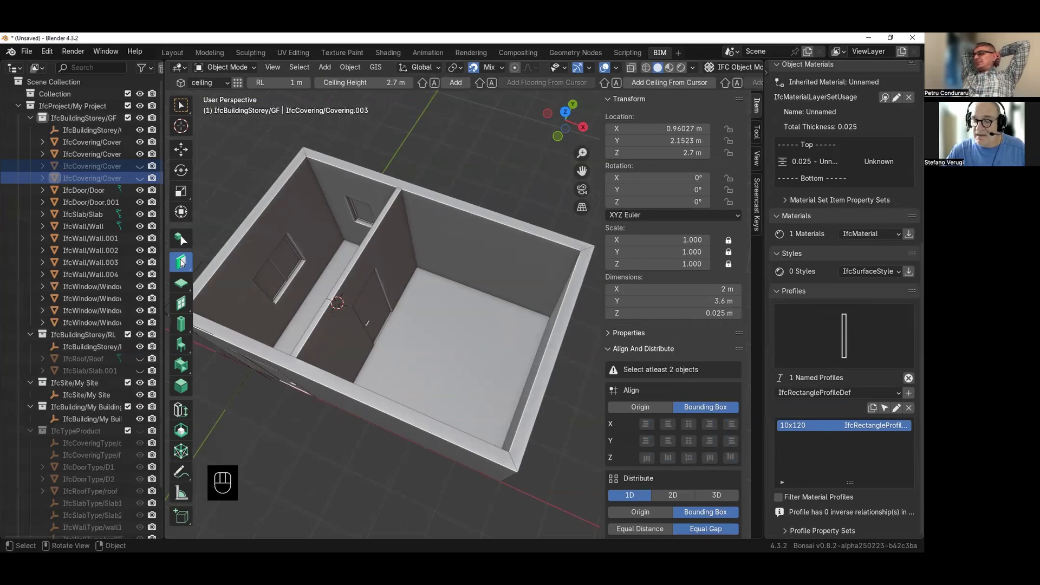
click(237, 83)
click(275, 100)
click(314, 105)
text(skirting)
click(330, 137)
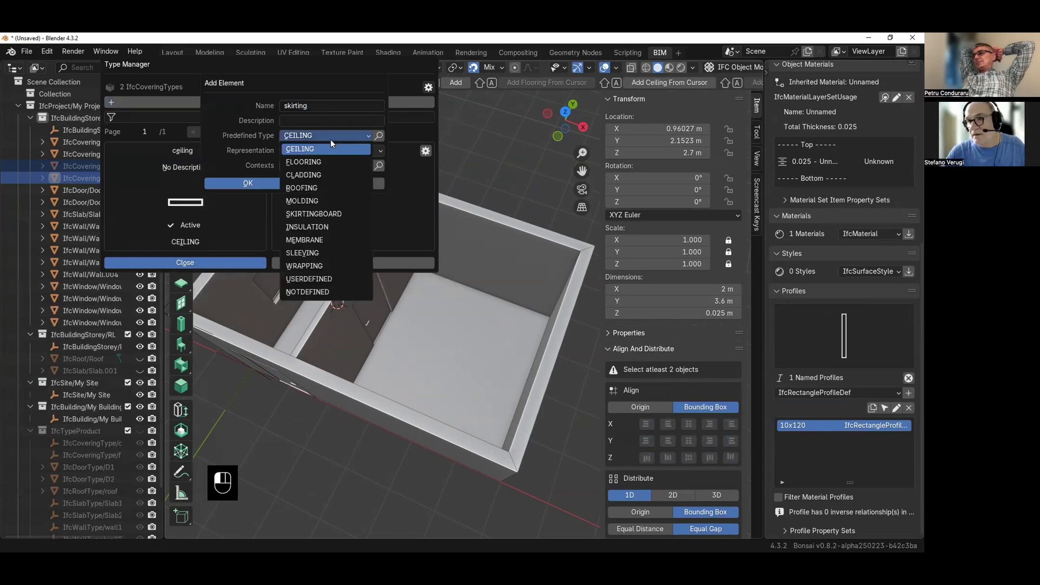
click(333, 214)
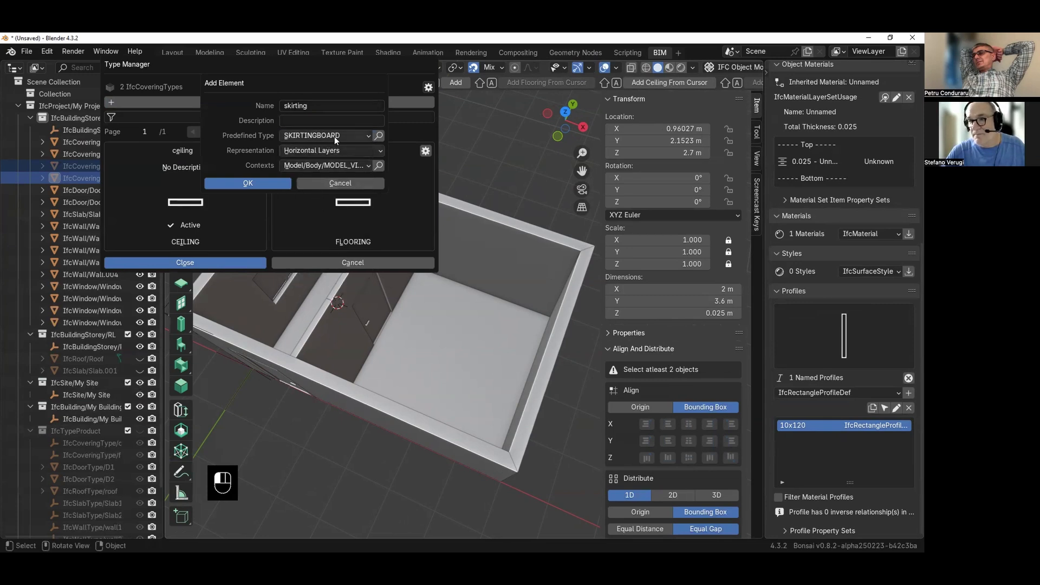
- Give the skirting type an Extruded Profile representation using the 10x120 profile and create it
click(333, 151)
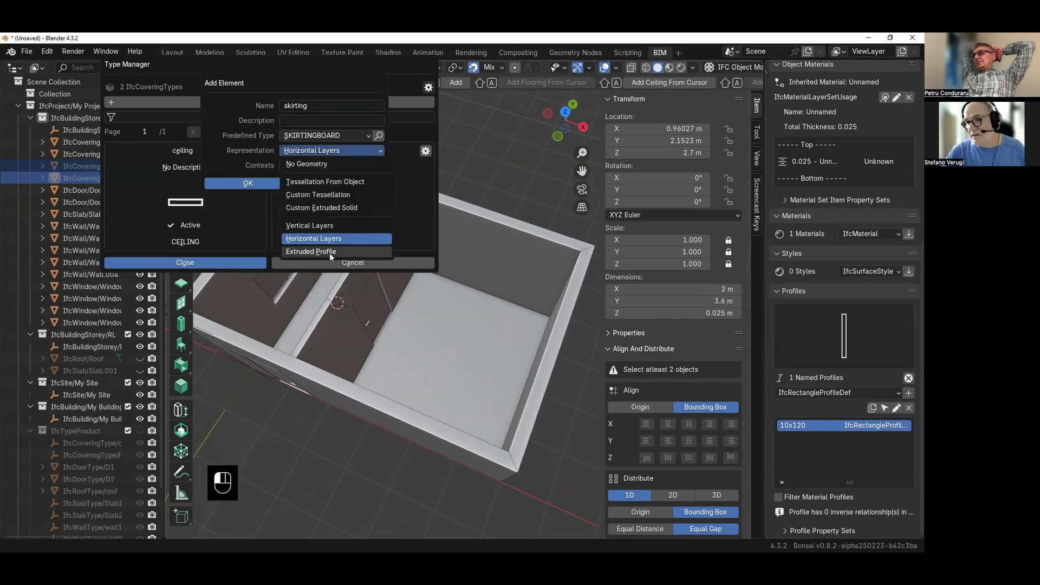
click(329, 251)
click(321, 166)
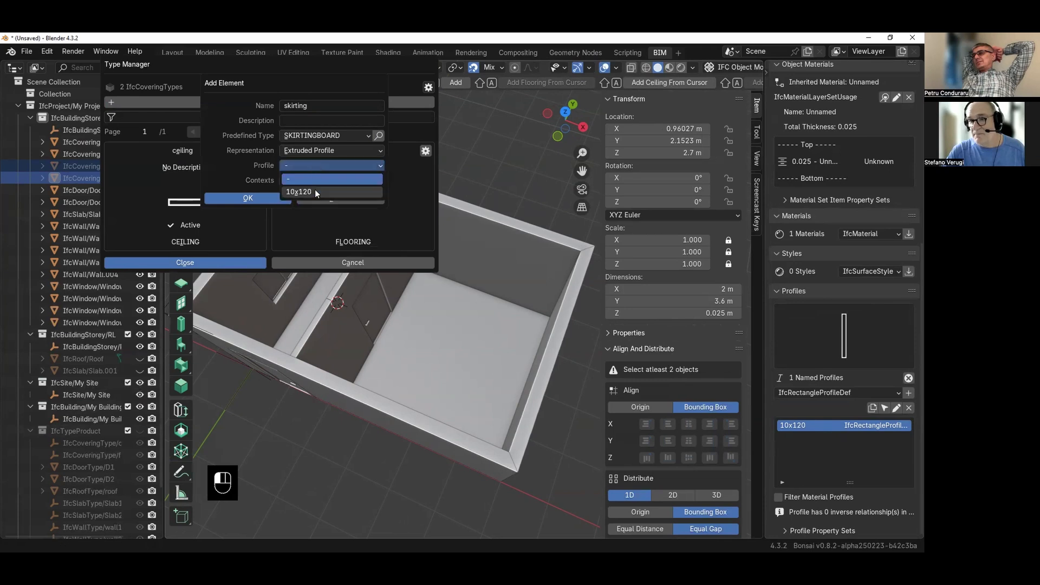
click(314, 190)
click(283, 198)
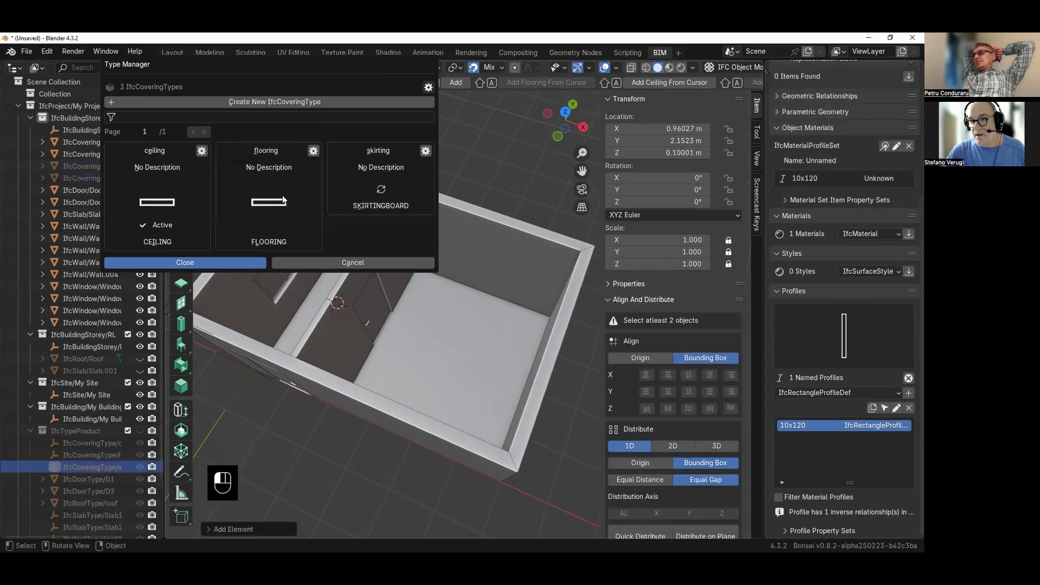
- Load the skirting type's thumbnail, make skirting the active covering type, and leave the Type Manager
click(384, 189)
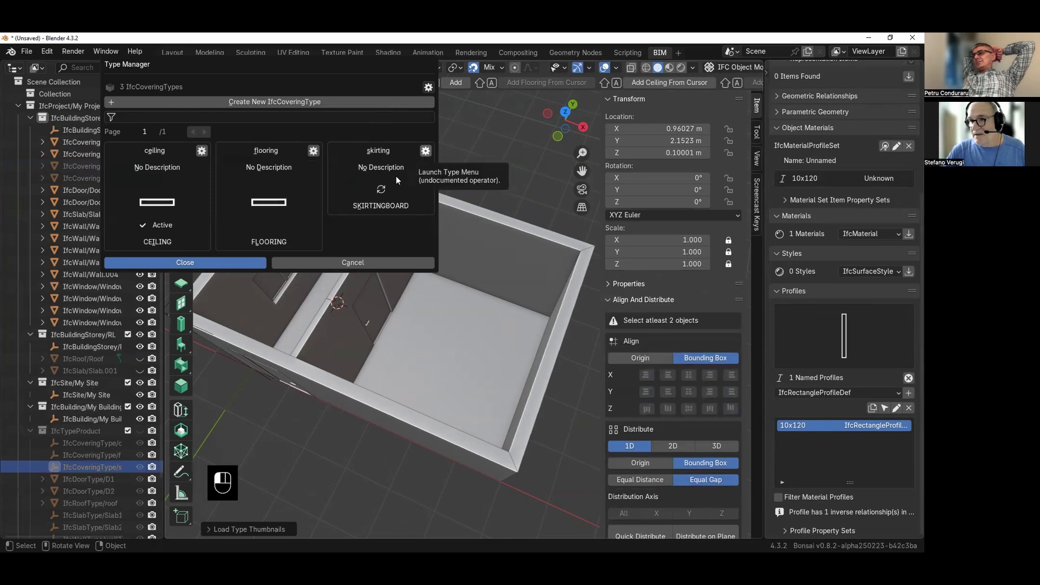
click(368, 205)
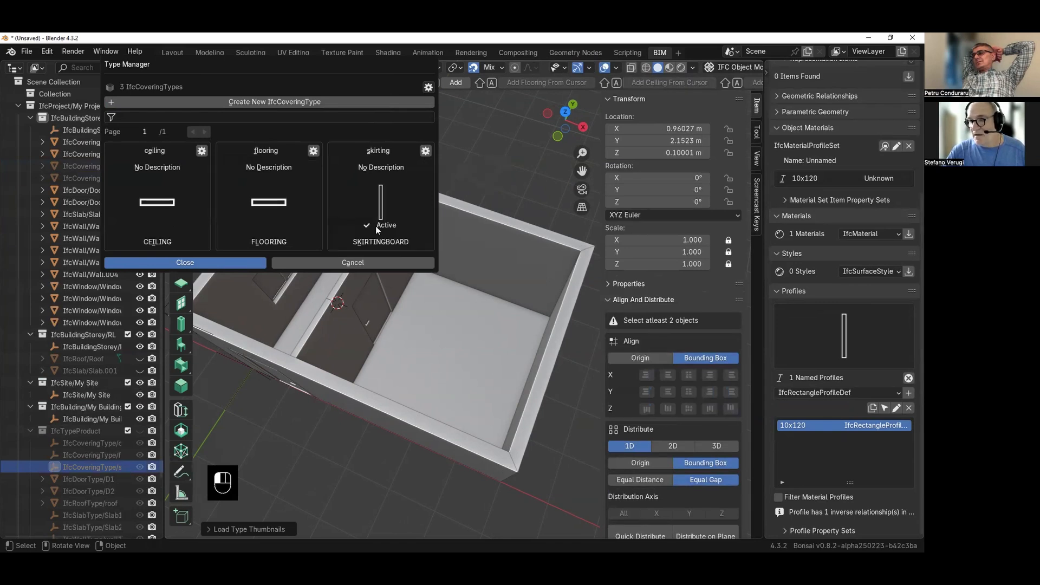
click(461, 156)
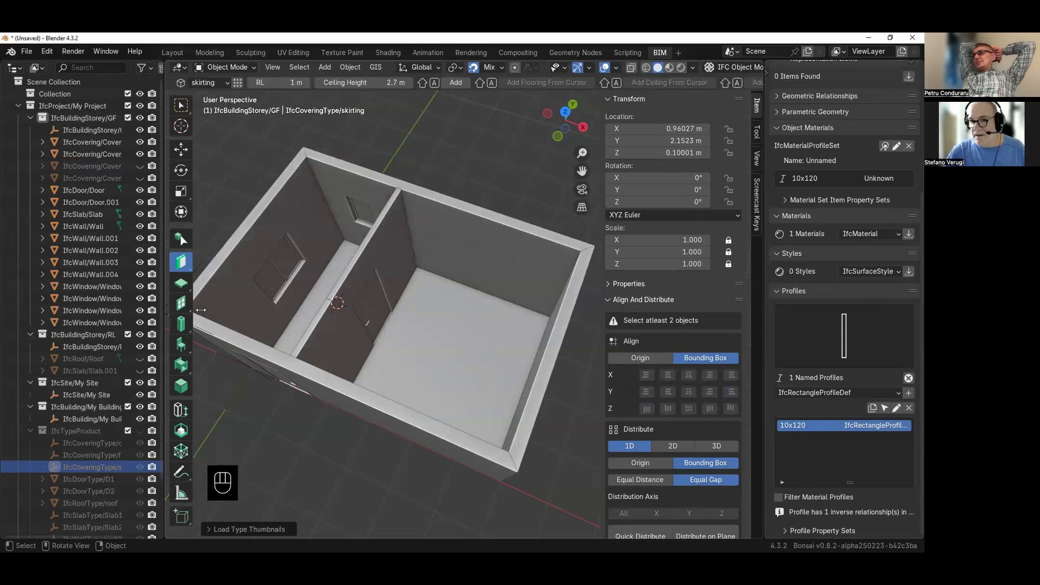
- Select storey GF in the spatial decomposition and add a skirting covering at the 3D cursor
shift+middle_drag(379, 214, 400, 207)
scroll(808, 101, up, 6)
scroll(809, 101, up, 2)
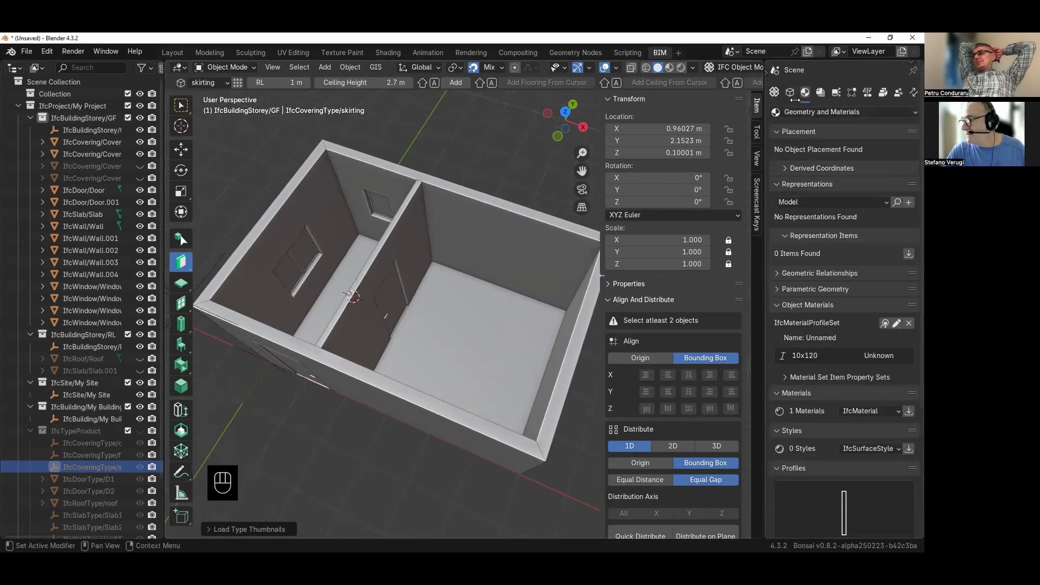
click(775, 92)
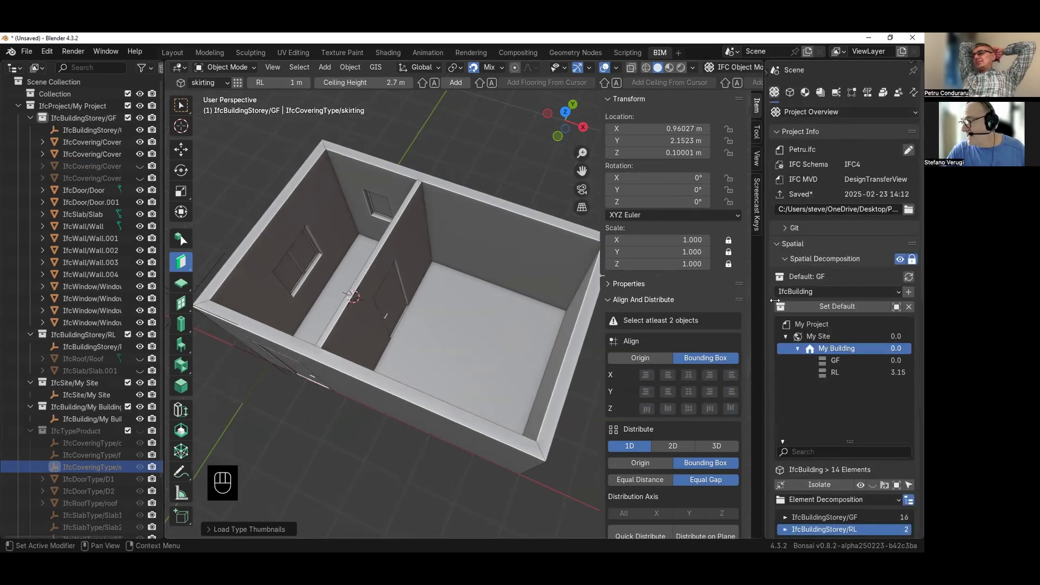
click(836, 361)
middle_drag(383, 258, 410, 109)
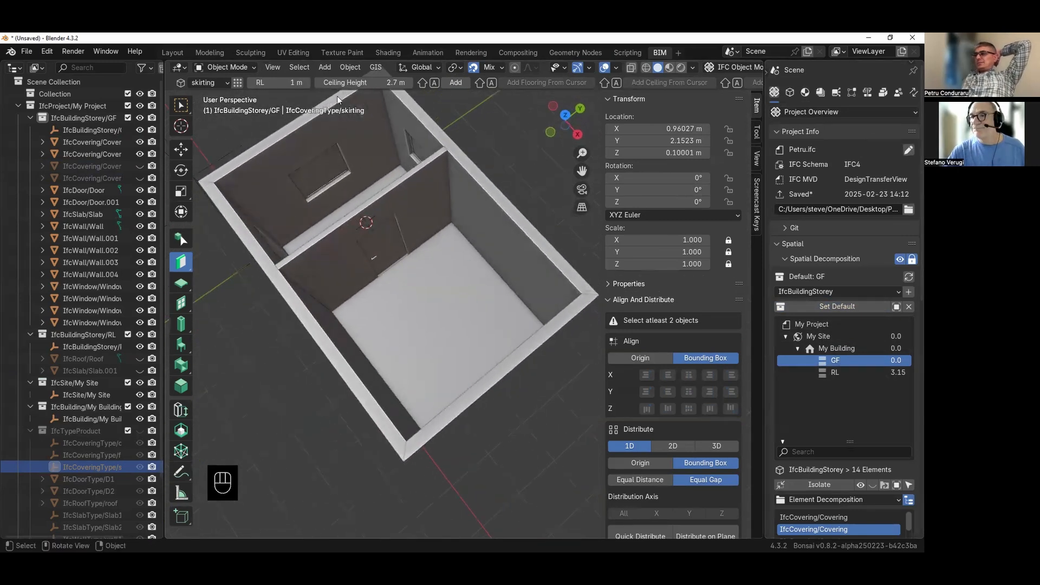
click(463, 83)
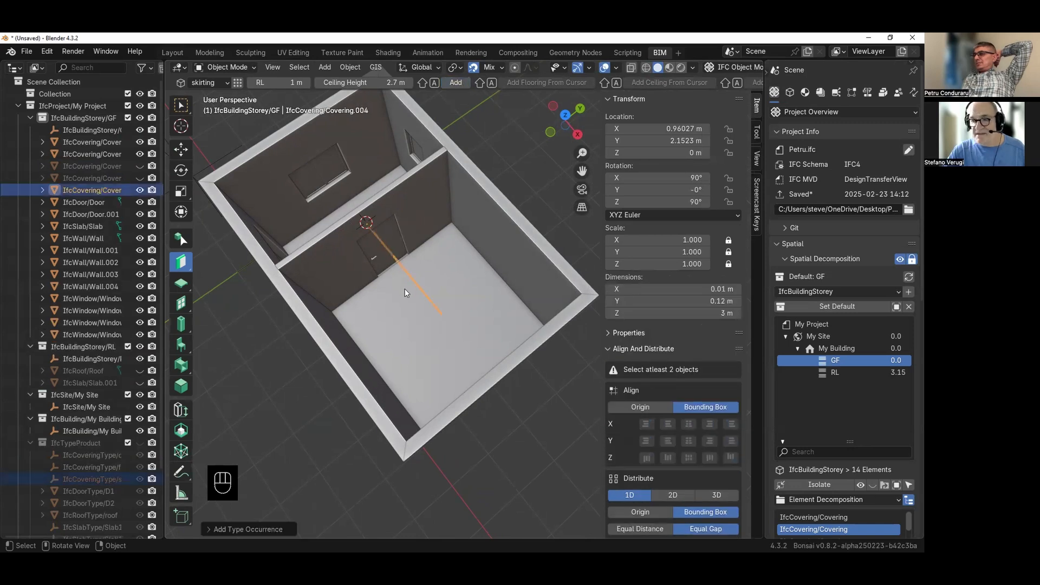
mouse_move(404, 287)
middle_down()
mouse_move(467, 262)
mouse_move(503, 269)
mouse_move(412, 278)
middle_up()
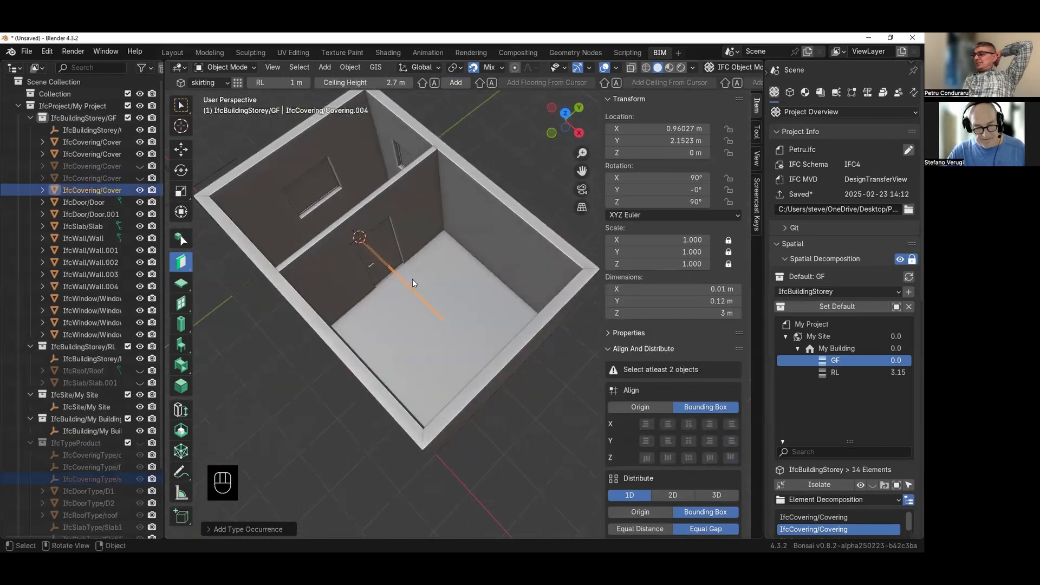
key(Tab)
key(Tab)
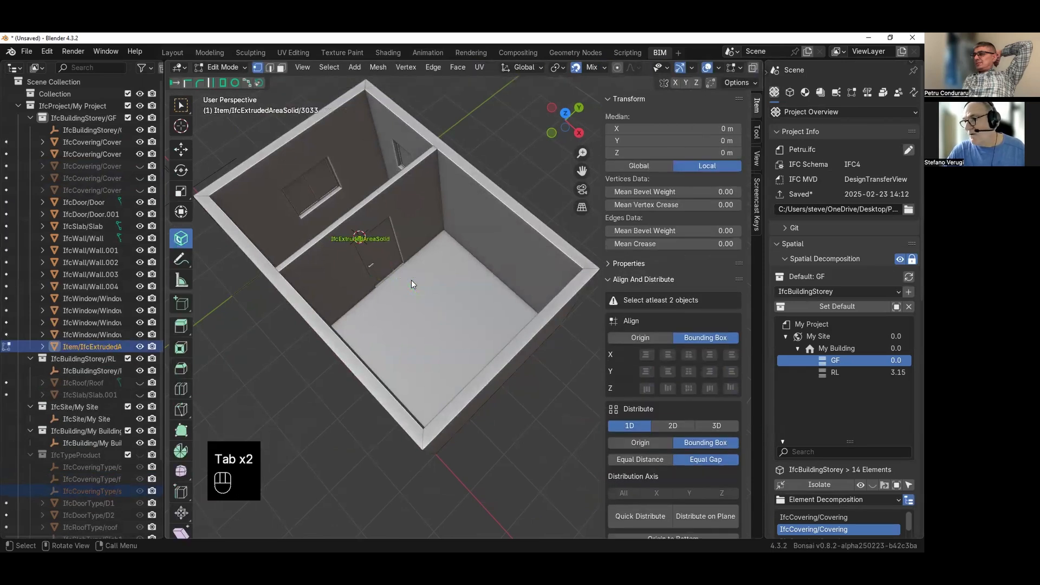
key(Tab)
key(Tab)
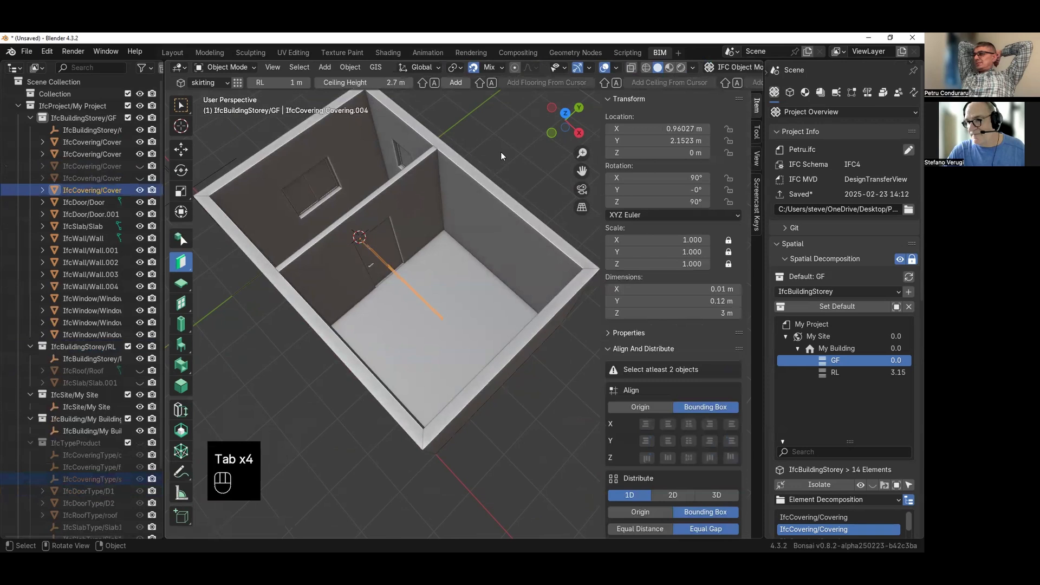
- Undo the placement and editing of the skirting added at the 3D cursor
key(Tab)
middle_drag(405, 280, 457, 278)
key(ctrl+z)
key(ctrl+z)
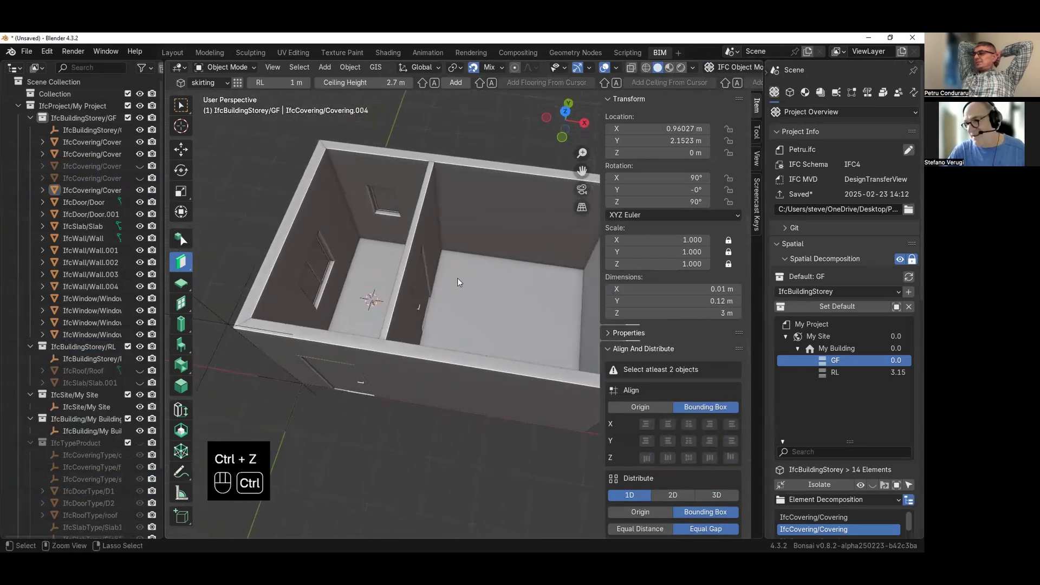
key(ctrl+z)
key(ctrl+z)
key(ctrl+z)
key(ctrl+z)
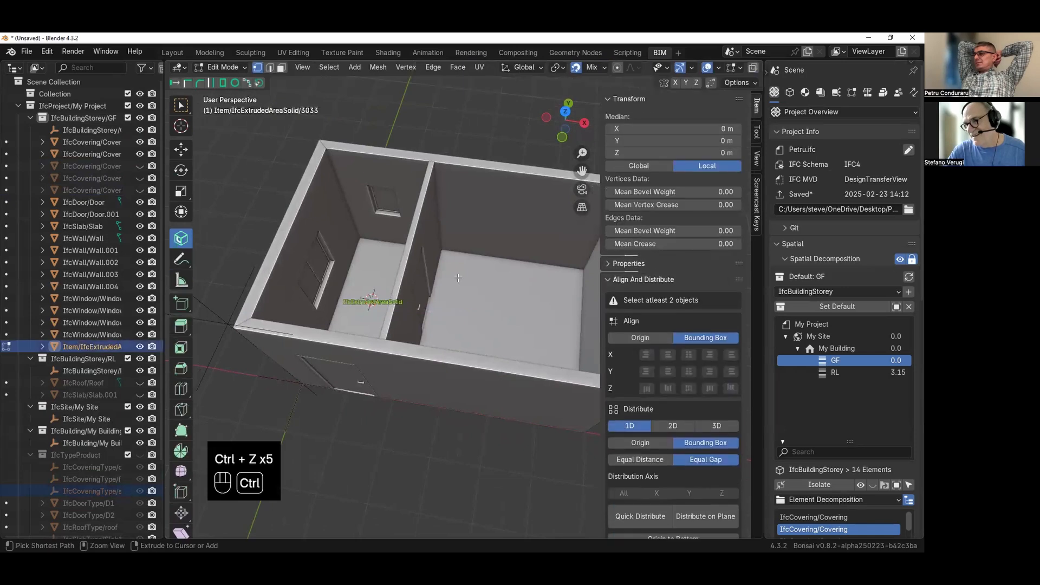
key(ctrl+z)
key(ctrl+z)
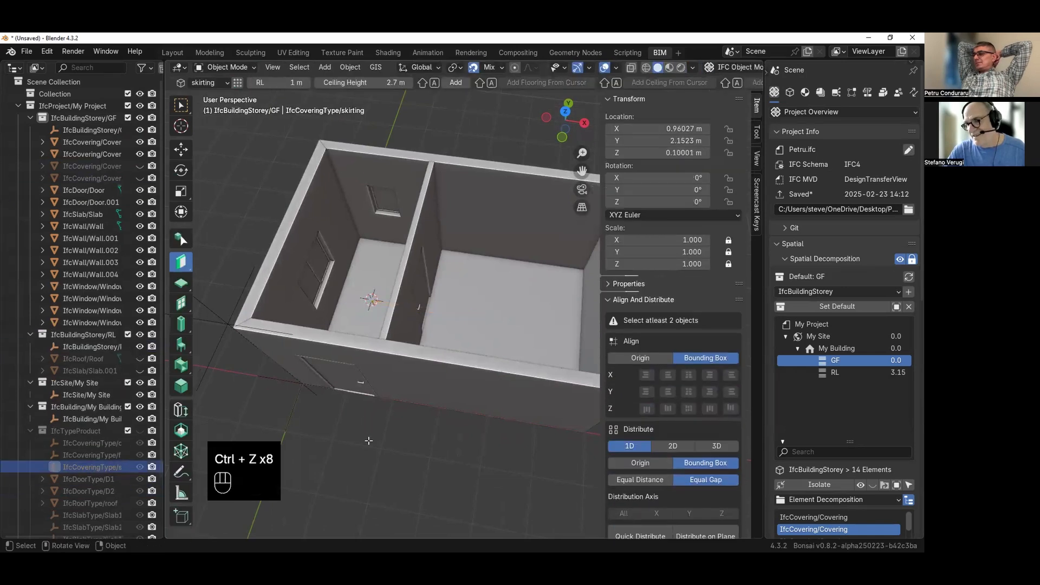
- Use the Multi Object Tool to draw a 2 m skirting along the top inner edge of the small room's back wall
click(181, 385)
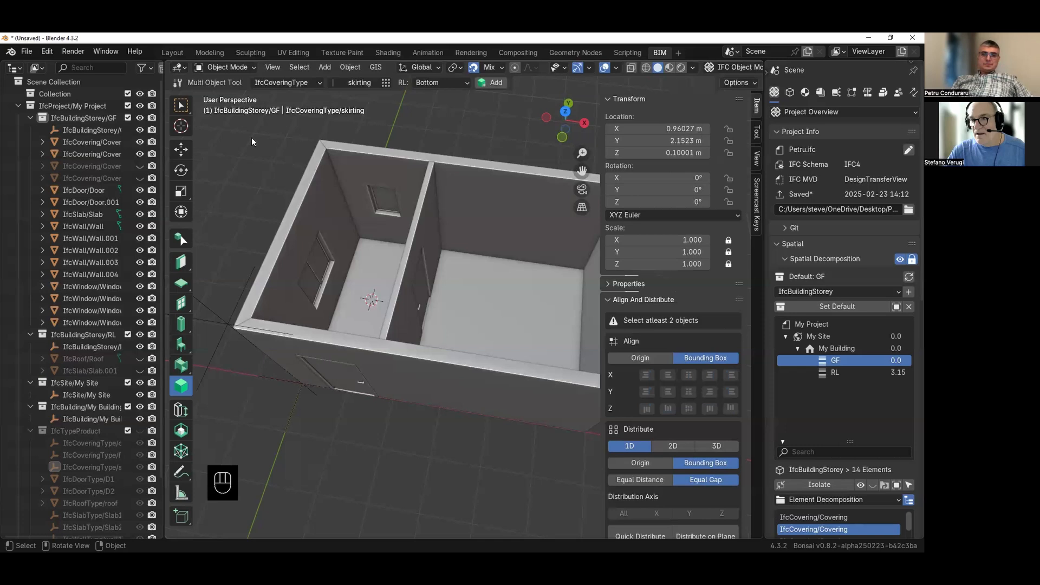
click(285, 82)
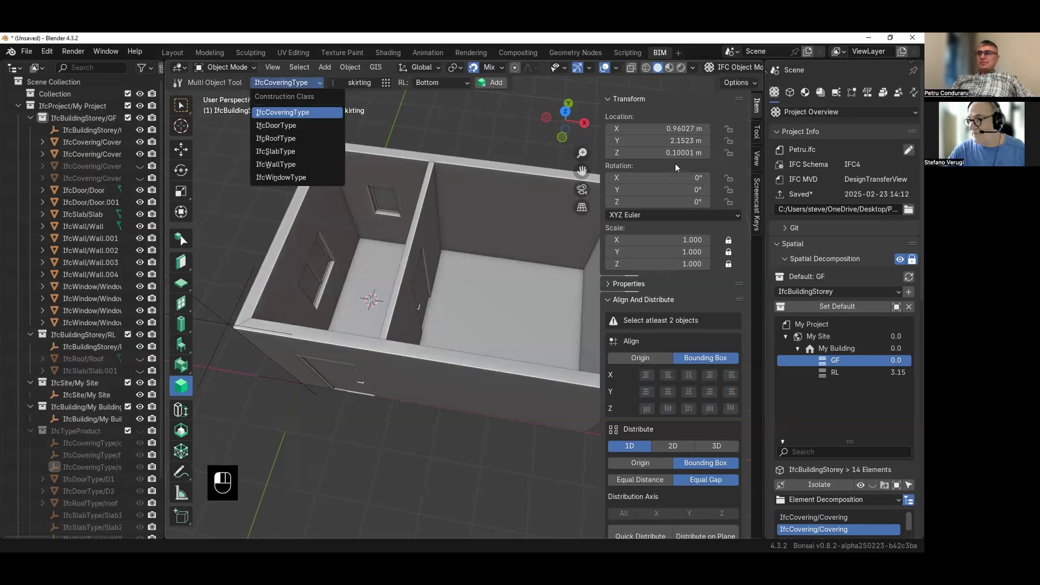
click(287, 83)
click(386, 82)
click(300, 263)
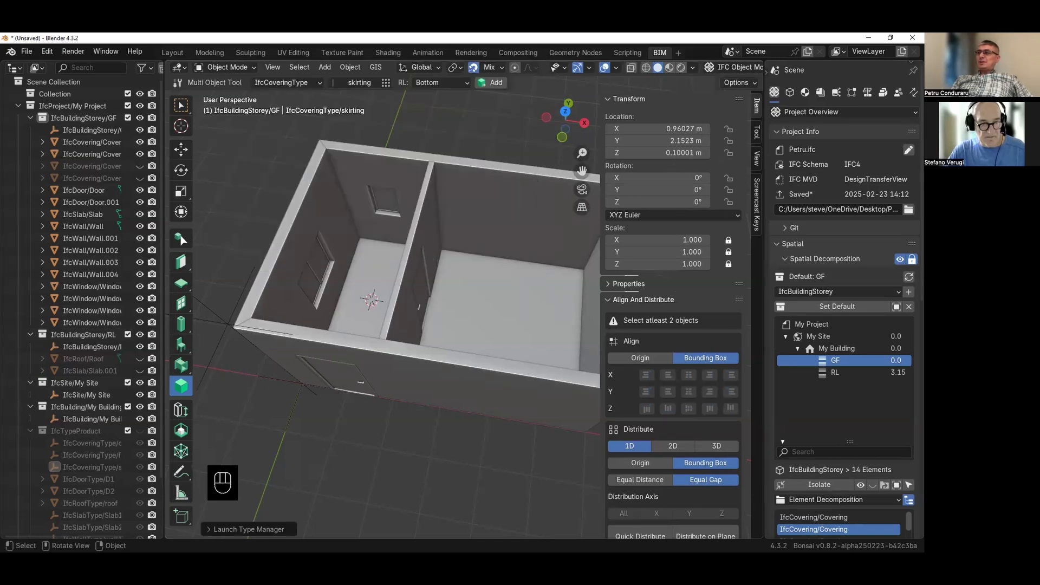
key(shift+a)
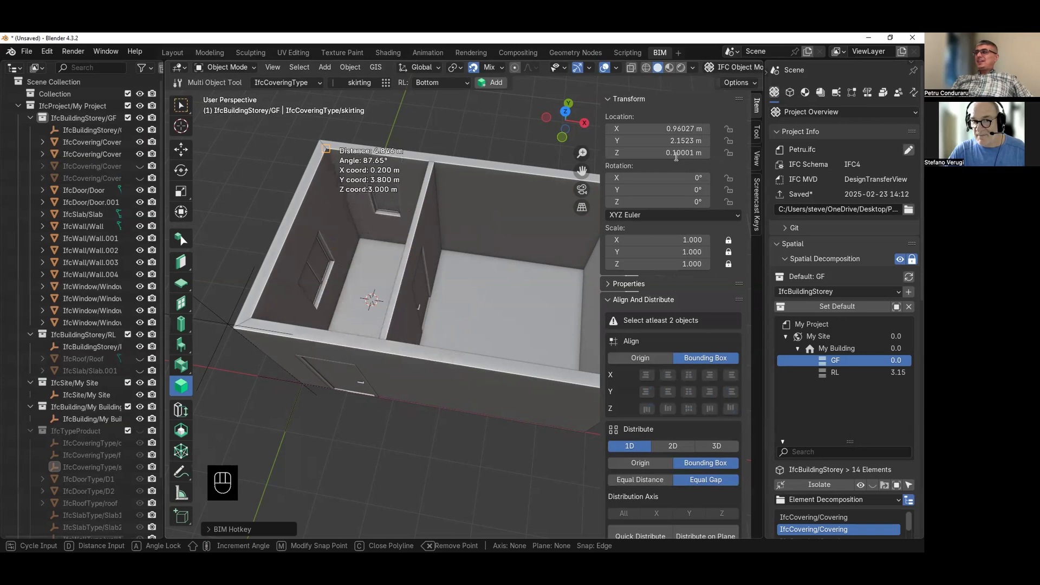
click(325, 148)
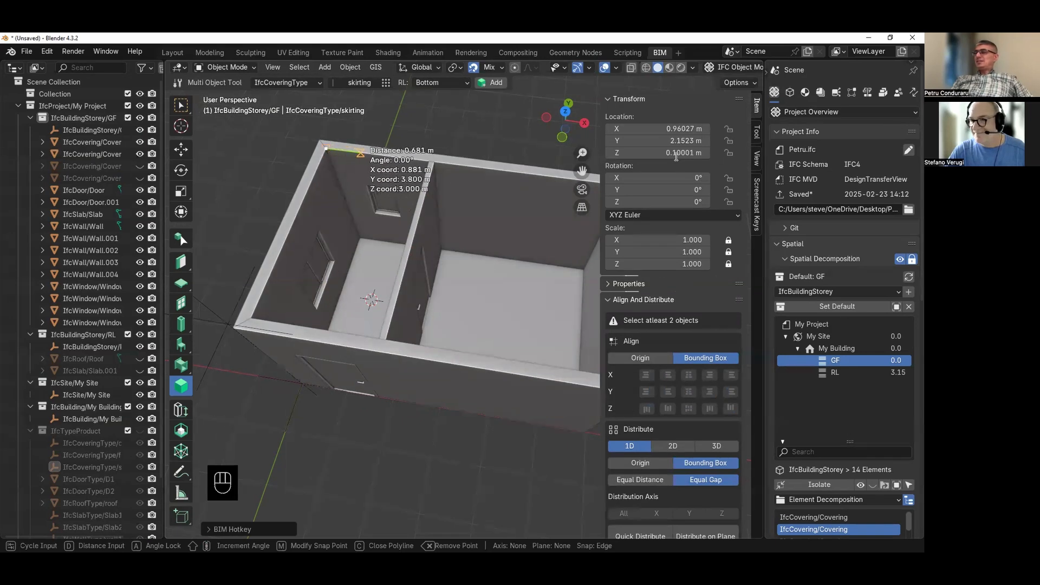
click(429, 161)
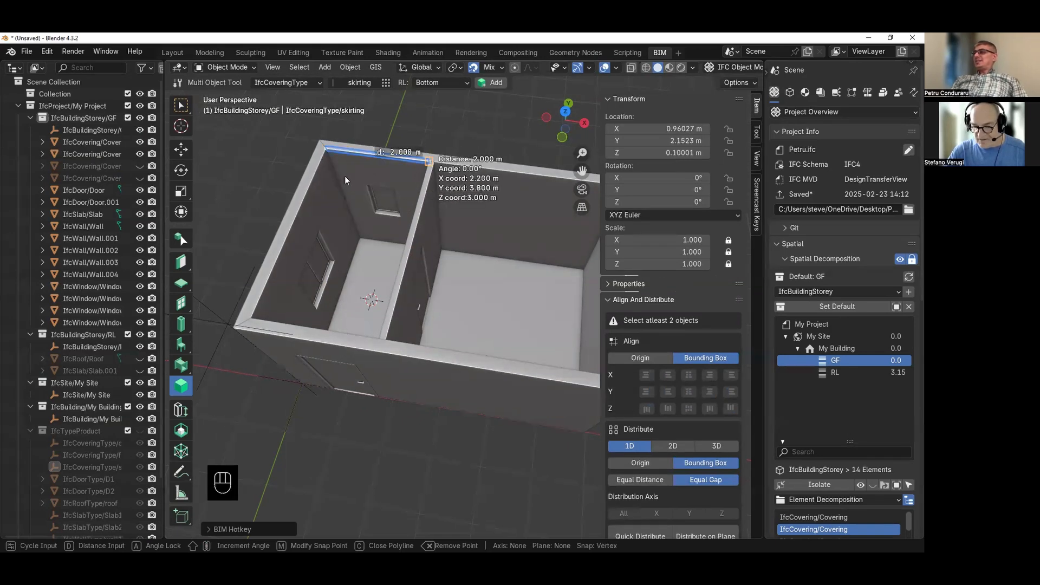
right_click(429, 161)
middle_drag(345, 176, 239, 203)
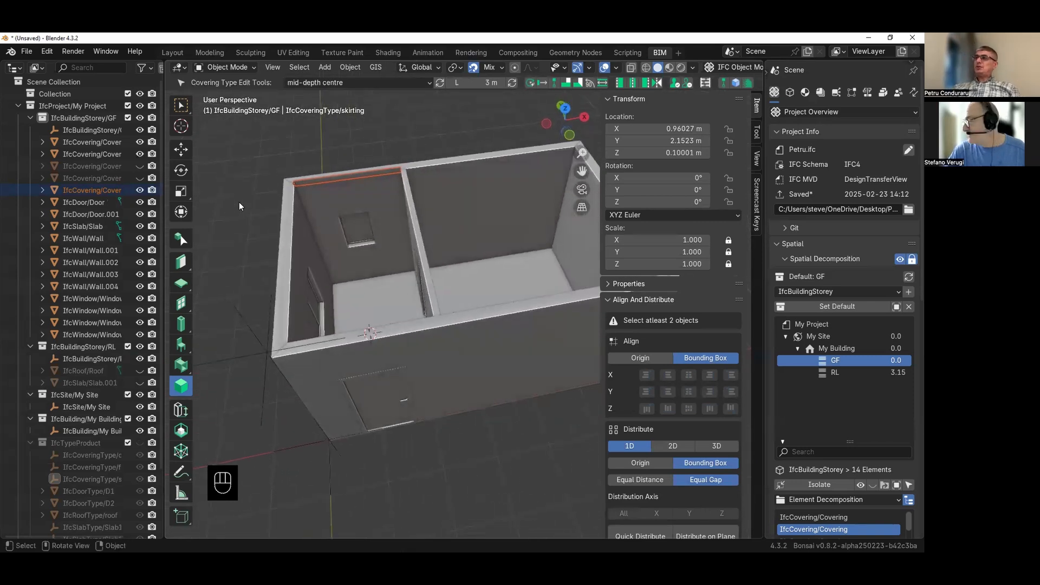
- Select the skirting on top of the small room's back wall and delete it
click(347, 176)
click(657, 152)
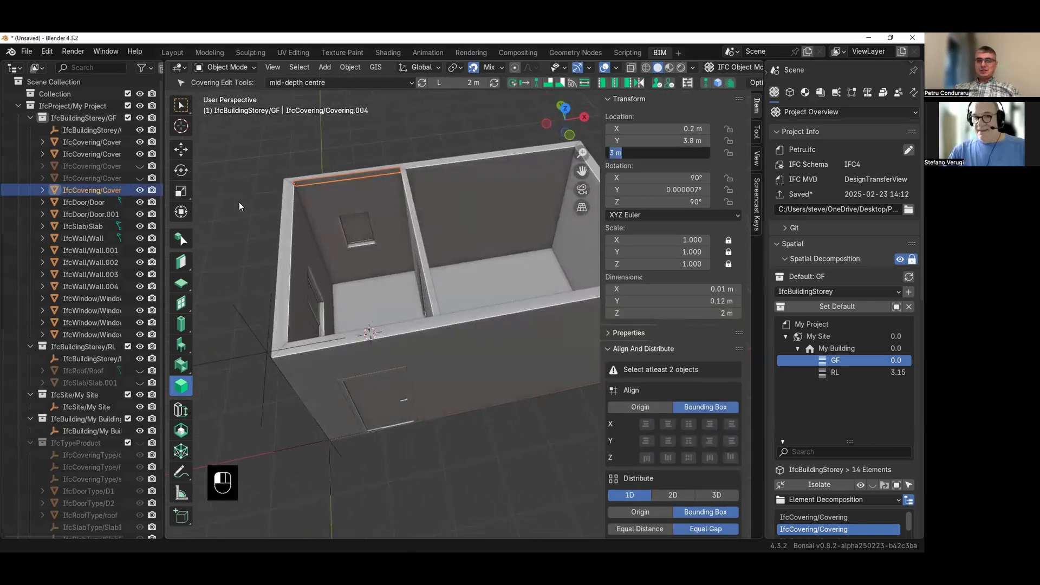
key(Delete)
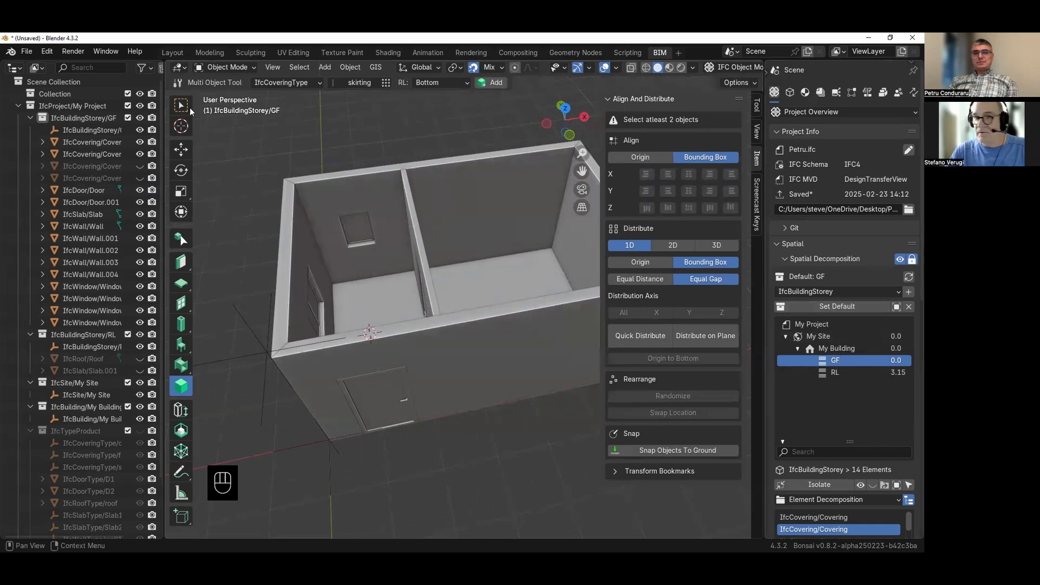
- Activate the Covering Tool with skirting as the covering type
drag(181, 262, 242, 319)
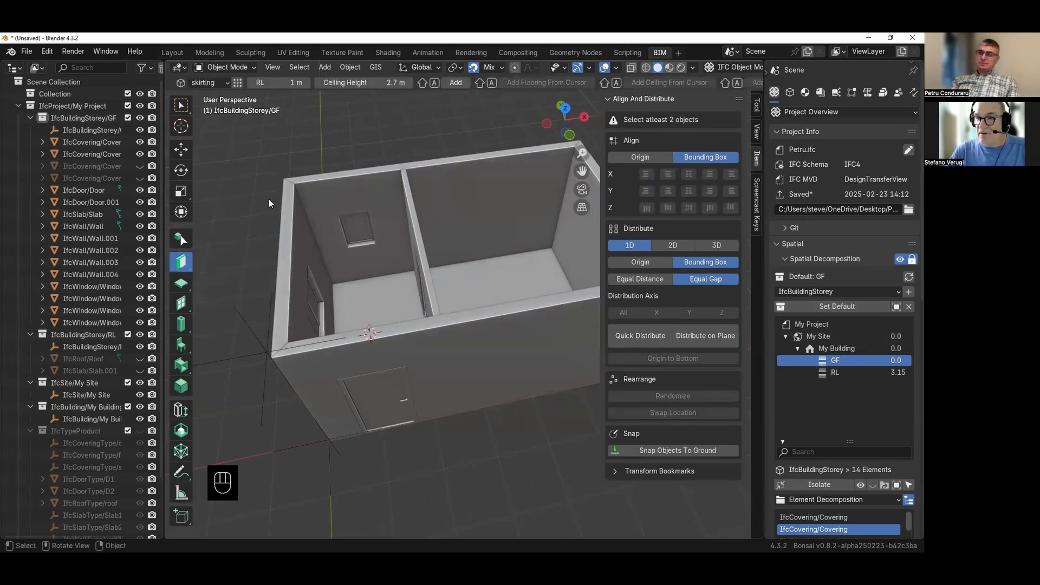
click(215, 86)
click(222, 137)
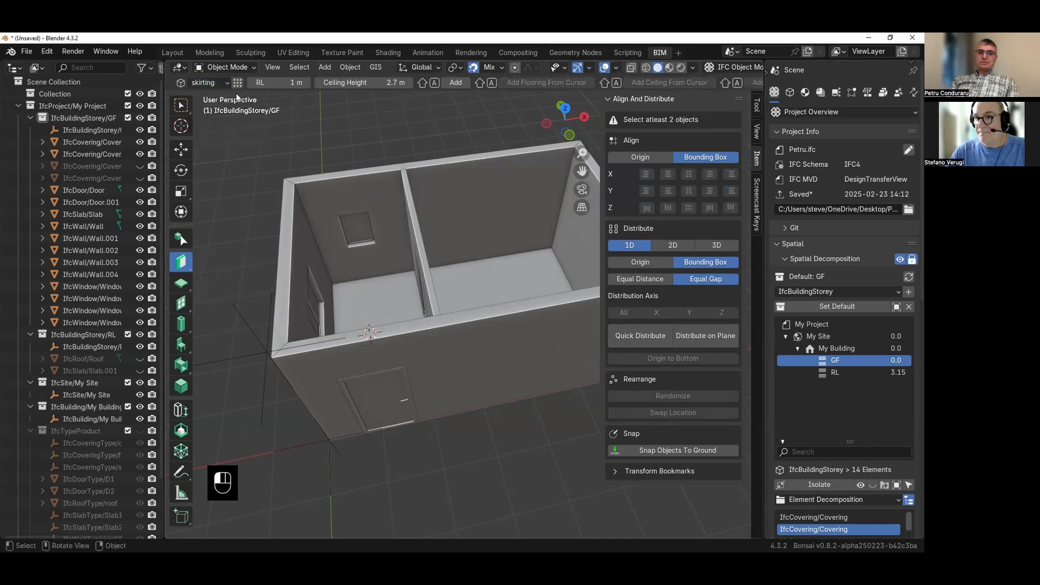
click(279, 83)
click(293, 113)
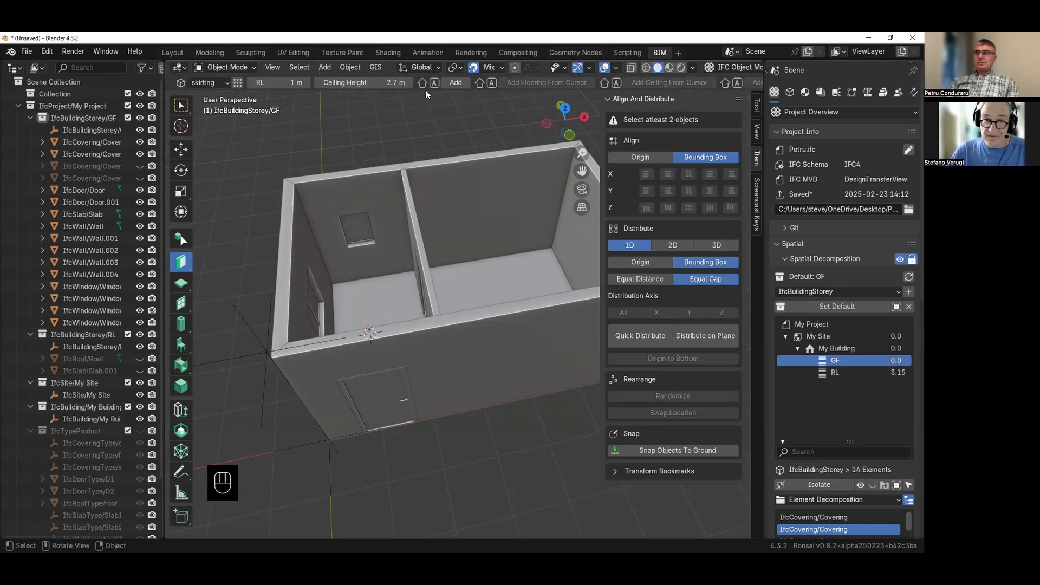
- Add a skirting at the 3D cursor inside the small room, then undo it
click(456, 82)
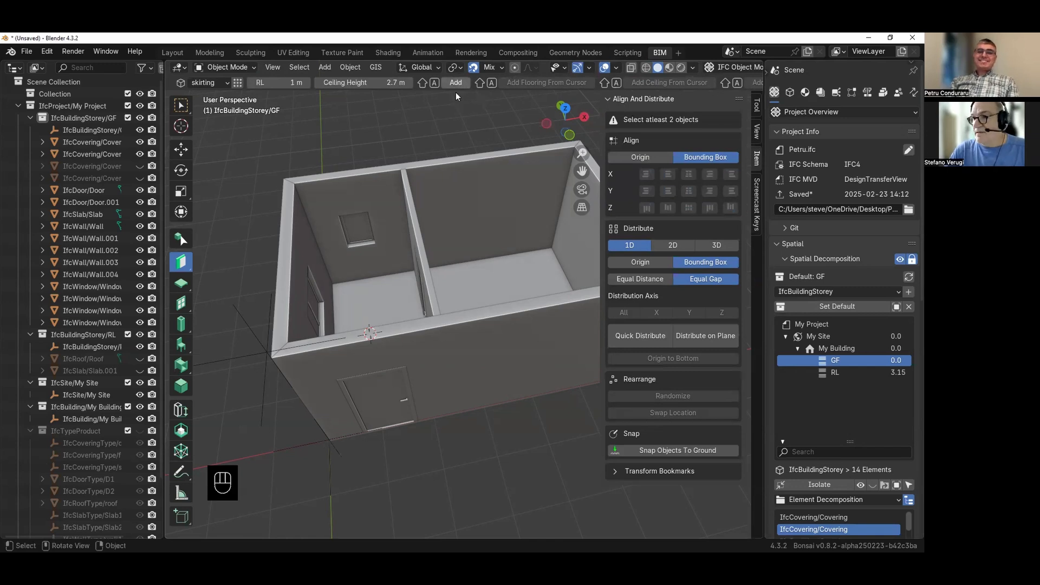
scroll(331, 187, down, 5)
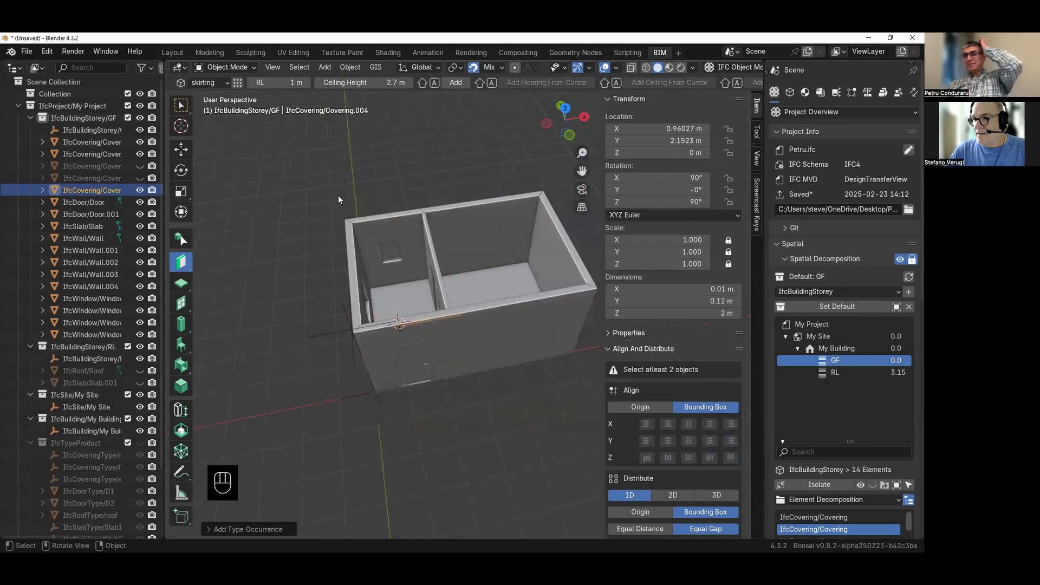
scroll(433, 274, up, 5)
middle_drag(521, 280, 394, 339)
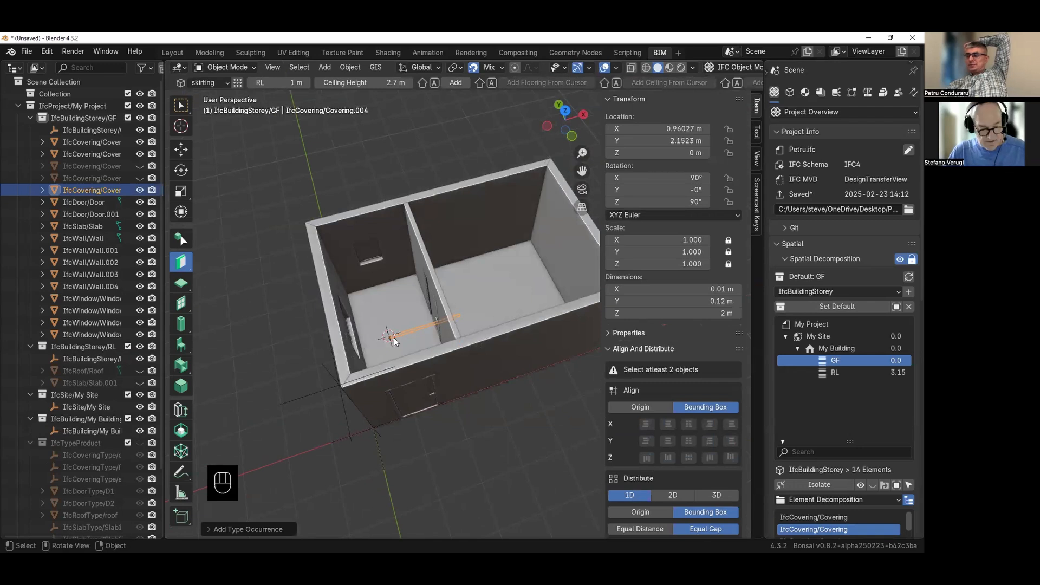
key(ctrl+z)
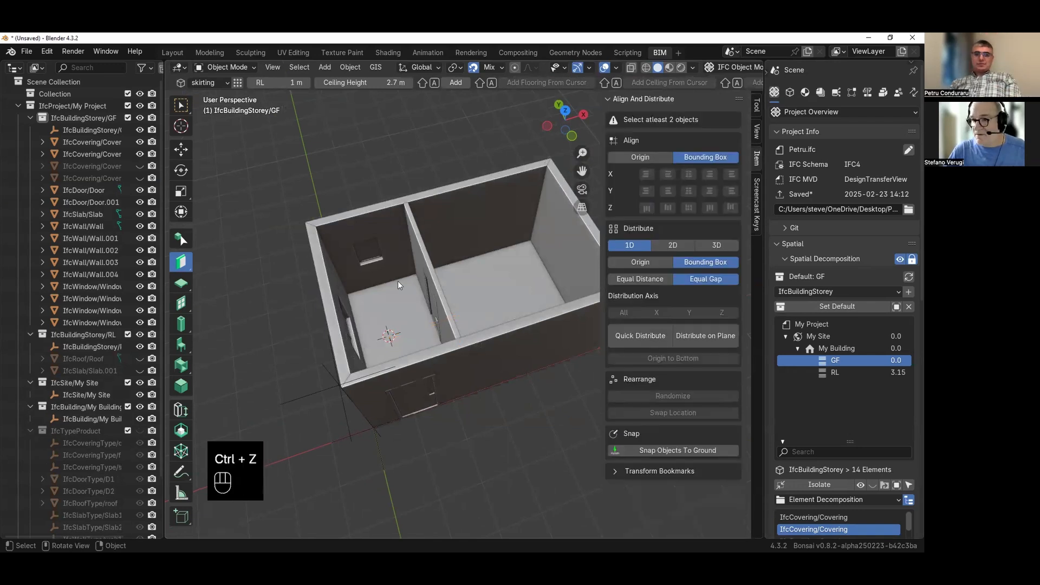
- Snap the 3D cursor to the small room's back floor corner beside the exterior side wall and add a skirting there
shift+right_drag(344, 287, 359, 287)
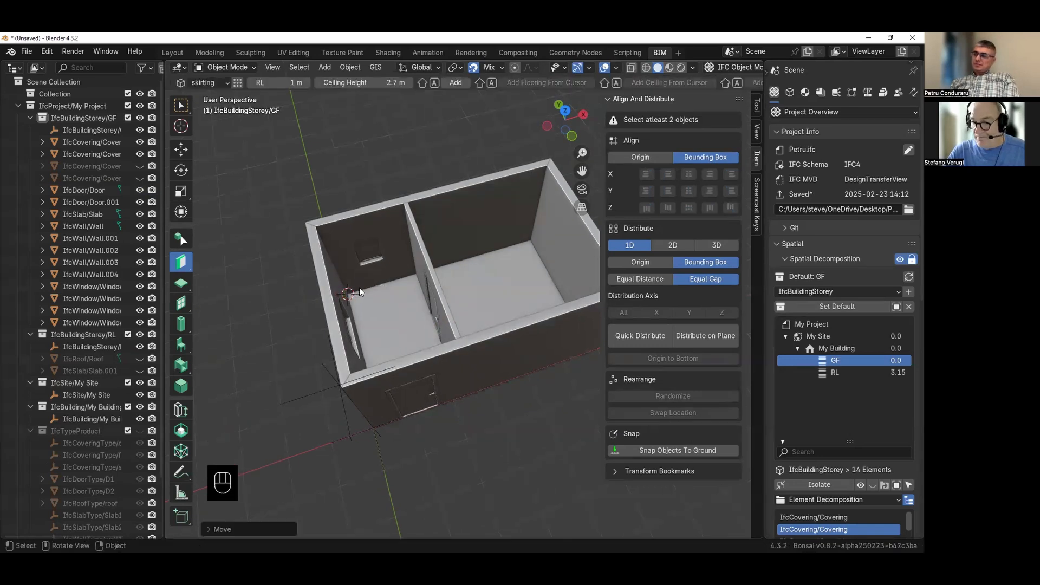
key(KP_7)
scroll(363, 274, up, 2)
middle_drag(350, 253, 295, 102)
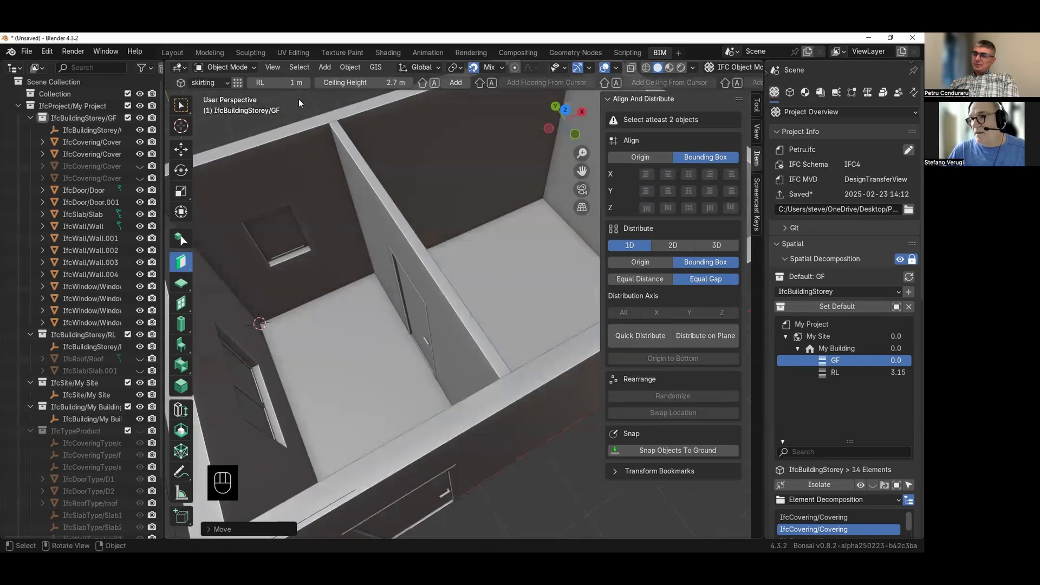
click(456, 83)
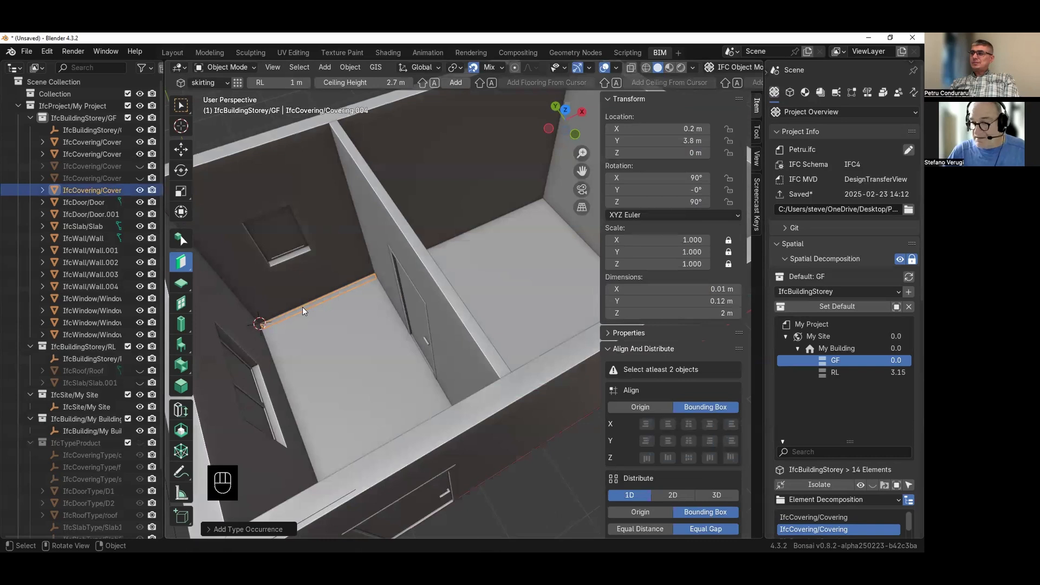
- In front wireframe view, move the skirting up along Z from its lower corner as snap base, so it sits on the floor
key(KP_1)
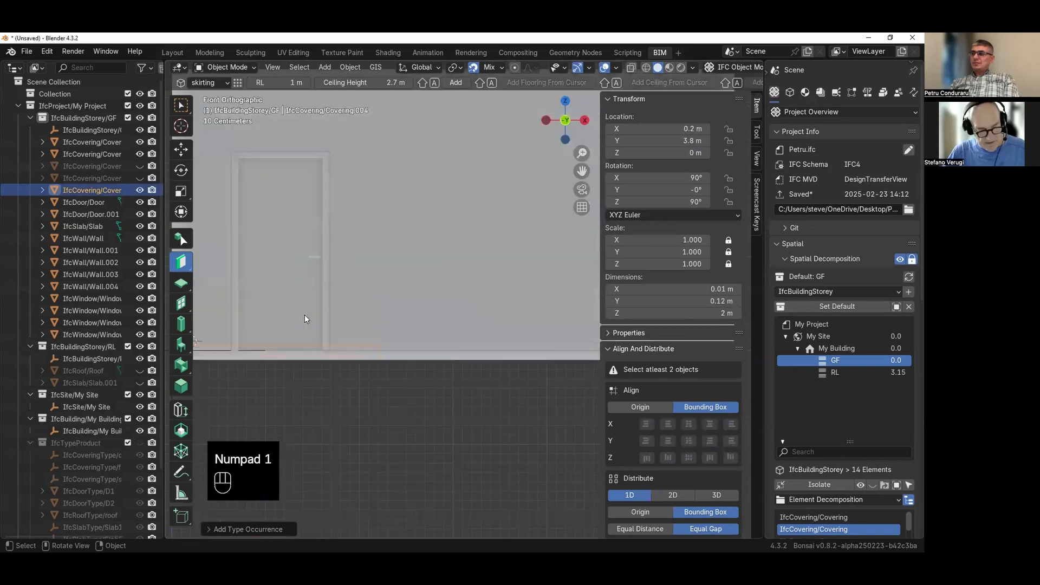
key(shift+z)
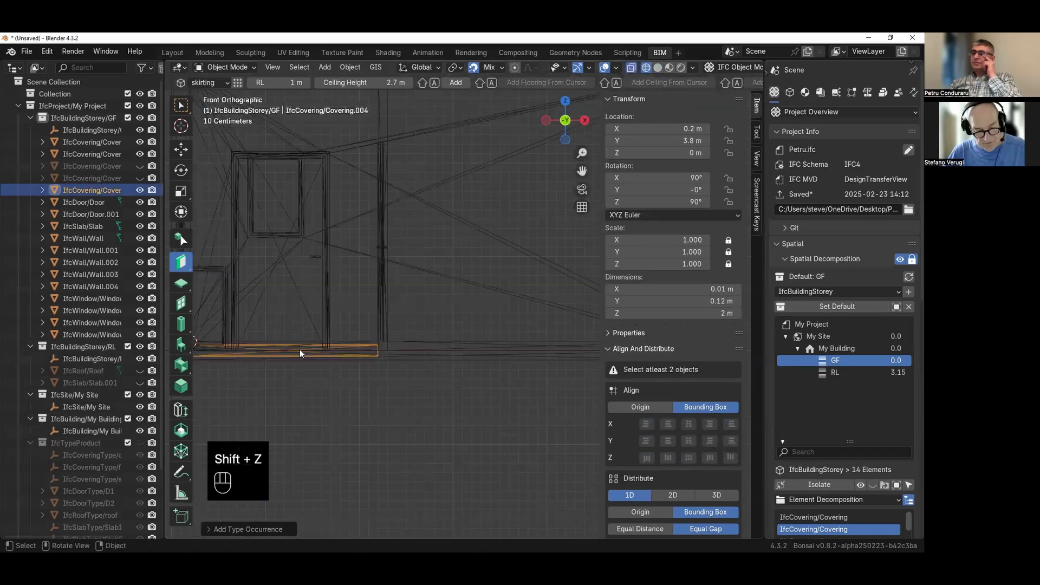
click(756, 131)
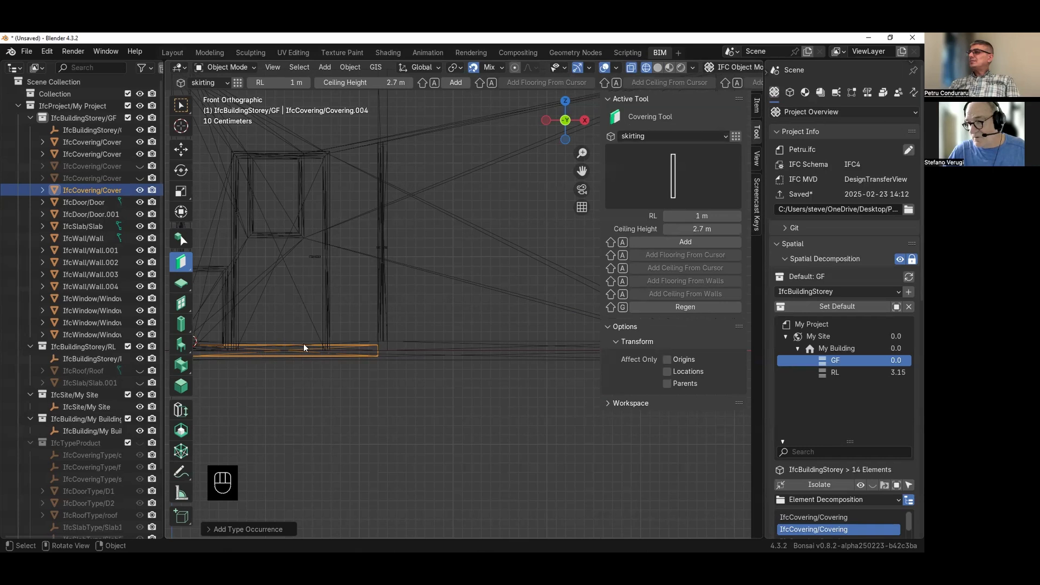
scroll(256, 347, down, 2)
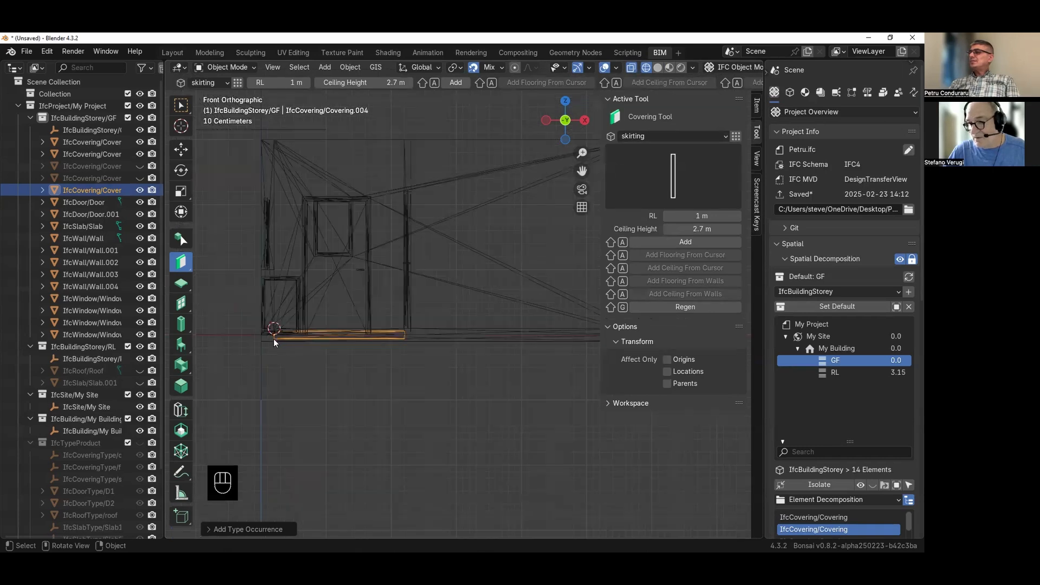
scroll(241, 342, up, 1)
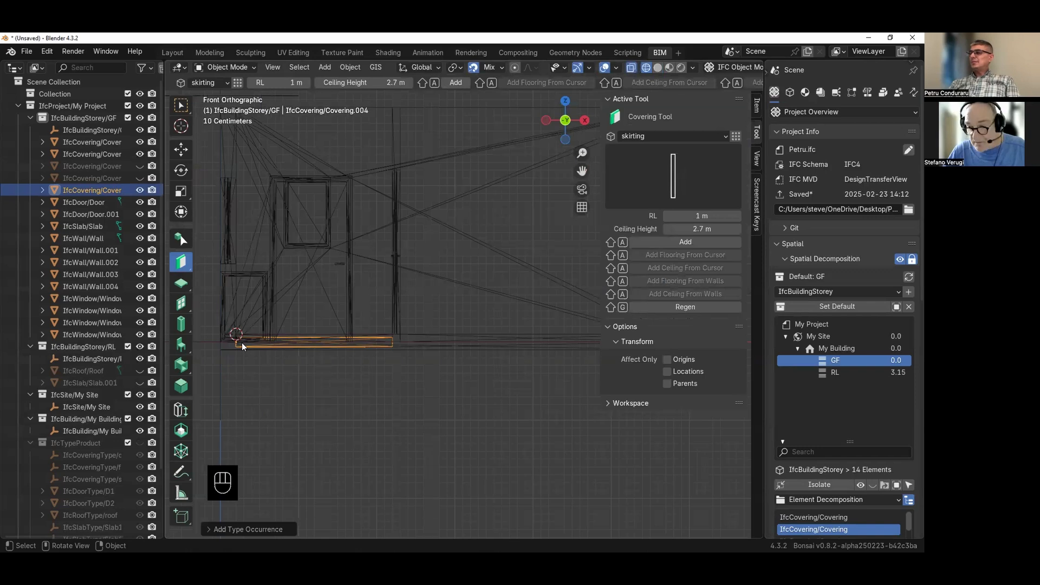
key(g)
key(b)
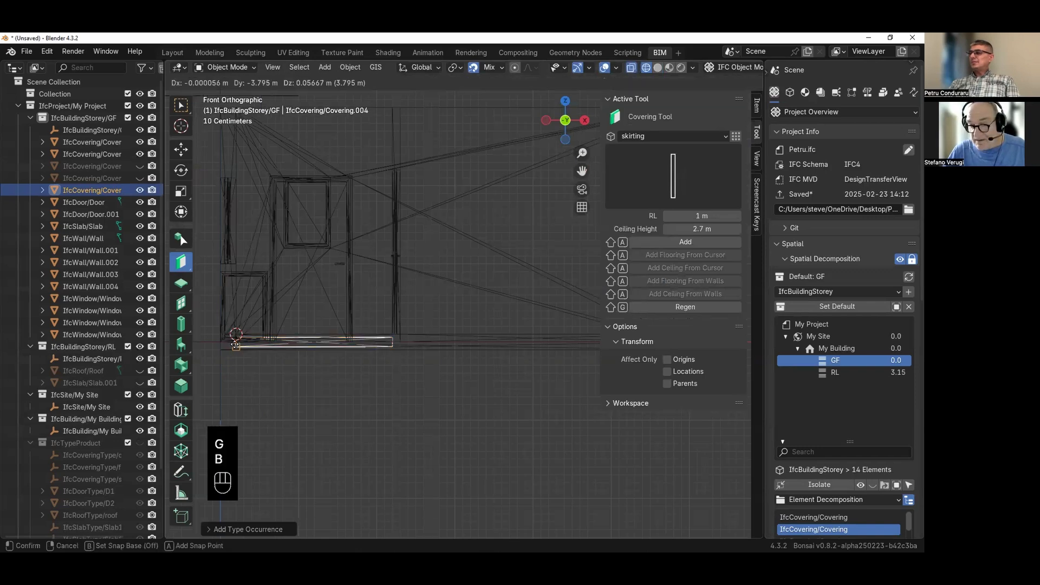
click(236, 345)
key(z)
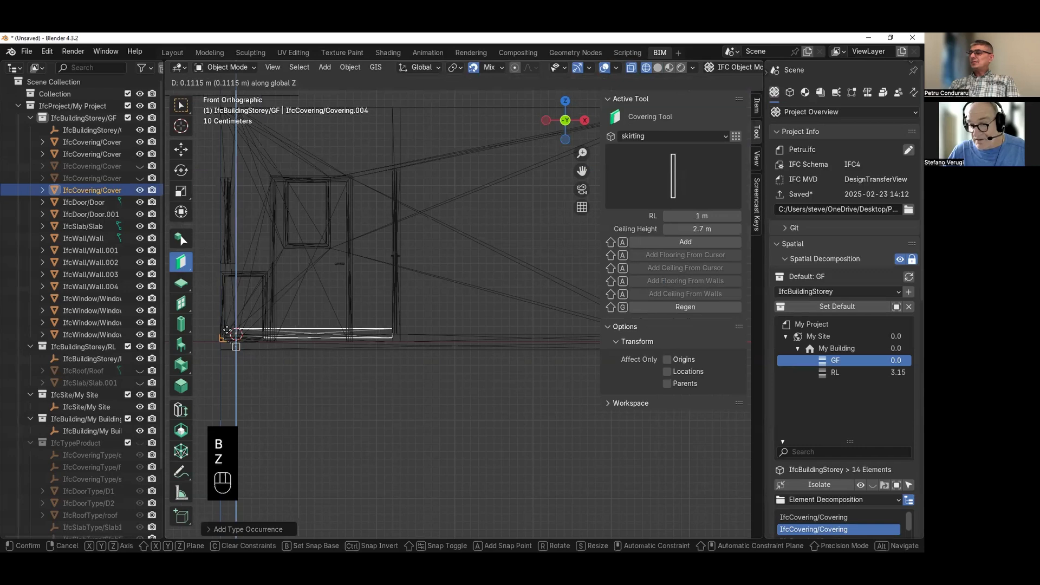
click(366, 323)
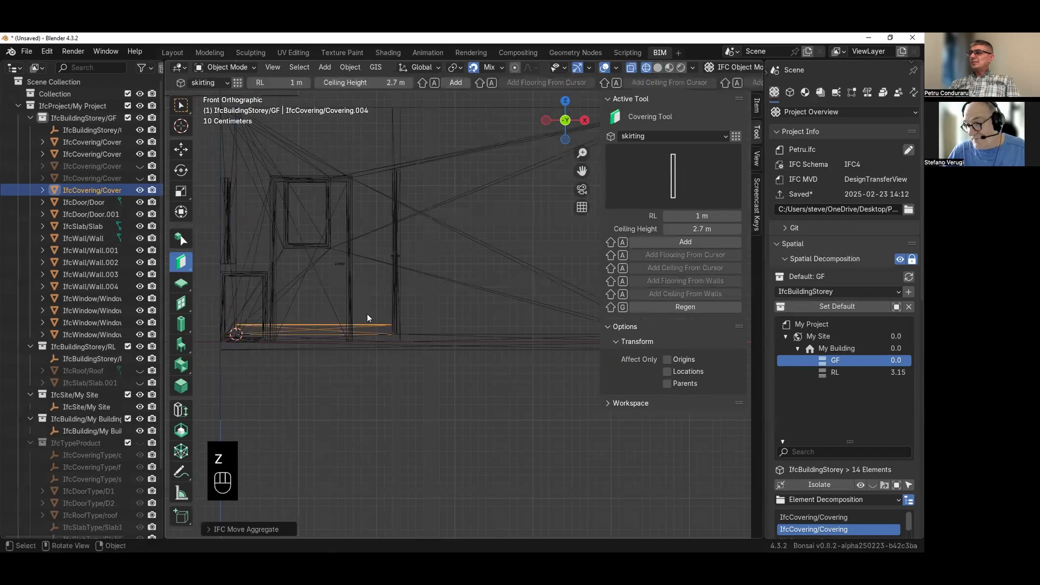
mouse_move(369, 299)
middle_down()
mouse_move(397, 330)
mouse_move(380, 291)
mouse_move(396, 266)
mouse_move(387, 258)
mouse_move(349, 272)
middle_up()
key(shift+z)
scroll(360, 285, down, 2)
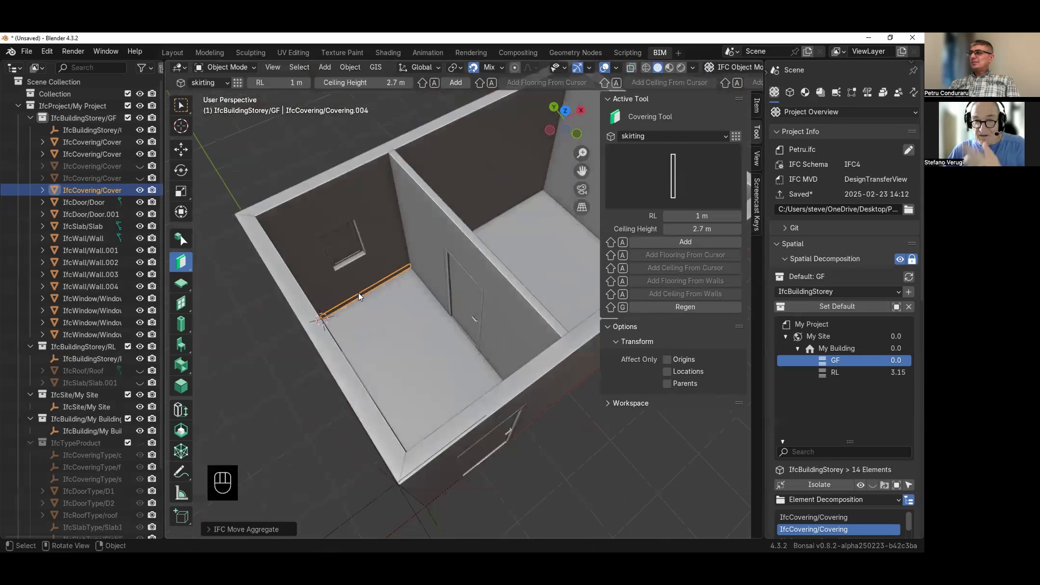
- Save the project and, with the Multi Object Tool, draw a skirting along the foot of the small room's partition wall, about 3.6 m long, locked to Y
click(181, 386)
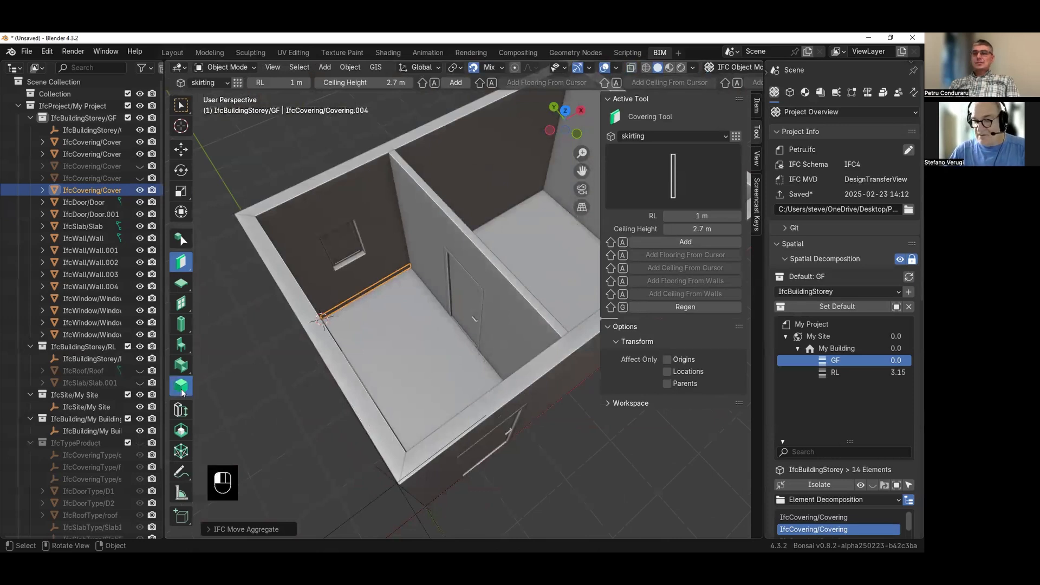
key(ctrl+s)
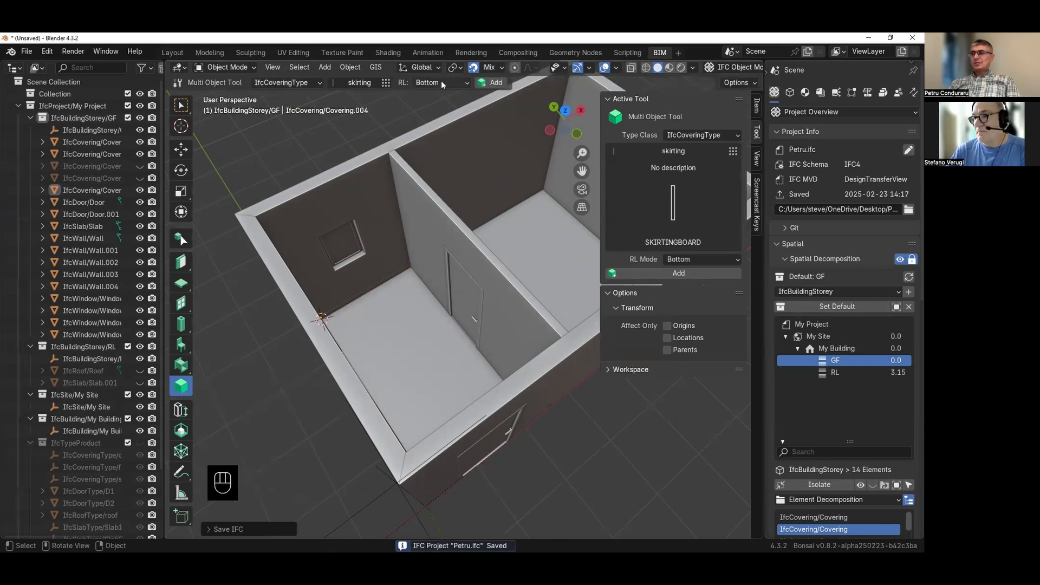
click(497, 82)
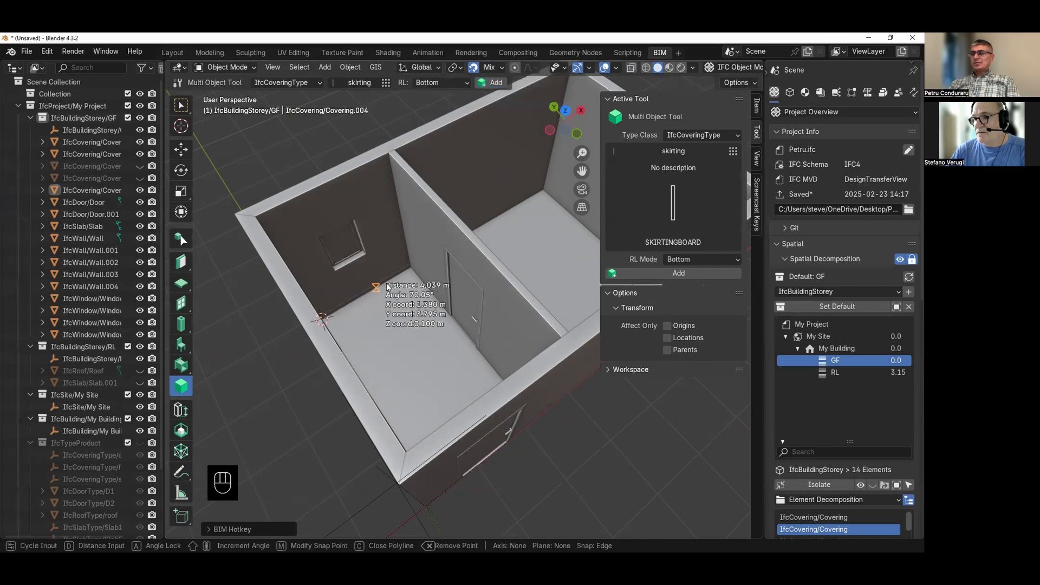
click(411, 269)
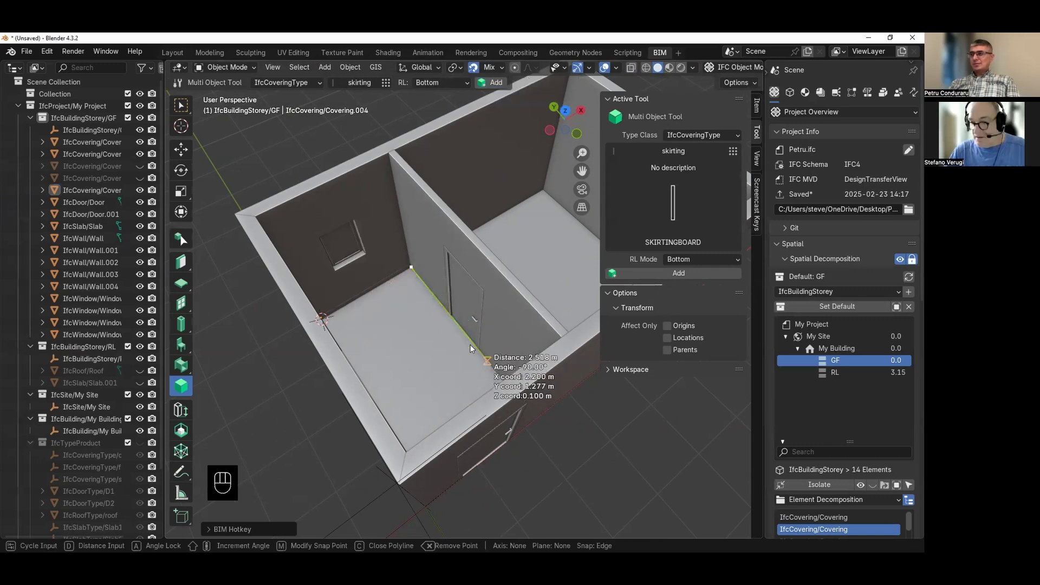
key(y)
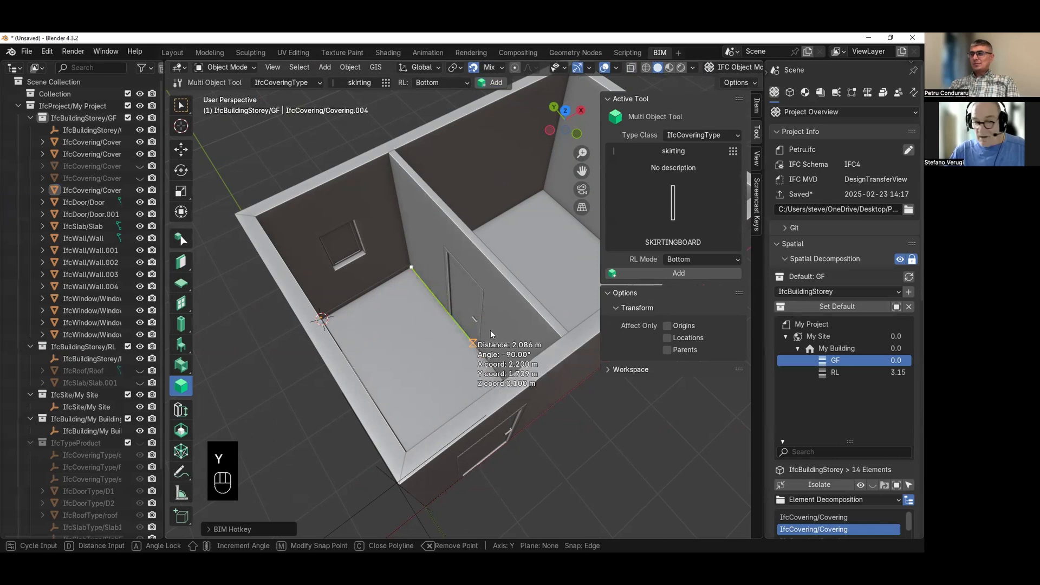
click(561, 336)
right_click(561, 336)
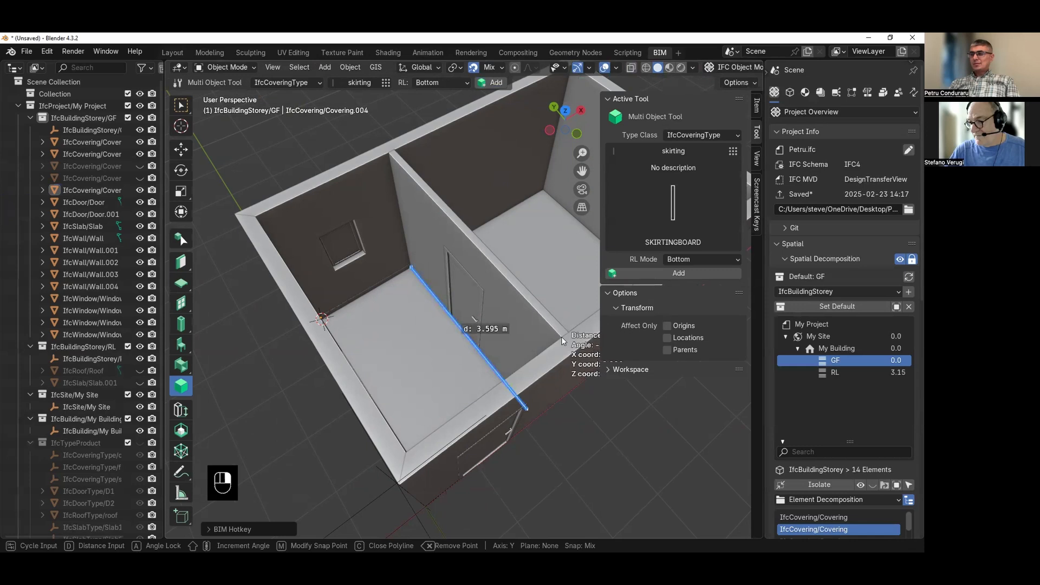
- Set the new partition-wall skirting's axis to bottom left and apply it
middle_drag(546, 324, 333, 308)
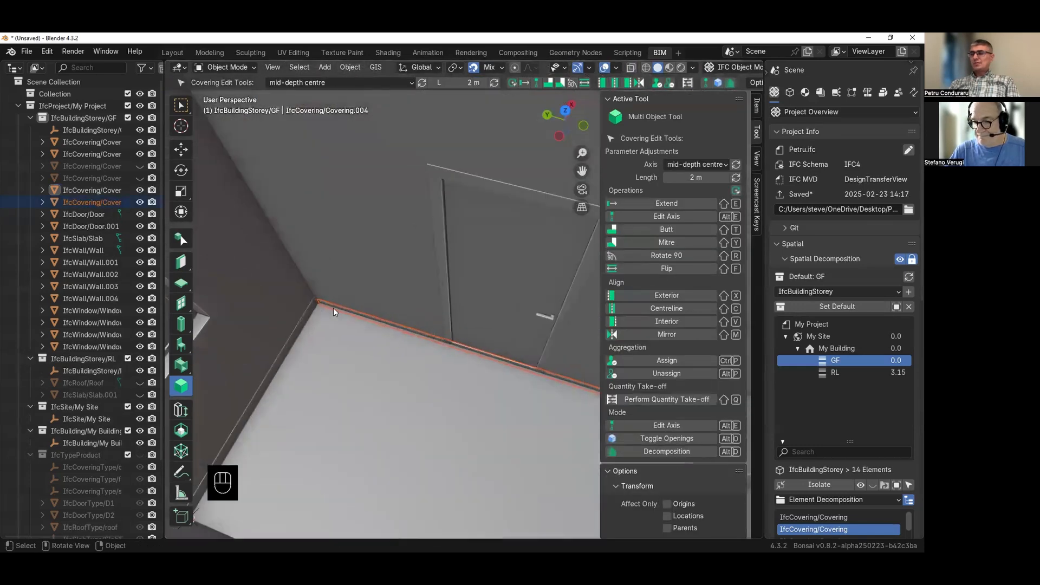
click(688, 164)
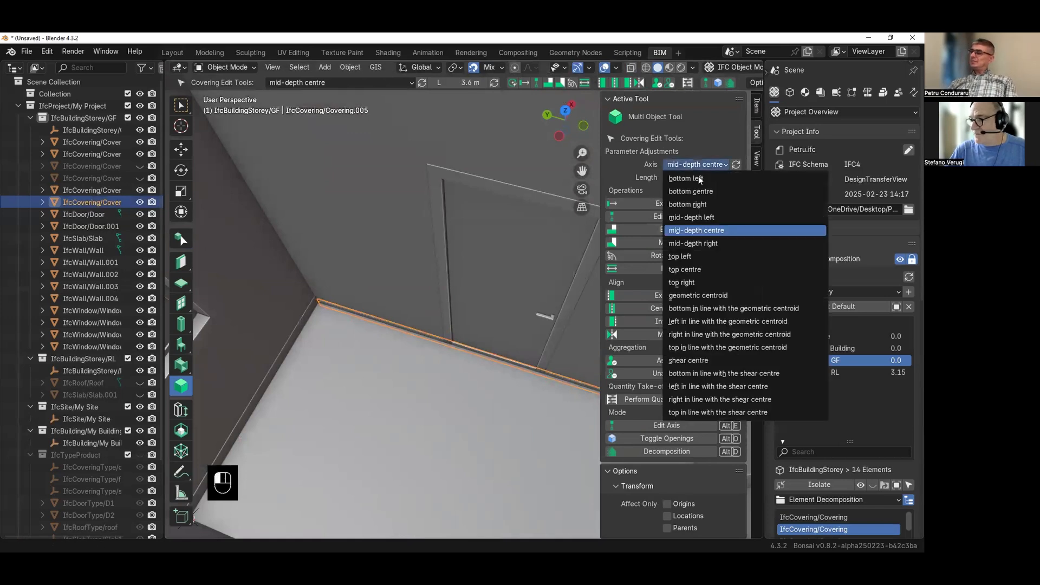
click(700, 179)
click(735, 164)
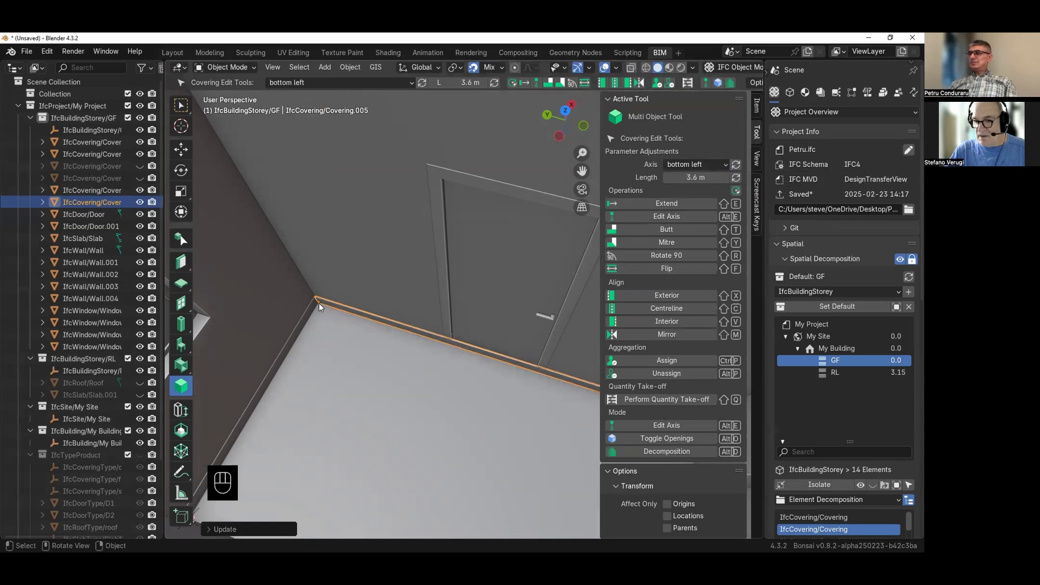
- Move the skirting under the window wall along Y so it sits against the wall in the corner with the partition
scroll(318, 304, up, 3)
shift+middle_drag(347, 279, 451, 212)
middle_drag(358, 249, 329, 229)
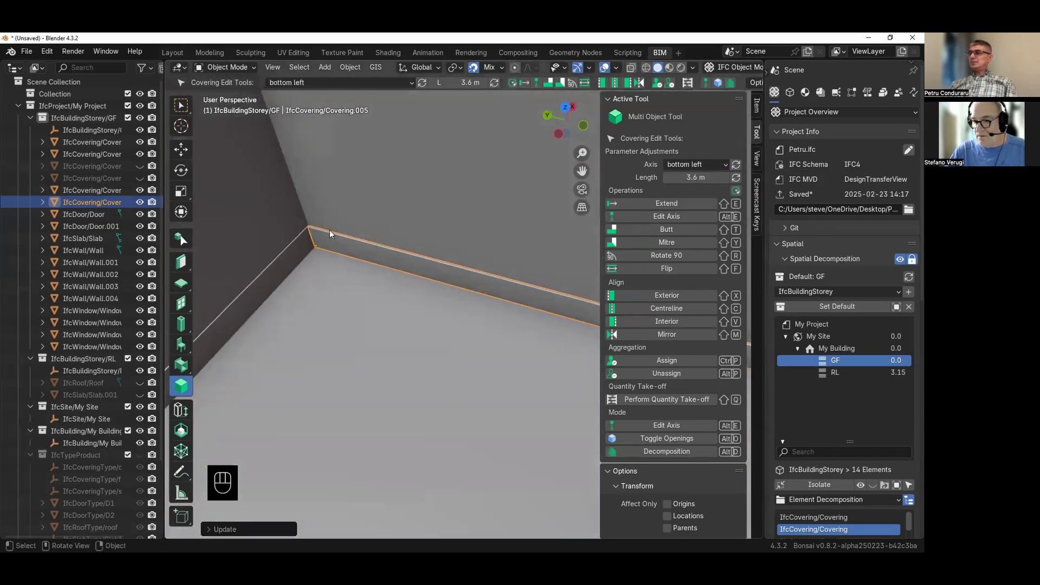
click(295, 252)
key(g)
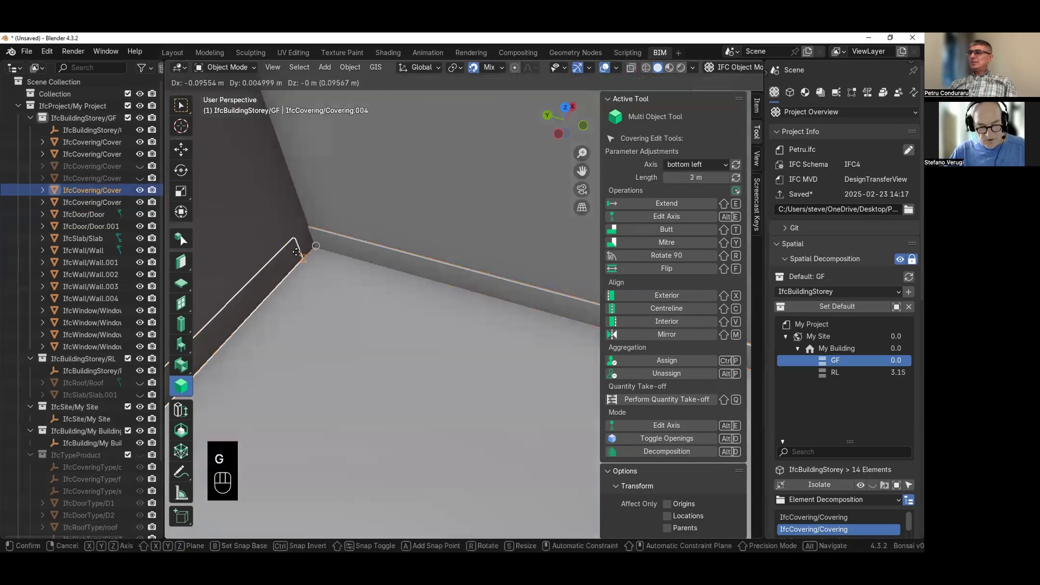
key(y)
click(345, 272)
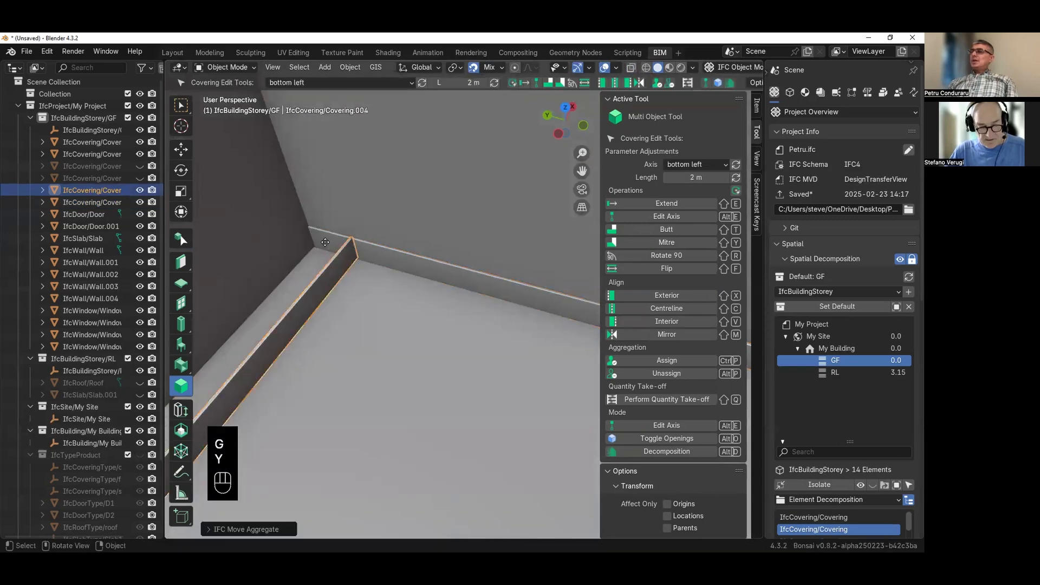
key(g)
key(y)
click(330, 254)
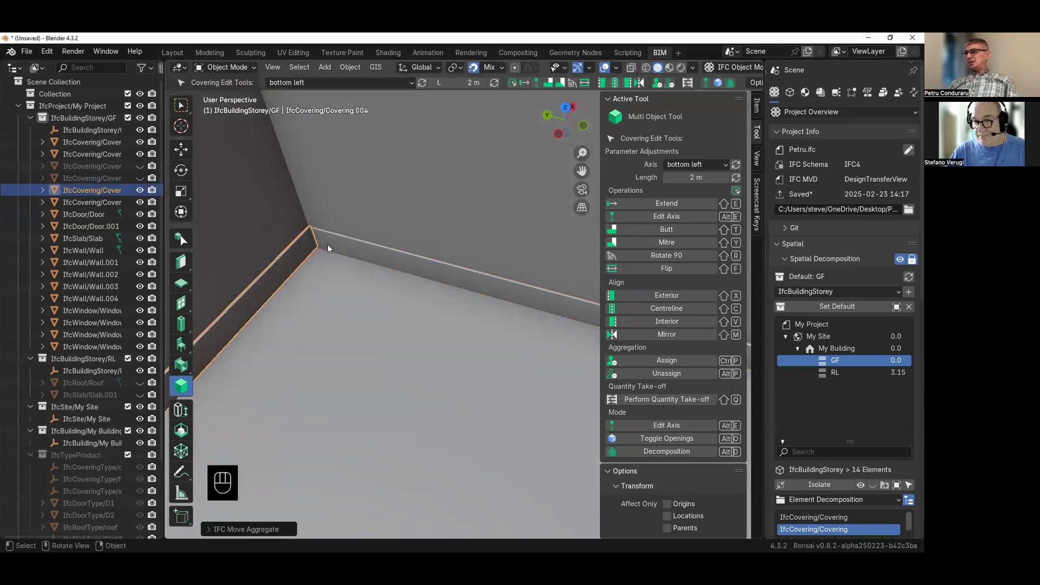
- Butt-join the window wall's skirting with the partition wall's skirting at their shared corner
scroll(327, 244, down, 2)
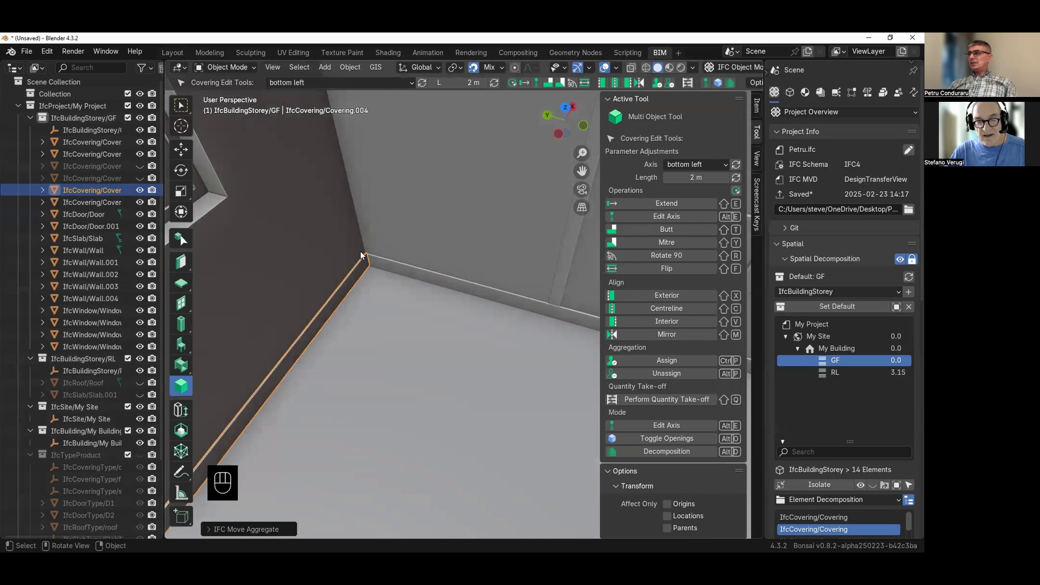
shift+click(382, 267)
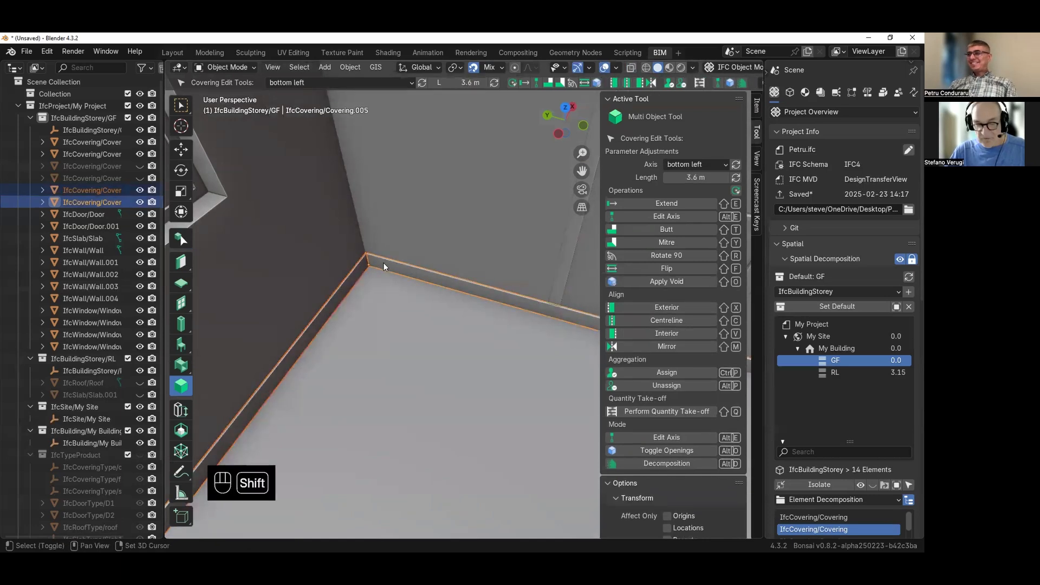
key(shift+t)
scroll(353, 257, up, 1)
shift+middle_drag(356, 256, 285, 243)
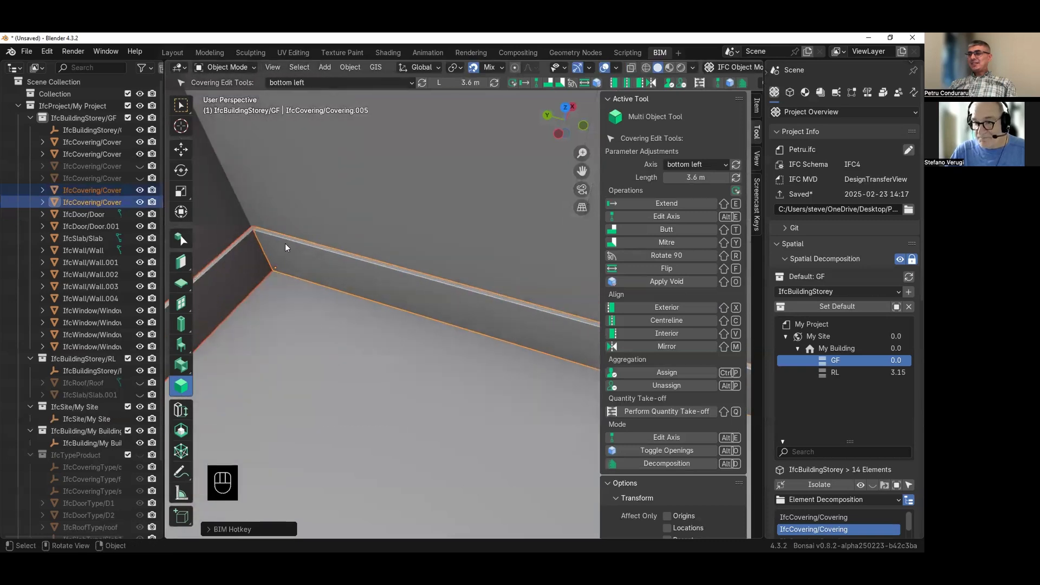
scroll(250, 236, down, 8)
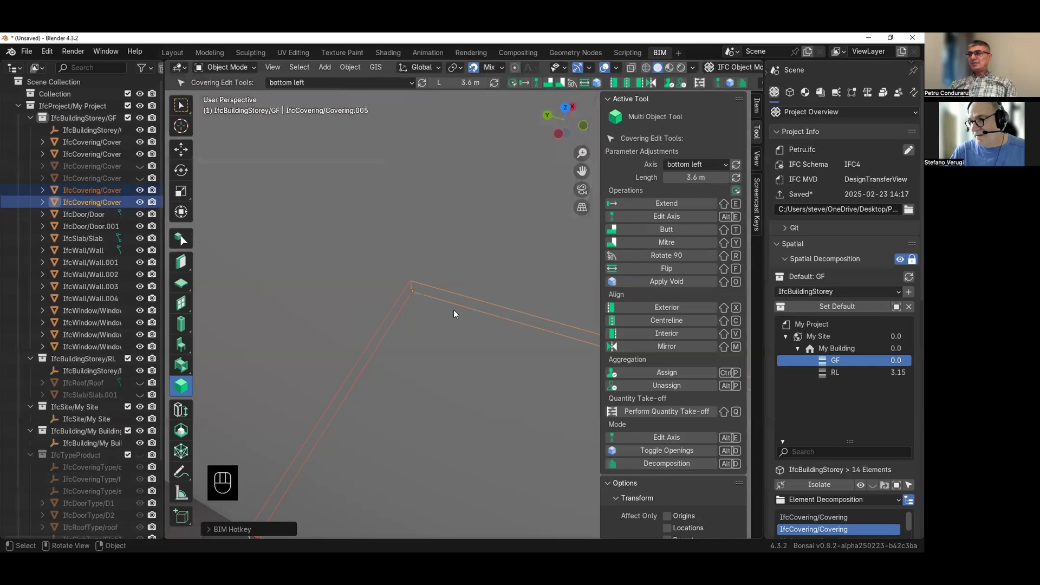
- Place the 3D cursor at the foot of the partition door opening and extend the partition wall's skirting to it
scroll(423, 281, down, 2)
shift+middle_drag(313, 347, 433, 376)
scroll(401, 365, up, 2)
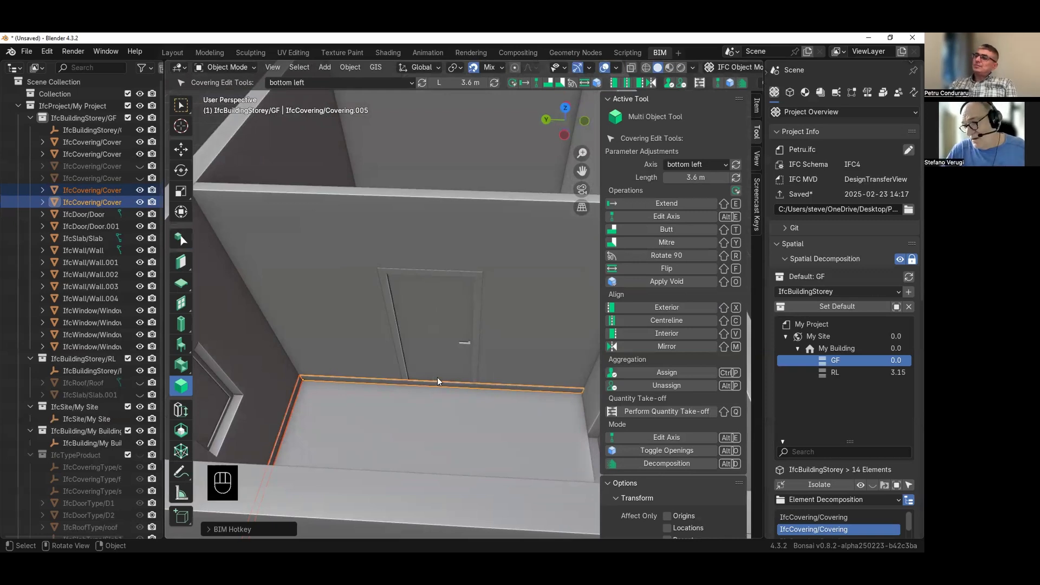
click(443, 385)
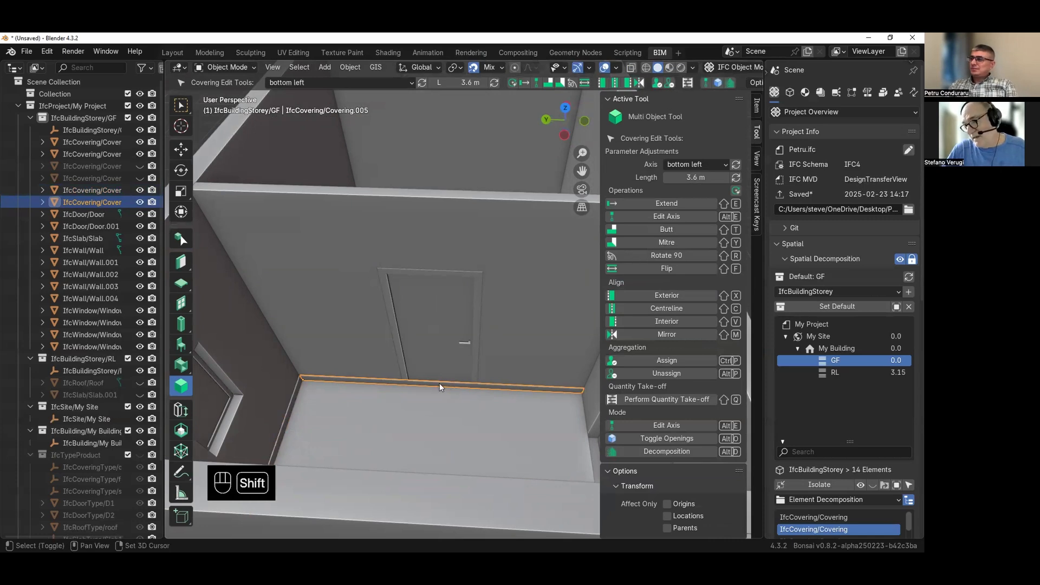
key(shift+e)
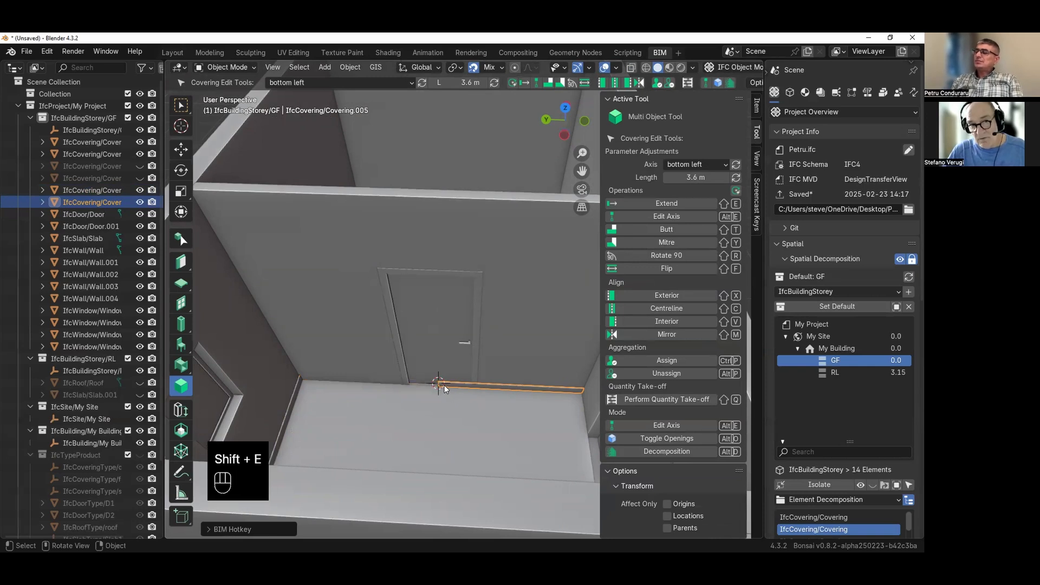
- Move the shortened skirting along Y into the window-wall corner, then extend it to the 3D cursor snapped to the near edge of the door frame
key(g)
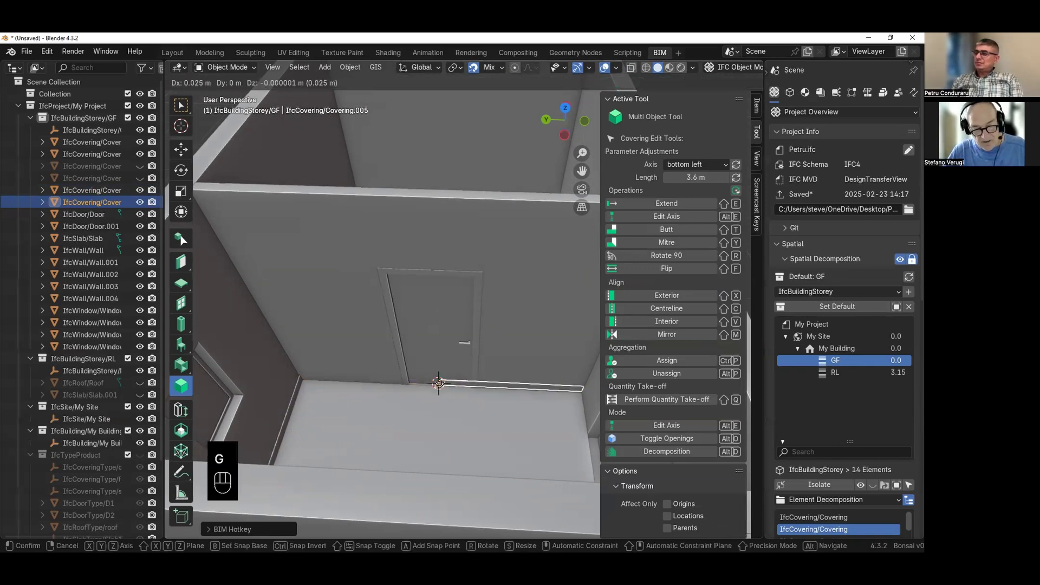
key(y)
click(317, 375)
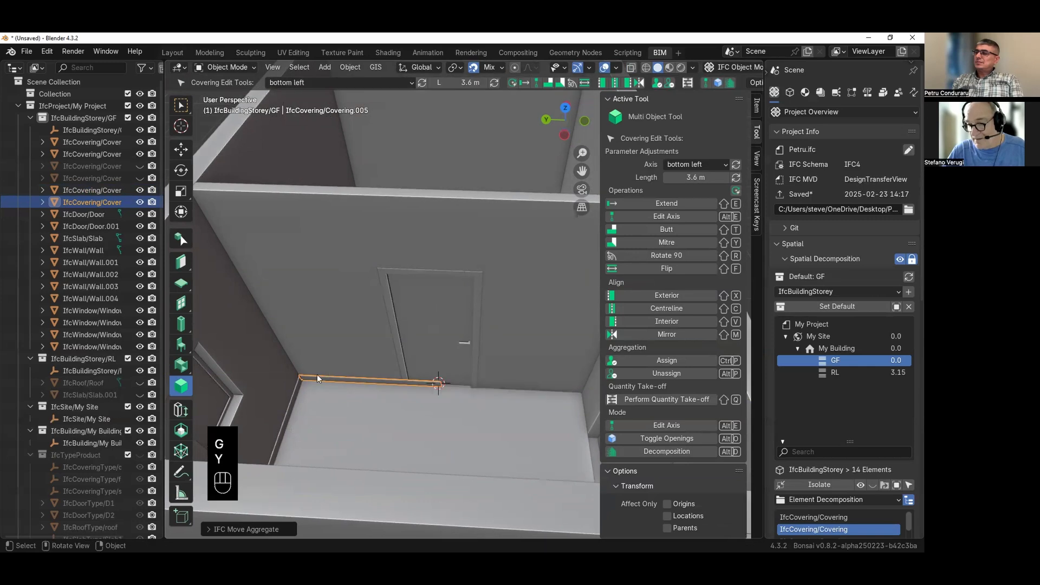
shift+right_drag(397, 282, 377, 271)
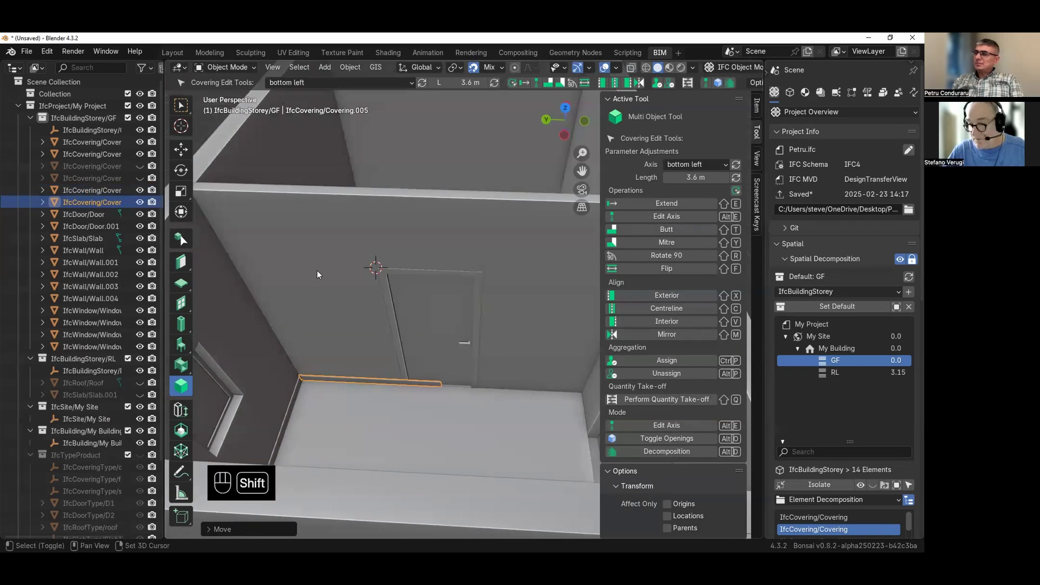
key(shift+e)
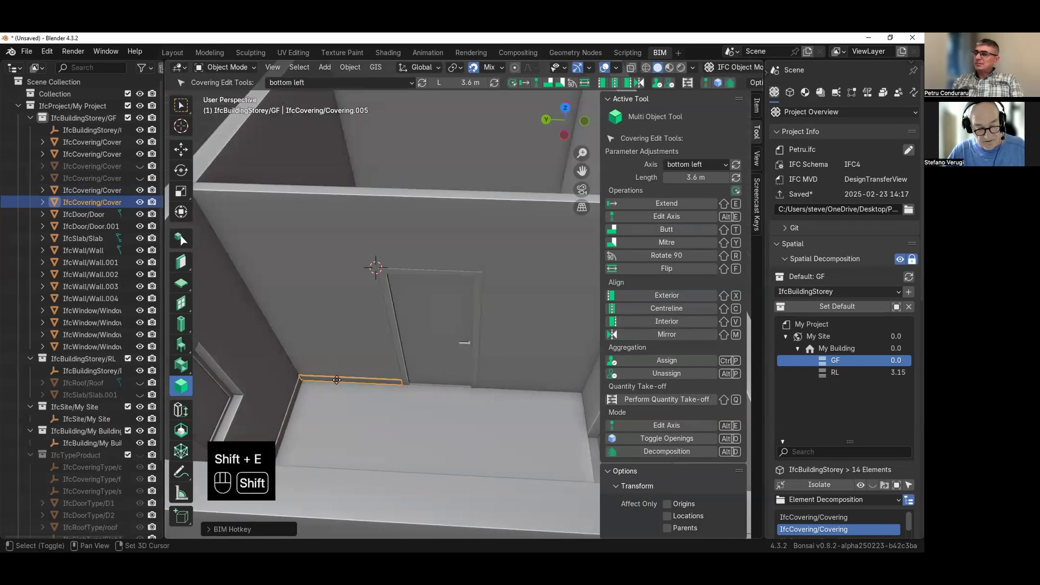
- Duplicate the skirting along Y to the other side of the door, ending at the opposite wall, and deselect it
key(shift+d)
key(y)
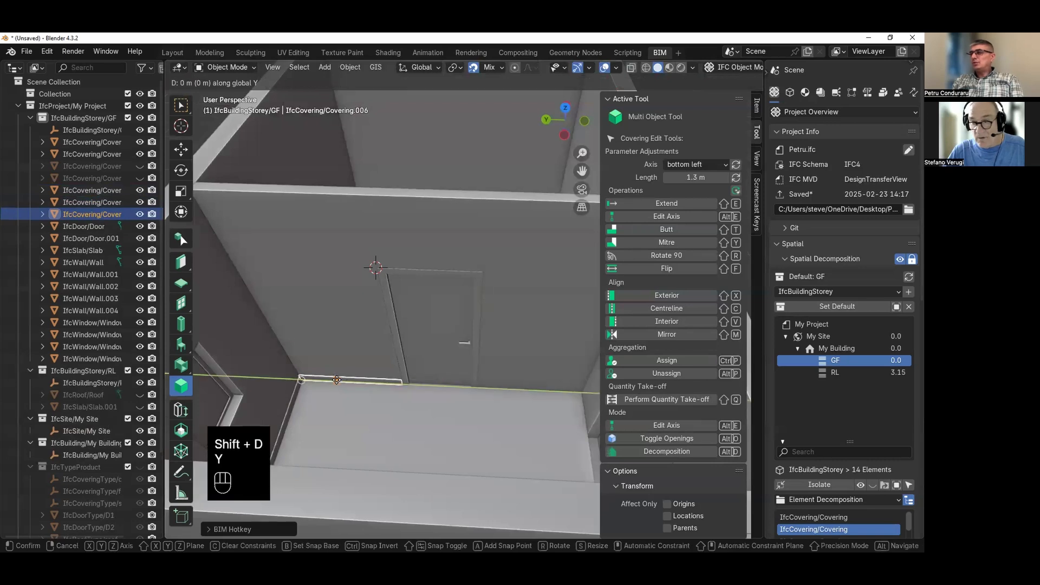
click(583, 394)
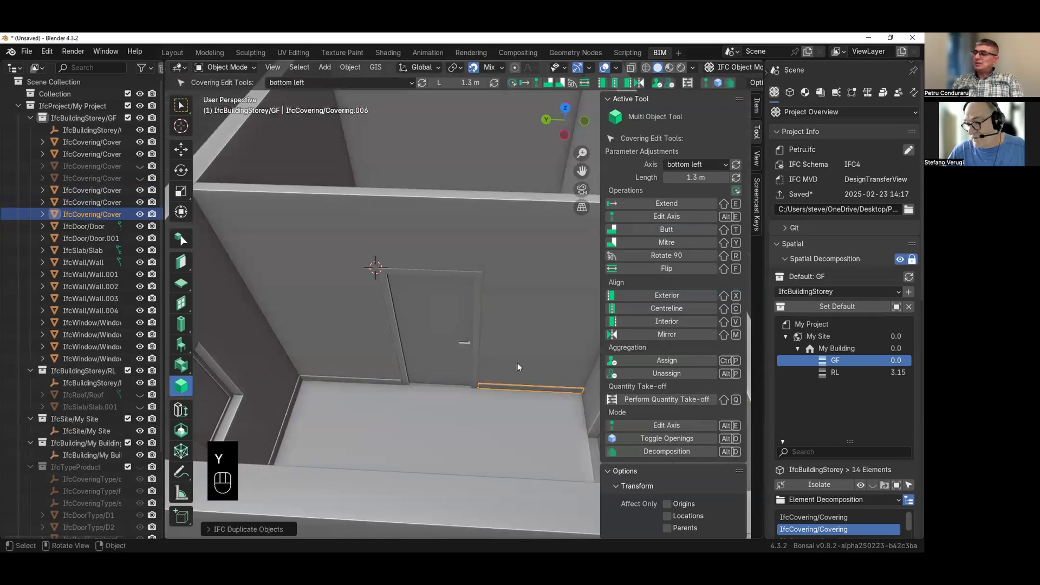
scroll(449, 340, down, 2)
middle_drag(450, 340, 392, 320)
click(262, 236)
scroll(359, 320, up, 3)
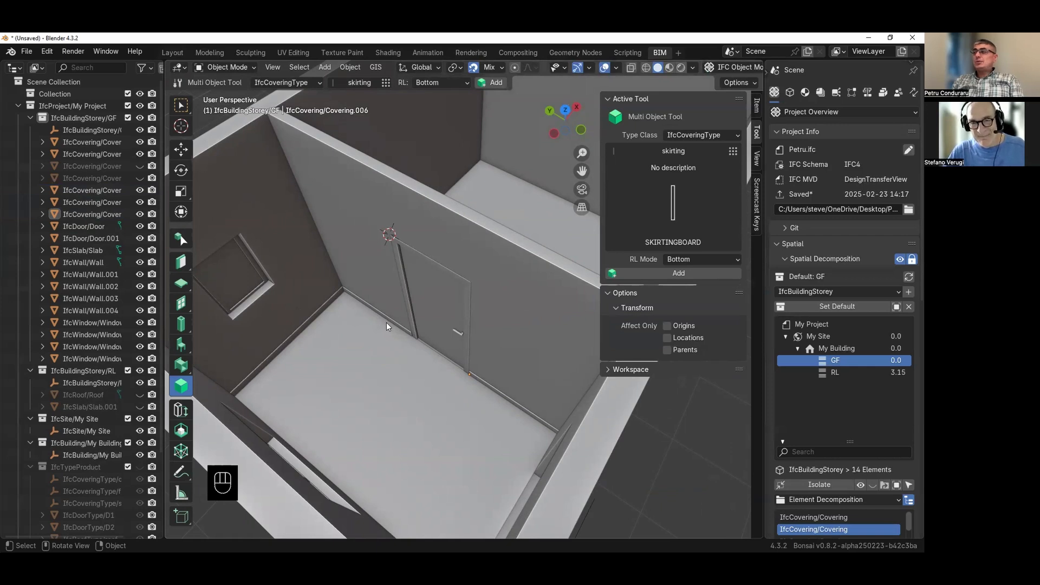
scroll(396, 327, down, 4)
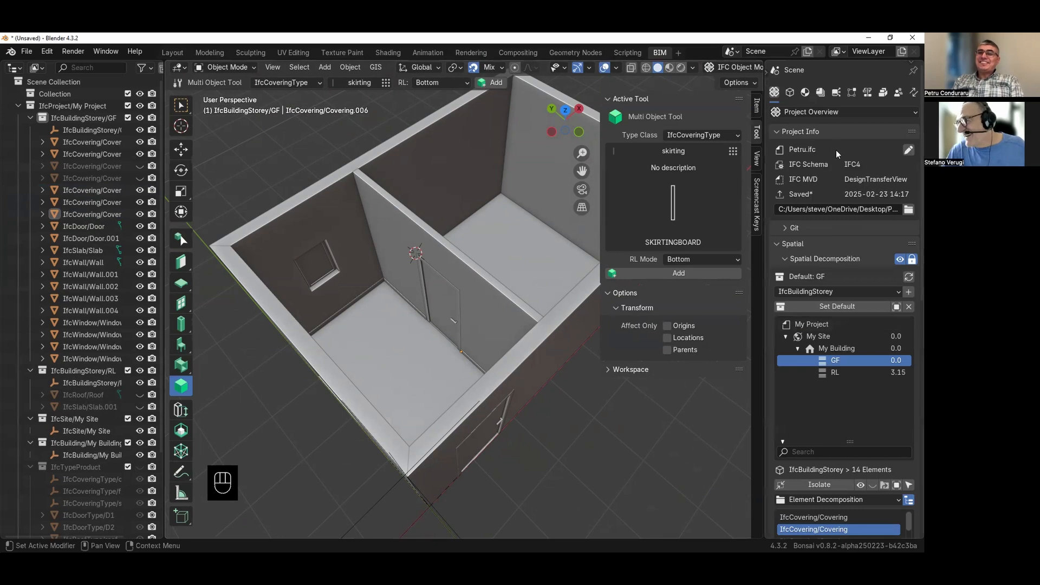
- In the geometry and materials properties, close the named profiles list and load the surface styles
click(805, 95)
scroll(828, 370, down, 10)
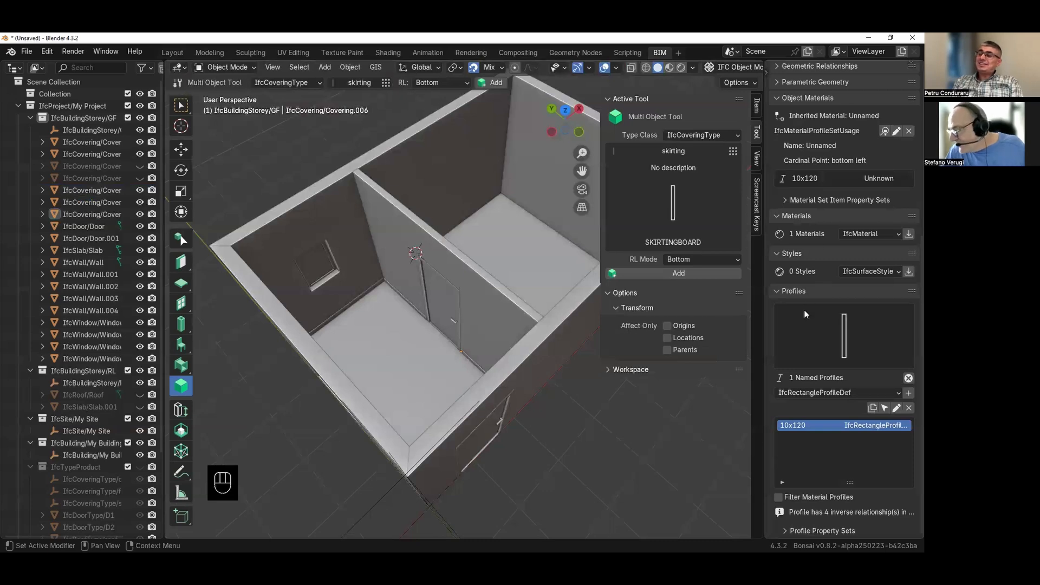
click(908, 378)
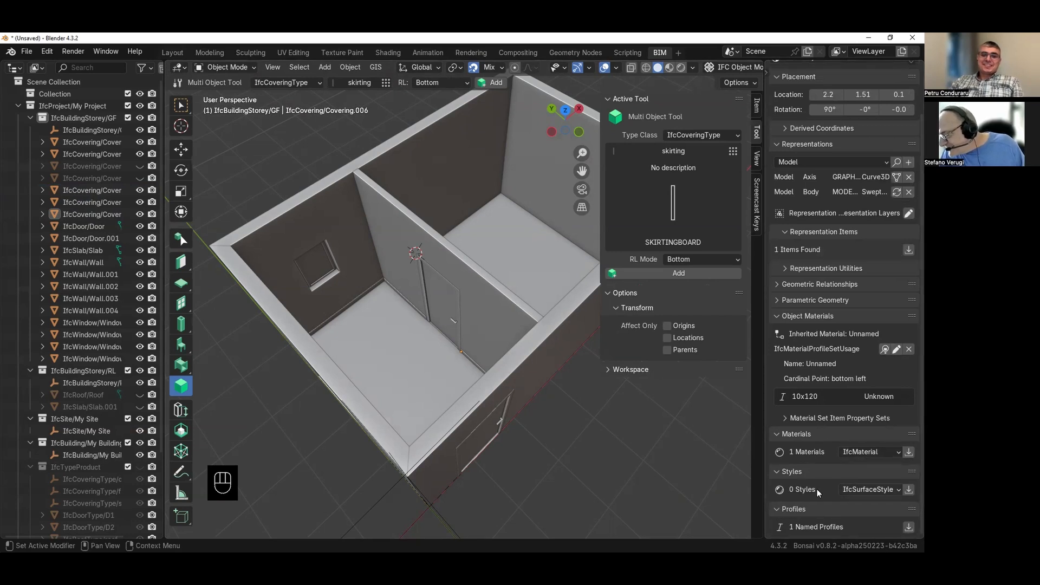
click(909, 489)
scroll(772, 460, down, 1)
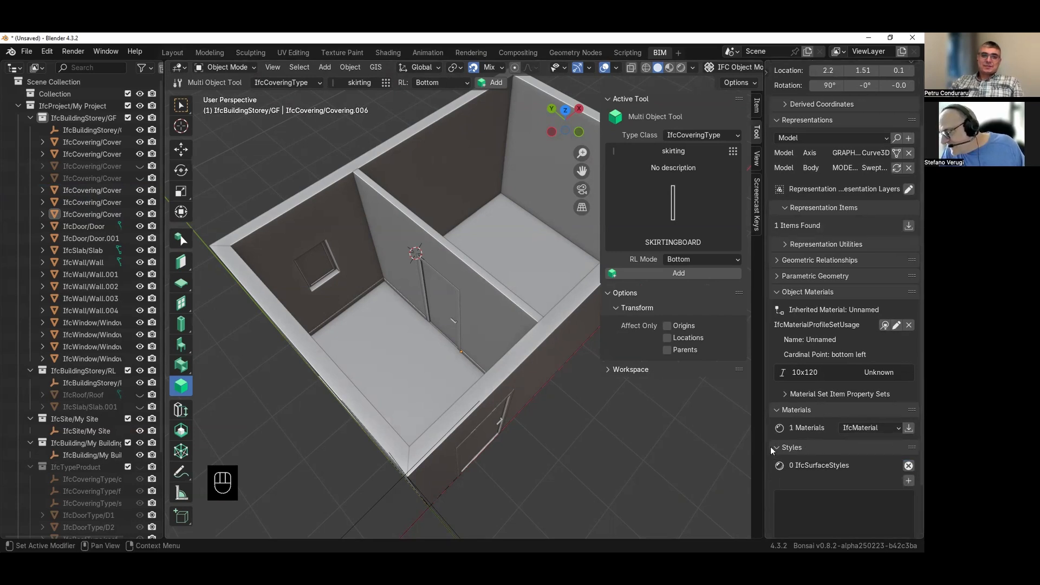
- Create and save a surface shading style named yellow with the colour #FFE600
scroll(771, 450, down, 3)
click(908, 416)
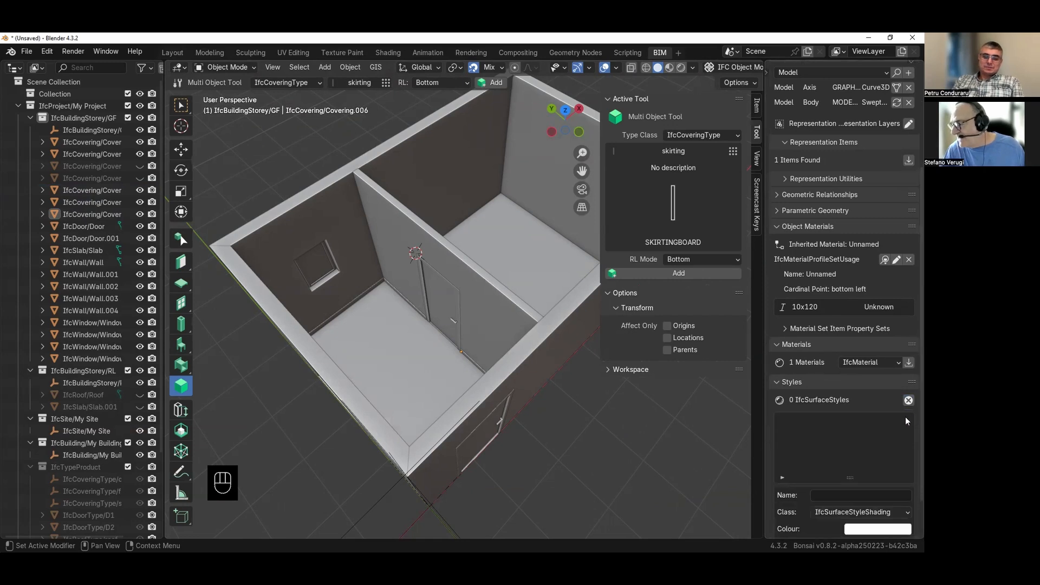
click(832, 497)
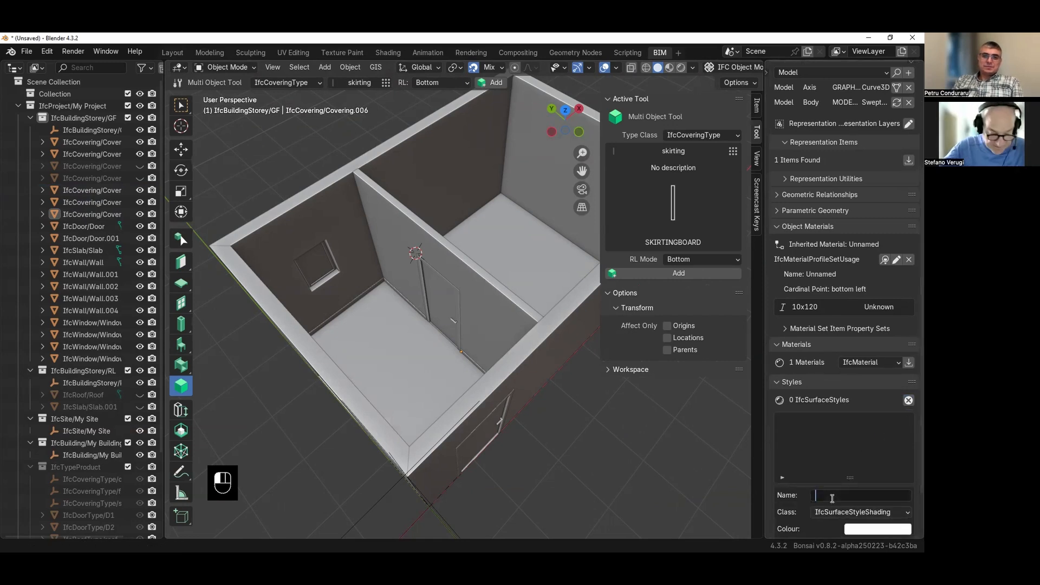
text(yellow)
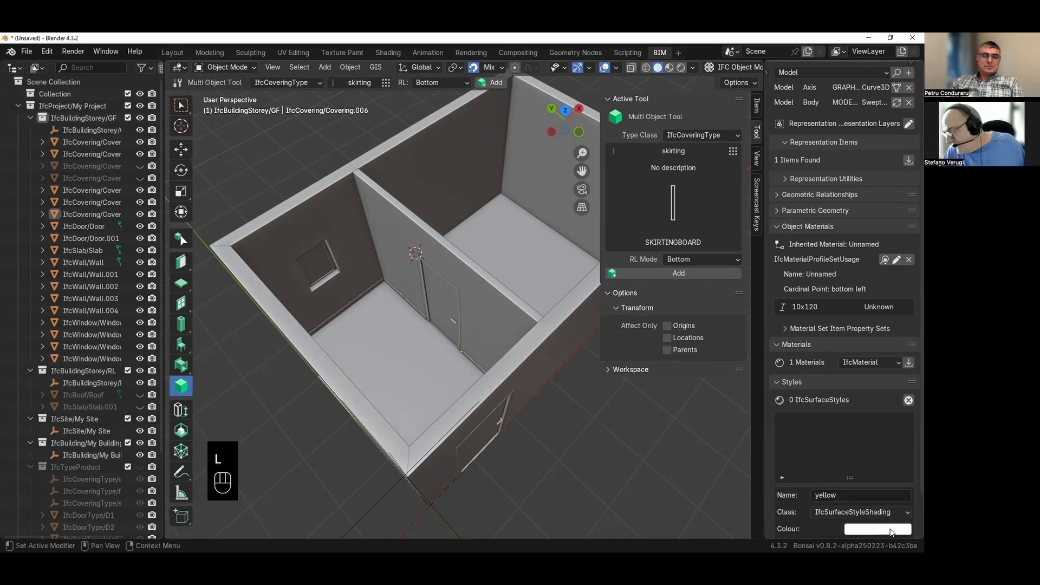
click(891, 530)
click(809, 416)
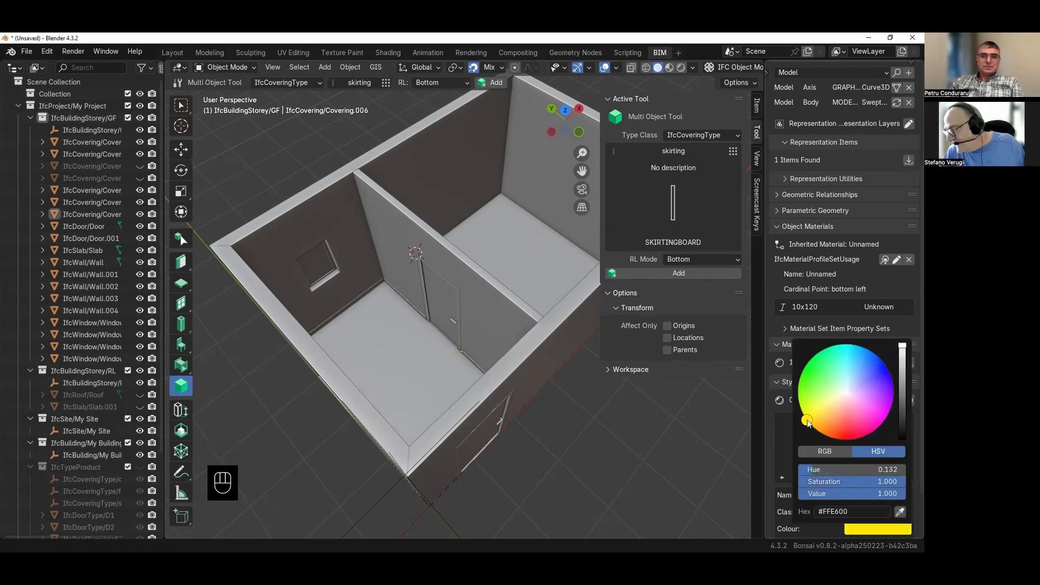
scroll(768, 454, down, 3)
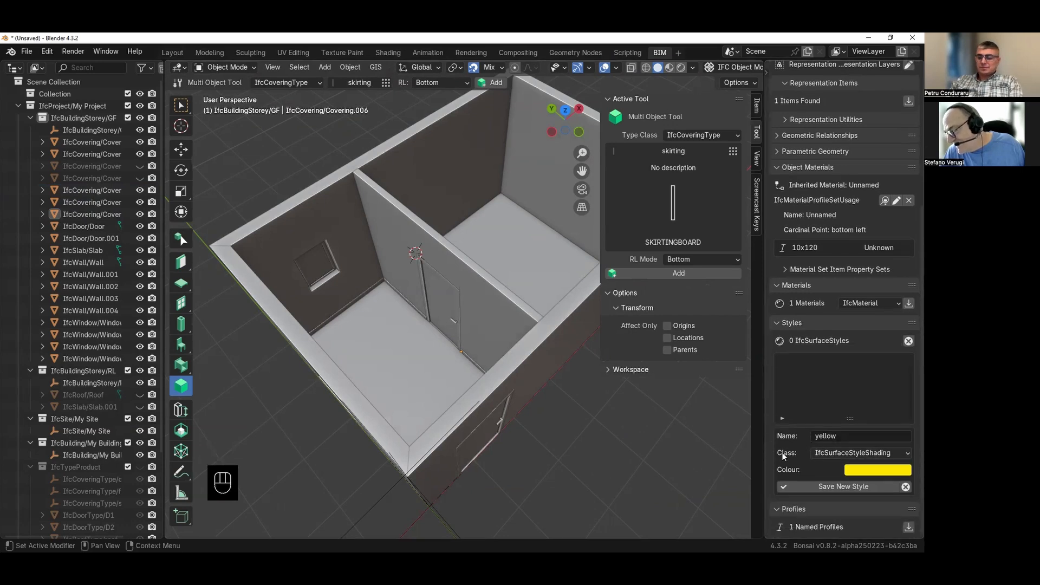
click(857, 486)
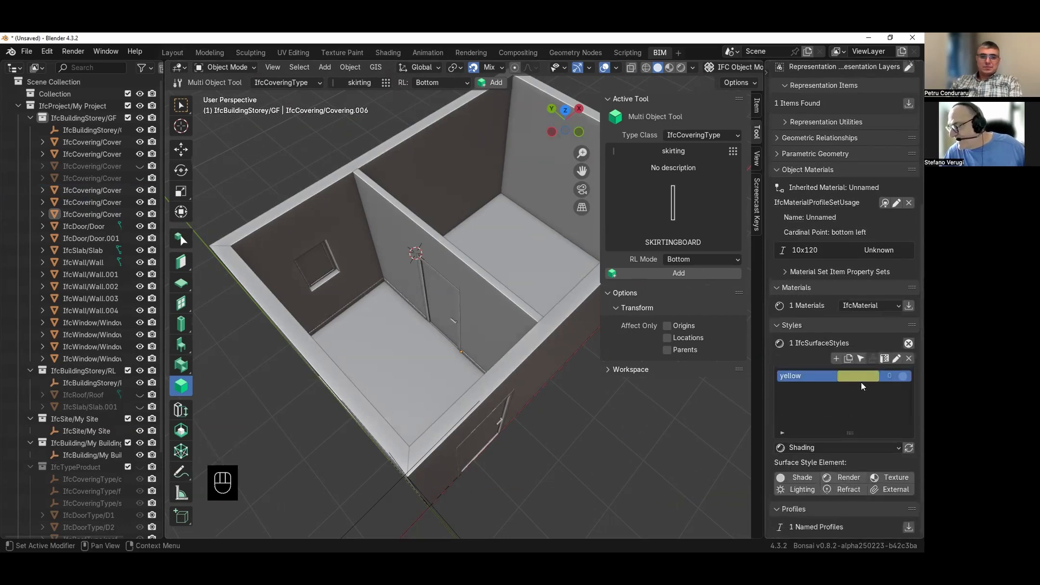
- Add another surface shading style named red, give it a pure red colour and save it
click(841, 360)
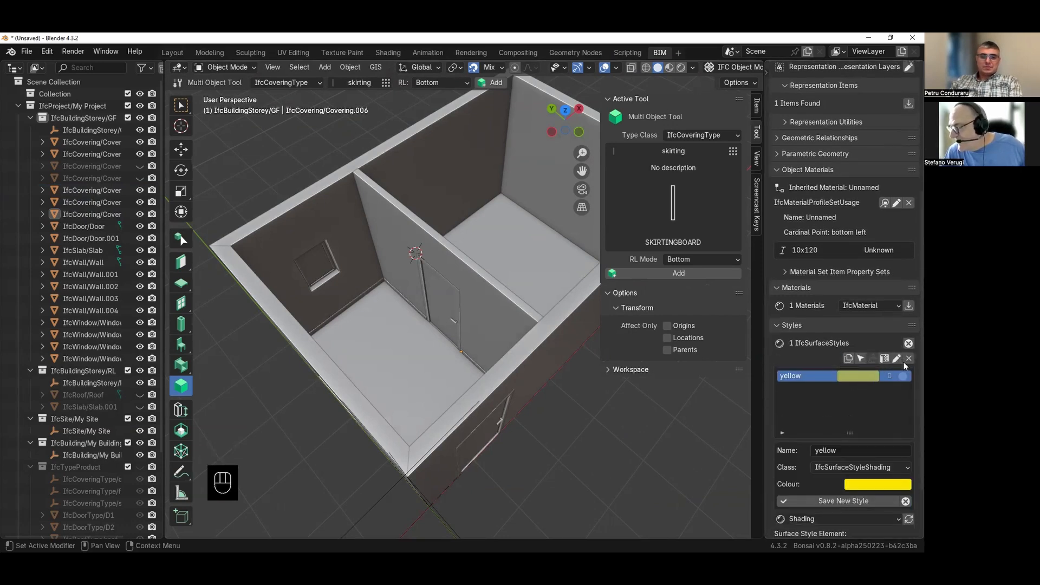
click(851, 454)
text(red)
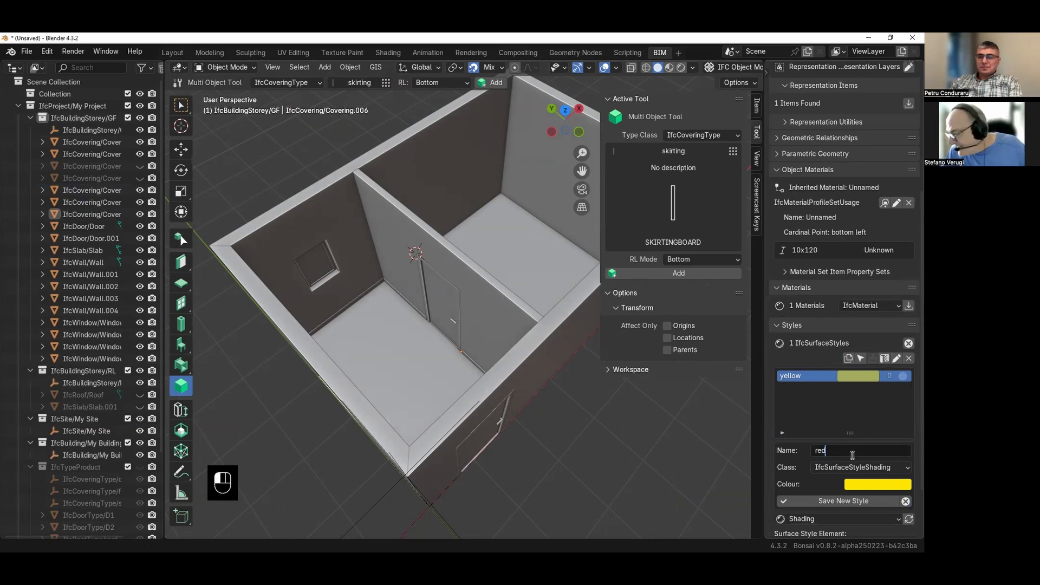
click(858, 485)
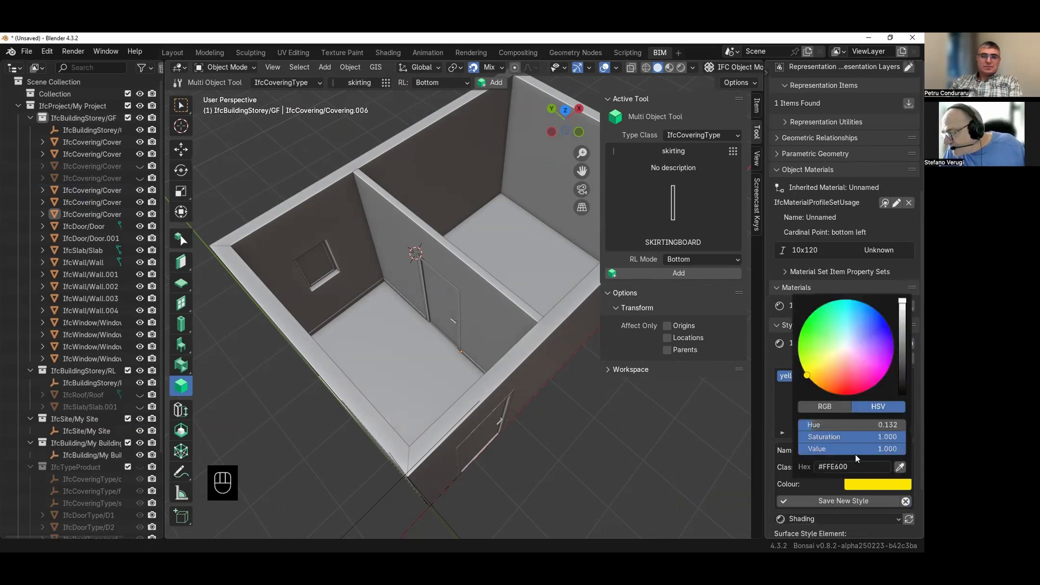
click(844, 395)
click(821, 501)
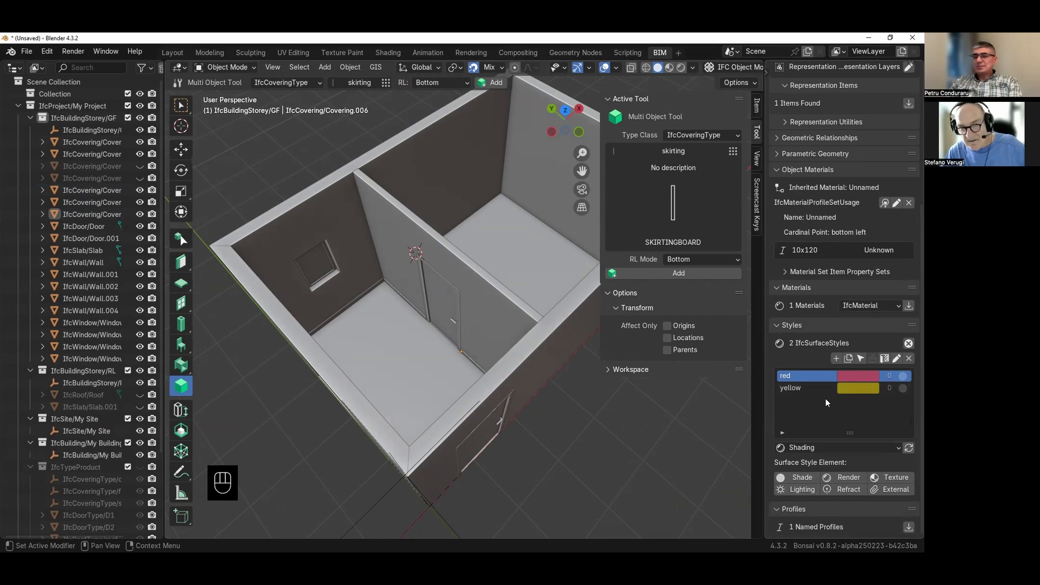
- Add a surface shading style named blue with the colour #261AFF and save it
click(837, 359)
click(841, 450)
text(blue)
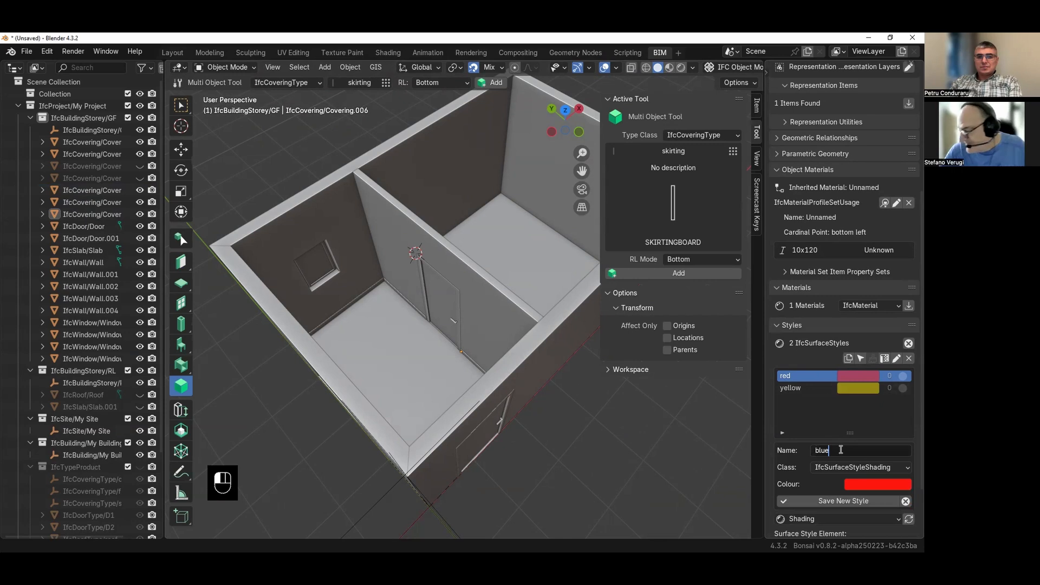
click(856, 485)
drag(843, 385, 885, 327)
click(799, 504)
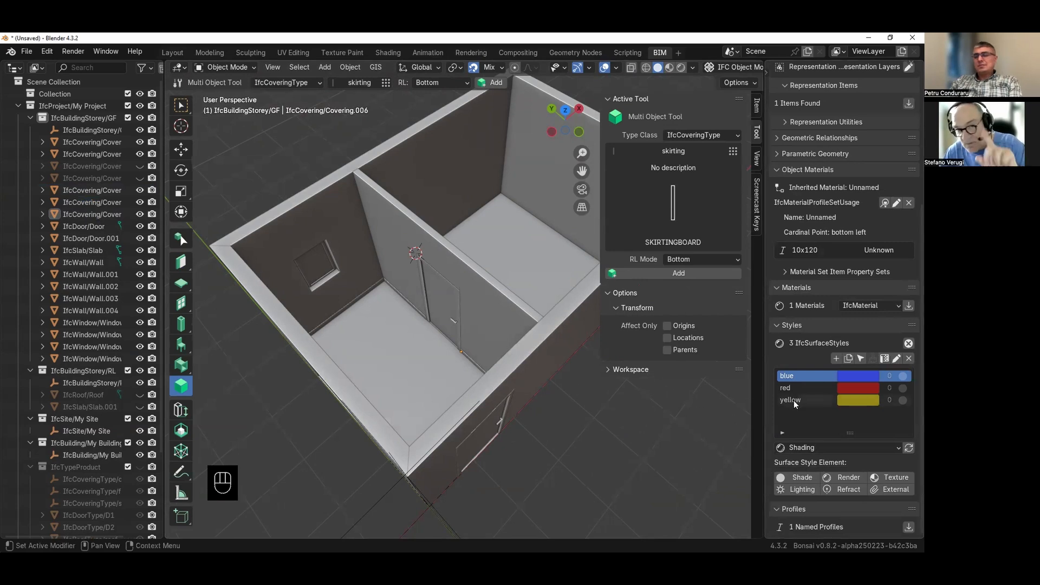
- Add a surface shading style named glass with a pale blue colour and save it
click(836, 358)
click(847, 450)
text(glass)
key(Return)
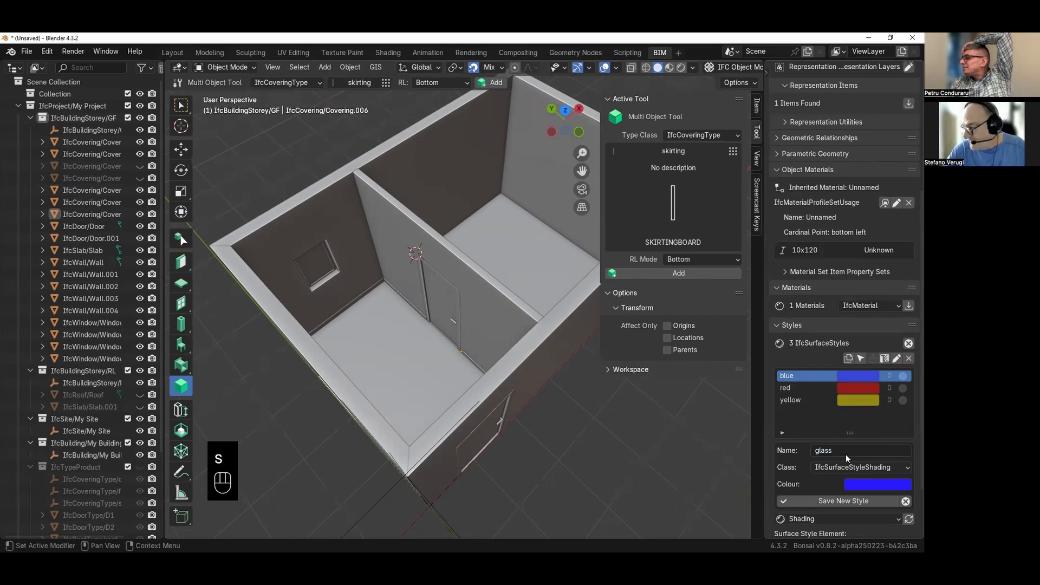
click(873, 484)
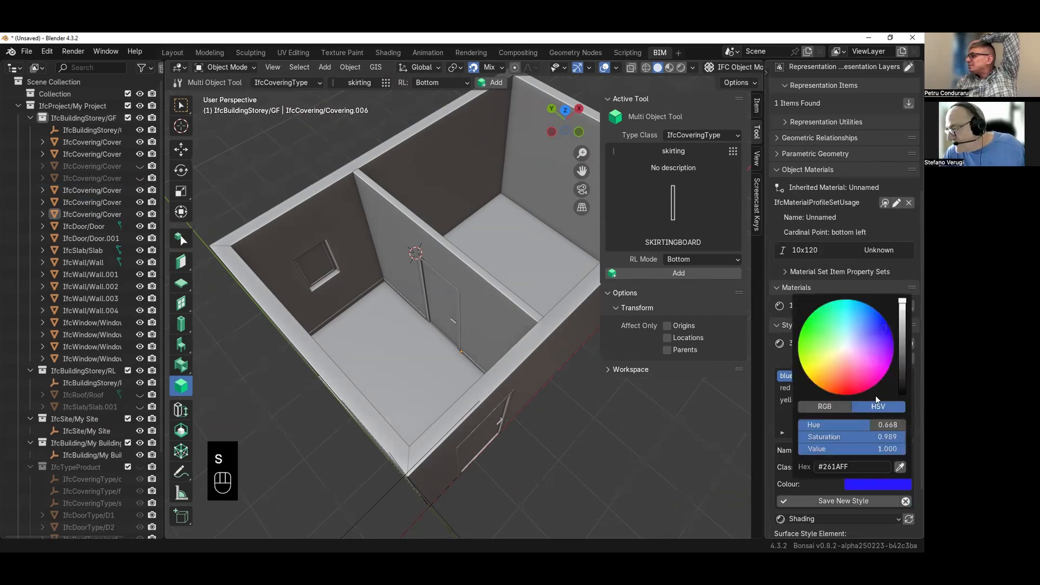
drag(870, 349, 854, 338)
click(820, 498)
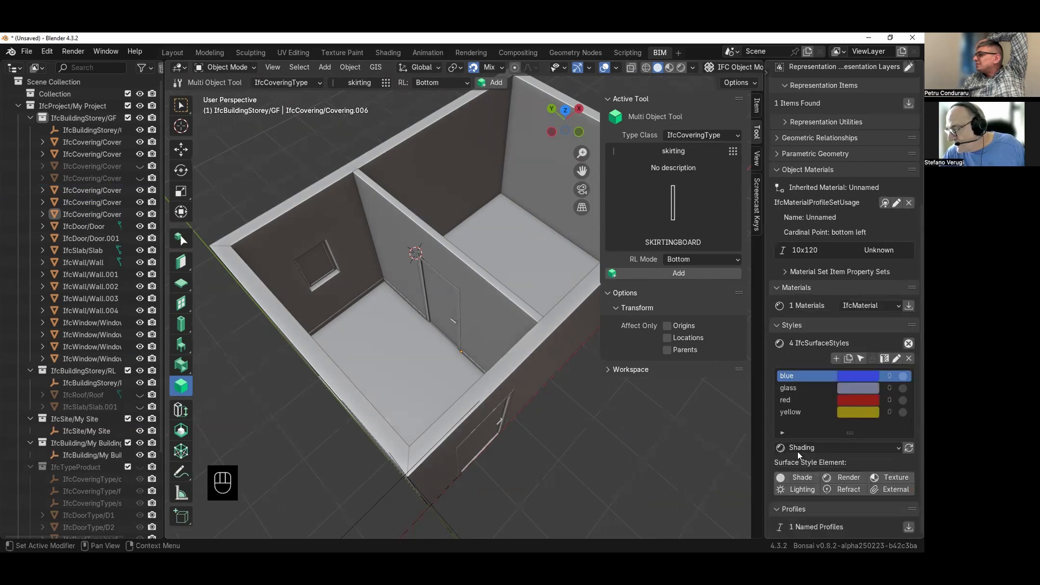
- Set the glass style's shading transparency to 0.7 and save the shading
click(820, 387)
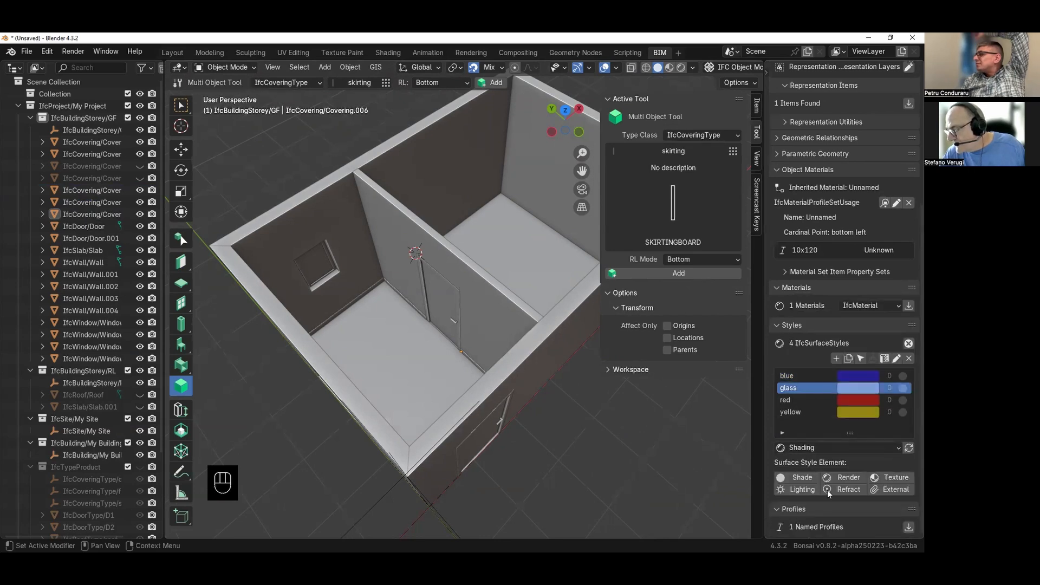
click(789, 480)
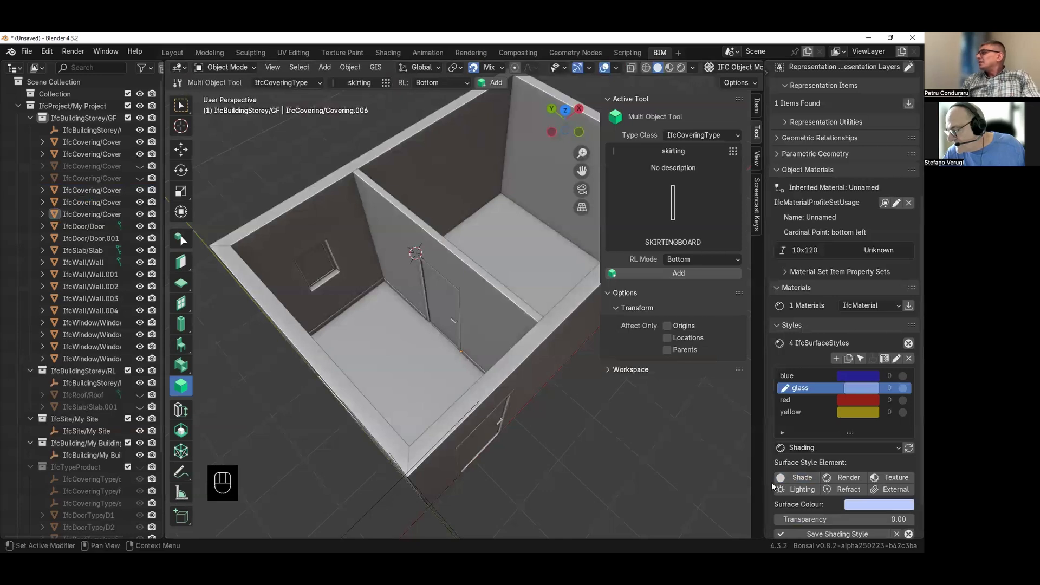
scroll(771, 482, down, 2)
click(824, 474)
text(.7)
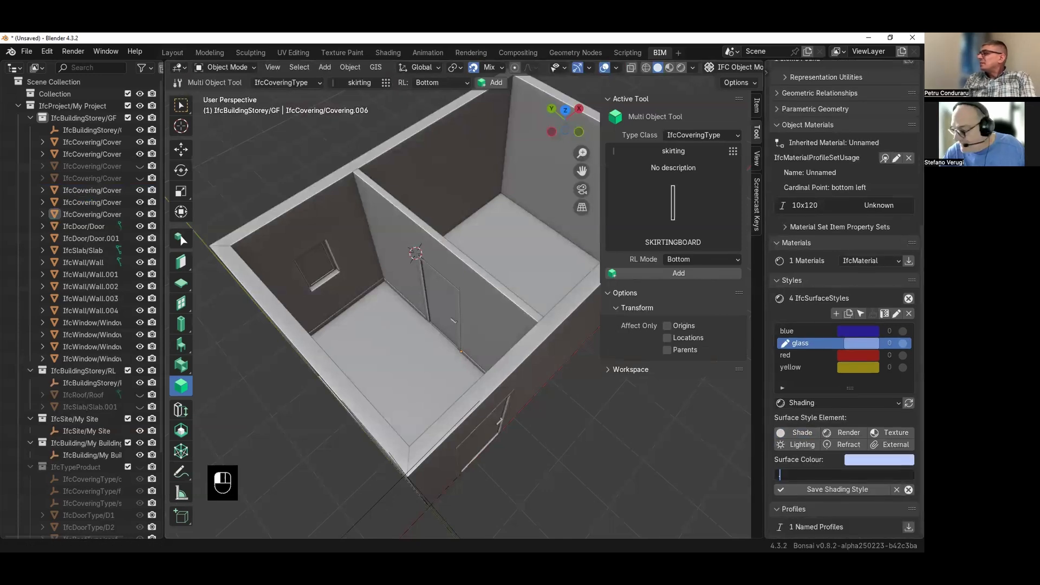
key(Return)
click(824, 488)
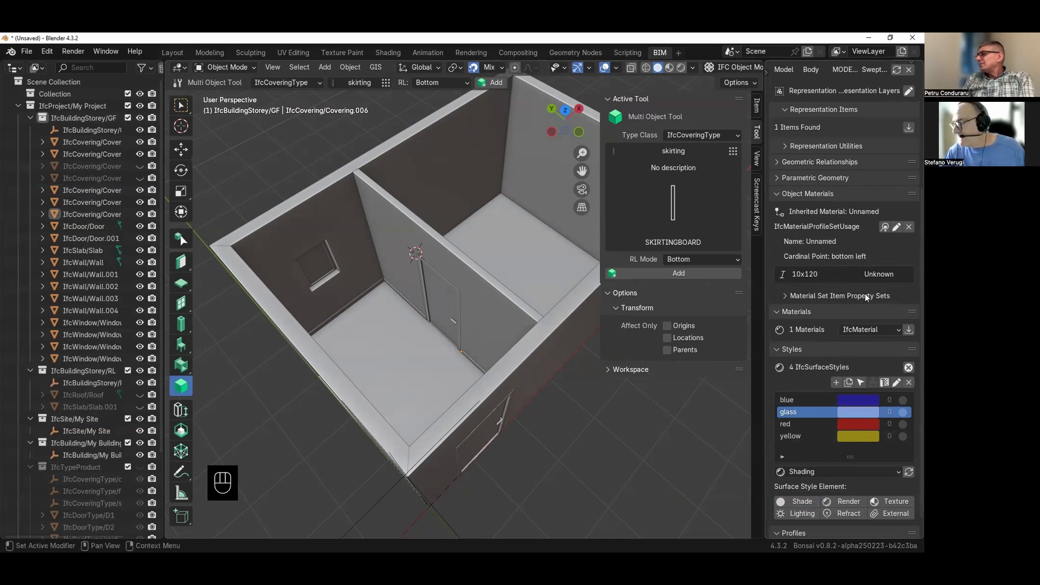
- Collapse the object materials, load the project's IfcMaterial list and add a material named glass
click(783, 194)
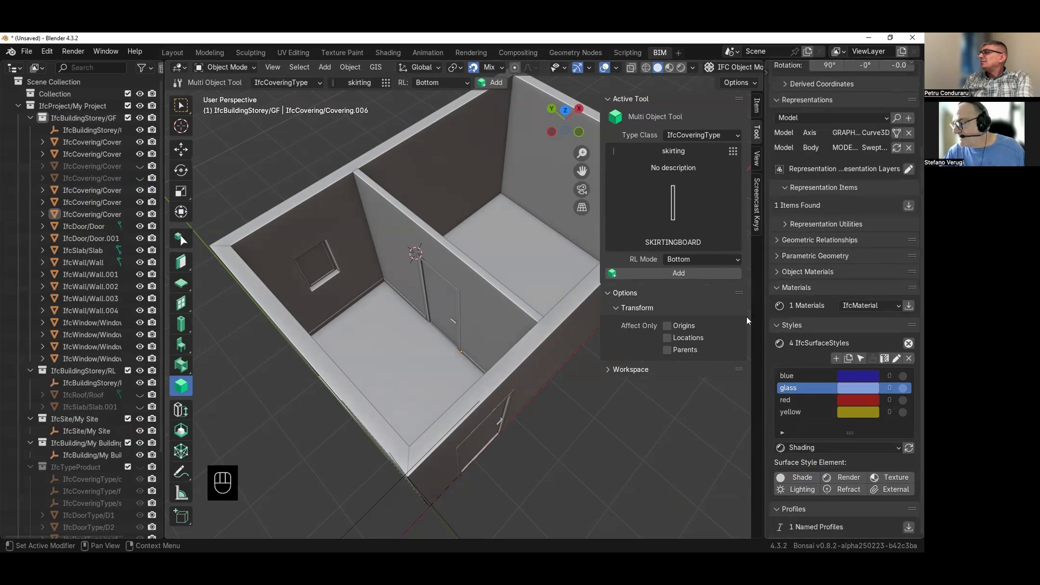
click(908, 306)
click(827, 349)
click(867, 338)
click(908, 322)
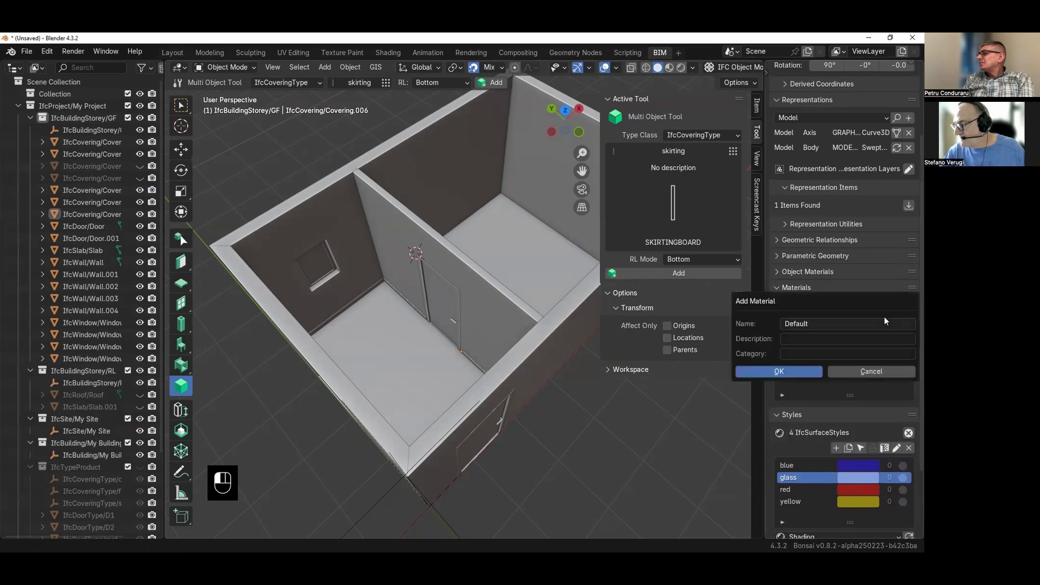
click(876, 324)
text(glass)
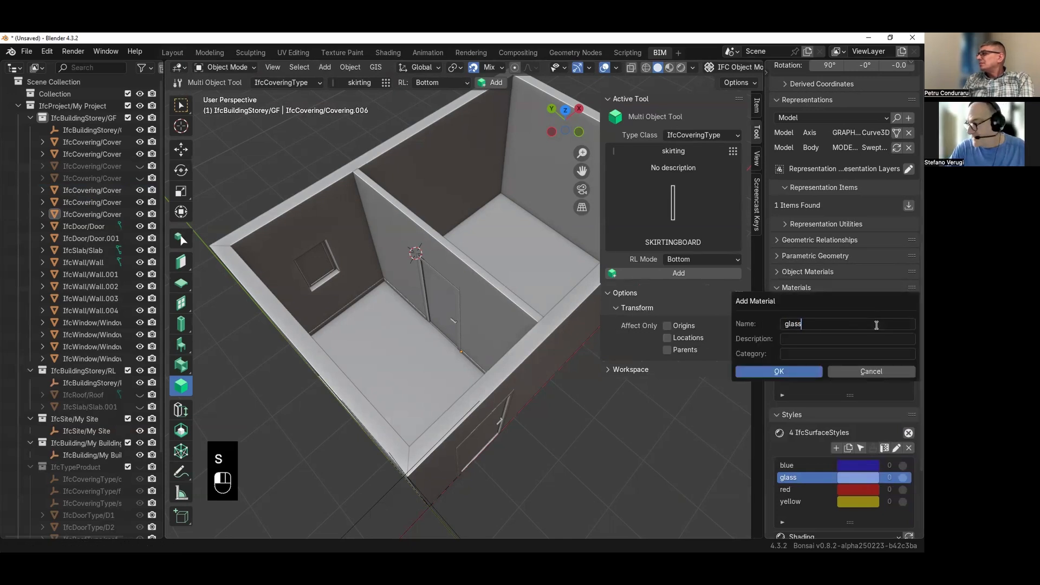
click(771, 373)
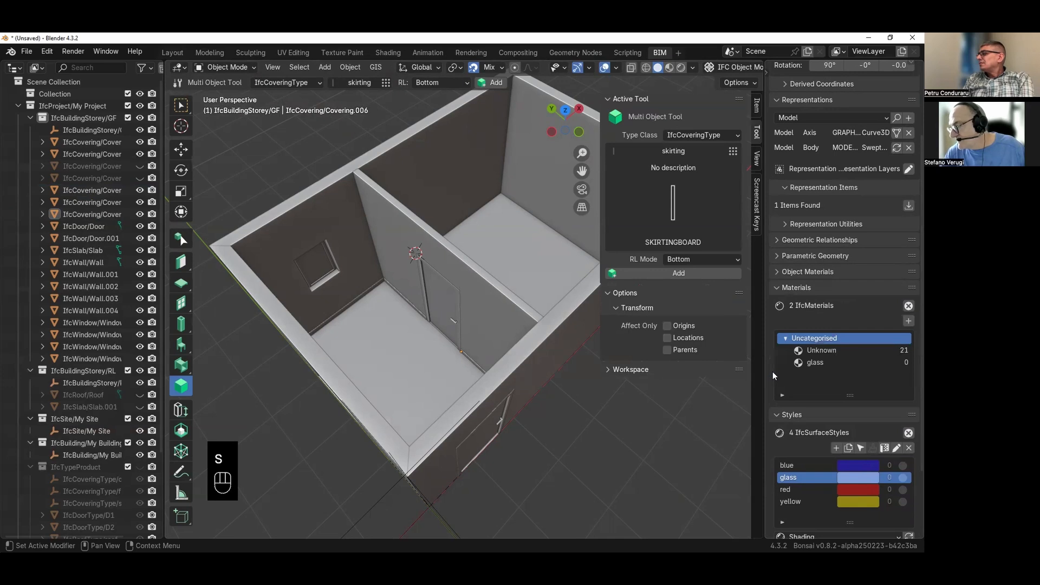
- Add a material named wood to the project's materials
click(909, 321)
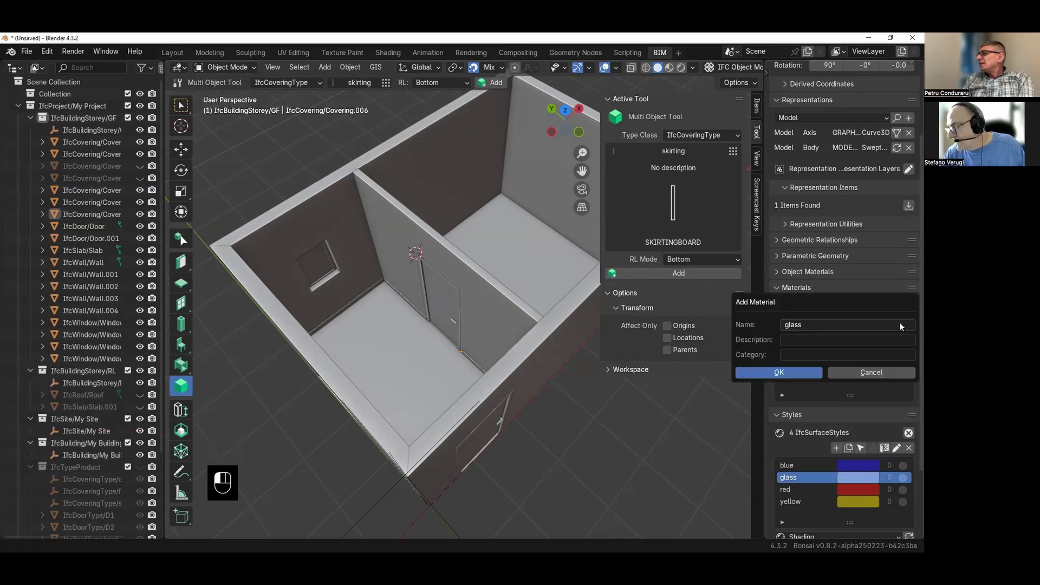
click(857, 327)
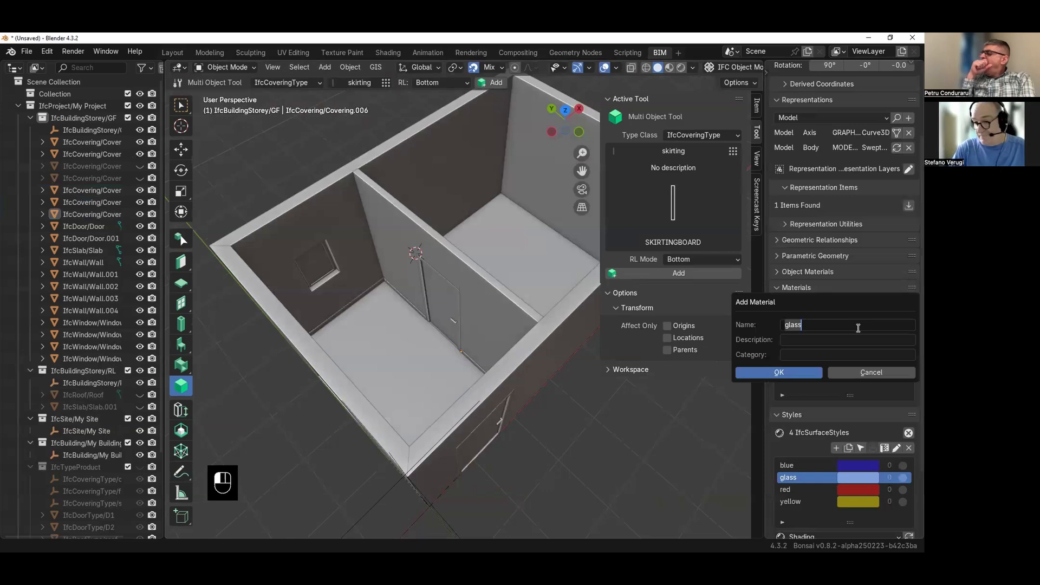
text(wood)
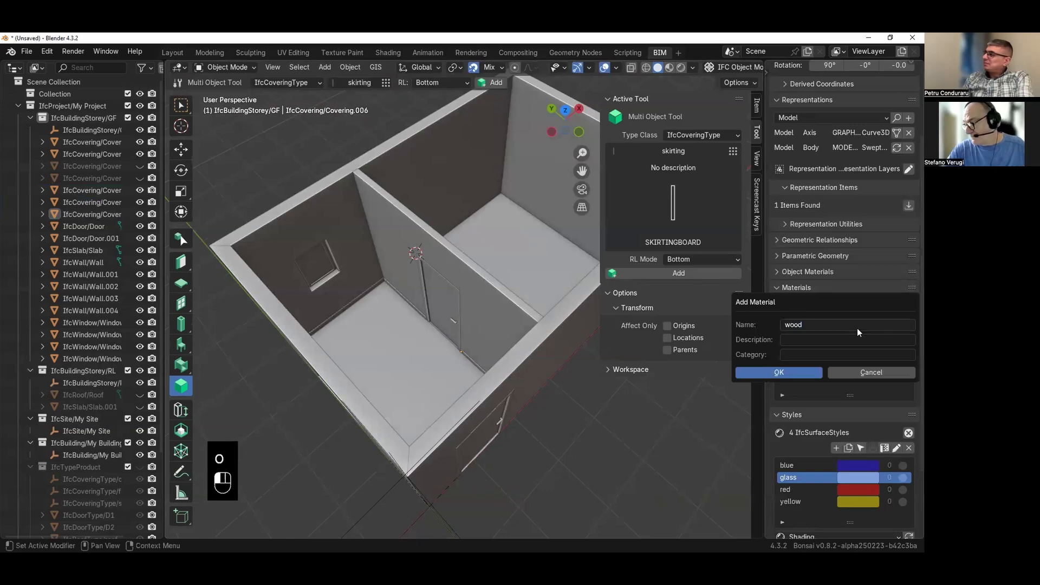
click(818, 373)
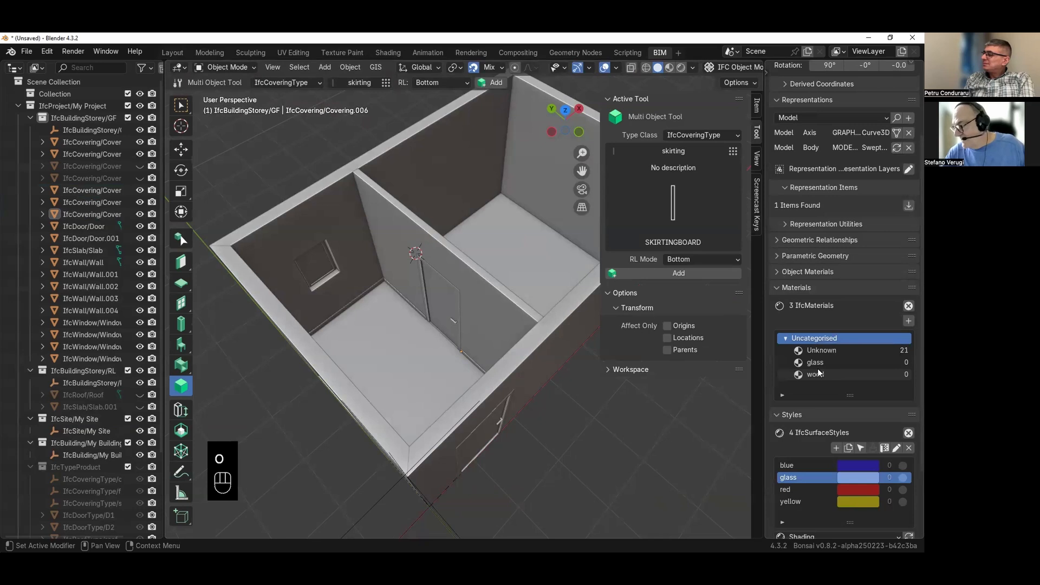
- Add a material named blocks to the project's materials
click(904, 320)
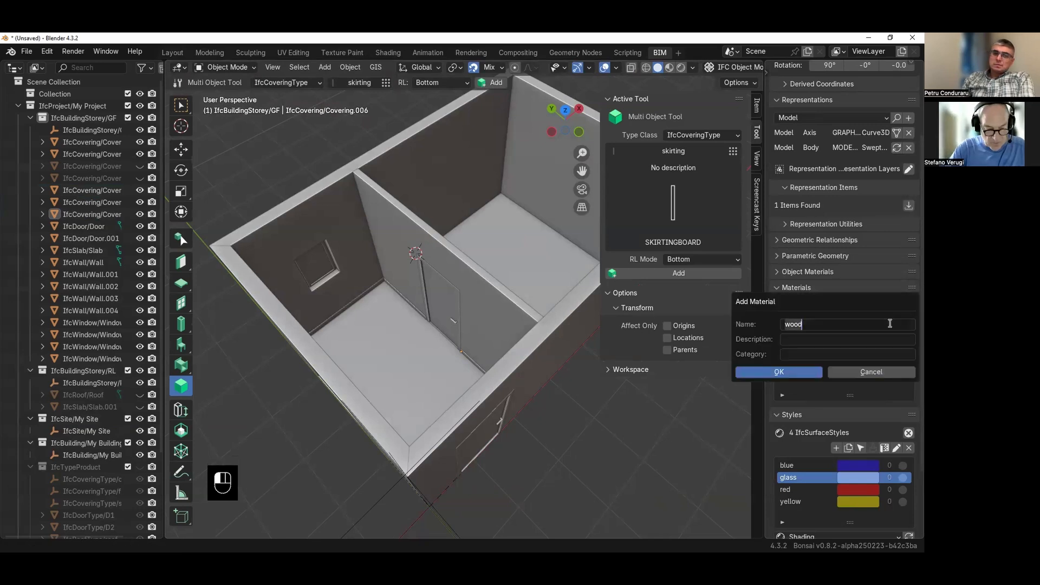
key(BackSpace)
key(BackSpace)
key(BackSpace)
key(BackSpace)
text(blocks)
key(Return)
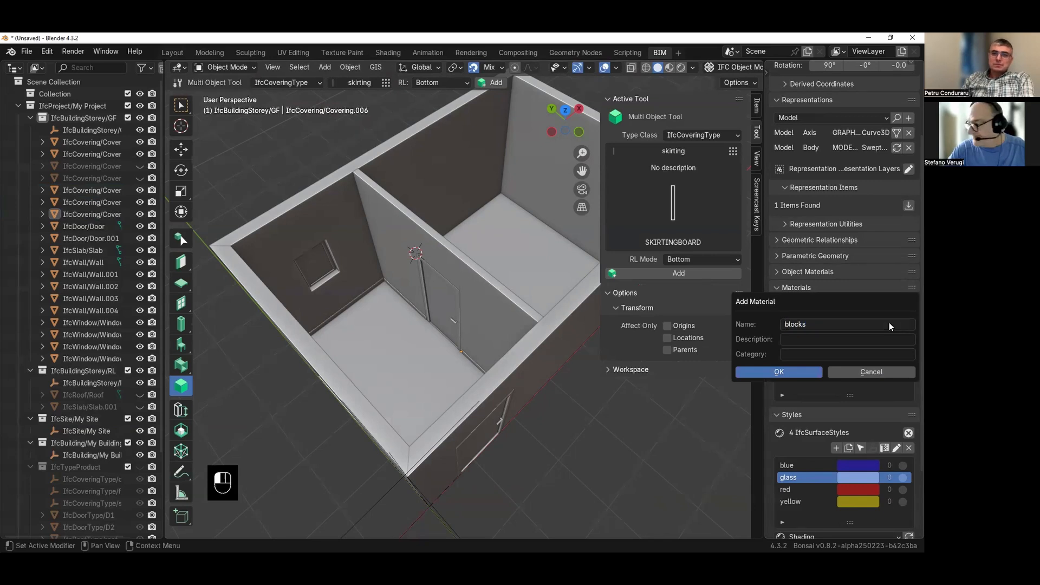
click(773, 372)
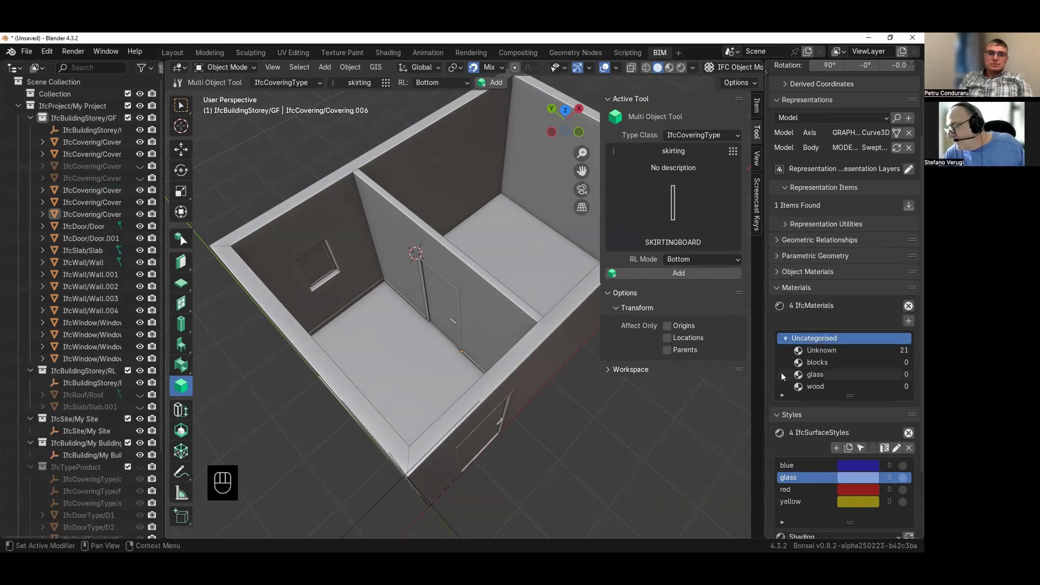
- Add a material named roofing to the project's materials and select it in the list
scroll(839, 357, down, 2)
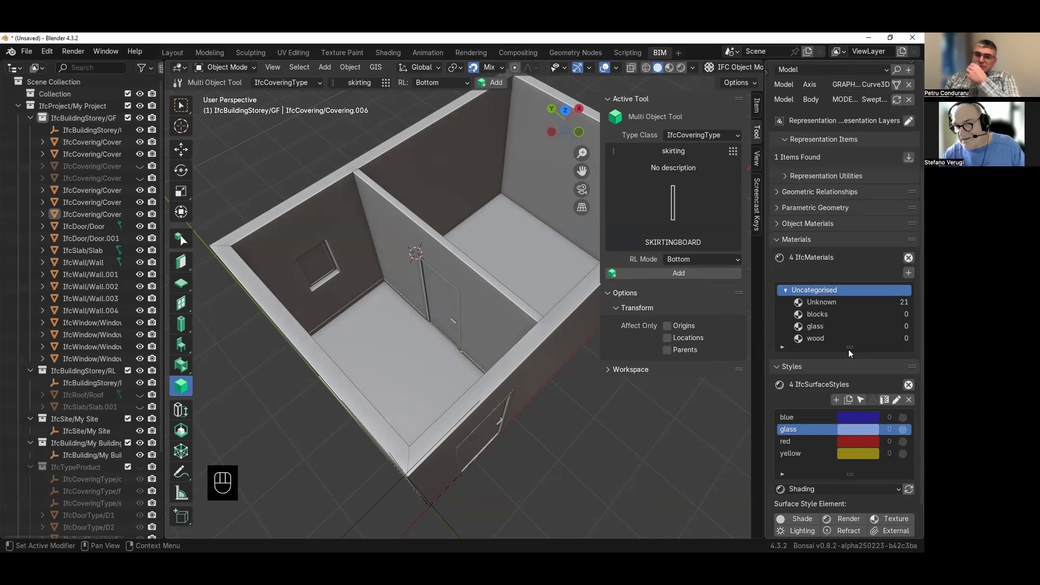
click(808, 420)
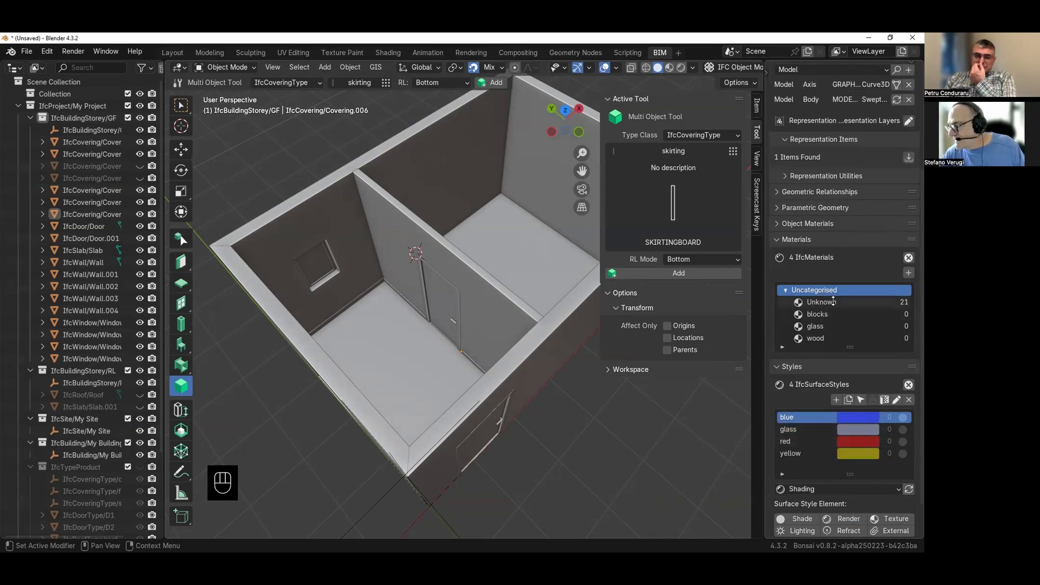
click(908, 273)
text(roofing)
key(Return)
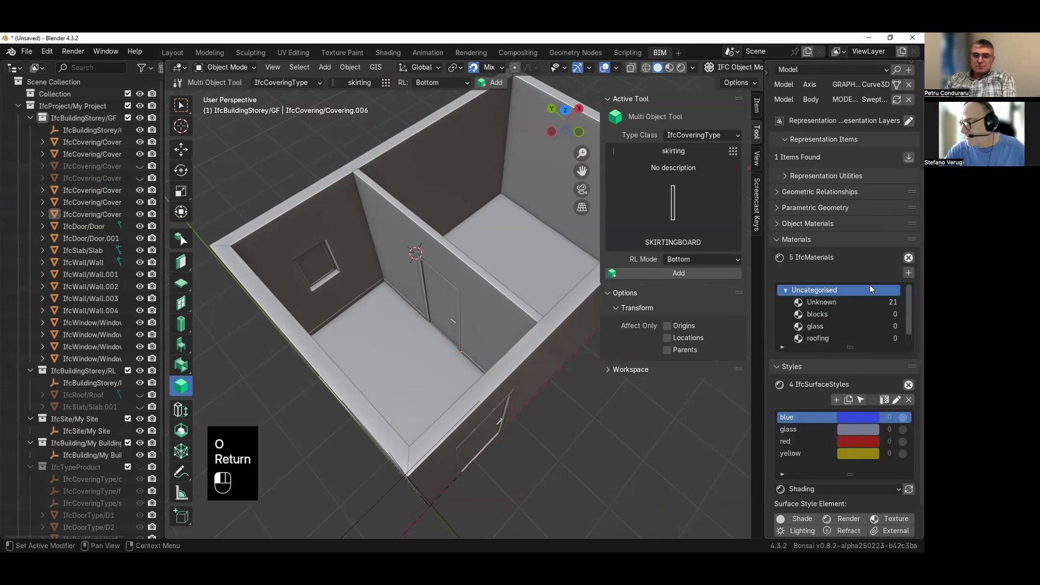
click(844, 339)
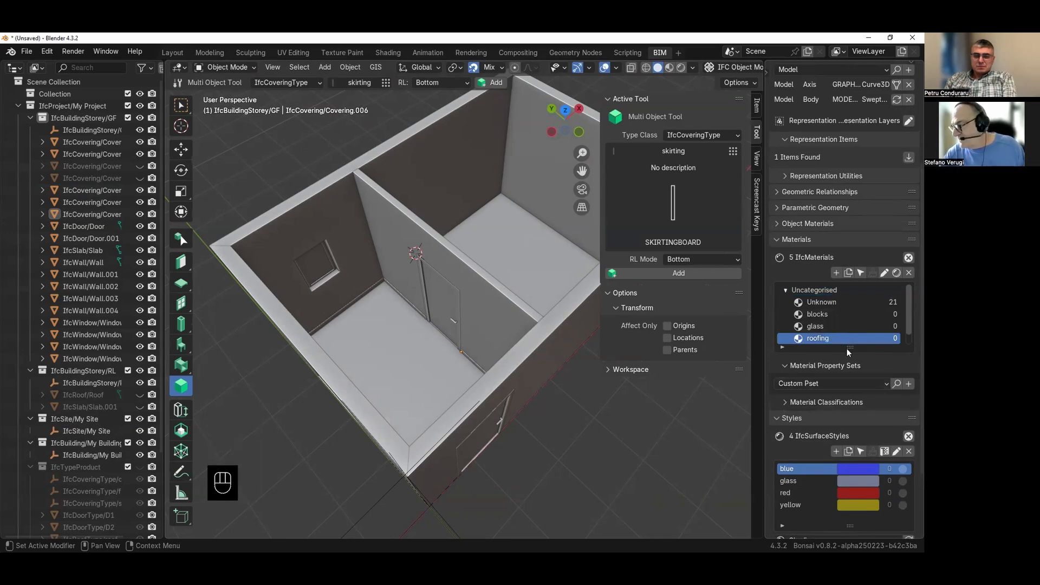
scroll(818, 342, down, 1)
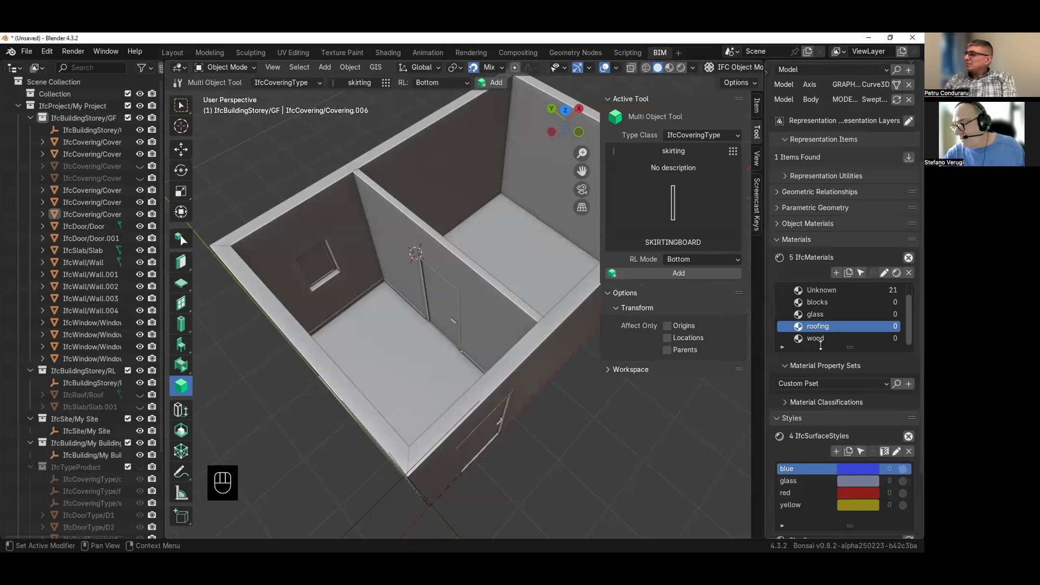
- Assign the blue surface style to the roofing material
click(896, 272)
click(859, 288)
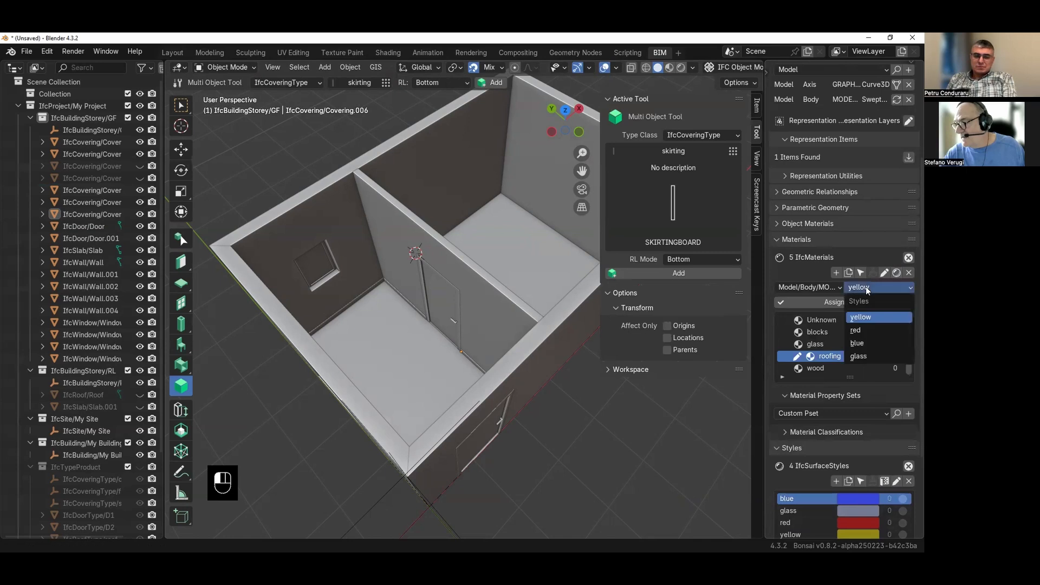
click(878, 347)
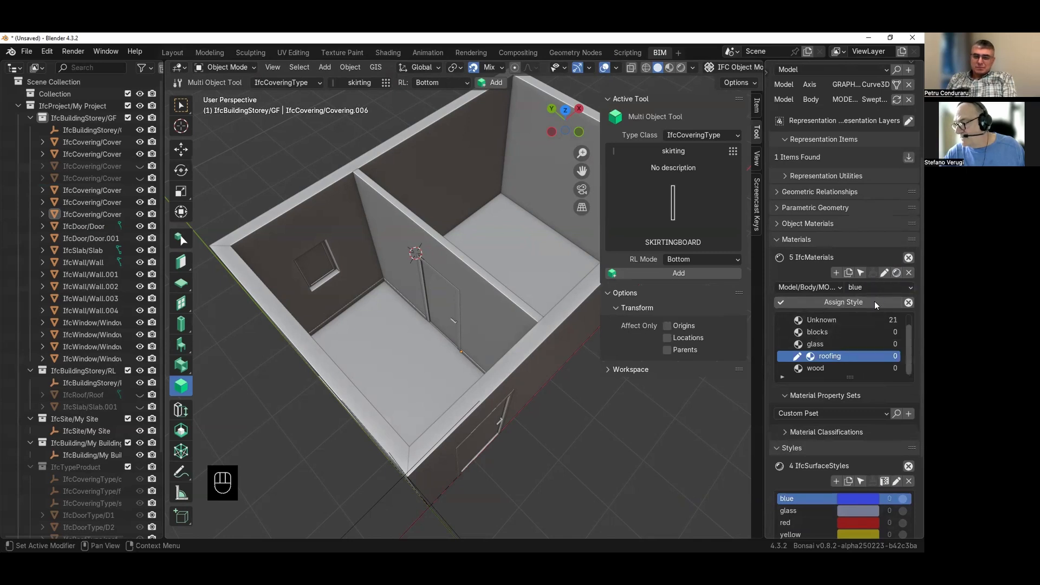
click(873, 304)
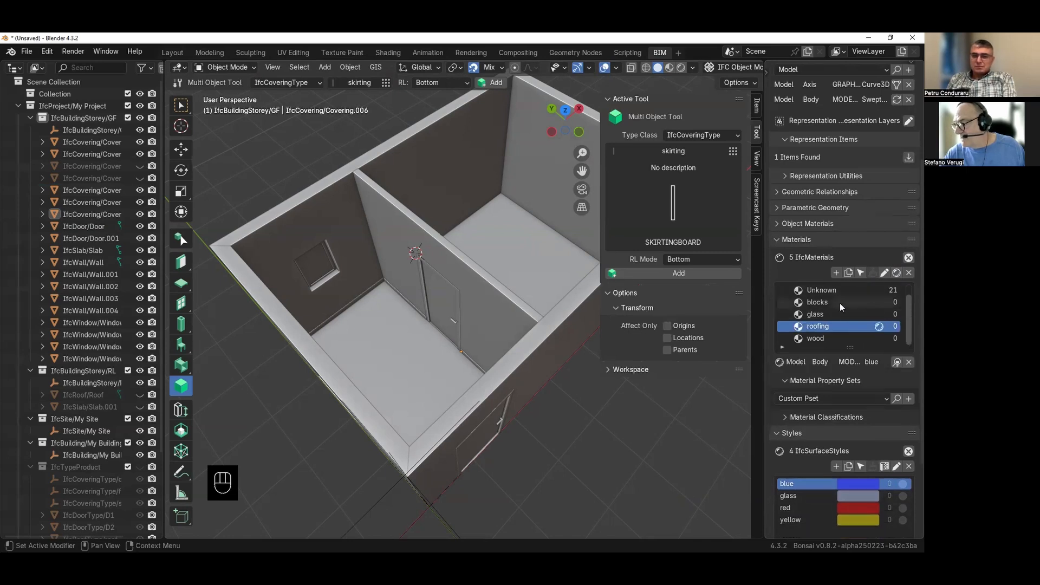
- Assign the red surface style to the wood material
click(829, 338)
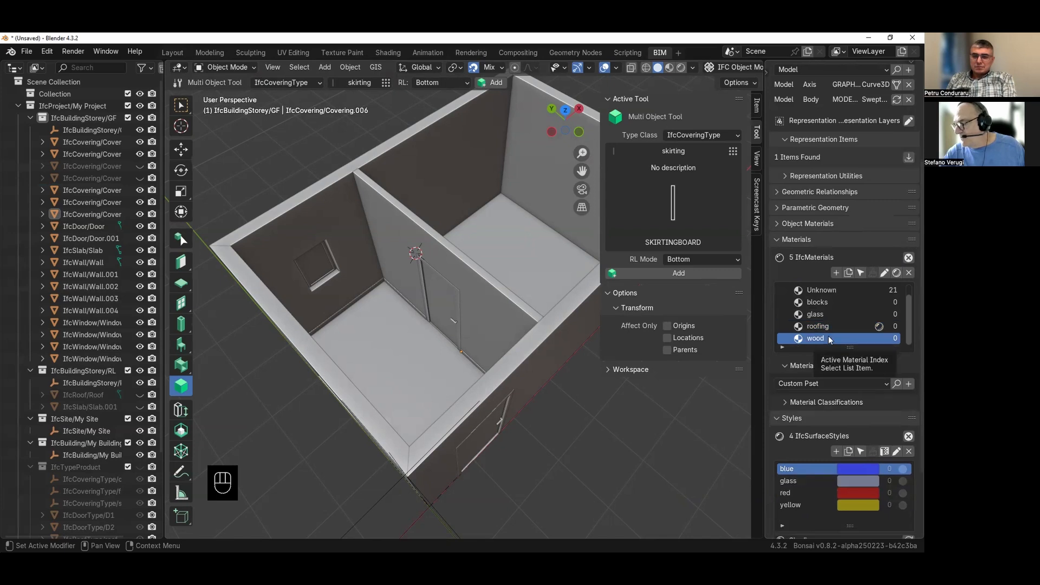
click(896, 274)
click(887, 287)
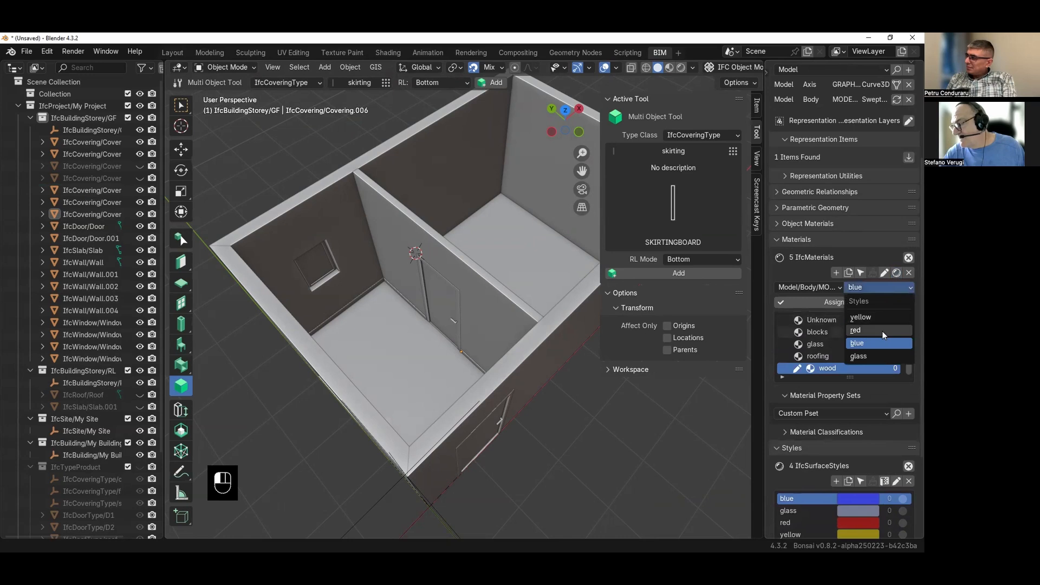
click(882, 331)
click(869, 303)
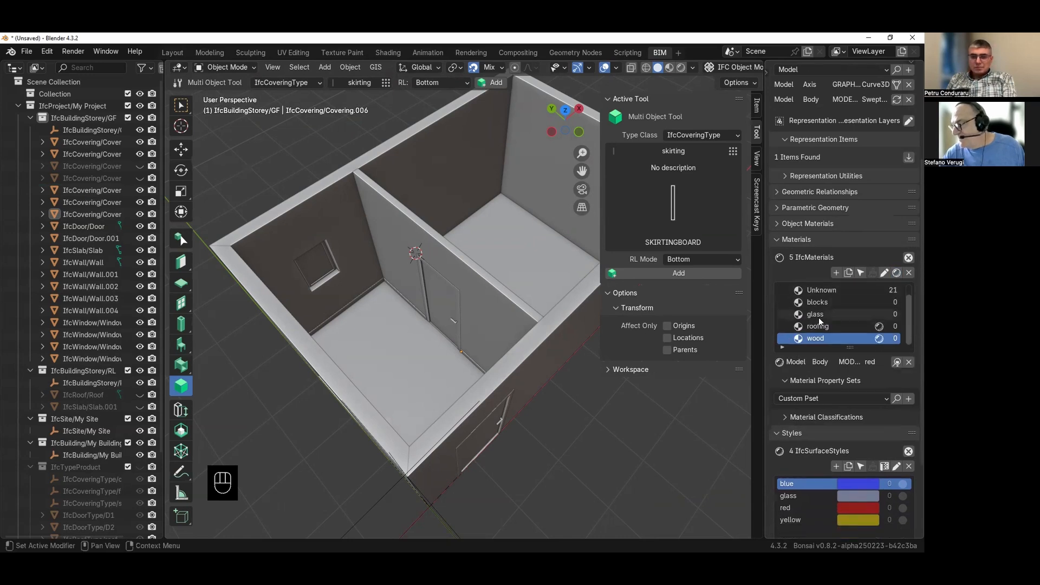
- Assign the yellow surface style to the blocks material
click(829, 302)
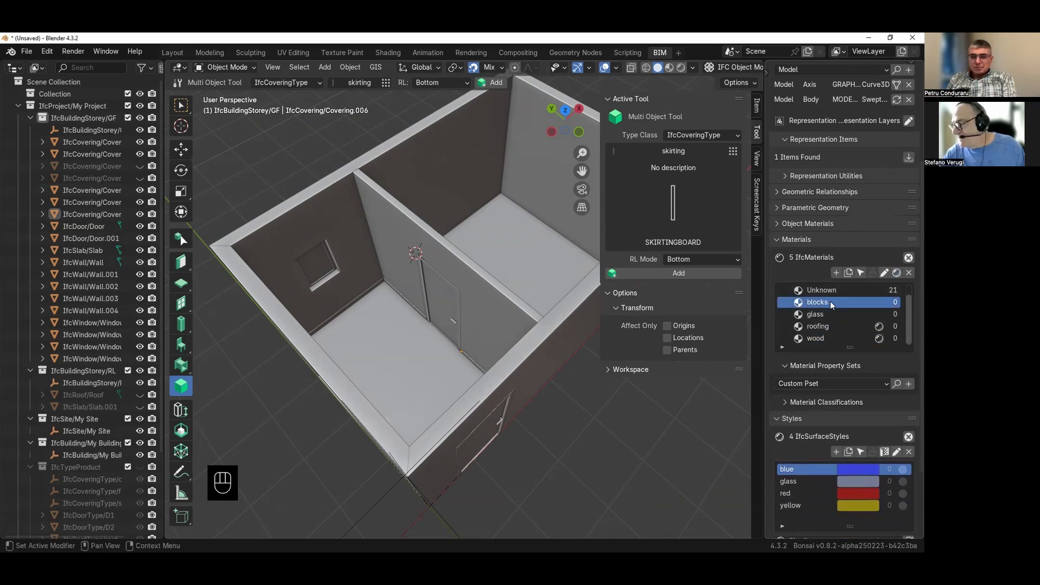
click(896, 273)
click(887, 287)
click(880, 320)
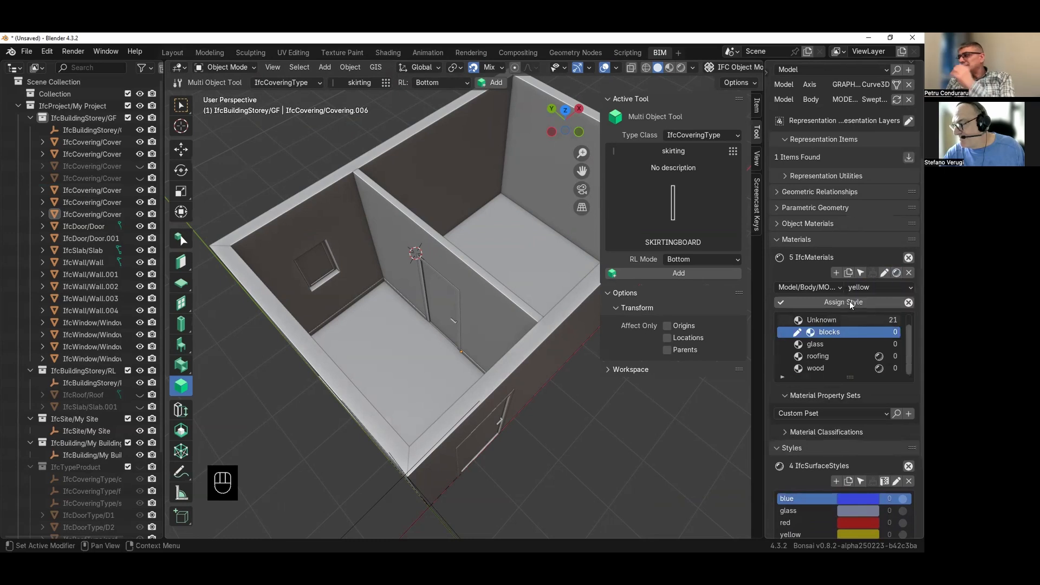
click(849, 301)
- Assign the glass surface style to the glass material
click(838, 316)
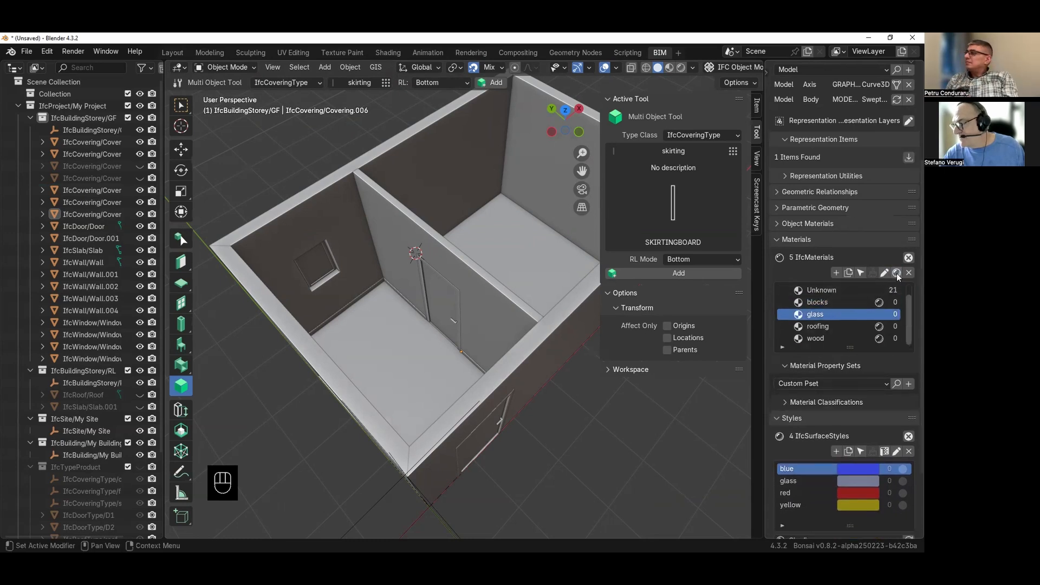
click(896, 273)
click(883, 288)
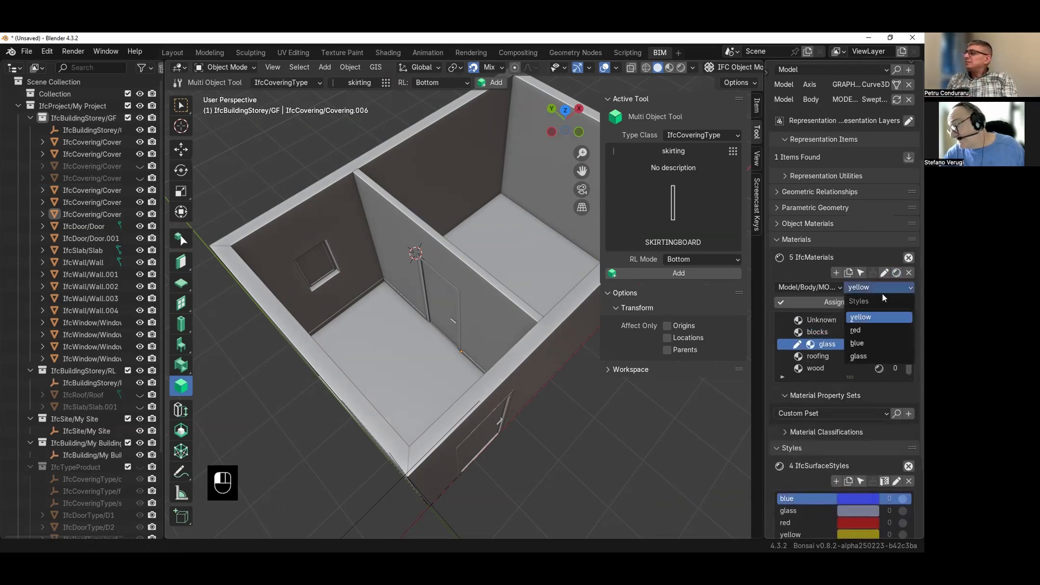
click(881, 356)
click(844, 302)
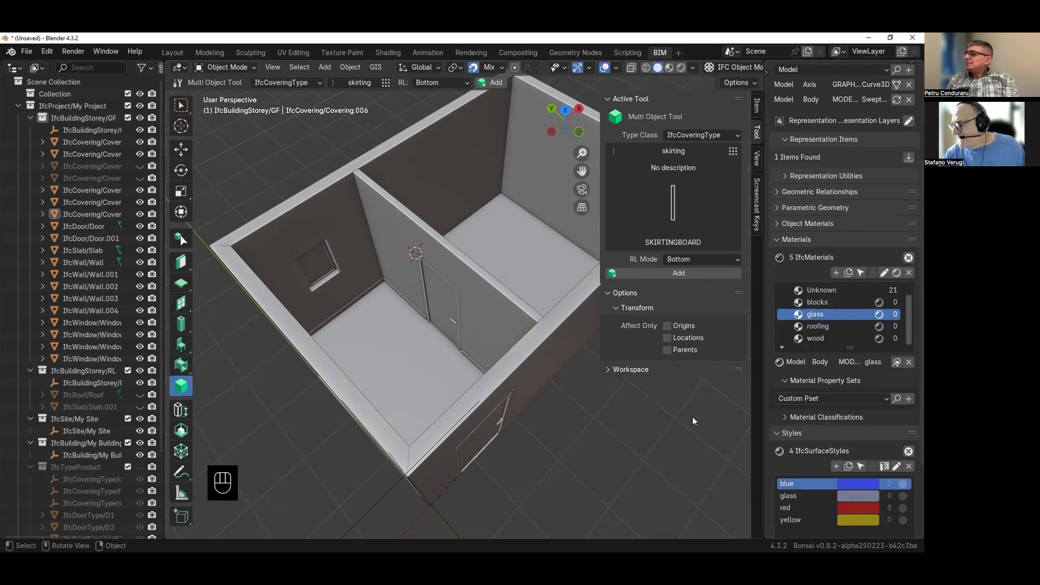
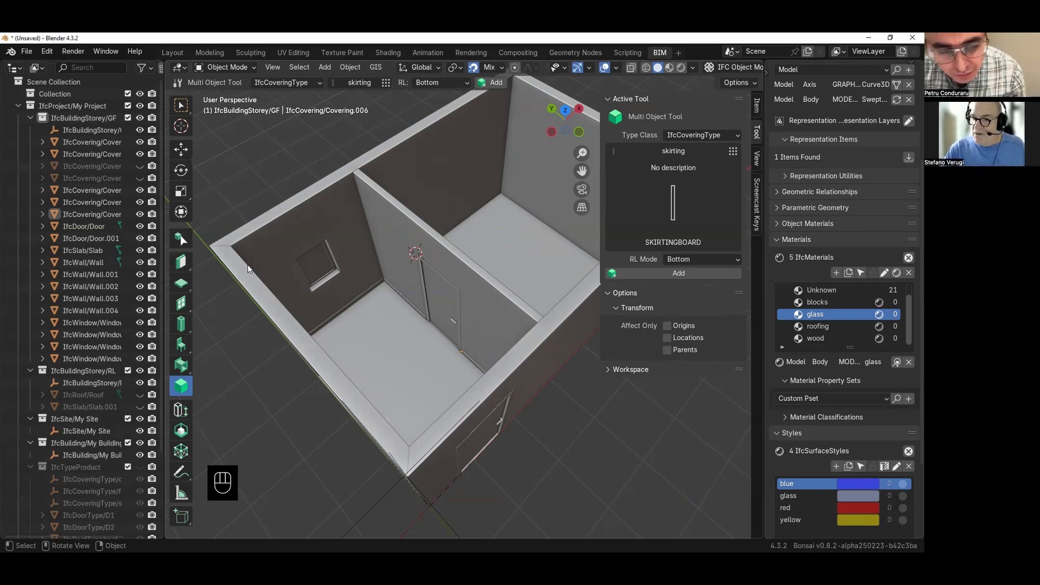
- Activate the Wall tool and select the wall100 type object through its type manager
drag(182, 262, 220, 262)
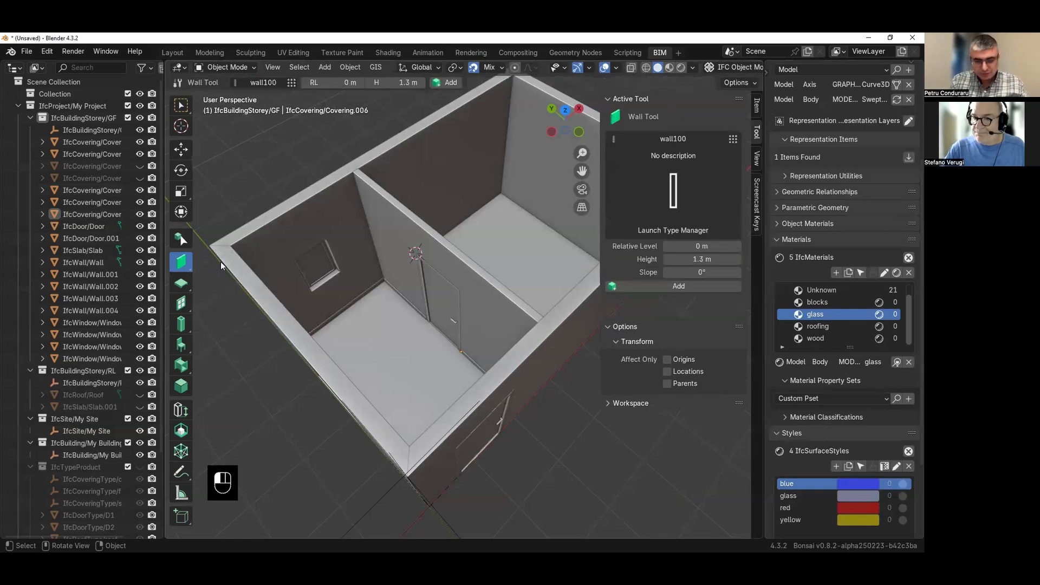
click(292, 83)
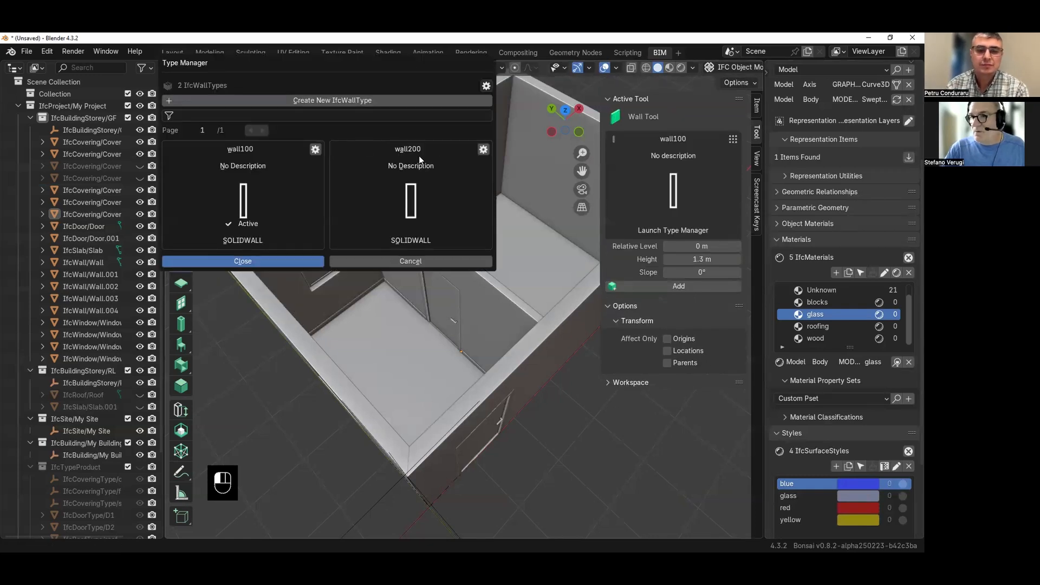
click(315, 149)
click(287, 148)
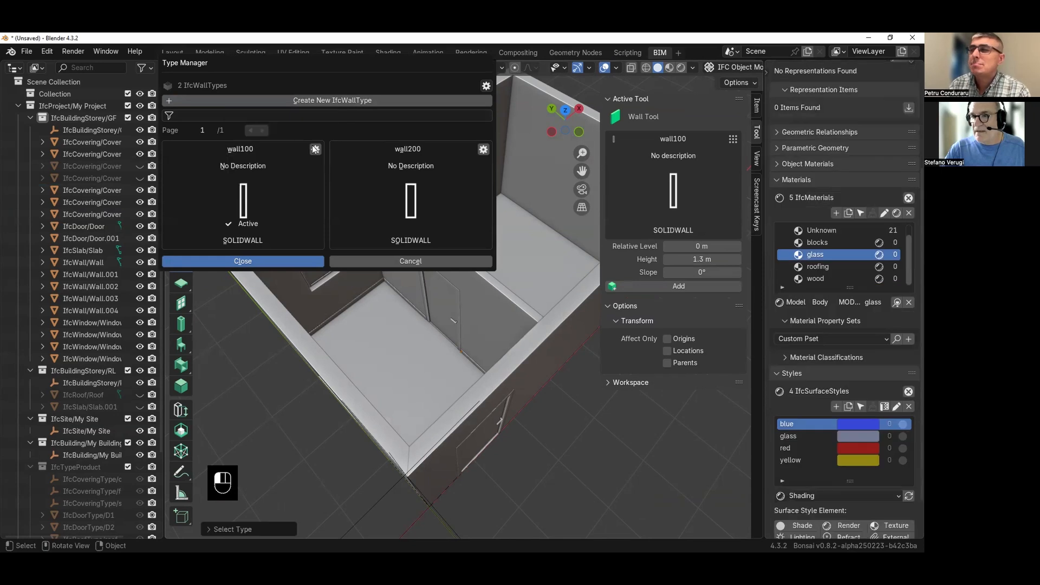
click(242, 262)
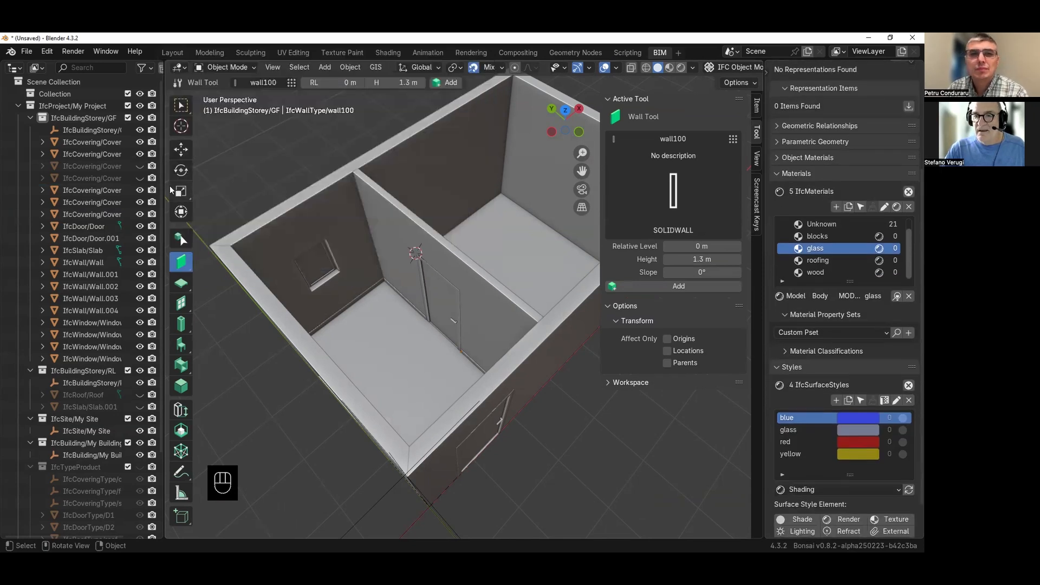
- Widen the outliner, collapse its storey, site and building collections, and select IfcWallType/wall100 among the type products
drag(164, 186, 202, 173)
click(114, 121)
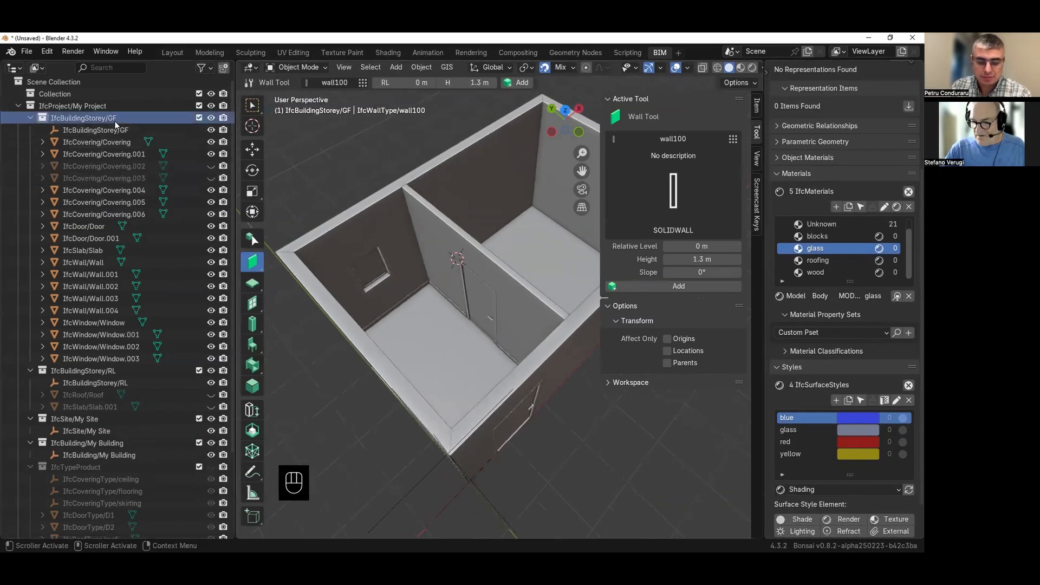
key(KP_Subtract)
click(30, 166)
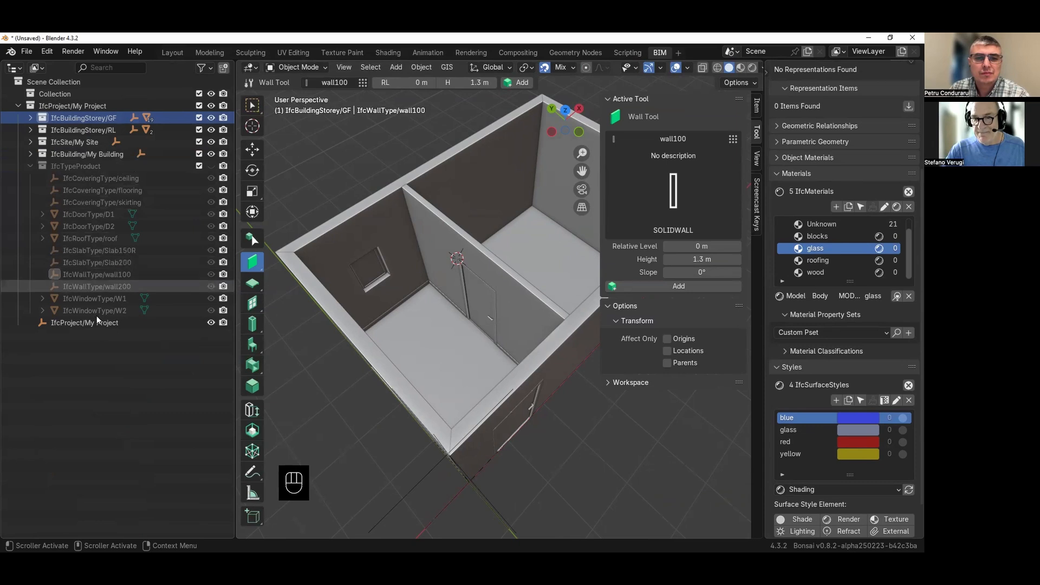
click(134, 286)
click(134, 274)
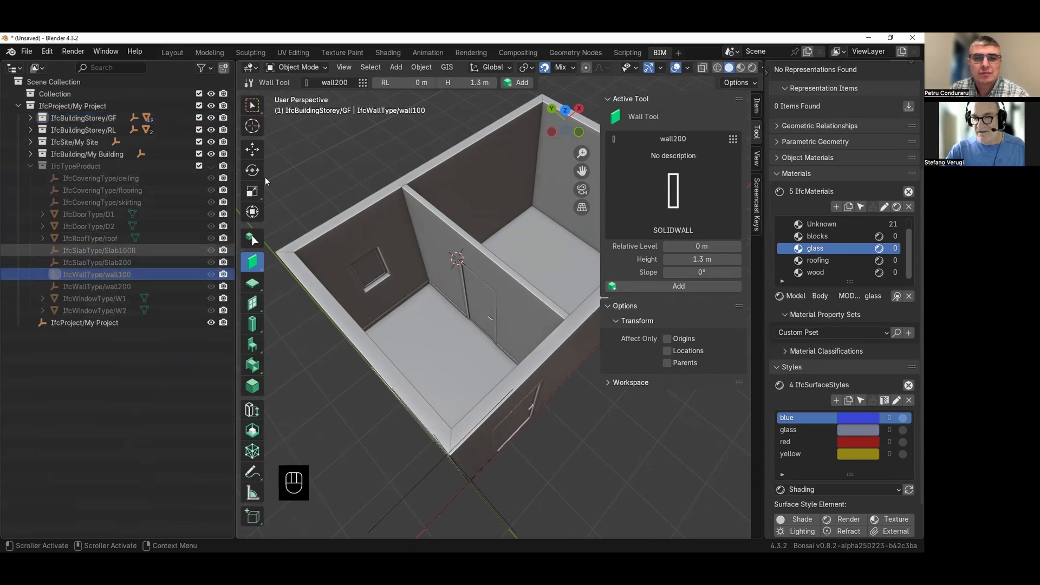
drag(235, 211, 226, 212)
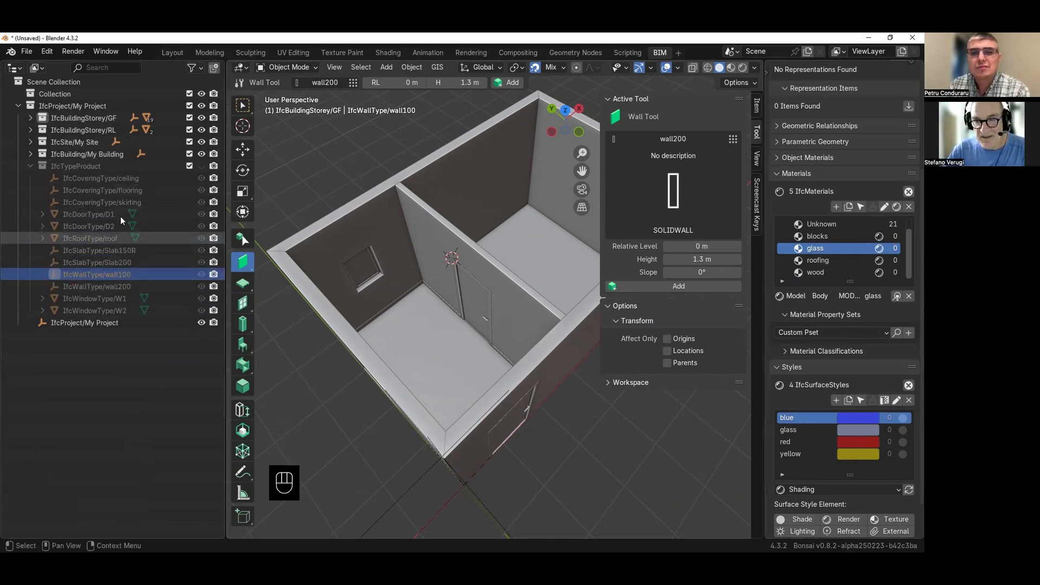
click(124, 272)
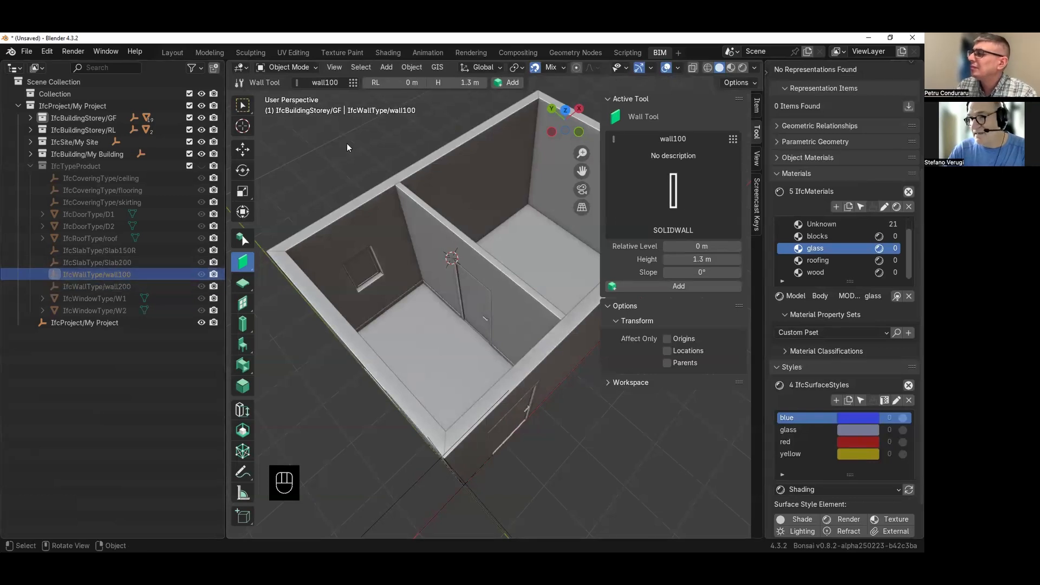
- Reopen the wall type manager, select the wall100 type object from there and close the manager
click(353, 82)
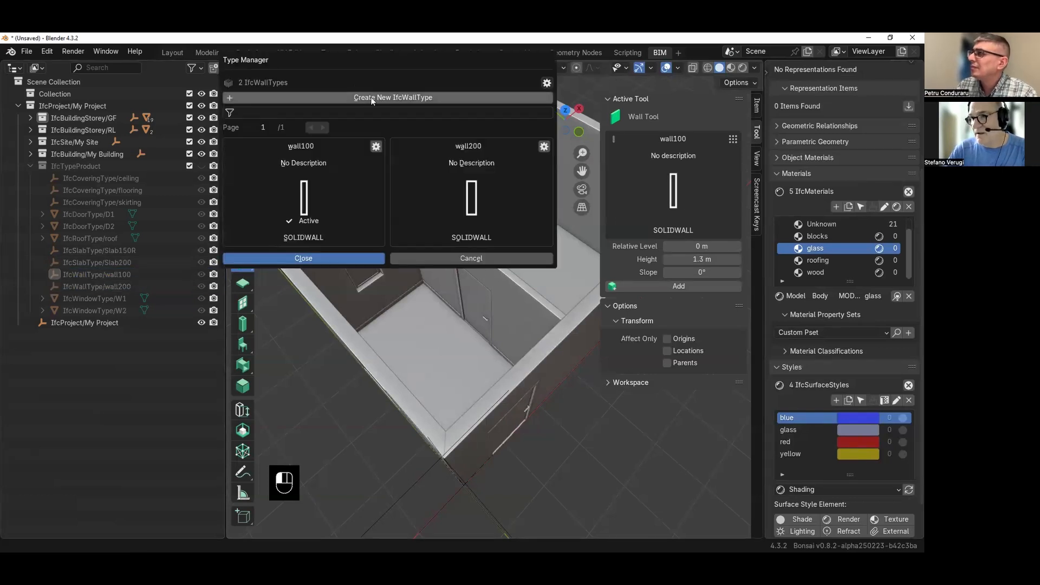
click(376, 146)
click(362, 149)
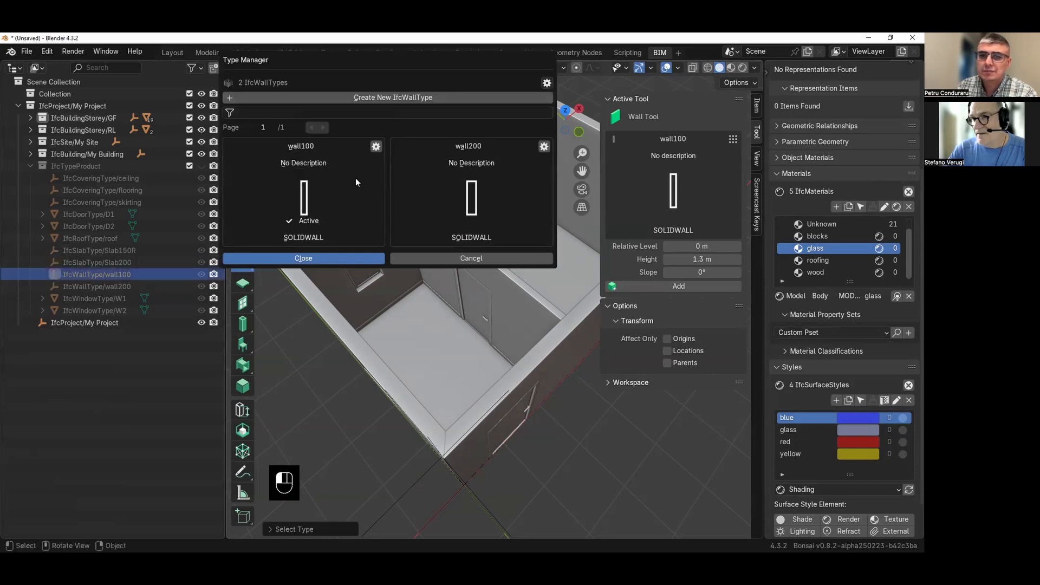
click(313, 258)
- Widen the properties editor and hide the 3D viewport's sidebar
scroll(828, 119, up, 4)
scroll(828, 119, up, 2)
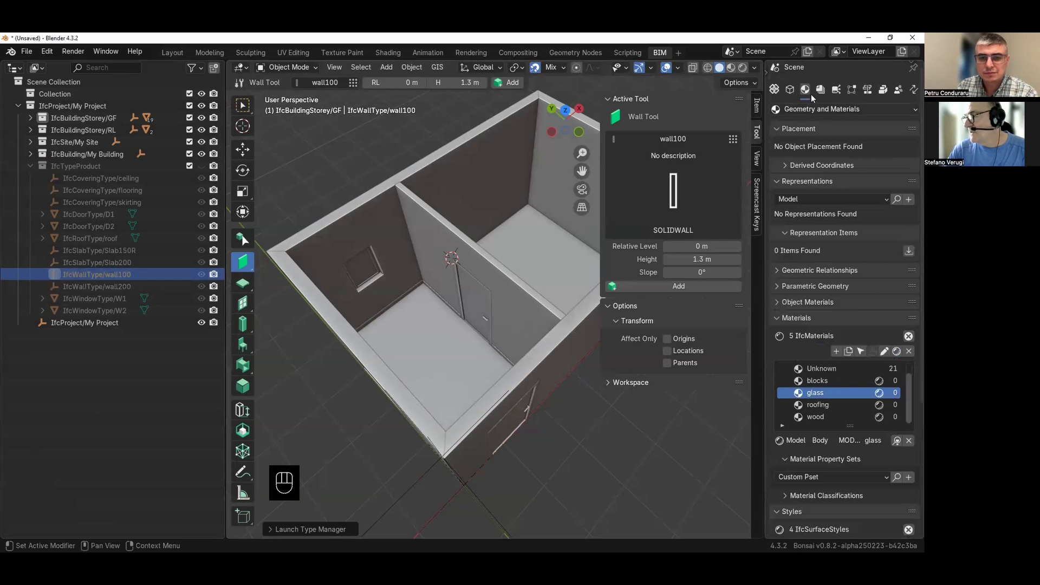
drag(766, 113, 710, 122)
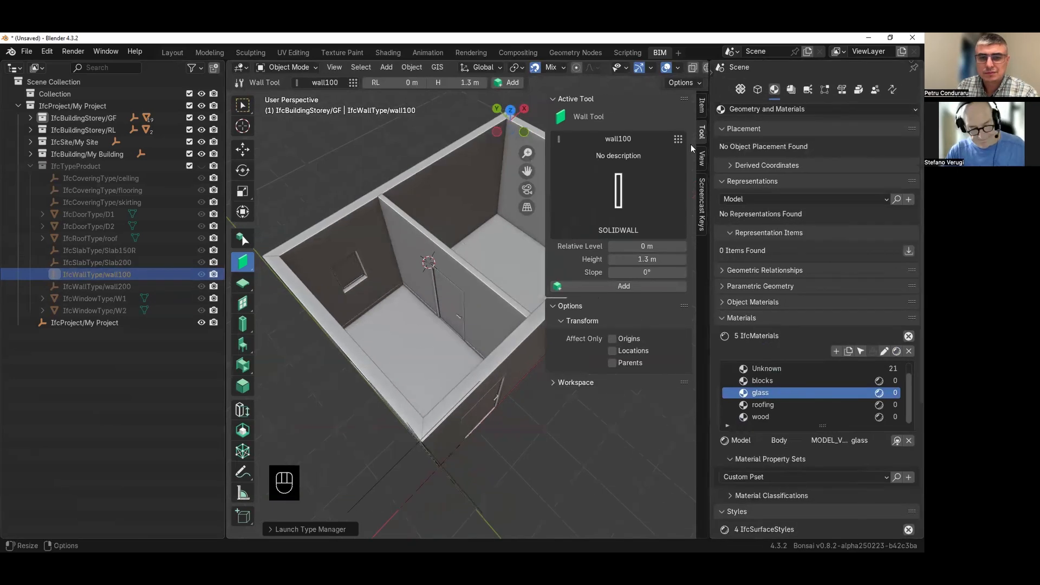
key(n)
scroll(812, 325, down, 2)
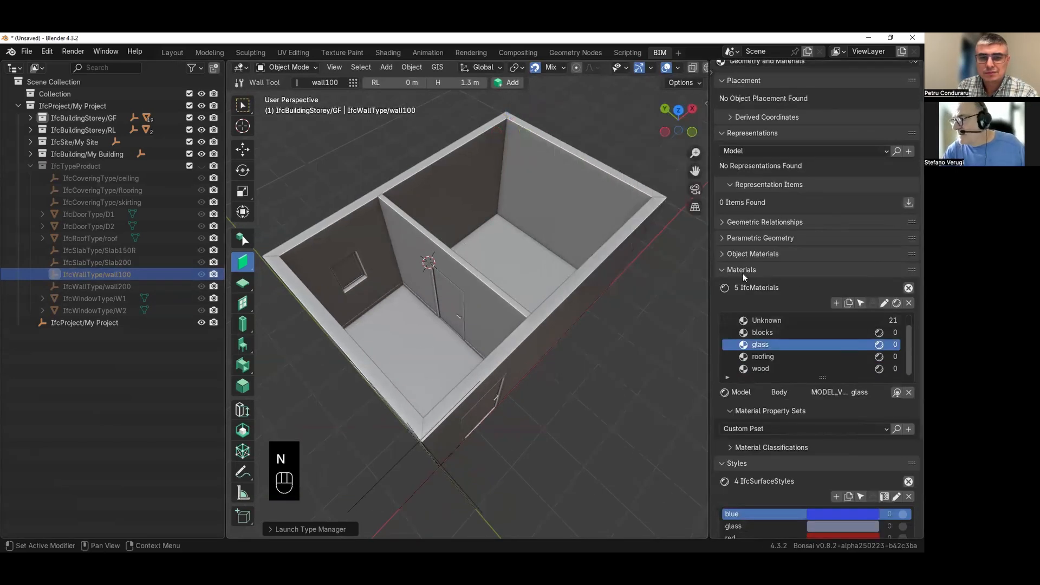
- Edit wall100's material layer set so its layer uses the blocks material, and save the layer and the set
click(745, 255)
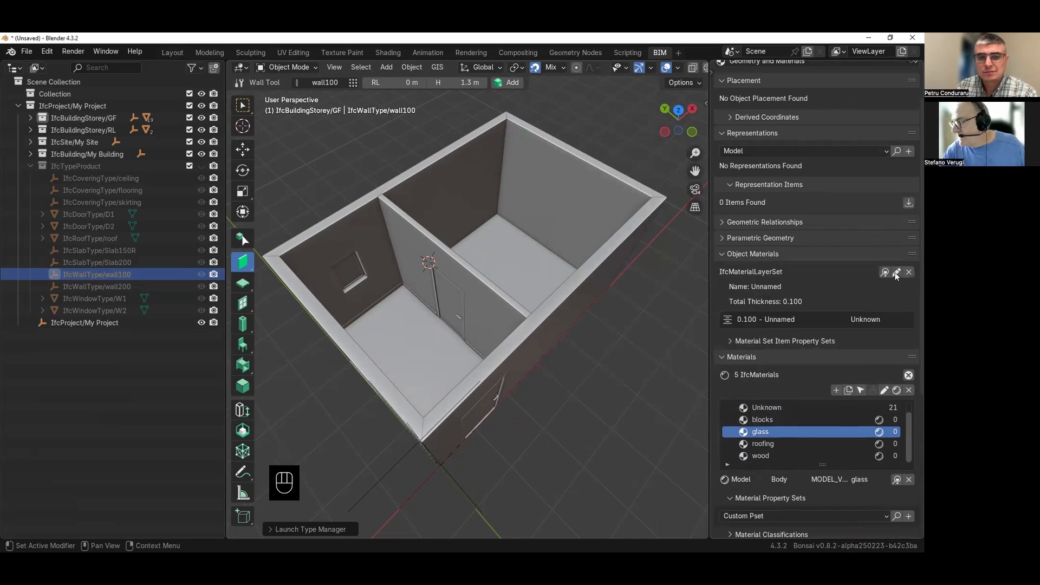
click(881, 346)
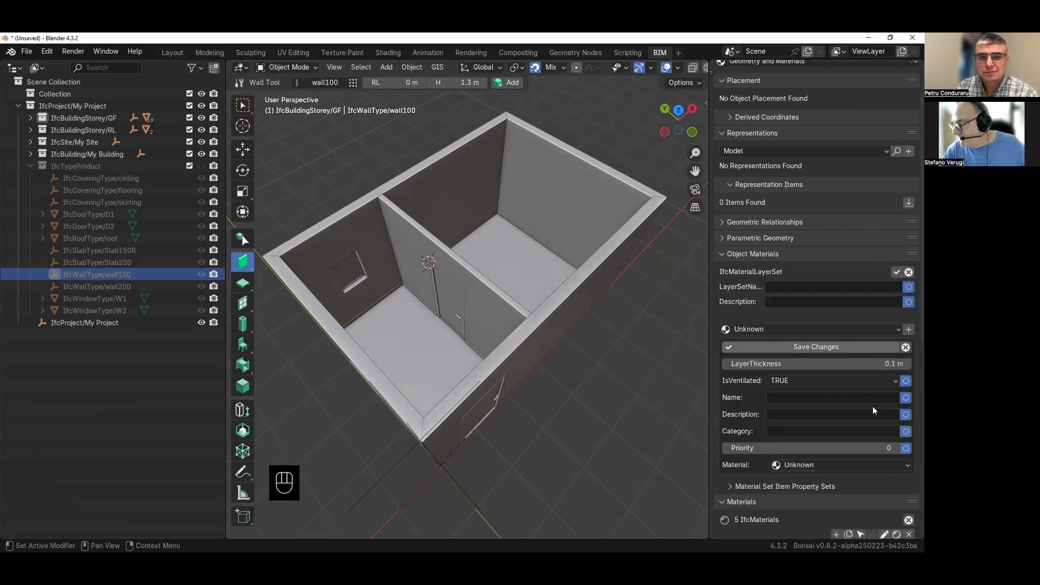
click(860, 464)
click(859, 493)
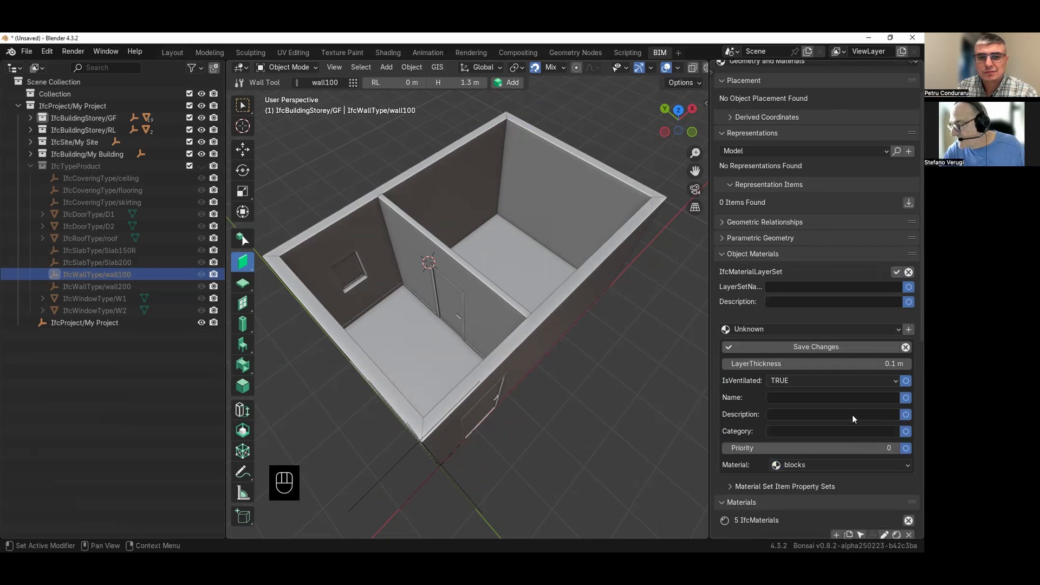
click(840, 347)
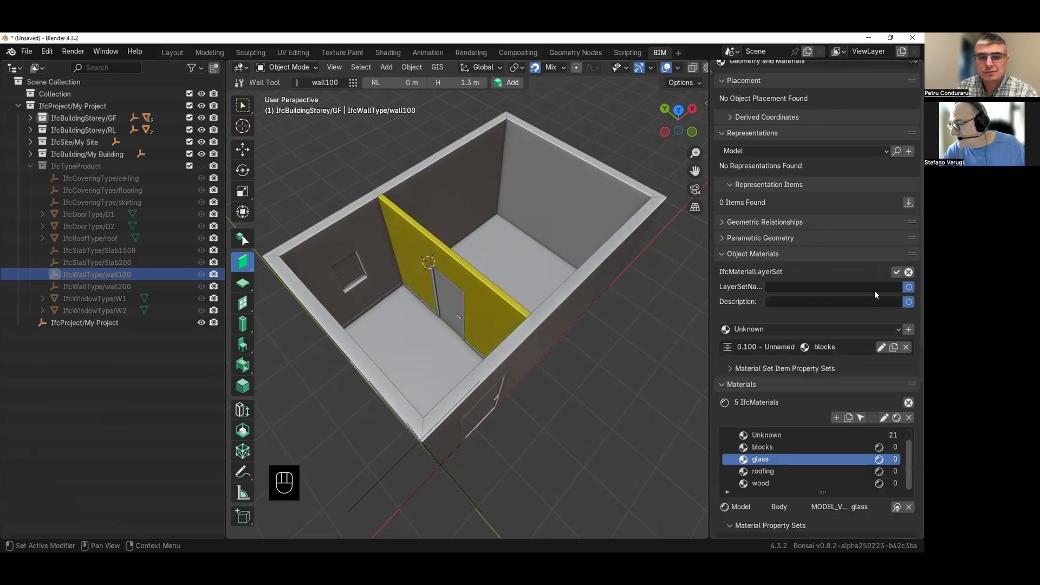
click(897, 272)
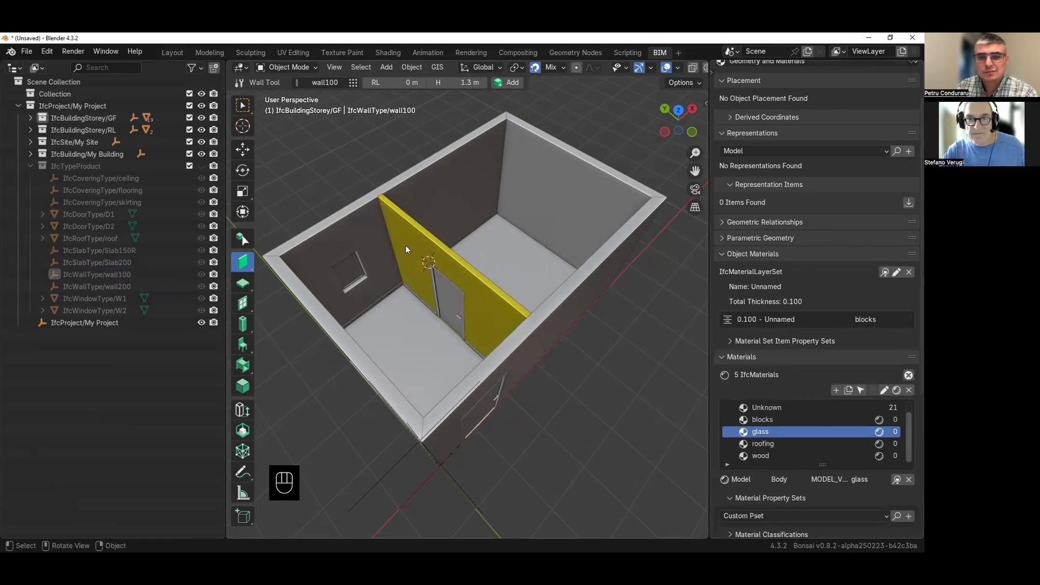
- Change the layer material of the IfcWallType/wall200 layer set to blocks, saving both the layer and the set
click(100, 286)
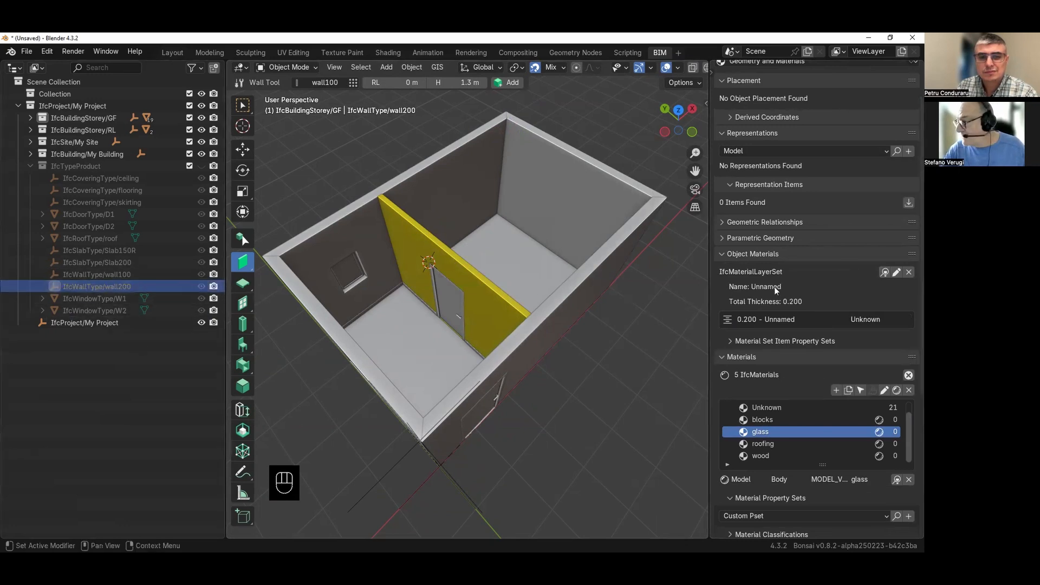
click(895, 273)
click(879, 347)
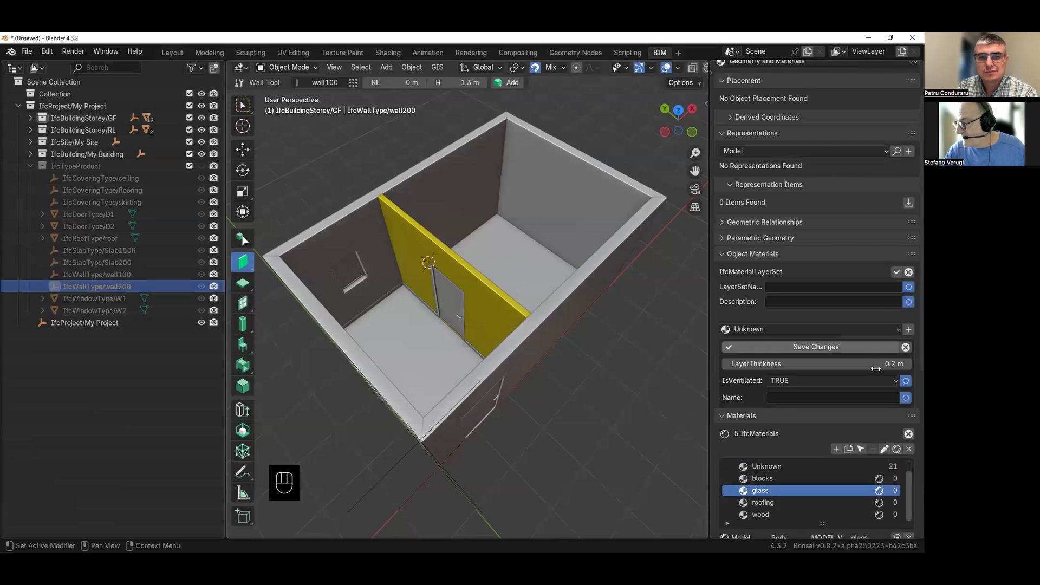
click(844, 467)
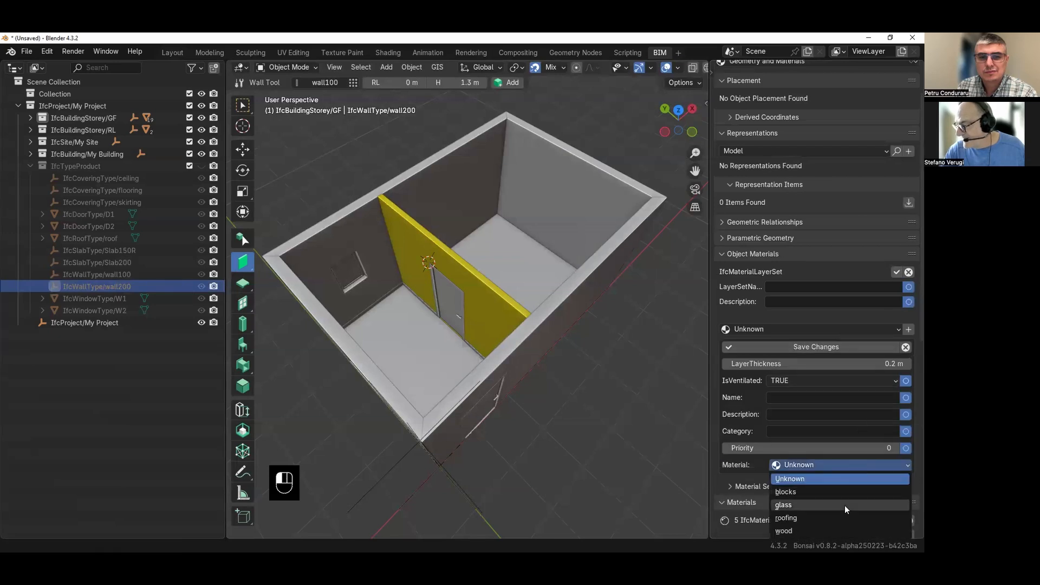
click(844, 491)
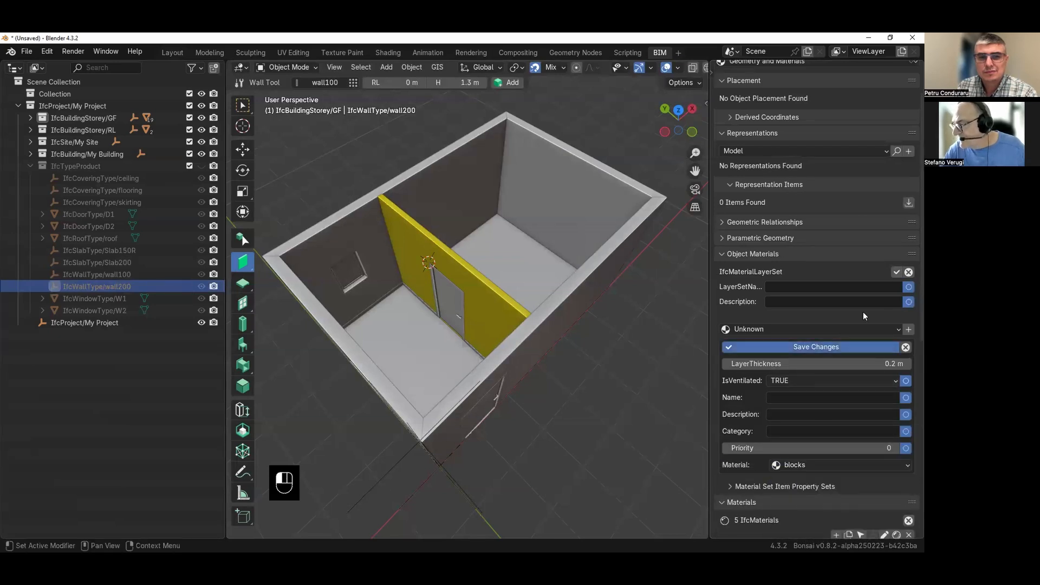
click(897, 272)
middle_drag(593, 341, 574, 322)
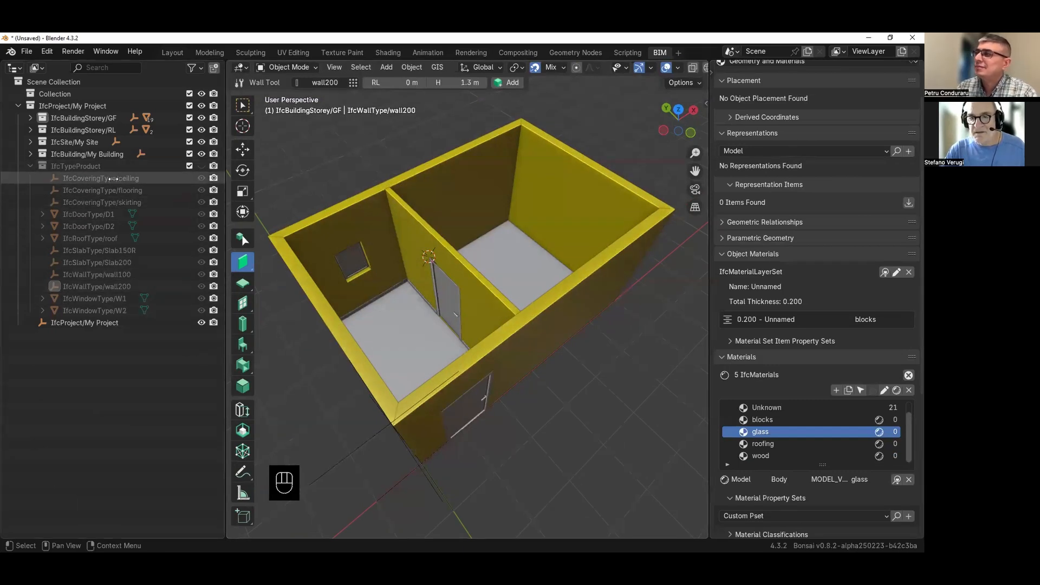
- Set the 10x120 profile's material to wood in the IfcCoveringType/skirting profile set, and save the set
click(157, 203)
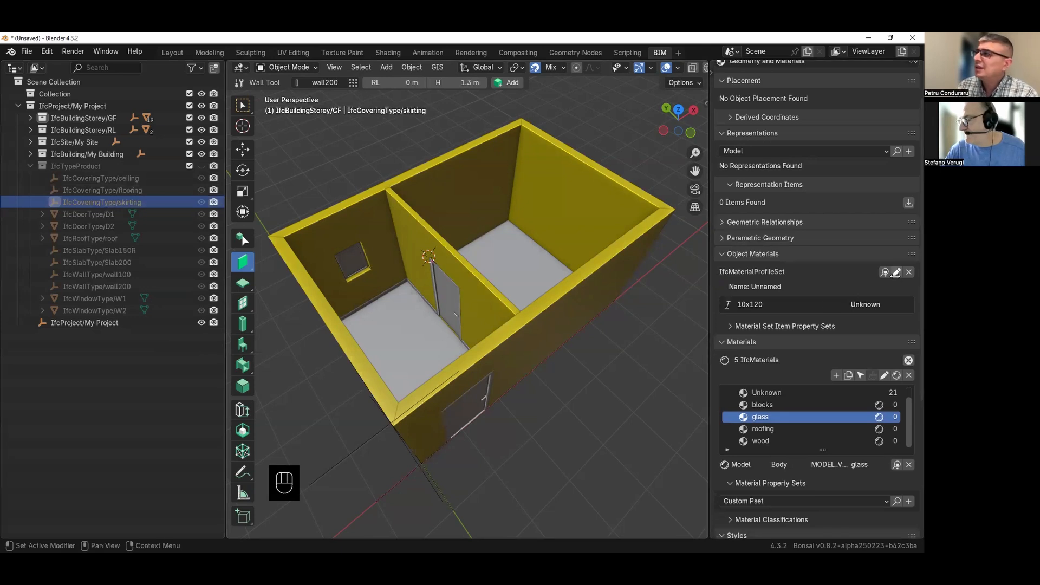
click(896, 273)
click(892, 348)
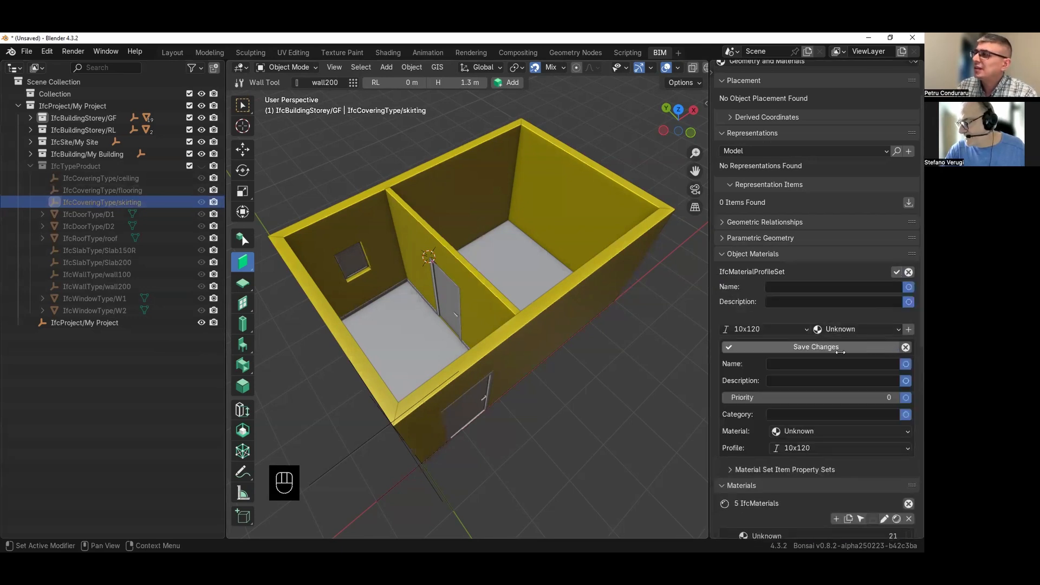
click(823, 431)
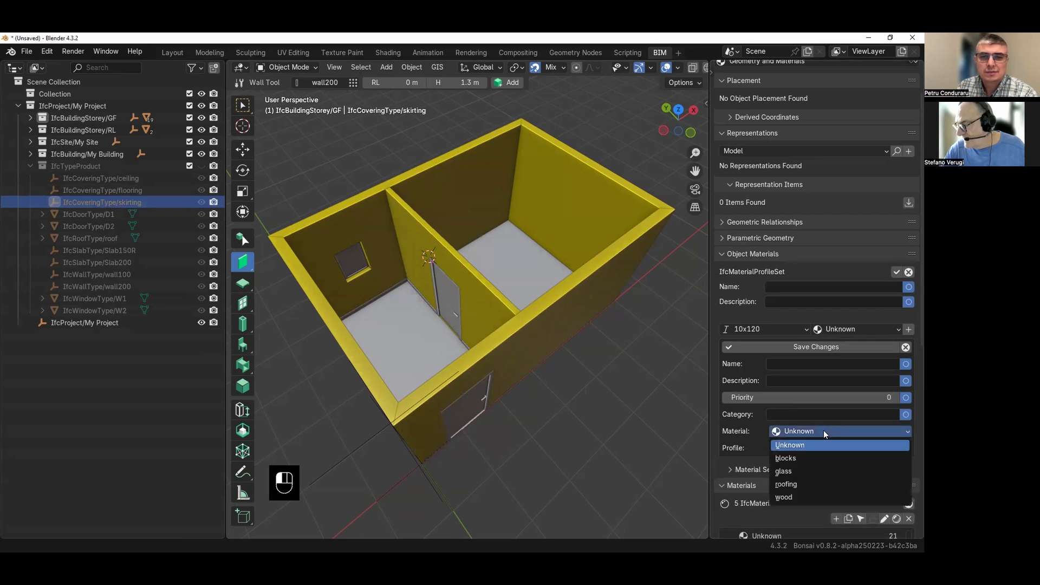
click(820, 496)
click(825, 347)
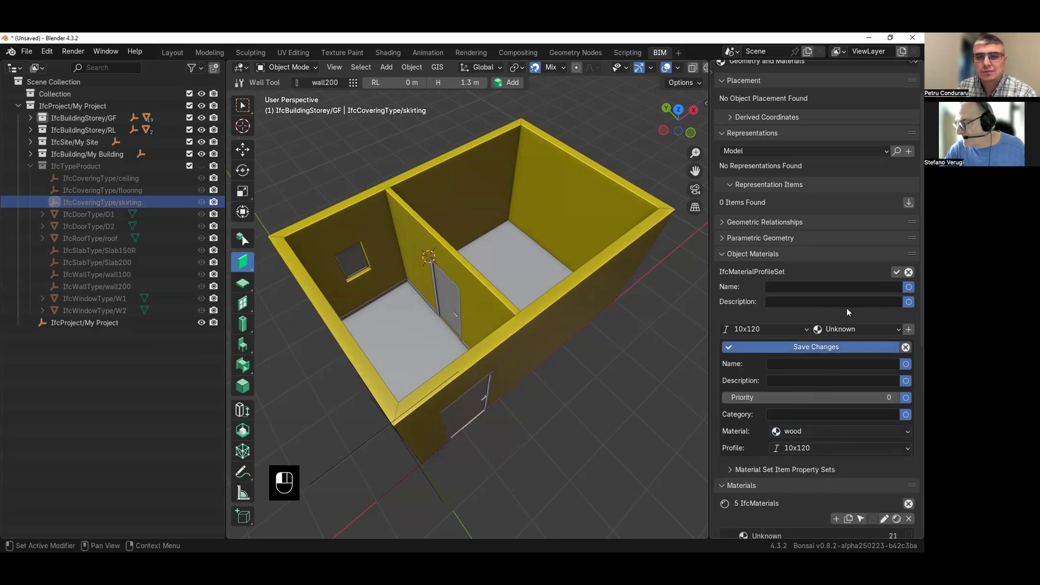
click(893, 273)
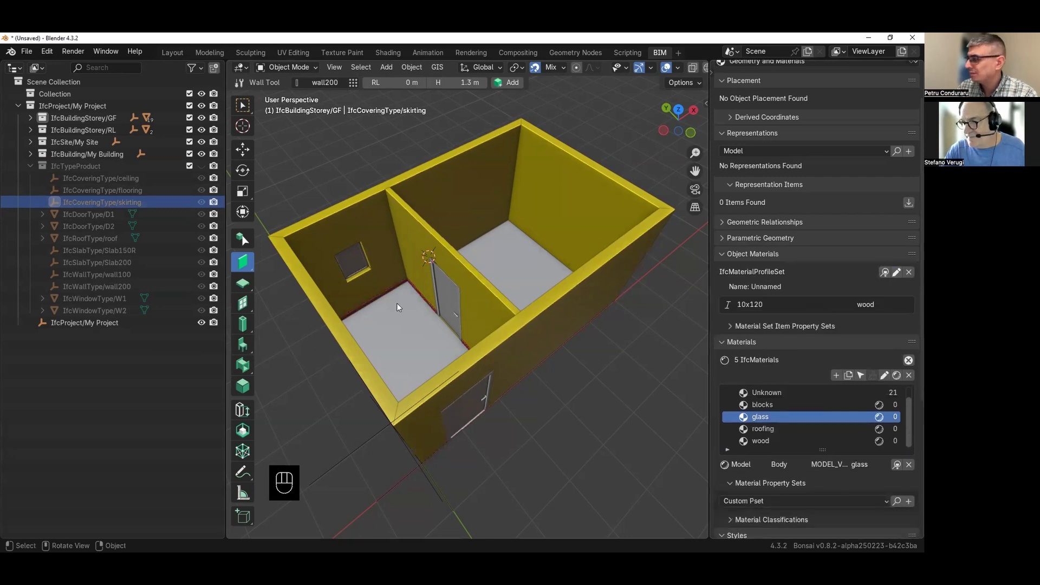
scroll(397, 304, up, 5)
scroll(389, 304, down, 5)
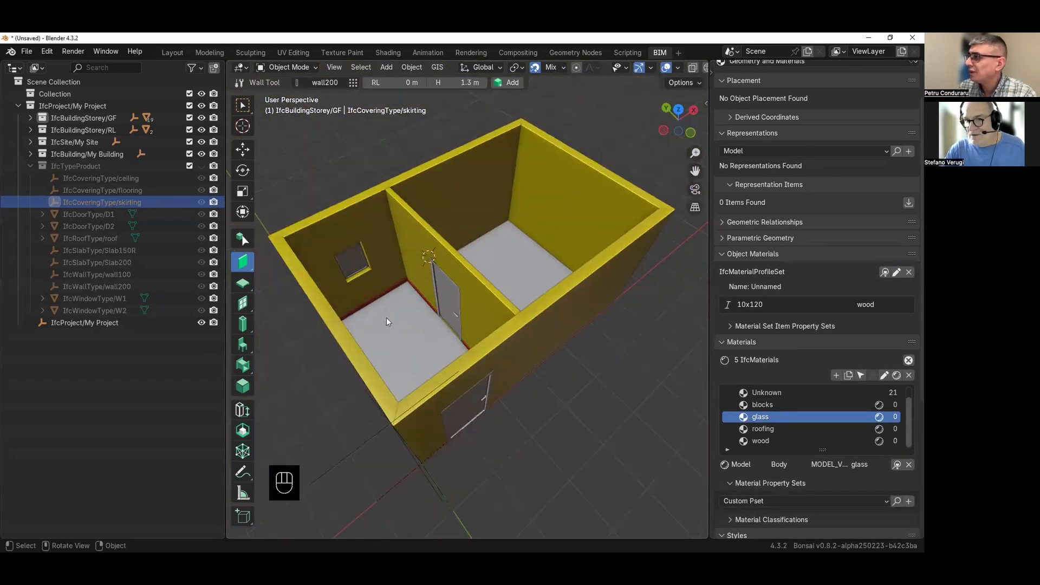
click(352, 352)
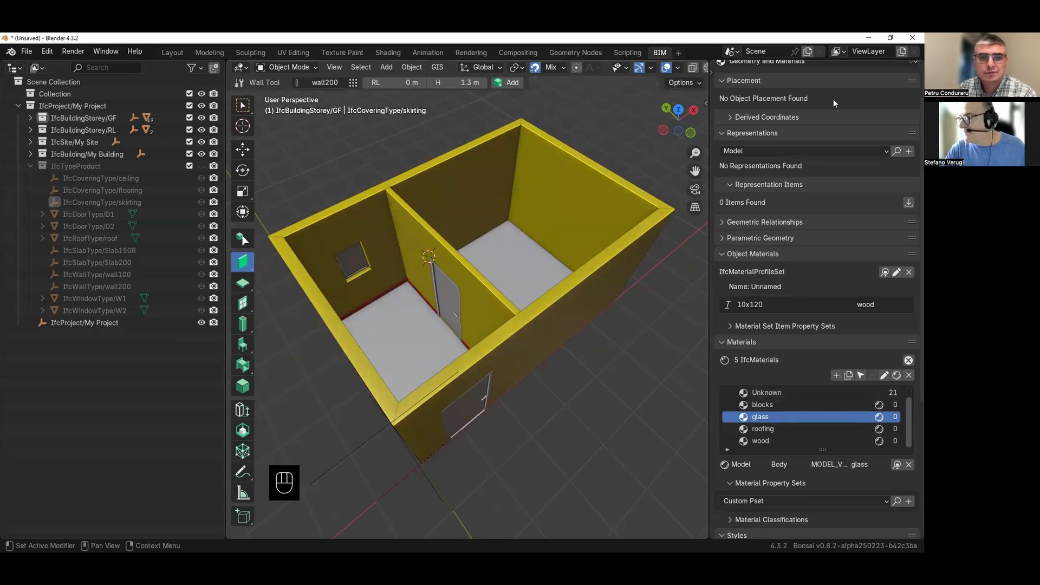
- Select My Building in the project's spatial decomposition and make all of its elements visible
scroll(833, 98, up, 3)
click(740, 93)
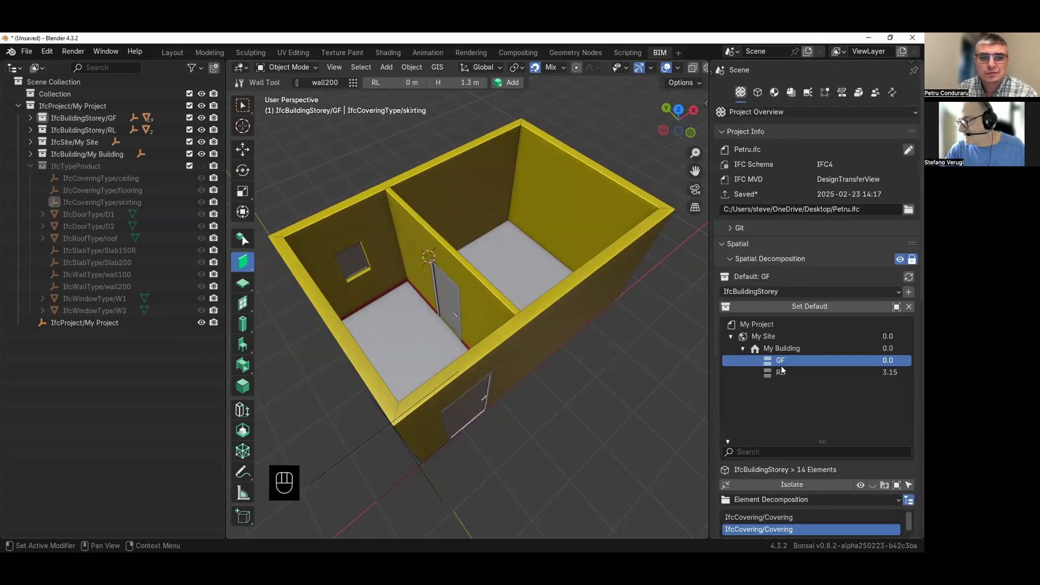
click(818, 374)
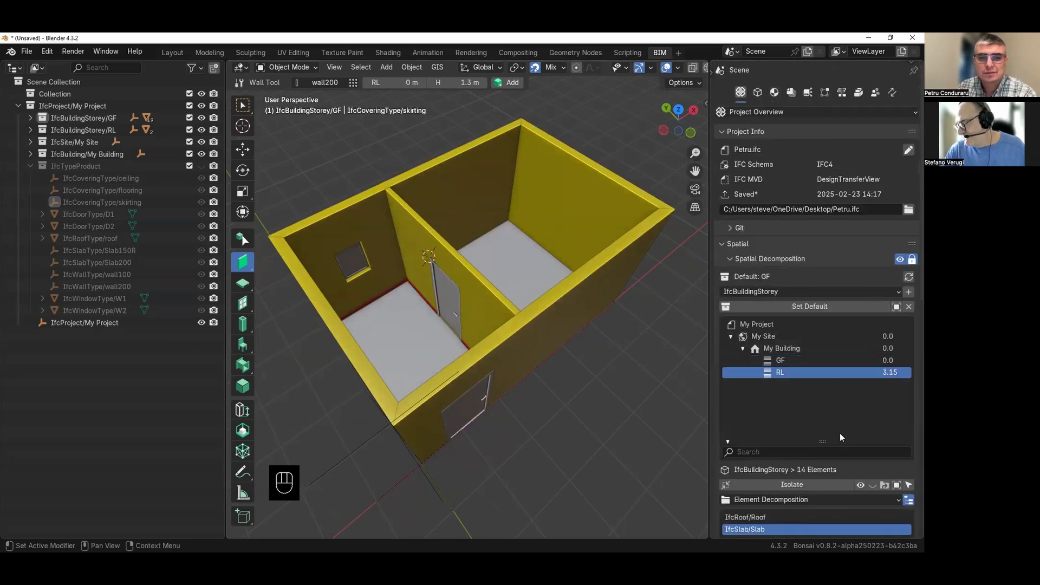
click(805, 349)
scroll(813, 482, down, 3)
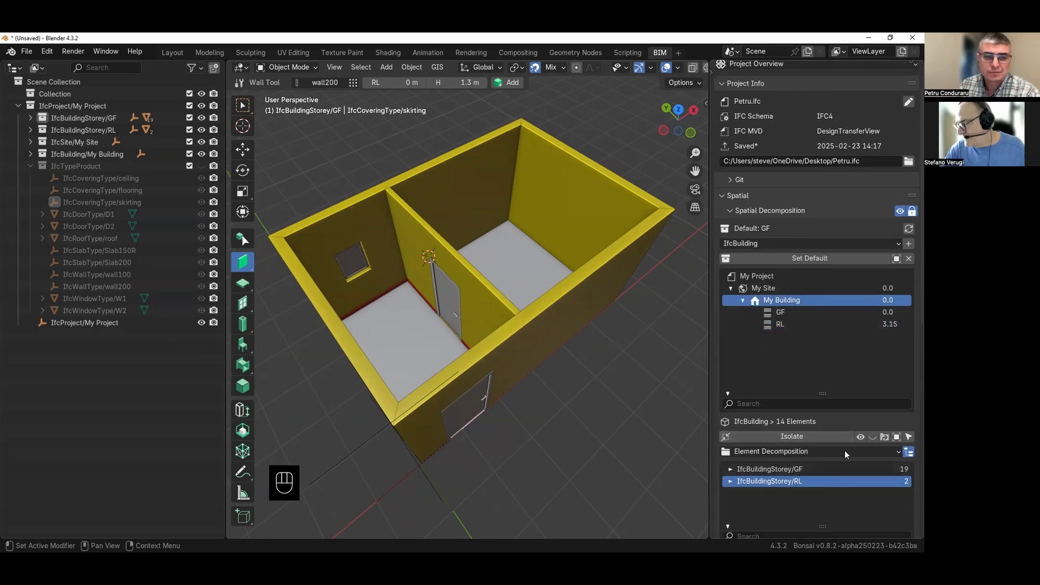
click(860, 436)
middle_drag(532, 431, 504, 347)
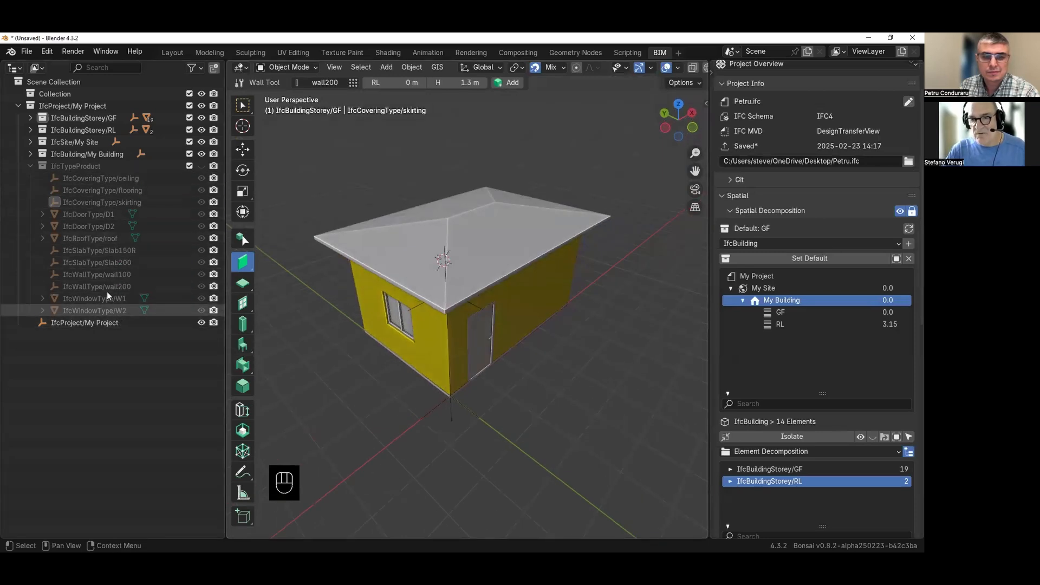
- Assign the roofing material to the IfcRoofType/roof object as a single IfcMaterial, and save the IFC project
click(72, 239)
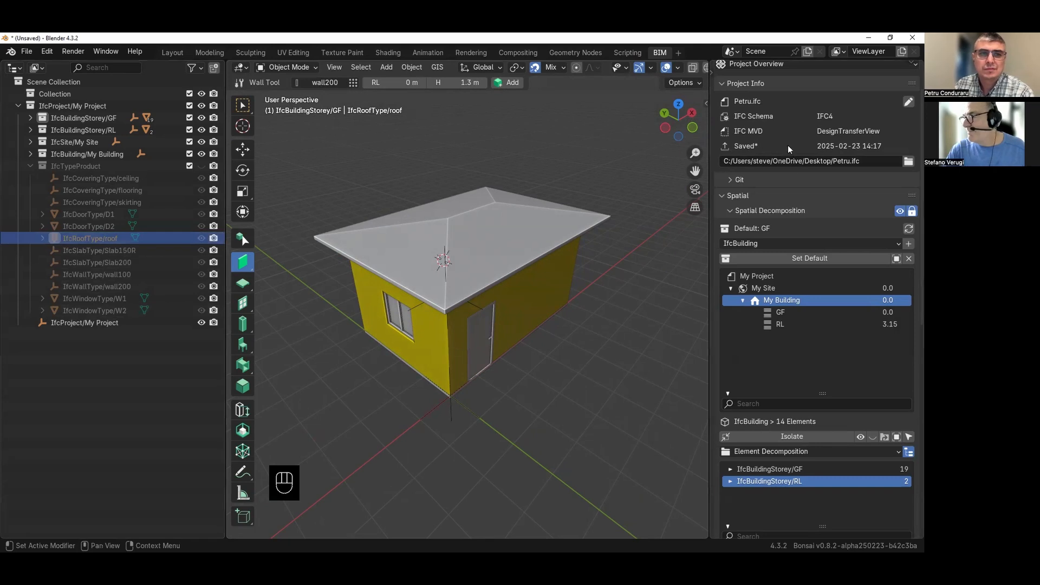
scroll(784, 139, up, 2)
click(776, 91)
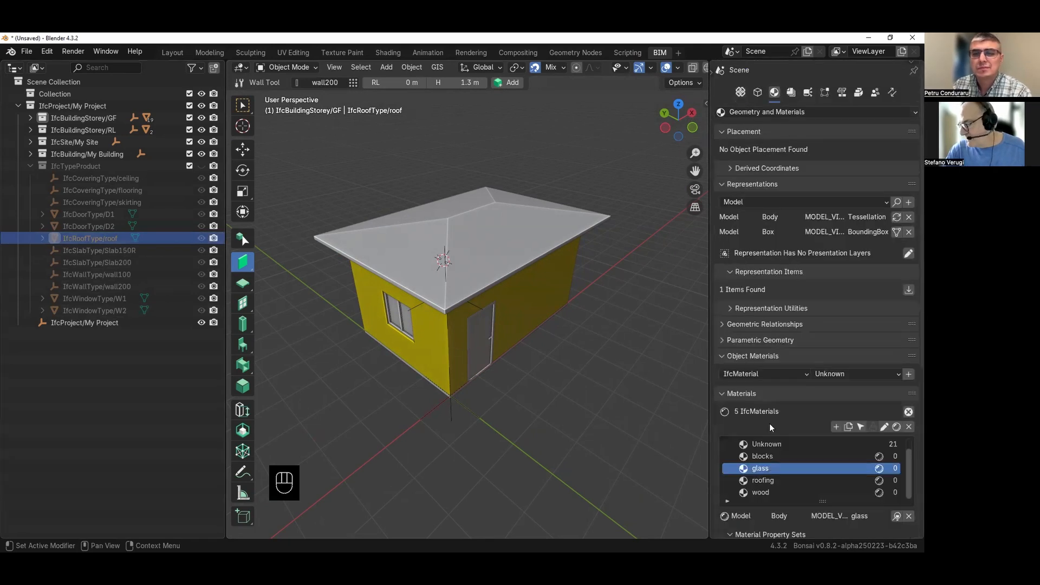
scroll(769, 424, down, 1)
click(760, 334)
click(760, 334)
click(748, 350)
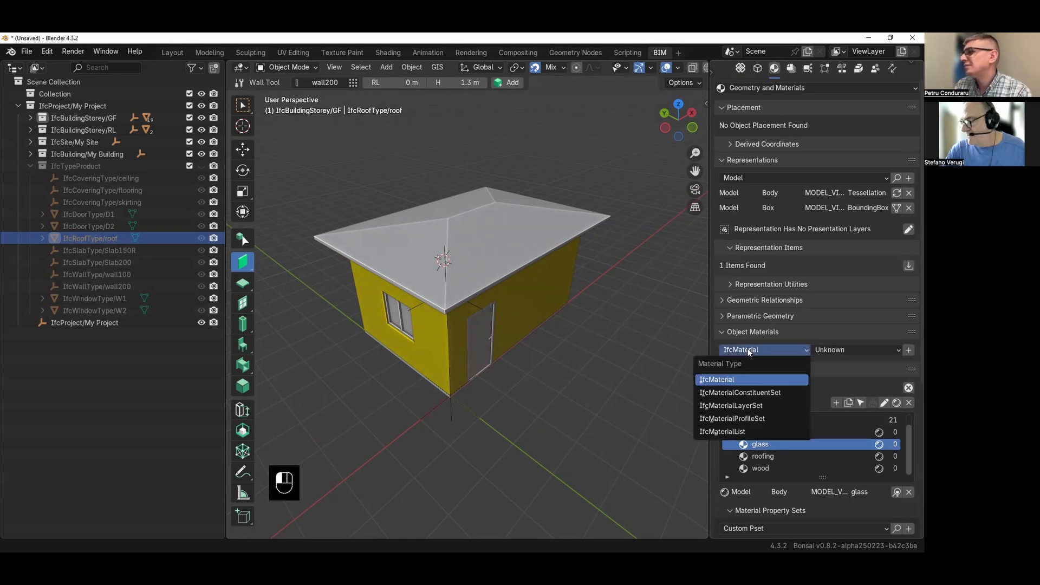
click(743, 379)
click(857, 350)
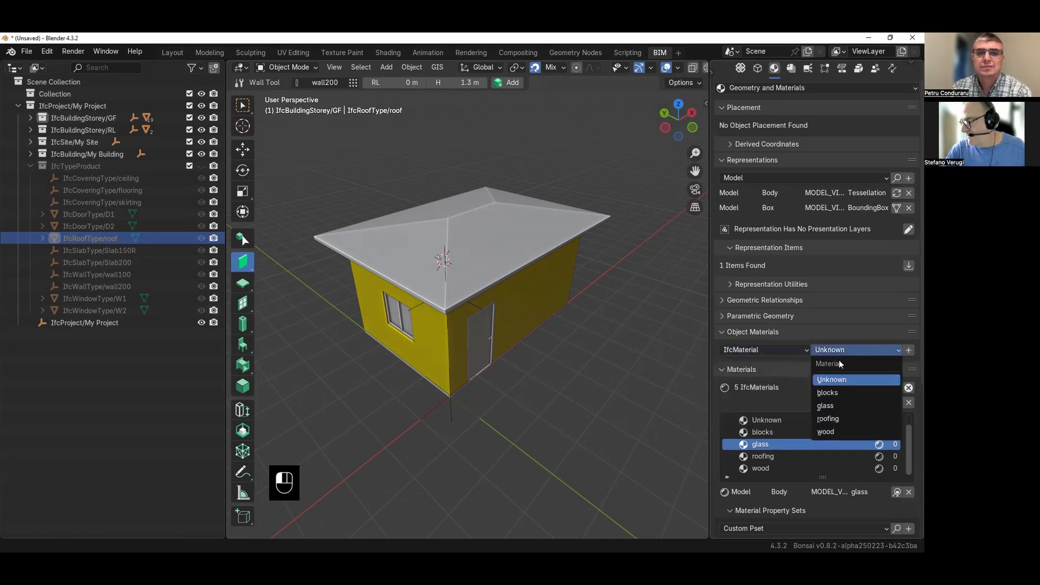
click(843, 420)
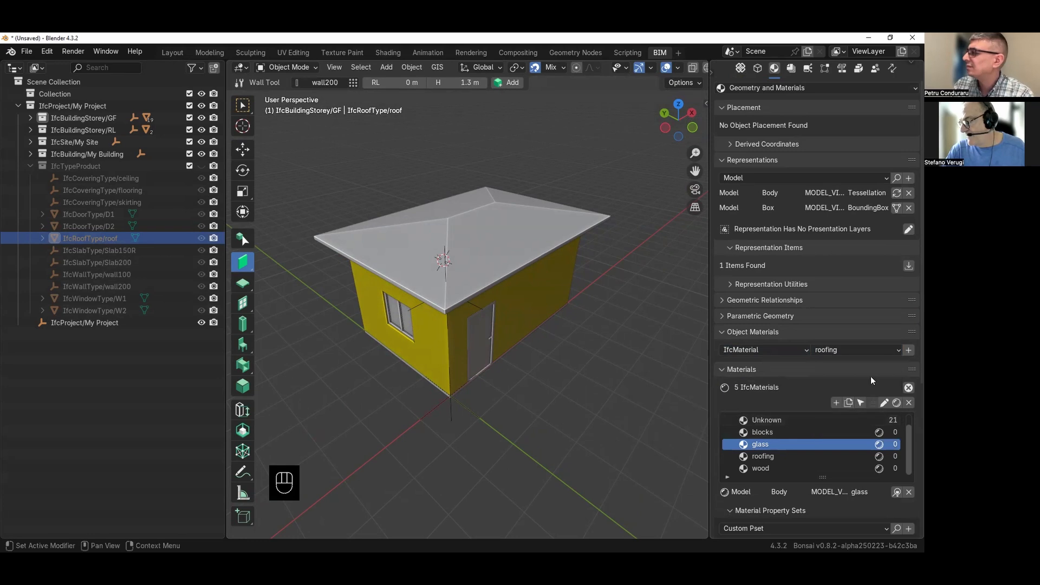
click(908, 349)
middle_drag(494, 319, 539, 339)
key(ctrl+s)
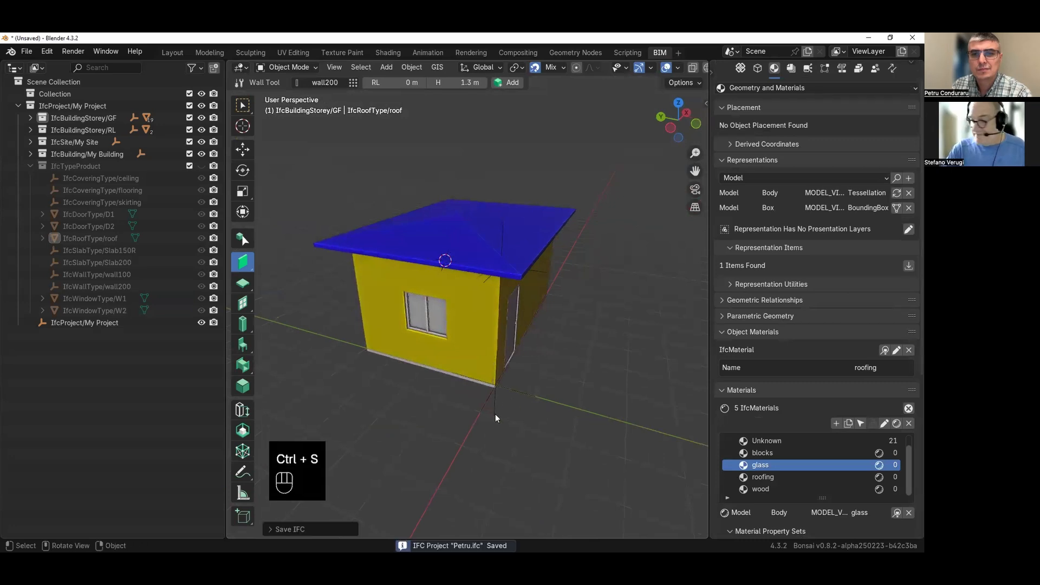
- Select the double-panel window in the end wall, set its glazing material to glass in the window parameters and finish editing
middle_drag(511, 374, 545, 331)
click(528, 311)
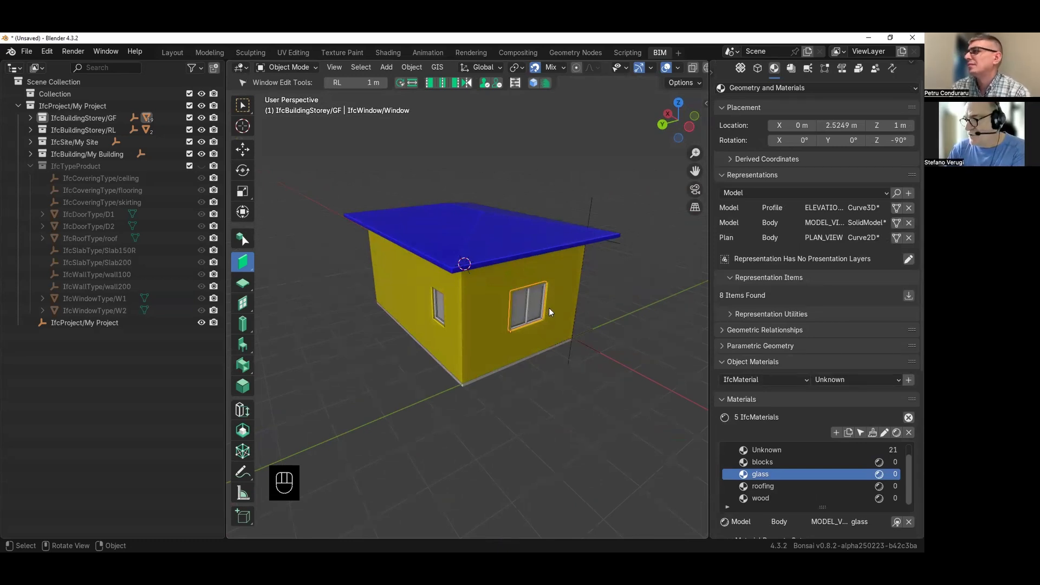
scroll(534, 309, up, 5)
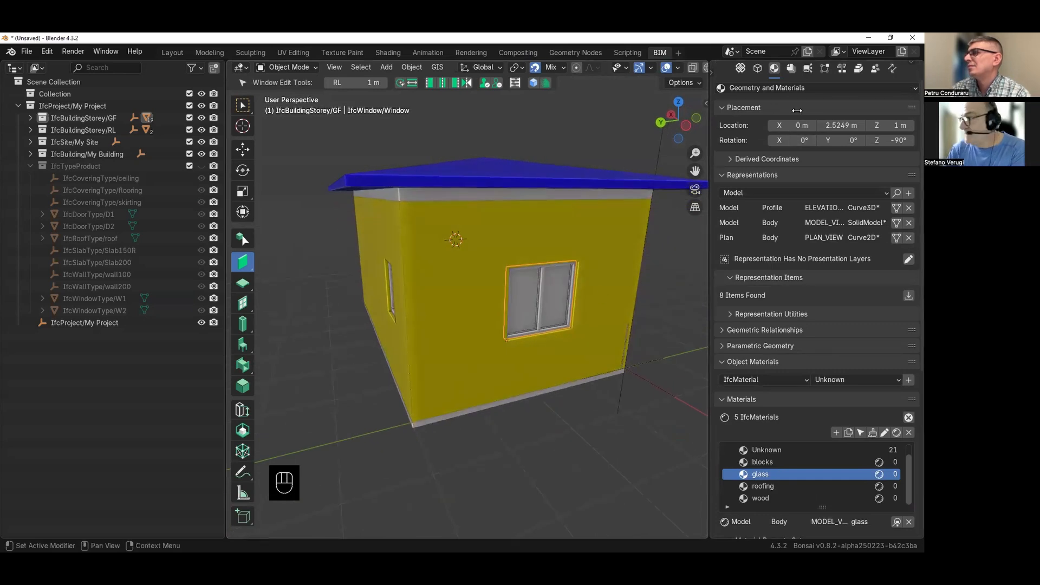
click(756, 346)
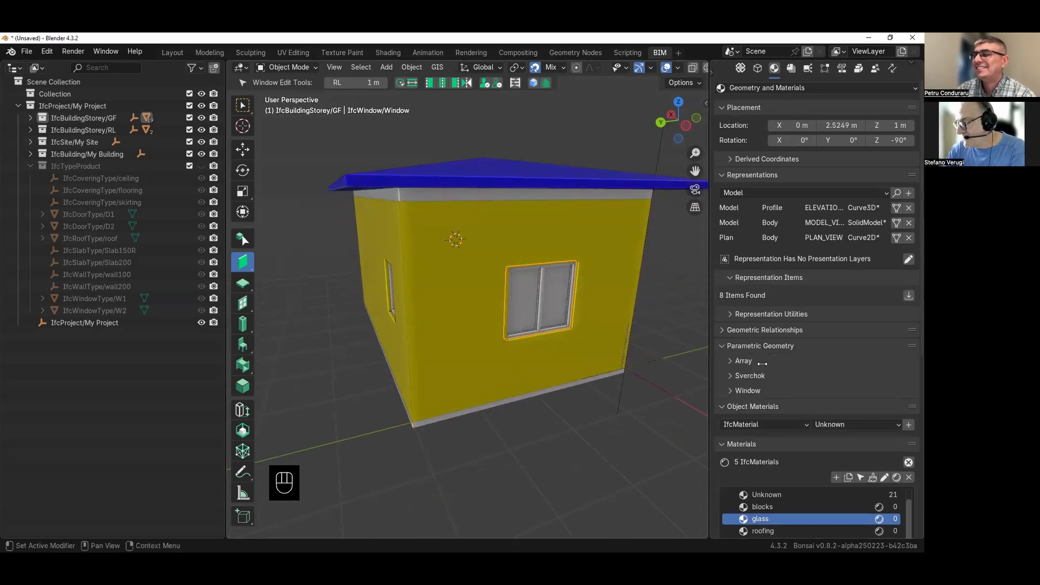
click(750, 391)
scroll(758, 390, down, 10)
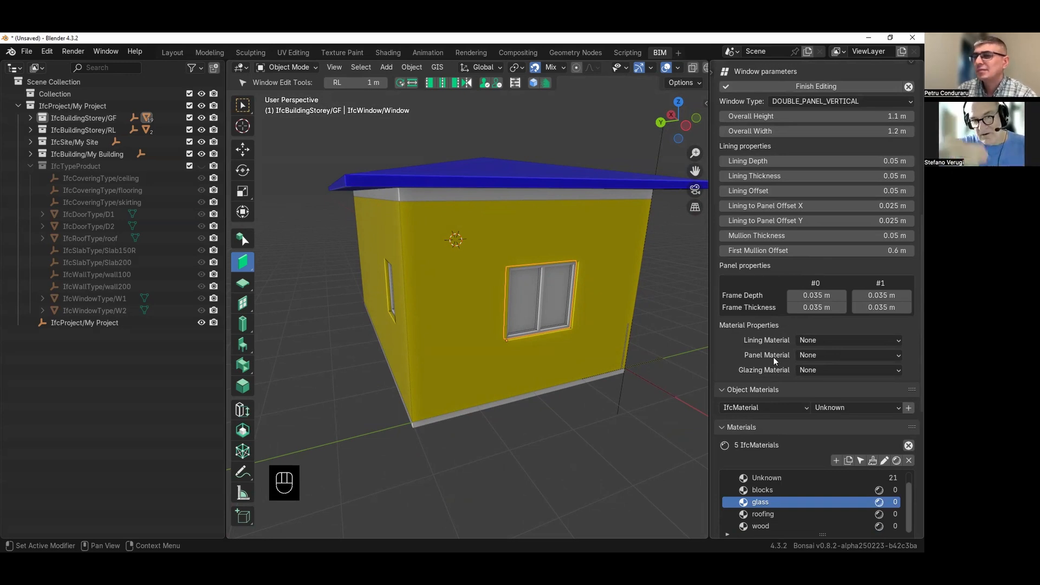
click(827, 370)
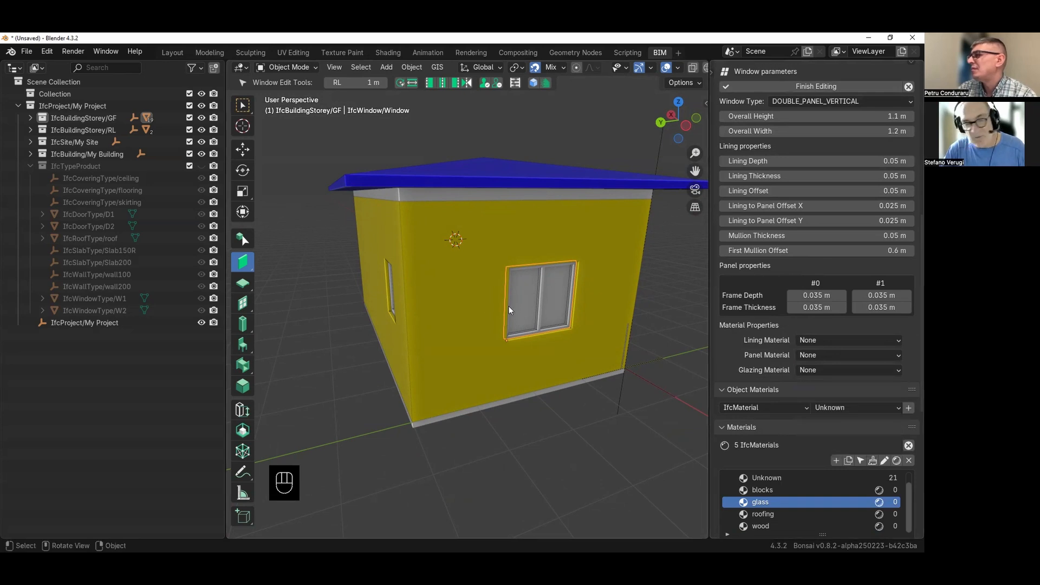
click(863, 369)
click(854, 410)
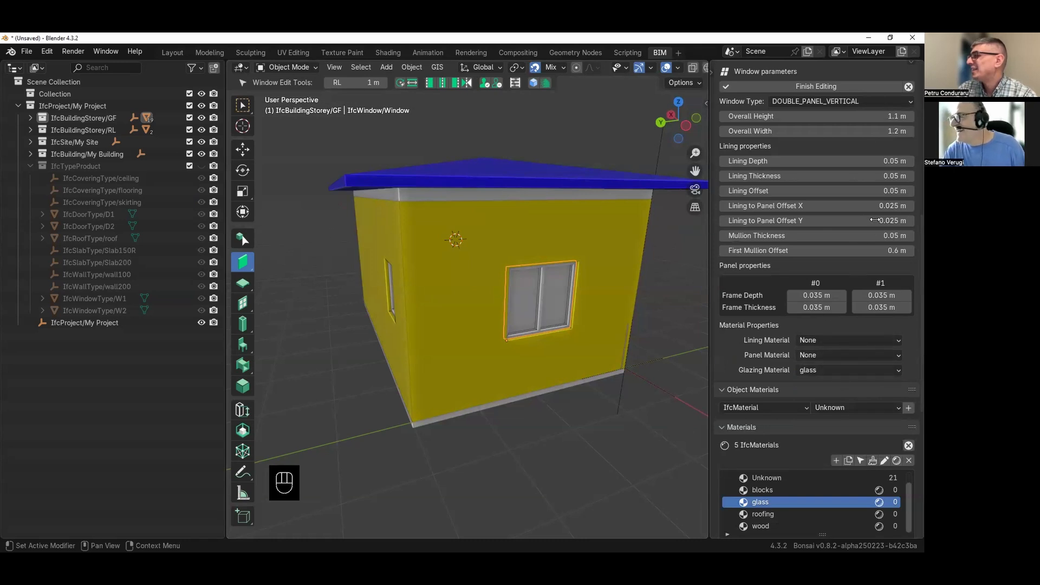
click(838, 86)
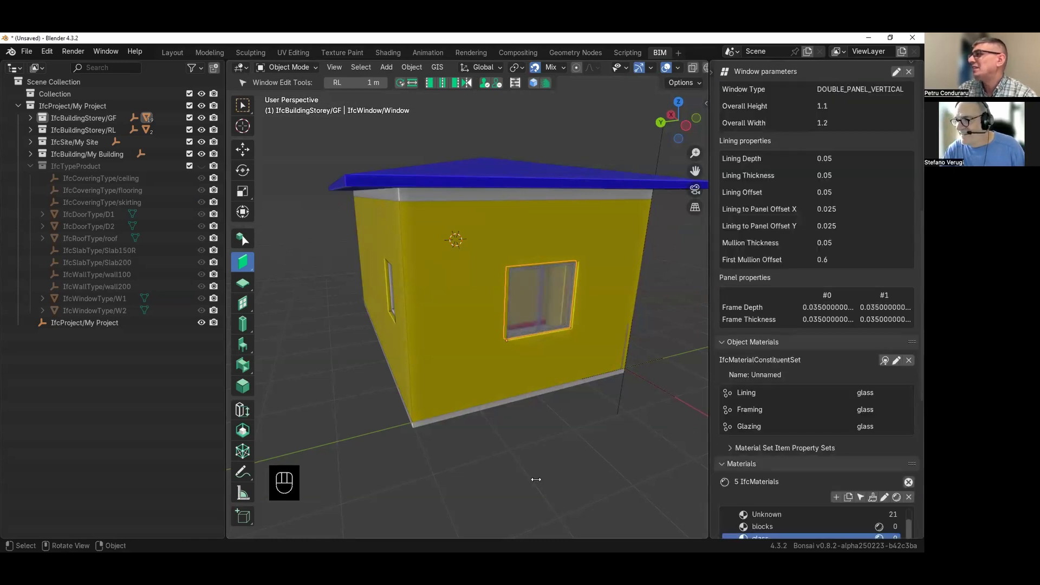
- Reopen the end wall's double-panel window parameters for editing and set the lining material to wood
mouse_move(534, 442)
middle_down()
mouse_move(504, 411)
mouse_move(455, 427)
mouse_move(540, 440)
middle_up()
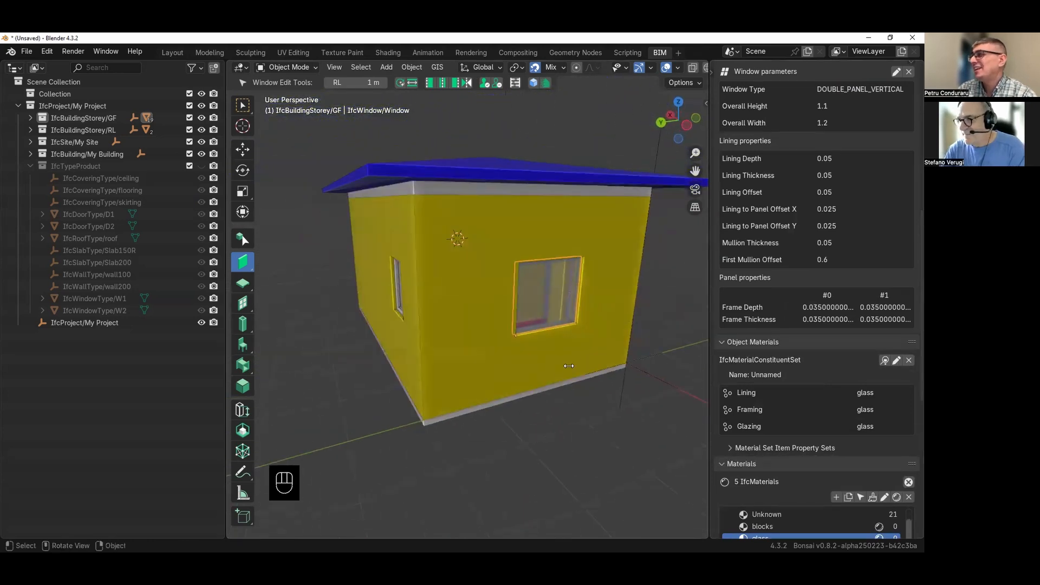
scroll(563, 354, up, 3)
middle_drag(563, 355, 533, 275)
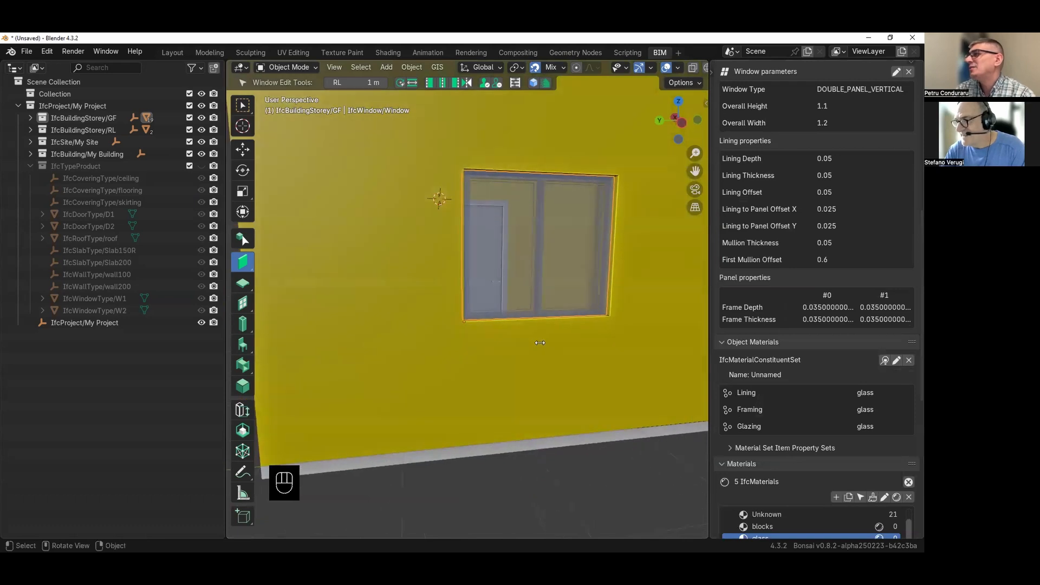
scroll(533, 275, up, 3)
scroll(532, 275, down, 3)
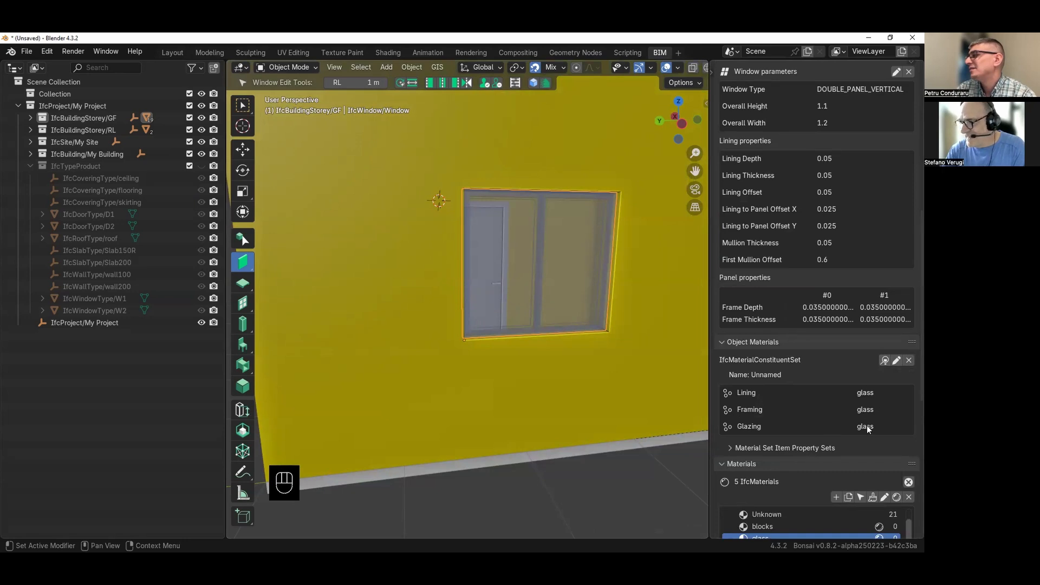
scroll(842, 245, up, 2)
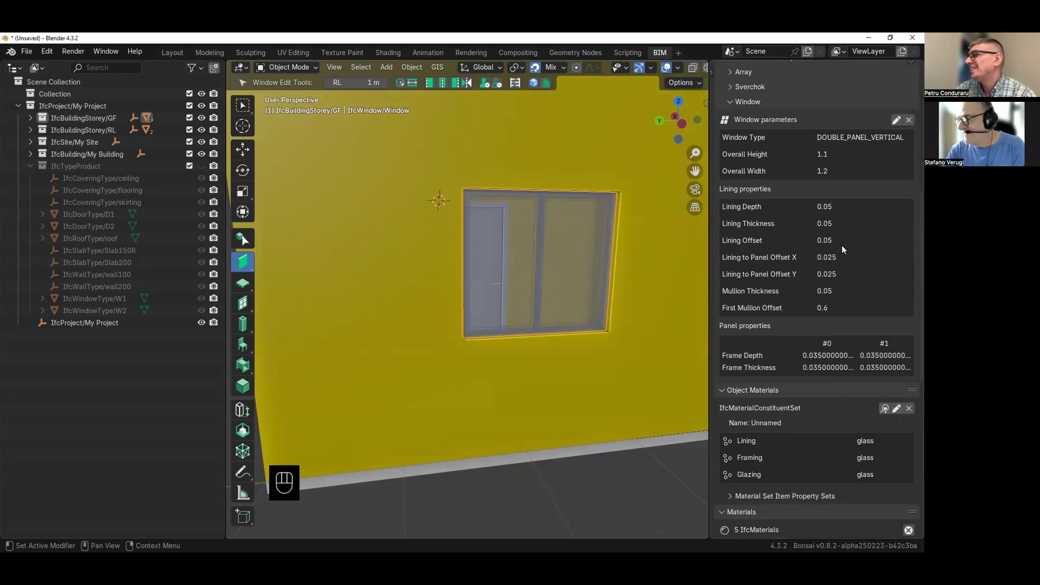
scroll(841, 246, up, 3)
click(897, 191)
scroll(756, 278, down, 2)
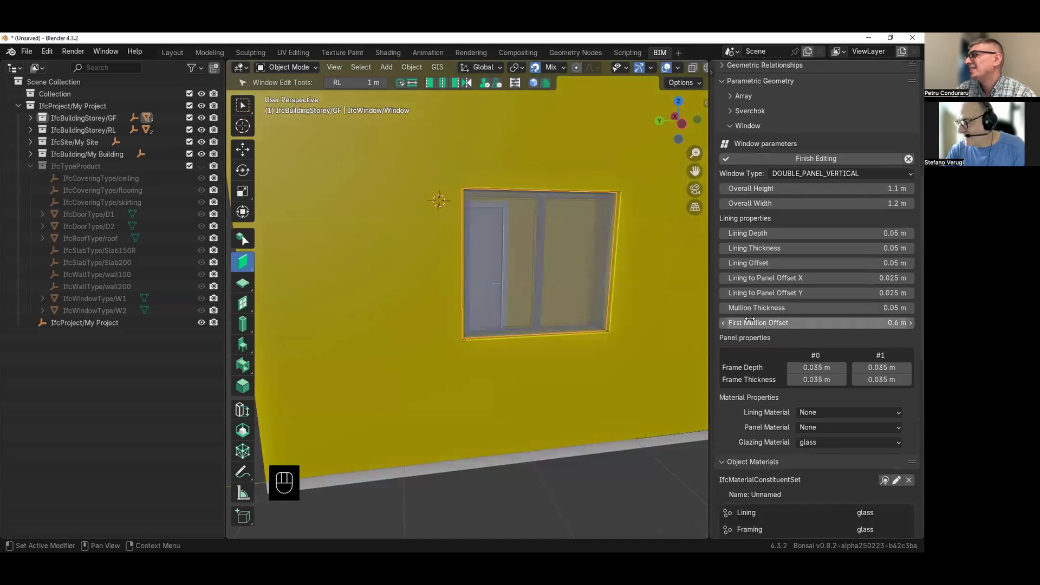
scroll(749, 321, down, 2)
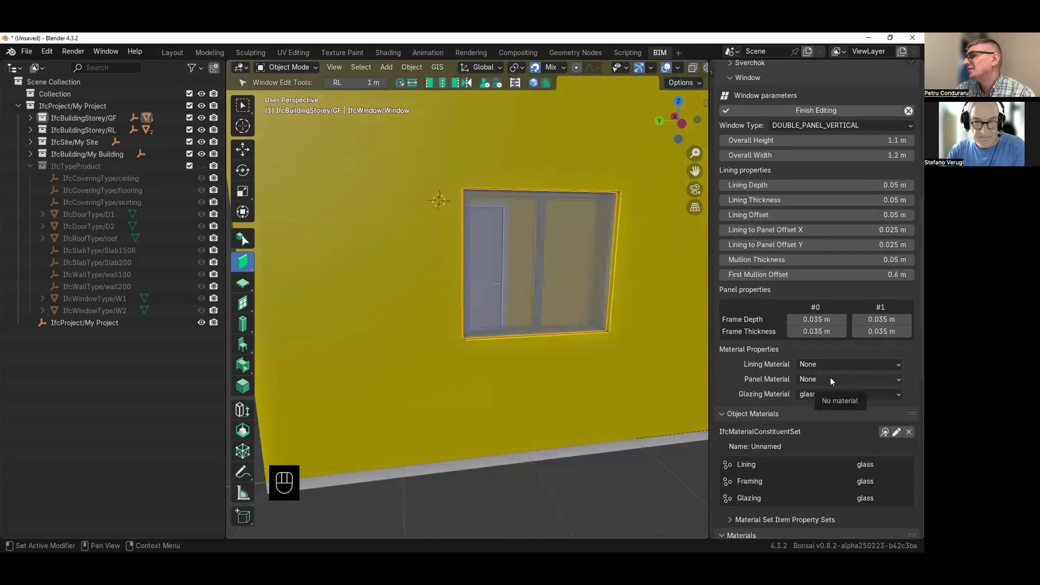
click(834, 363)
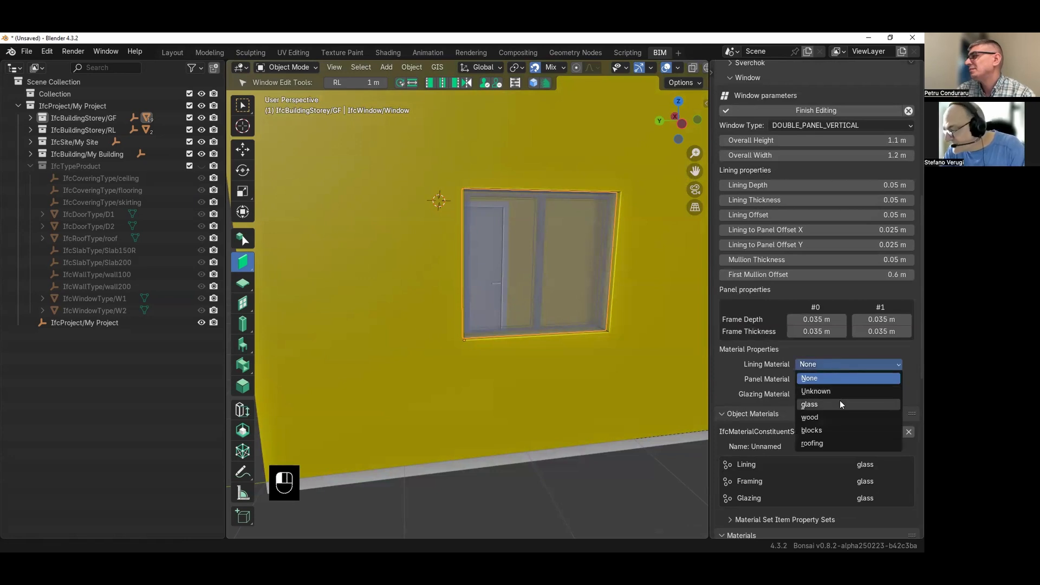
click(838, 417)
- Set the double-panel window's panel material to blocks and finish editing its parameters
click(839, 381)
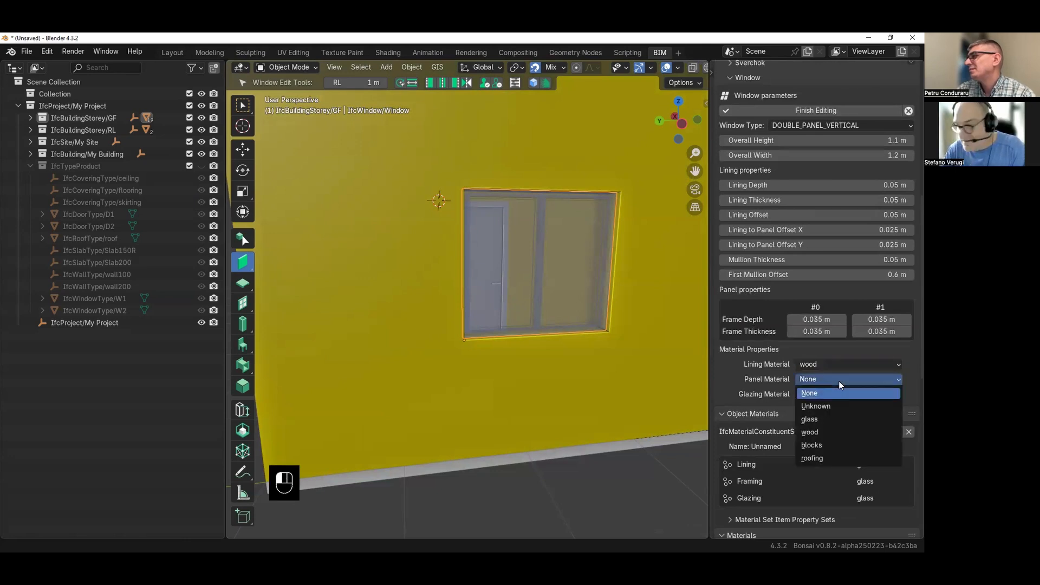
click(840, 444)
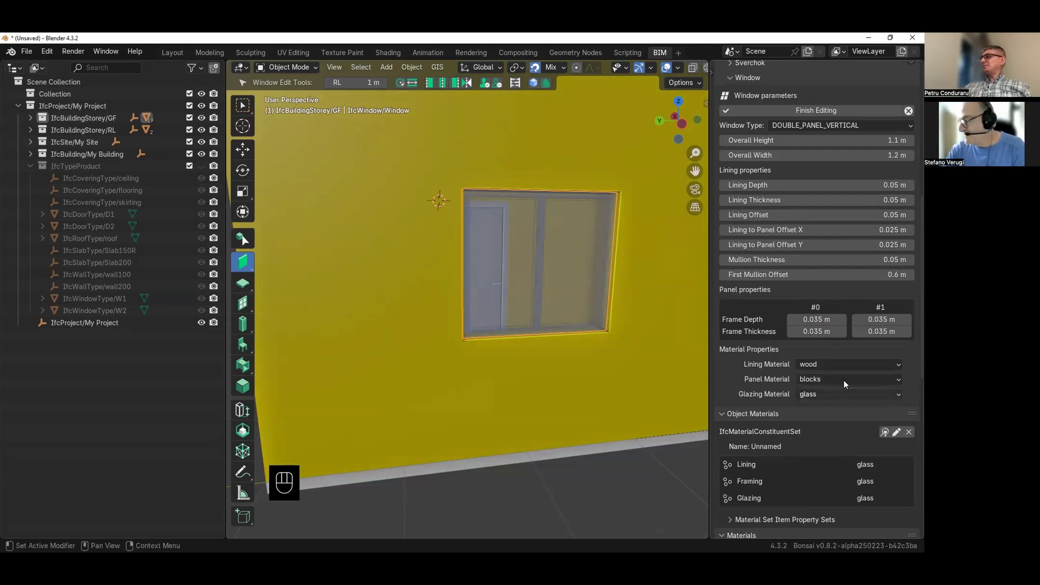
click(860, 113)
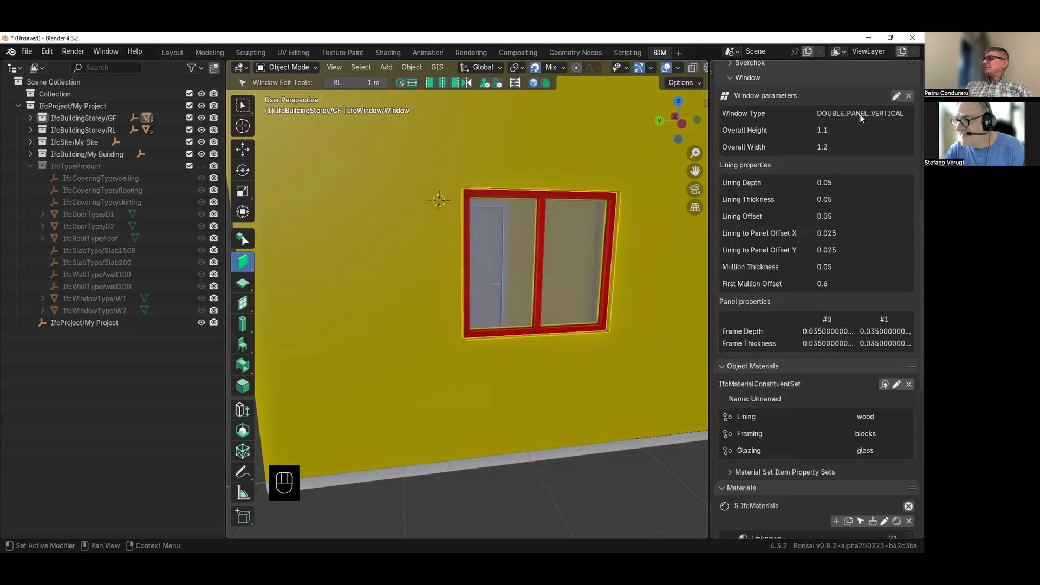
- For IfcWindowType/W2, set the lining material to wood, the panel material to blocks and the glazing material to glass, and finish editing
middle_drag(637, 283, 461, 306)
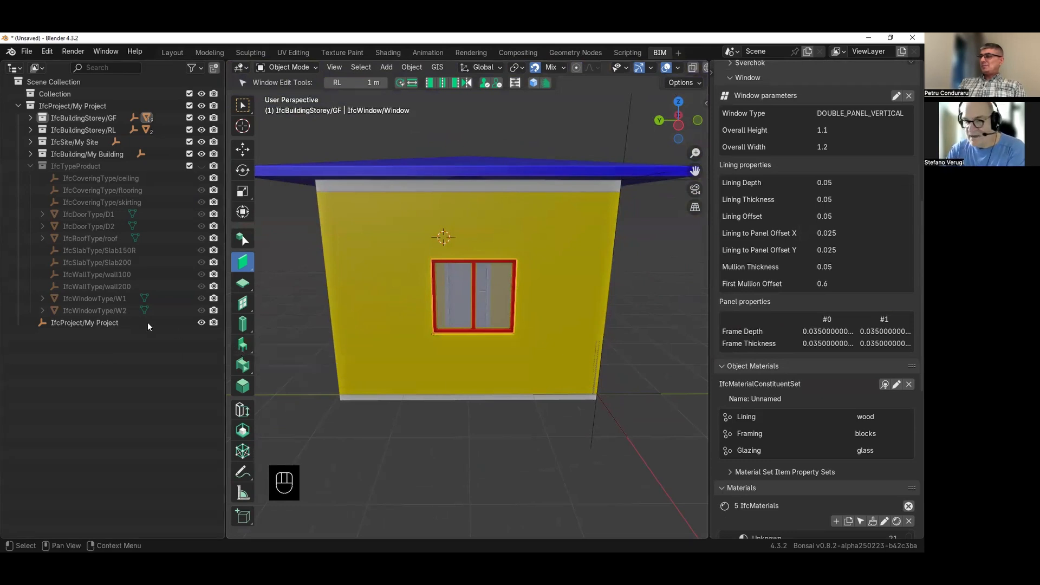
click(130, 310)
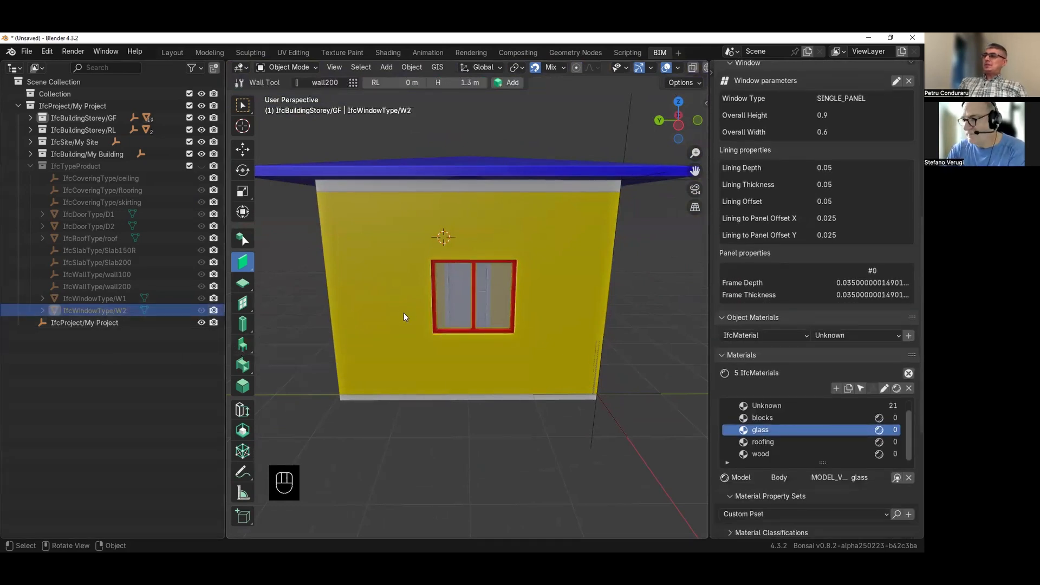
middle_drag(538, 330, 873, 112)
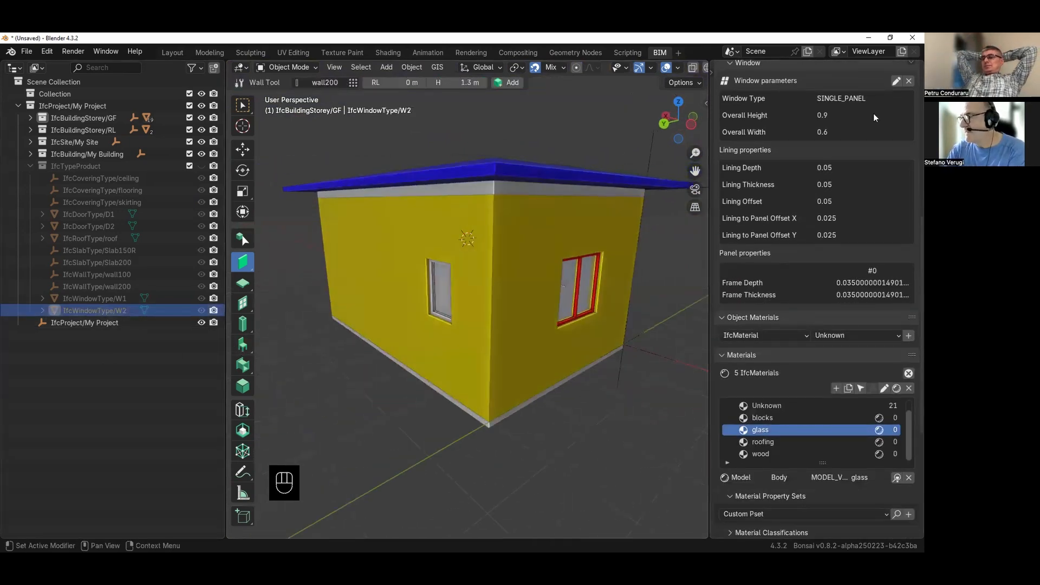
click(896, 82)
click(848, 323)
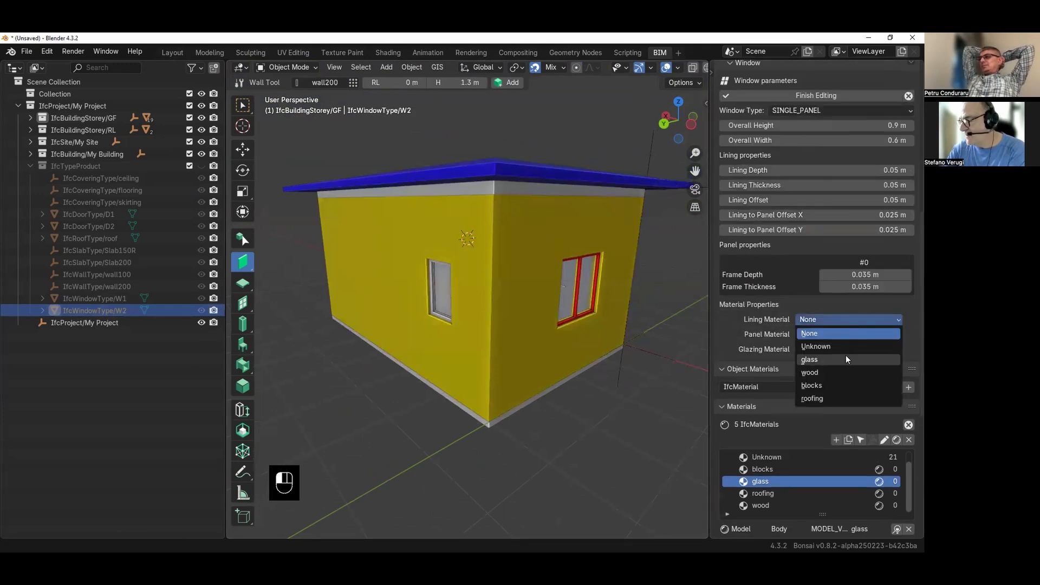
click(844, 373)
click(850, 335)
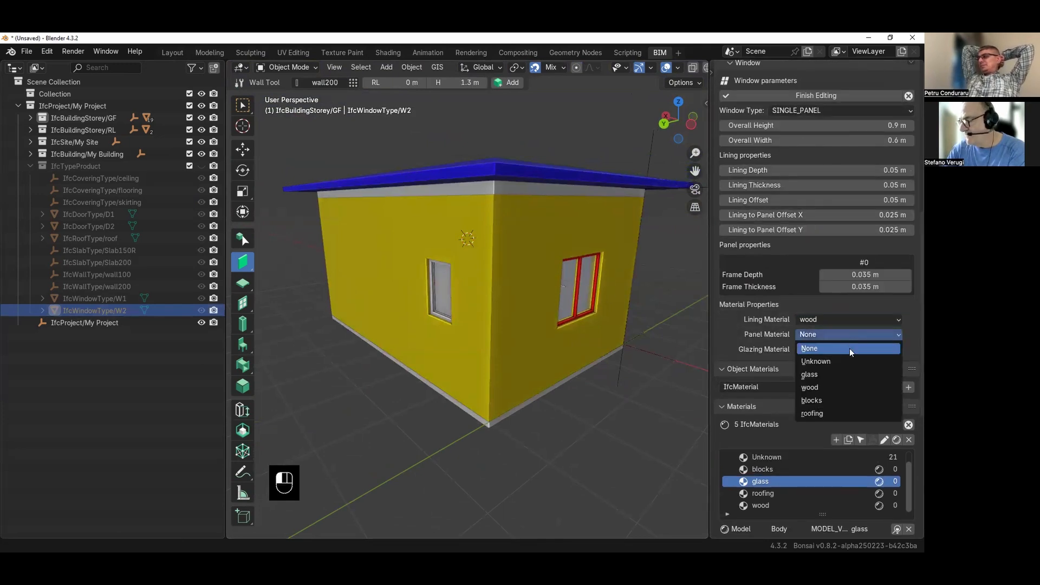
click(847, 362)
click(847, 349)
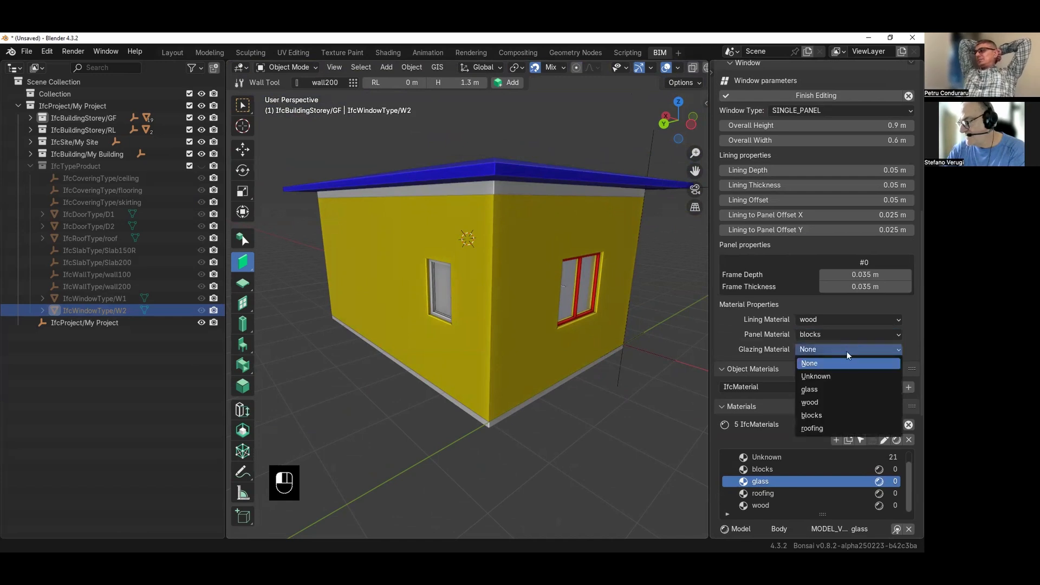
click(837, 389)
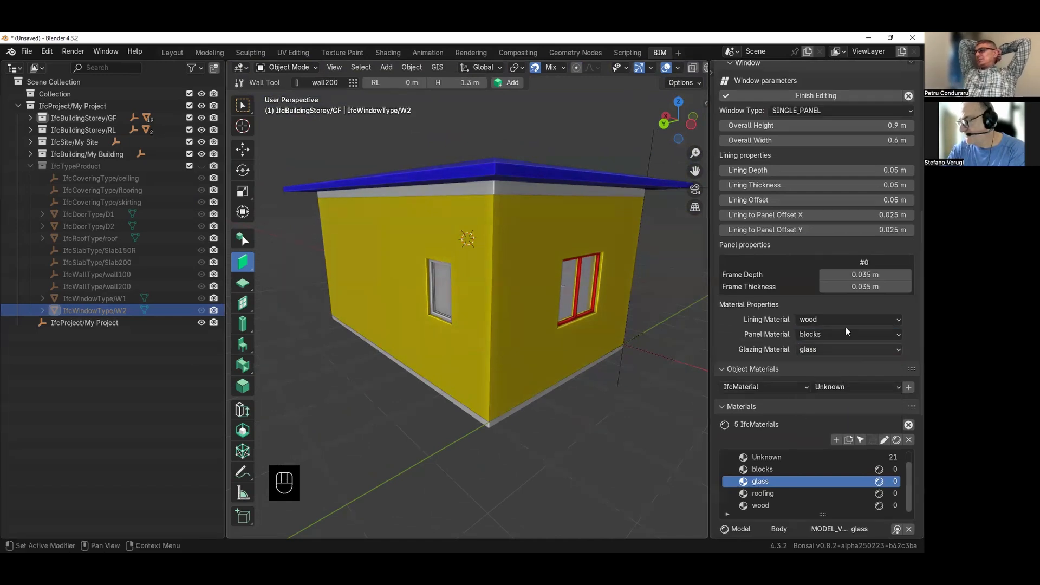
click(852, 96)
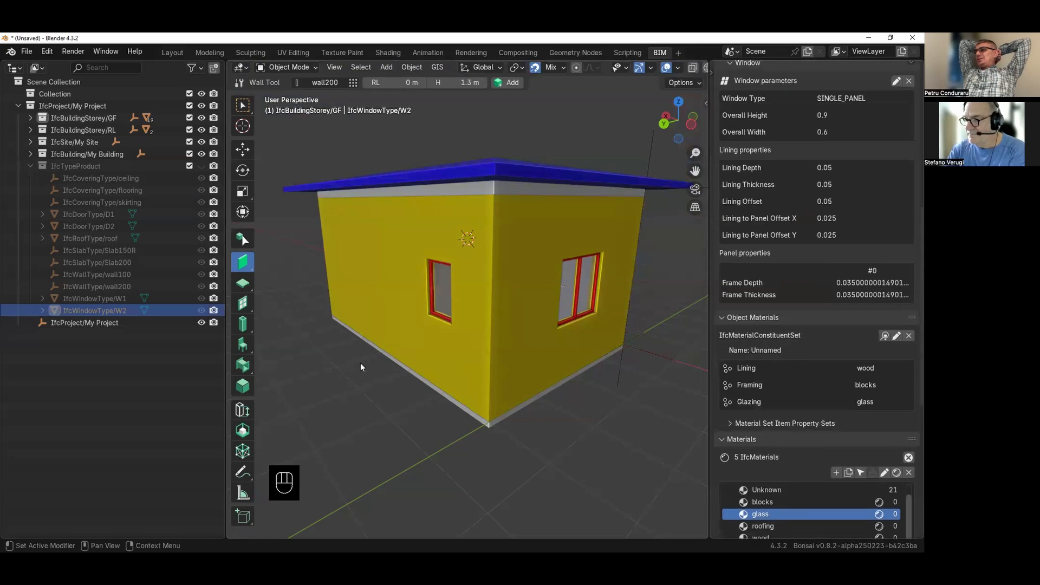
- Select the exterior door near the building's corner, in the wall adjoining the double-panel window's wall
scroll(434, 327, up, 4)
middle_drag(435, 326, 460, 332)
scroll(395, 321, down, 4)
click(460, 332)
scroll(837, 186, down, 6)
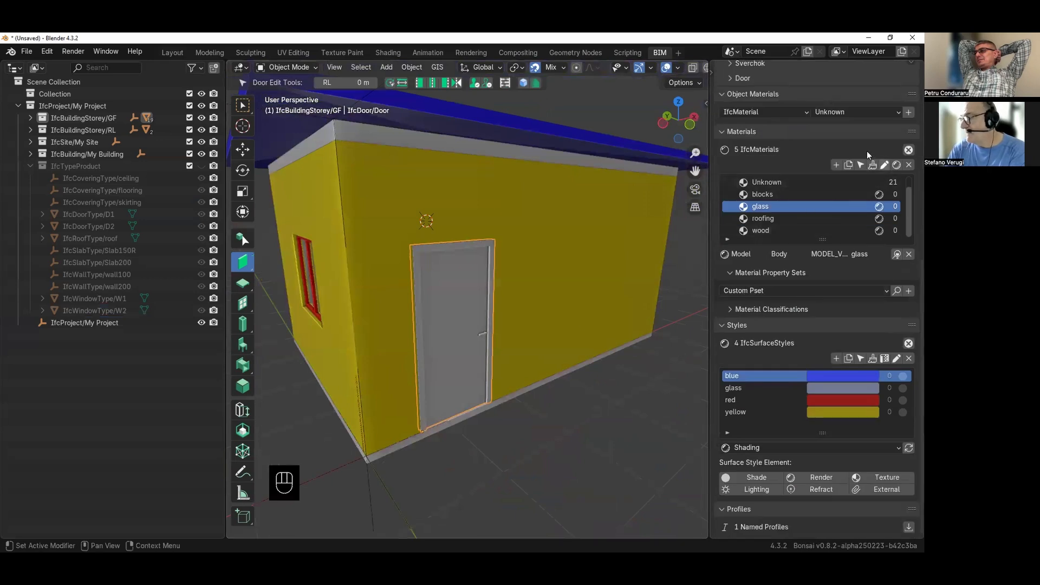
scroll(838, 164, up, 3)
click(860, 184)
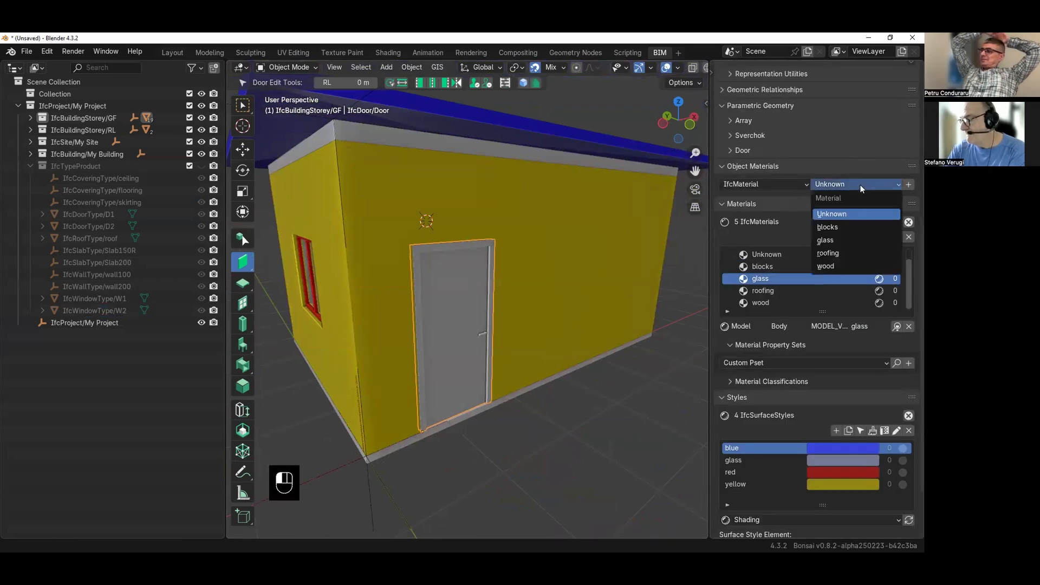
click(577, 408)
click(453, 367)
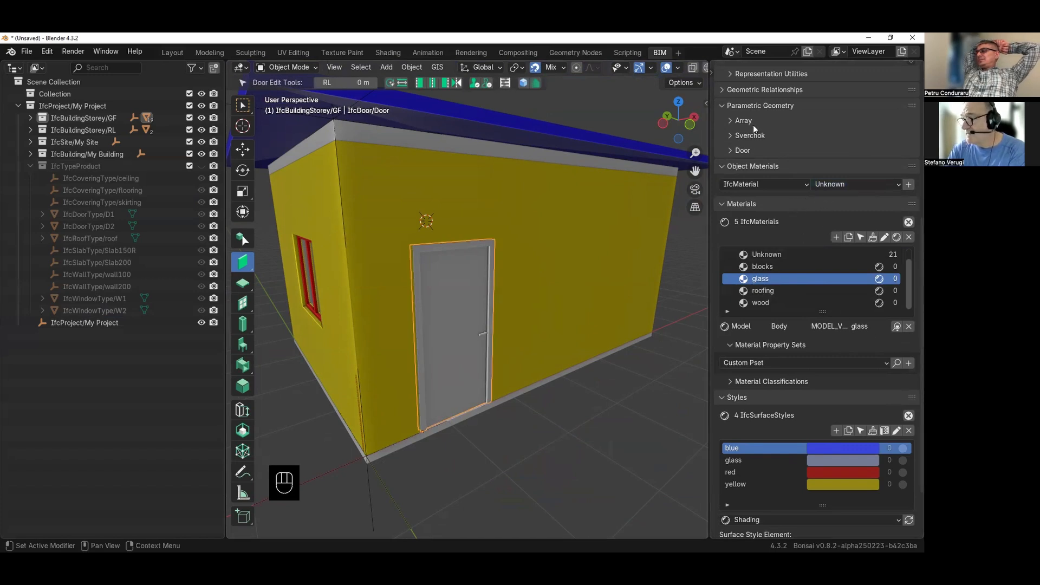
- In the selected door's parameters, set the lining material to roofing and the panel material to wood, and finish editing
click(744, 150)
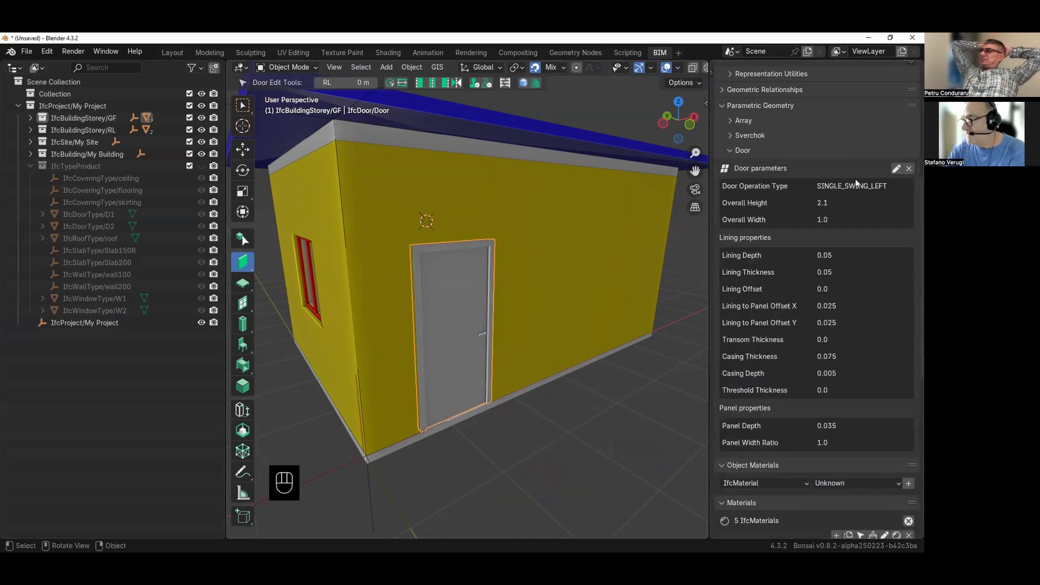
click(896, 168)
scroll(783, 410, down, 5)
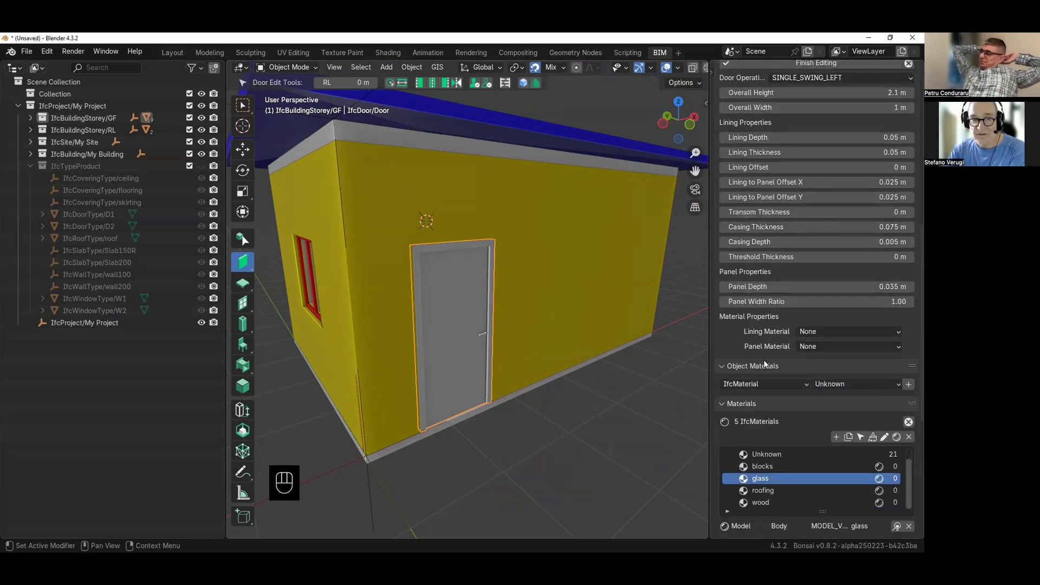
click(843, 331)
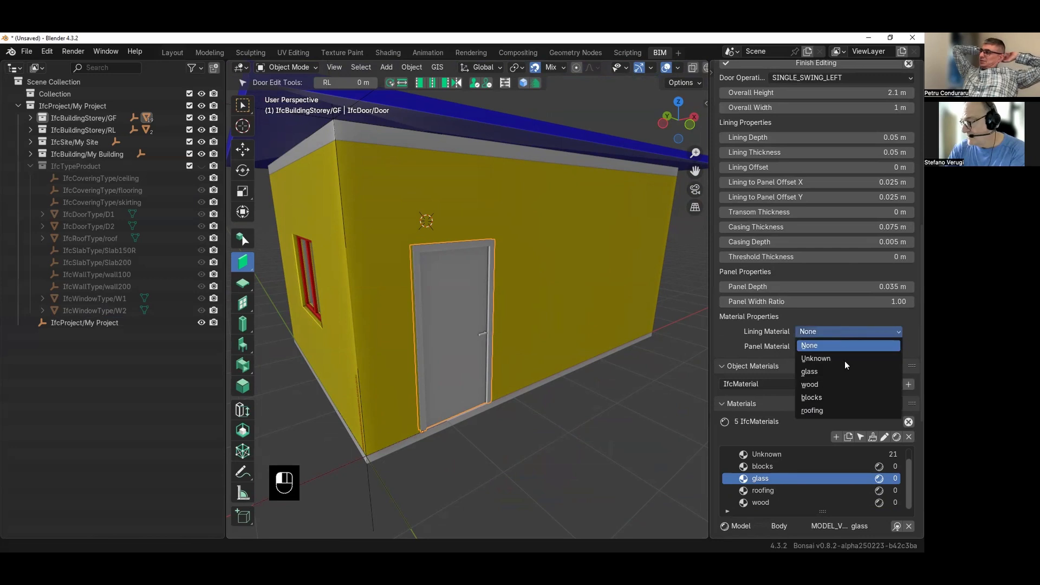
click(851, 410)
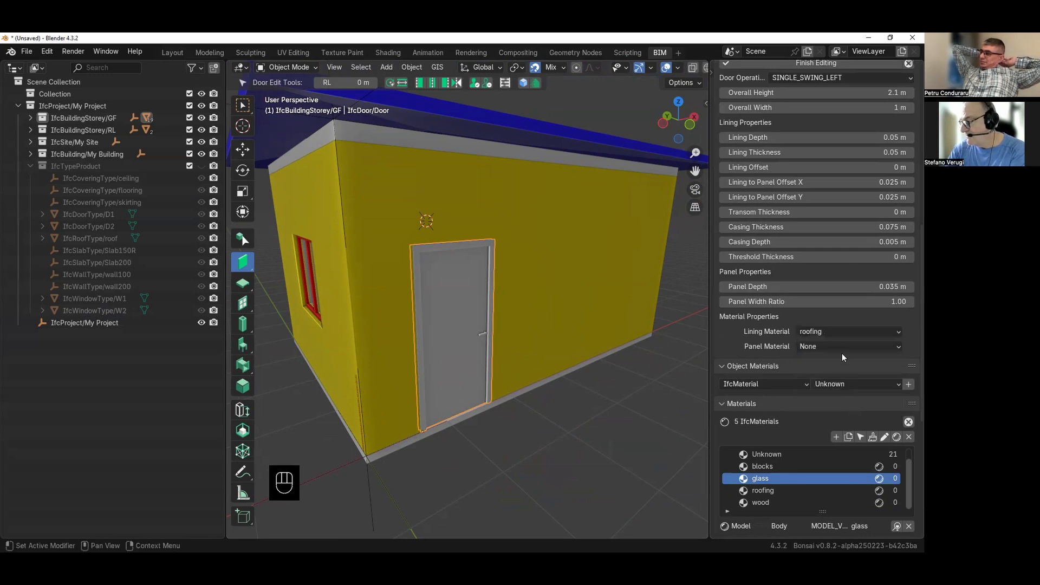
click(843, 349)
click(838, 397)
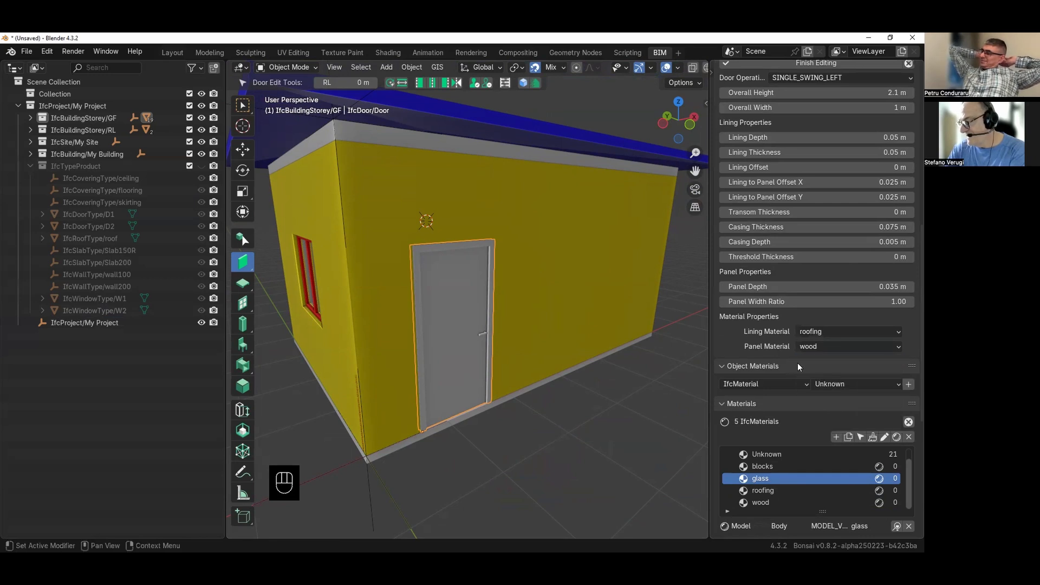
scroll(872, 106, up, 3)
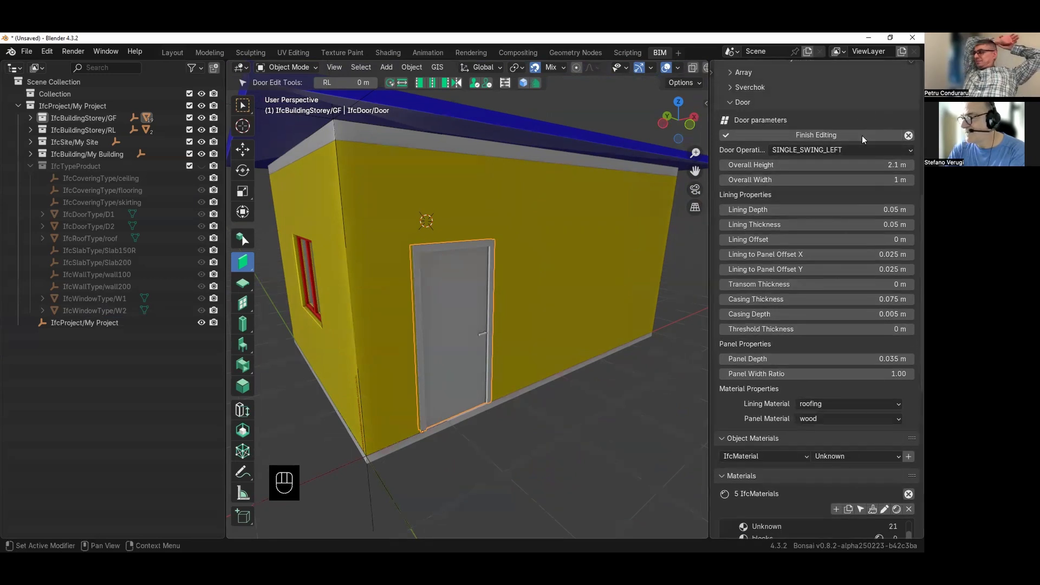
click(862, 136)
mouse_move(494, 381)
middle_down()
mouse_move(447, 349)
mouse_move(416, 367)
mouse_move(434, 382)
mouse_move(499, 366)
middle_up()
scroll(474, 367, down, 5)
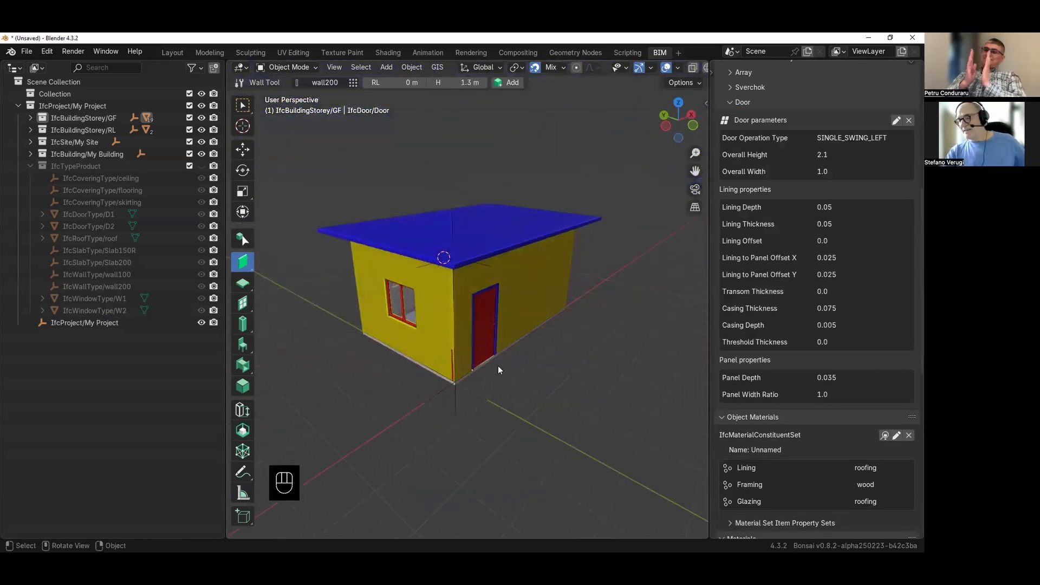
middle_drag(499, 360, 528, 402)
click(530, 402)
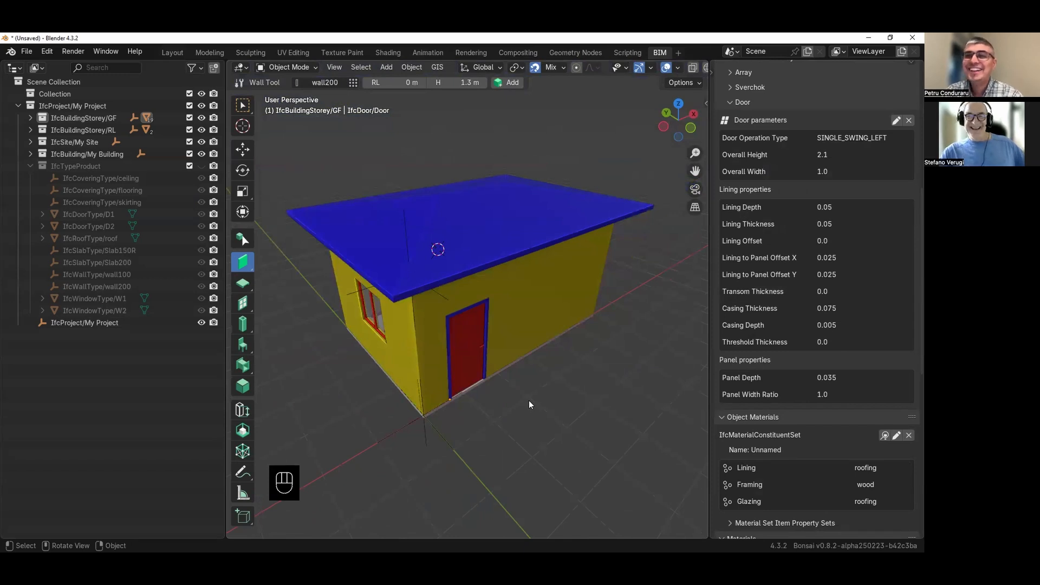